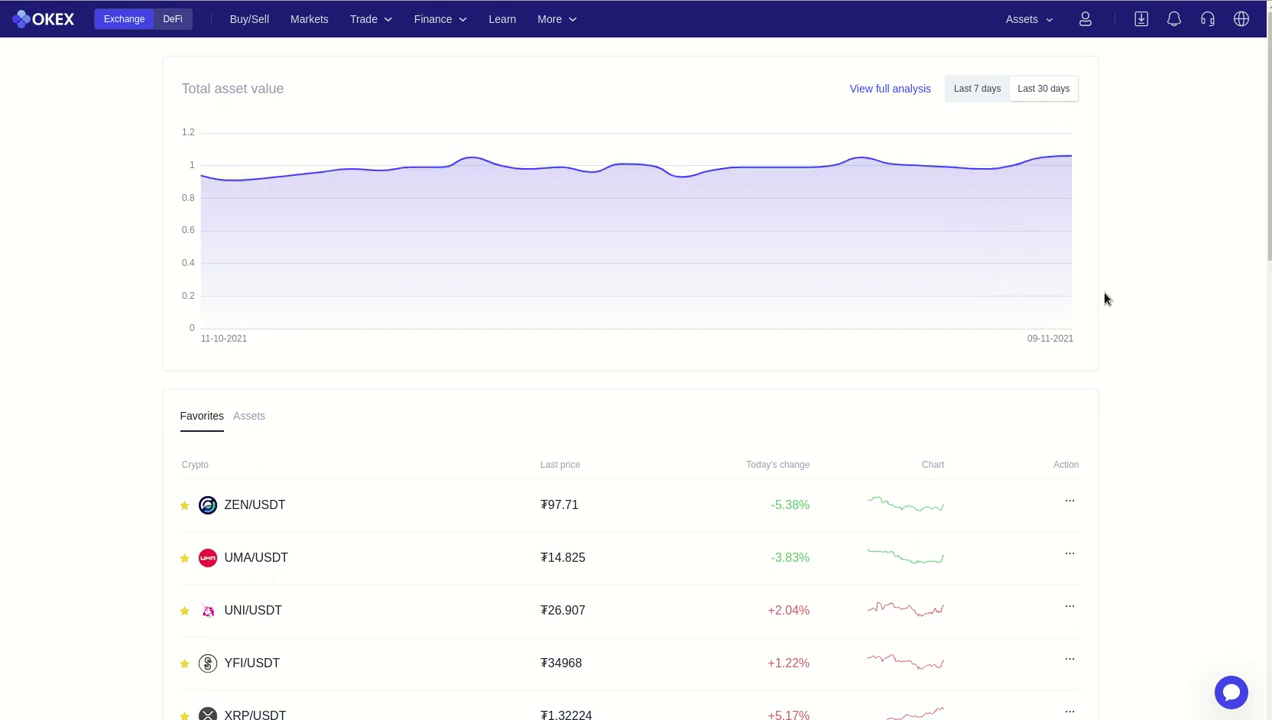
Get the OKEX funding account's USDT deposit address on the USDT-TRC20 network and copy it
mouse_move(1025, 22)
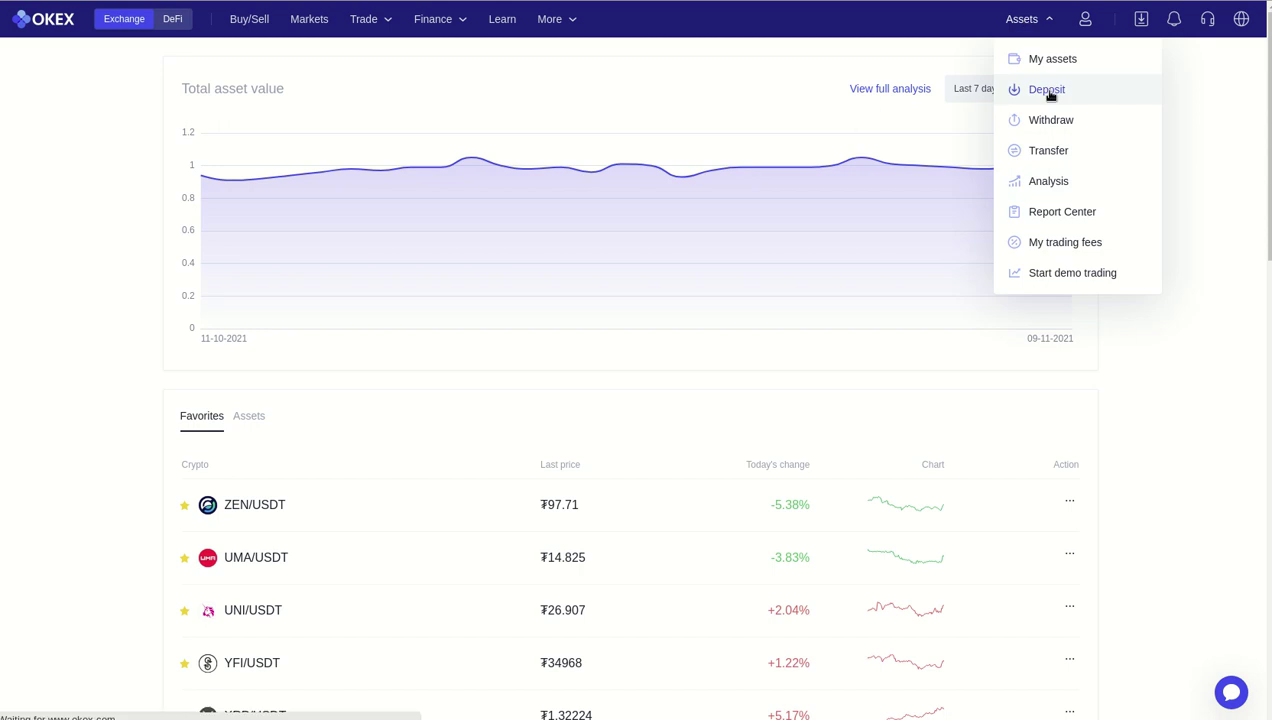
click(1046, 90)
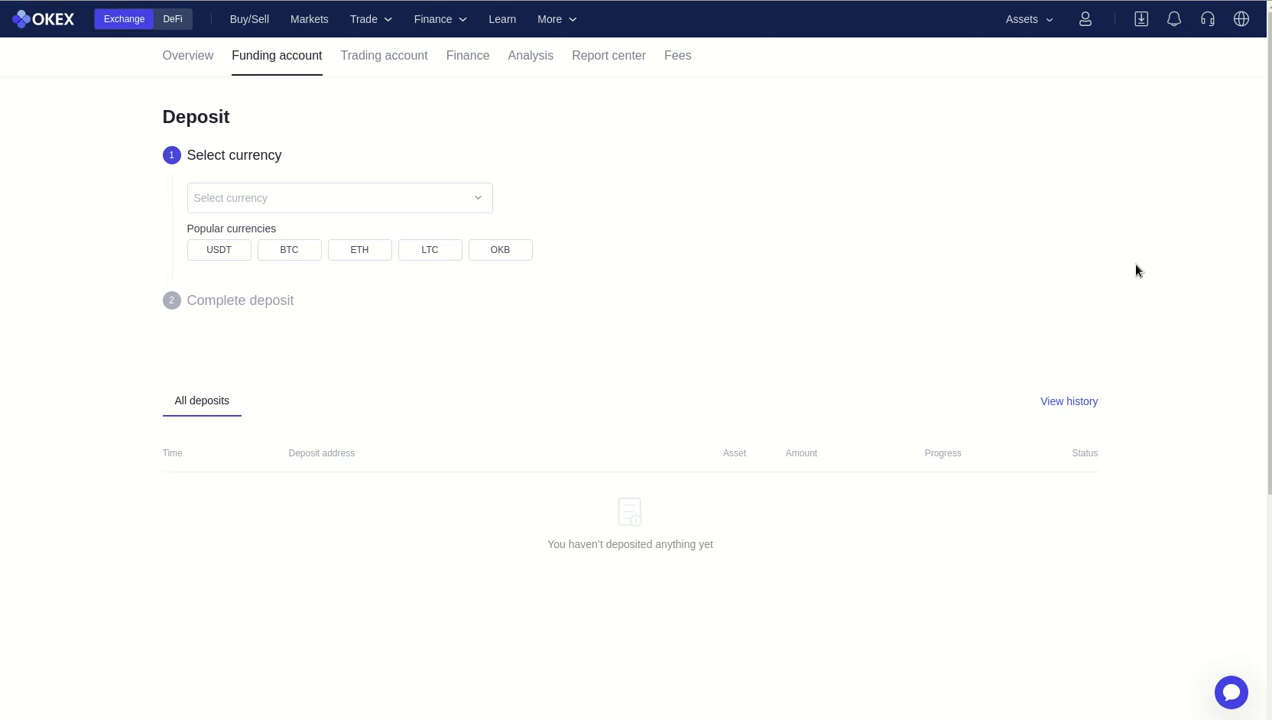
click(244, 202)
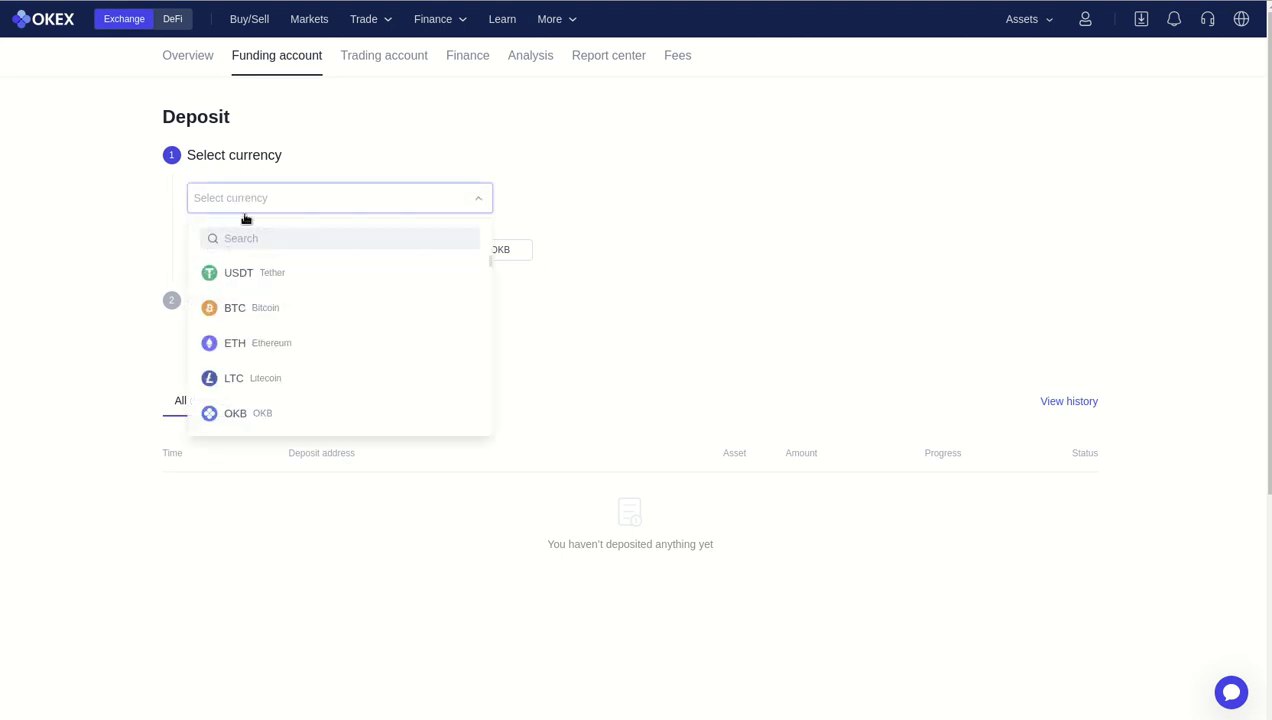
click(259, 285)
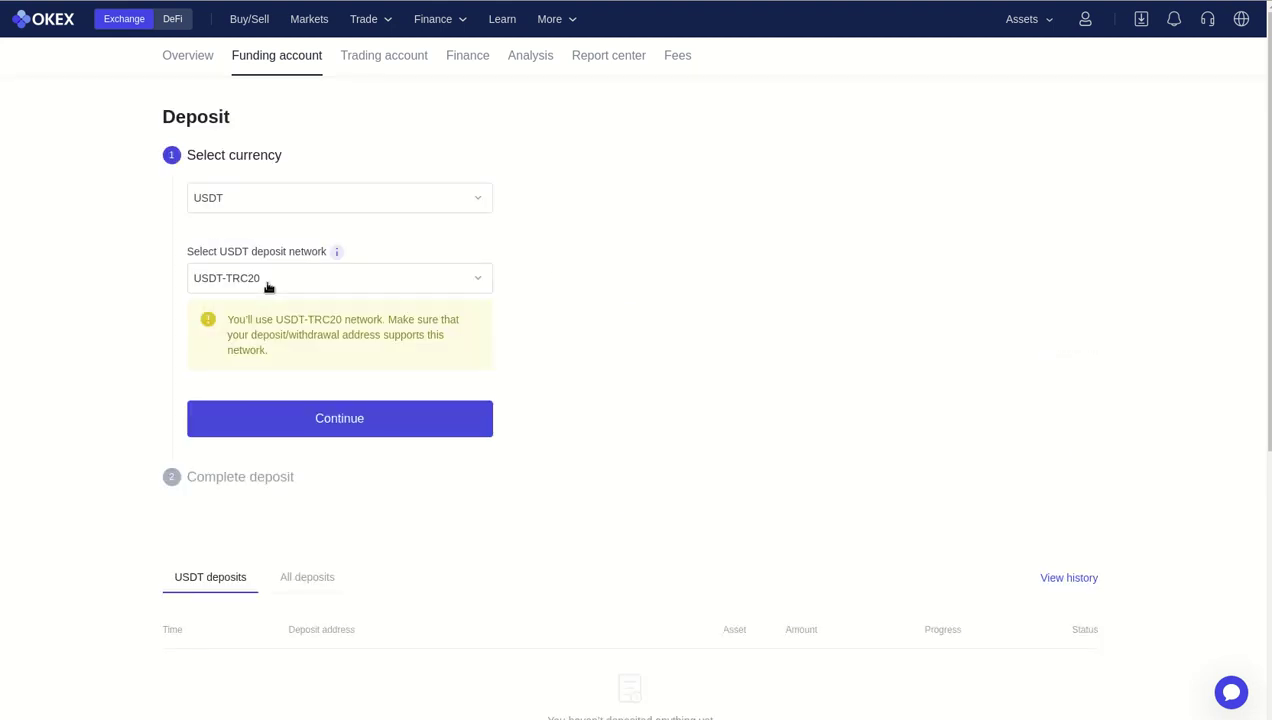
click(265, 286)
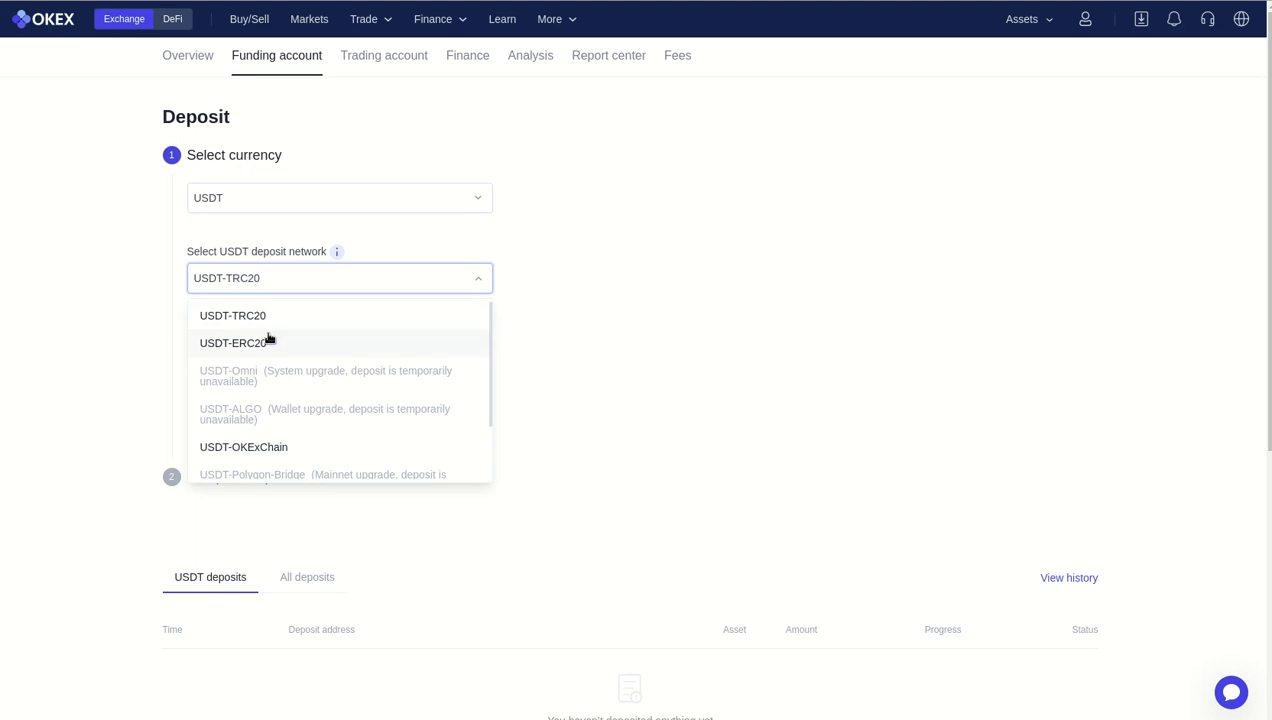
click(268, 314)
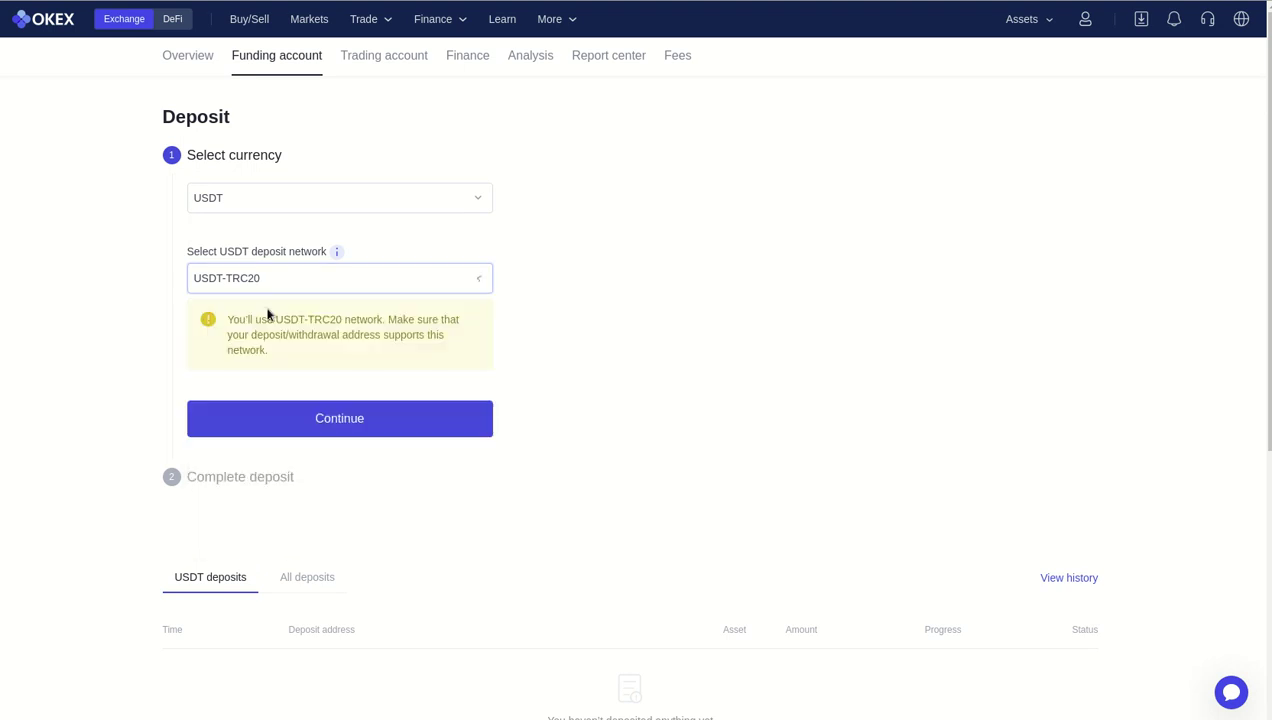
click(331, 421)
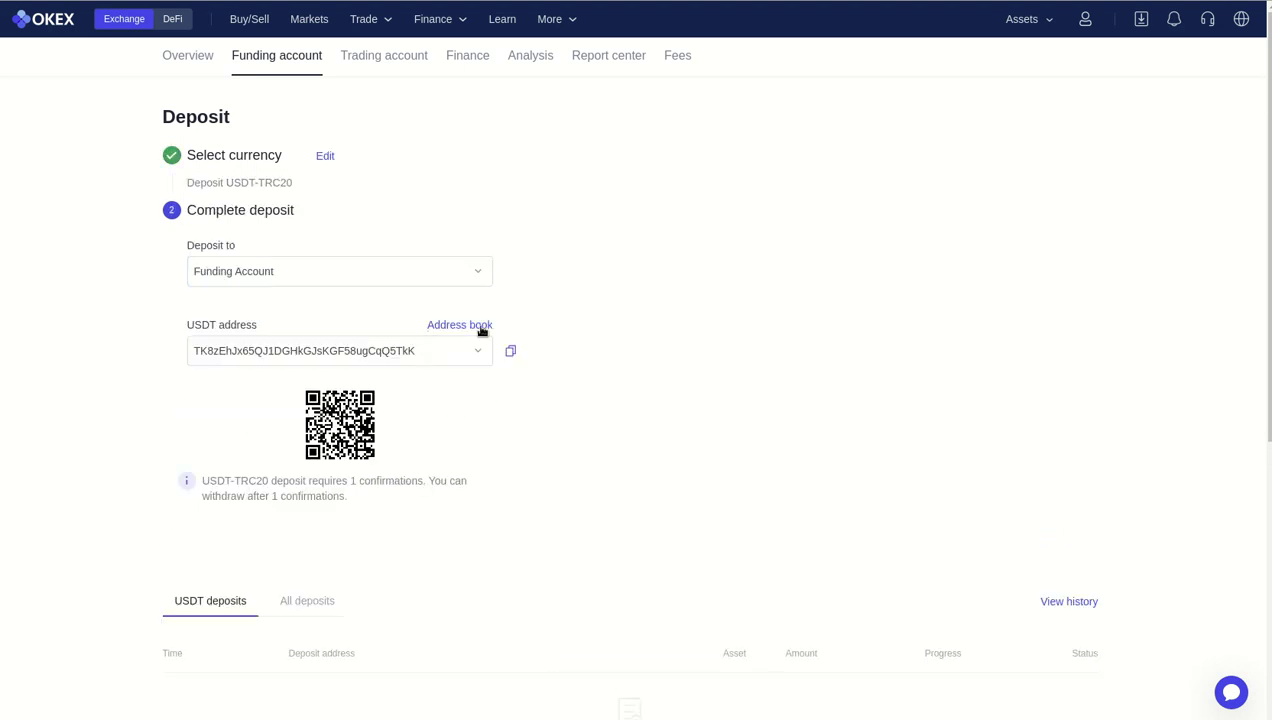
click(508, 353)
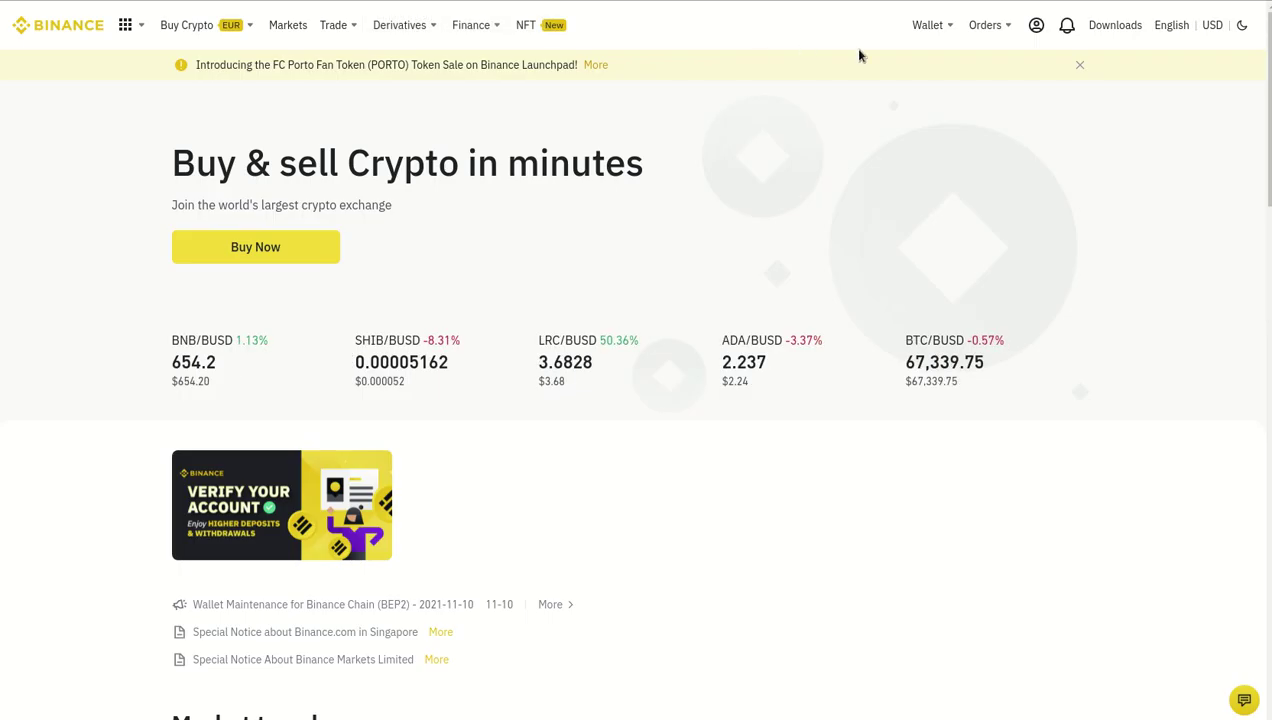
mouse_move(928, 25)
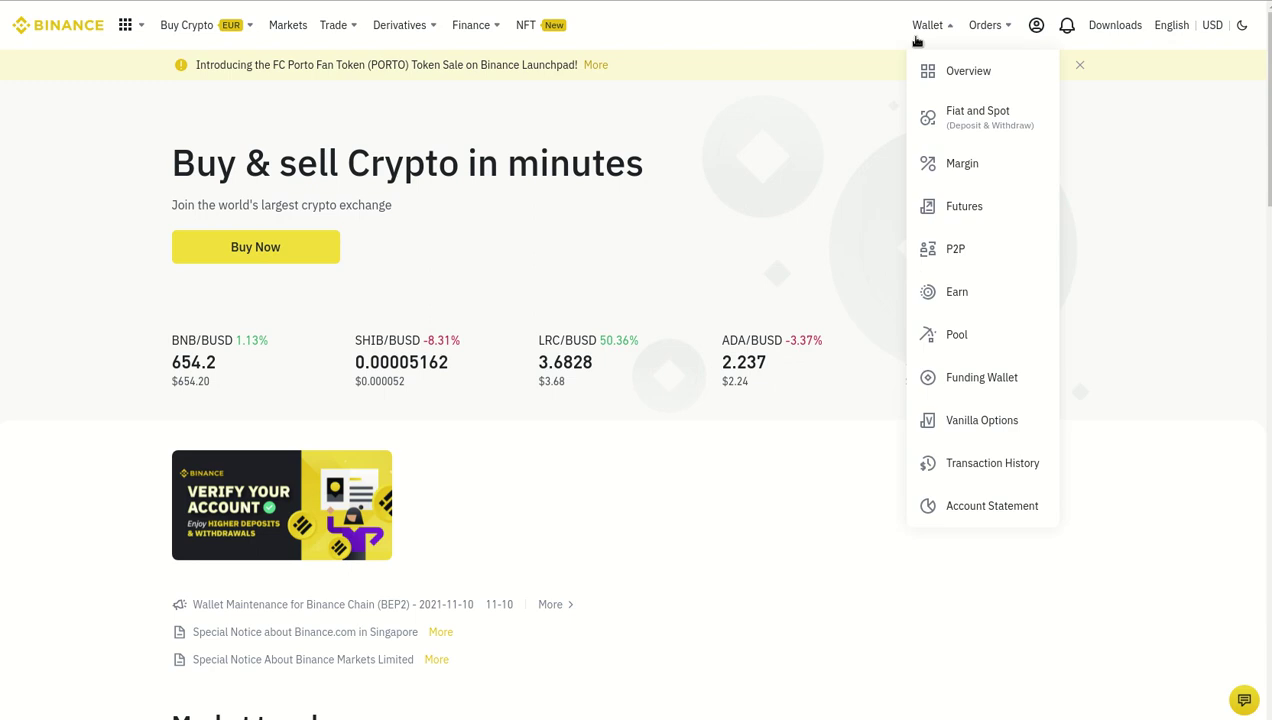
In Binance's Fiat and Spot wallet, hide balances and start a USDT withdrawal to the pasted OKEX address
click(980, 115)
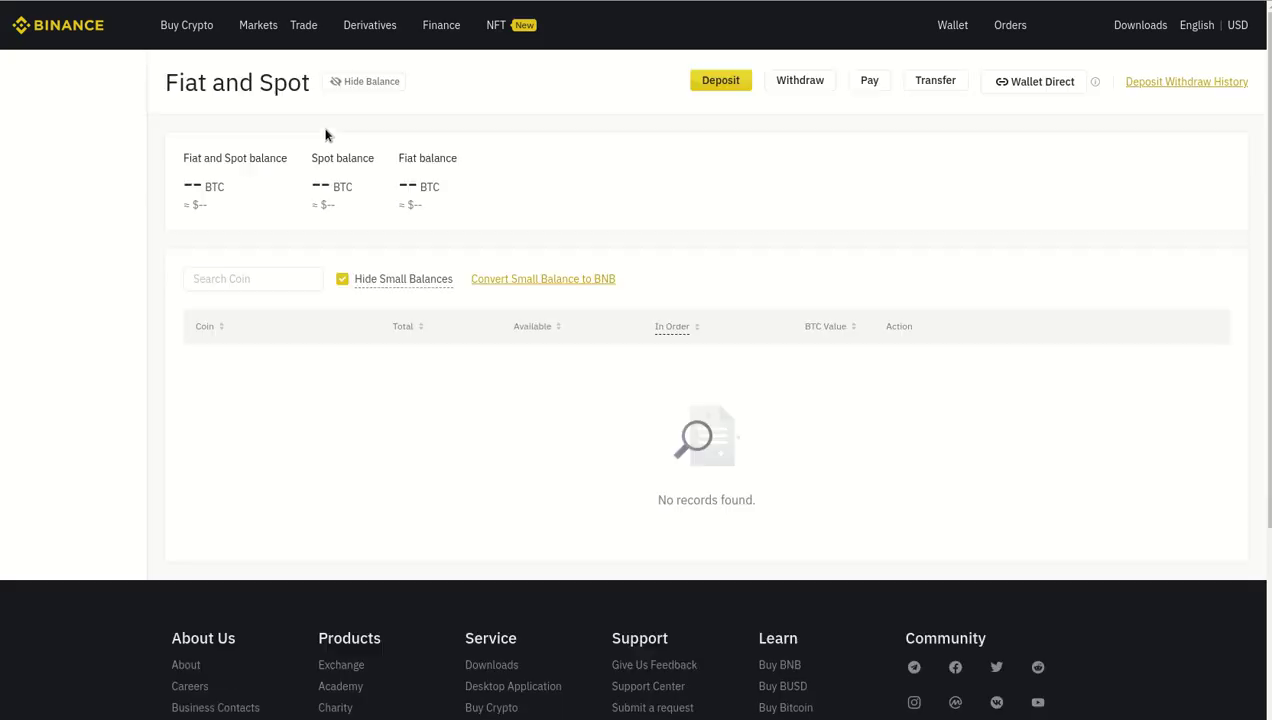
click(355, 82)
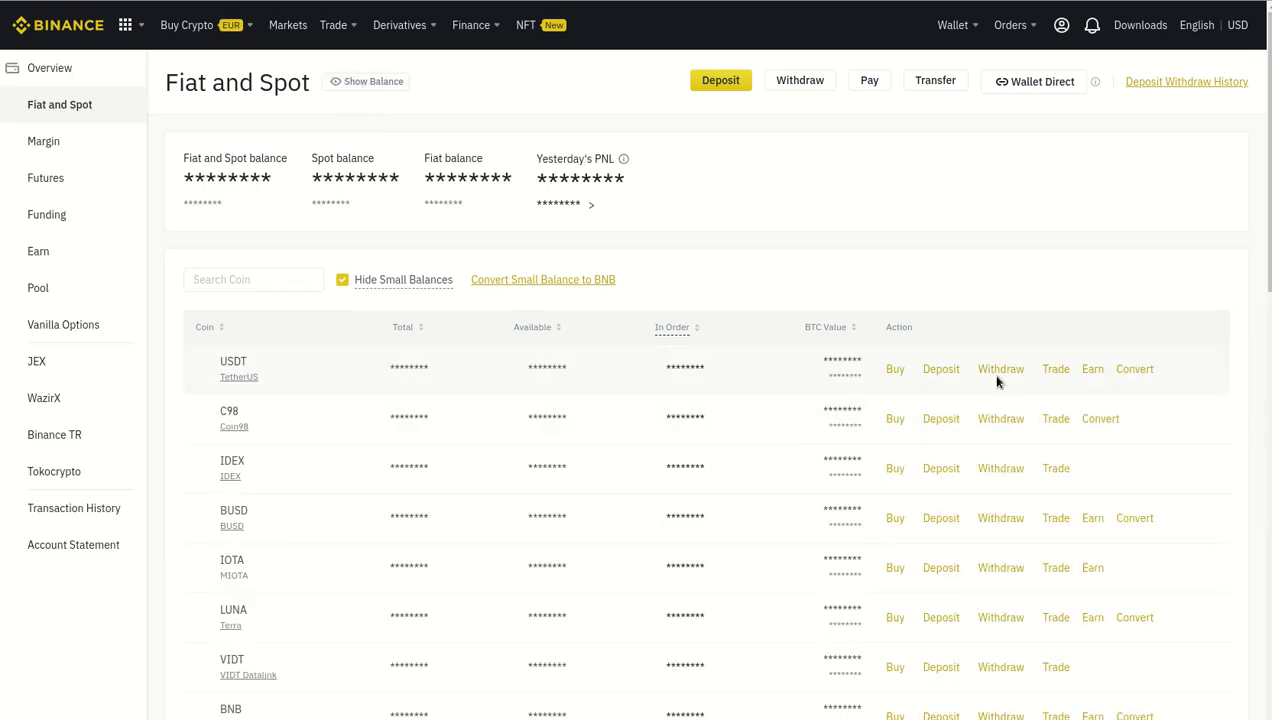
click(999, 370)
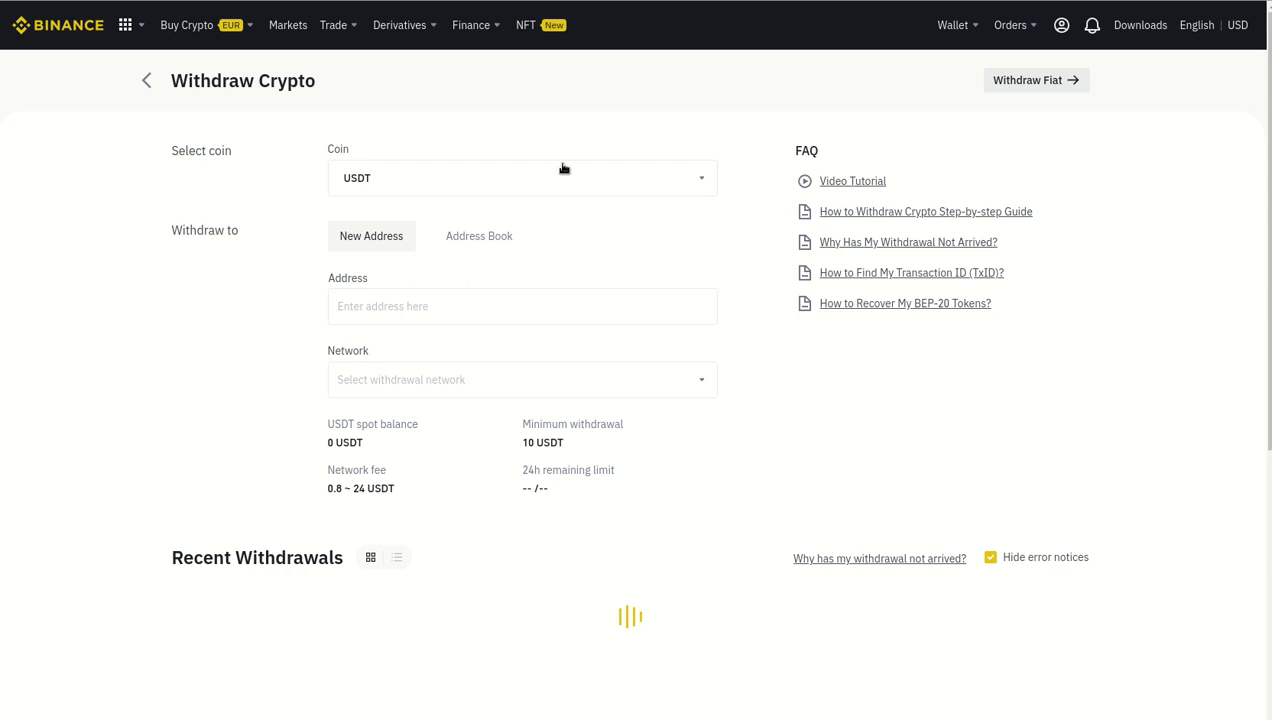
click(414, 306)
key(ctrl+v)
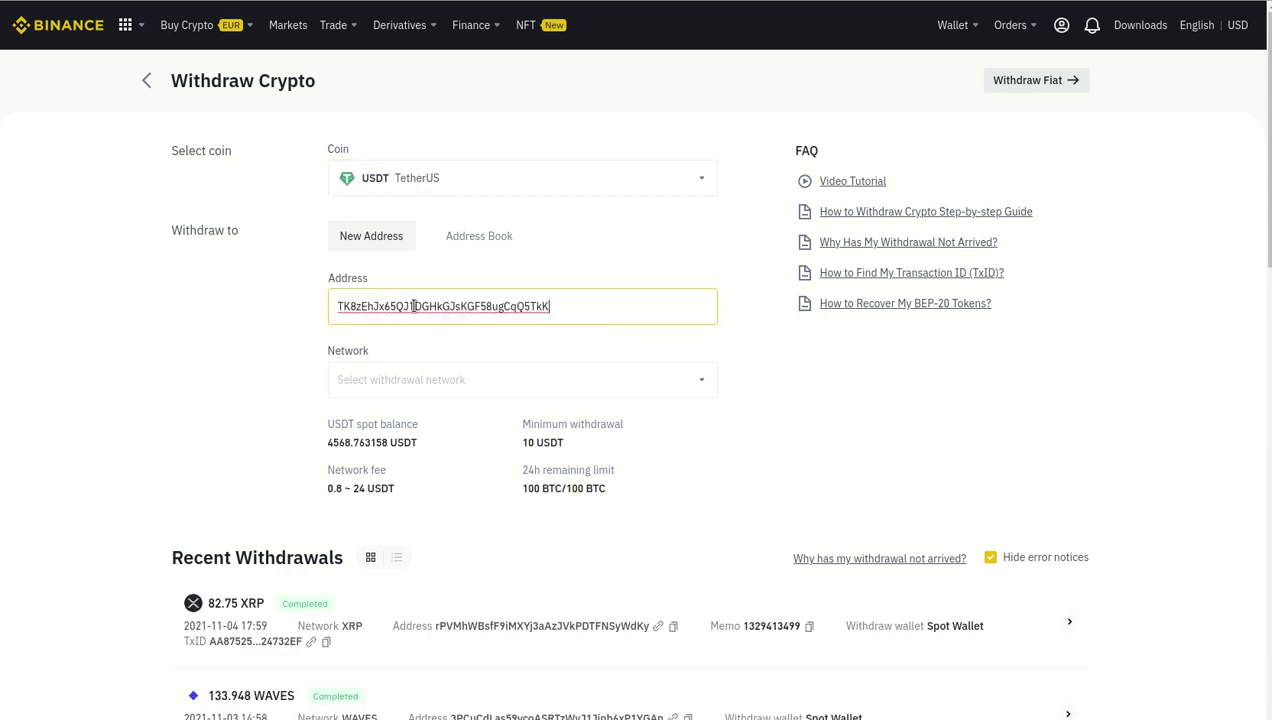
Choose the Tron (TRC20) network, set the amount to 4000 USDT and submit for review
click(476, 378)
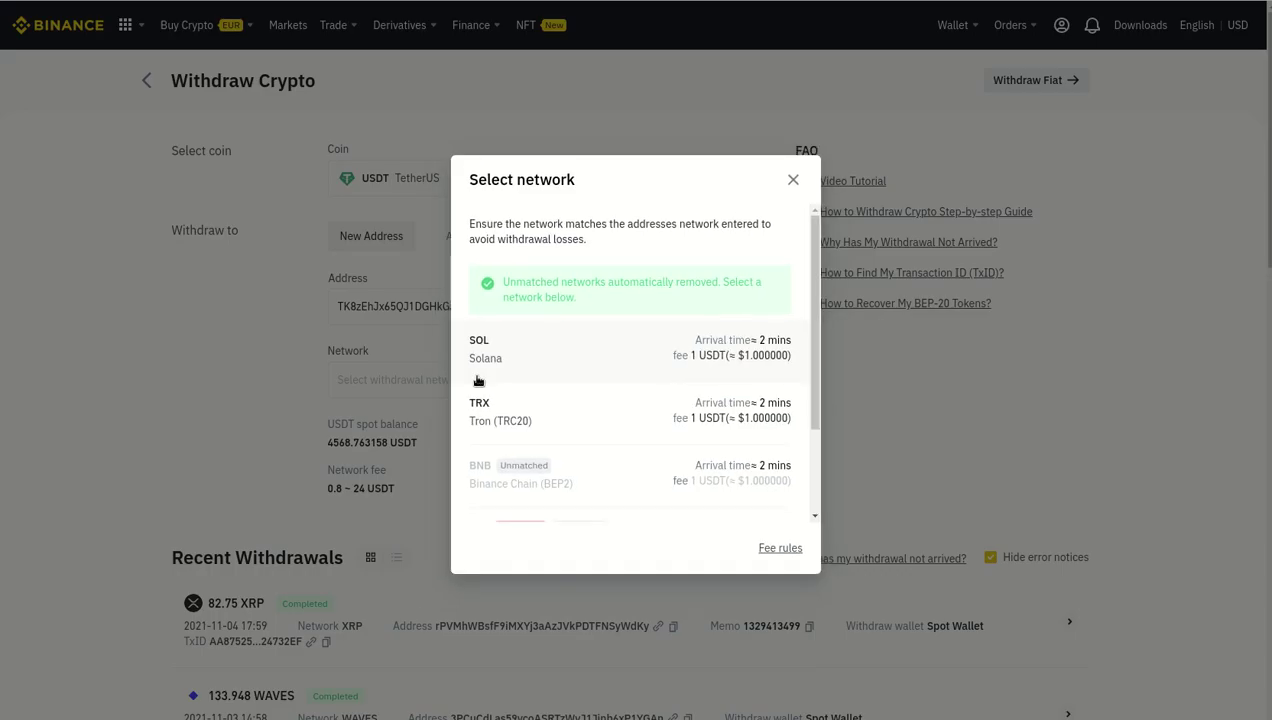
click(519, 409)
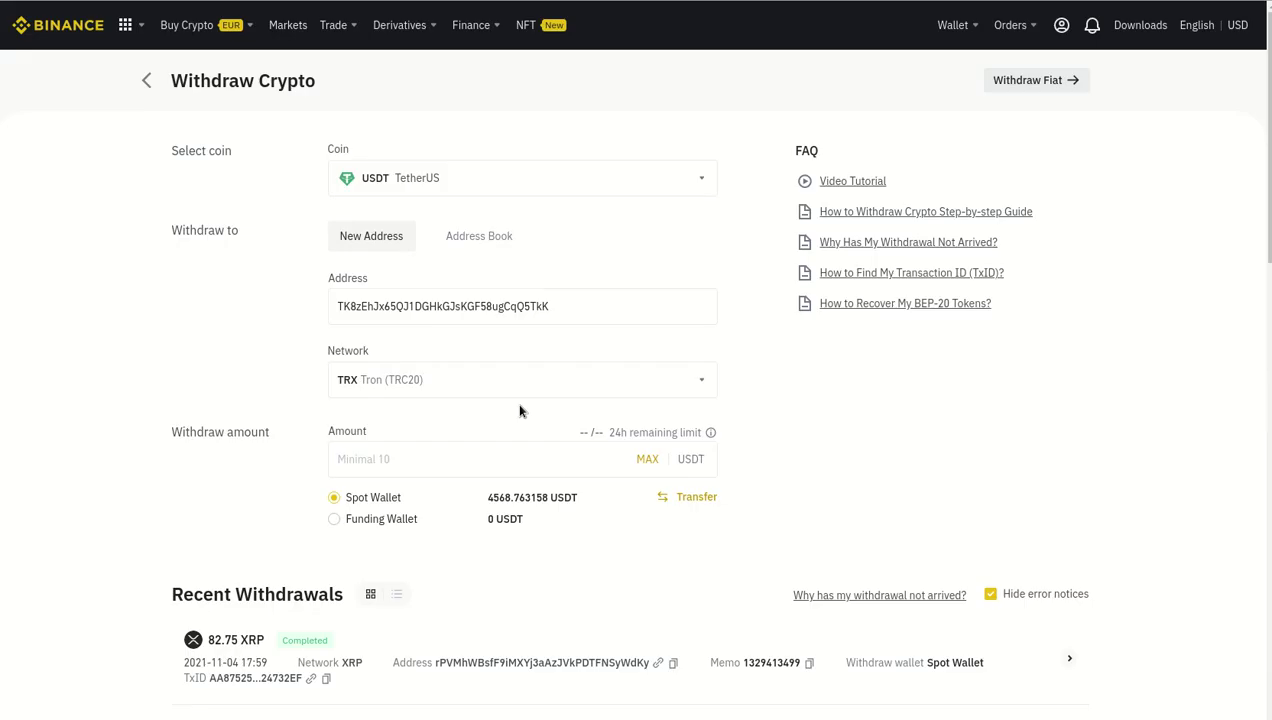
click(647, 459)
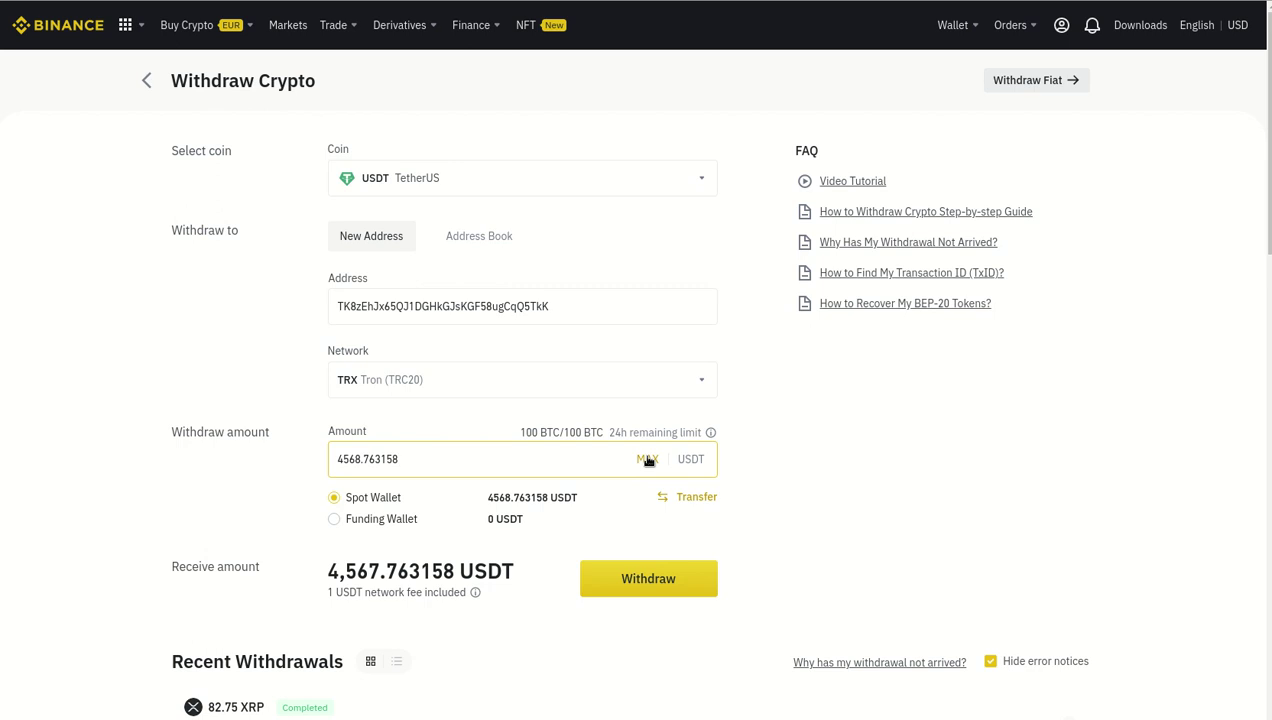
drag(342, 458, 401, 458)
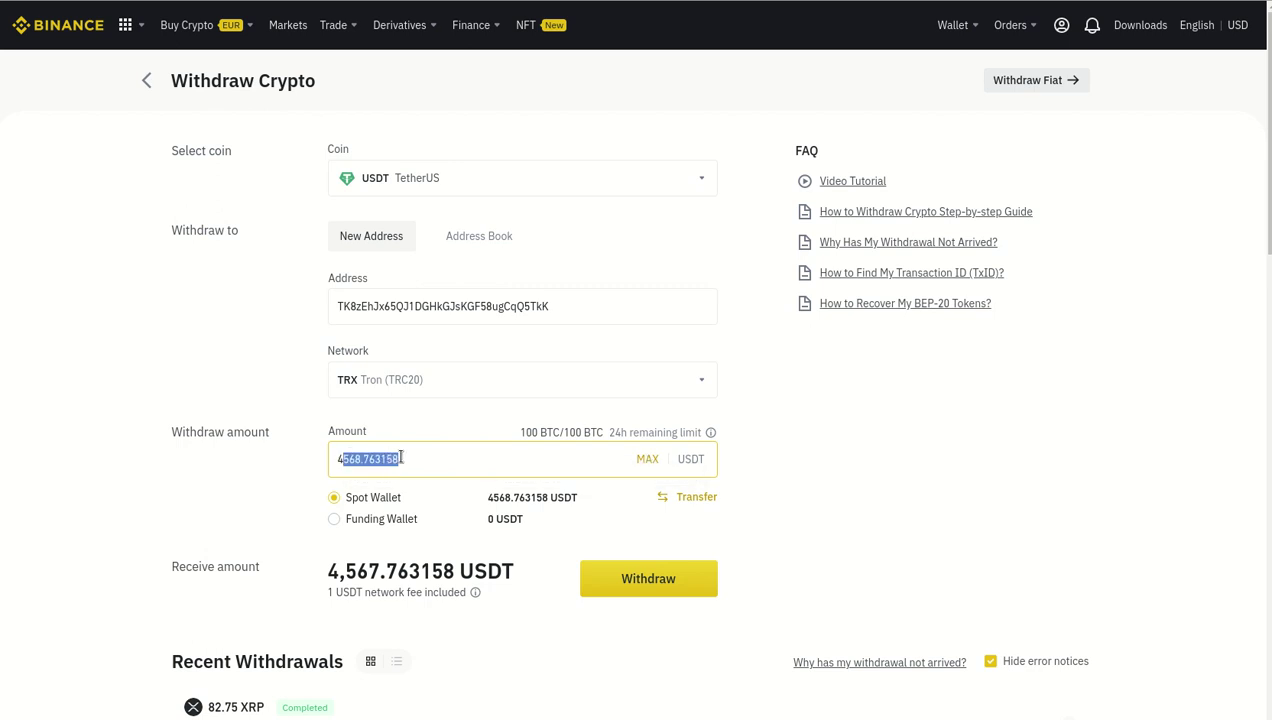
text(000)
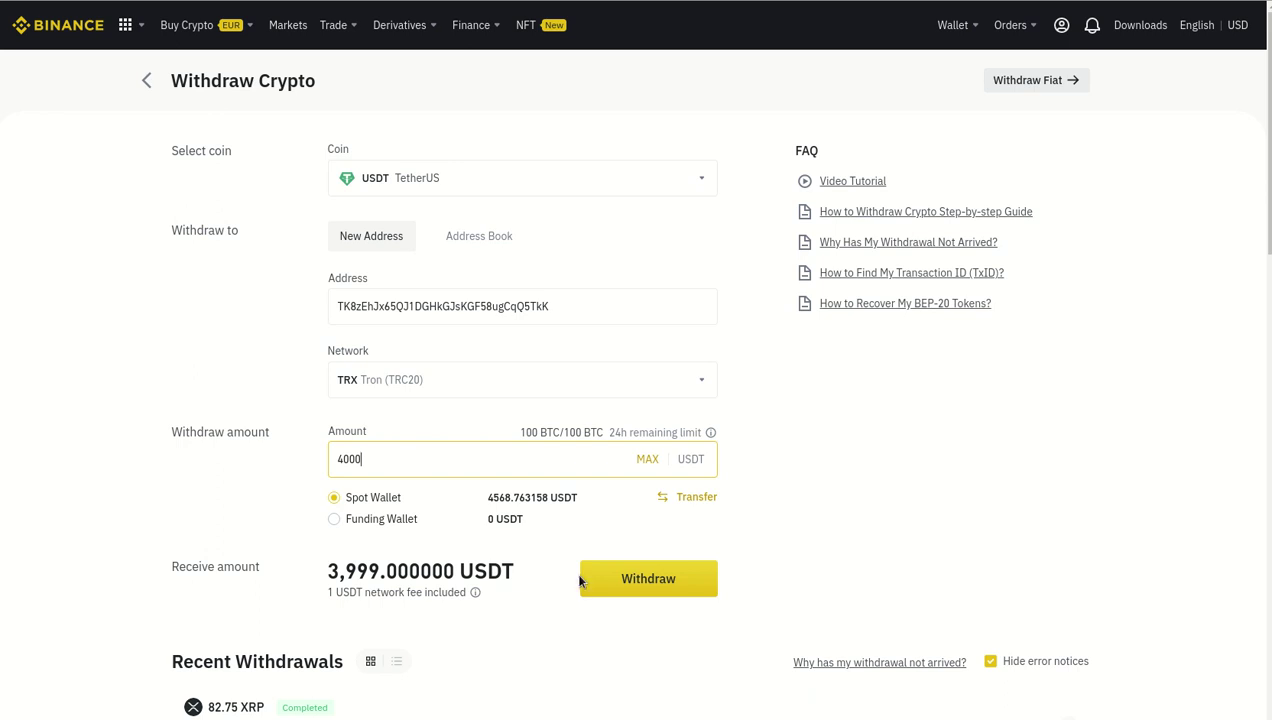
click(620, 579)
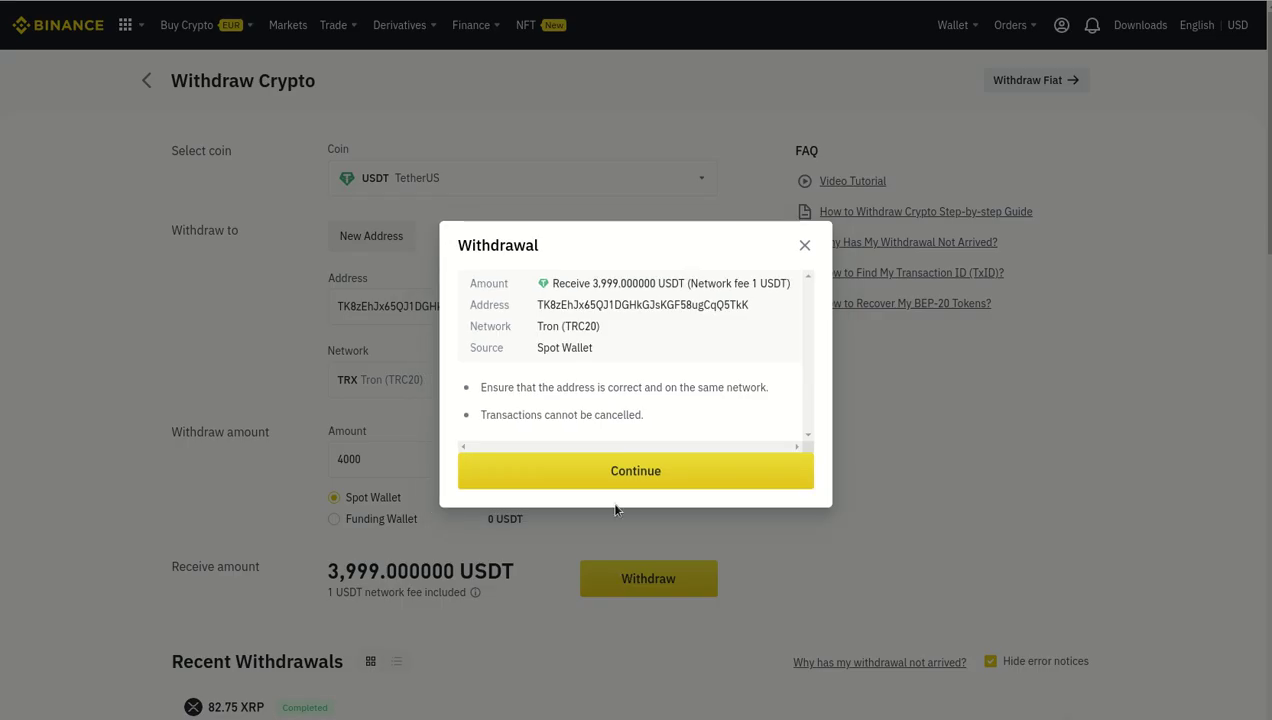
Confirm the 4000 USDT withdrawal details and request both e-mail and phone verification codes
click(643, 477)
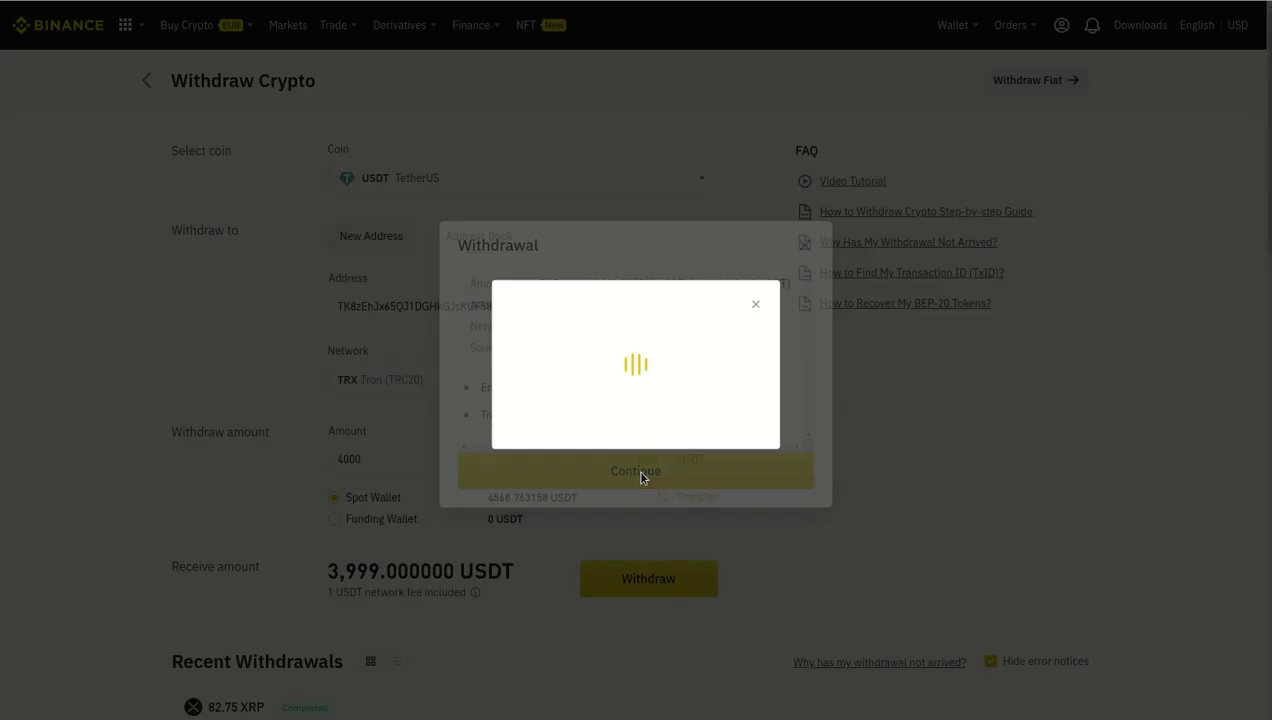
click(776, 307)
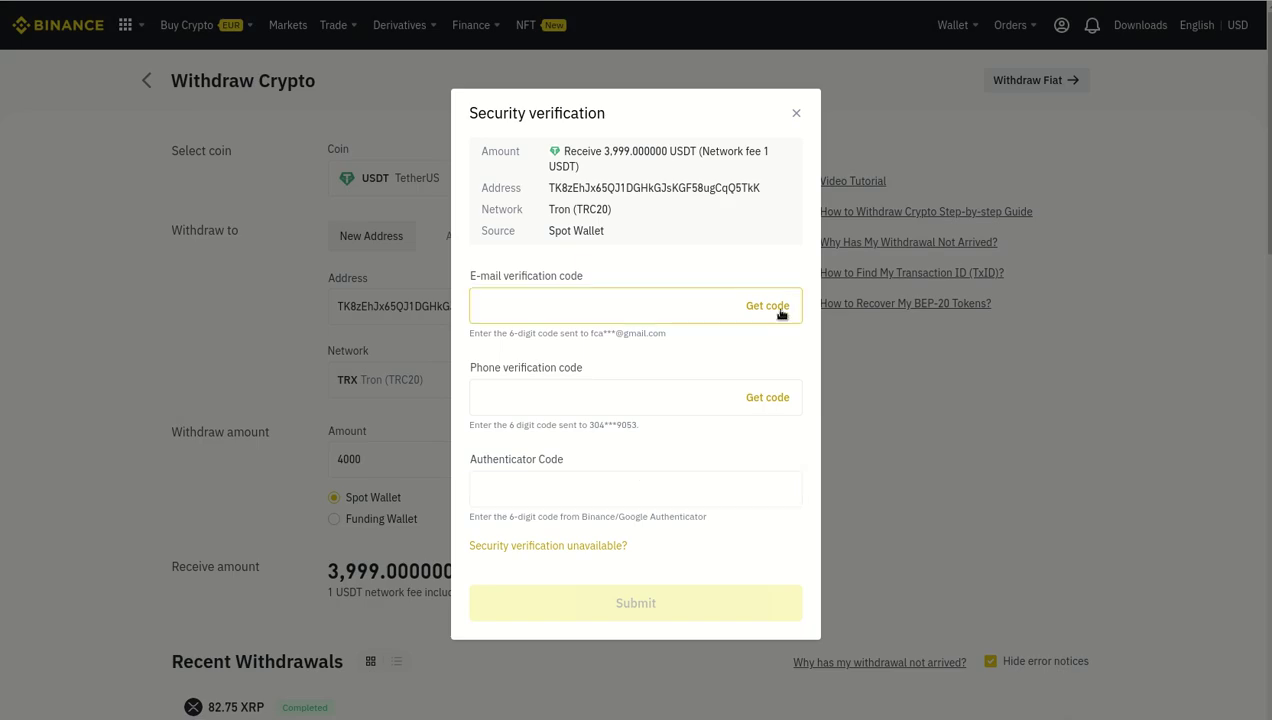
click(777, 396)
click(531, 488)
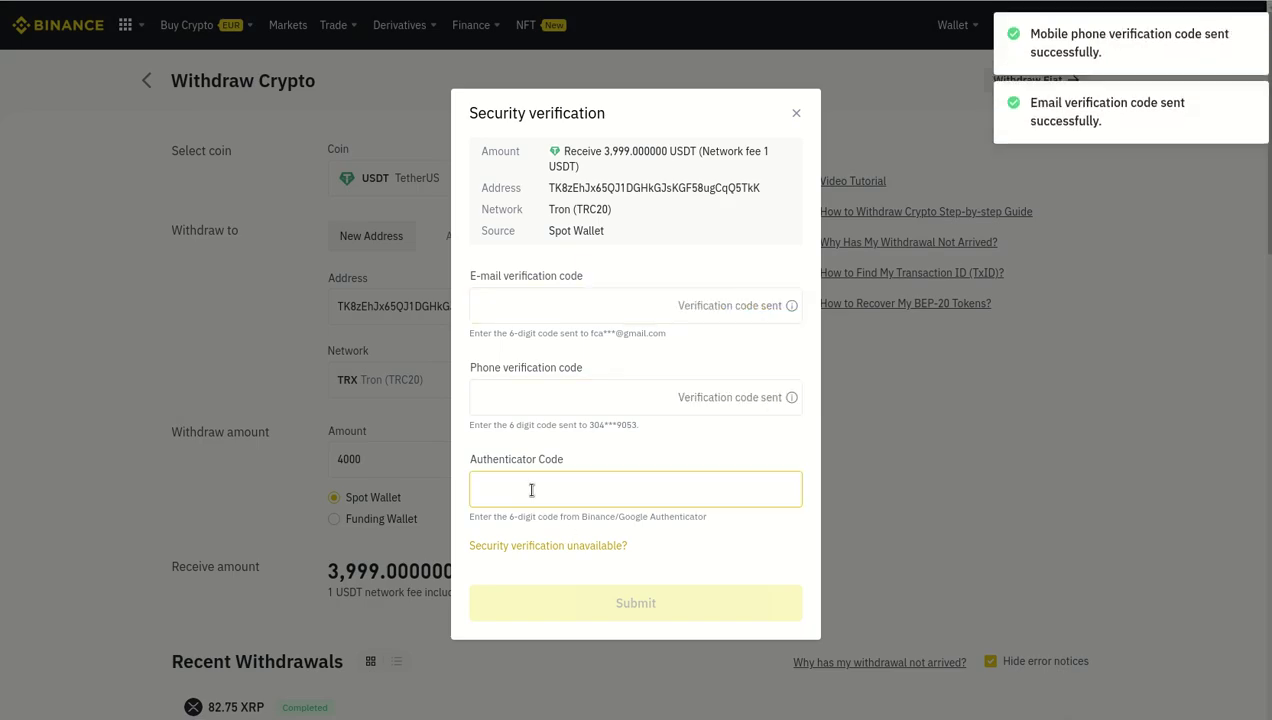
click(511, 314)
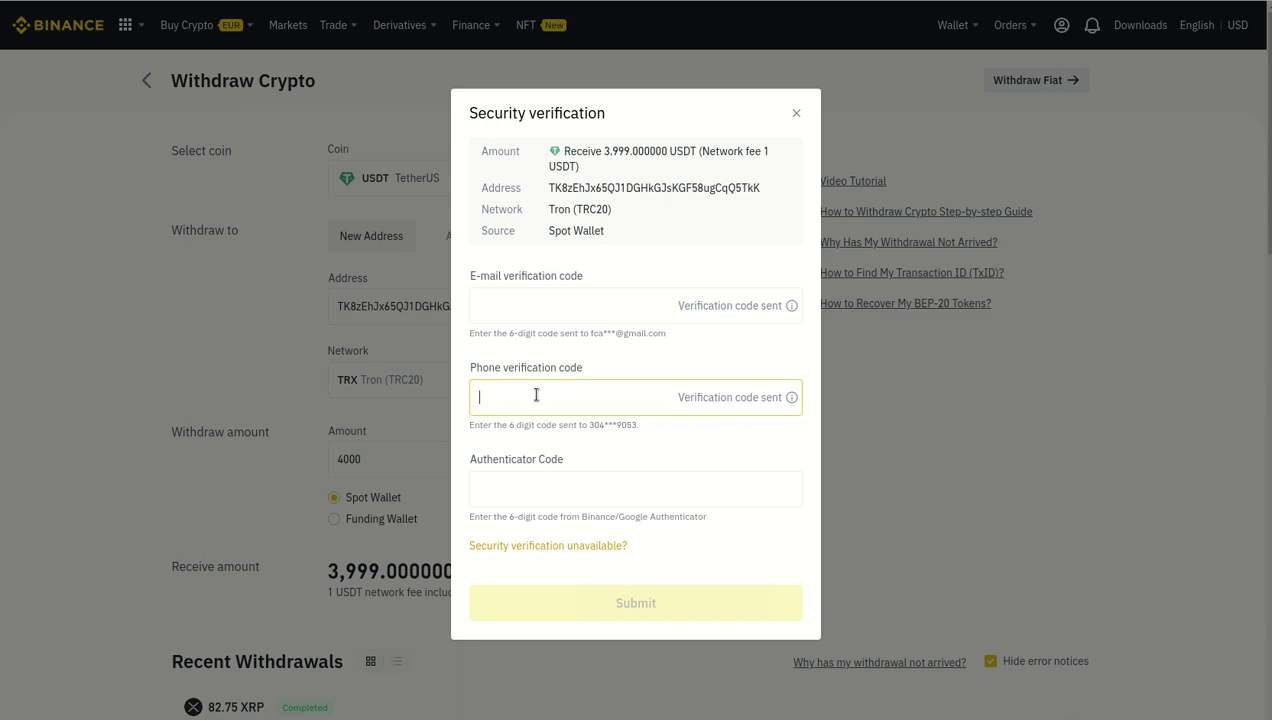
Request new phone and e-mail codes and enter the received phone verification code
click(531, 318)
click(550, 381)
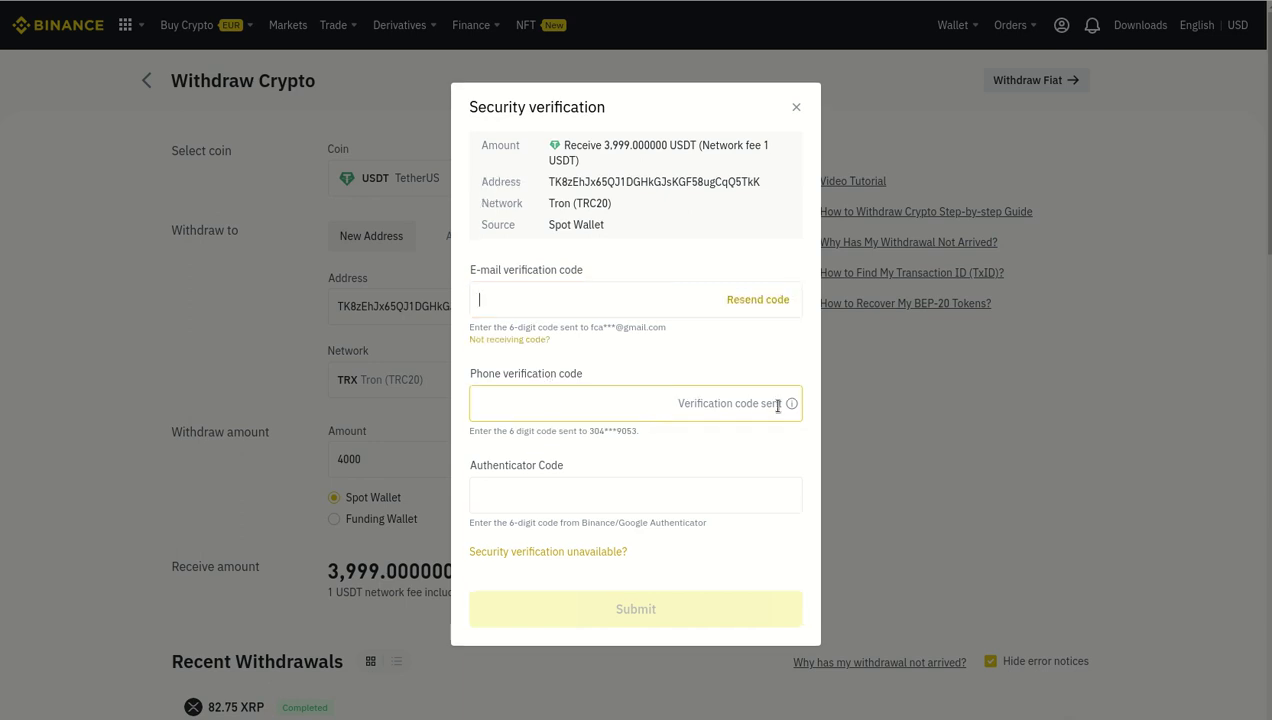
click(744, 290)
click(752, 382)
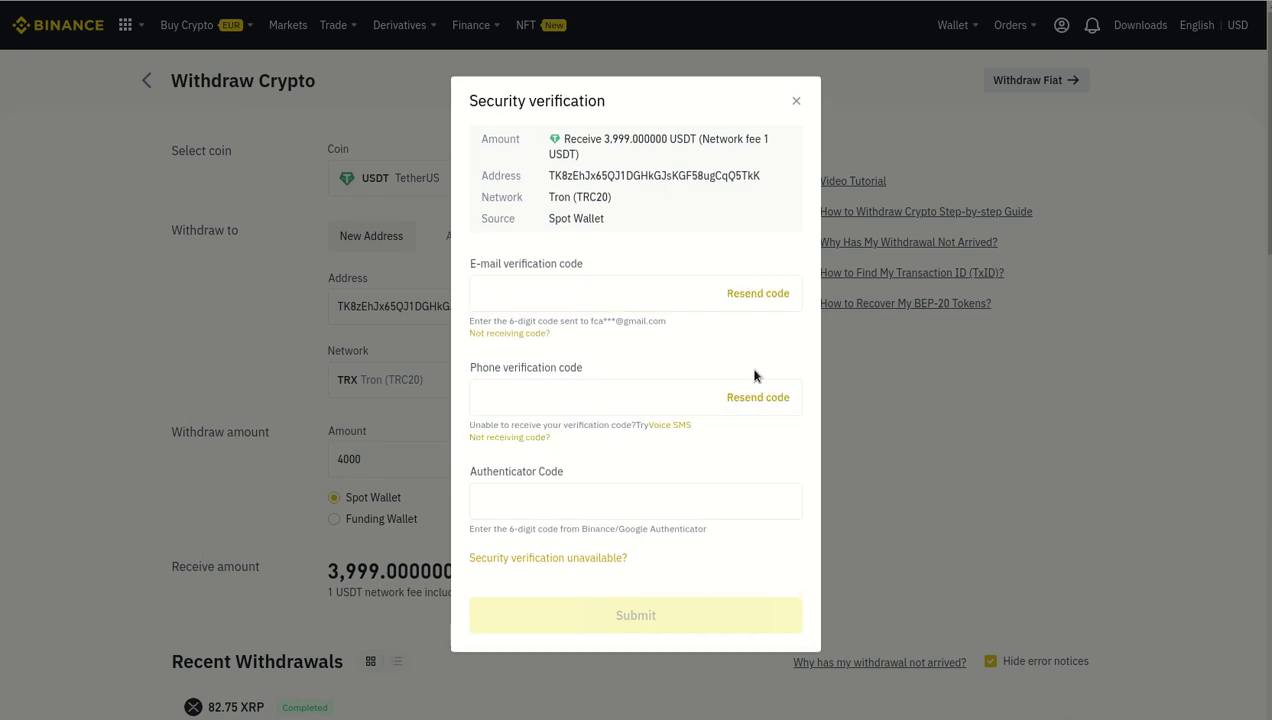
click(754, 399)
click(752, 295)
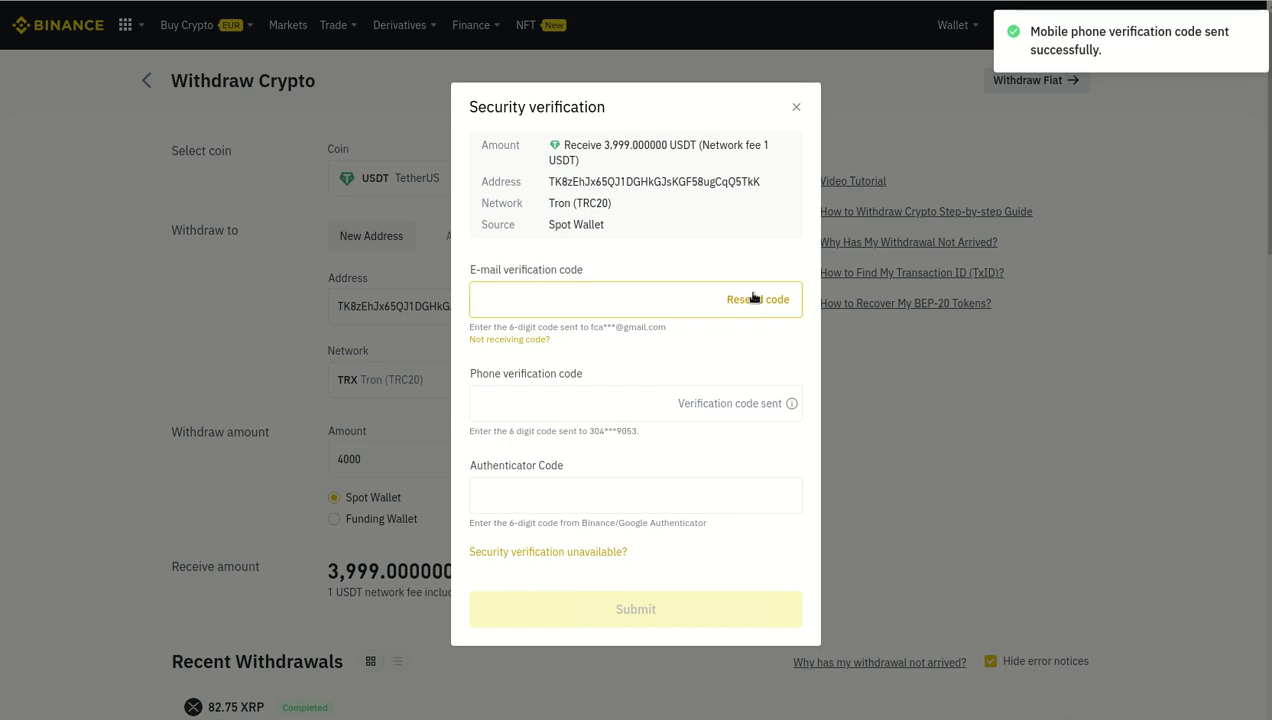
click(558, 391)
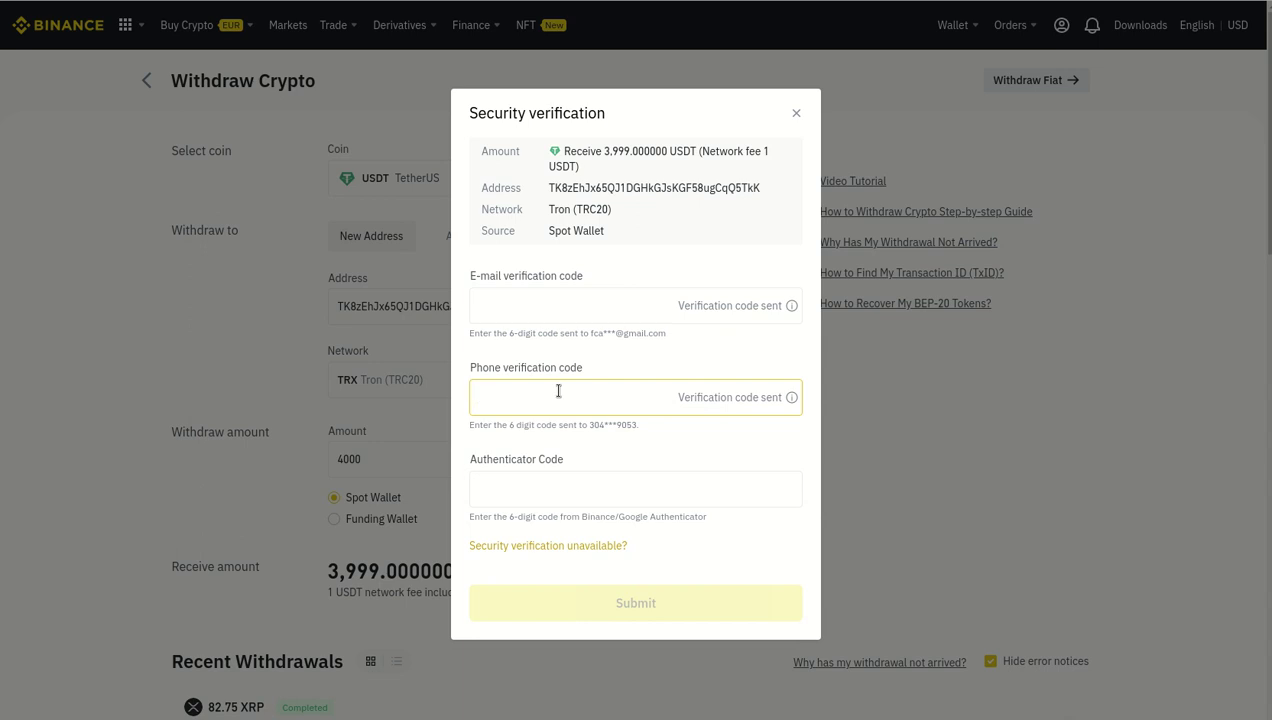
click(542, 290)
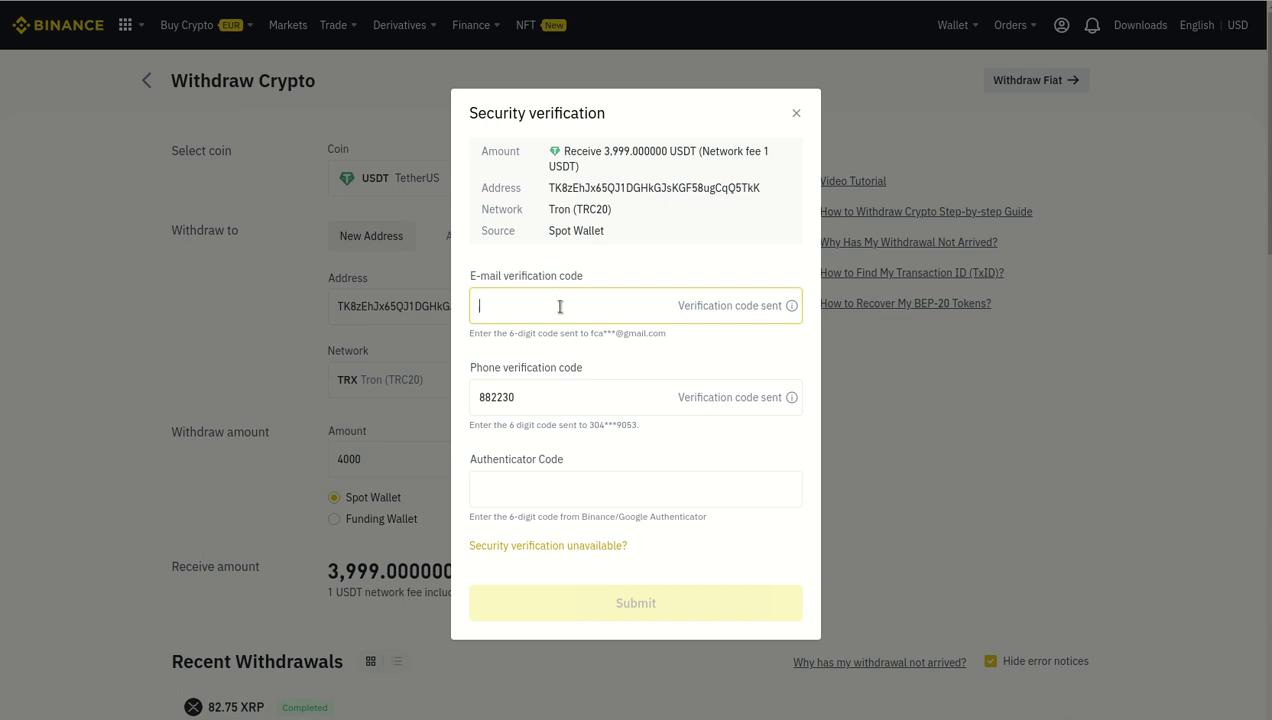
Resend the e-mail code, cut the old phone code from its field, and switch to Gmail
click(590, 530)
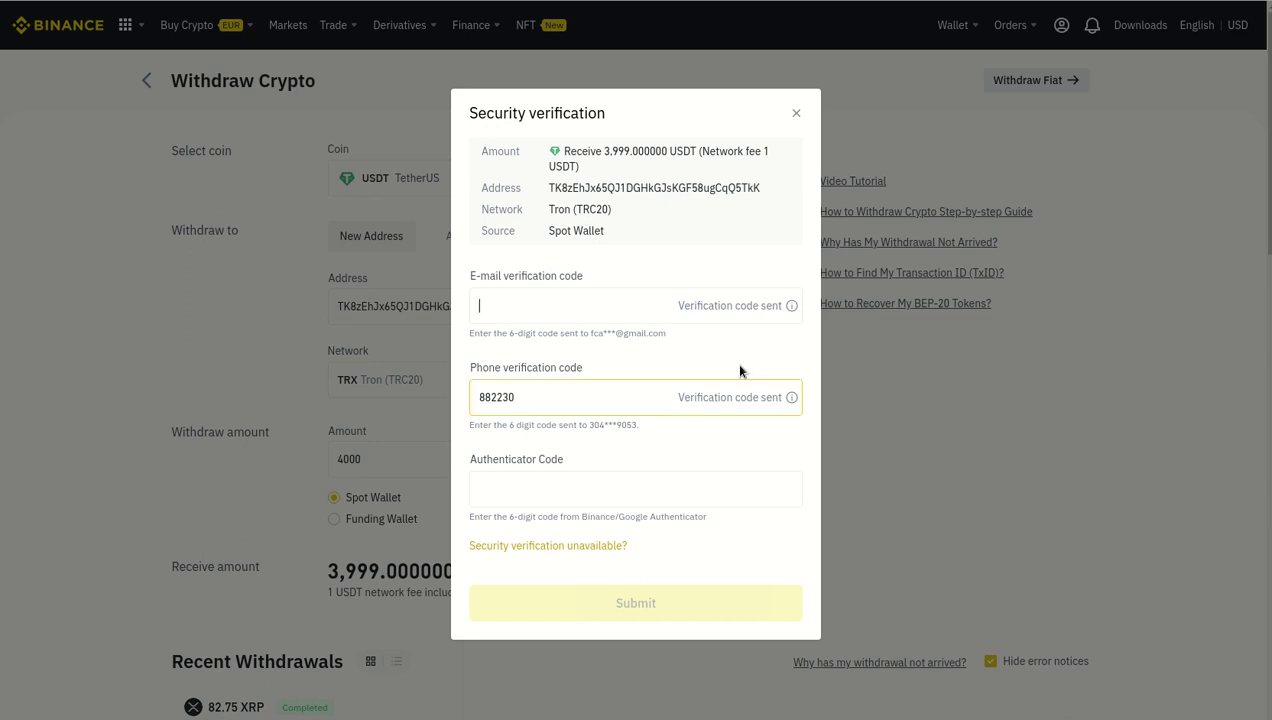
mouse_move(790, 308)
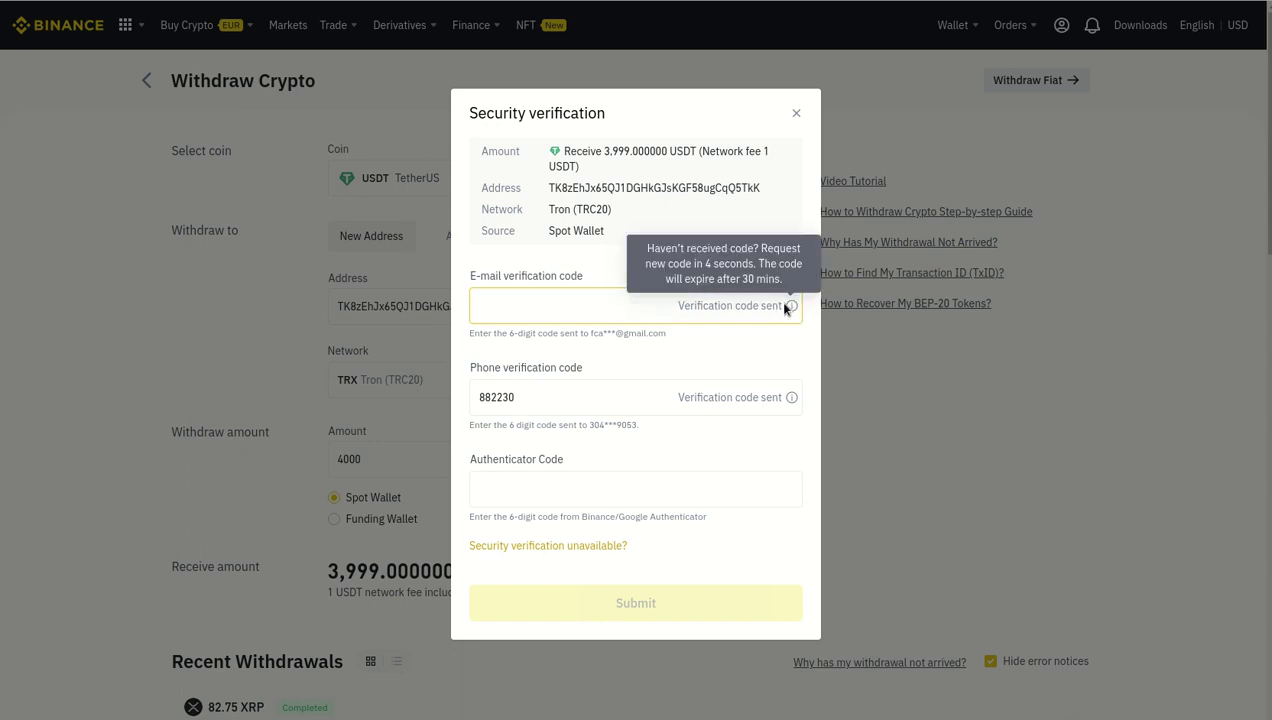
click(784, 337)
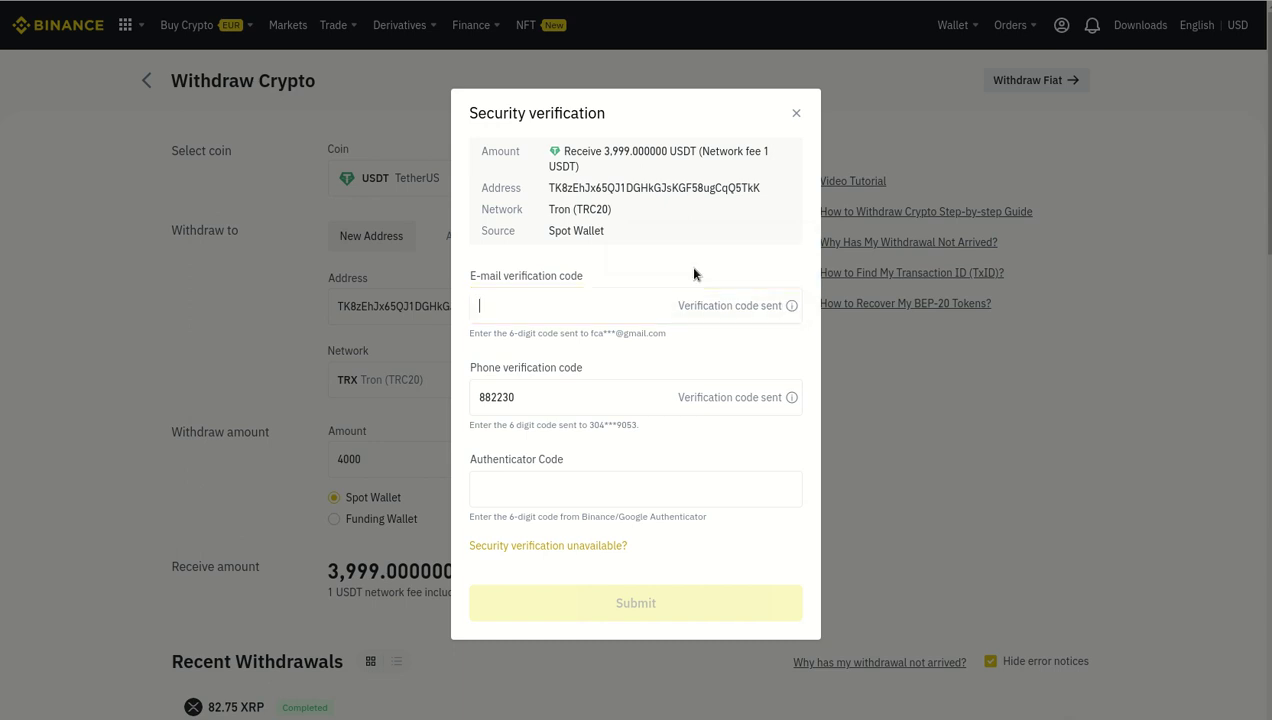
click(787, 314)
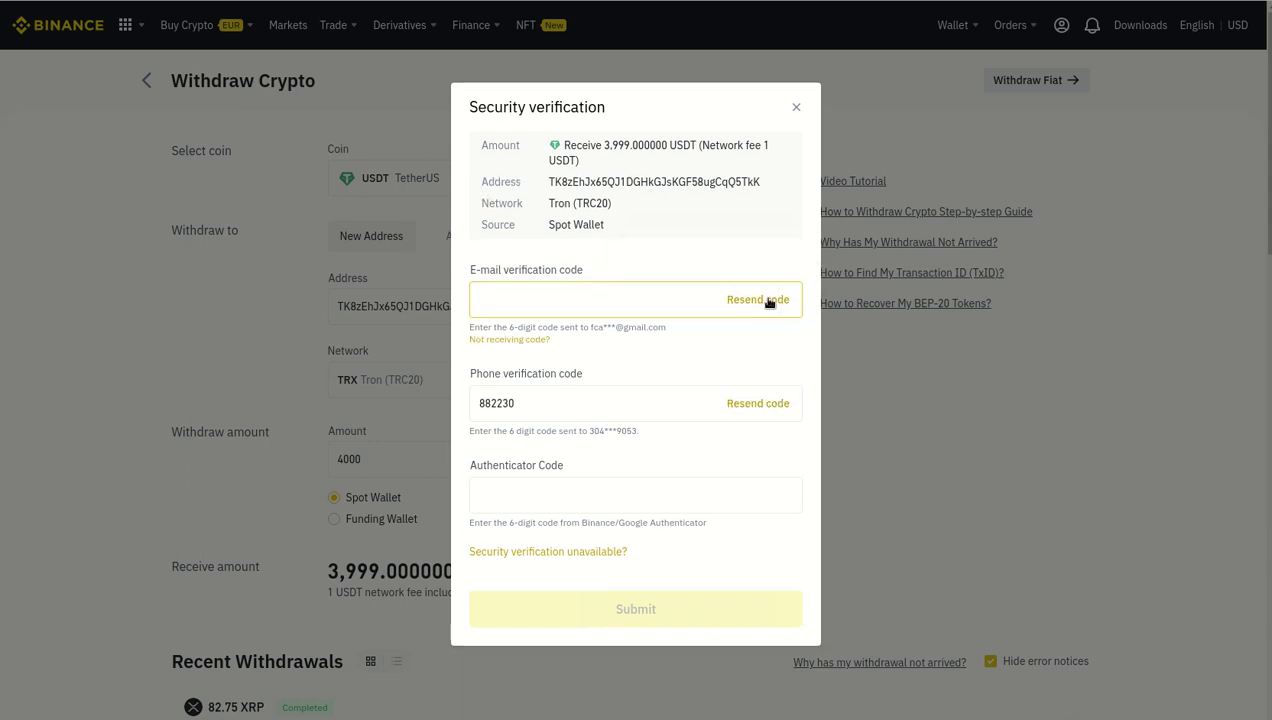
click(766, 300)
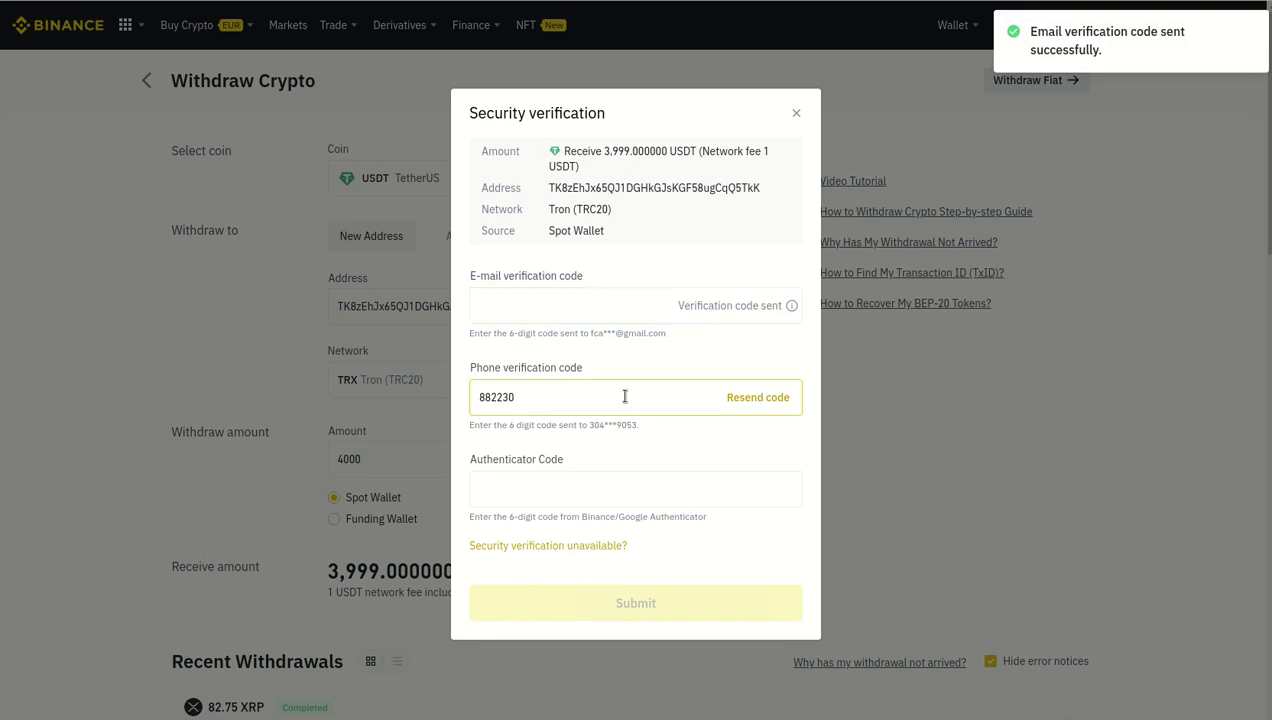
drag(545, 400, 440, 400)
key(ctrl+x)
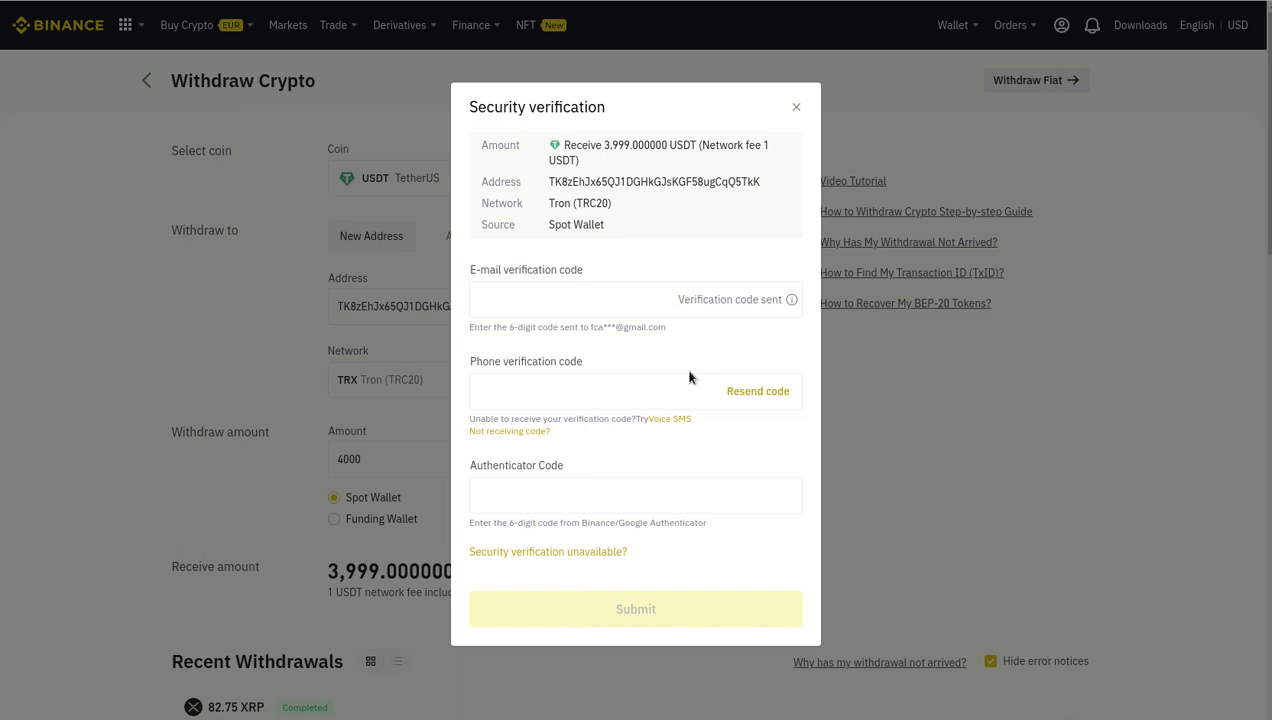
click(600, 299)
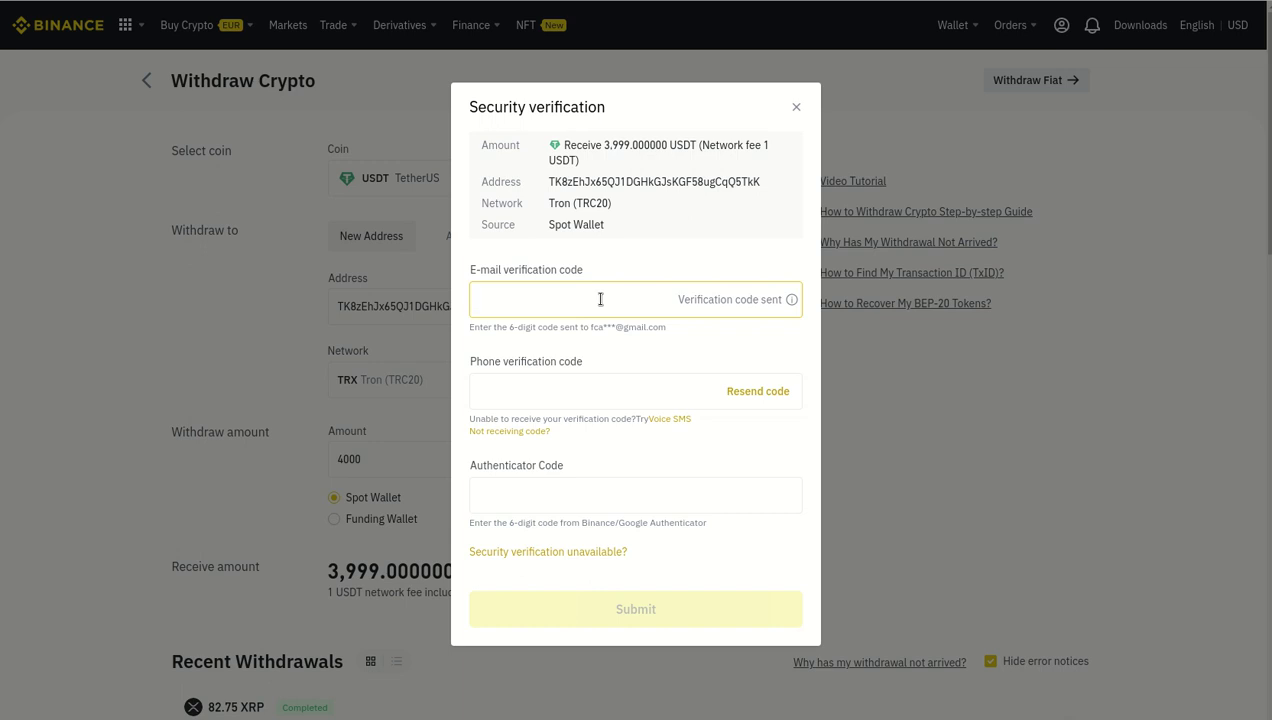
key(alt+Tab)
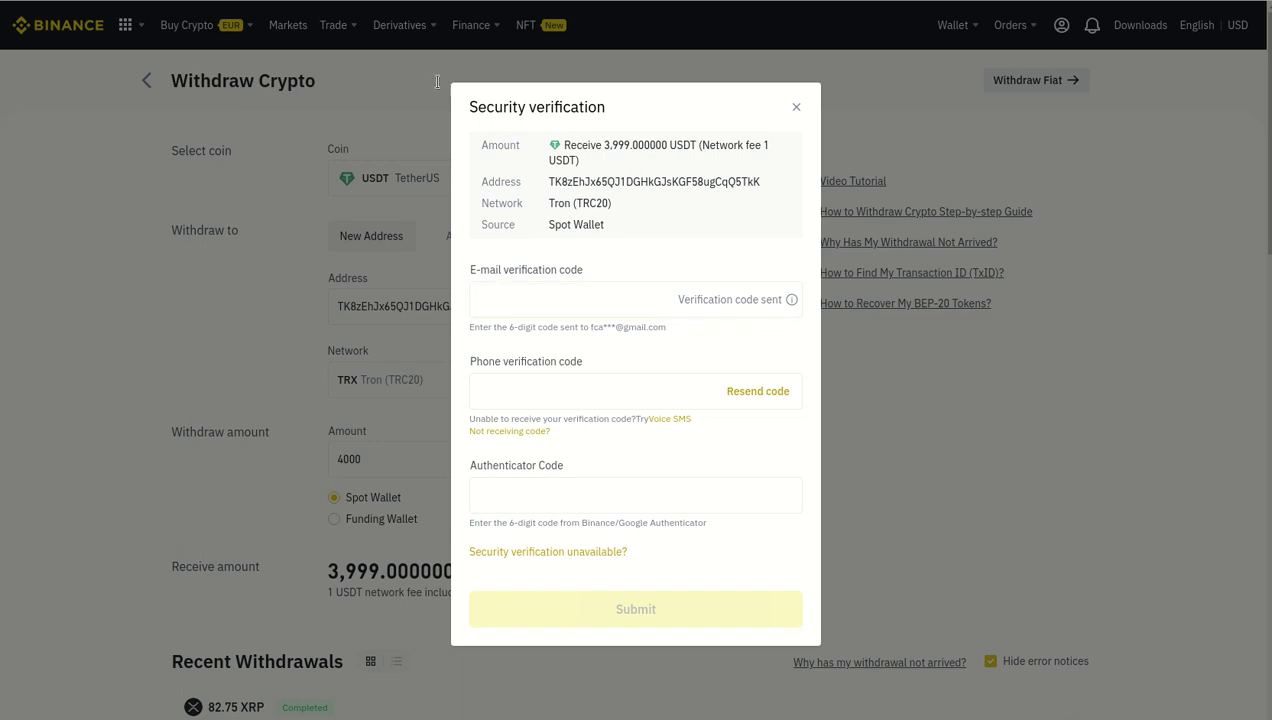
Copy the code from the newest Binance withdrawal e-mail into Binance's e-mail verification field
key(alt+Tab)
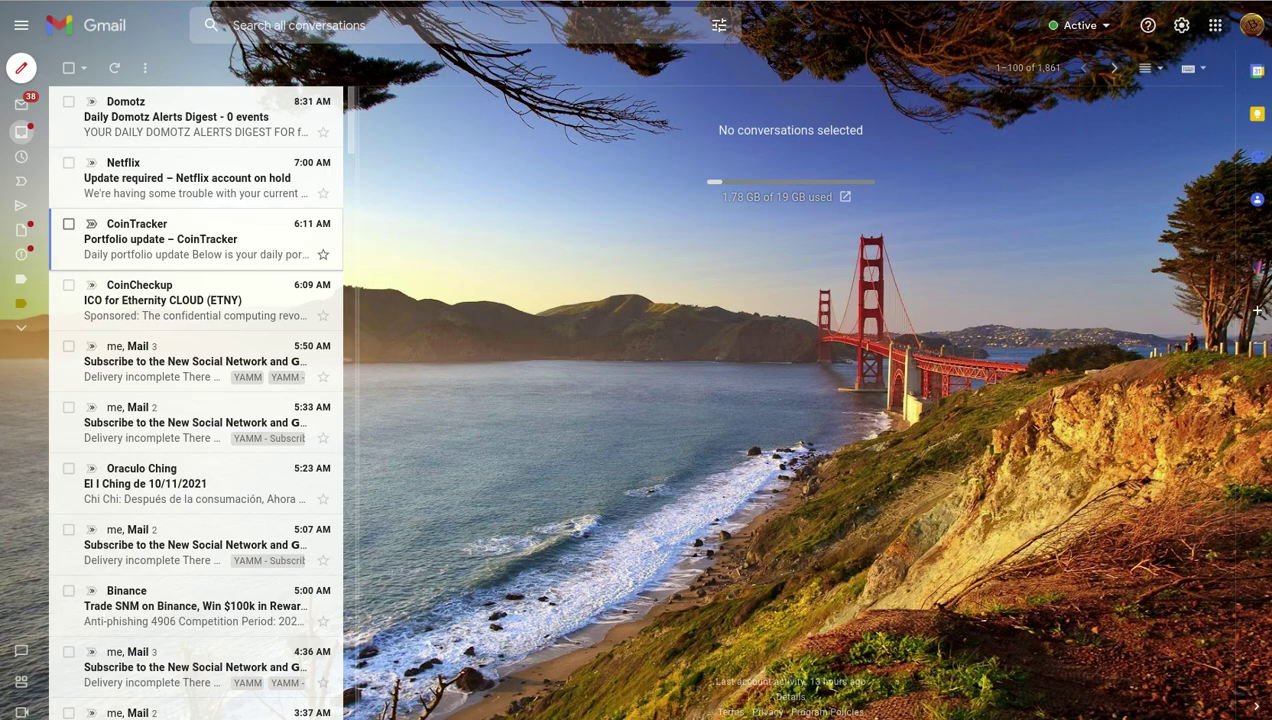
click(115, 68)
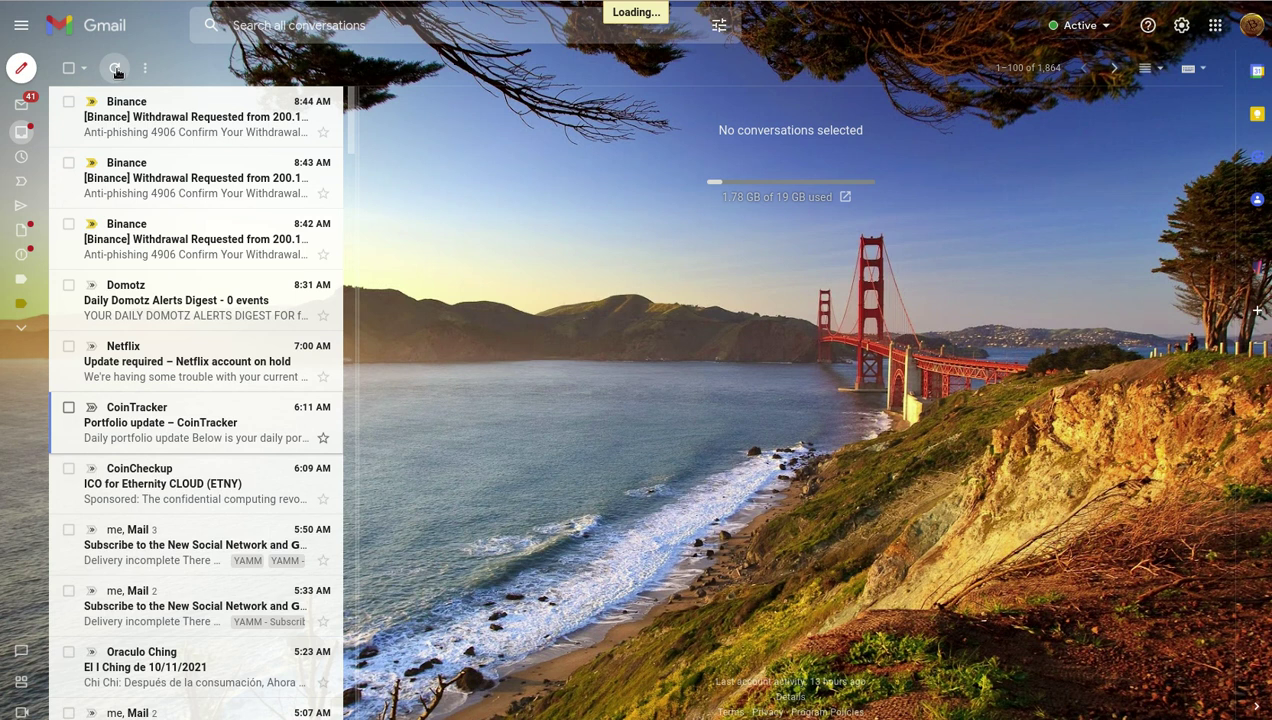
click(175, 118)
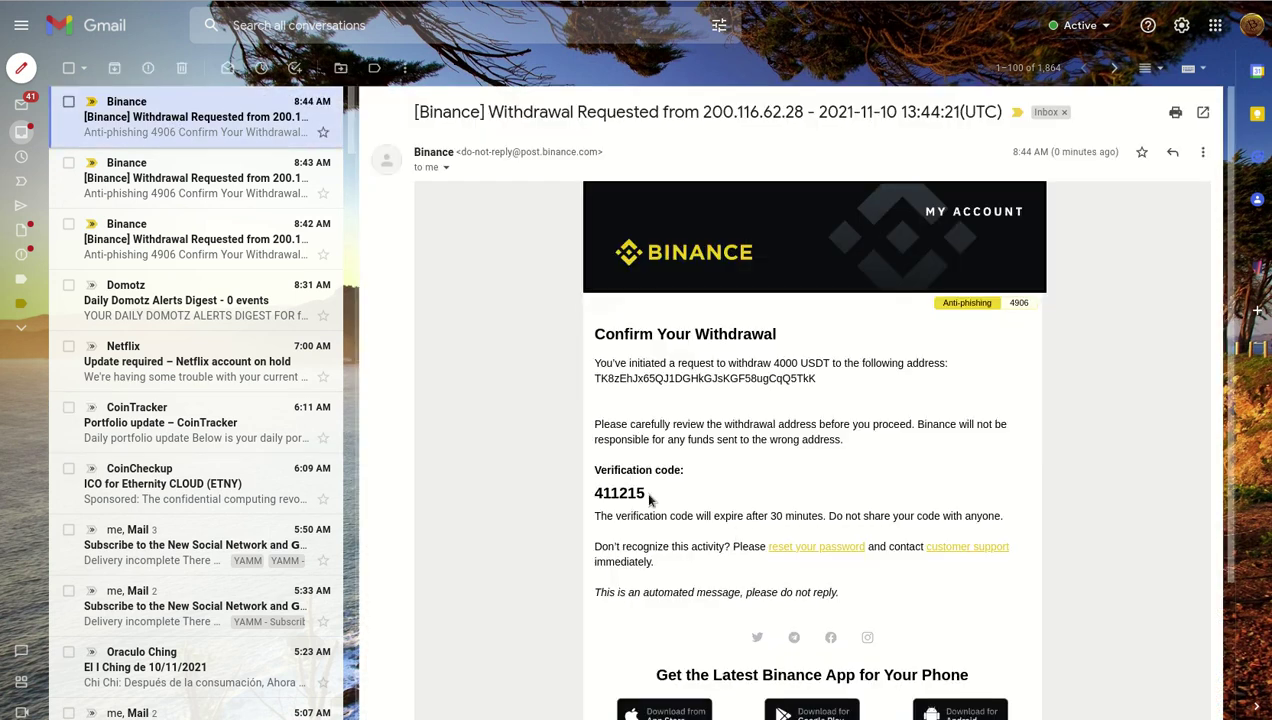
drag(594, 493, 646, 500)
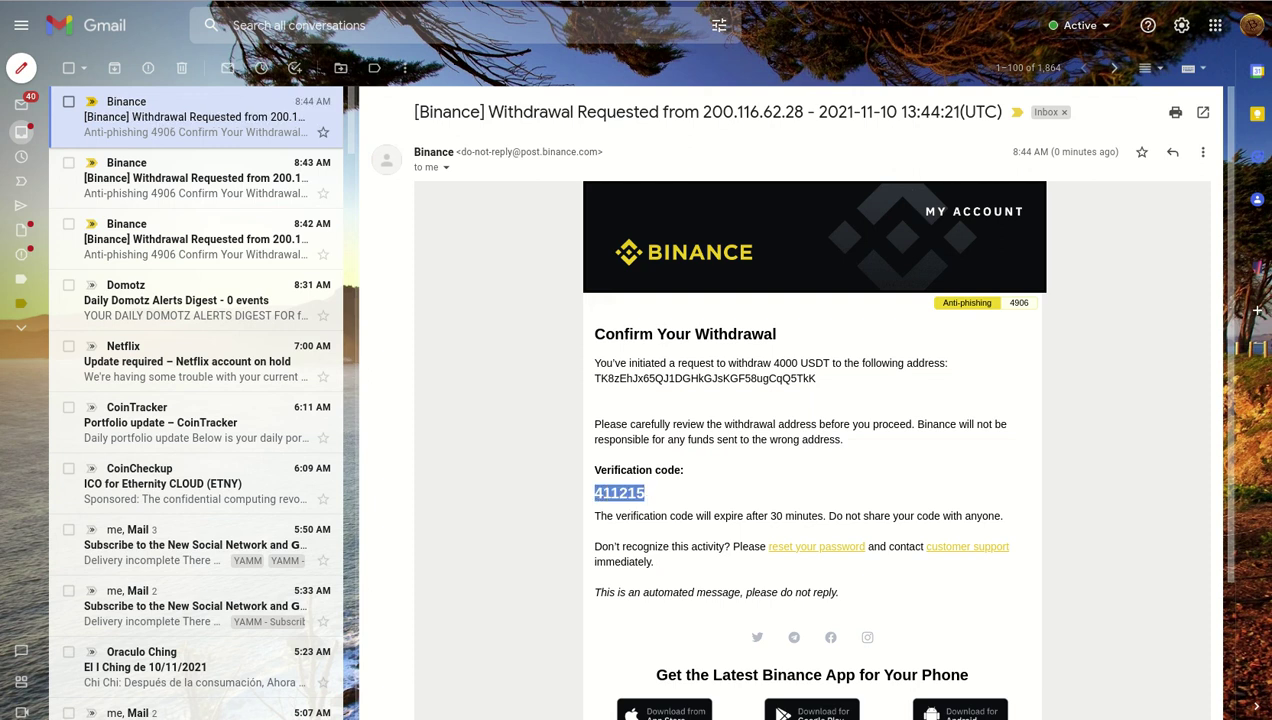
key(ctrl+c)
key(alt+Tab)
key(ctrl+v)
Resend the phone code and enter the SMS verification code, correcting a mistyped digit
click(524, 389)
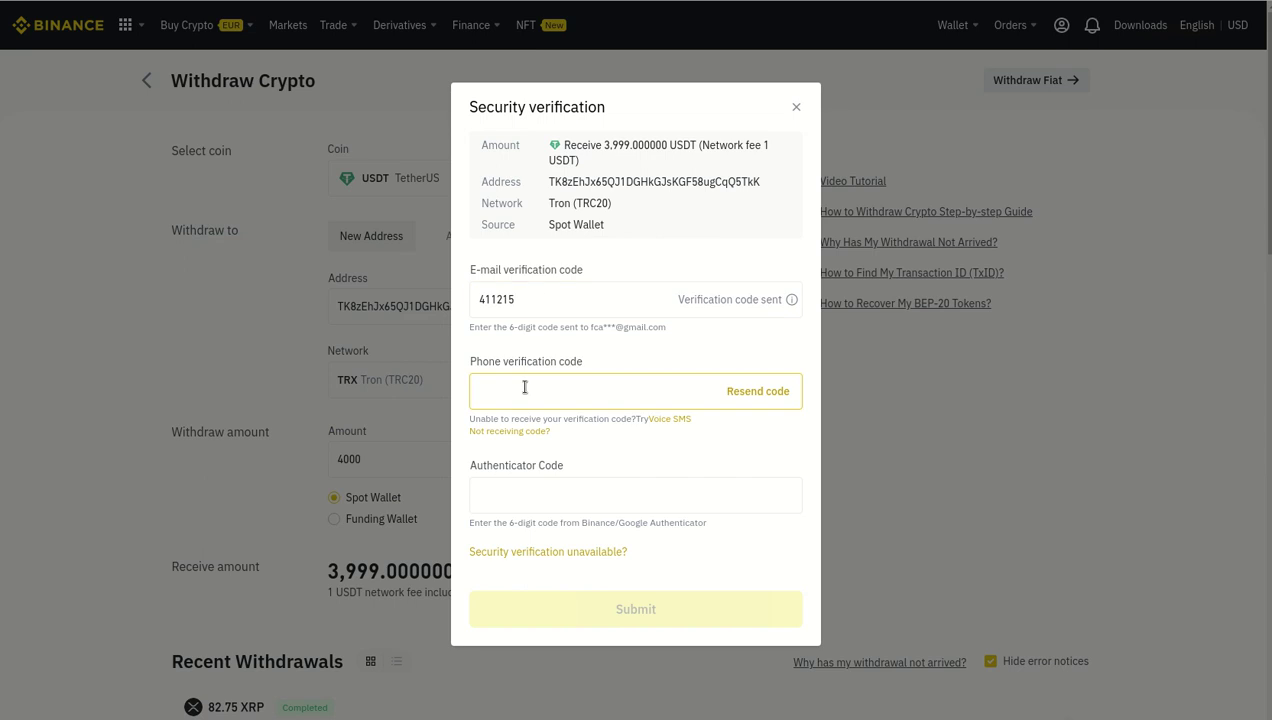
click(755, 390)
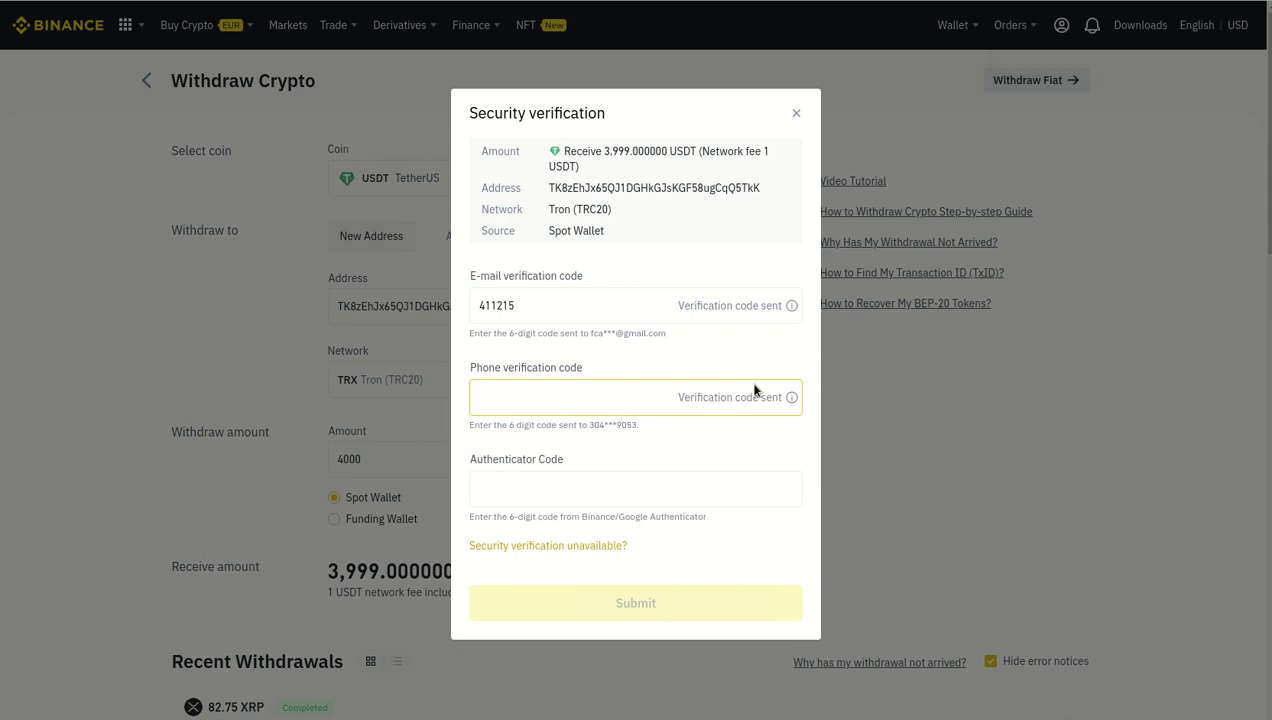
click(538, 390)
Enter the authenticator code and submit the USDT withdrawal verification
click(531, 498)
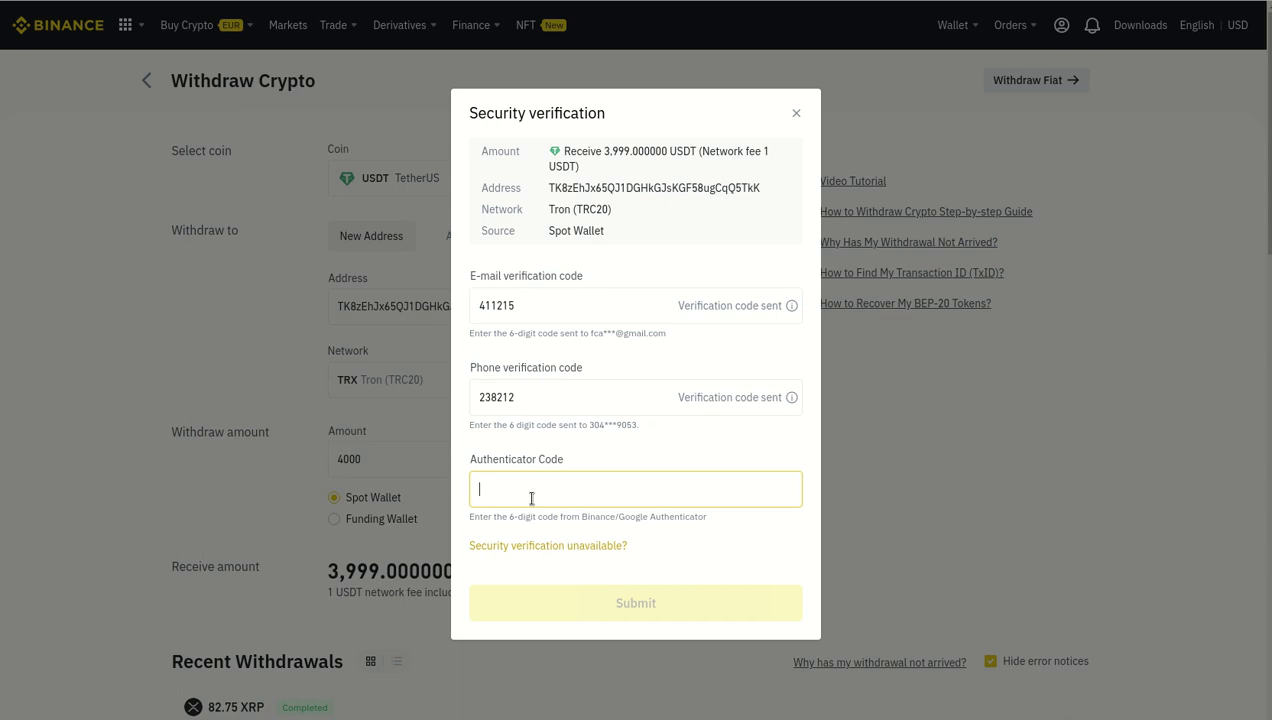
click(590, 600)
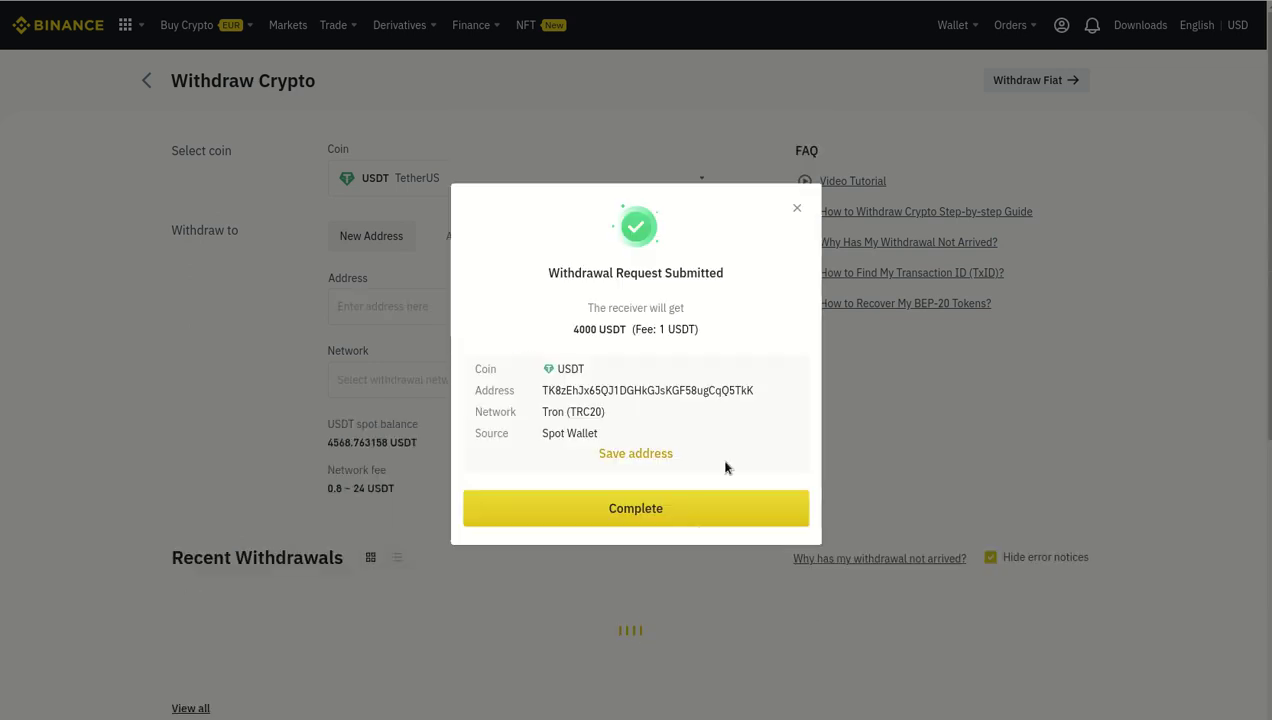
click(650, 454)
Save the withdrawal address as 'TETHER EN OKEX' with origin Exchange Address > OKEx, verifying with the authenticator code
click(560, 337)
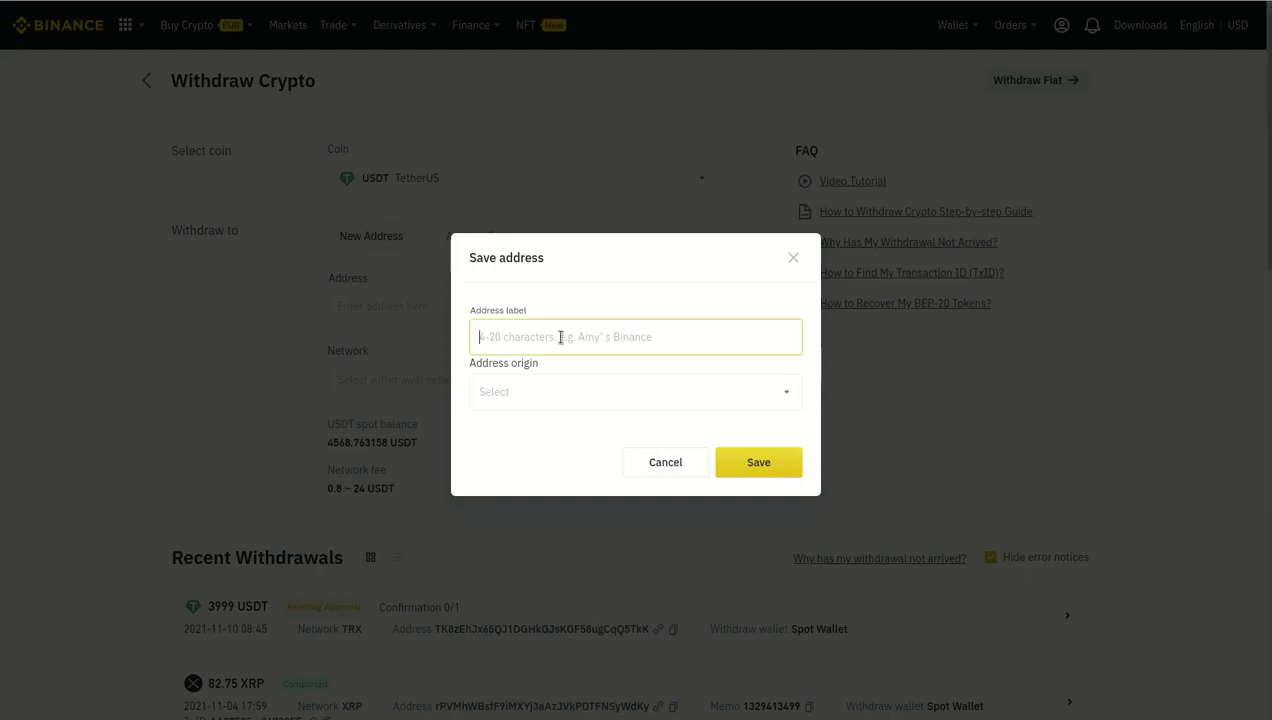
text(T)
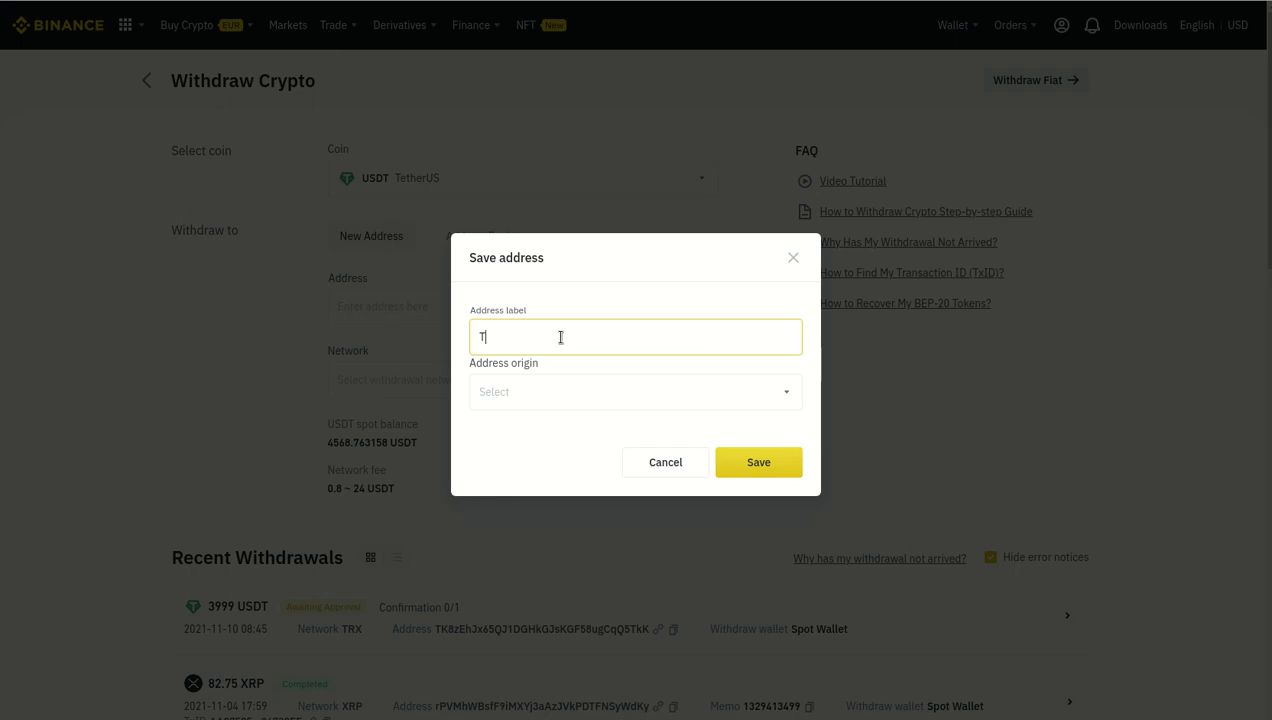
text(ETHER EN OKEX)
click(552, 389)
click(546, 390)
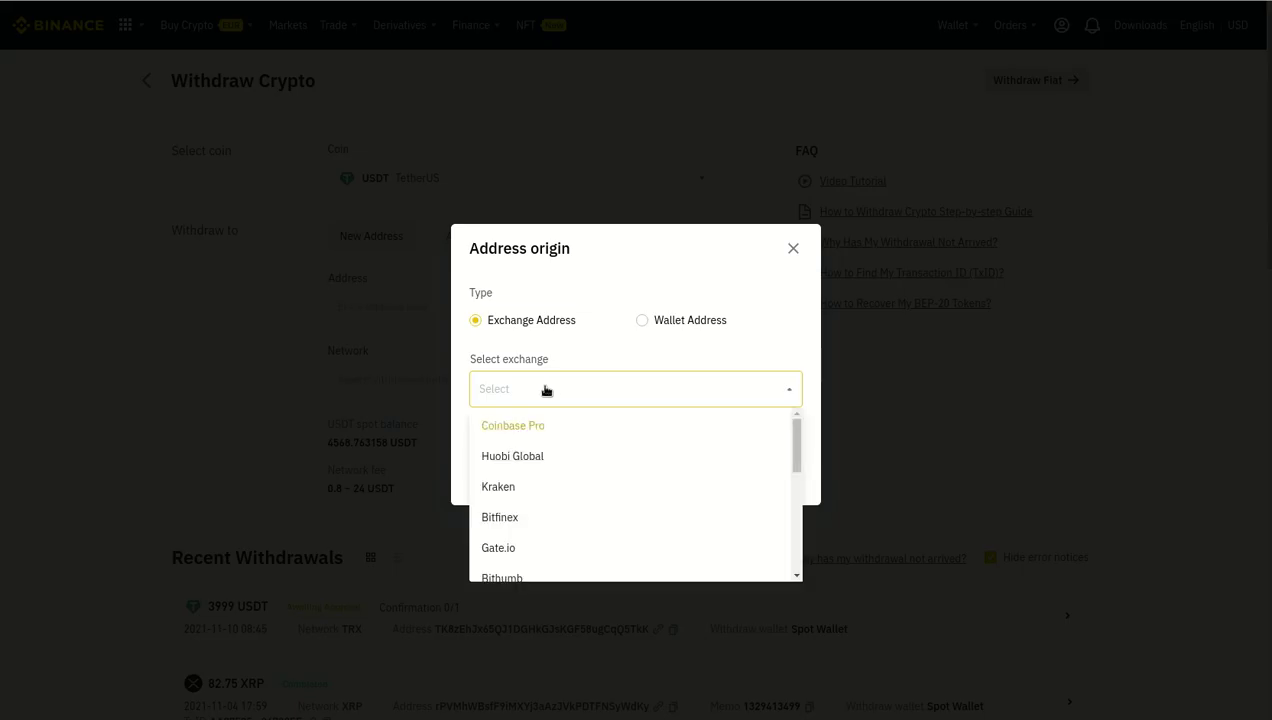
scroll(571, 496, down, 2)
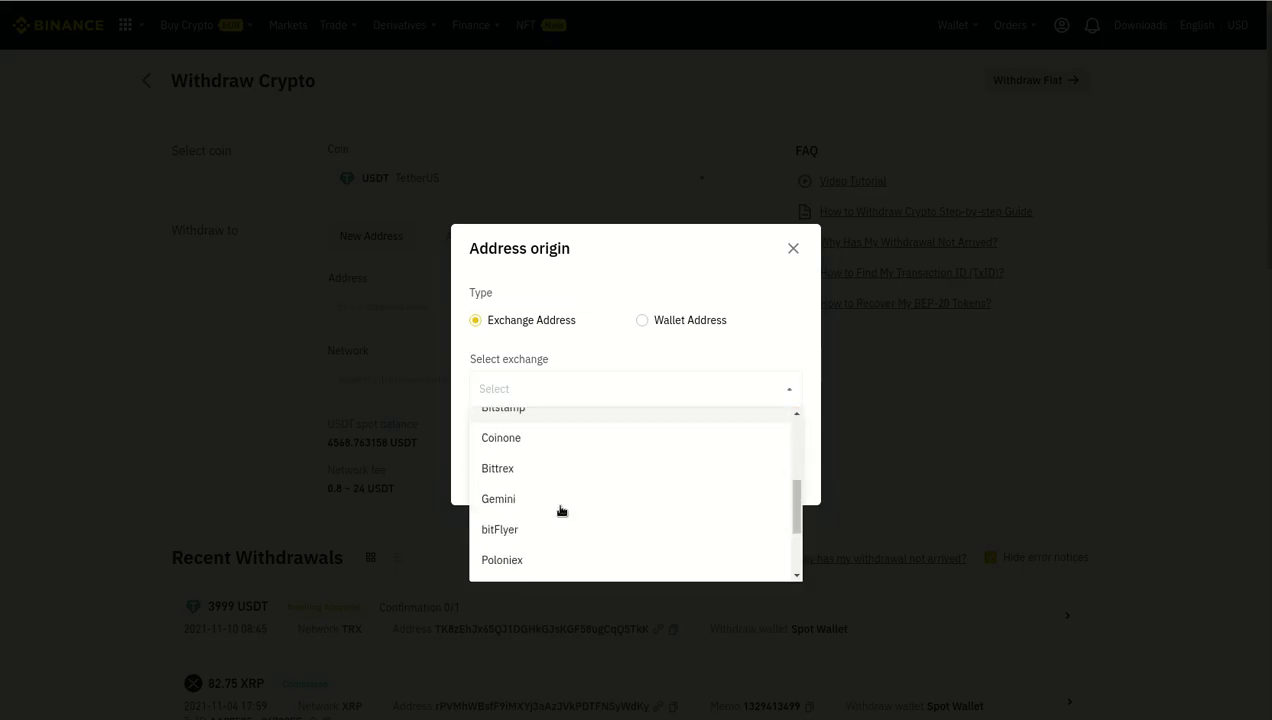
scroll(560, 510, down, 2)
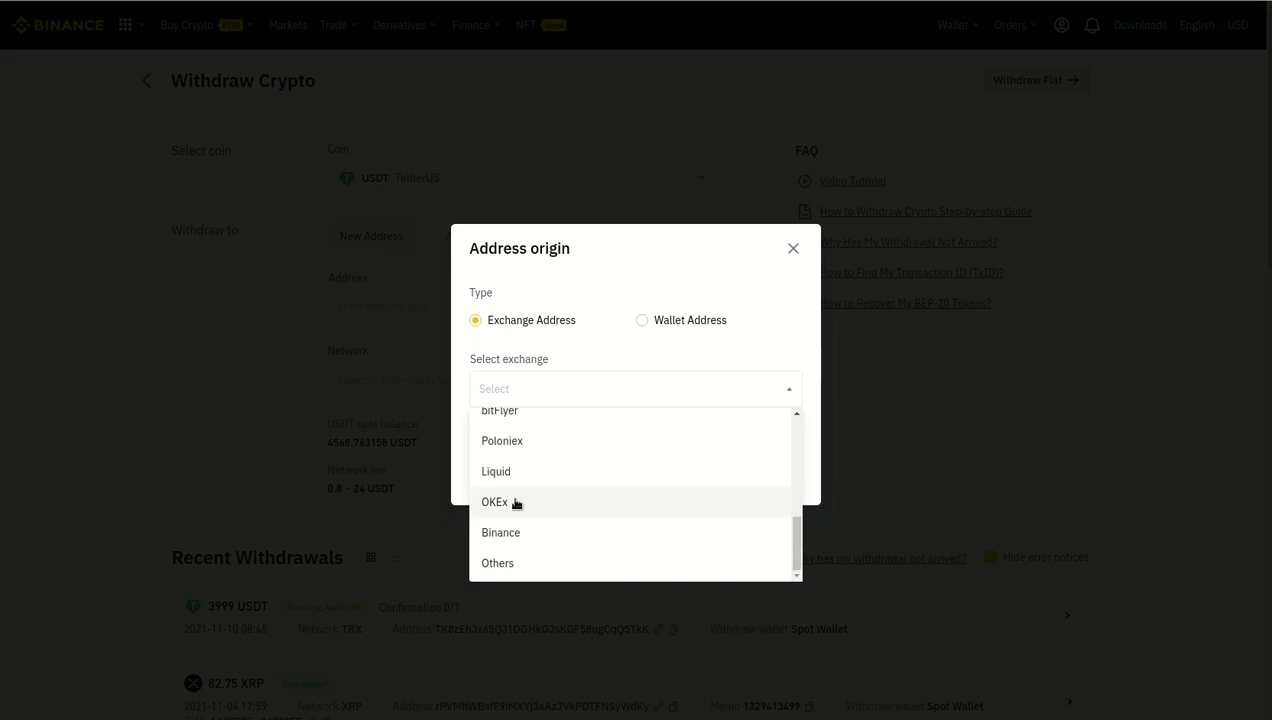
click(516, 502)
click(747, 484)
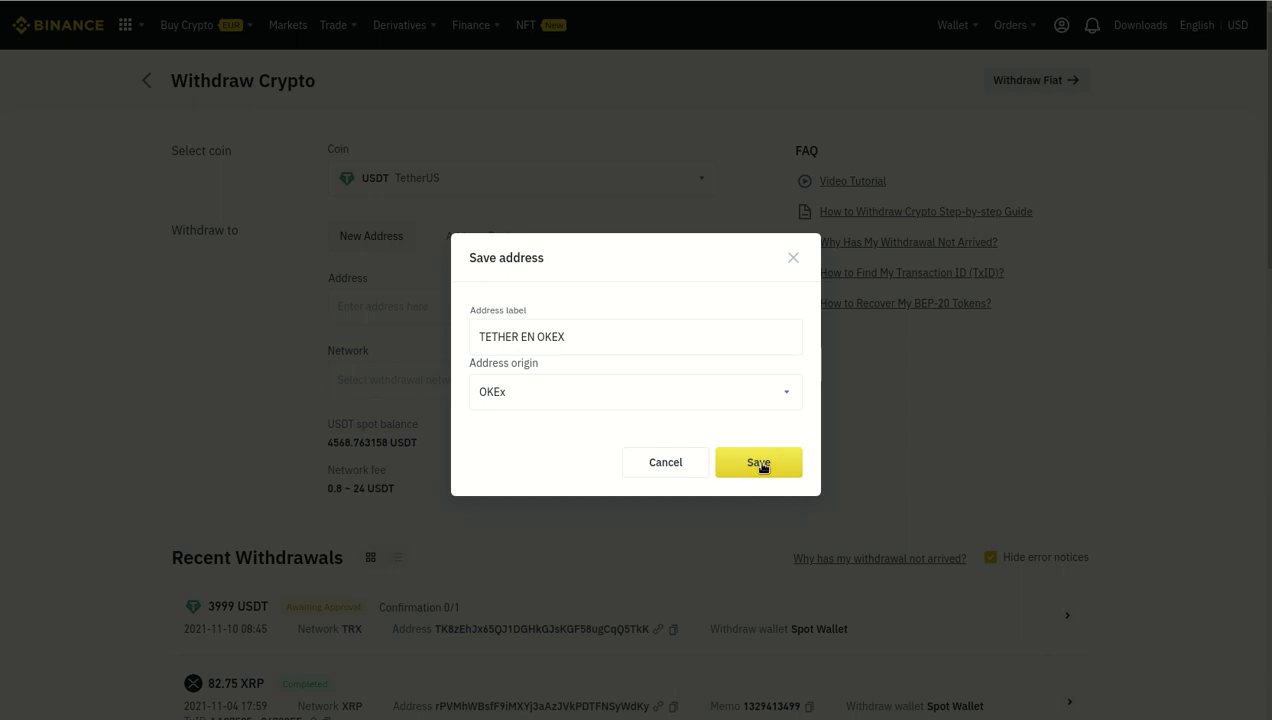
click(755, 462)
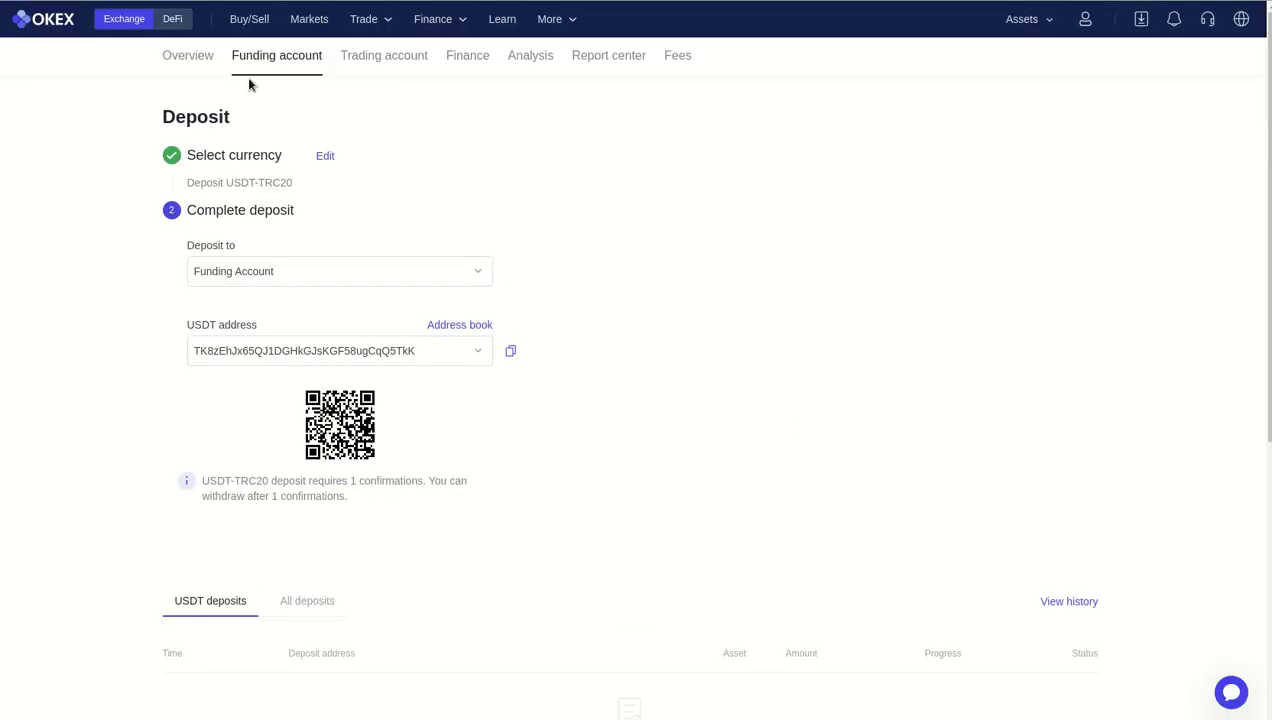
Open OKEX's deposit history in the Report center Funding Bill tab (2021-10-12 to 2021-11-10)
mouse_move(1022, 19)
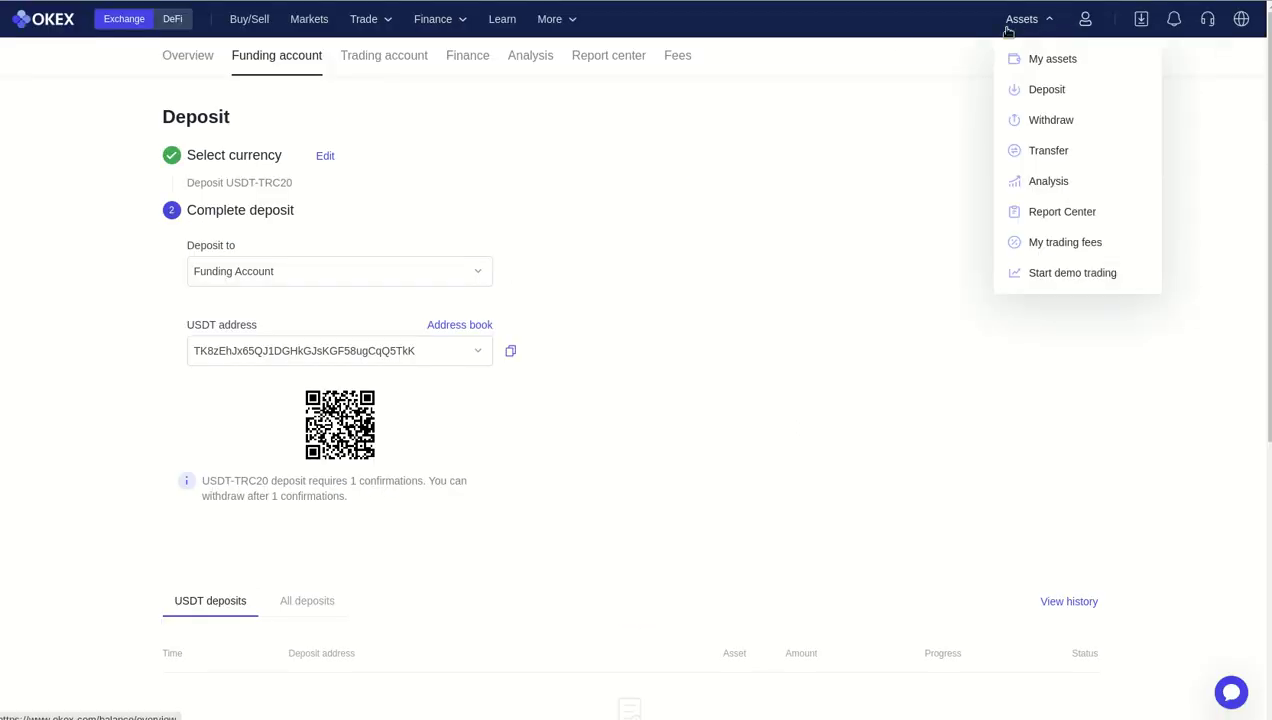
click(1062, 89)
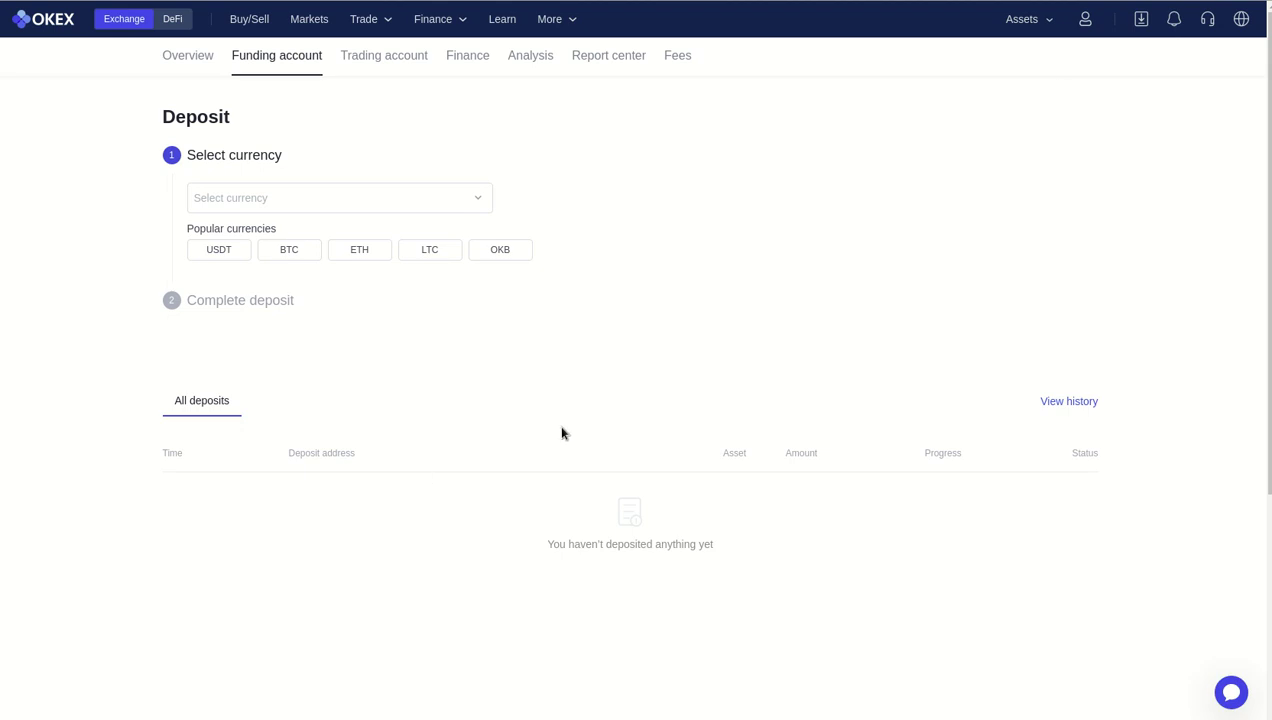
click(1082, 405)
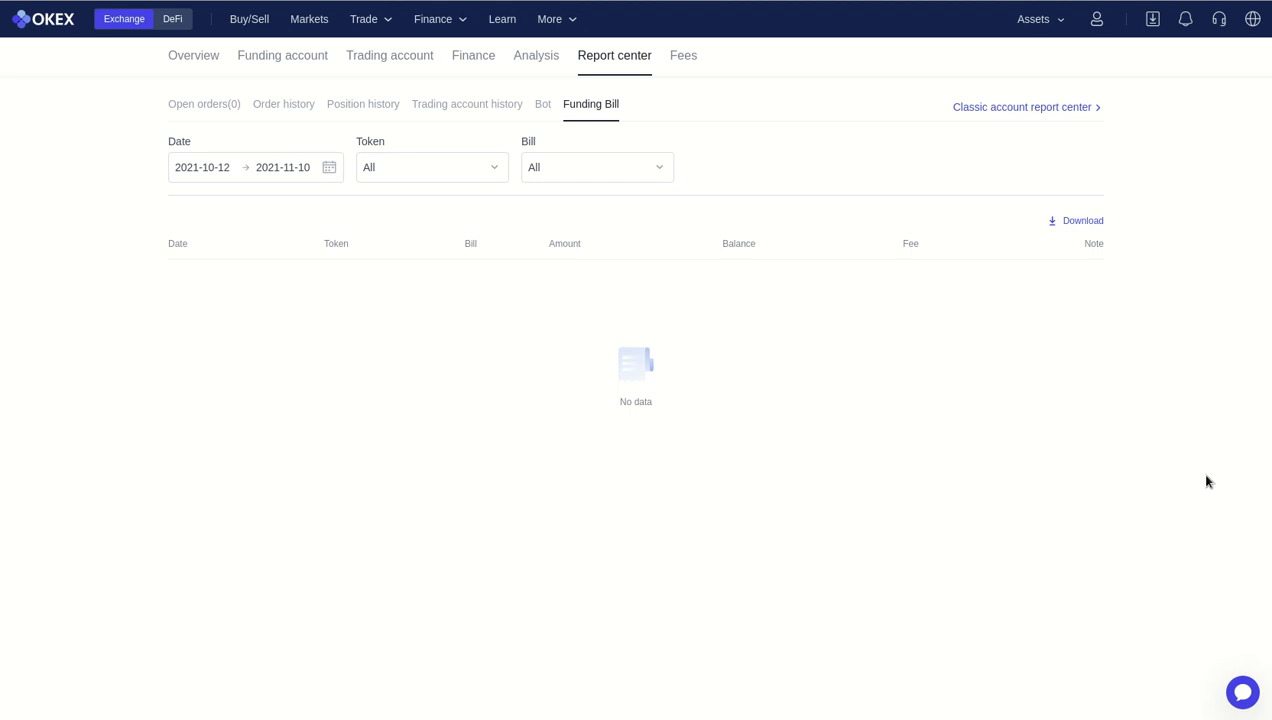
From the OKEX overview, go to Finance > Earn and open the DOT Slot Auction page
click(55, 22)
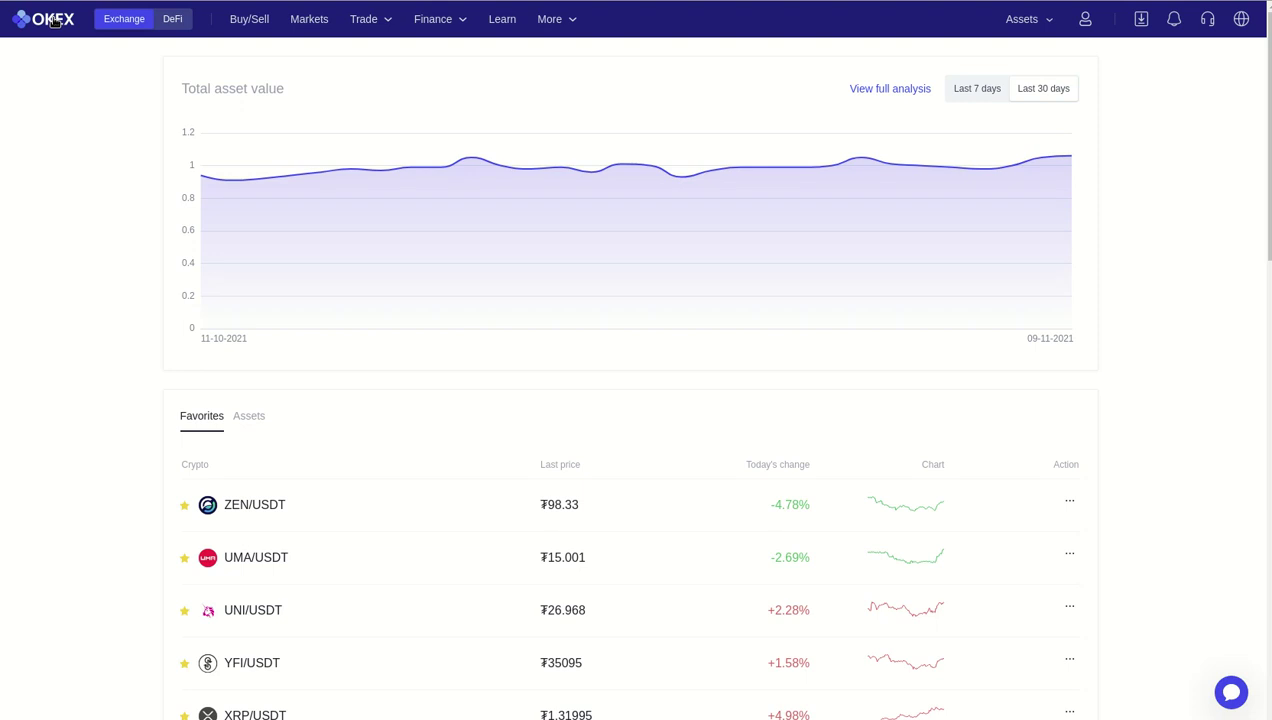
mouse_move(383, 29)
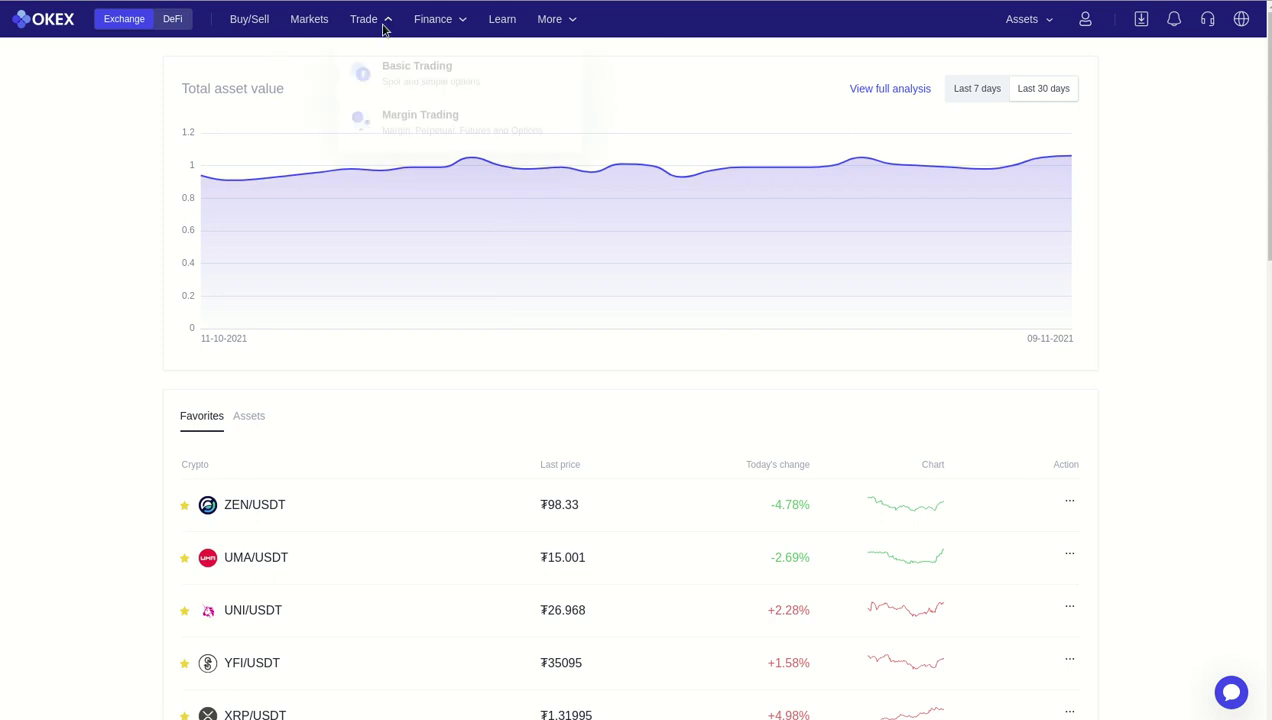
mouse_move(447, 24)
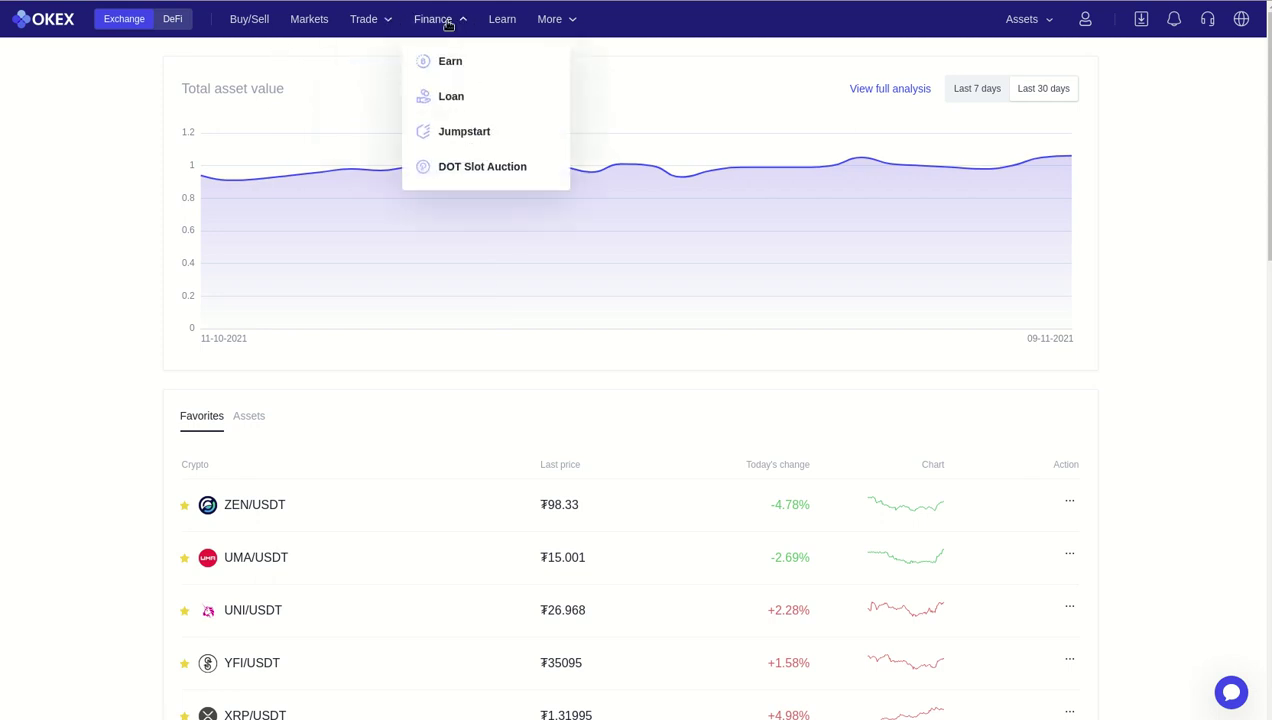
click(452, 62)
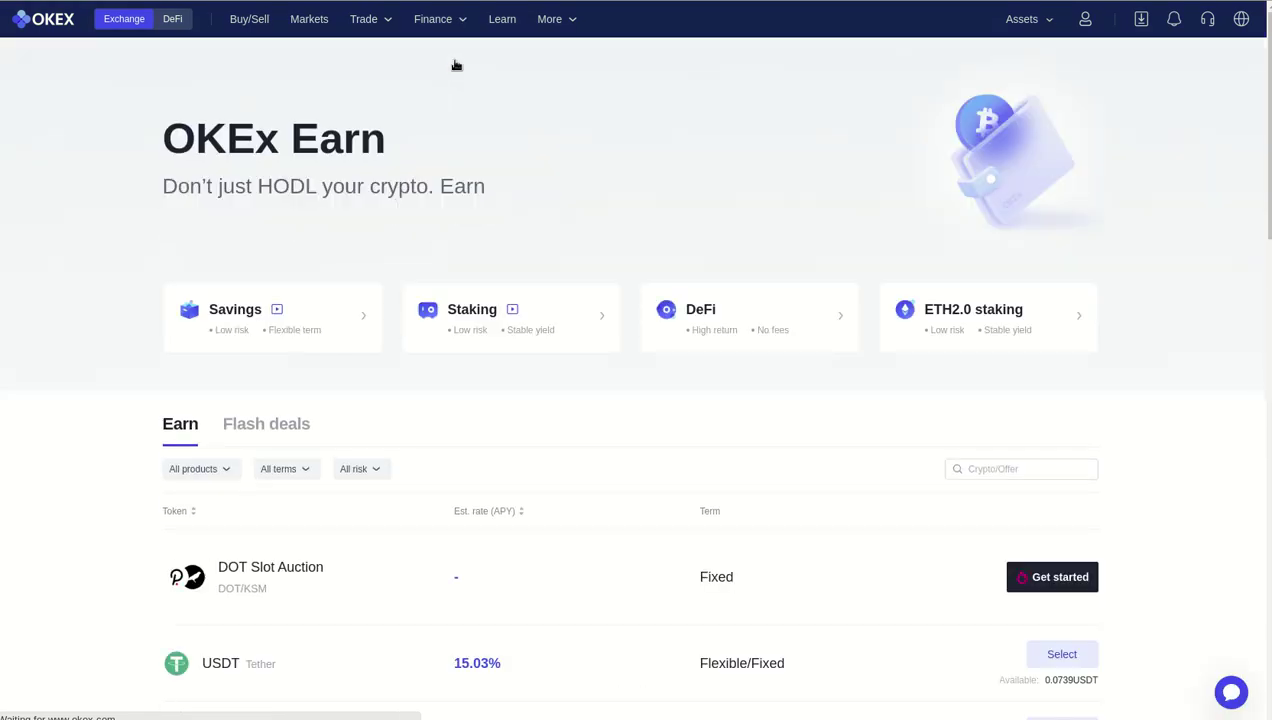
mouse_move(440, 19)
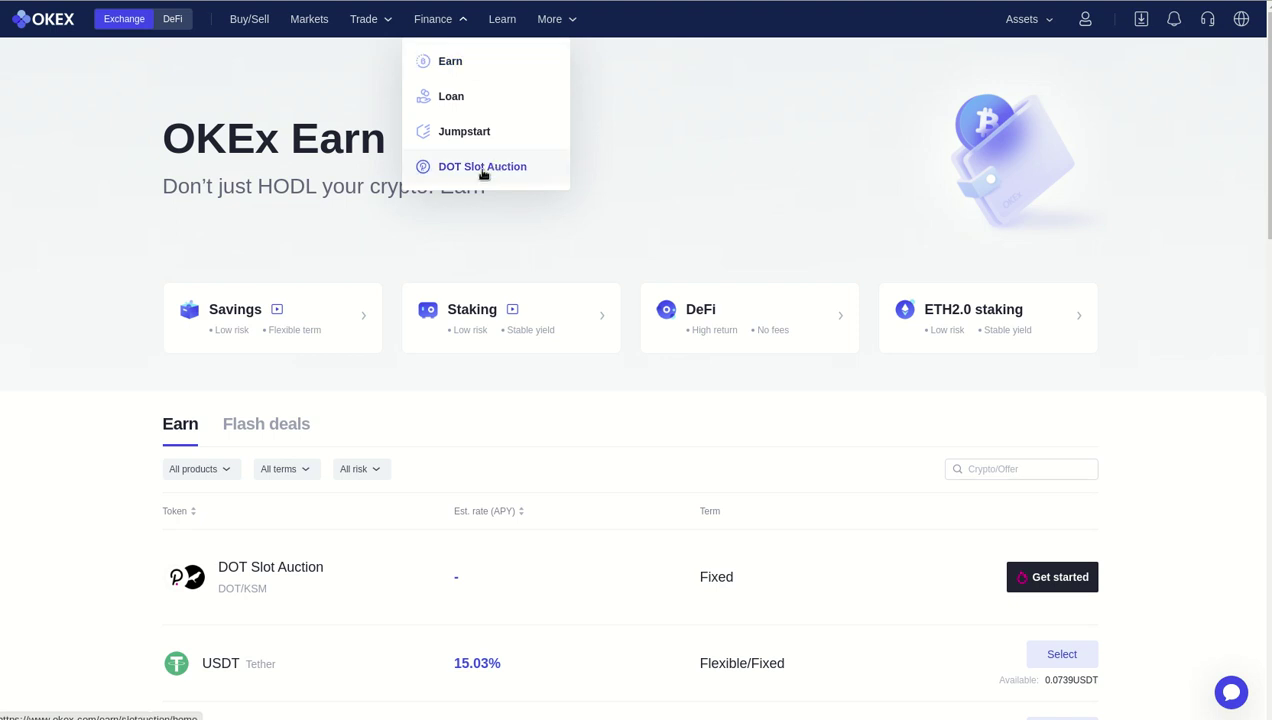
click(483, 170)
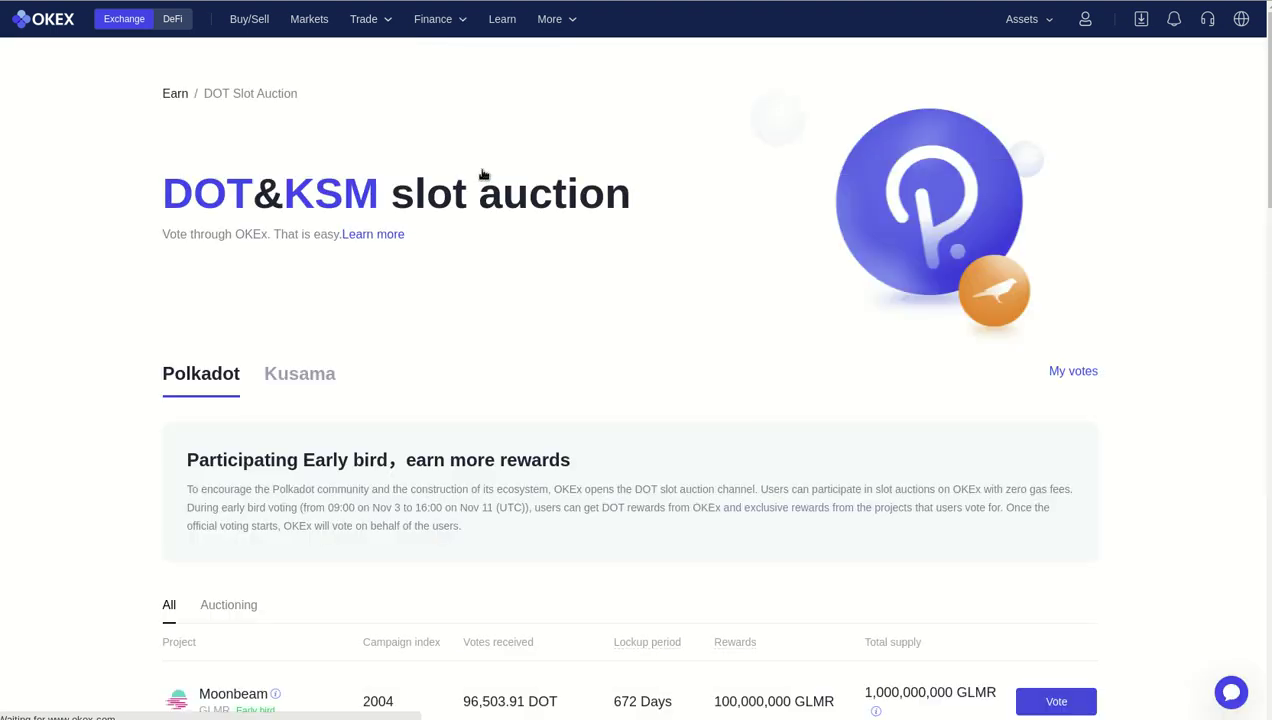
Browse the Polkadot early-bird parachain vote table down to Manta Network
drag(390, 195, 164, 185)
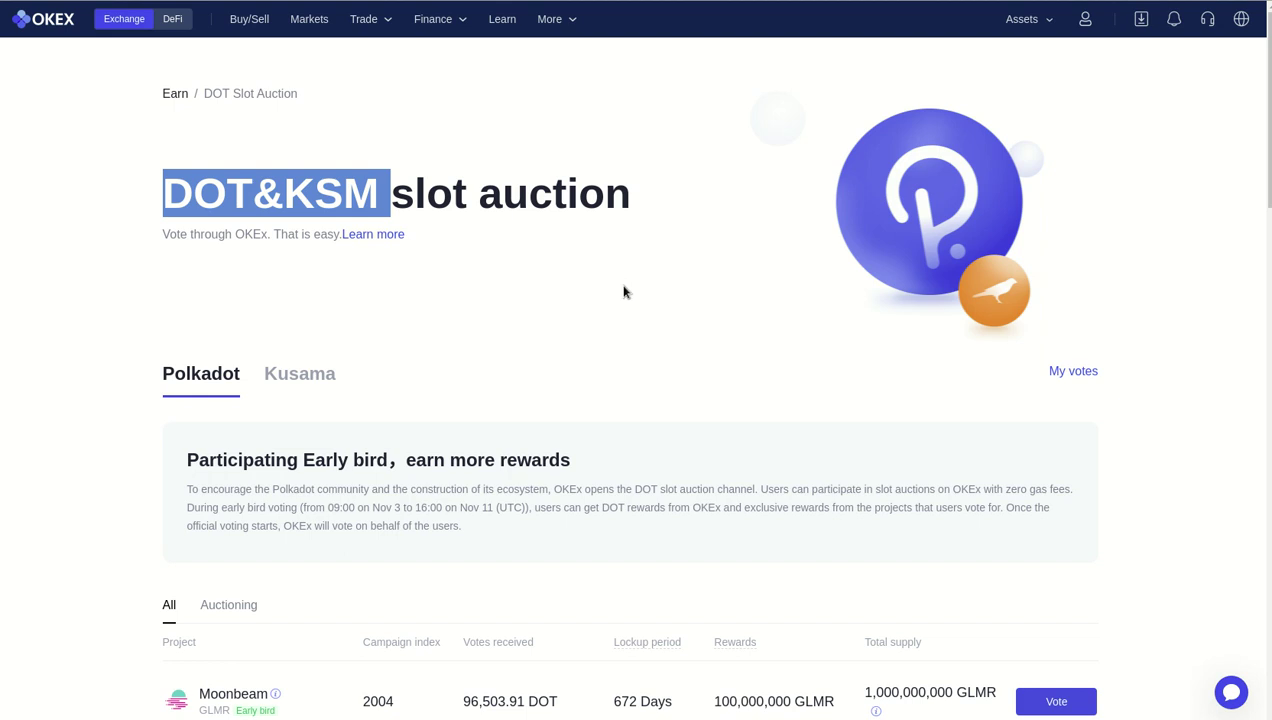
scroll(622, 291, down, 1)
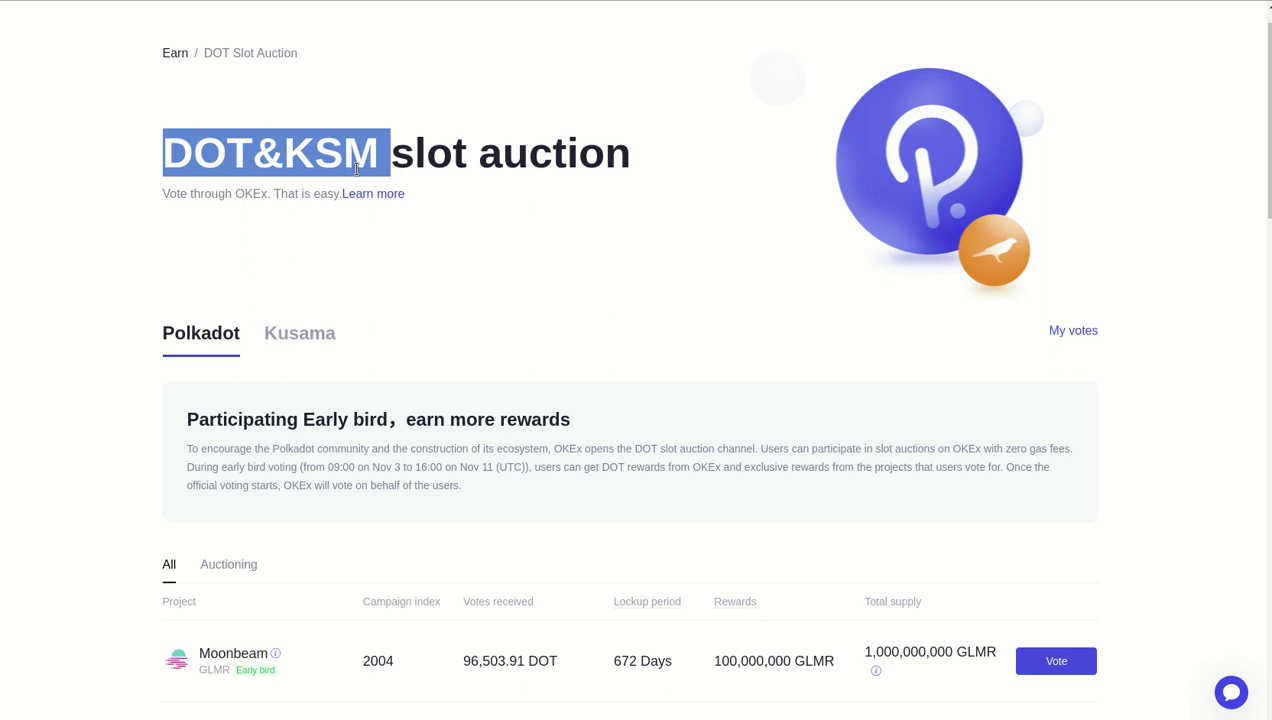
scroll(420, 252, down, 4)
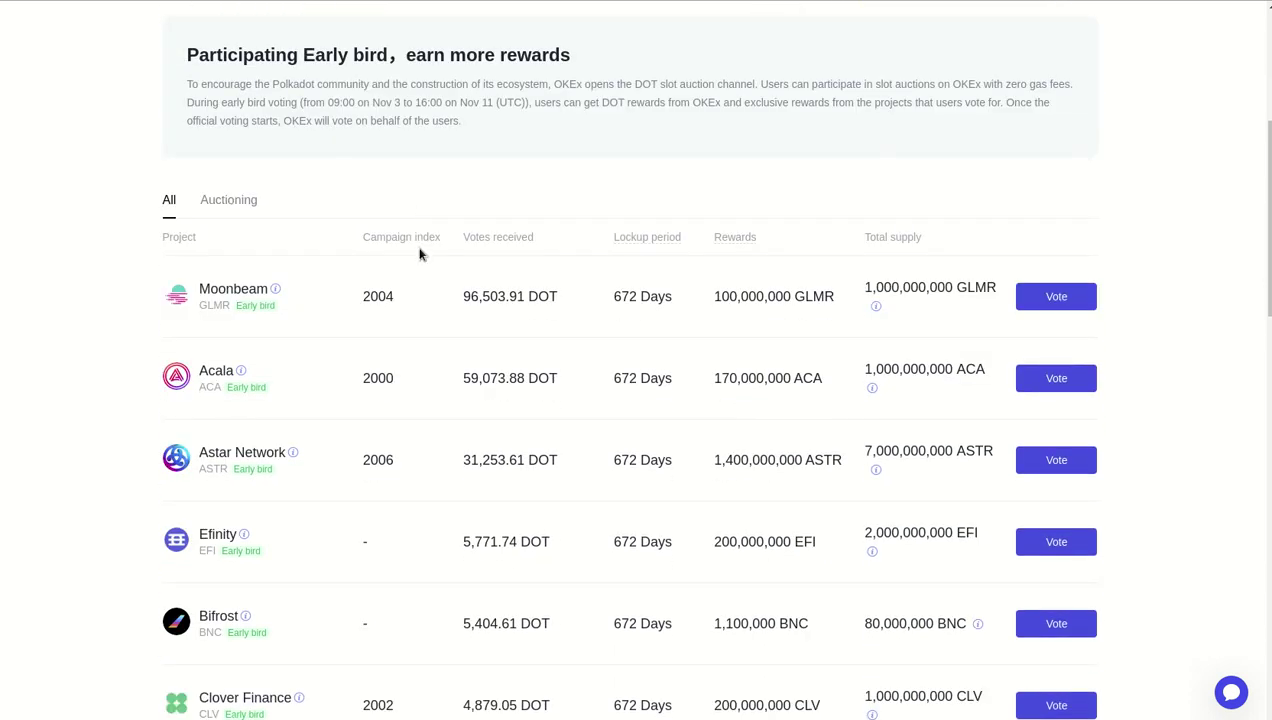
scroll(420, 250, down, 1)
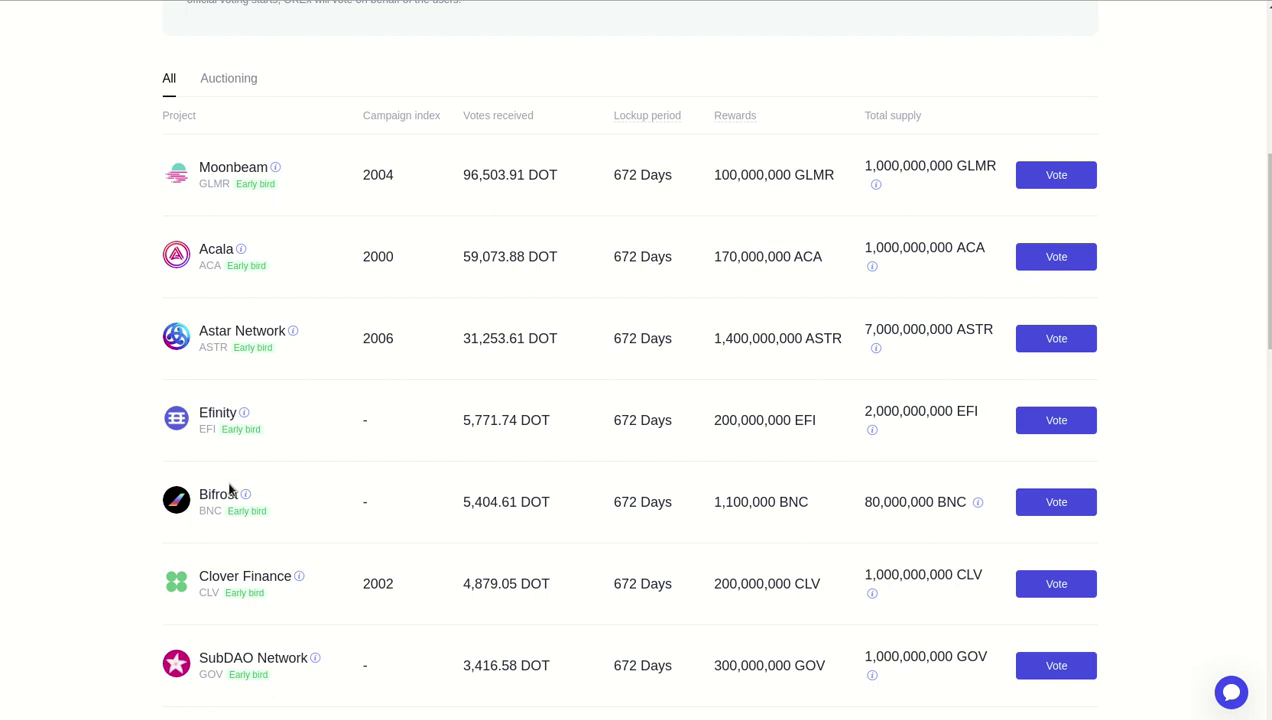
scroll(275, 588, down, 2)
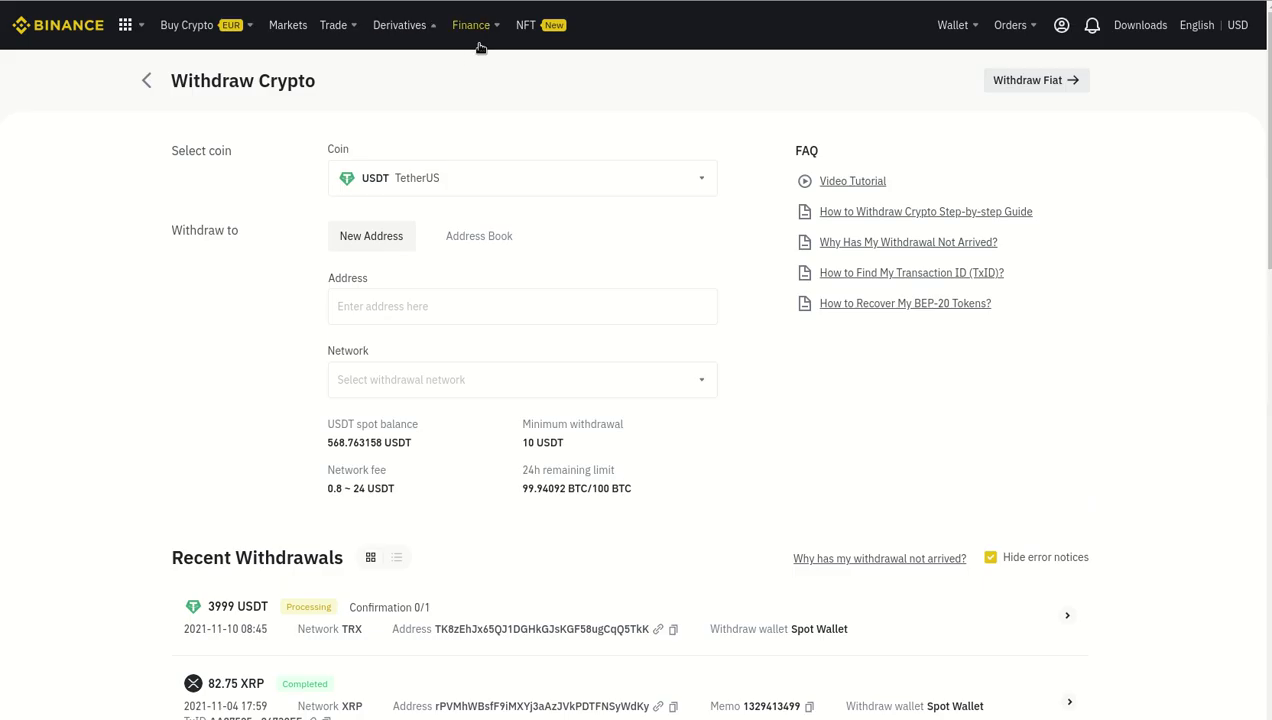
In Binance Earn, view the DOT Slot Auction page, its Project Overview, and the Earn wallet
mouse_move(472, 27)
click(525, 99)
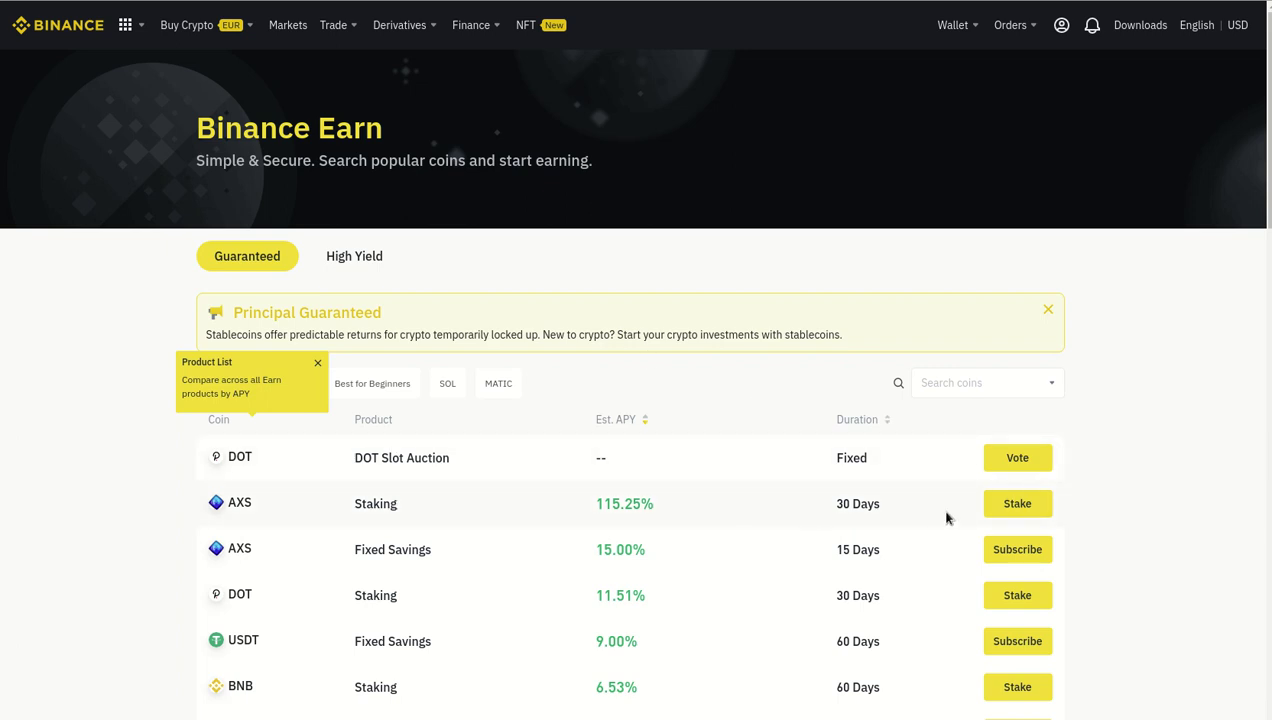
click(1012, 460)
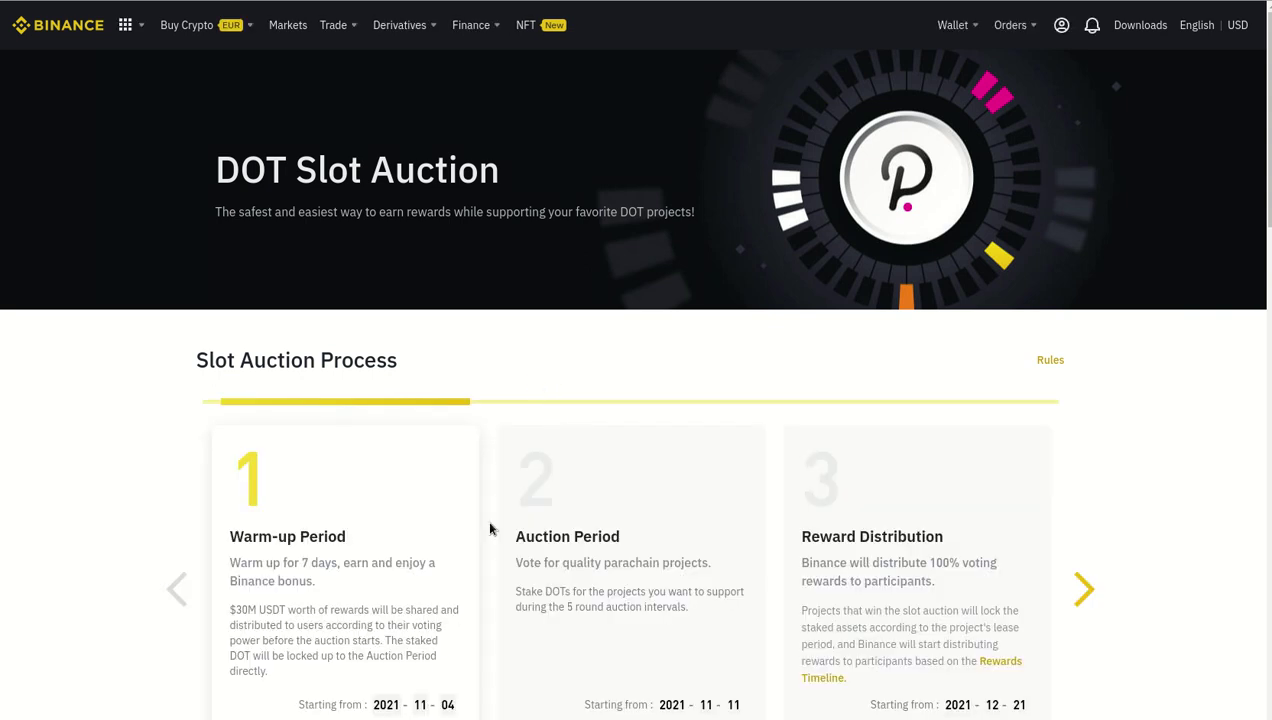
scroll(490, 528, down, 7)
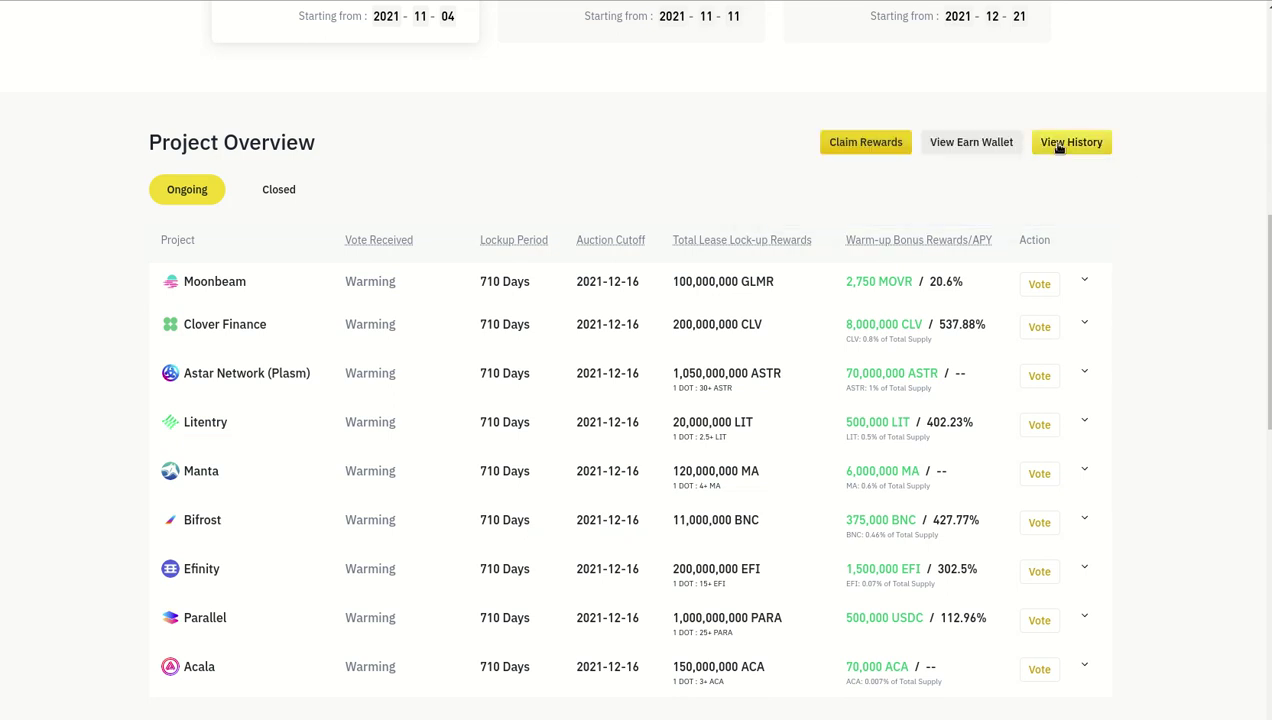
click(1001, 146)
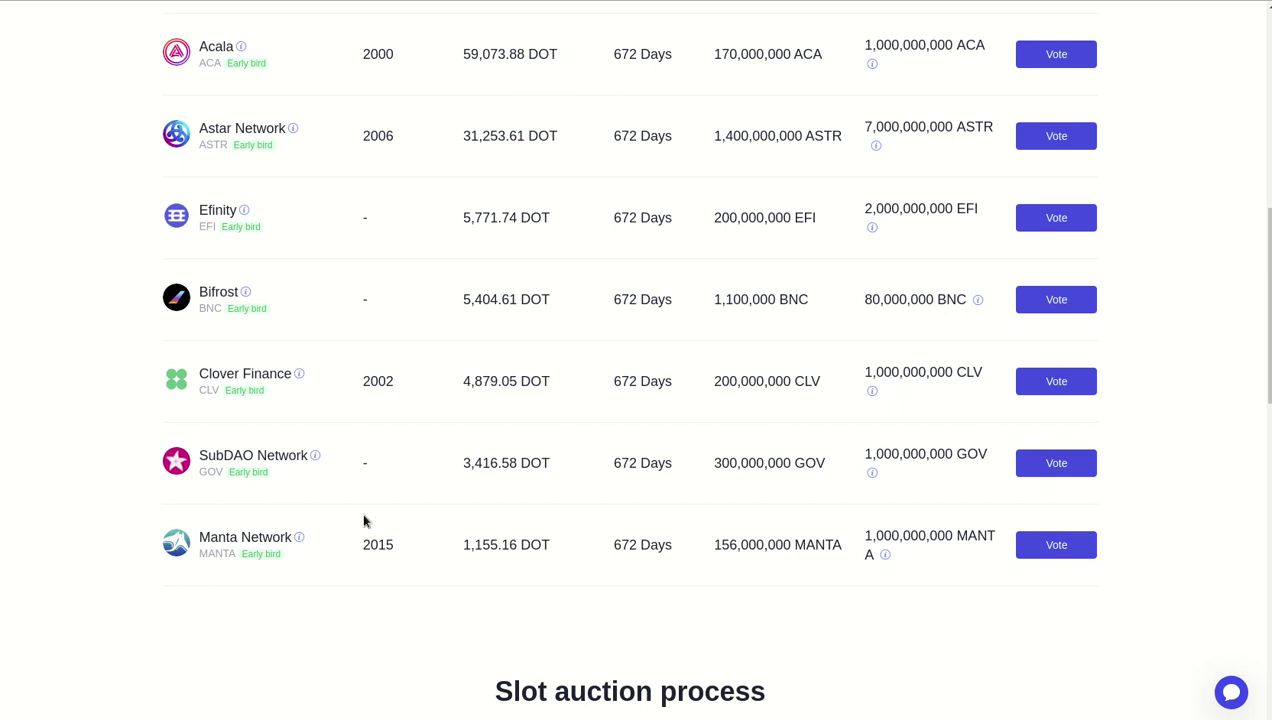
List the Kusama auction projects (Shiden, Karura, Khala, Bifrost), then open the assets overview
scroll(1149, 378, up, 5)
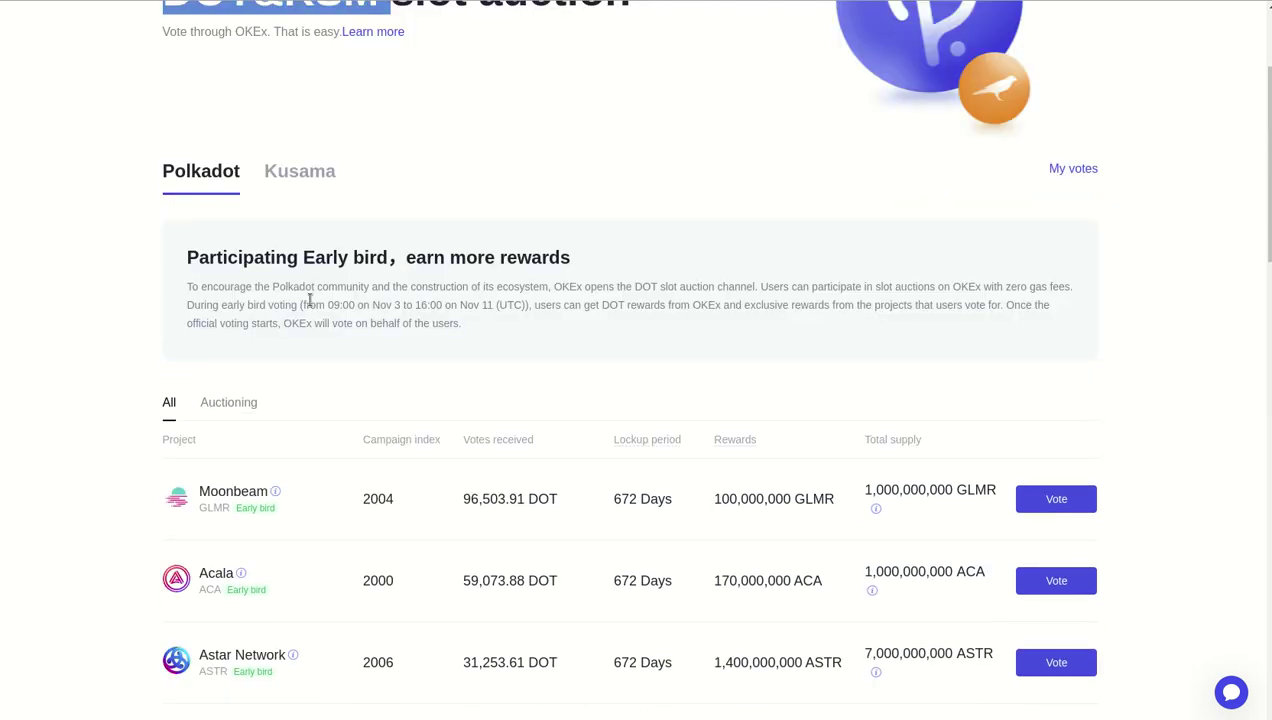
click(327, 173)
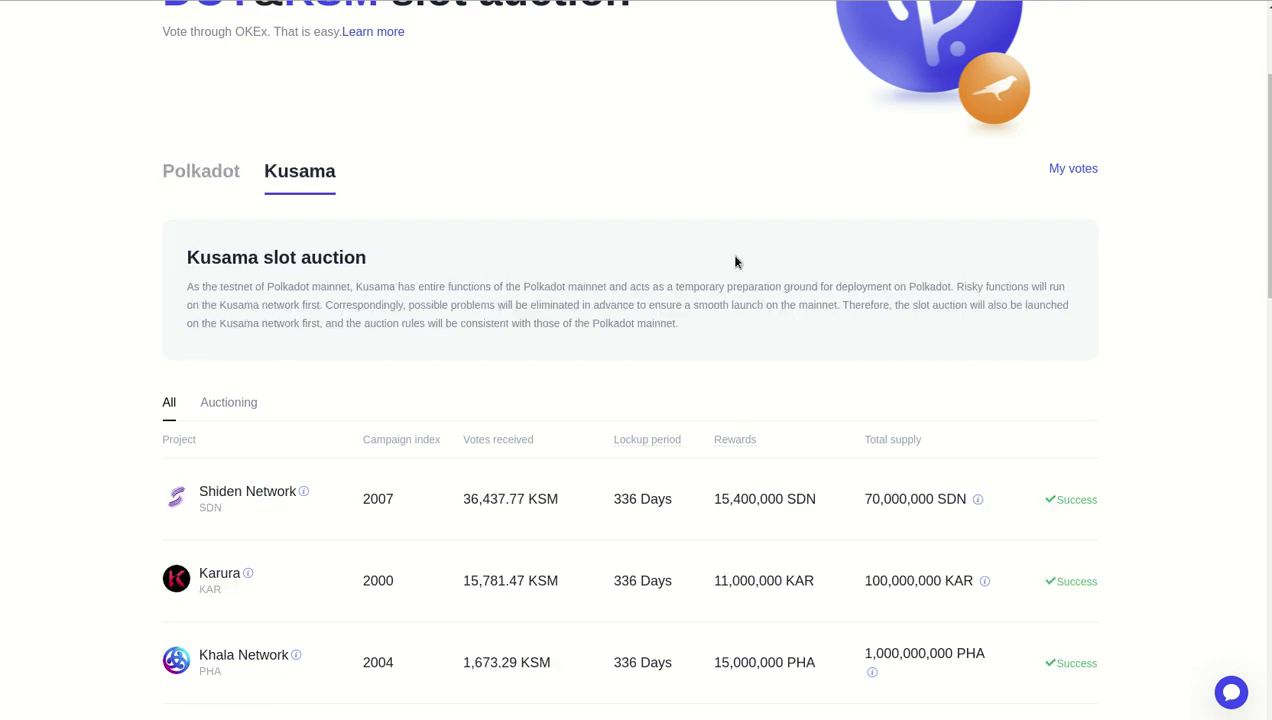
scroll(740, 265, down, 2)
scroll(745, 272, down, 1)
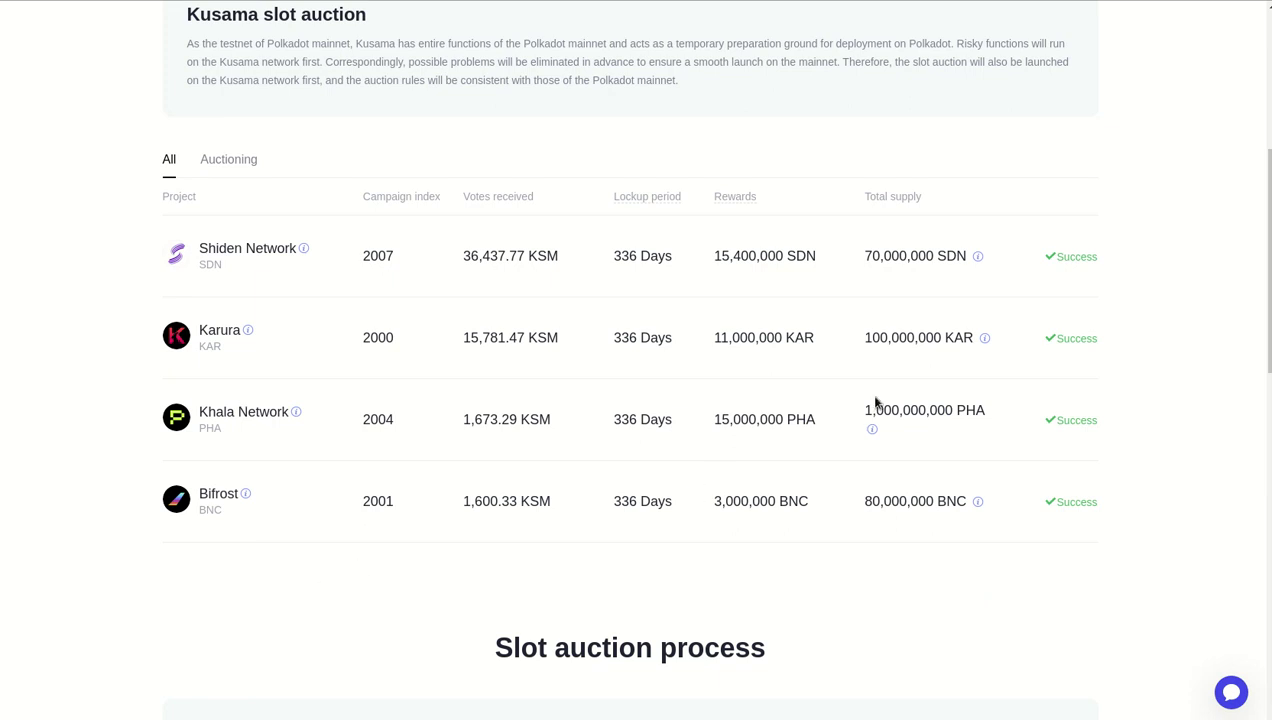
scroll(875, 402, up, 5)
mouse_move(1028, 28)
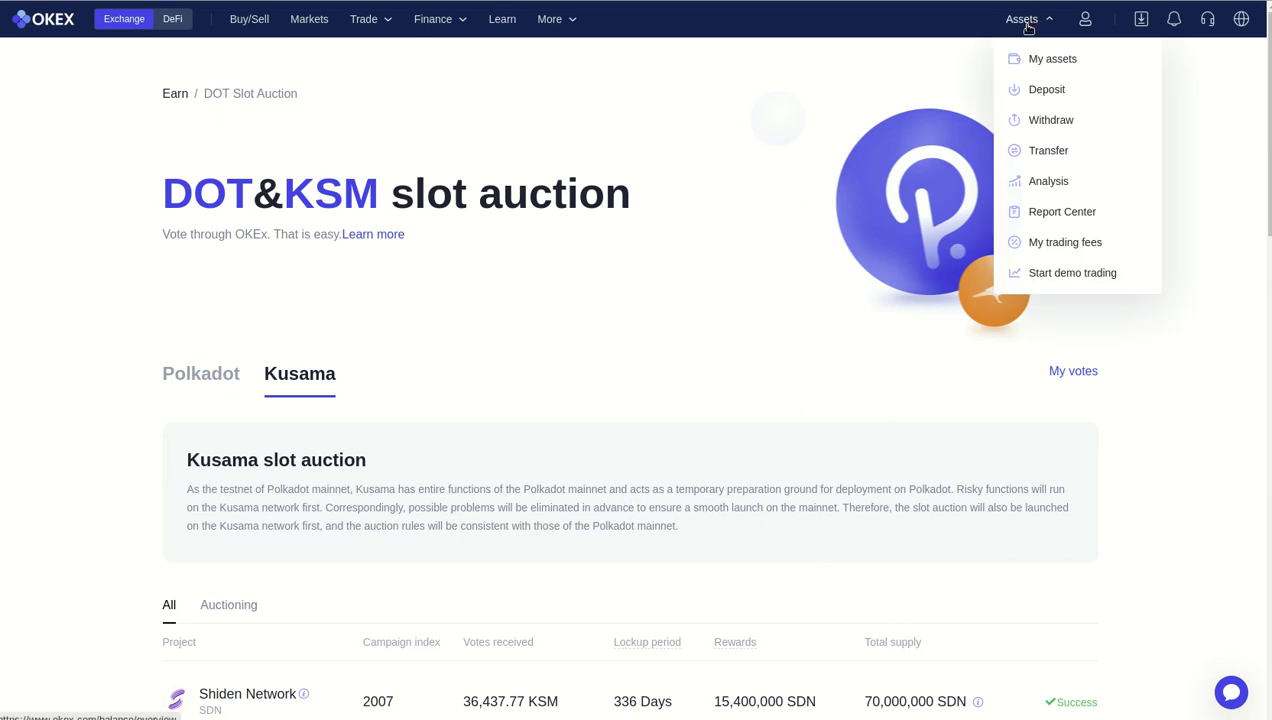
click(1063, 60)
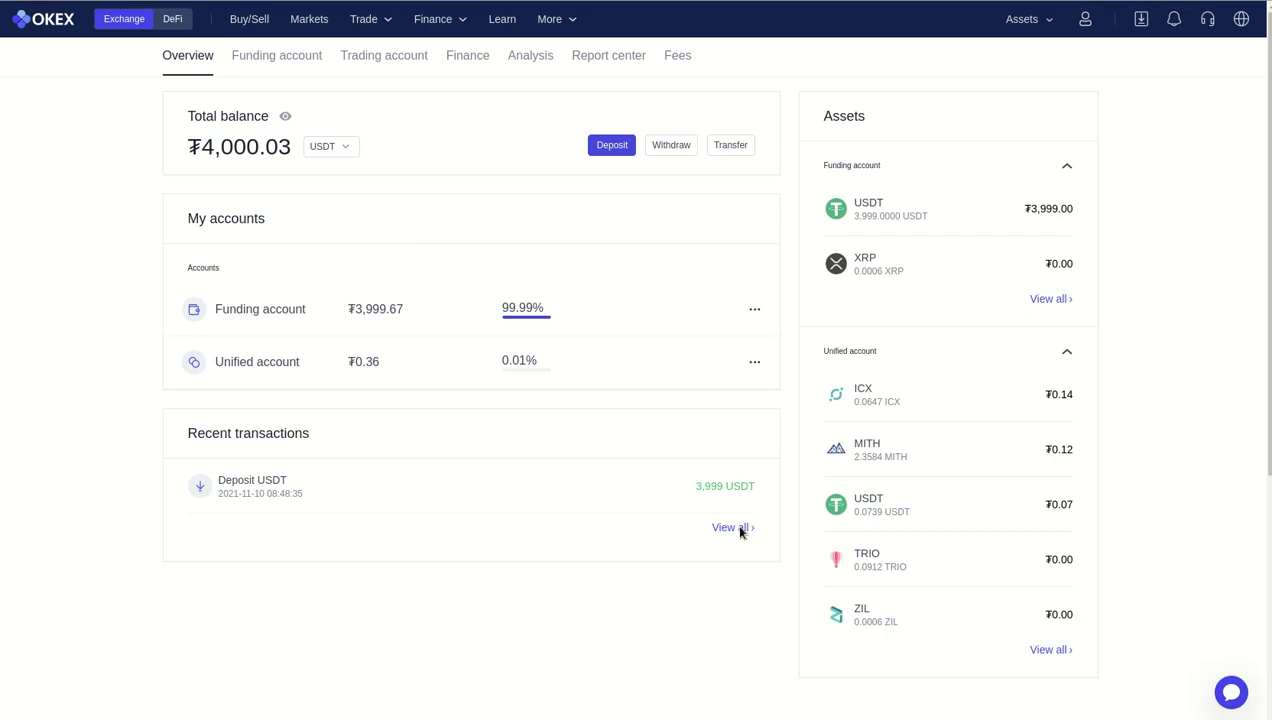
Check the 3,999 USDT deposit in assets, then go to BTC/USDT spot trading
drag(712, 490, 764, 492)
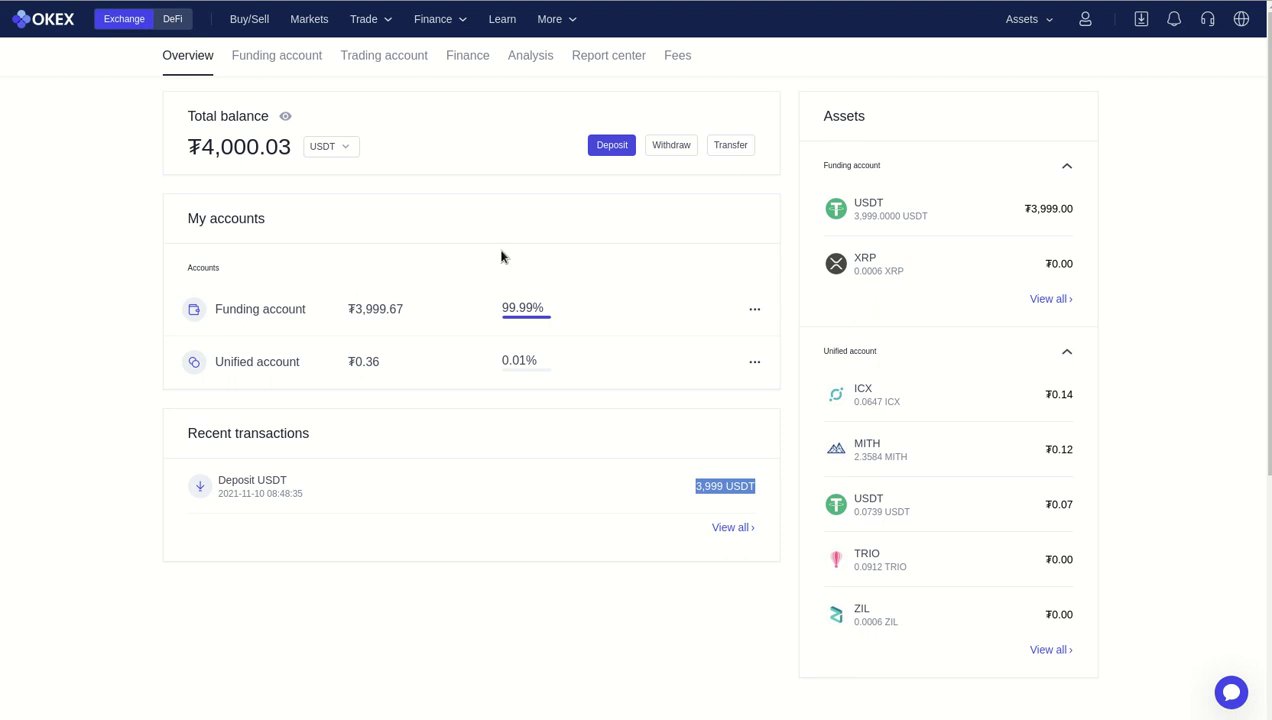
mouse_move(362, 20)
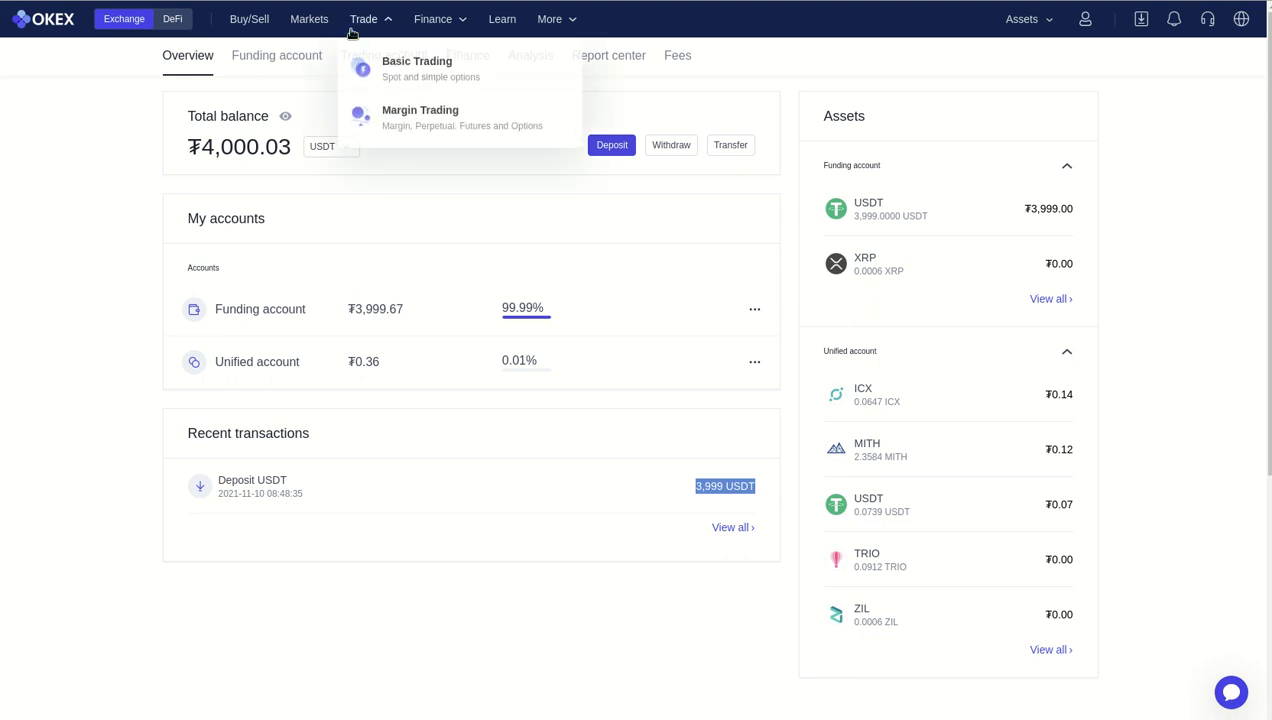
click(410, 72)
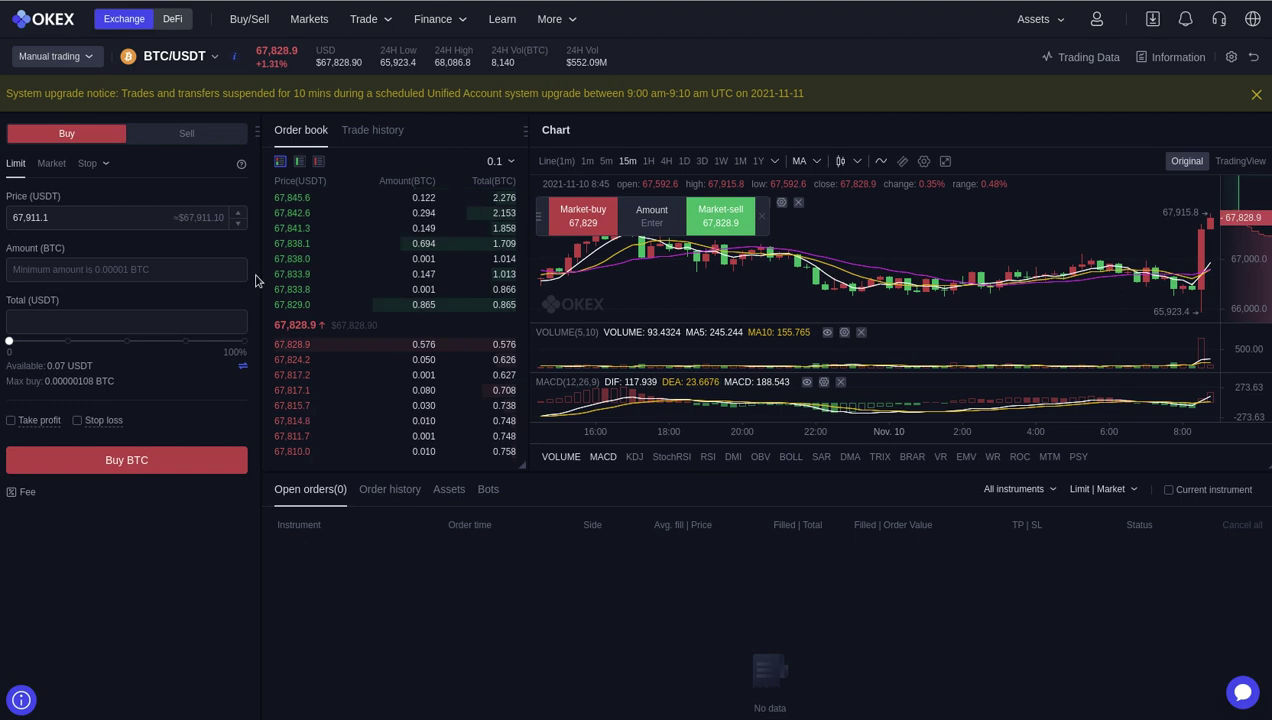
click(170, 56)
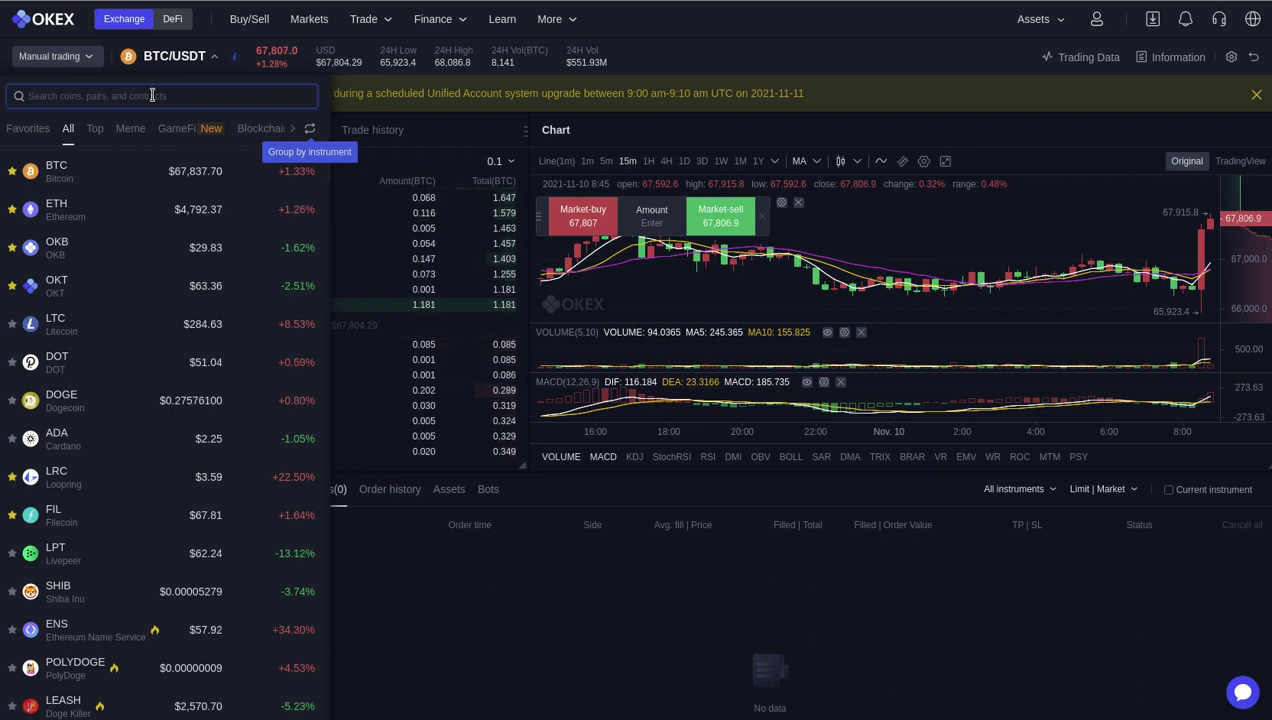
Star DOT/USDT and KSM/USDT as favourite trading pairs
text(DOT)
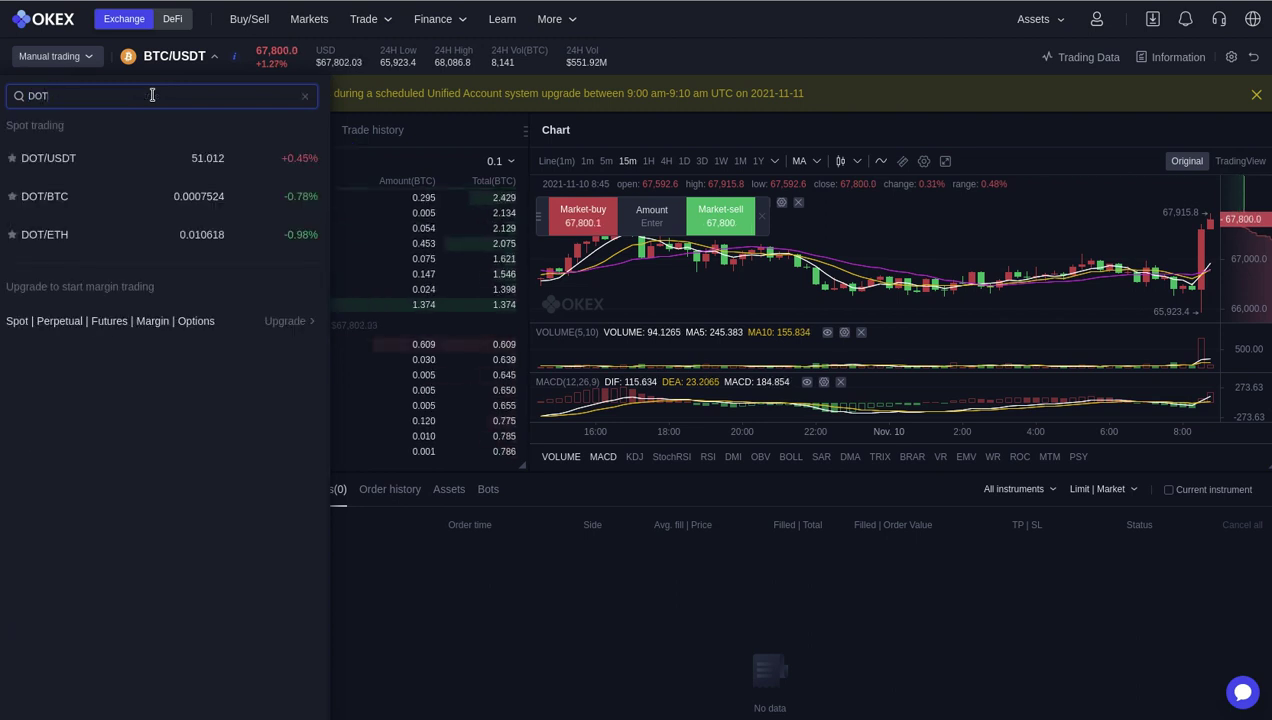
click(11, 160)
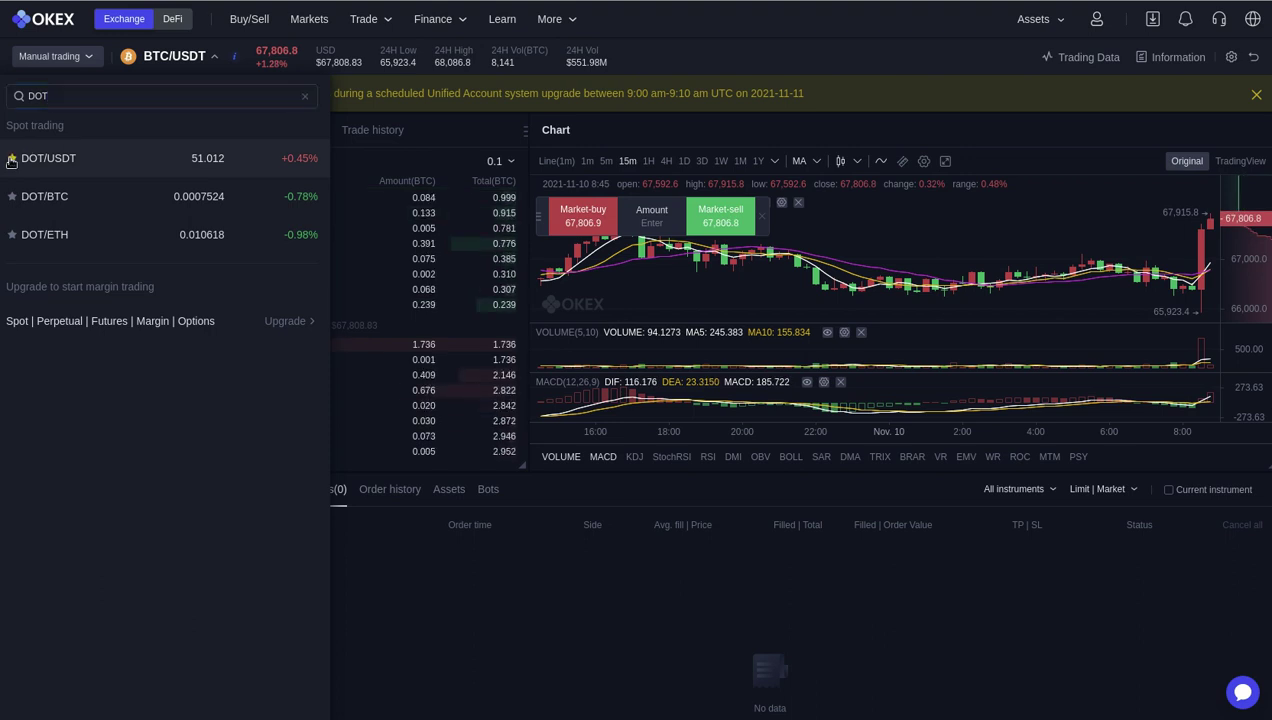
click(70, 97)
key(BackSpace)
key(BackSpace)
key(BackSpace)
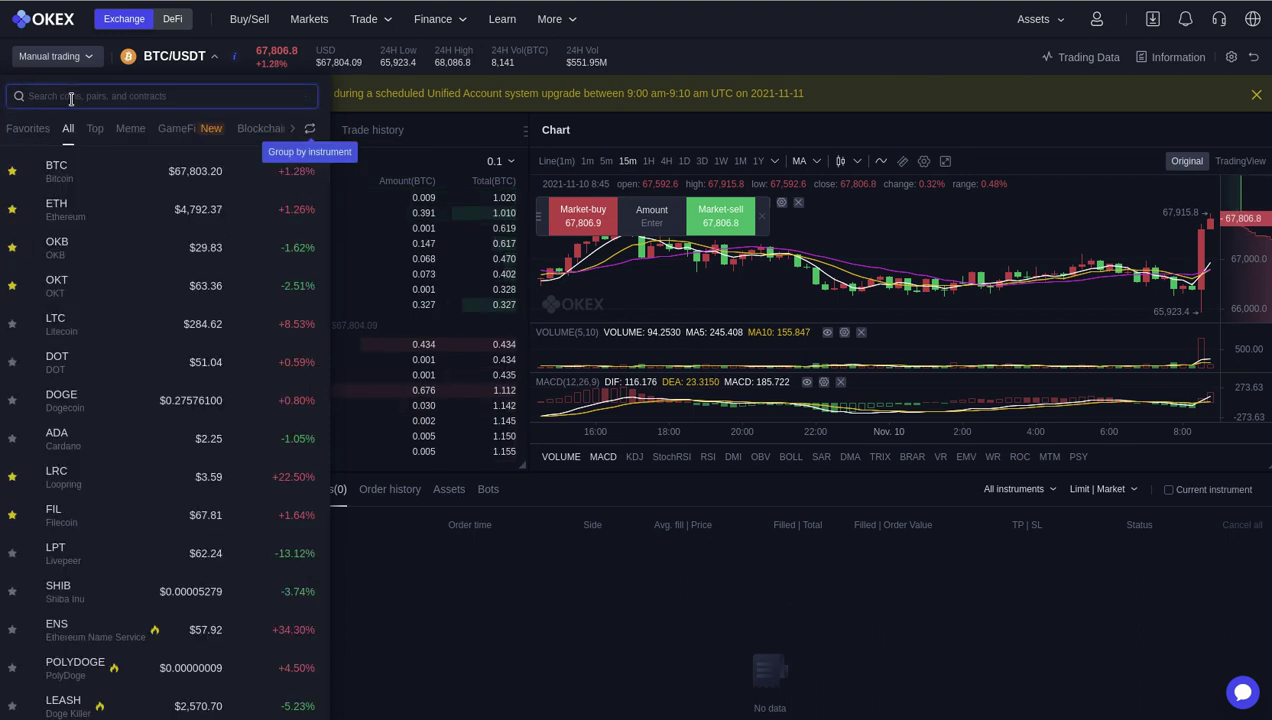
text(KSM)
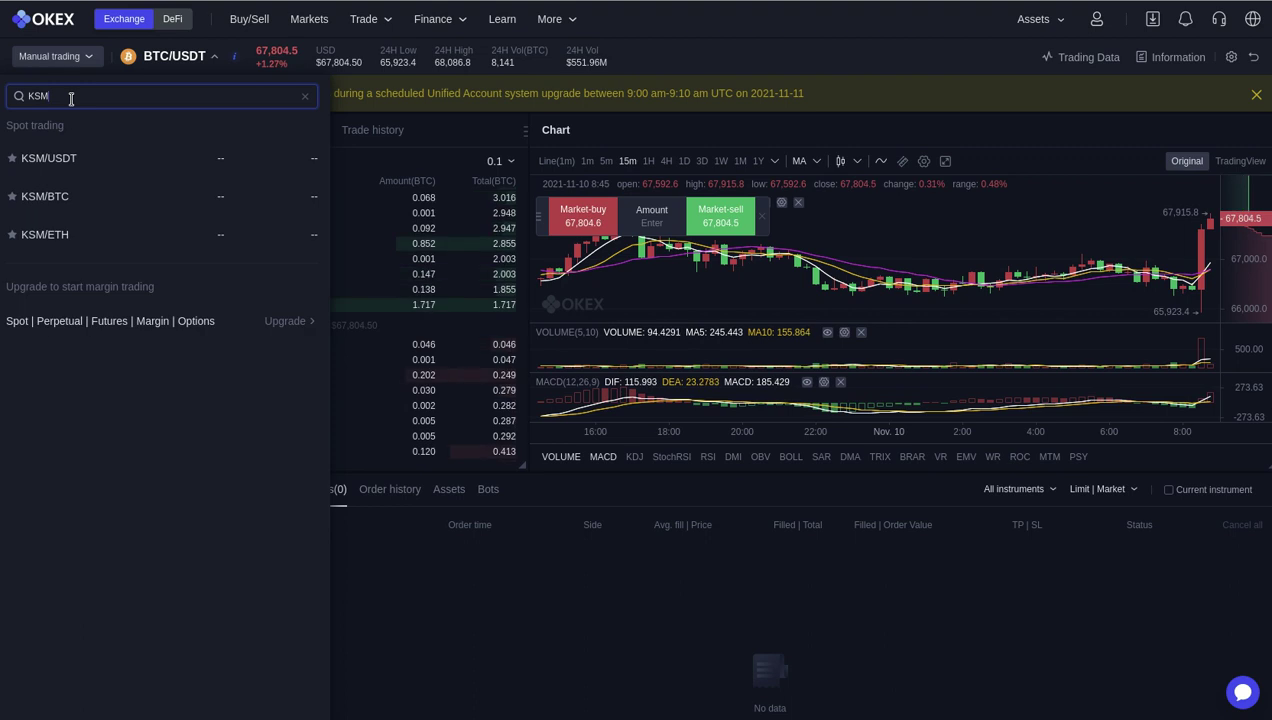
click(12, 158)
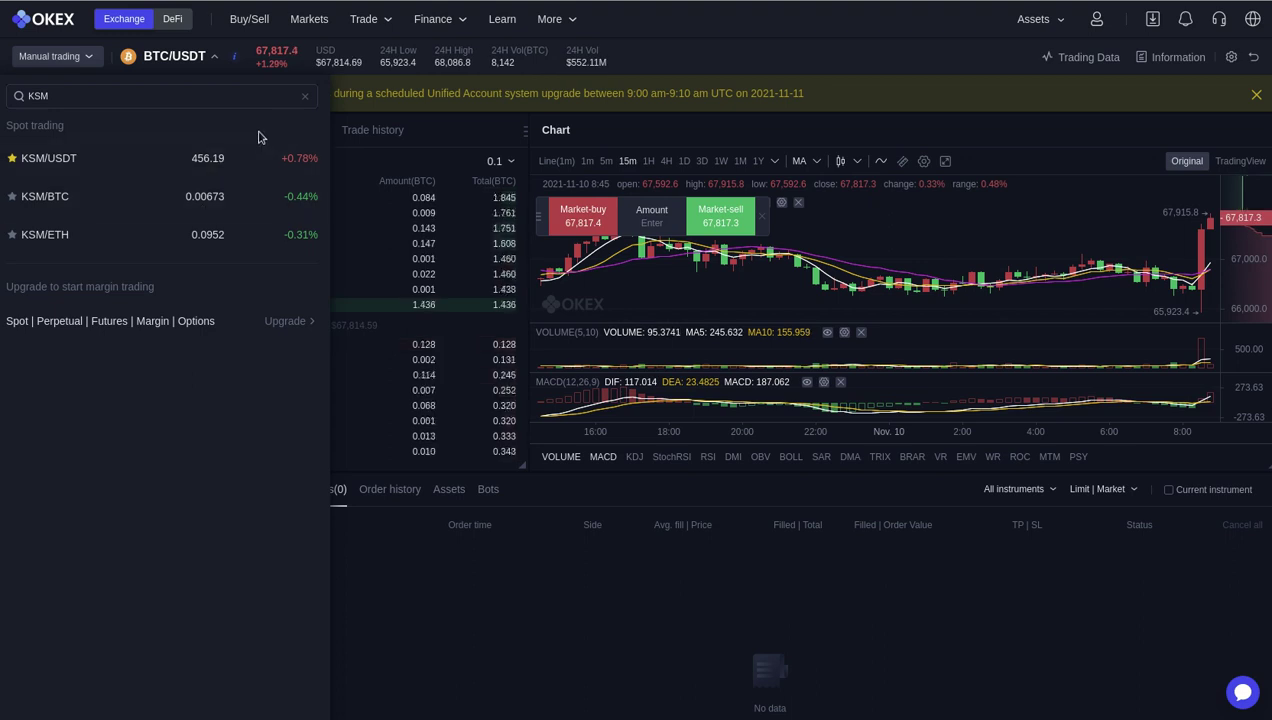
Filter the pair list to favourites and switch the trading page to DOT/USDT
click(307, 101)
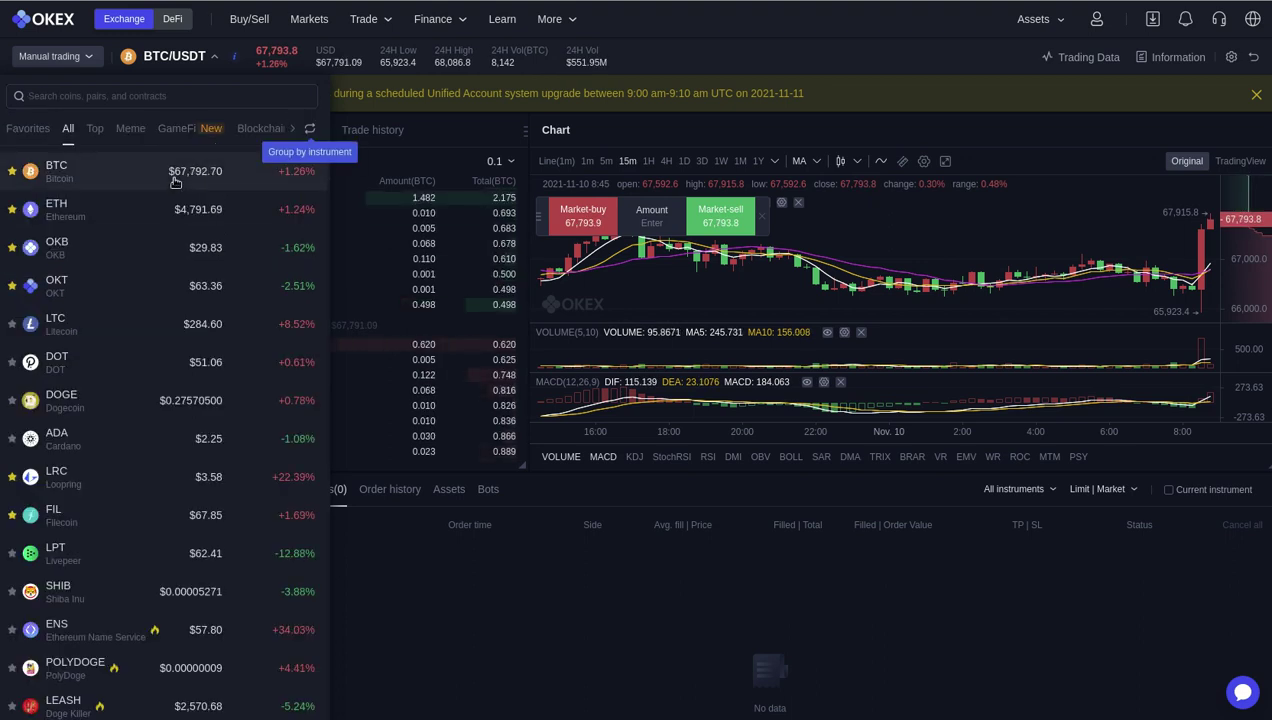
click(29, 132)
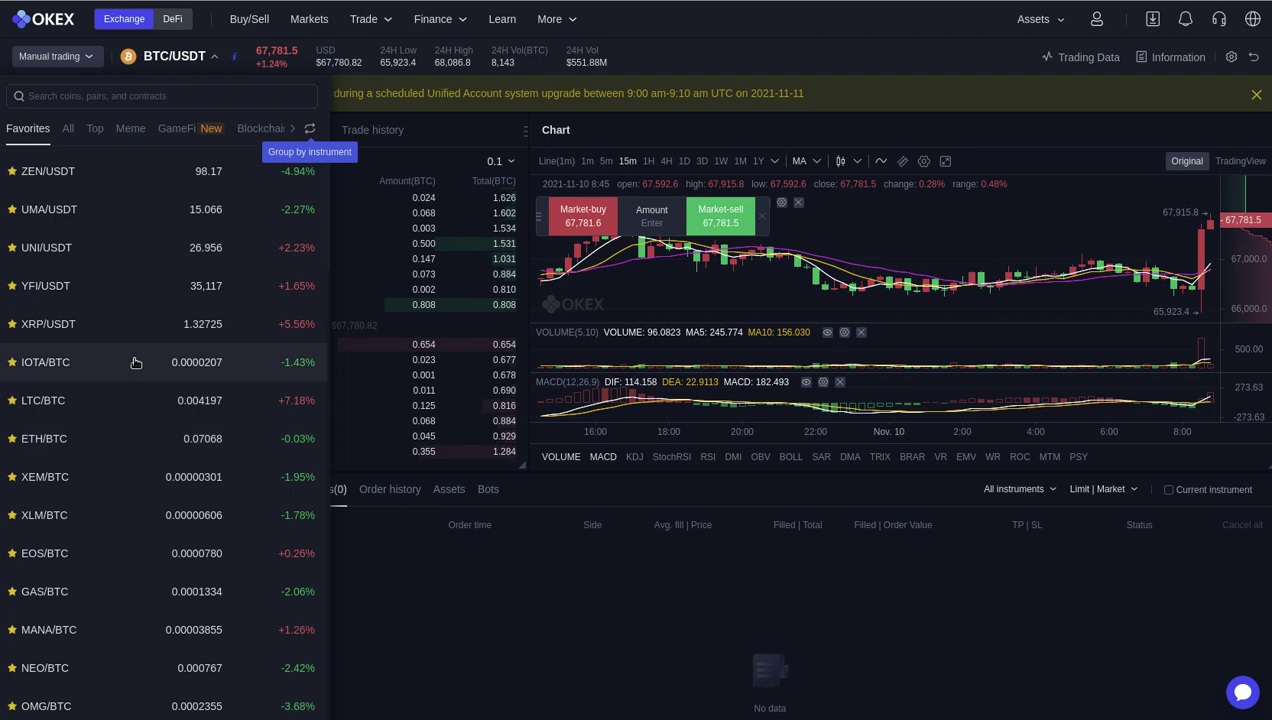
click(89, 94)
text(DOT)
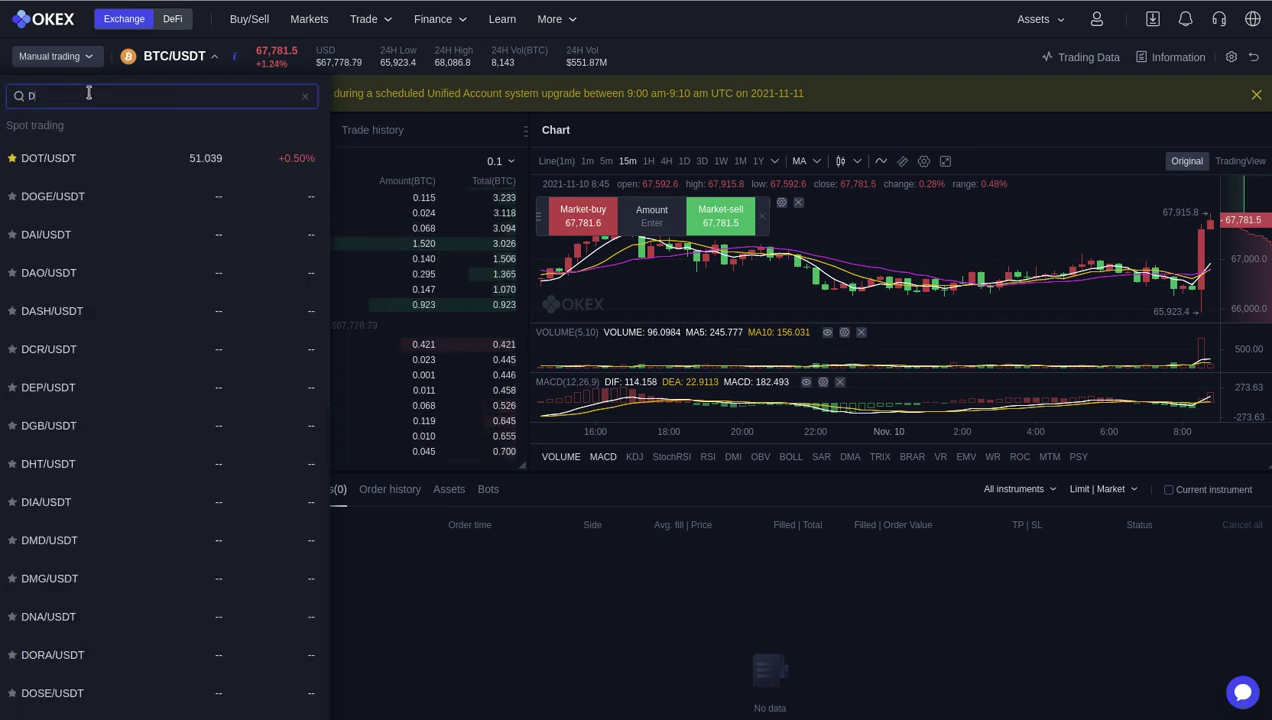
click(77, 157)
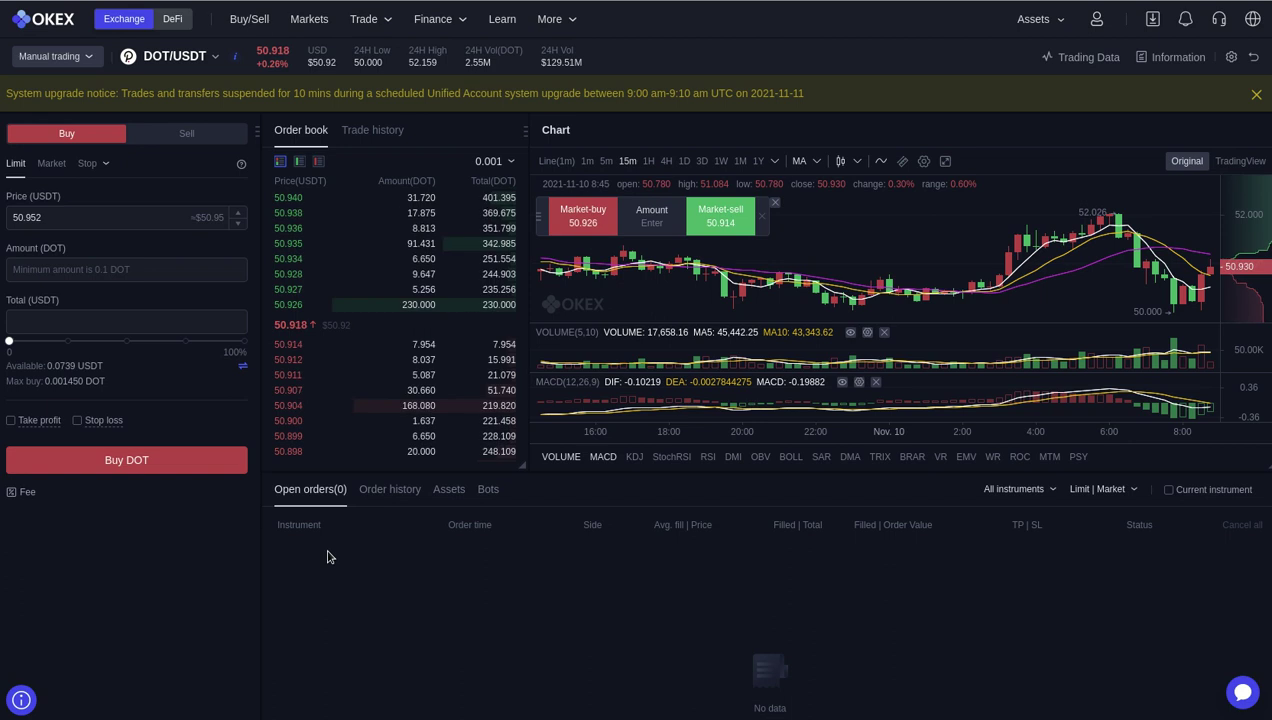
Try a 500 USDT DOT limit buy at 50.93, turning off future order confirmations
click(320, 347)
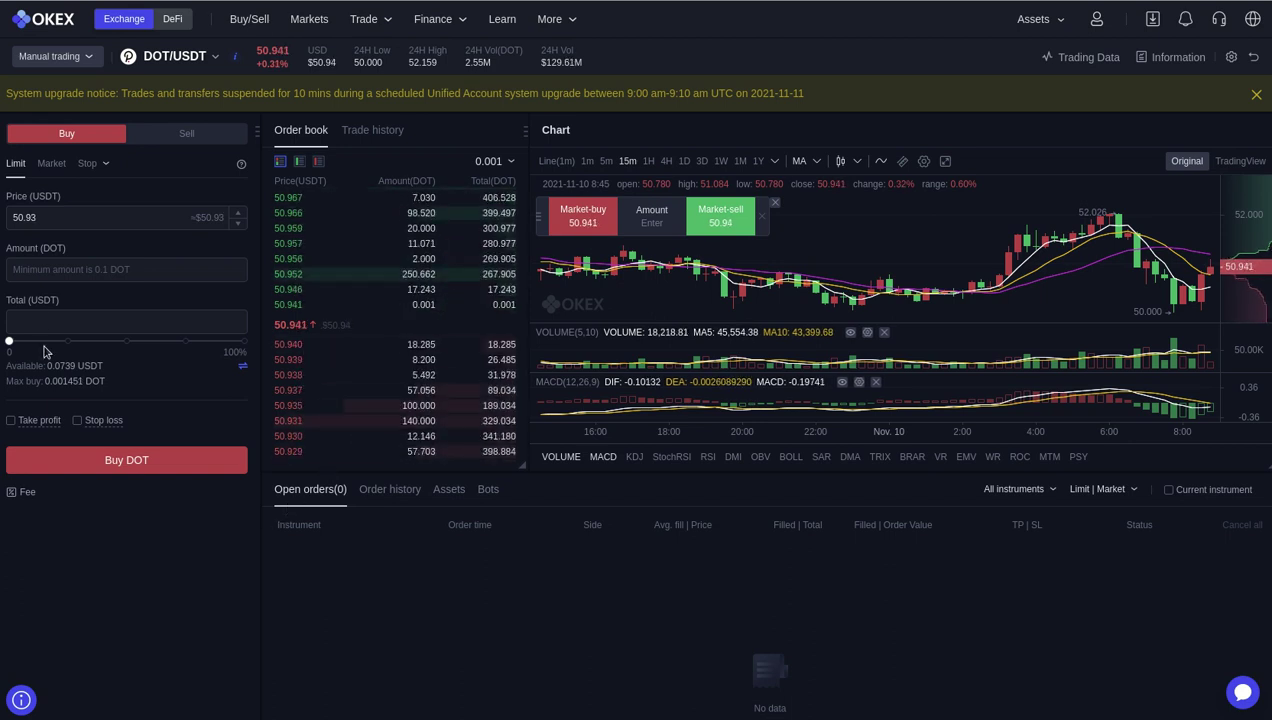
click(24, 324)
text(500)
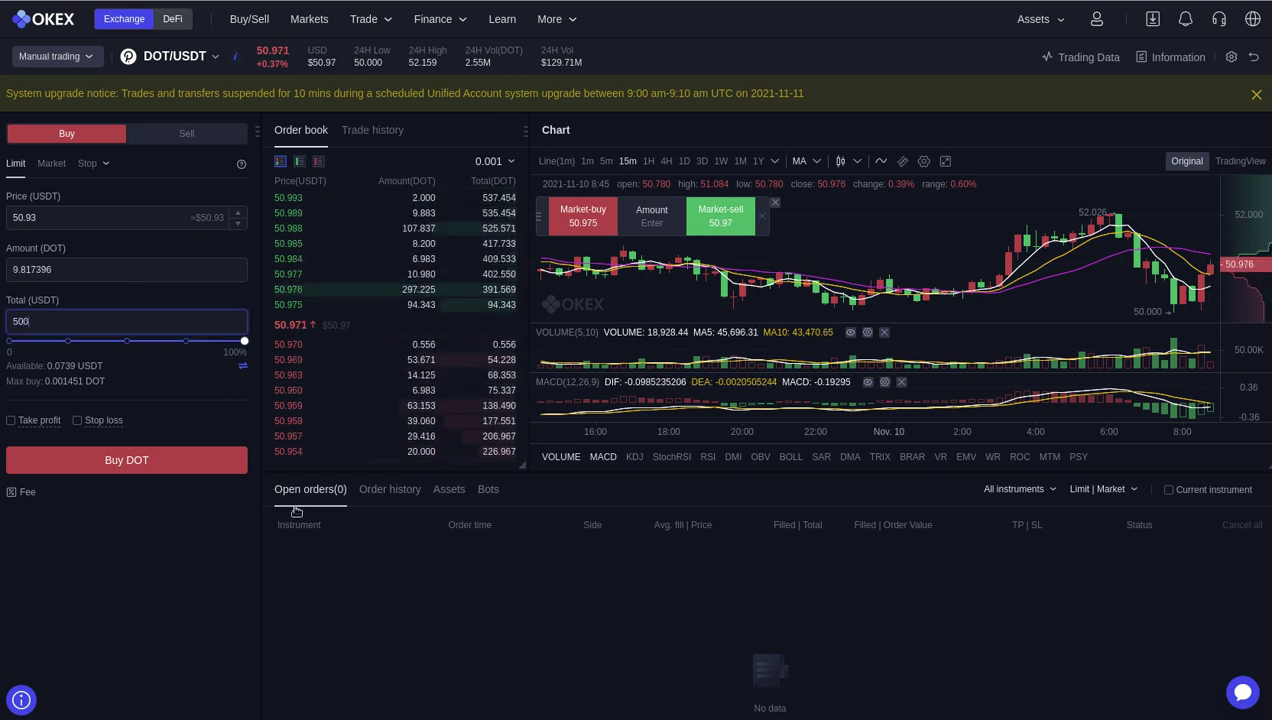
click(150, 465)
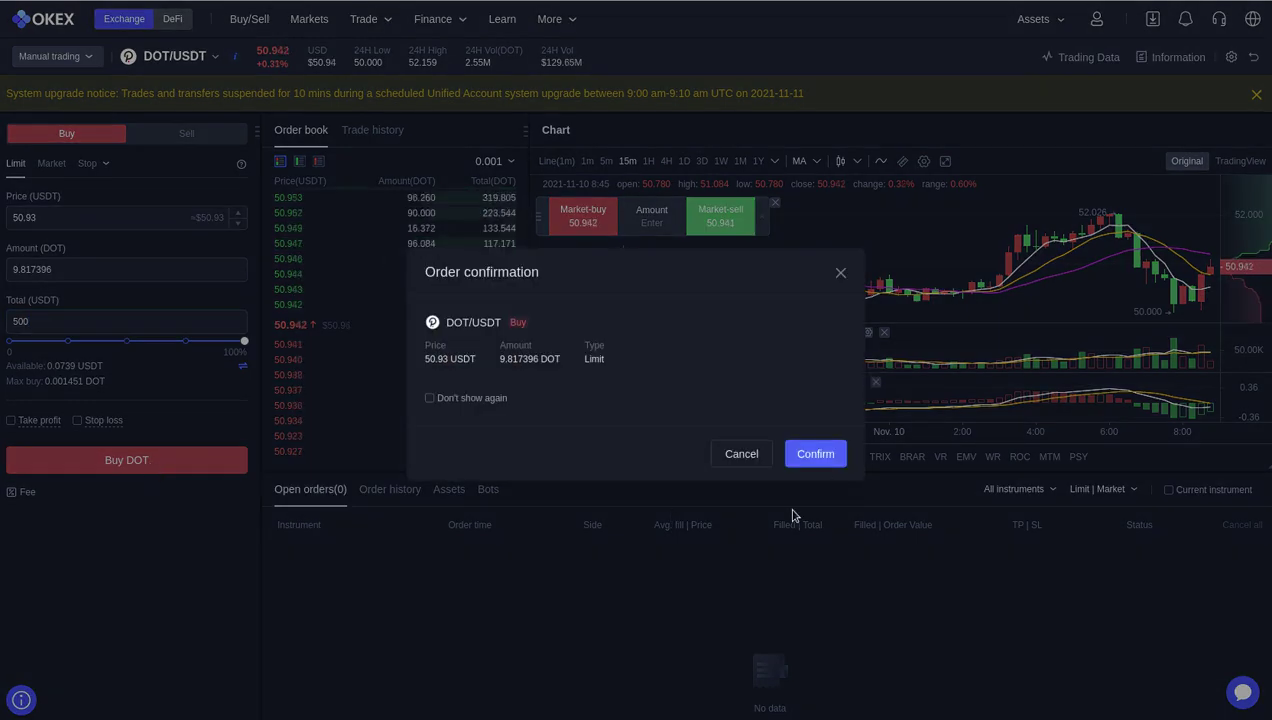
click(816, 455)
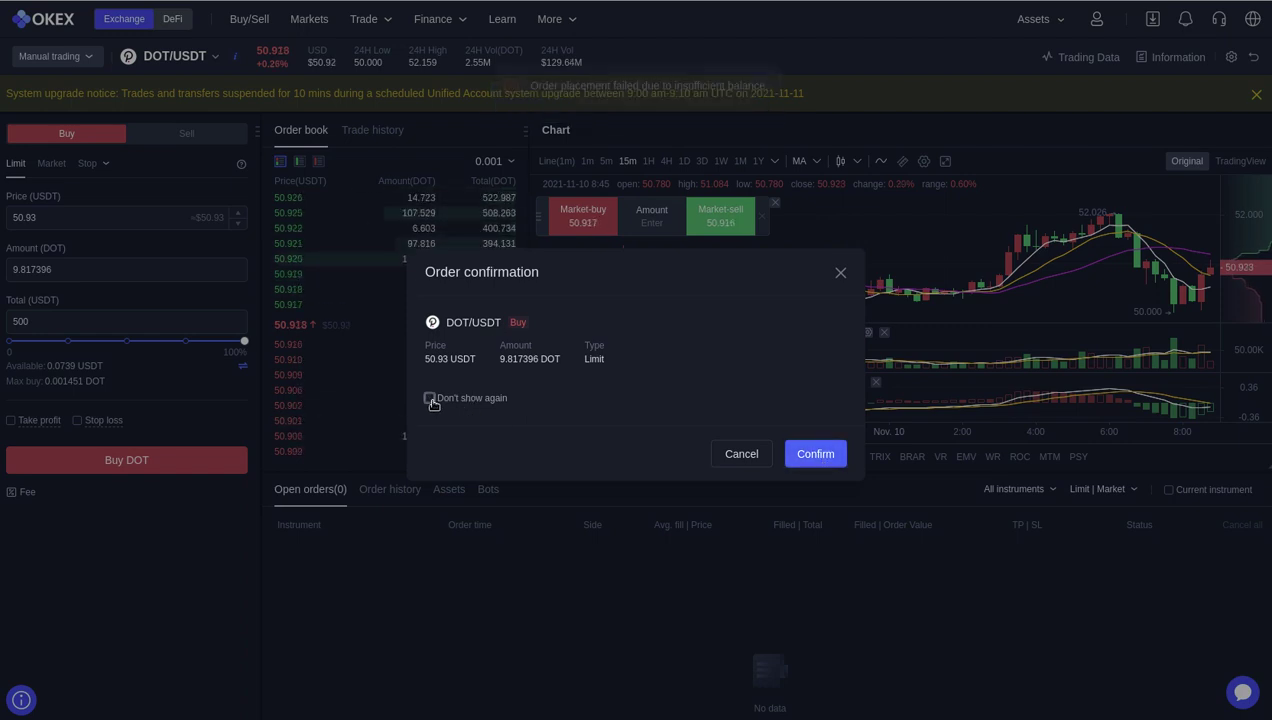
click(430, 399)
click(815, 455)
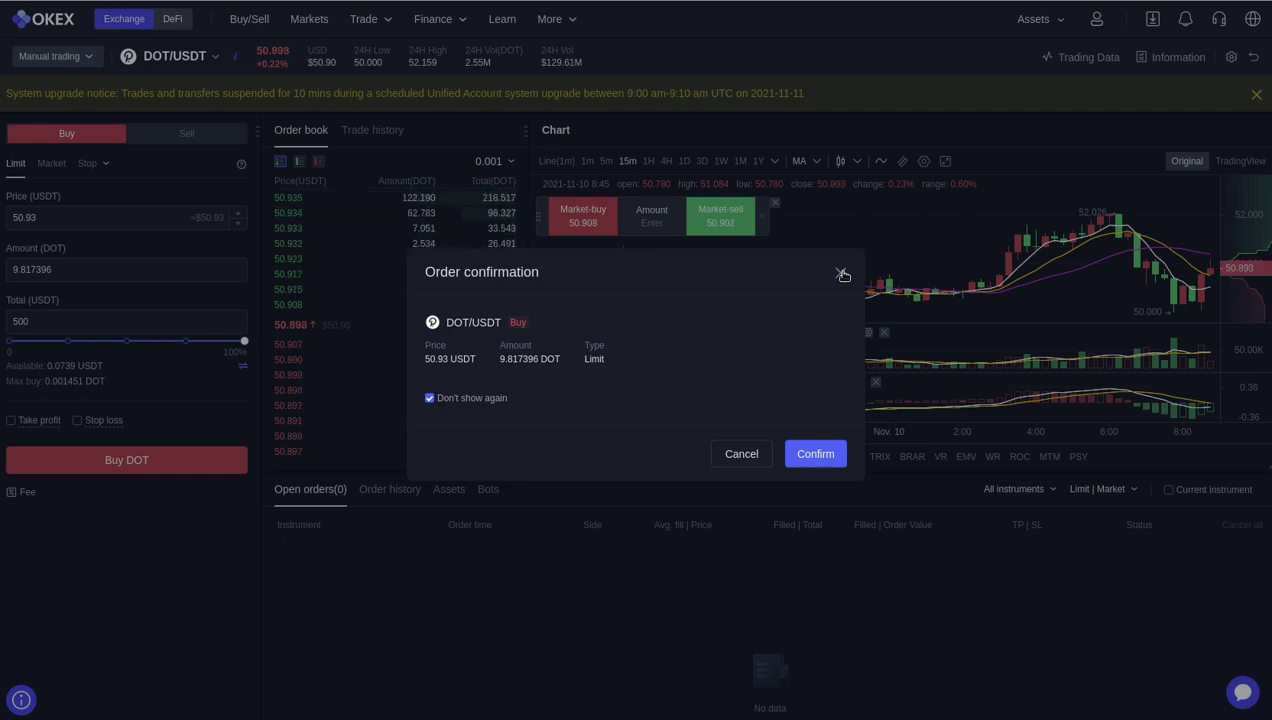
click(841, 273)
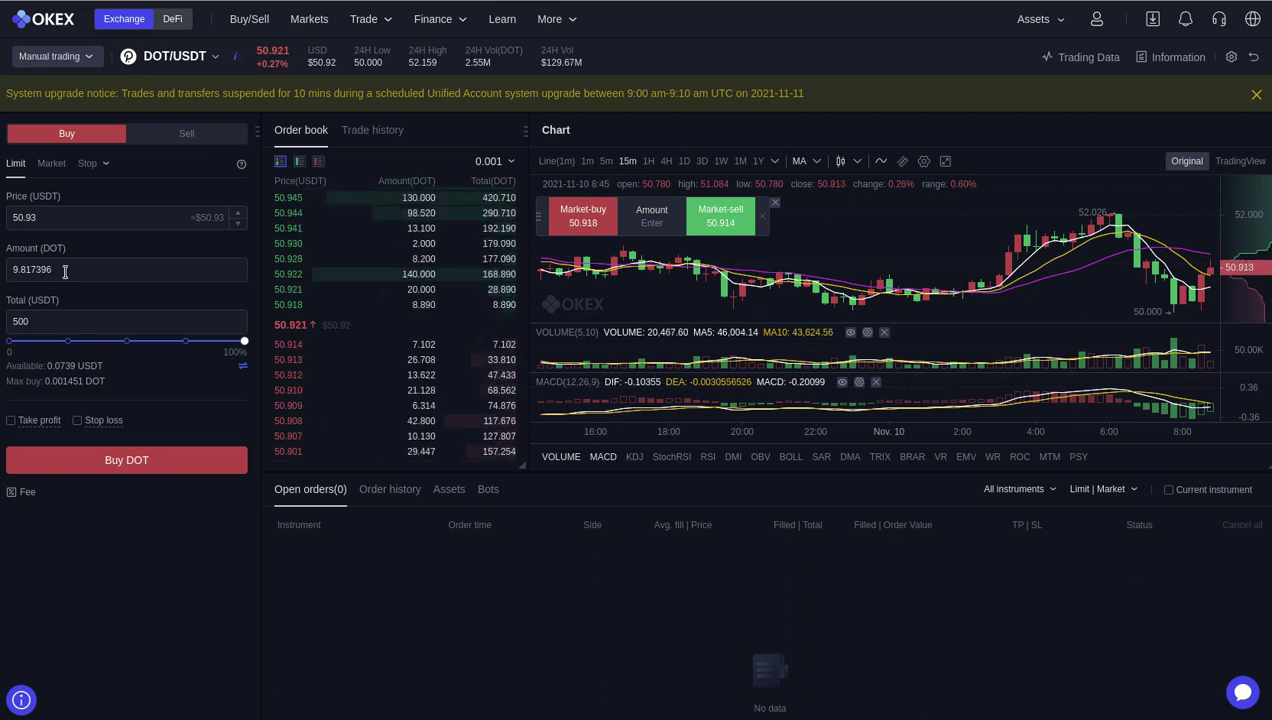
Resubmit the DOT buy as 10 DOT at 50.829 USDT (508.29 USDT total)
drag(54, 269, 12, 269)
text(10)
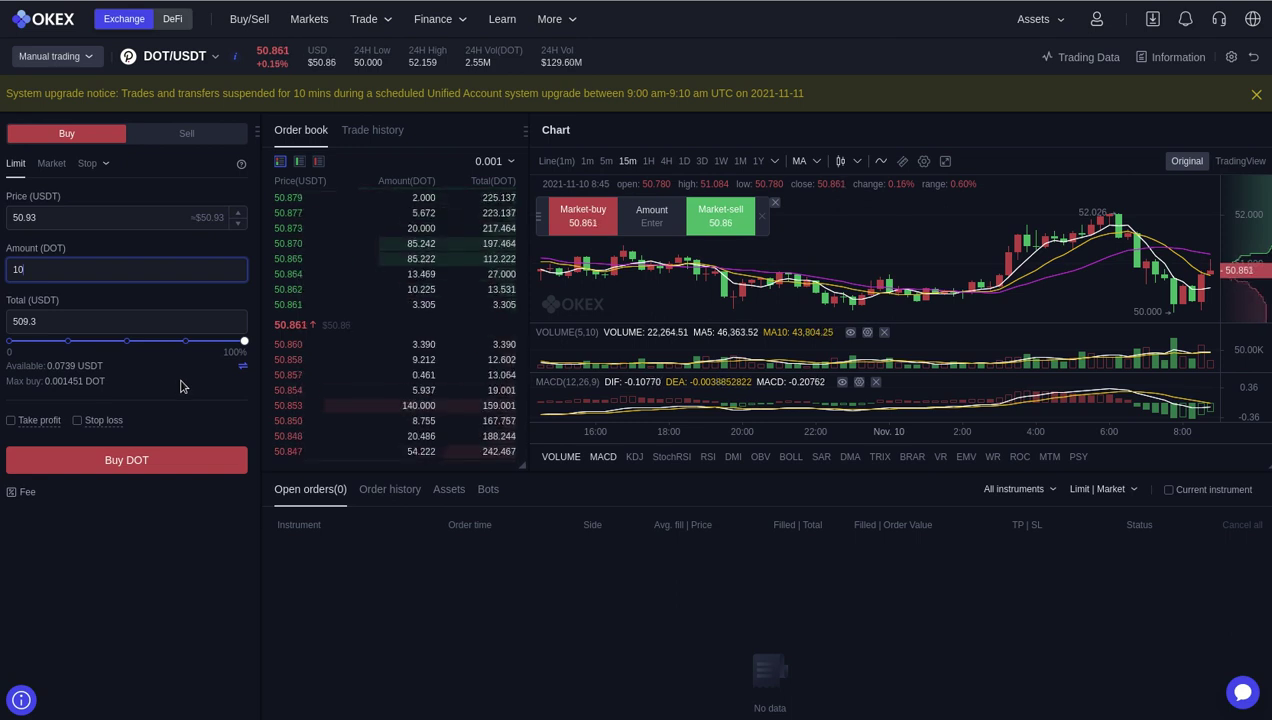
click(230, 350)
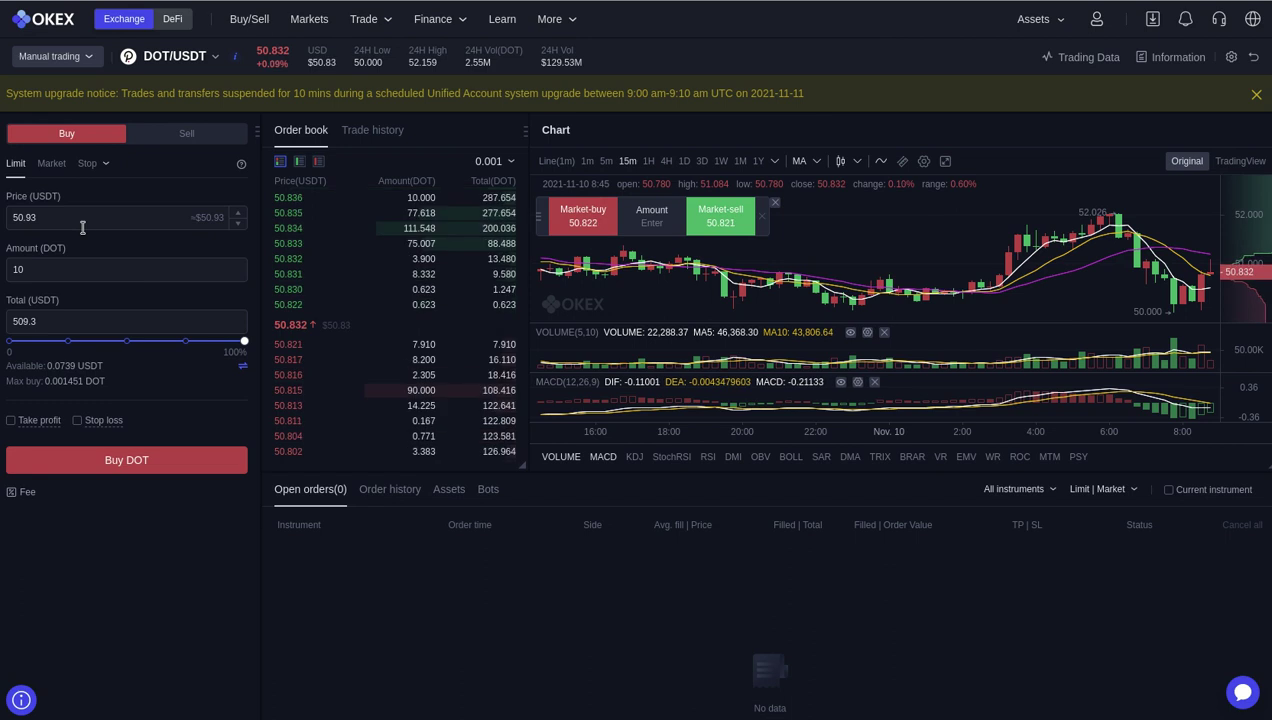
click(44, 218)
key(BackSpace)
key(BackSpace)
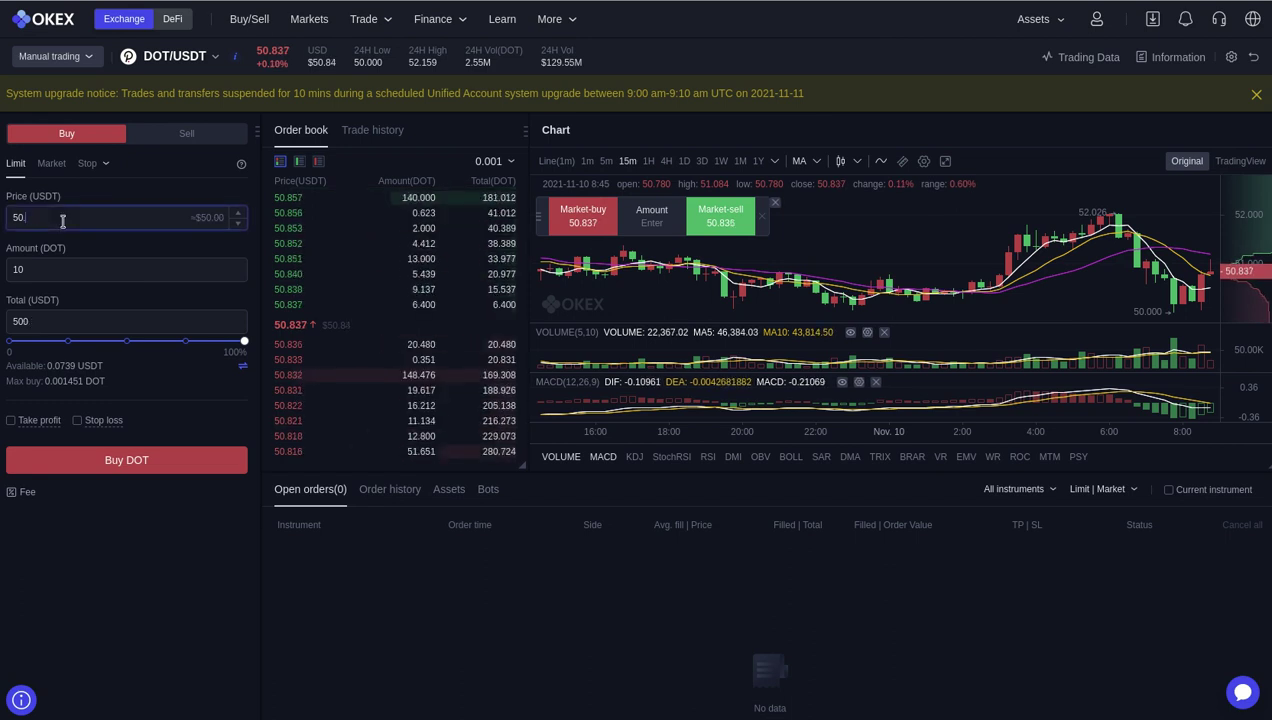
text(829)
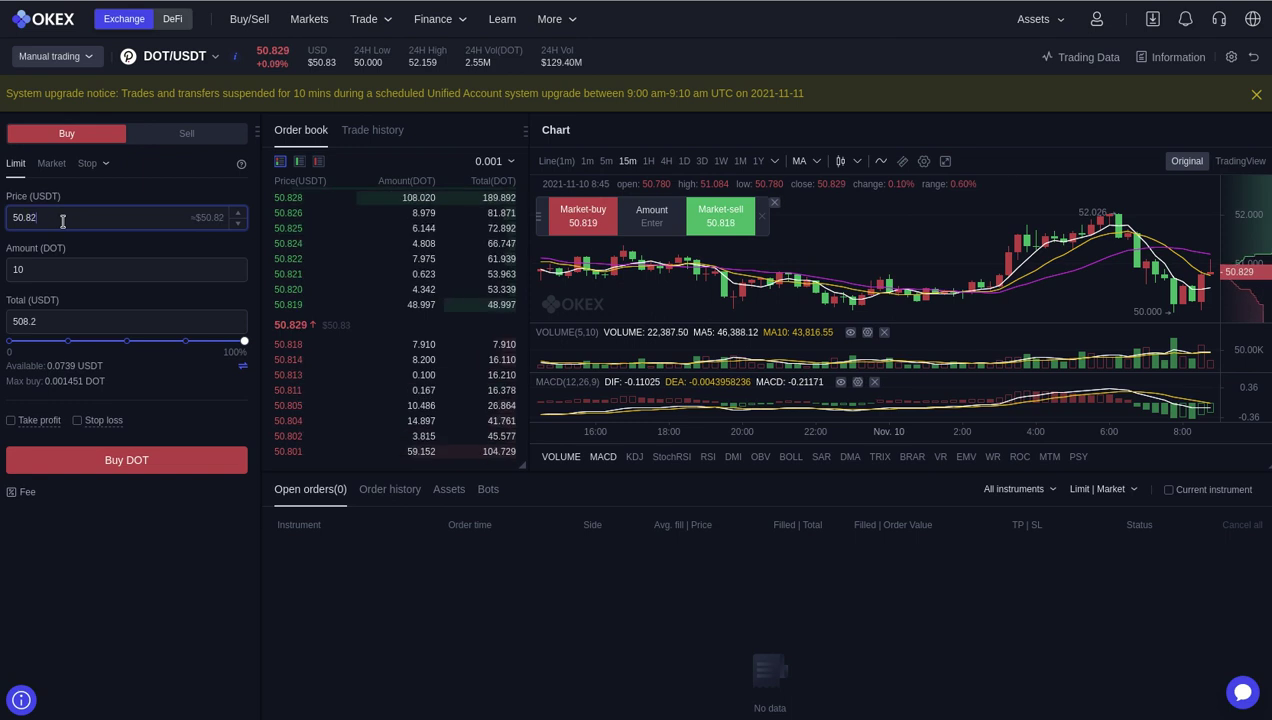
click(147, 463)
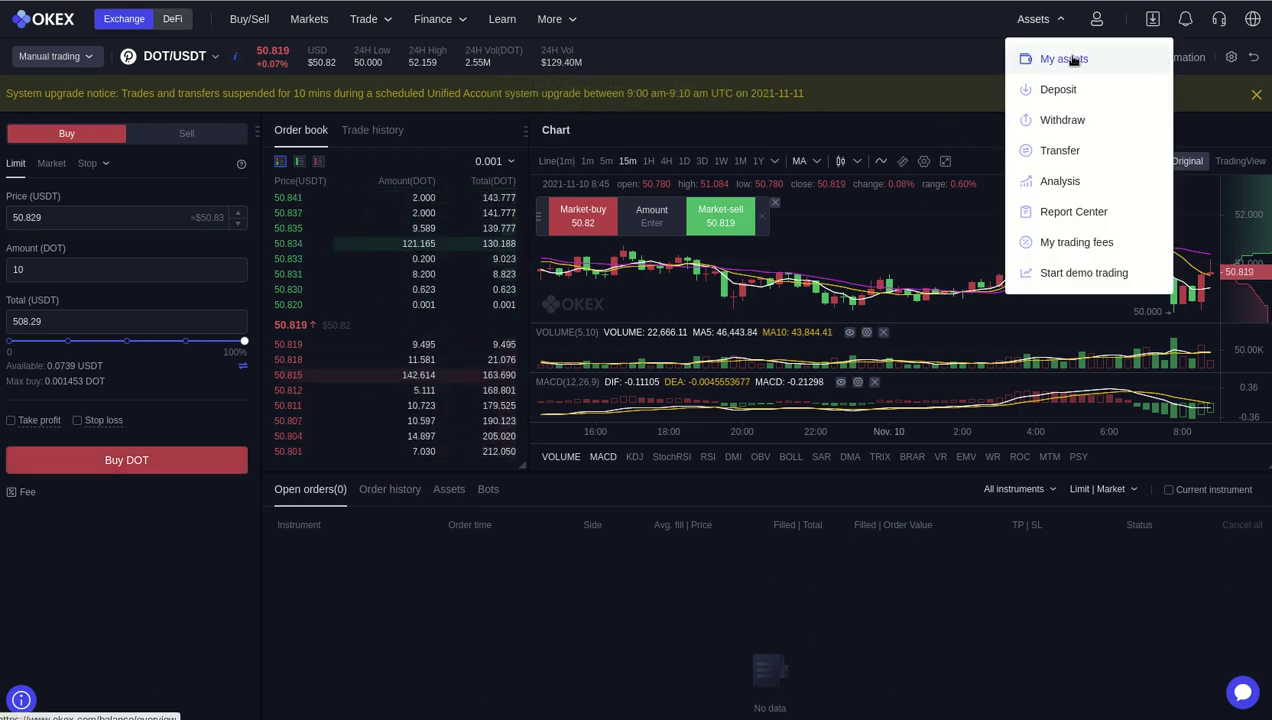
Transfer 3,999 USDT from funding to trading account and return to DOT/USDT trading
click(1070, 59)
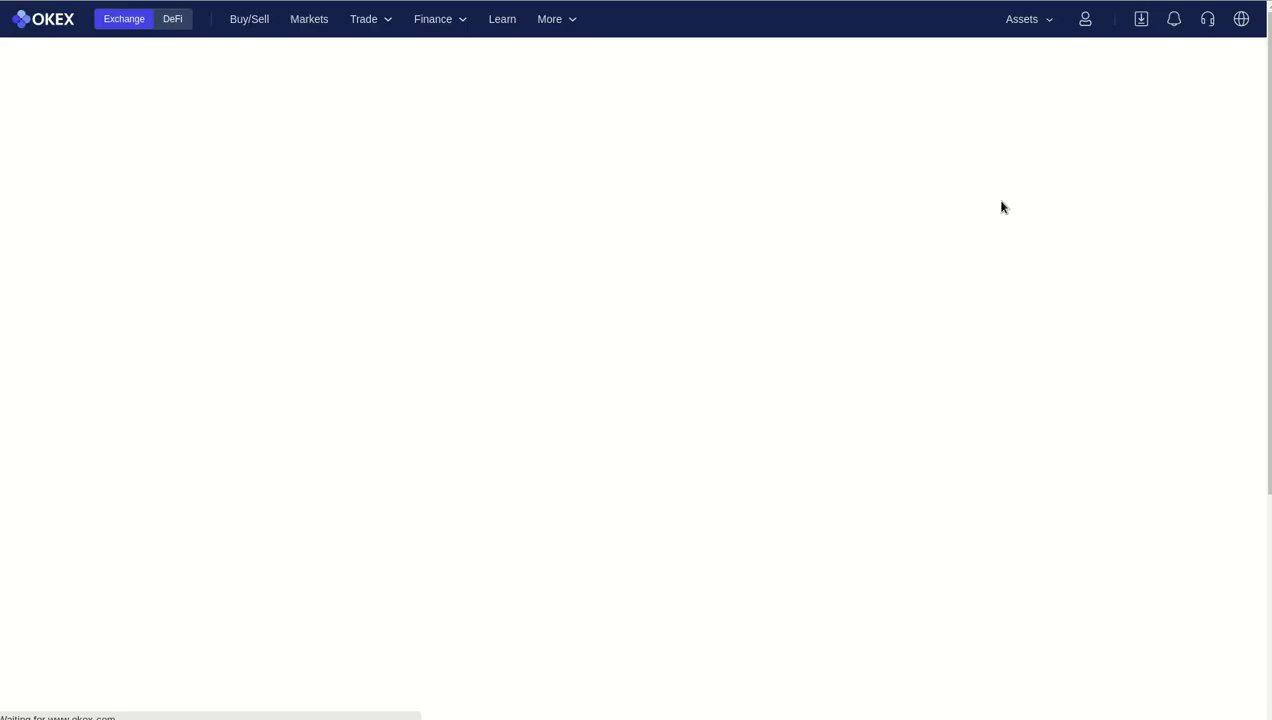
mouse_move(700, 365)
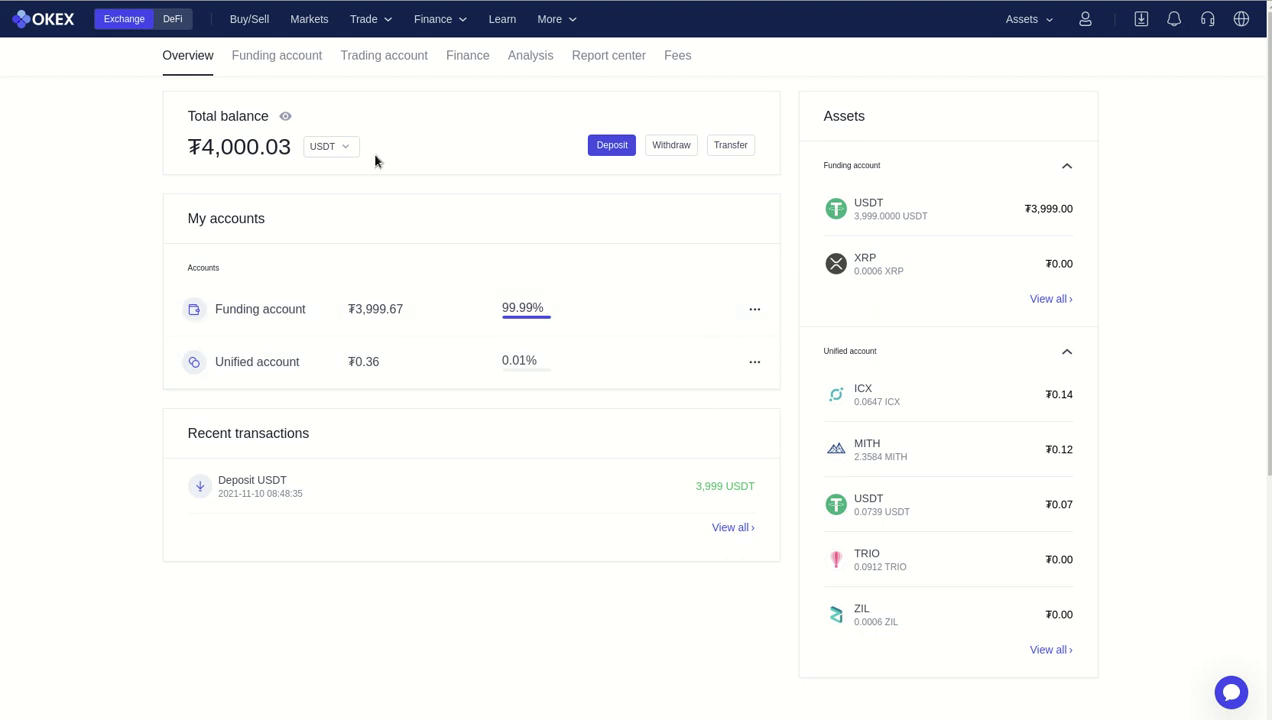
mouse_move(725, 156)
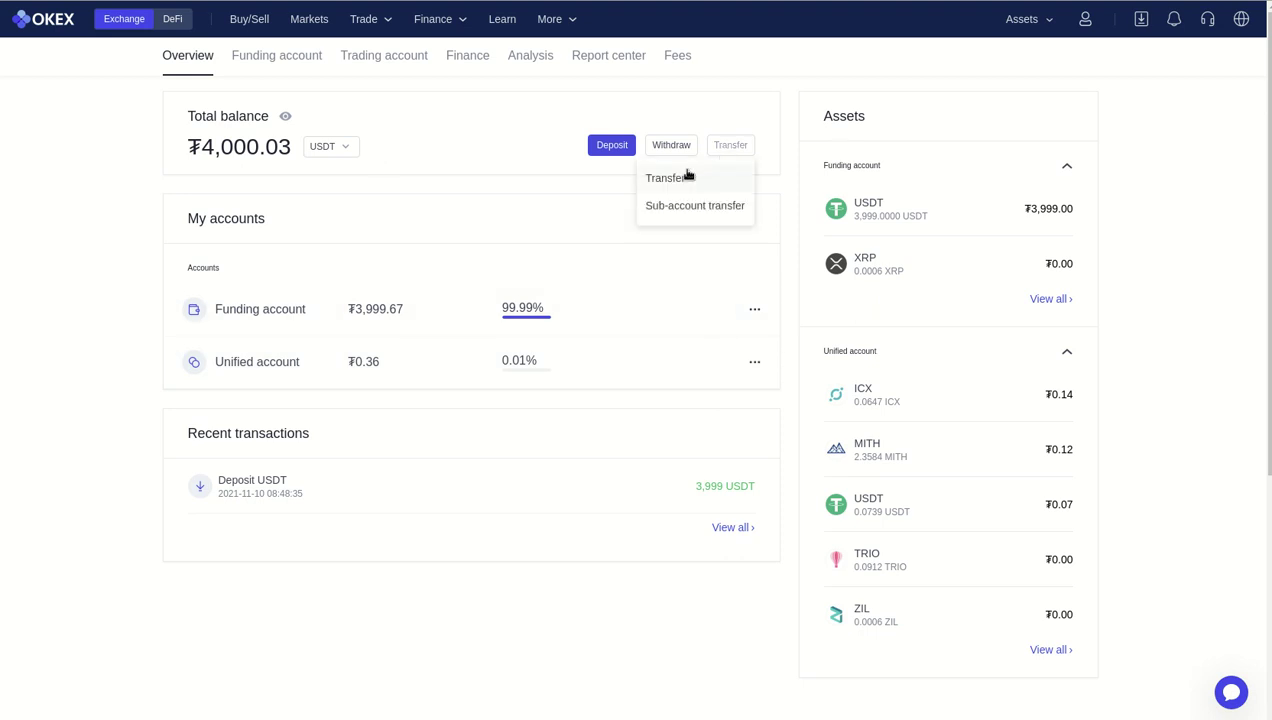
click(665, 179)
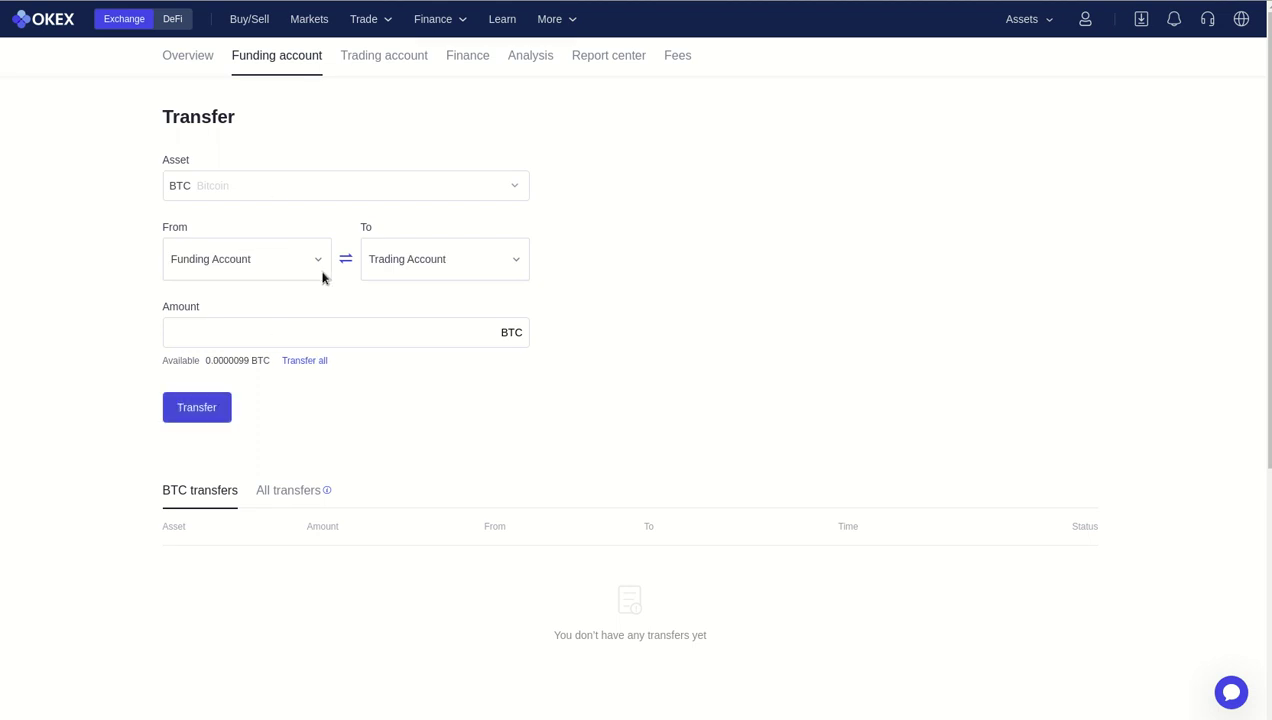
click(278, 190)
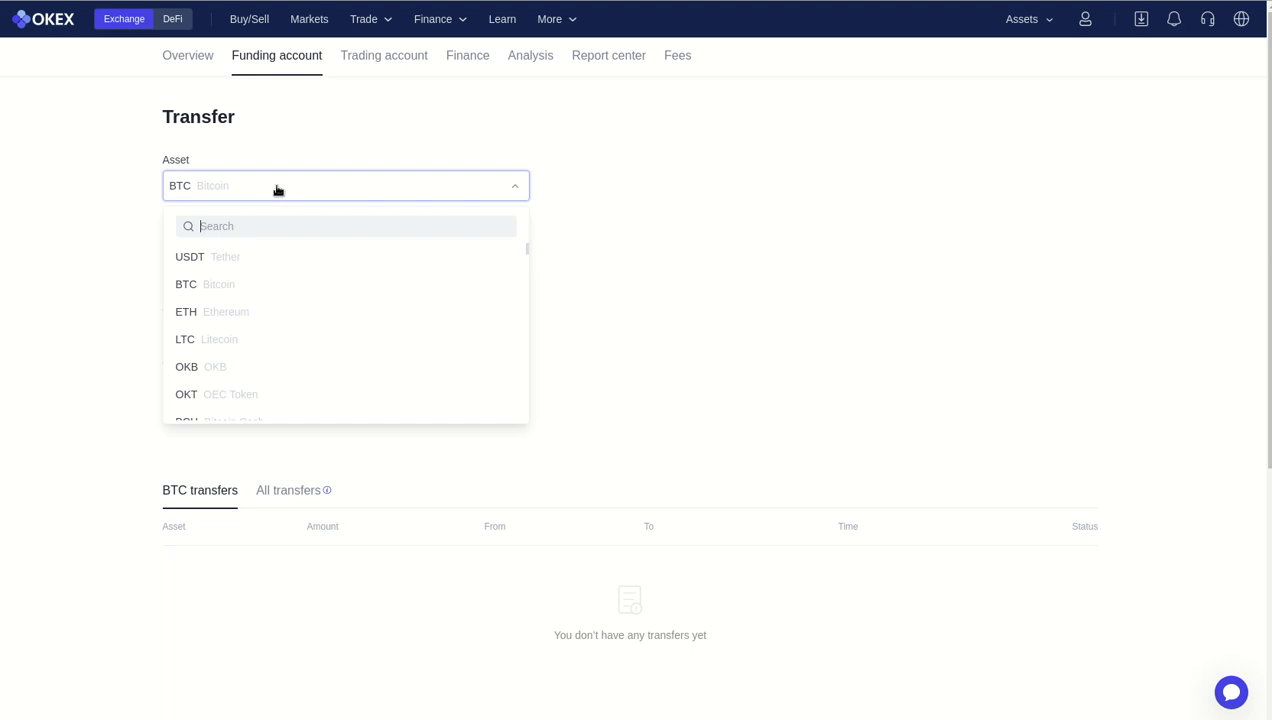
click(194, 259)
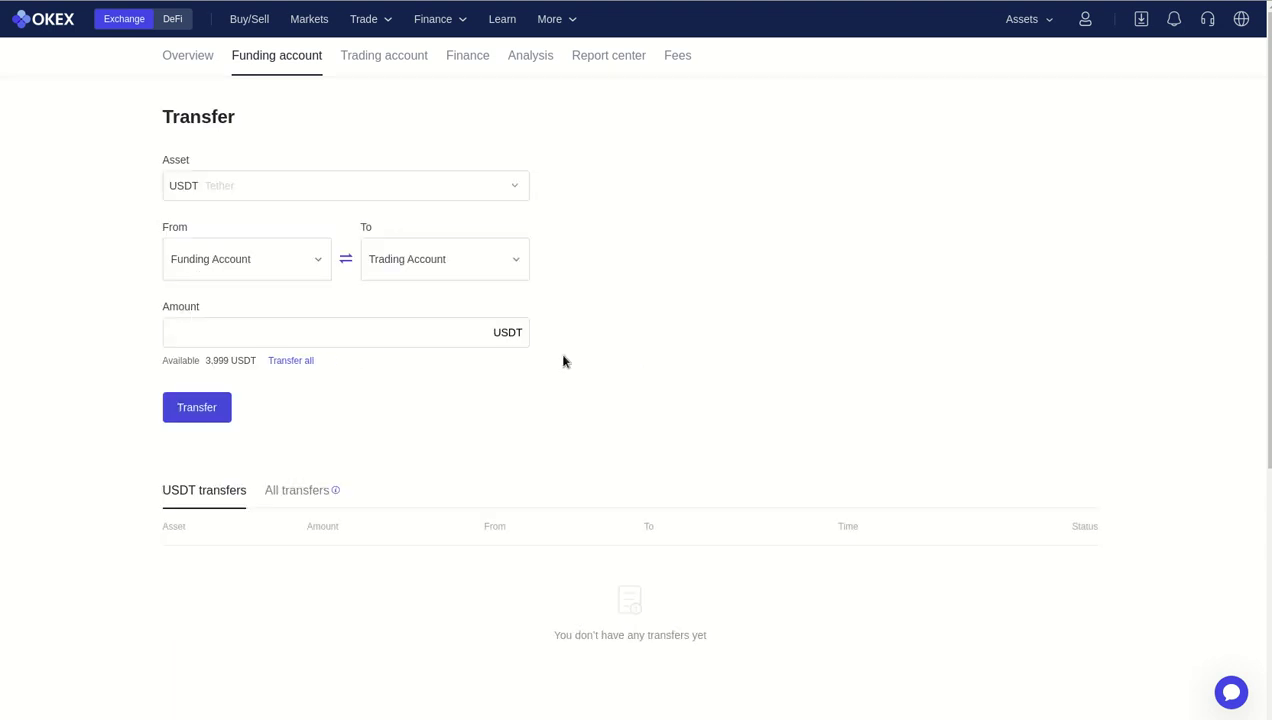
click(200, 407)
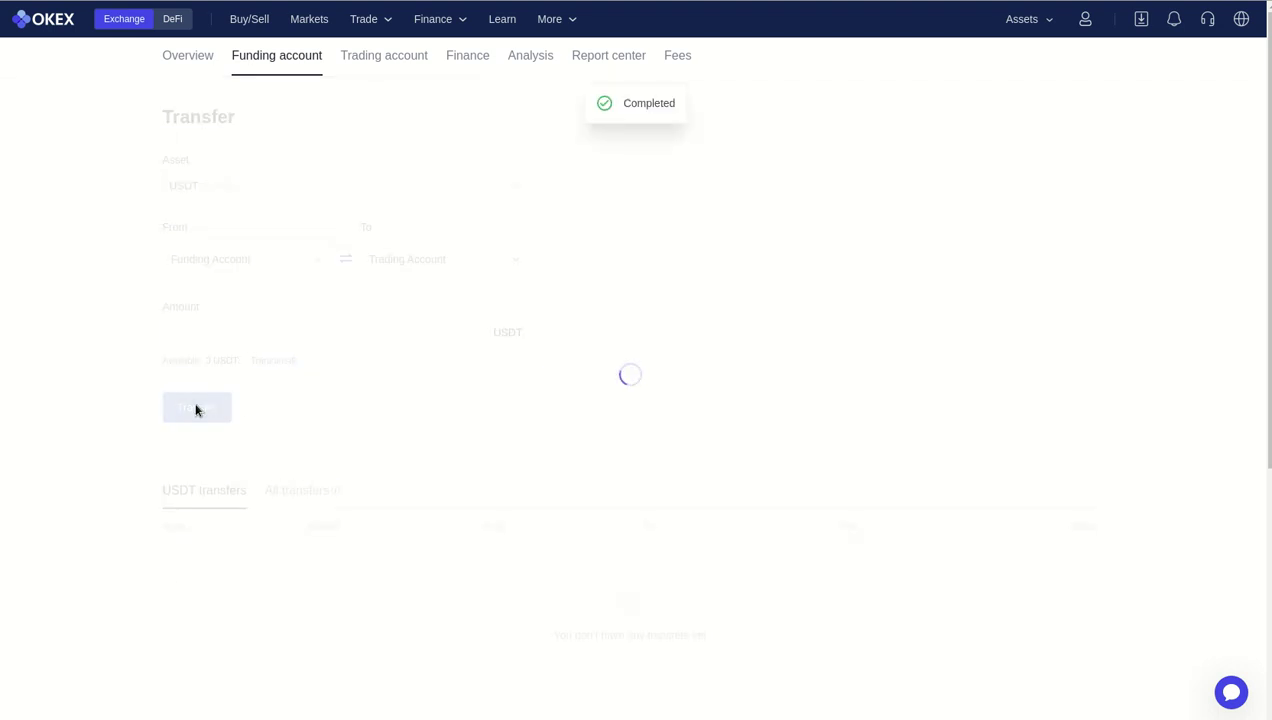
mouse_move(368, 28)
click(438, 72)
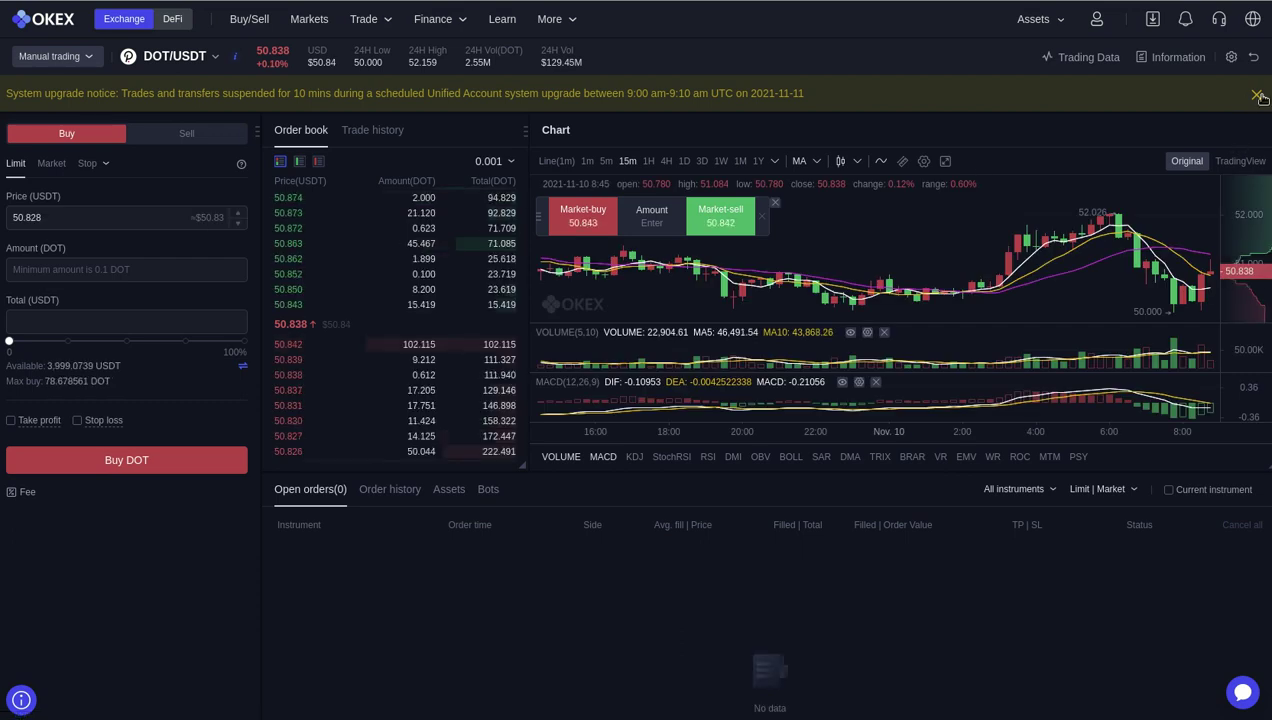
Dismiss the upgrade notice and place a 10 DOT limit buy at 50.828 USDT
click(1256, 93)
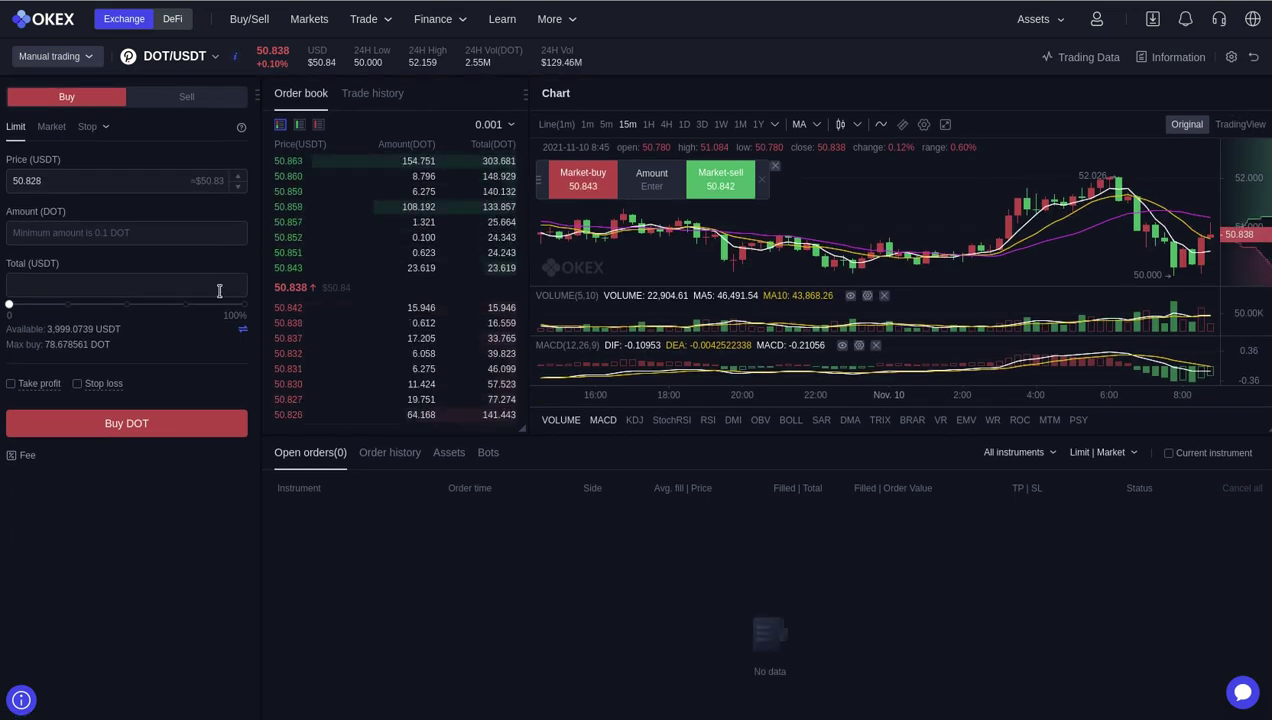
click(21, 233)
text(10)
click(114, 423)
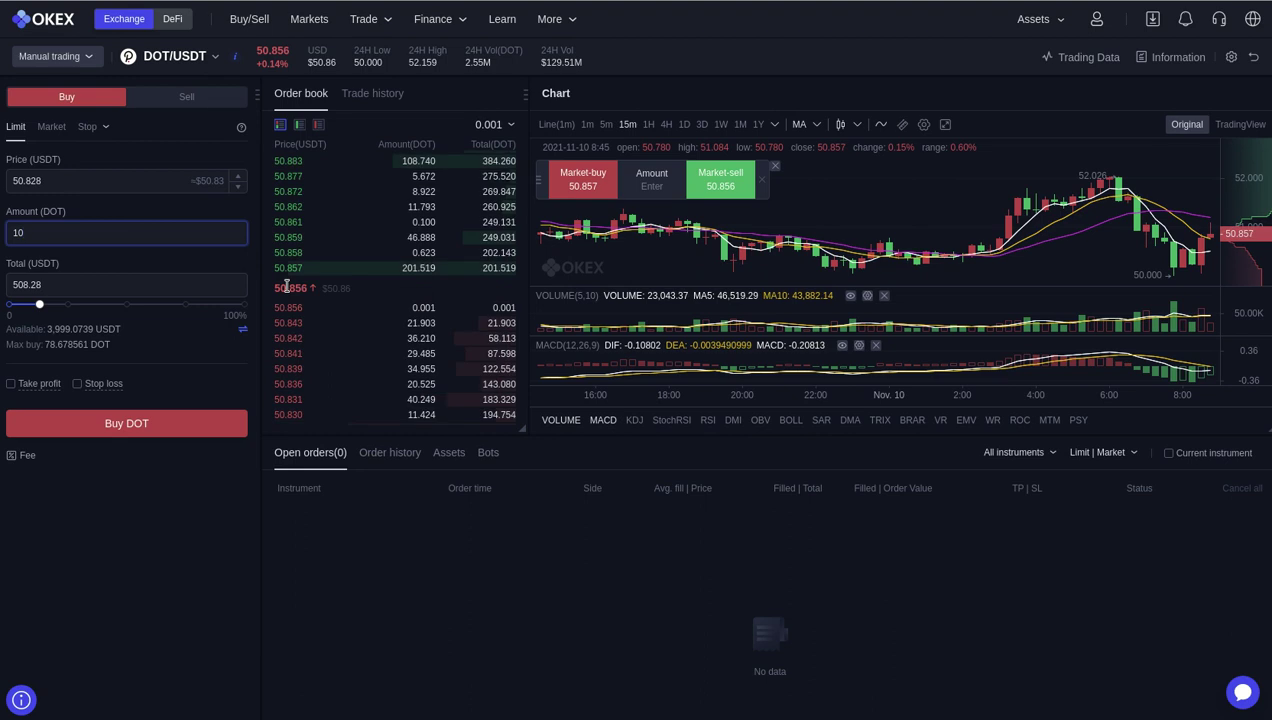
click(128, 427)
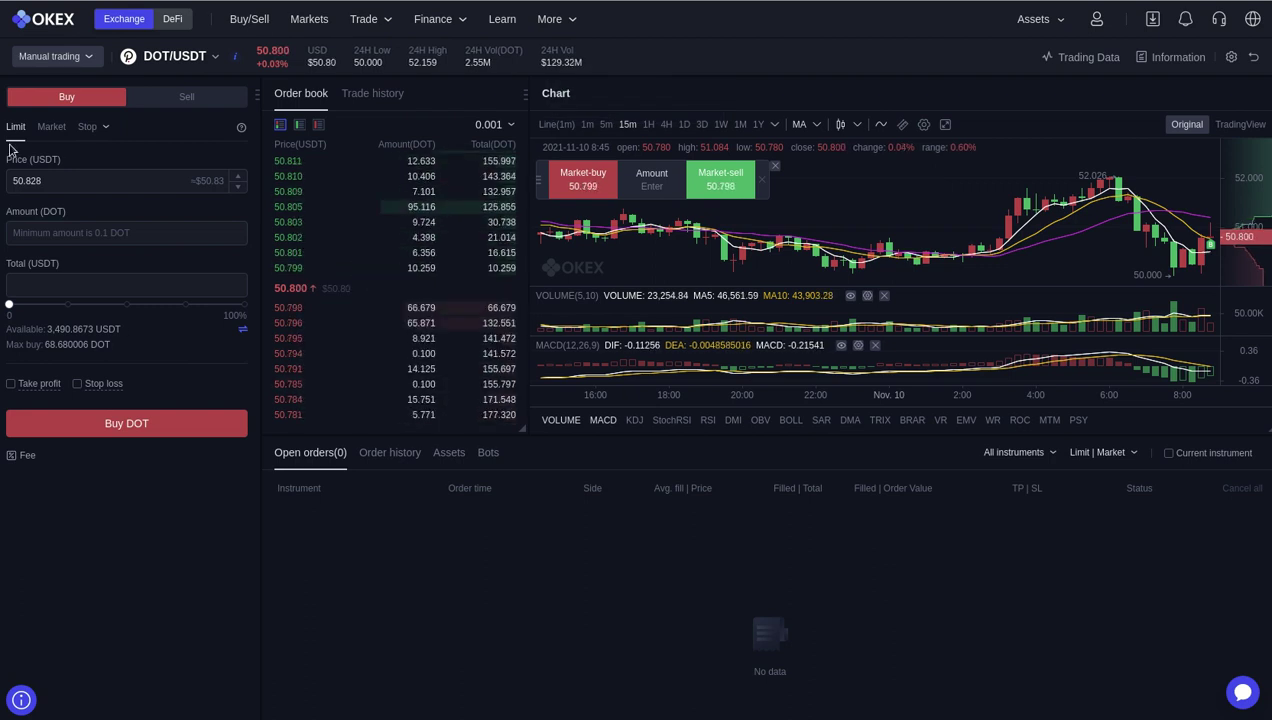
Switch to KSM/USDT and place a full-balance limit buy of 7.674091 KSM at 454.89 USDT
click(186, 57)
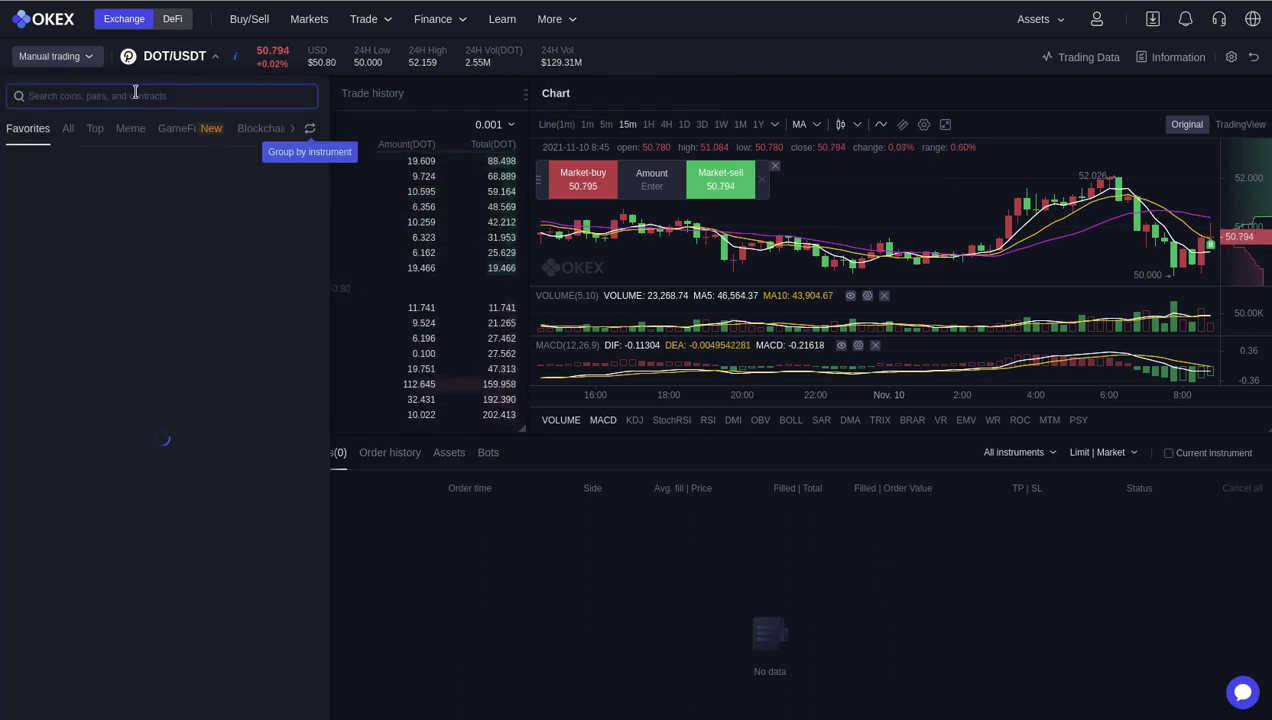
text(KSM)
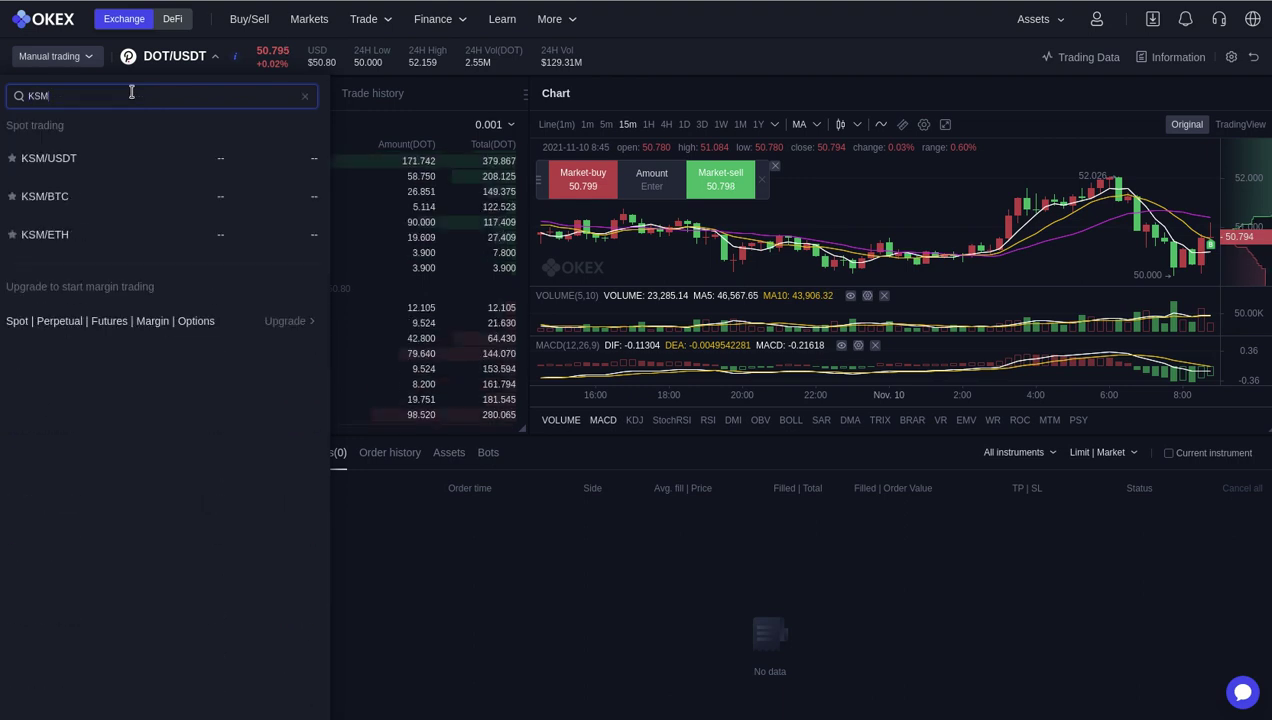
click(12, 158)
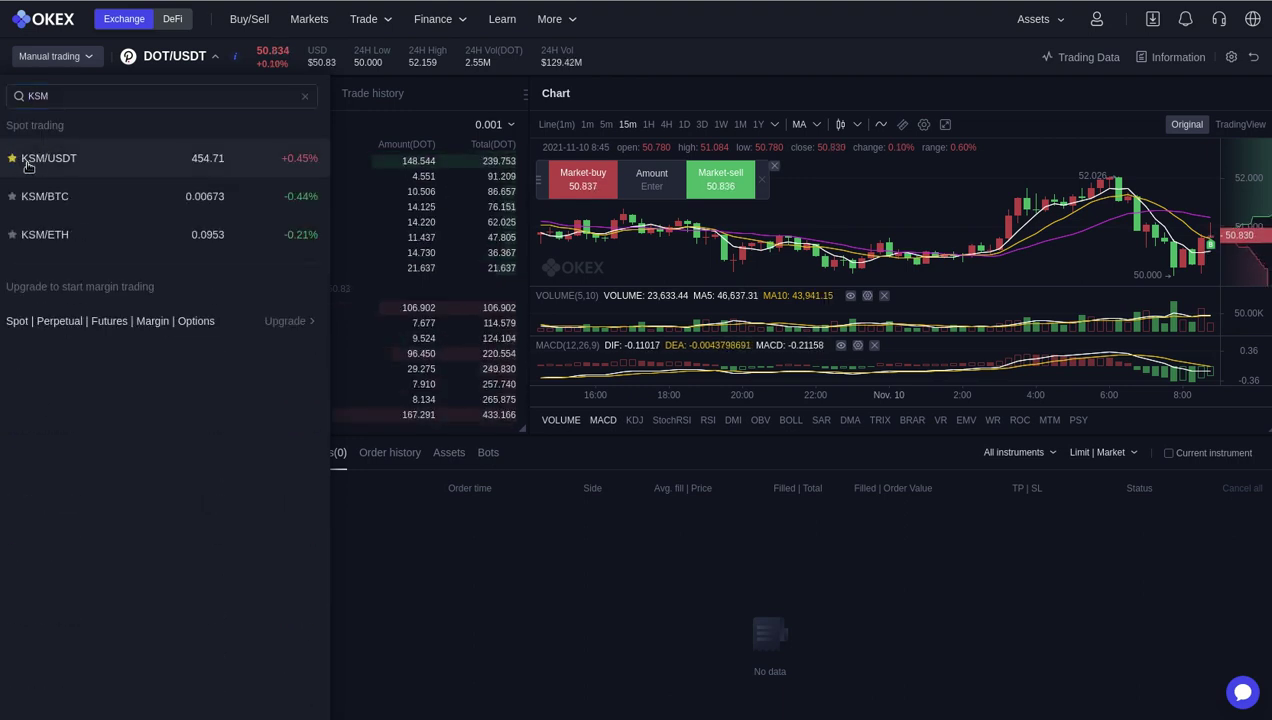
click(55, 166)
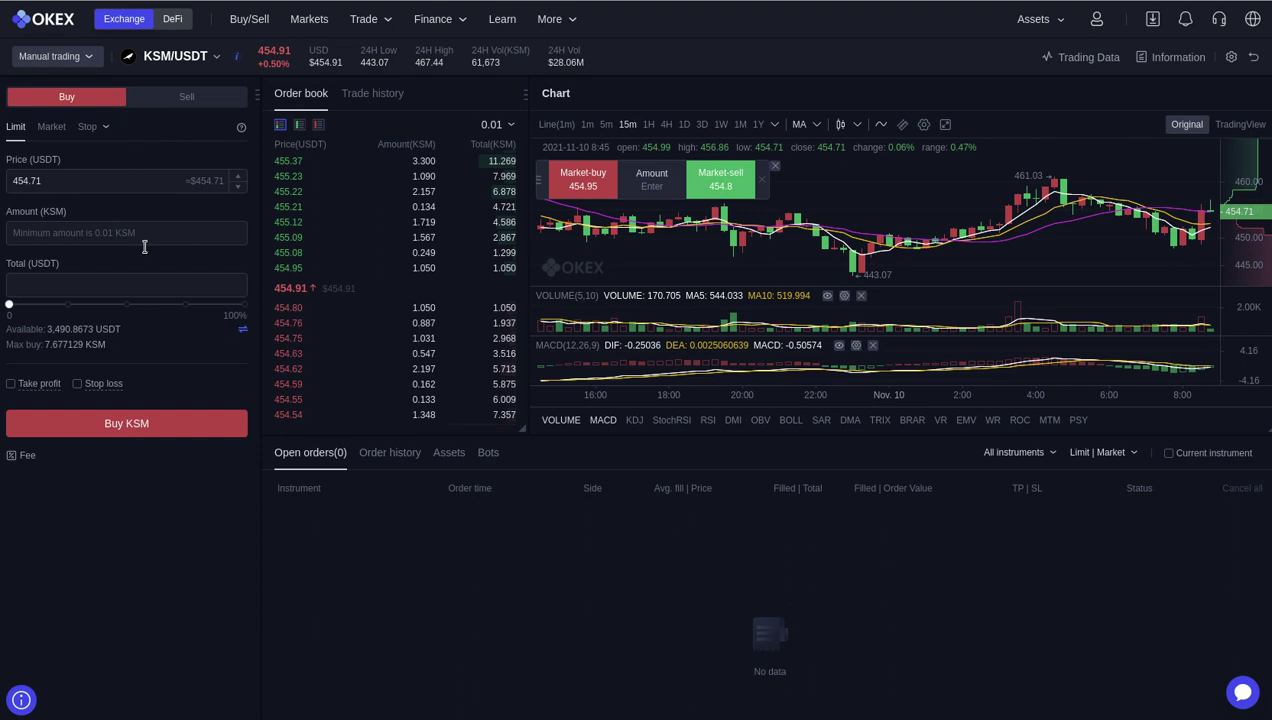
click(245, 305)
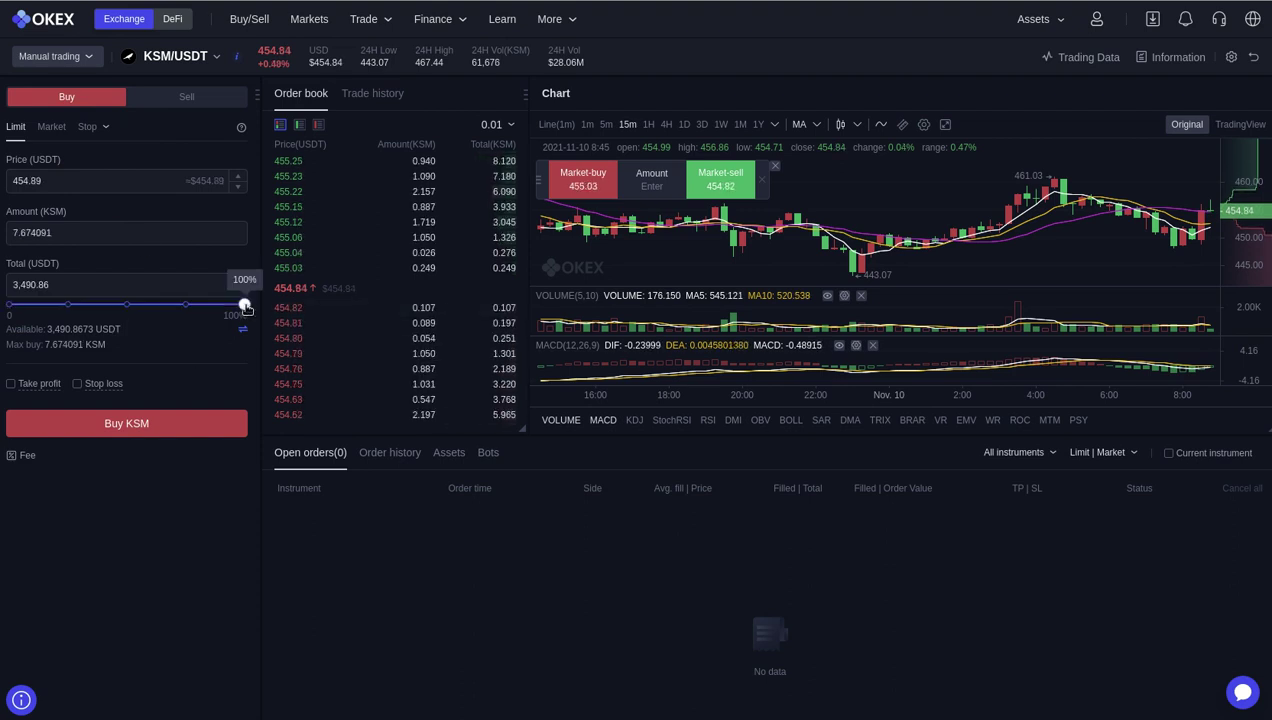
click(117, 425)
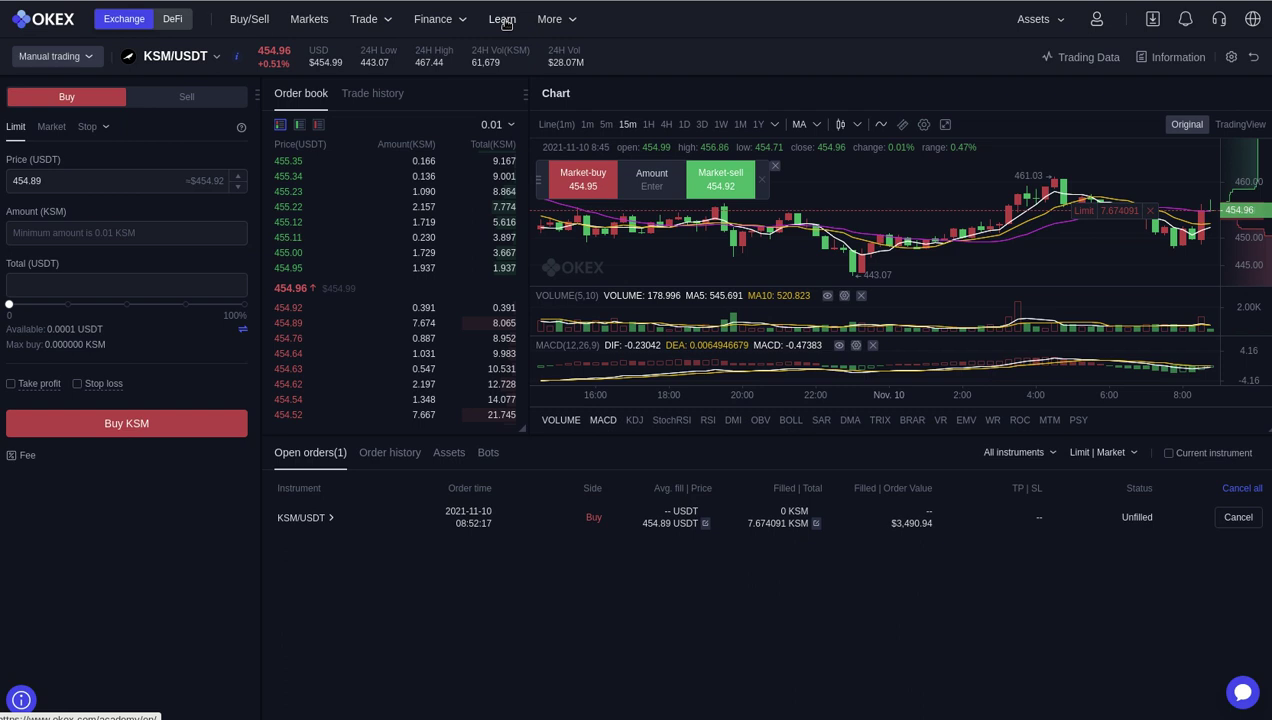
mouse_move(433, 19)
click(464, 159)
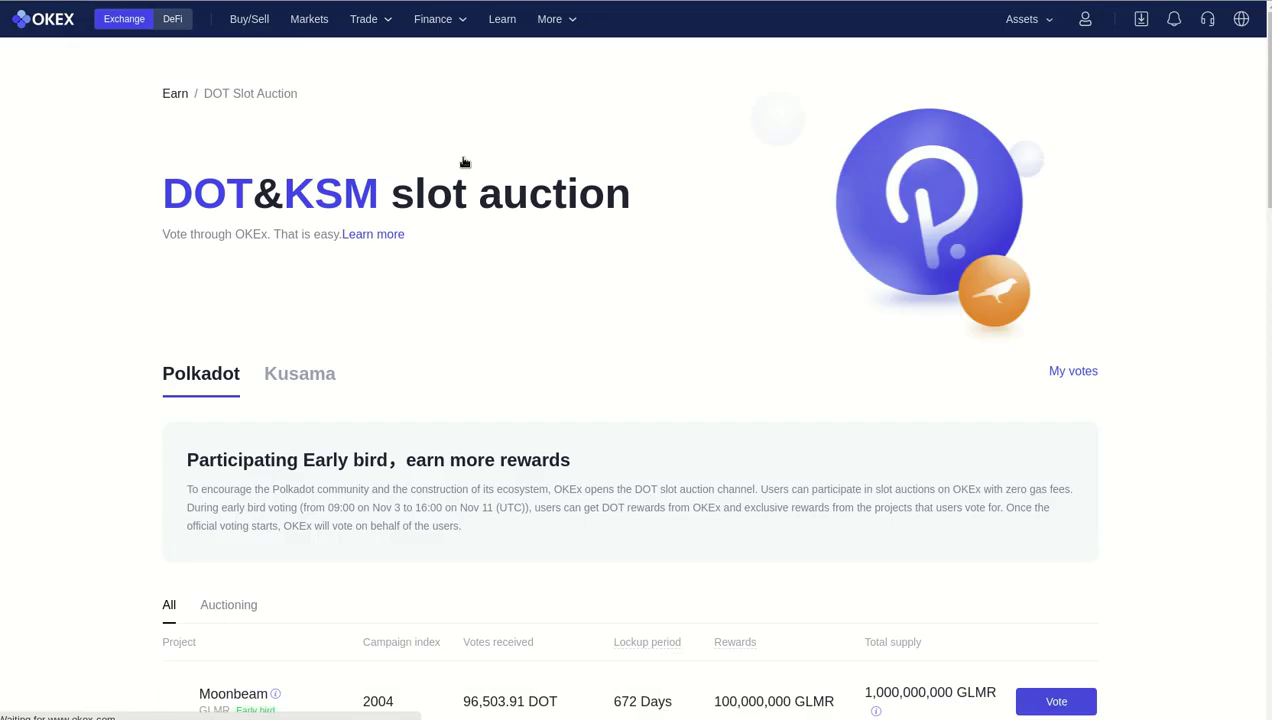
scroll(437, 357, down, 6)
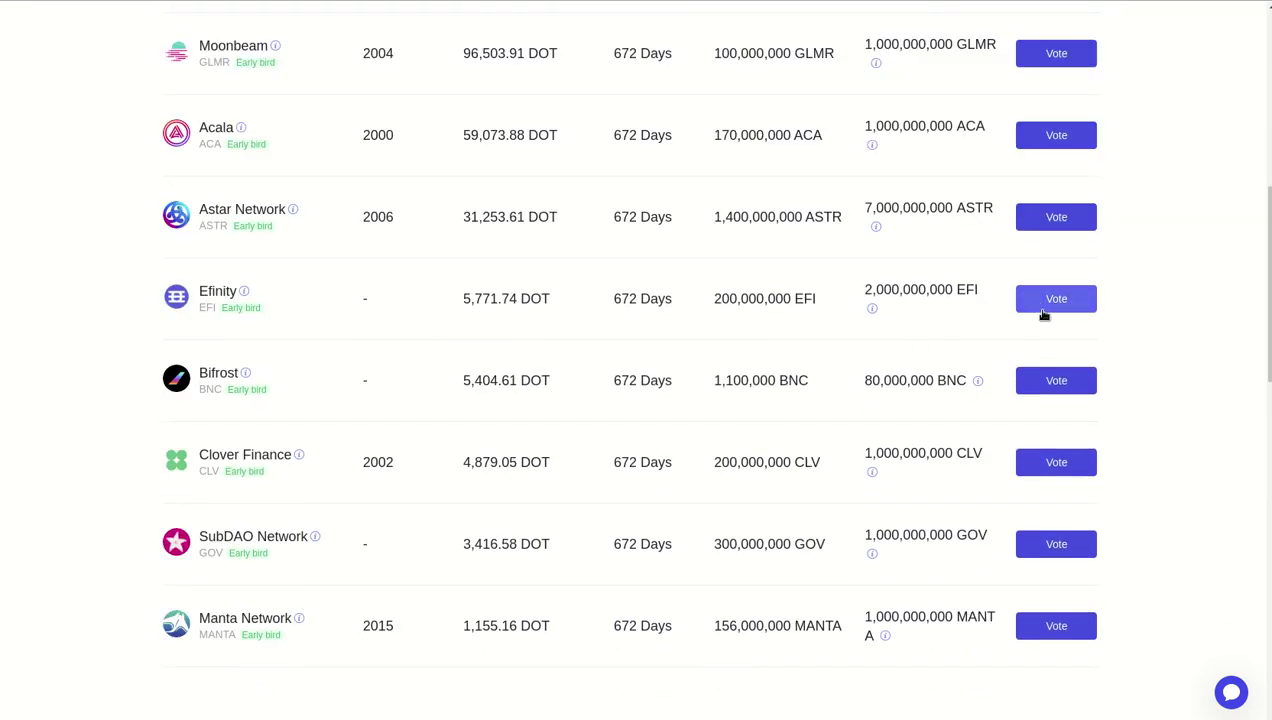
click(1071, 302)
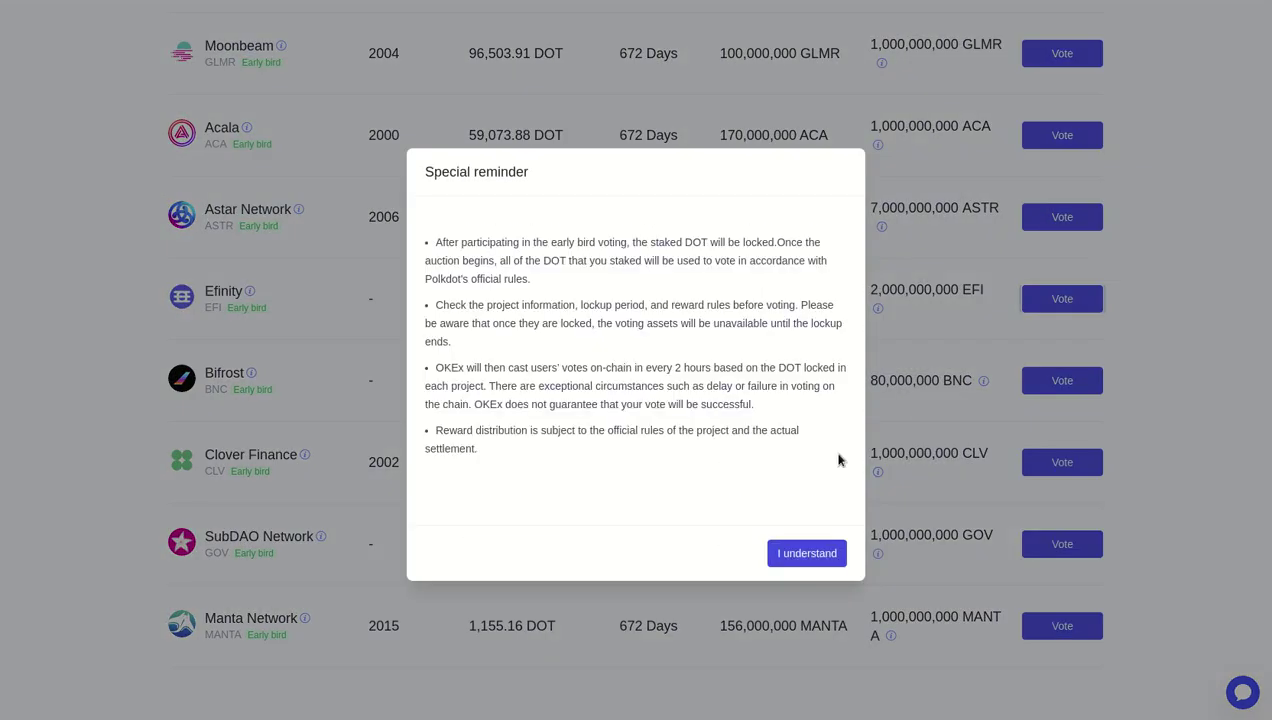
click(812, 556)
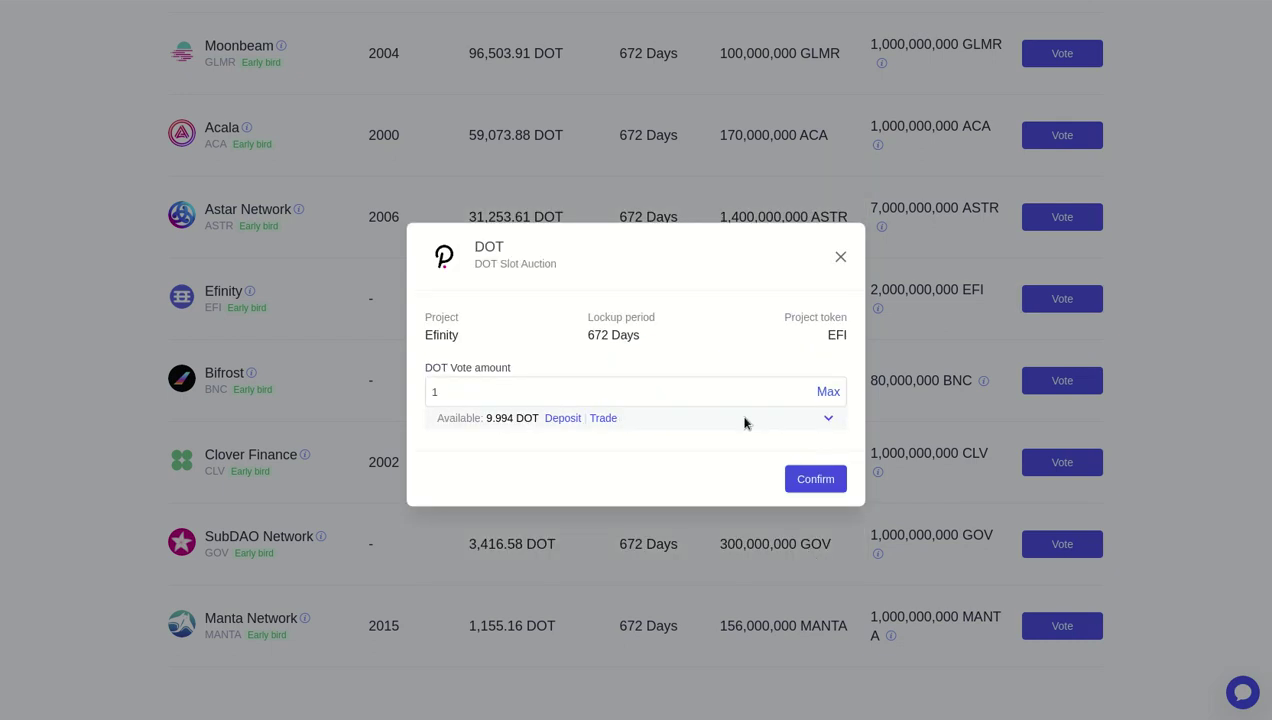
drag(451, 395, 418, 399)
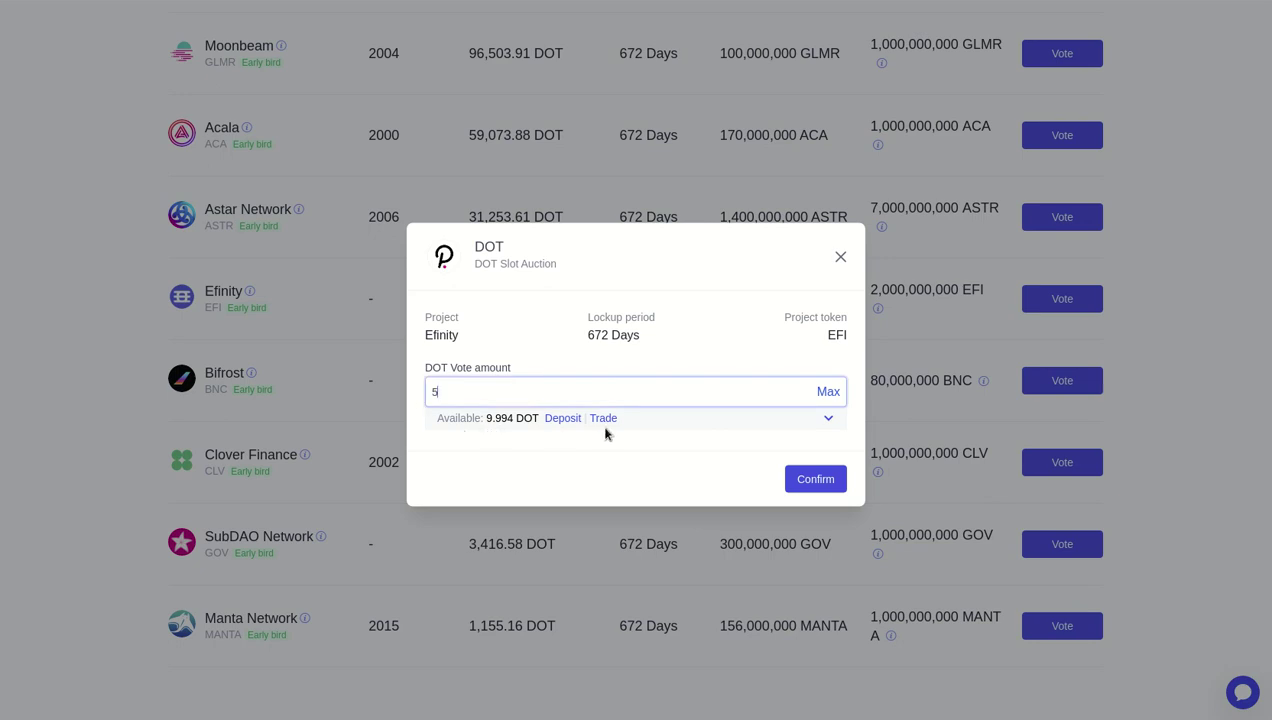
click(841, 258)
scroll(85, 369, up, 7)
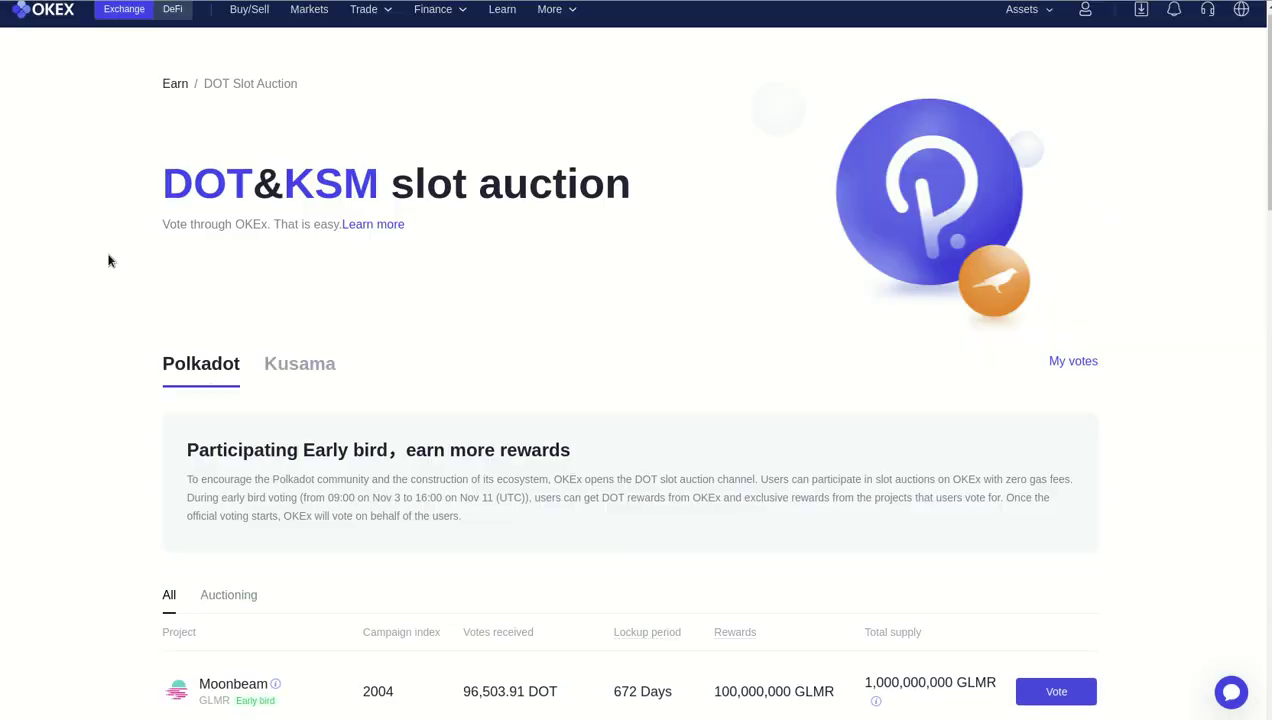
mouse_move(386, 12)
click(432, 68)
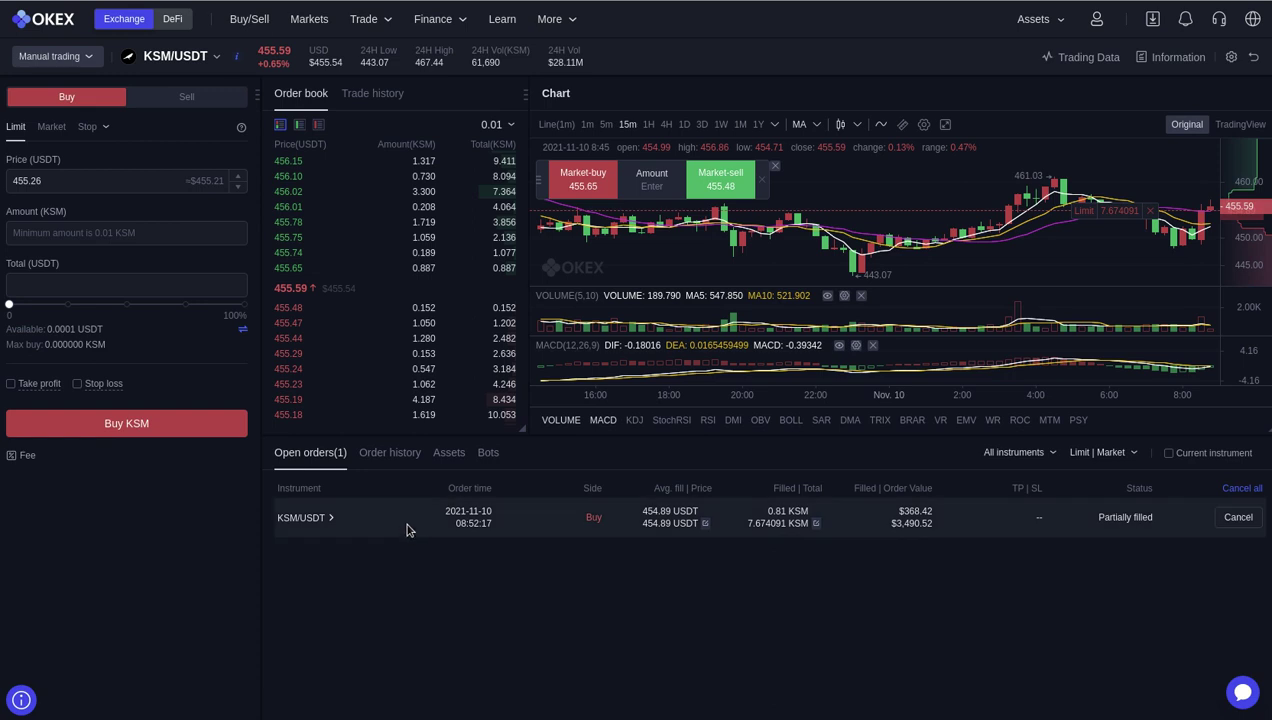
Cancel the partially filled KSM order and switch trading to DOT/USDT
click(1240, 517)
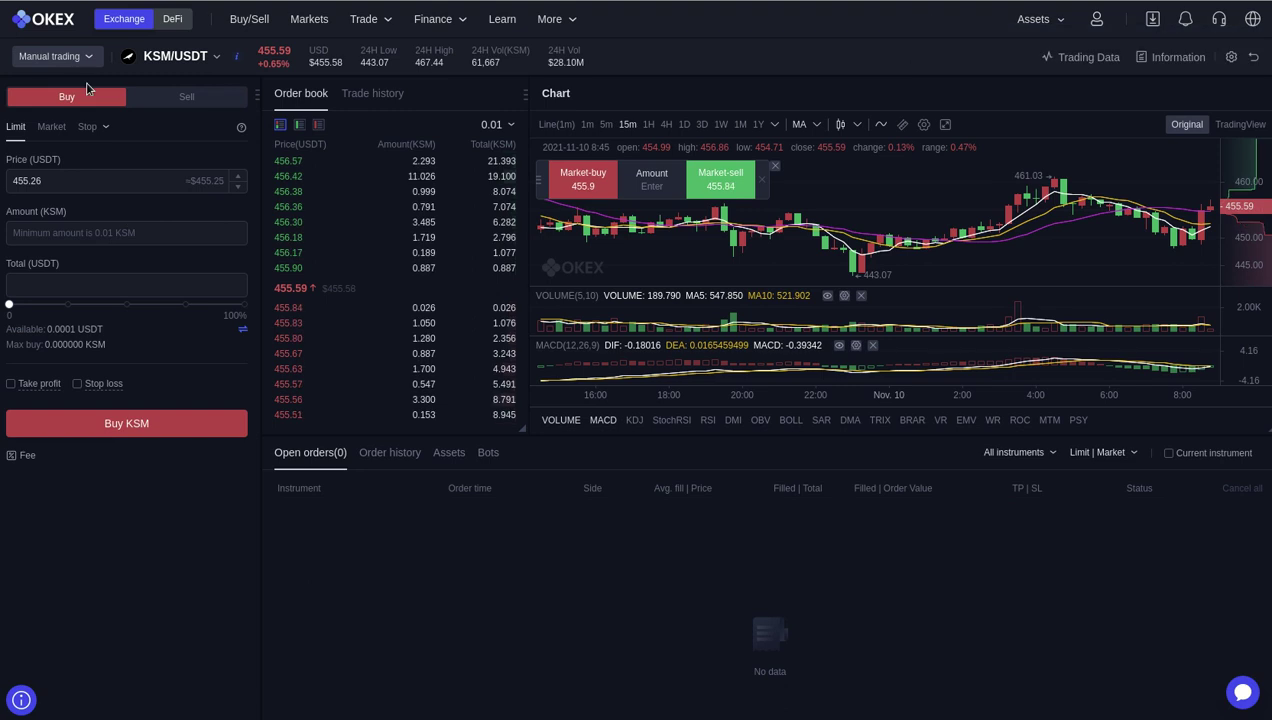
click(87, 126)
click(175, 56)
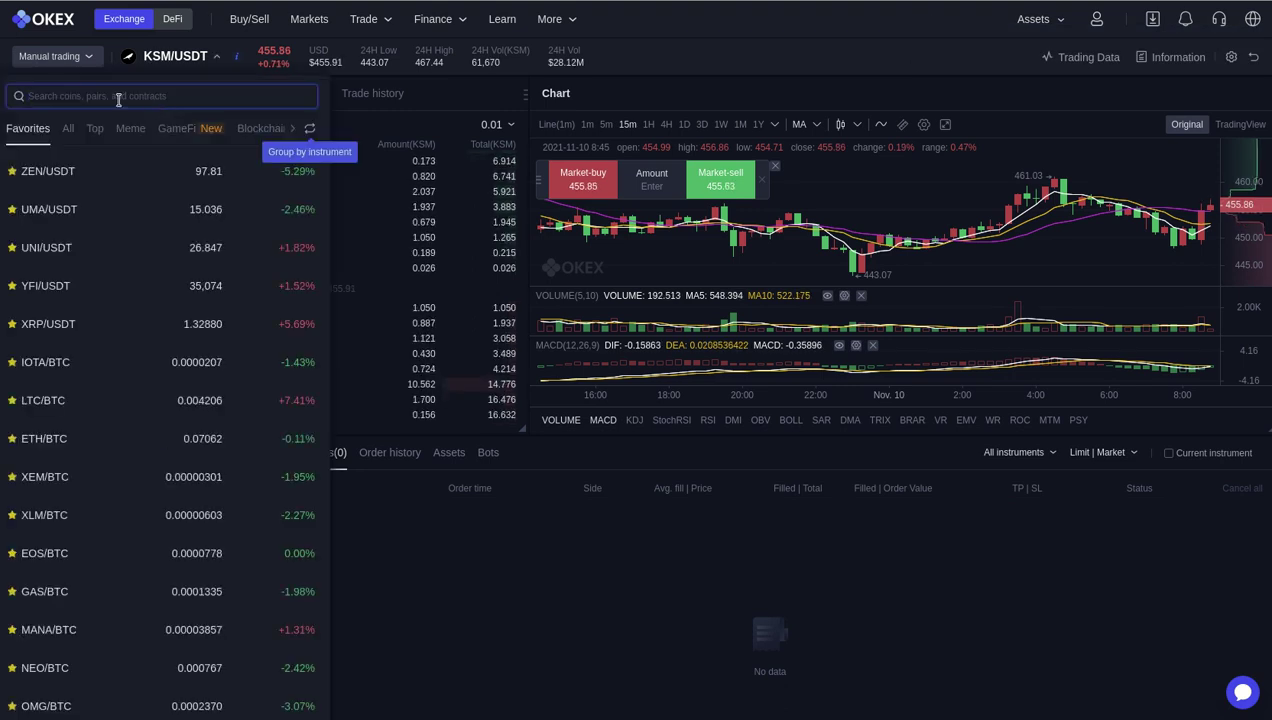
text(DOT)
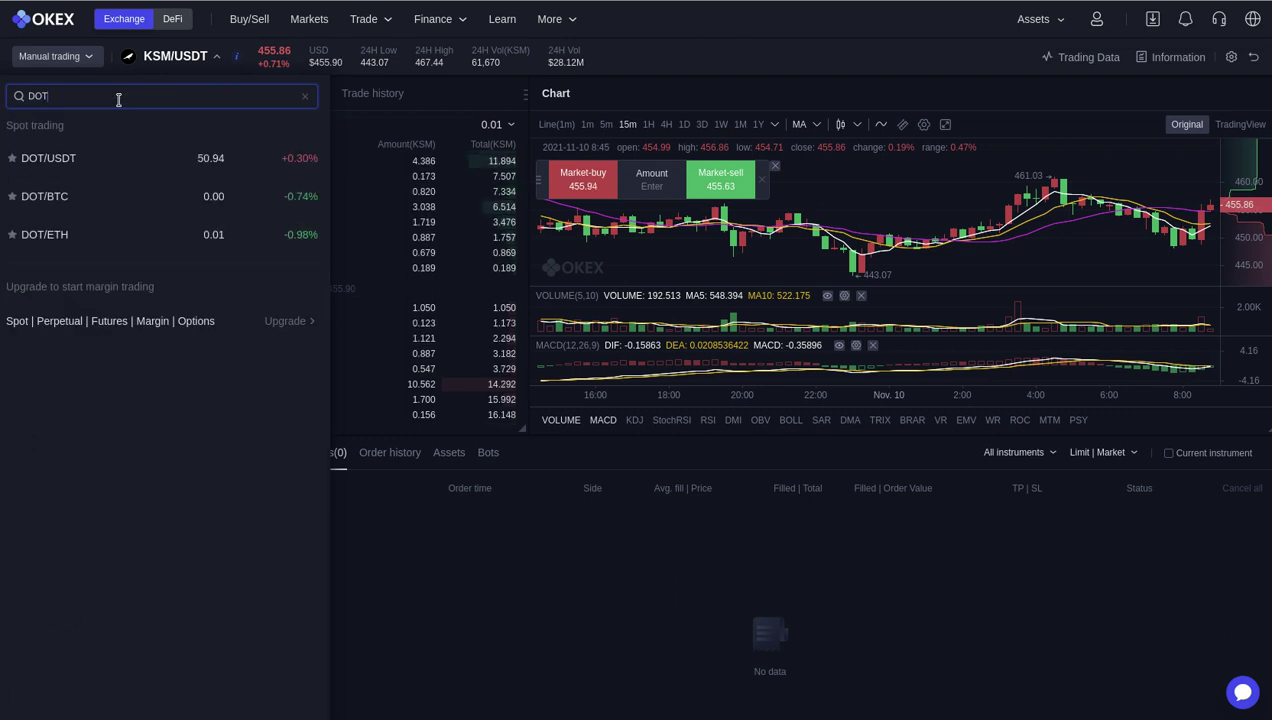
click(13, 159)
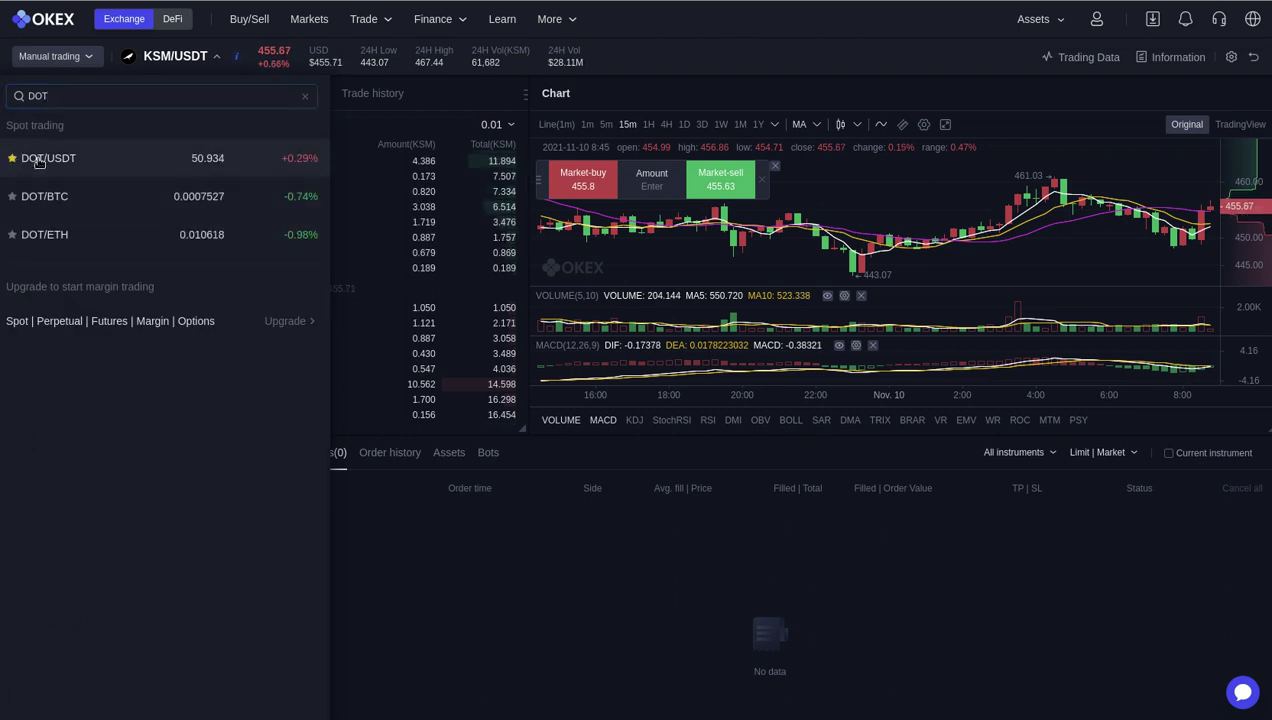
click(62, 163)
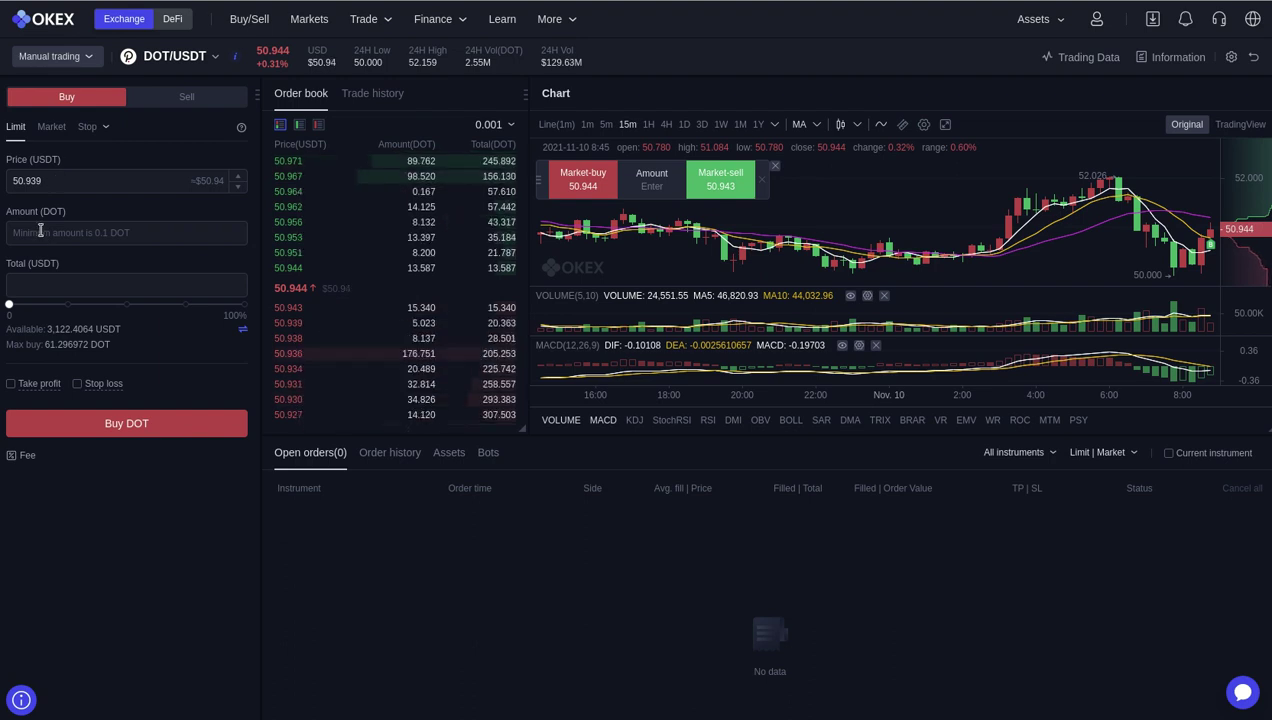
Place a 0.5 DOT limit buy at 50.939 USDT, then cancel it
text(0.5)
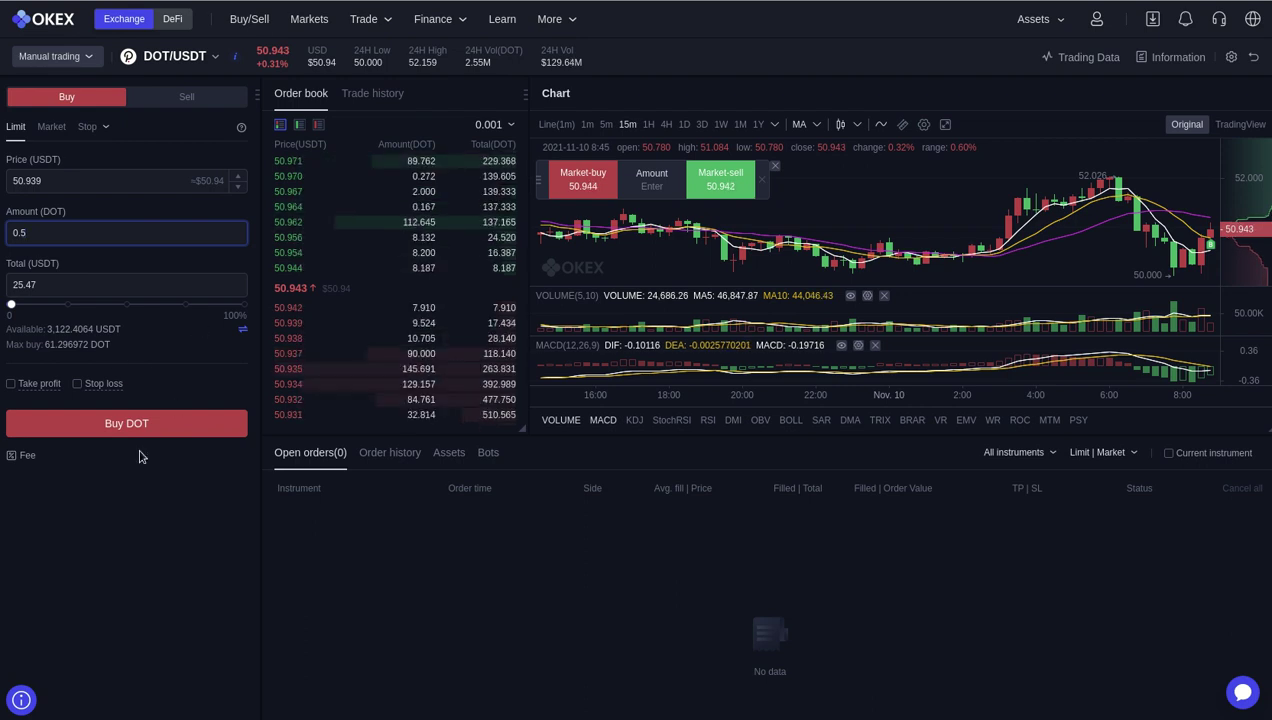
click(123, 424)
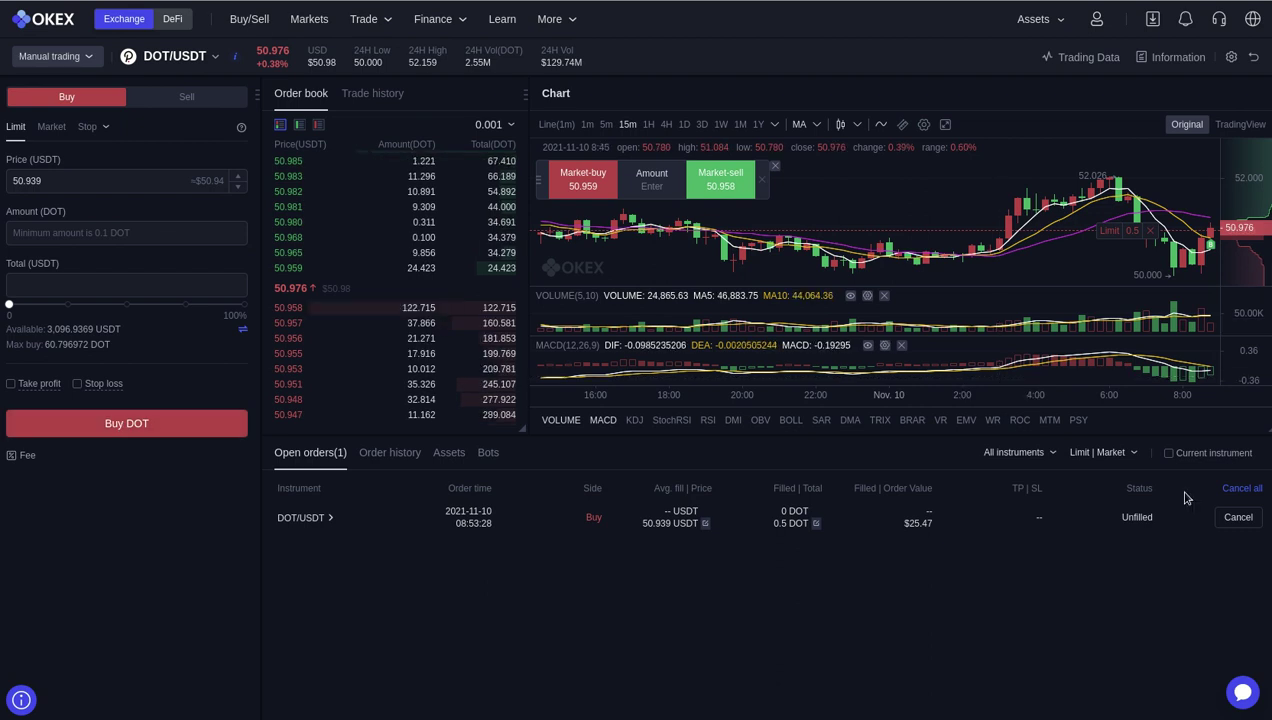
click(1238, 517)
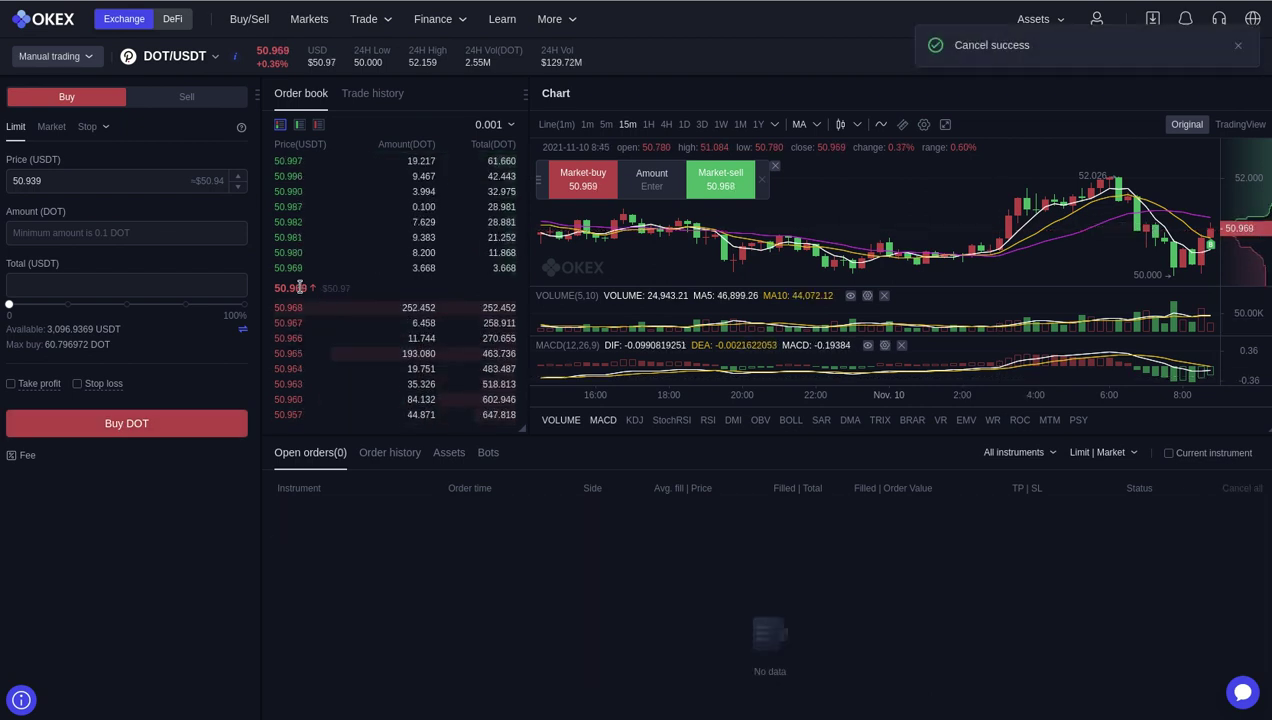
Market-buy 30 USDT worth of DOT, then return to limit orders
click(52, 127)
click(63, 234)
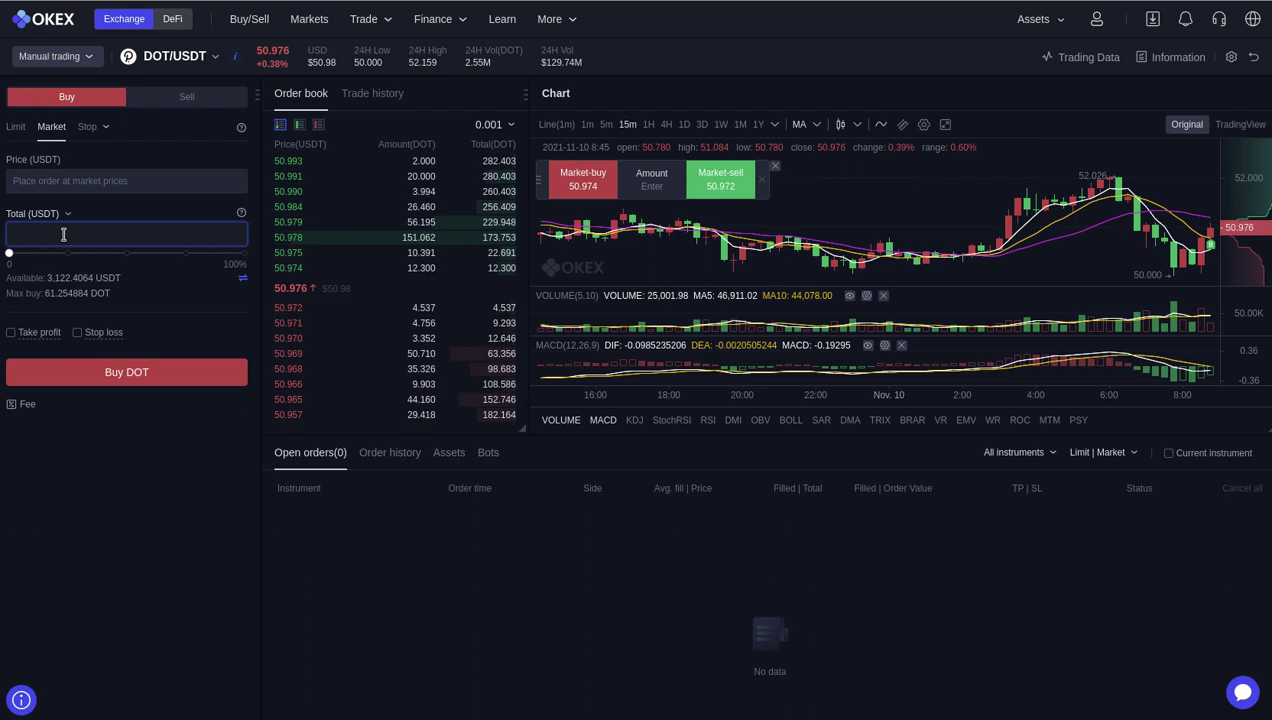
text(30)
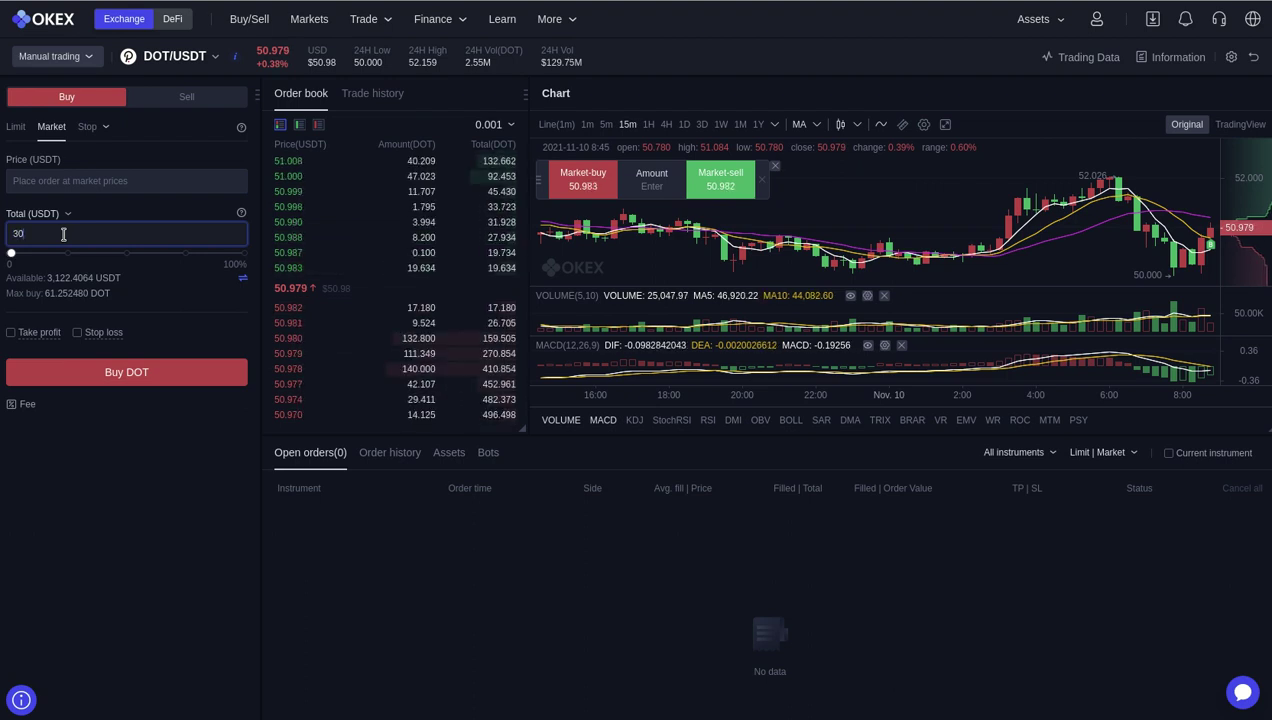
click(116, 374)
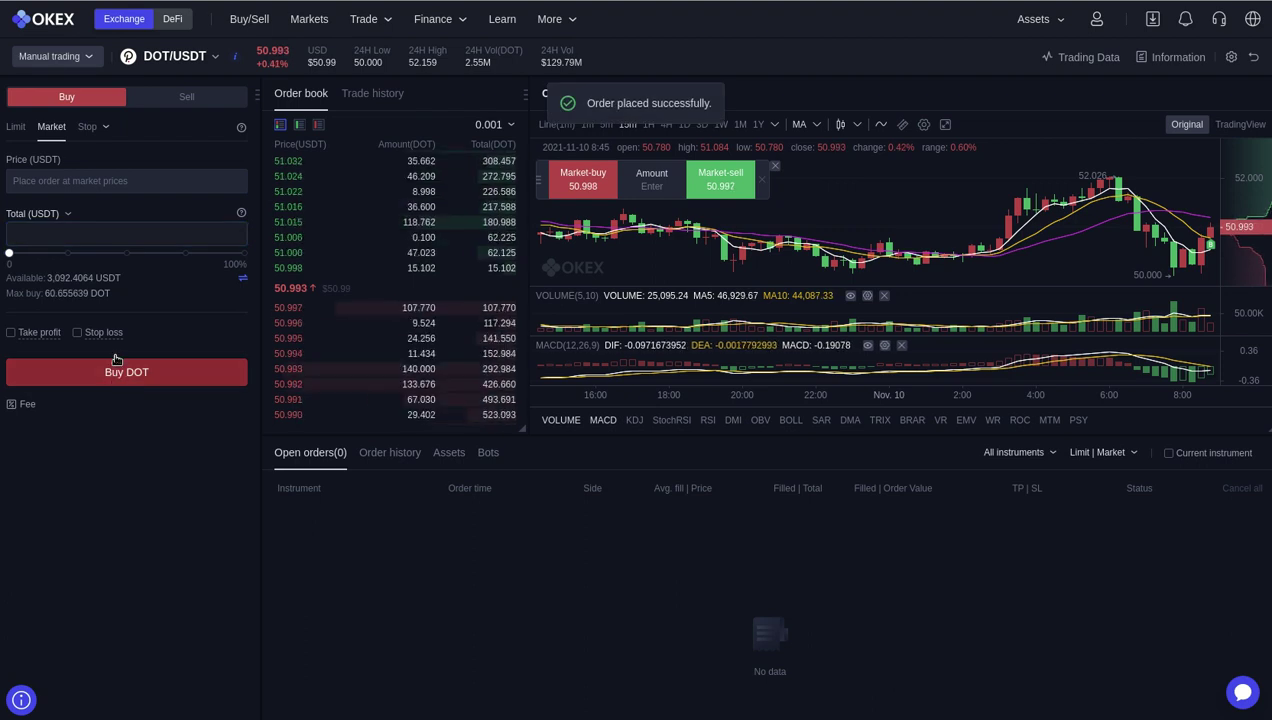
click(16, 127)
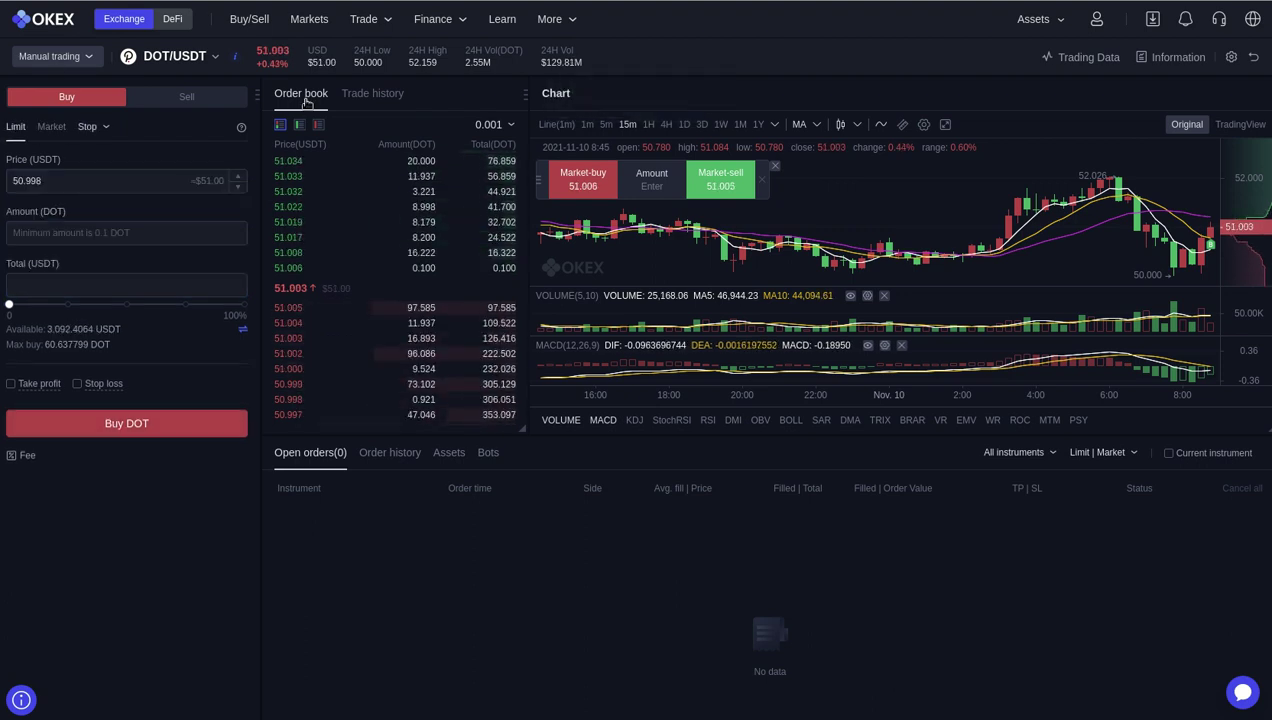
Check My assets, then return to Basic Trading and open the trading pair list
mouse_move(1031, 19)
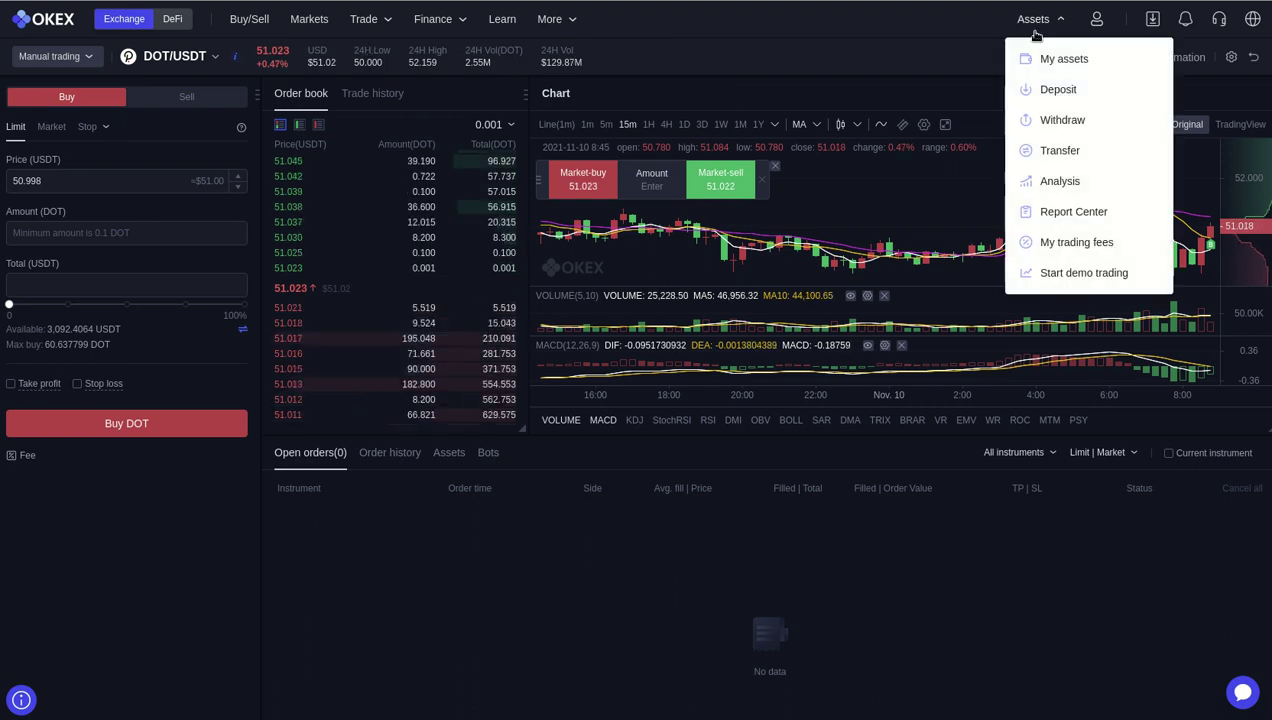
click(1066, 62)
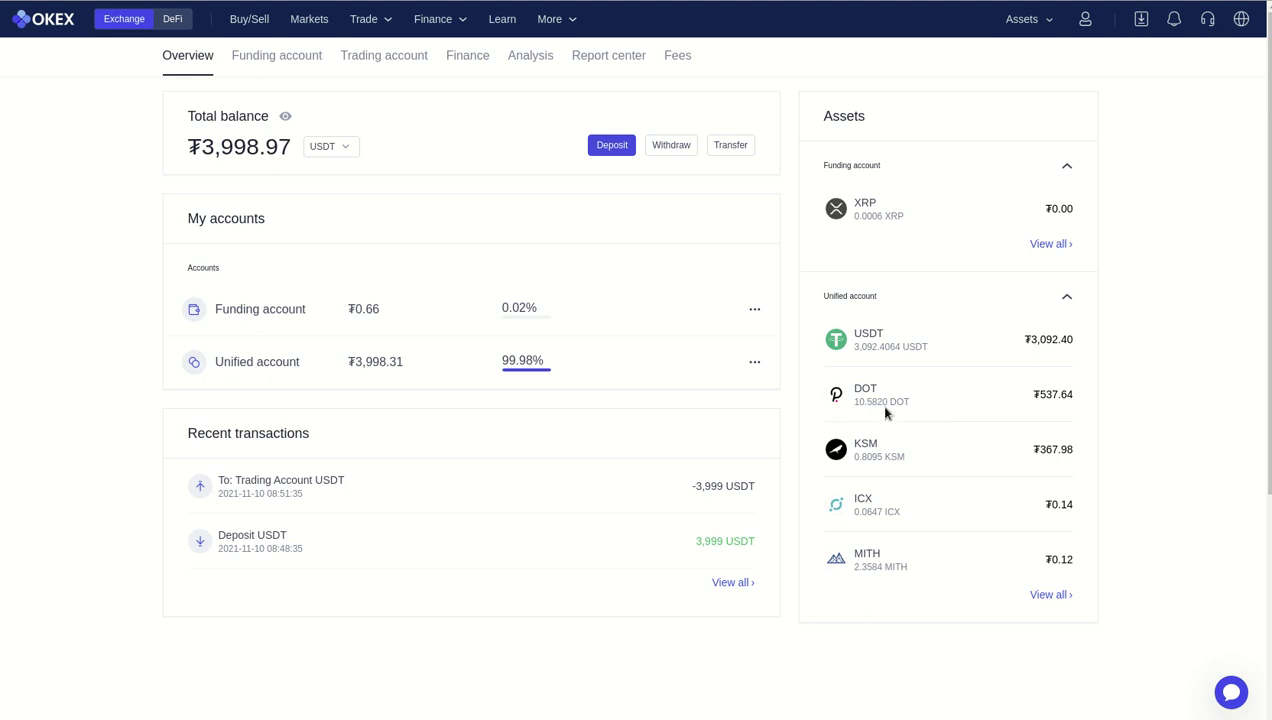
mouse_move(378, 22)
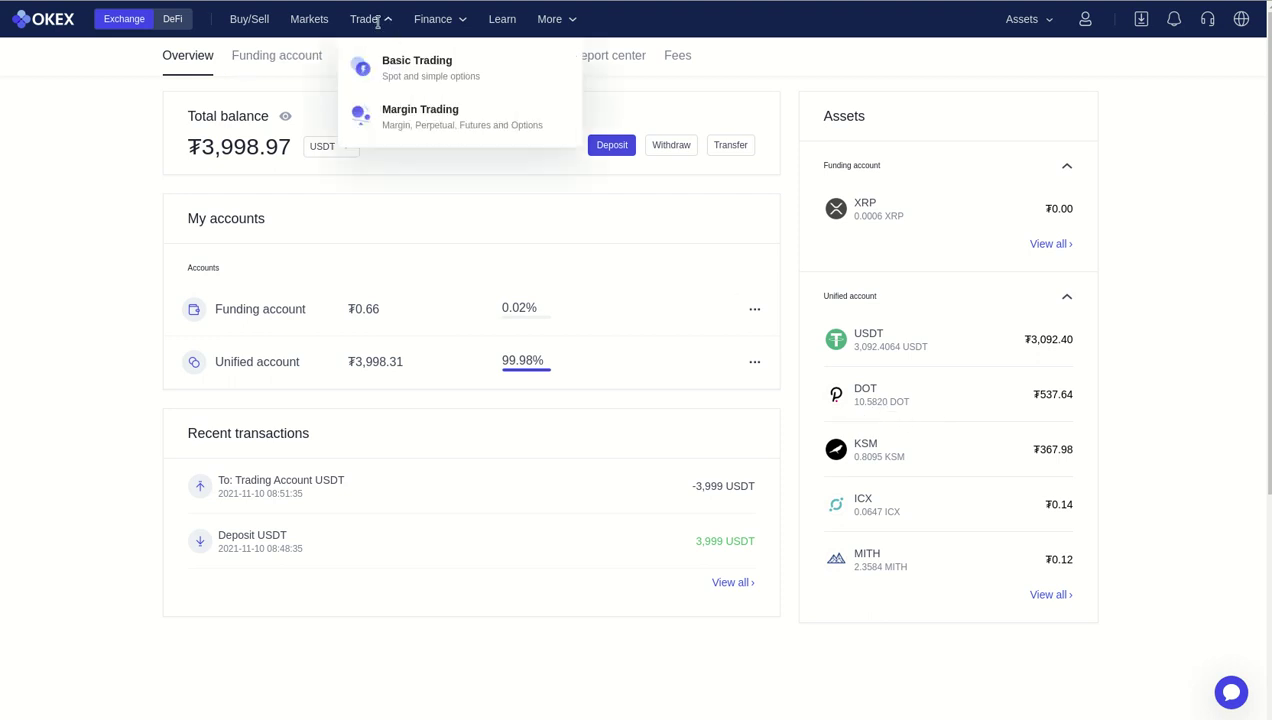
click(421, 70)
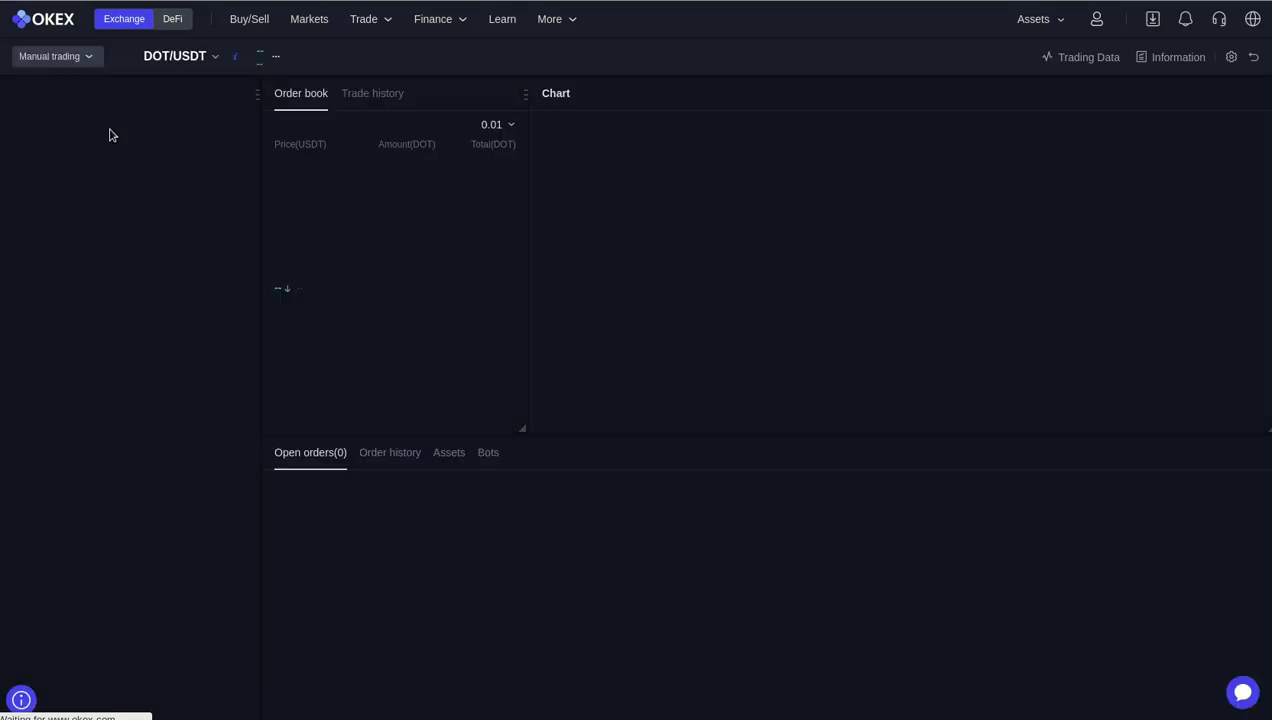
click(168, 56)
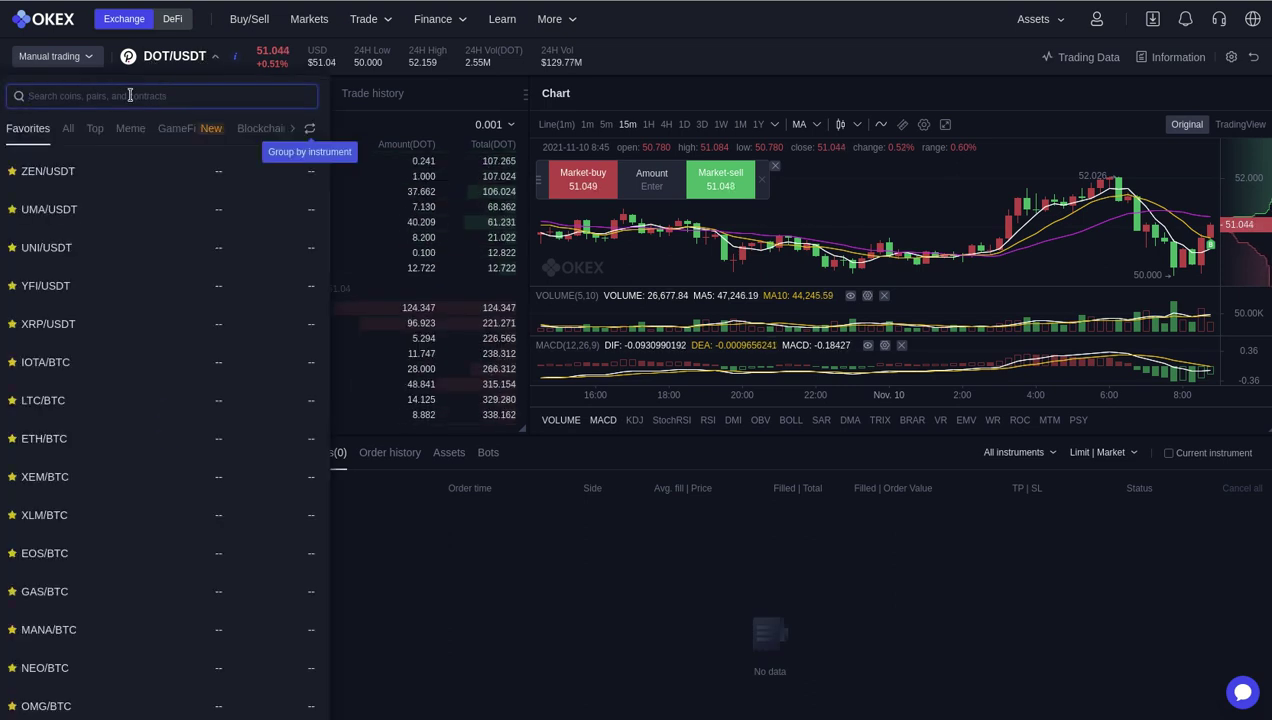
Search KSM, favourite KSM/USDT and place a full-balance limit buy of 6.775352 KSM at 456.42
text(KSM)
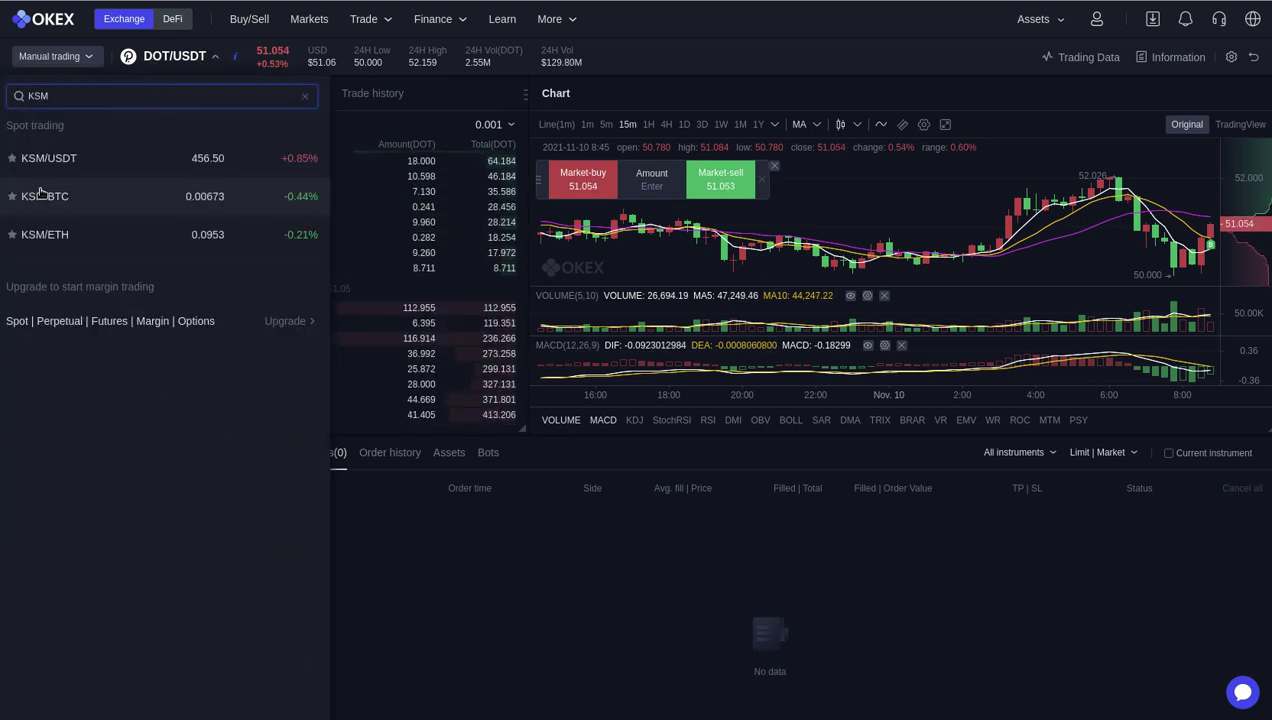
click(12, 158)
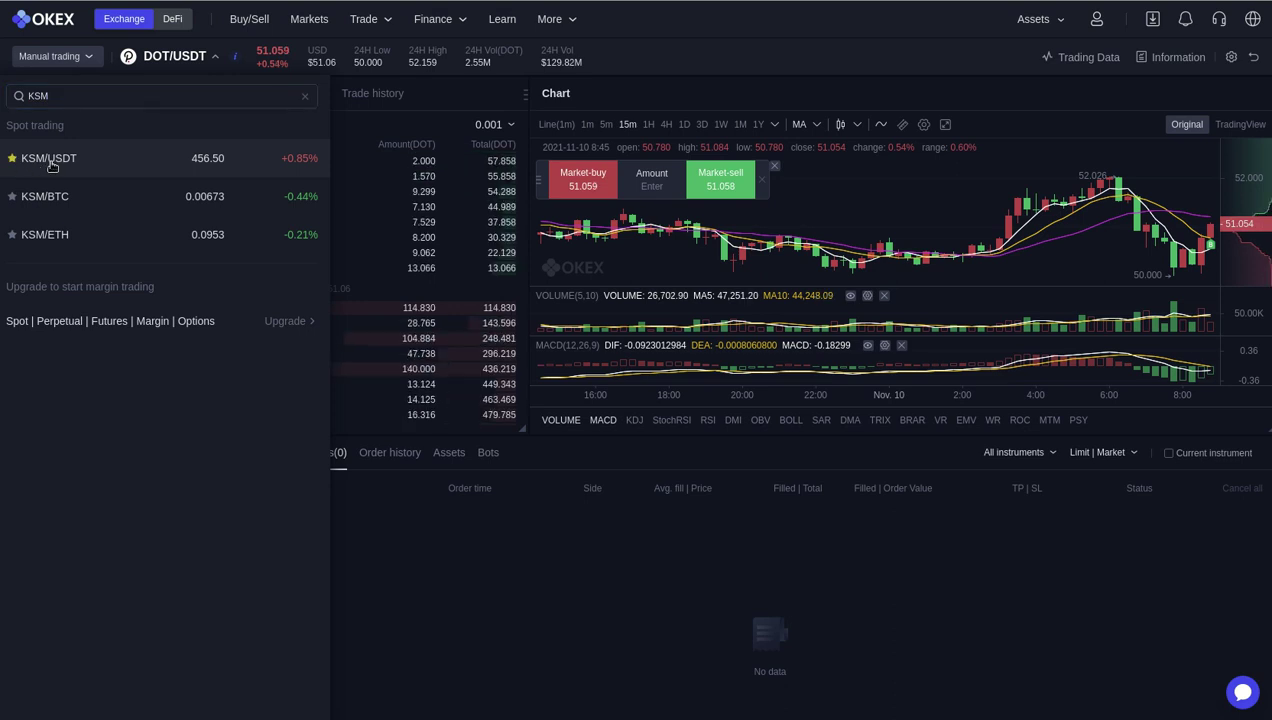
click(50, 160)
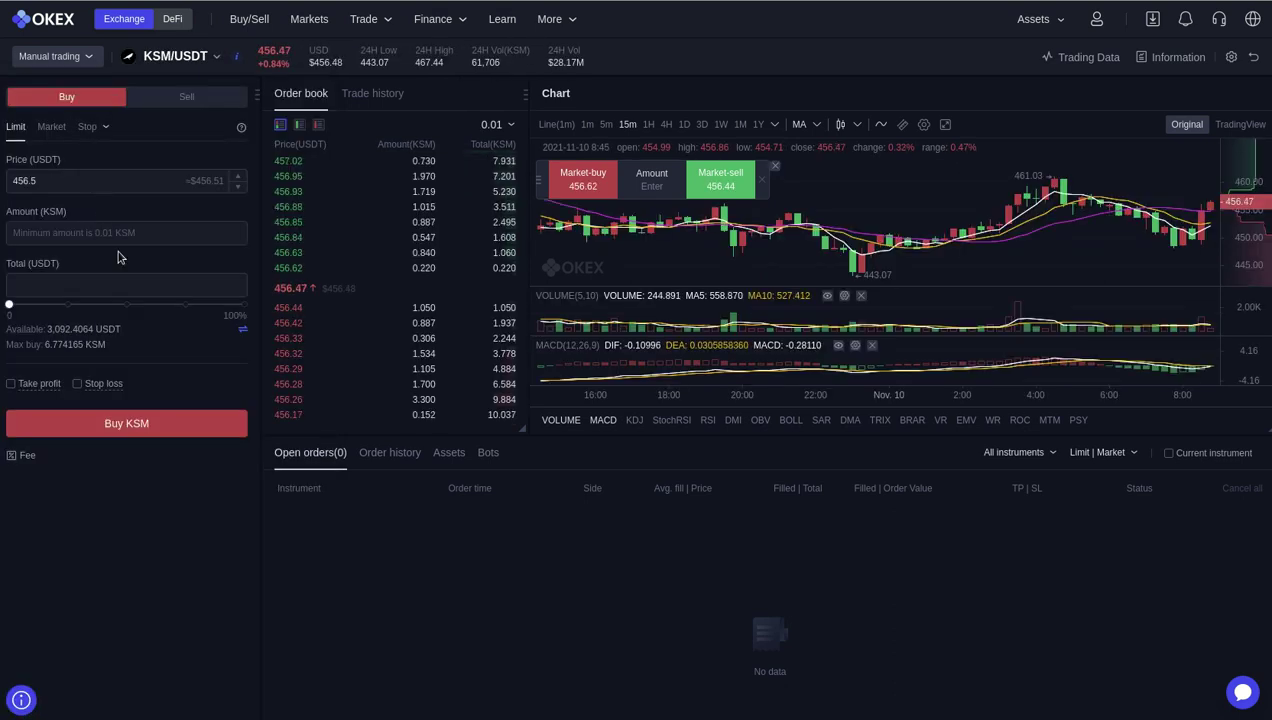
click(321, 309)
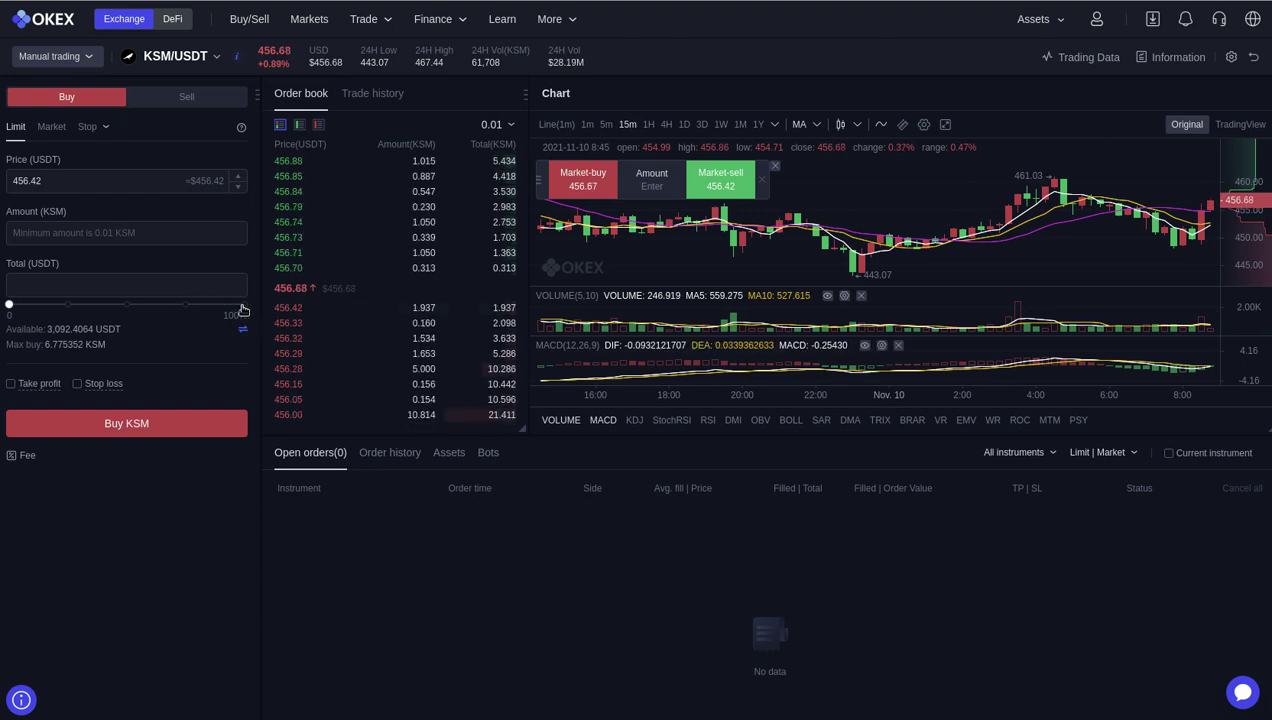
click(242, 305)
click(124, 428)
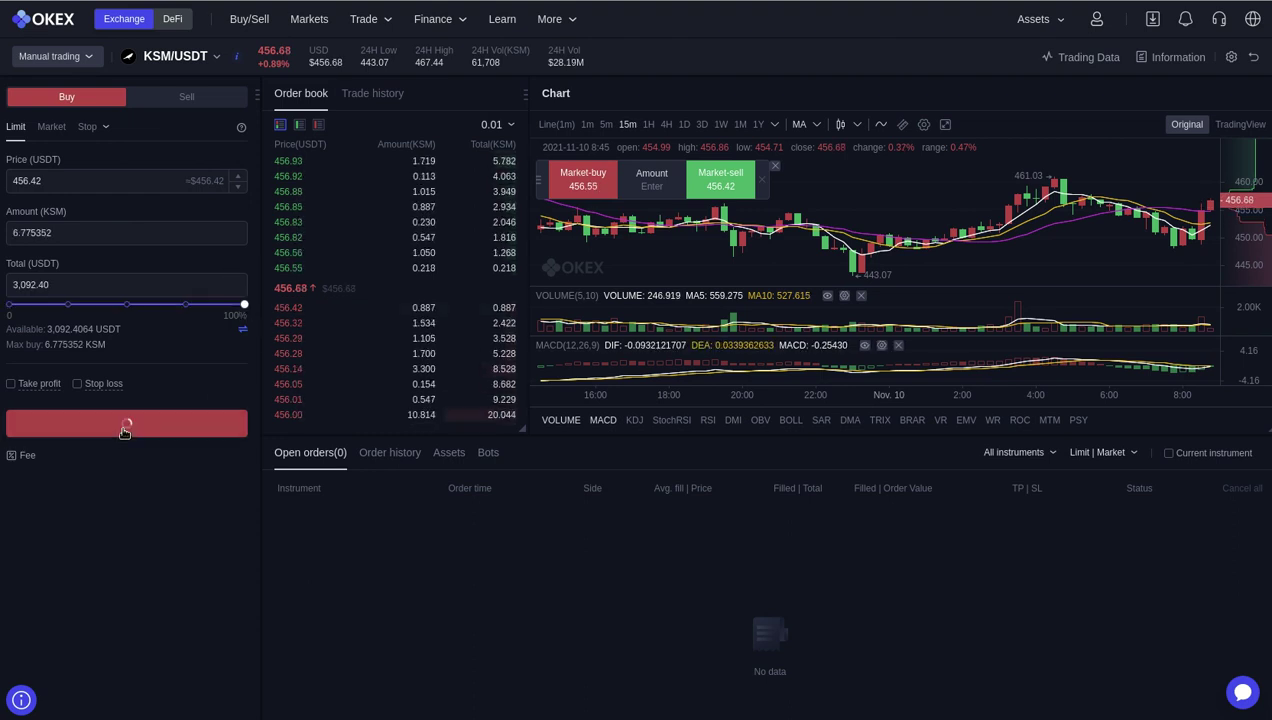
mouse_move(440, 22)
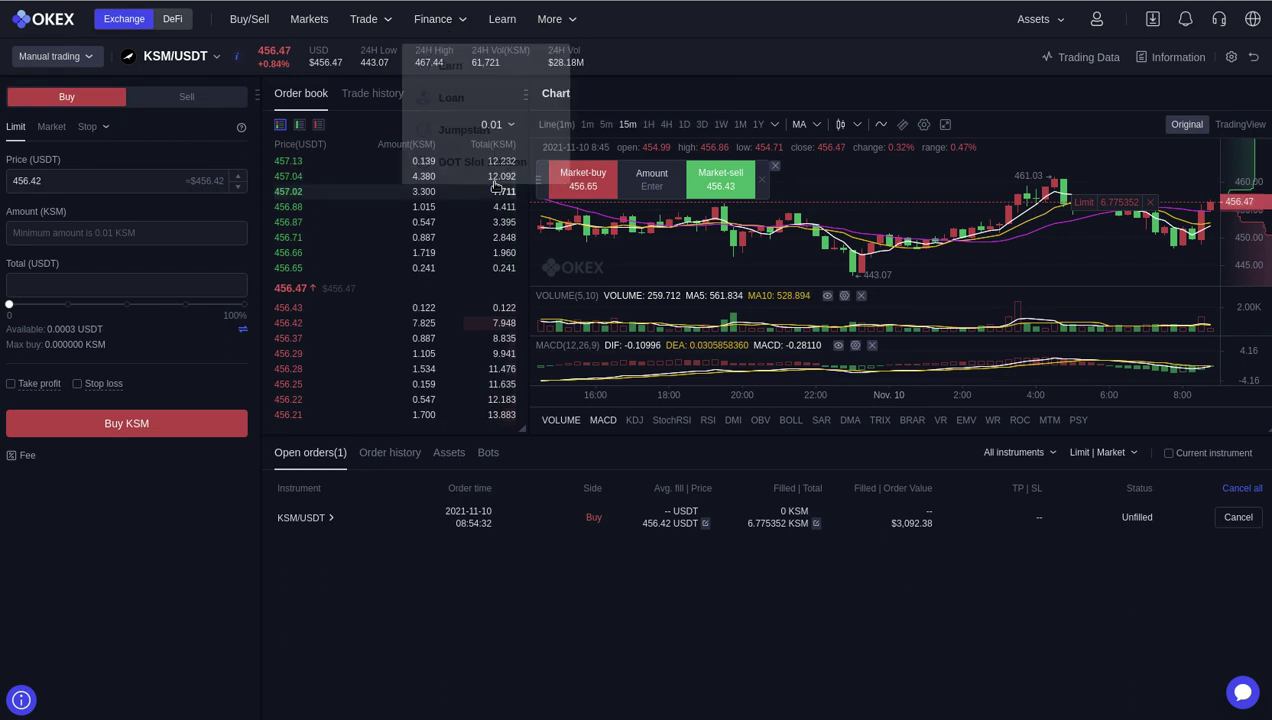
On the DOT Slot Auction page, vote 5 DOT for Efinity
click(460, 158)
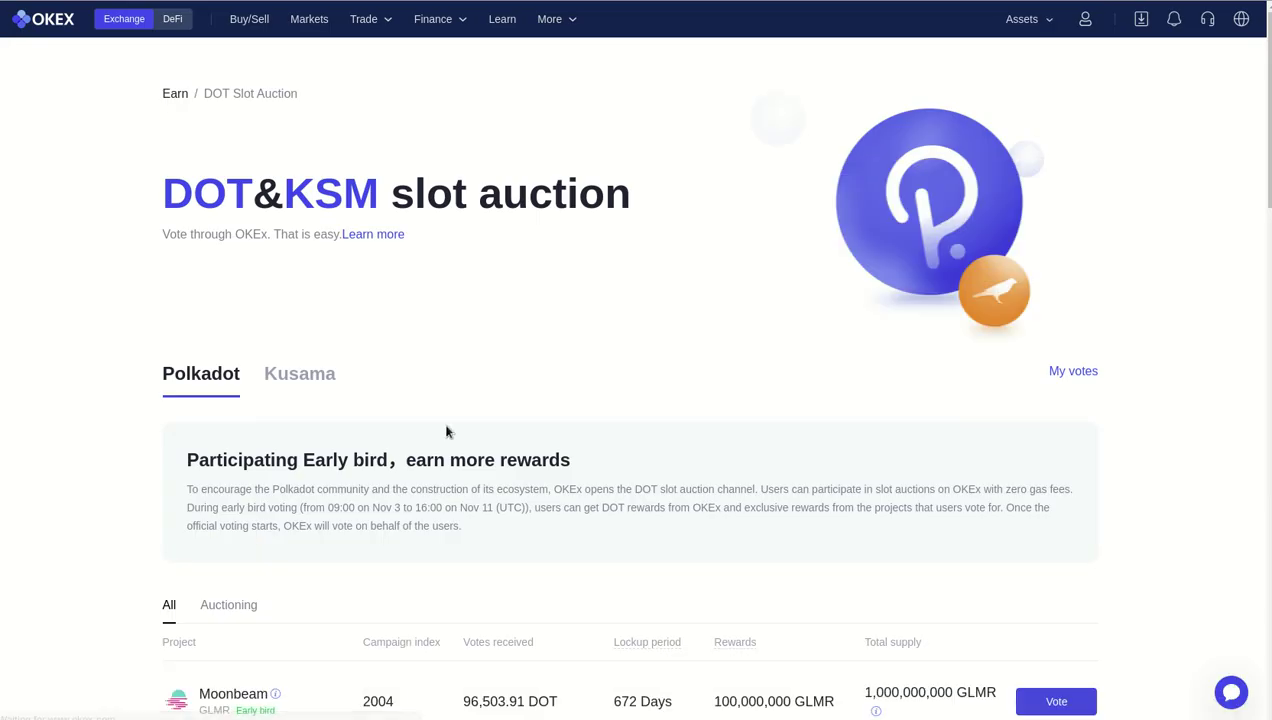
scroll(449, 427, down, 5)
scroll(449, 430, down, 2)
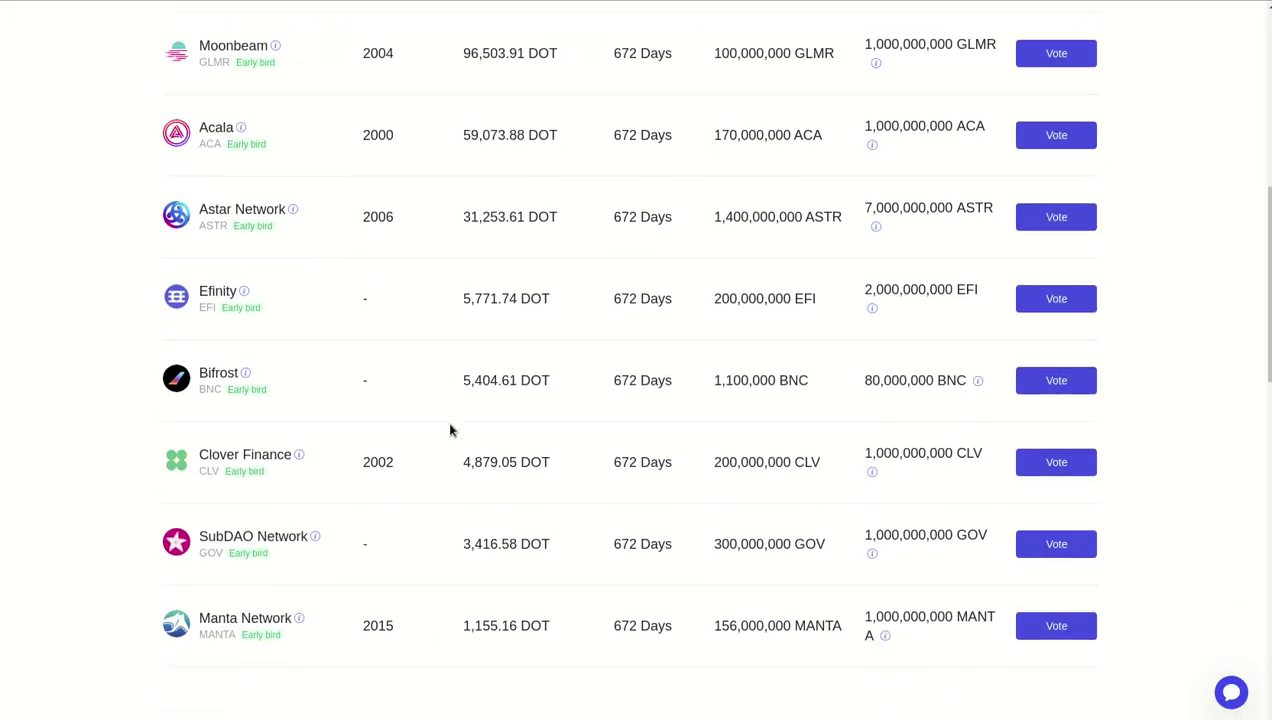
click(1049, 300)
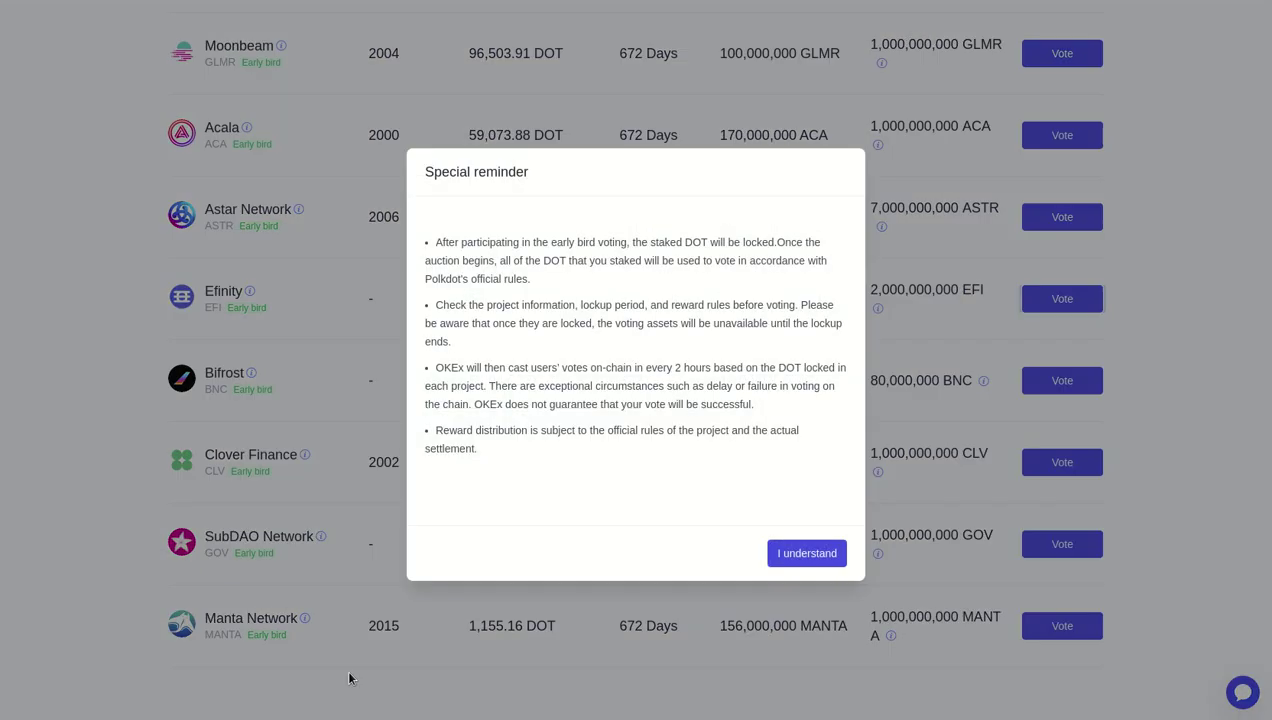
click(785, 556)
drag(468, 392, 410, 390)
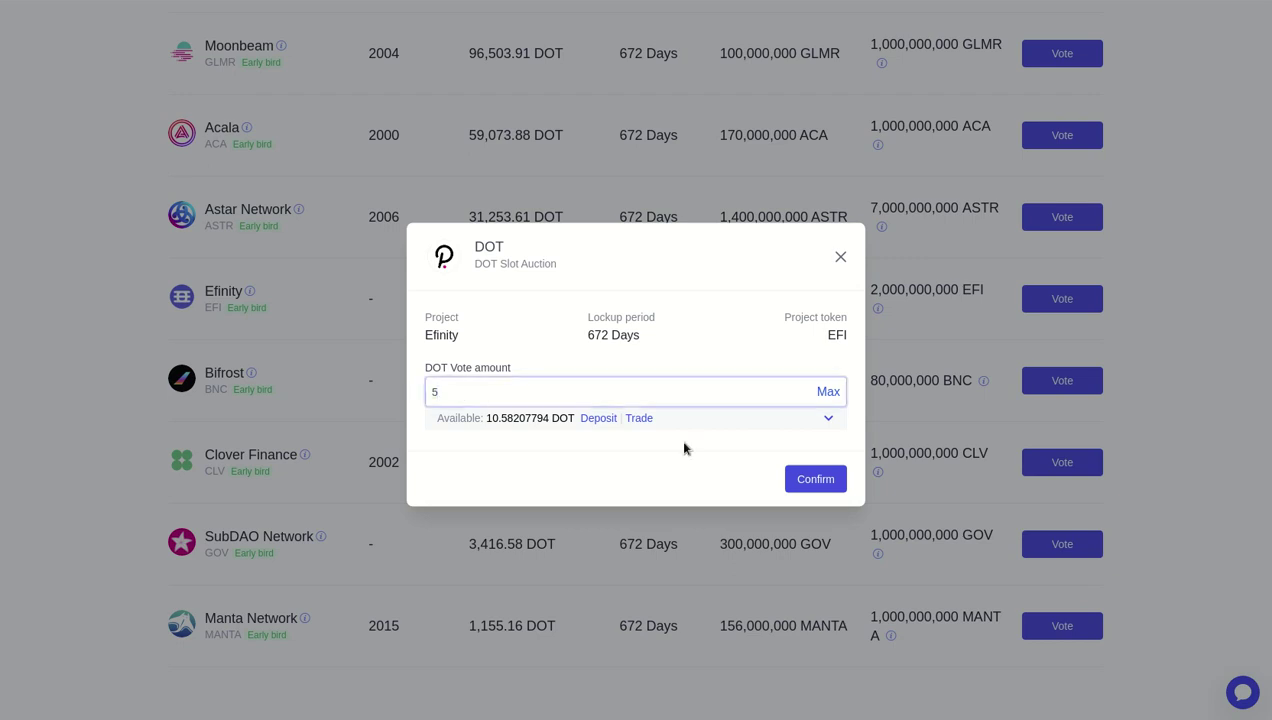
click(824, 486)
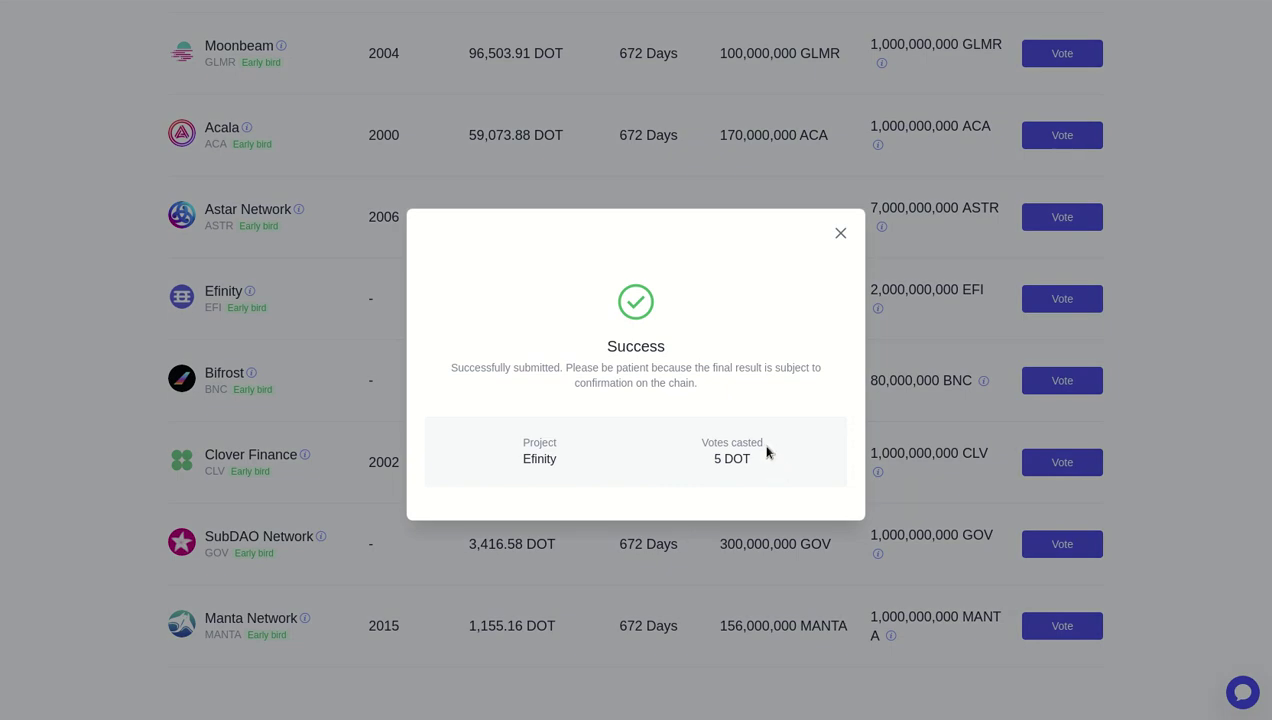
click(837, 234)
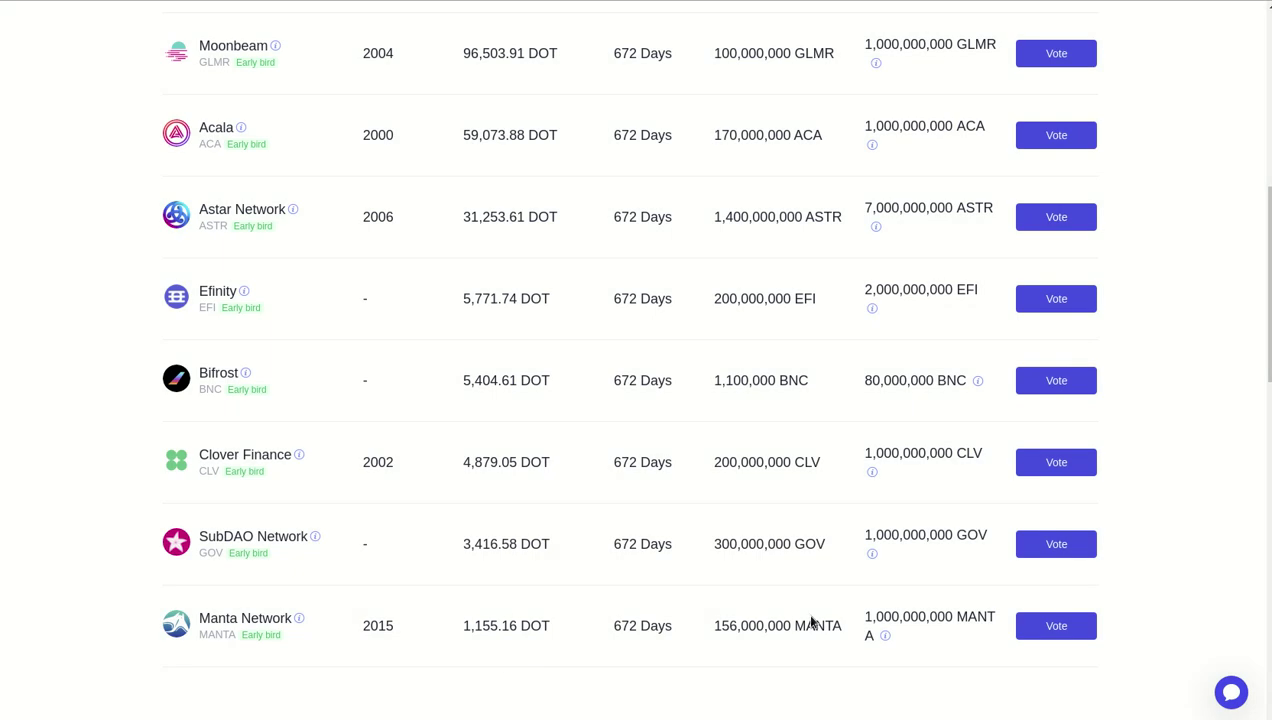
Vote the entire available 5.58207794 DOT for SubDAO Network
click(1062, 548)
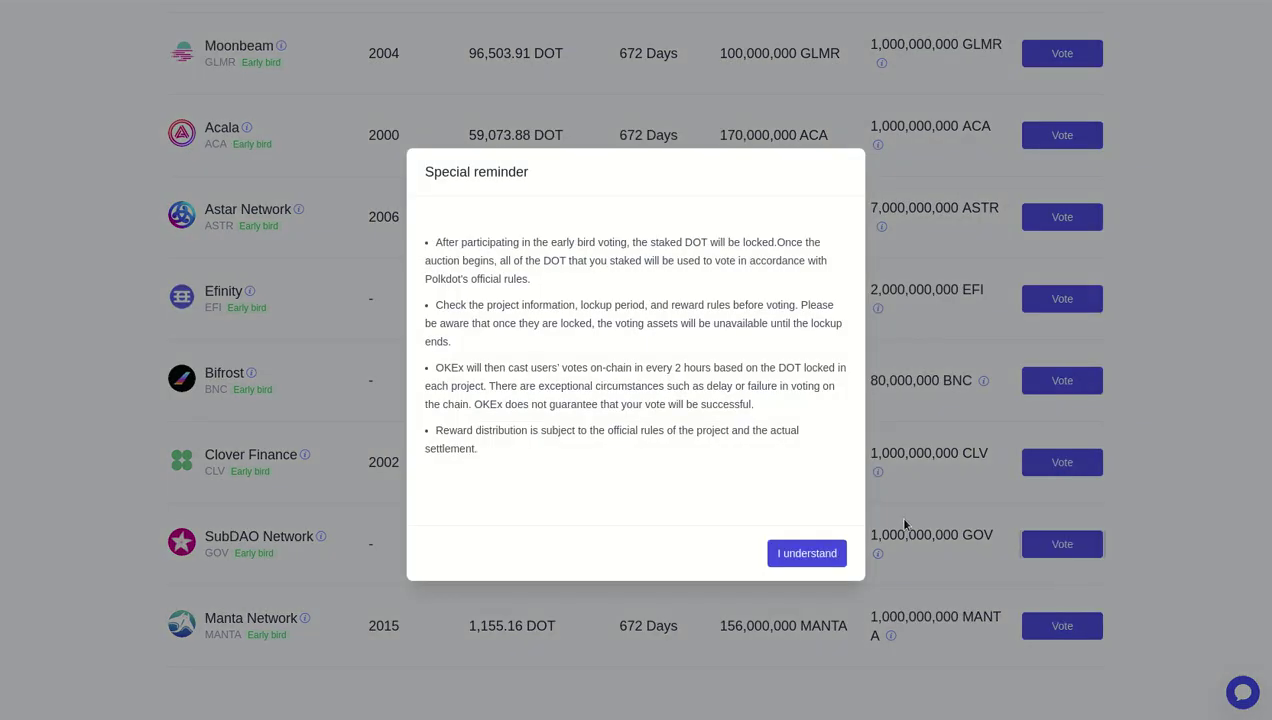
click(822, 555)
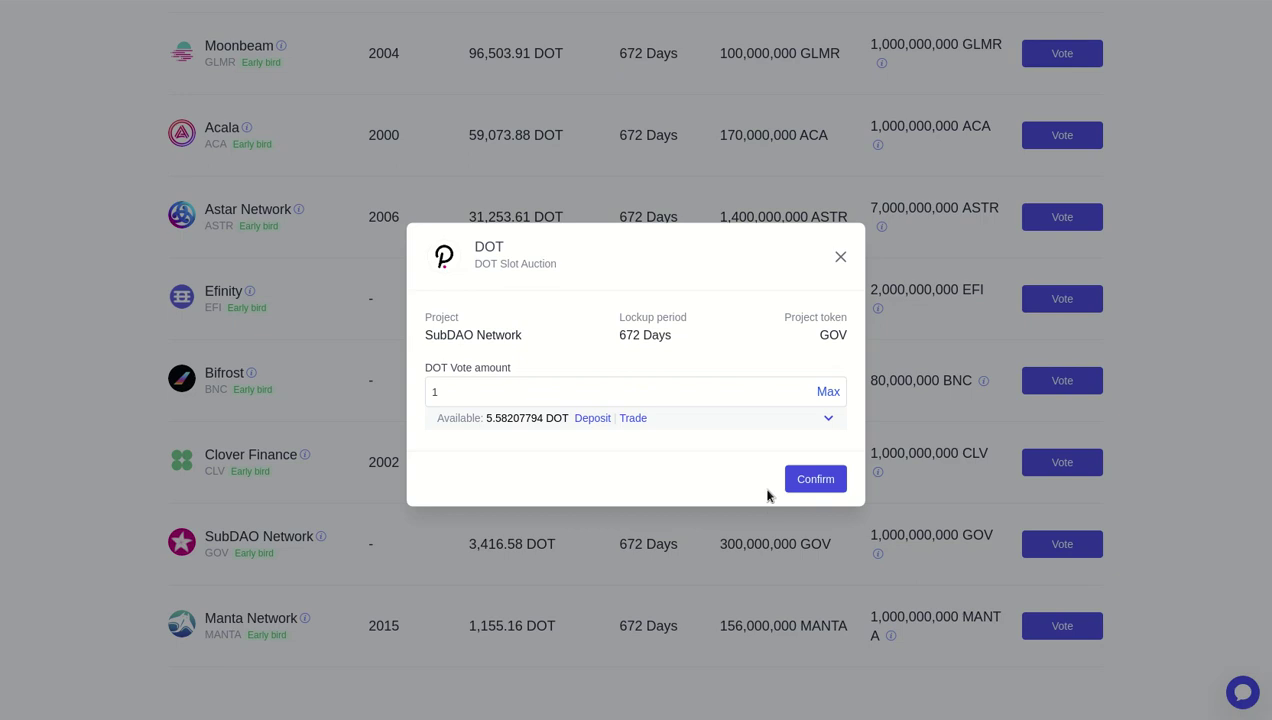
click(828, 392)
click(823, 478)
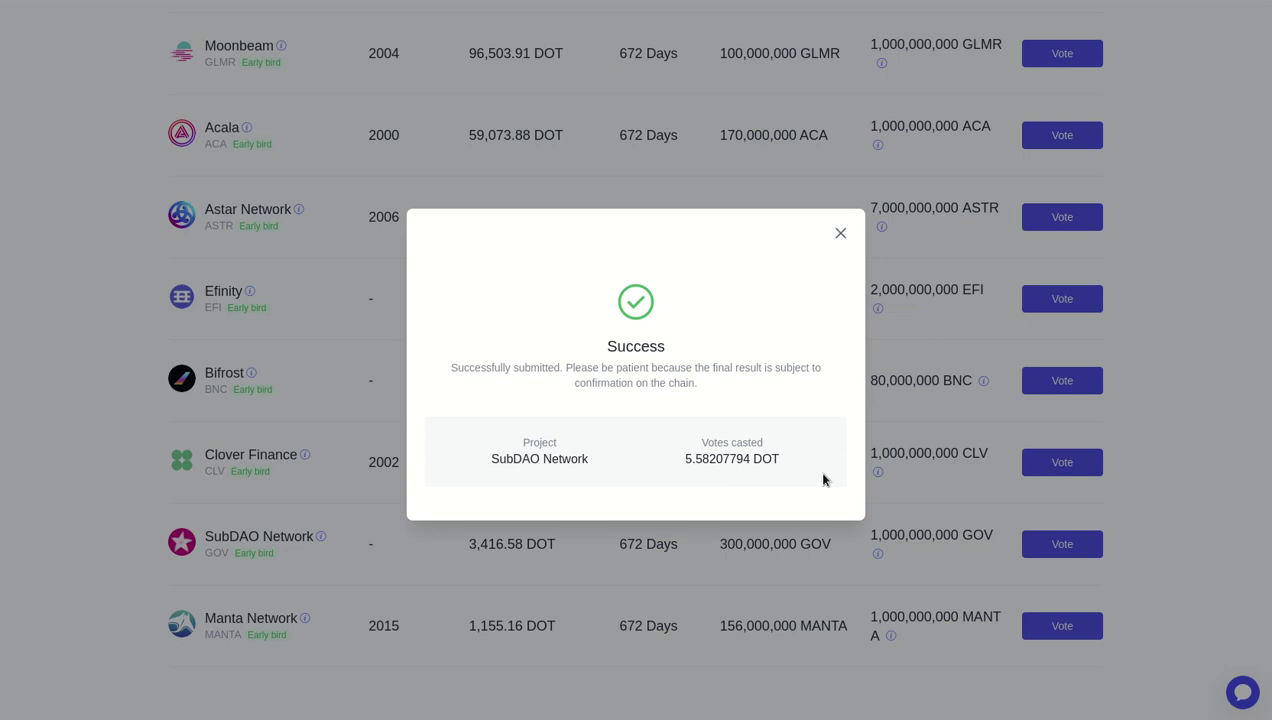
click(841, 233)
Glance at the Kusama slot auctions, then open My assets and highlight the 4.0552 KSM balance
scroll(1120, 304, up, 4)
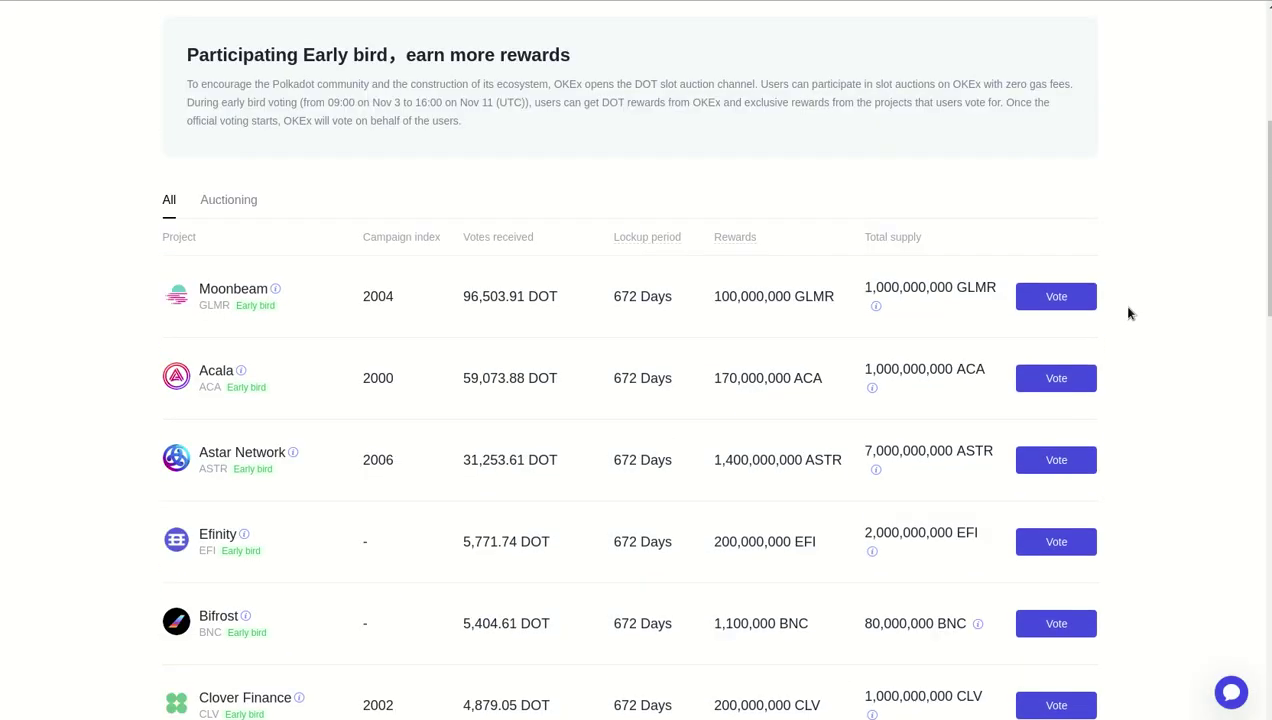
scroll(1120, 304, up, 2)
click(310, 294)
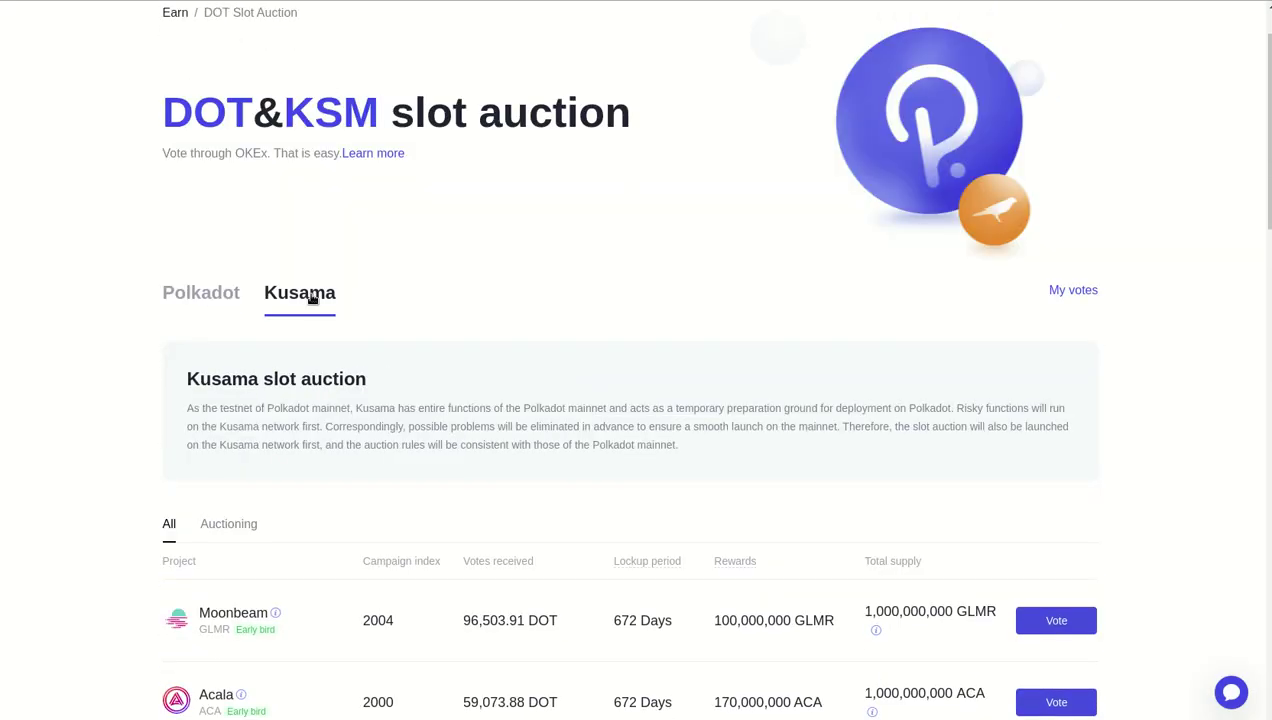
scroll(593, 300, down, 5)
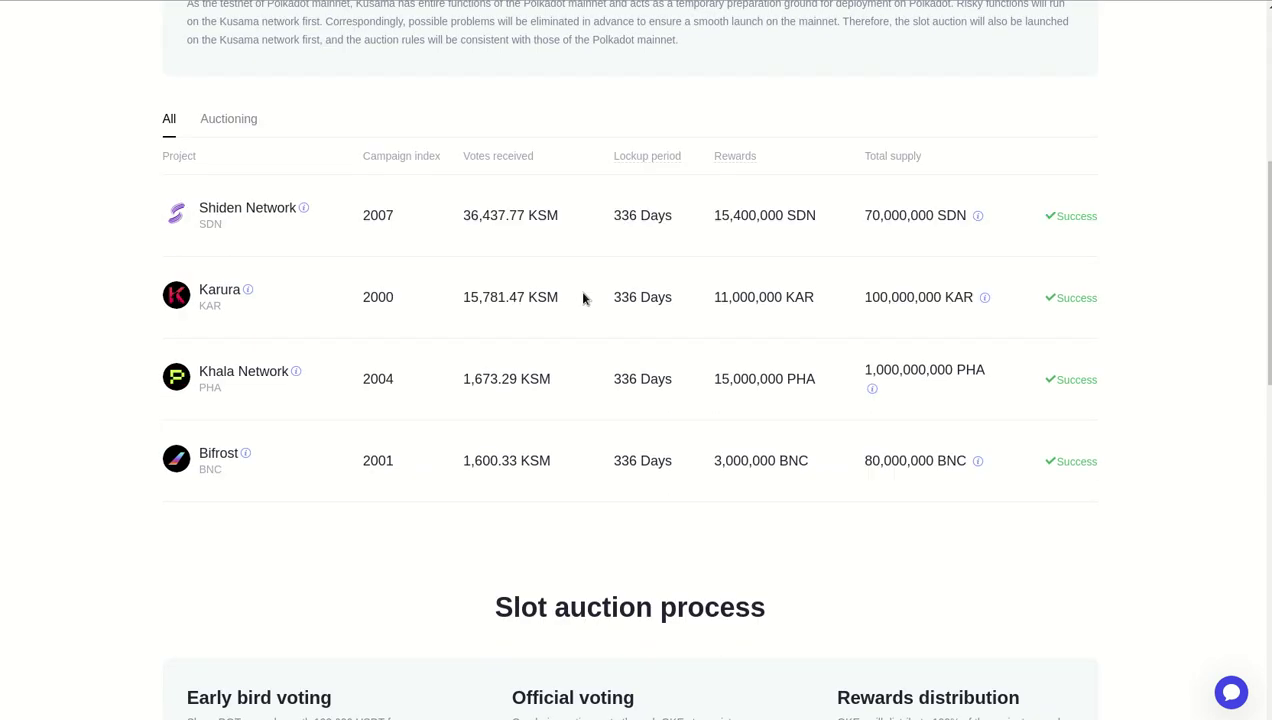
scroll(1210, 295, up, 6)
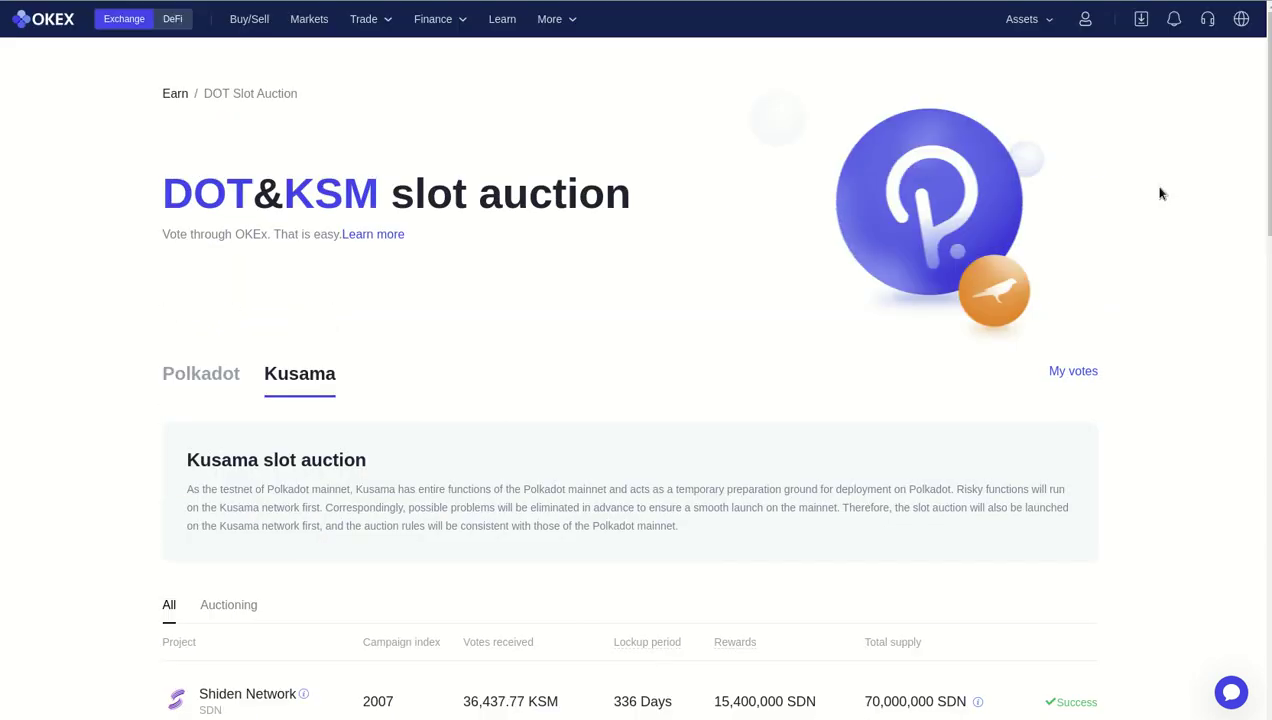
mouse_move(1039, 40)
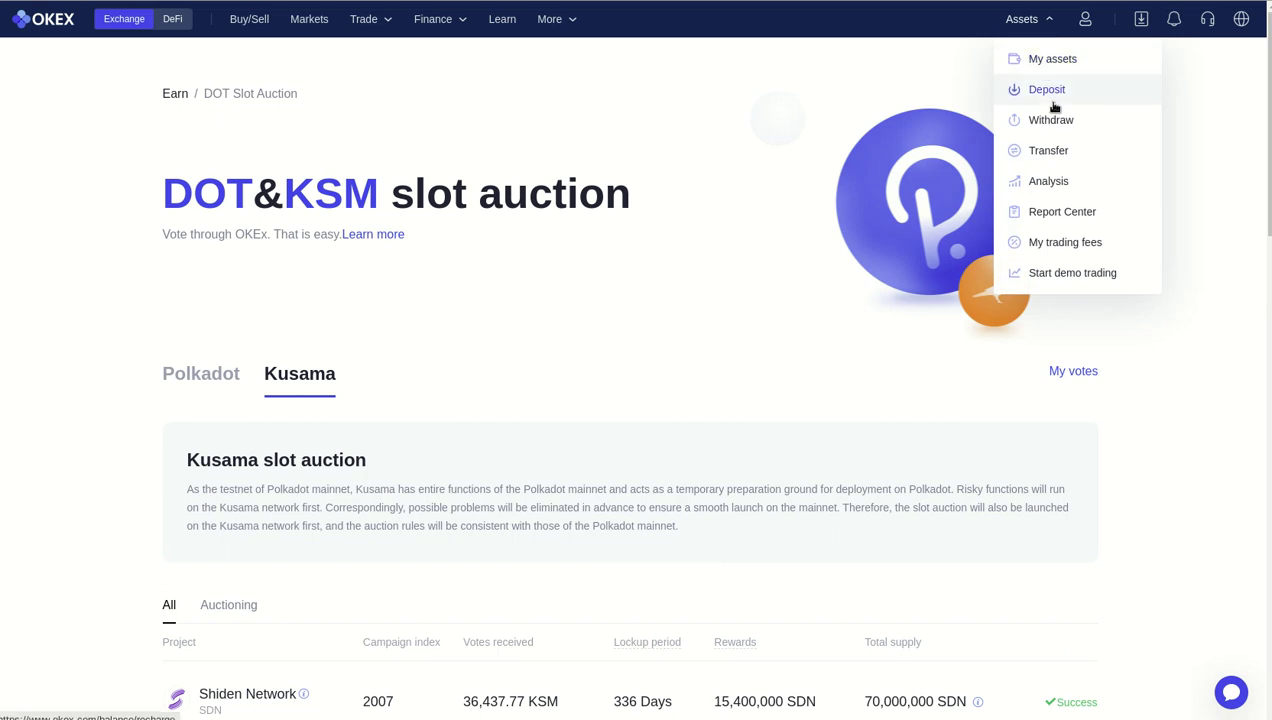
click(1050, 62)
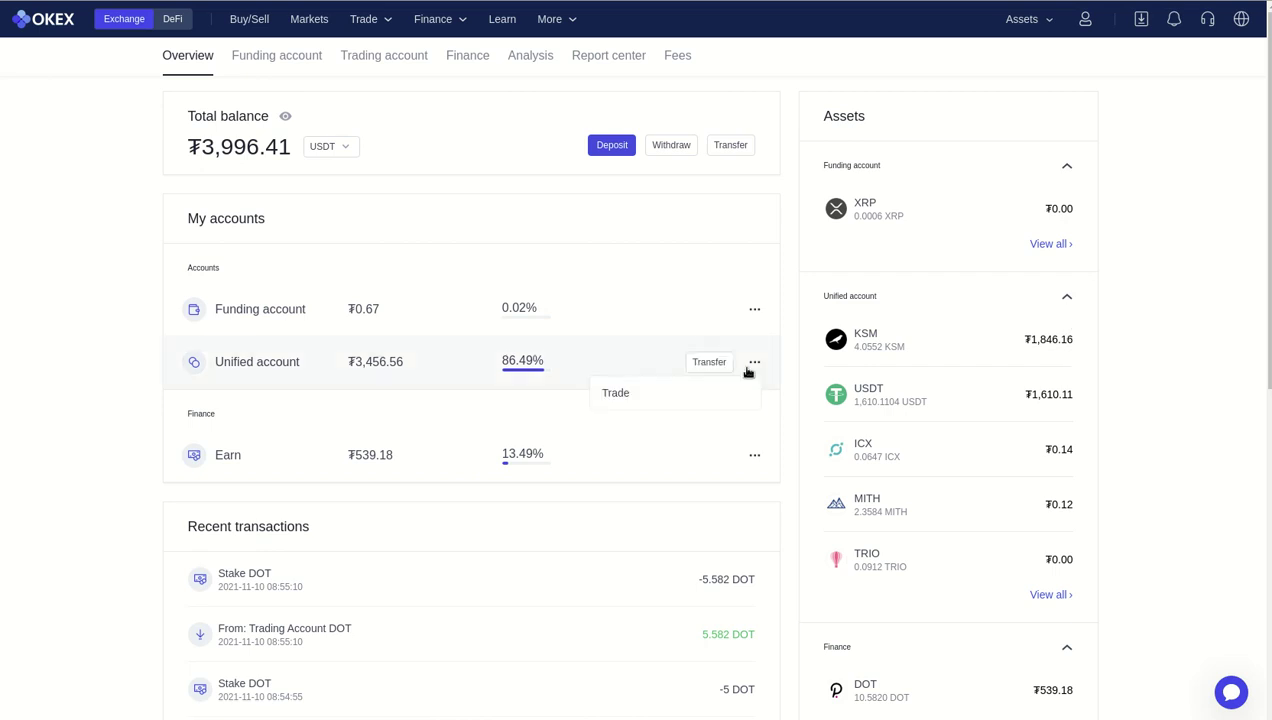
drag(914, 346, 836, 336)
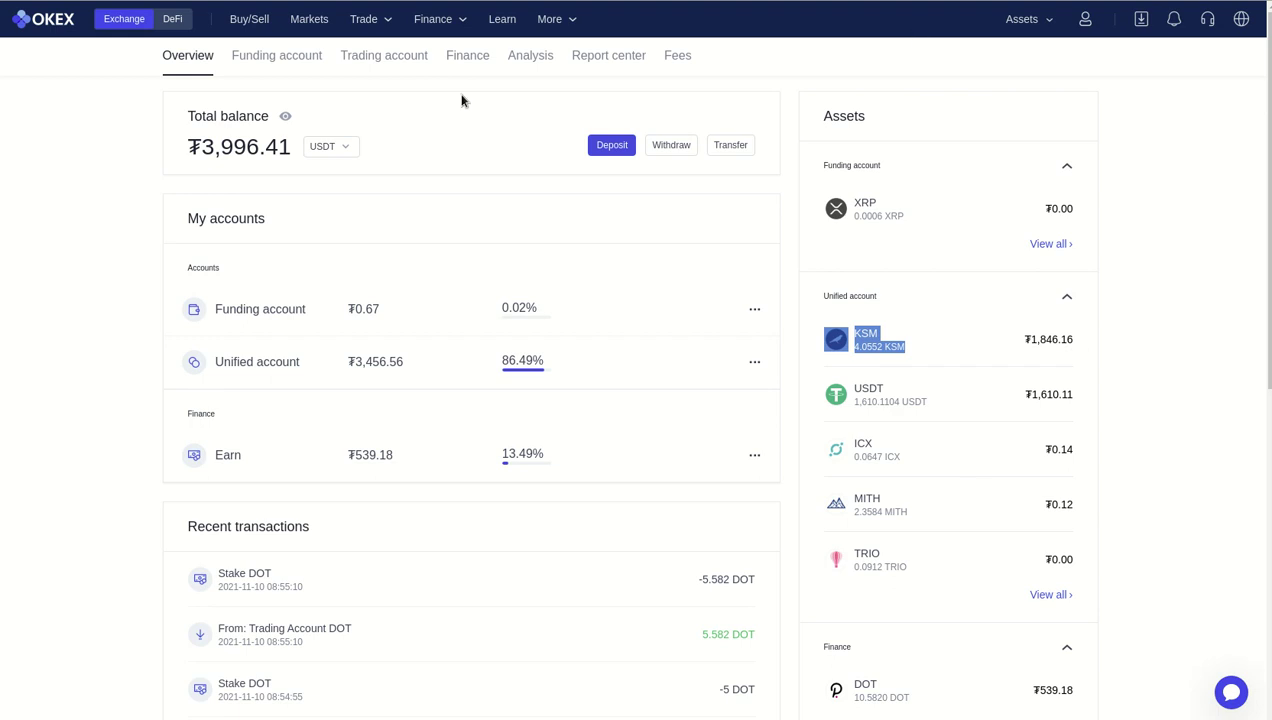
Open the DOT Slot Auction Kusama tab and scroll through Shiden, Karura, Khala and Bifrost results
mouse_move(424, 22)
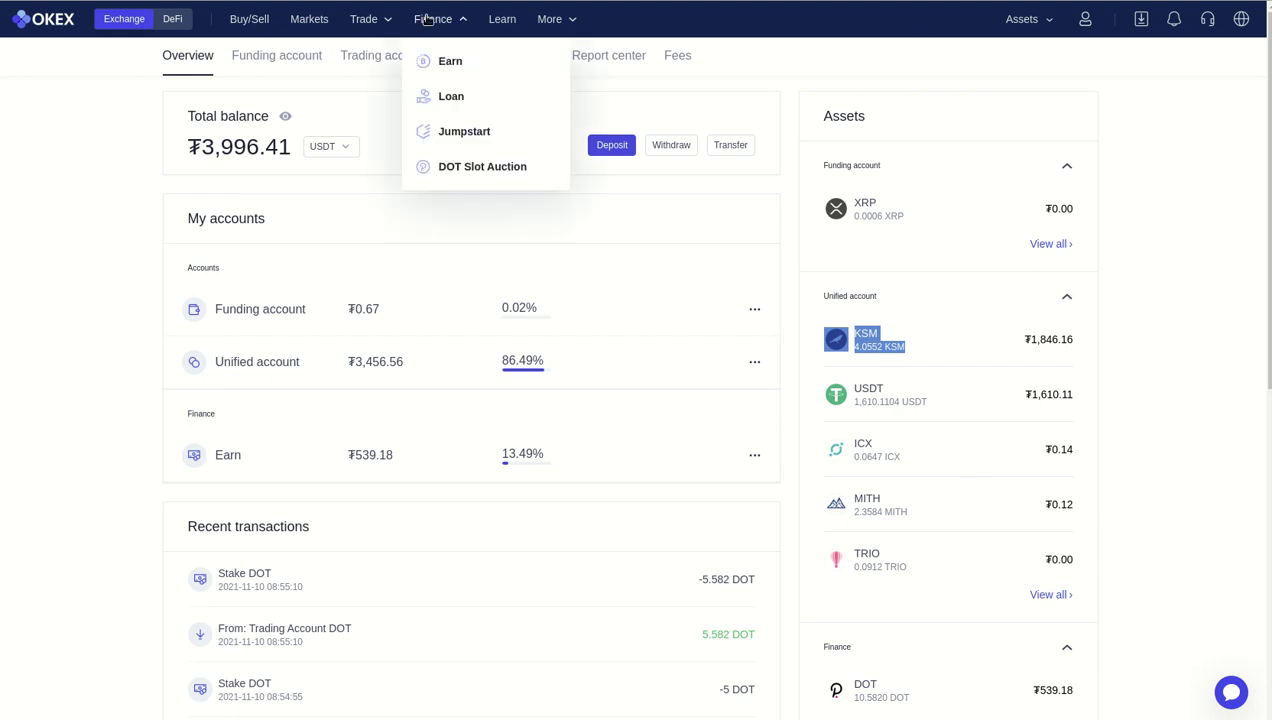
click(480, 170)
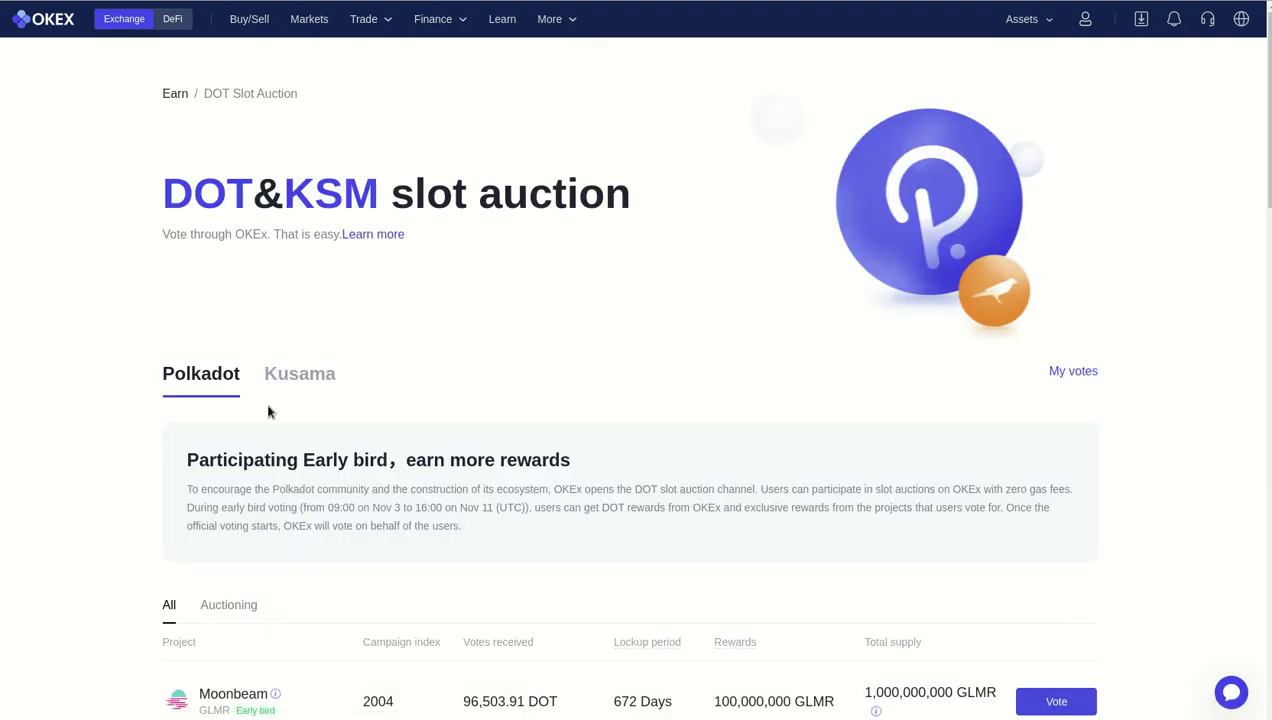
click(310, 373)
scroll(622, 270, down, 2)
scroll(622, 270, down, 3)
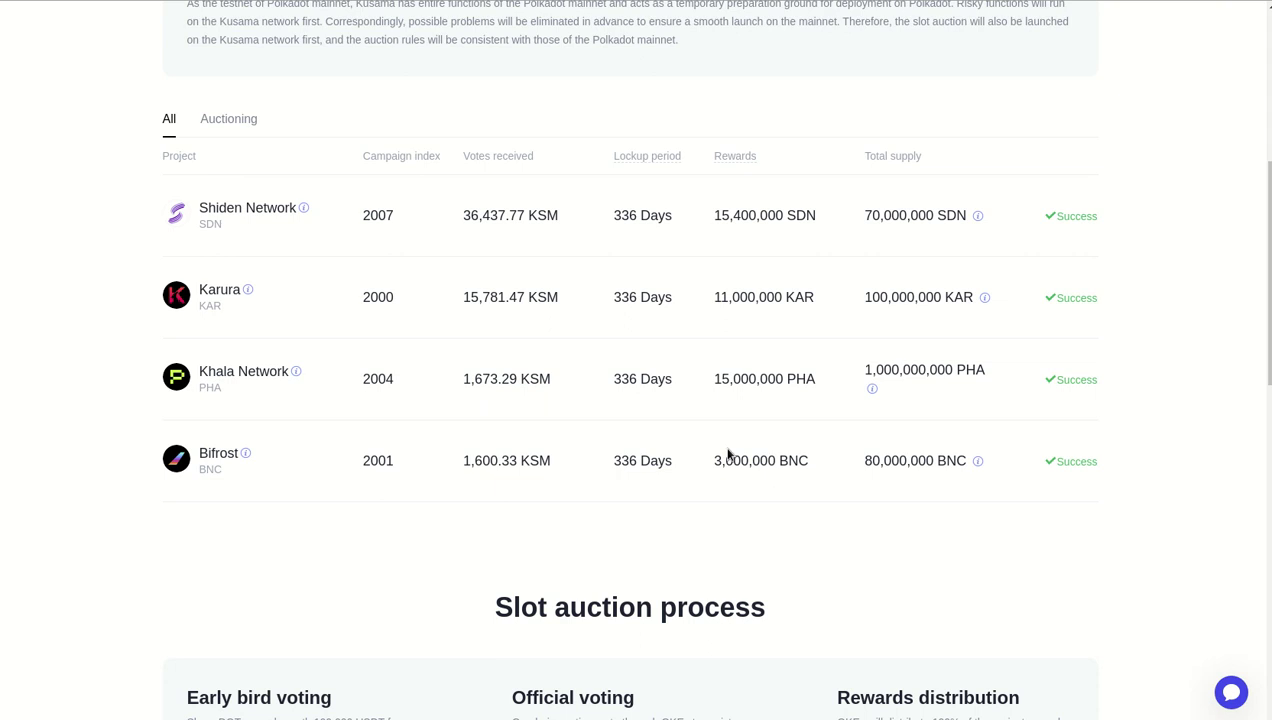
scroll(1079, 323, down, 3)
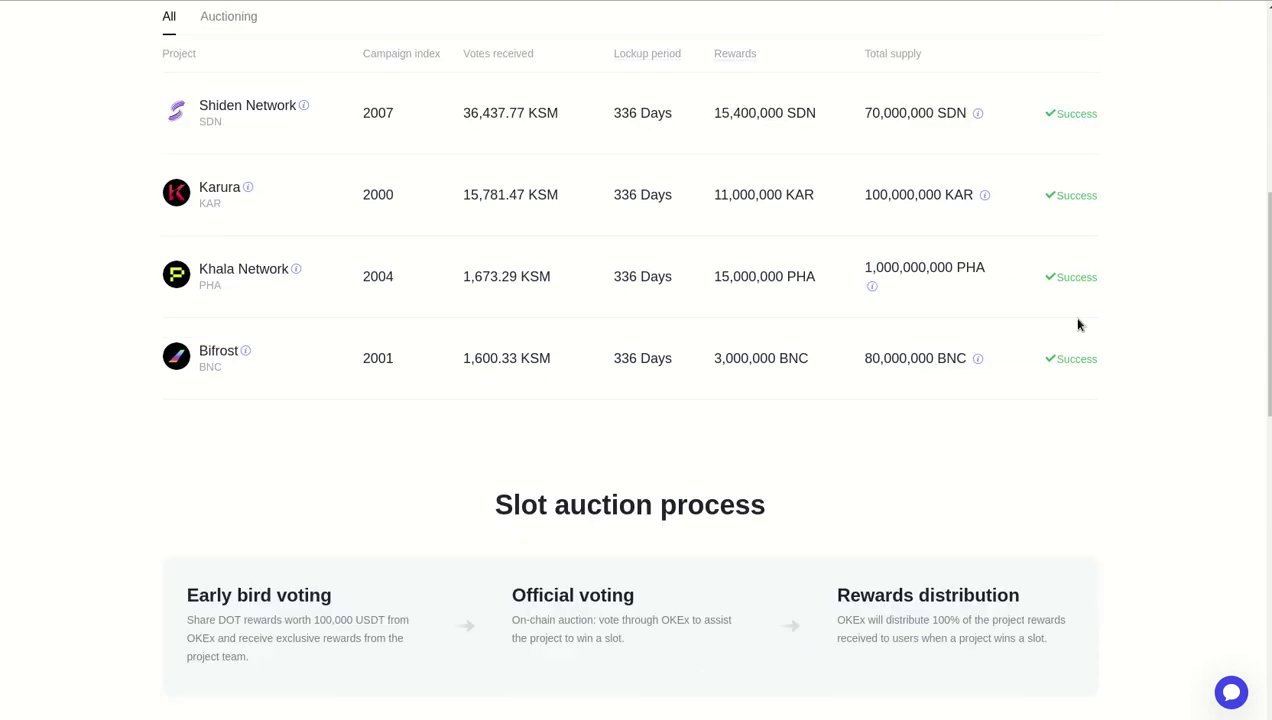
scroll(1079, 323, up, 3)
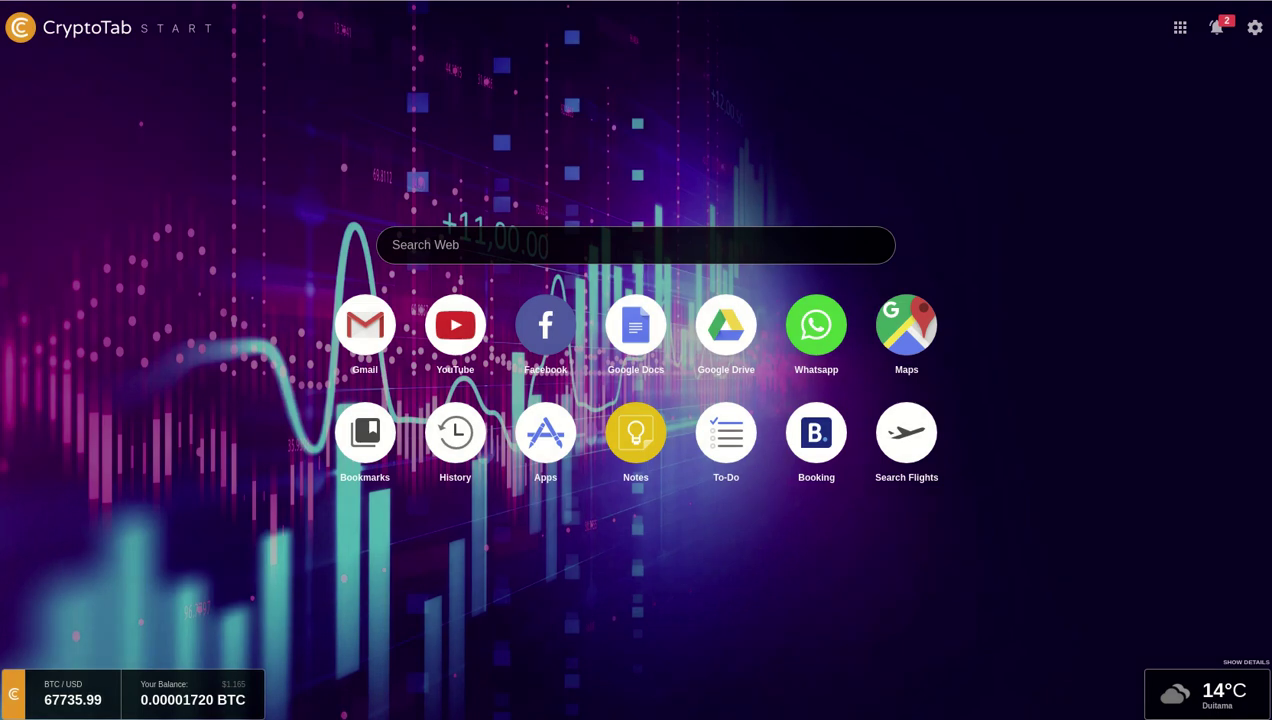
Load parachains.info from the new tab's address bar
text(PARACHAINS)
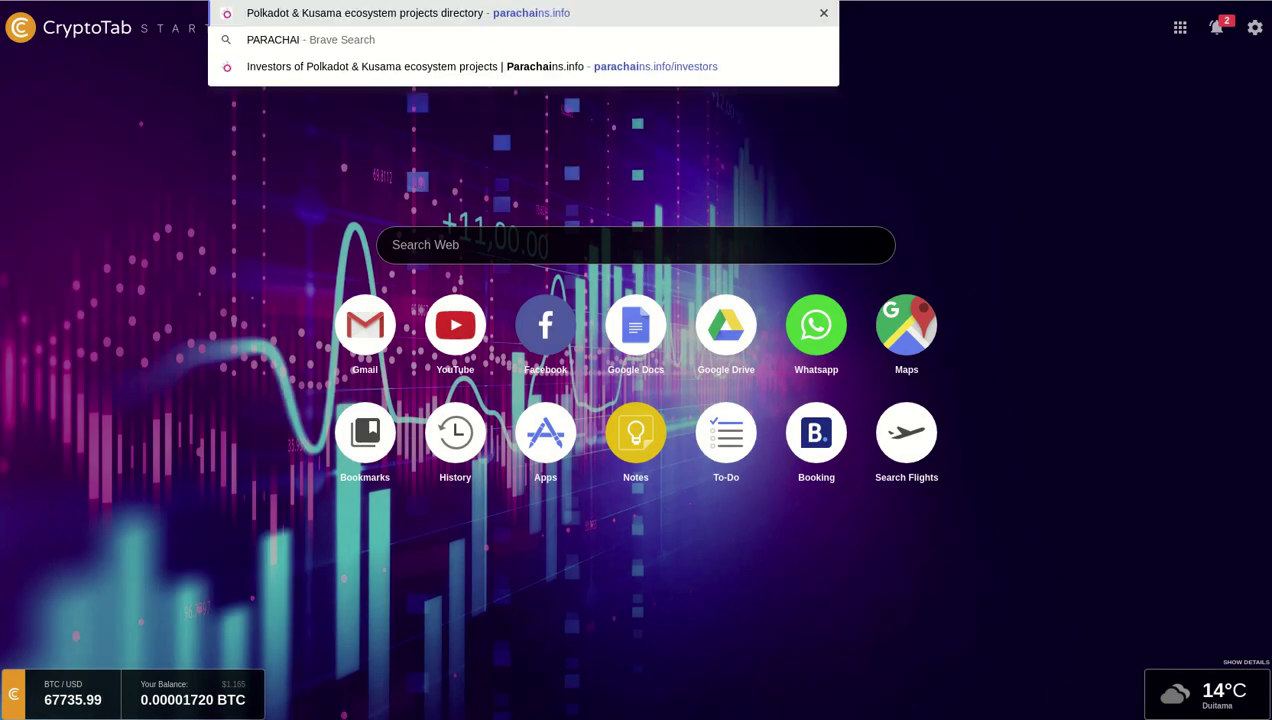
text(.INFO)
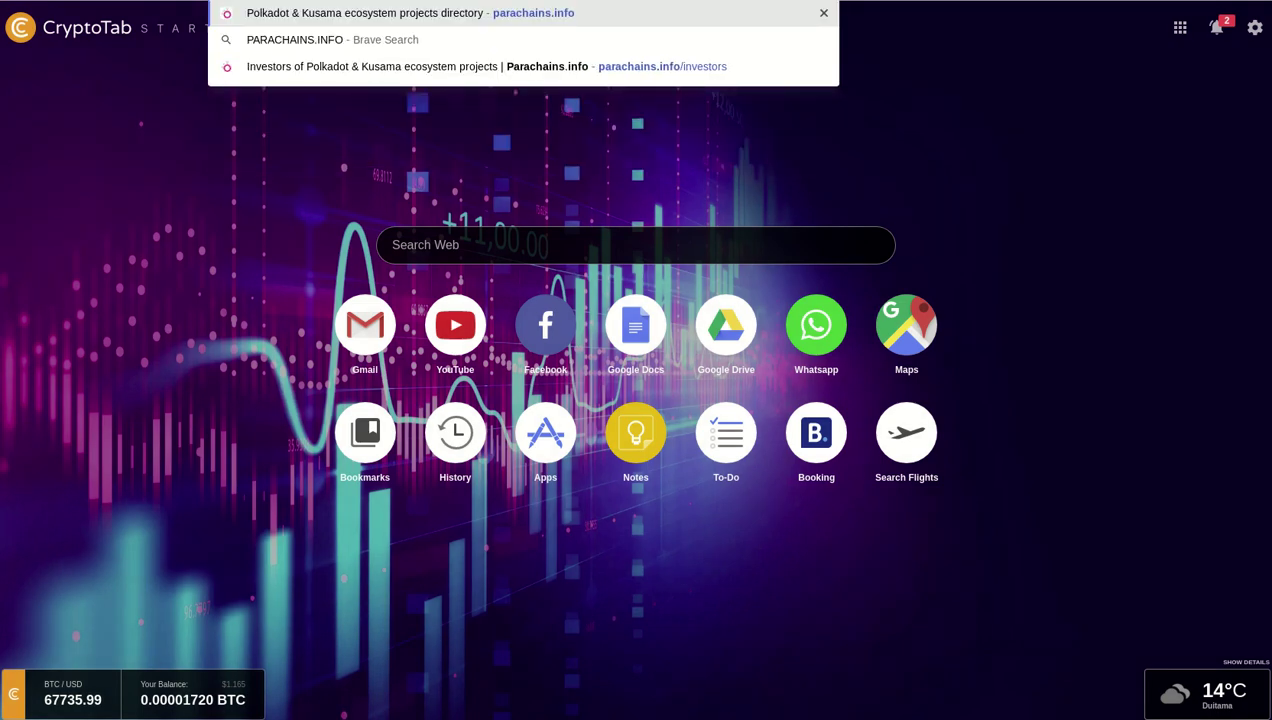
key(Return)
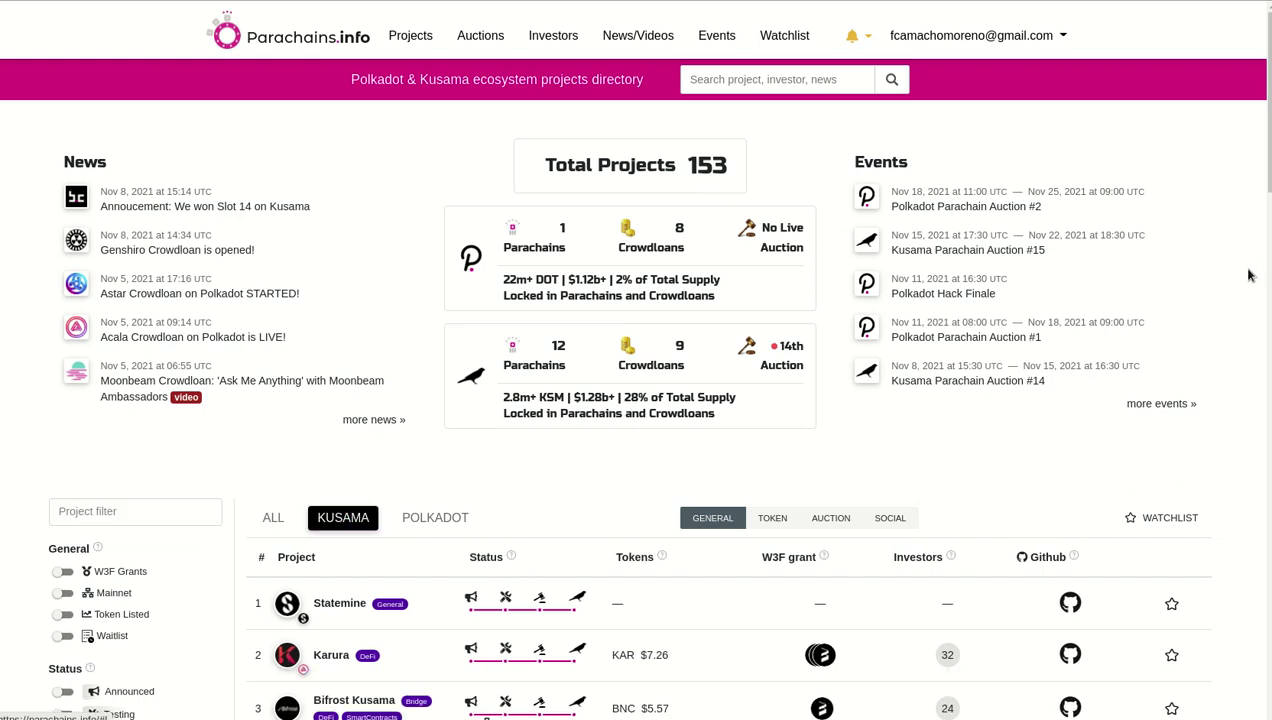
Filter the Kusama project table to the Auction stage, showing SherpaX, Quartz and others
scroll(1148, 274, down, 3)
scroll(1148, 274, down, 1)
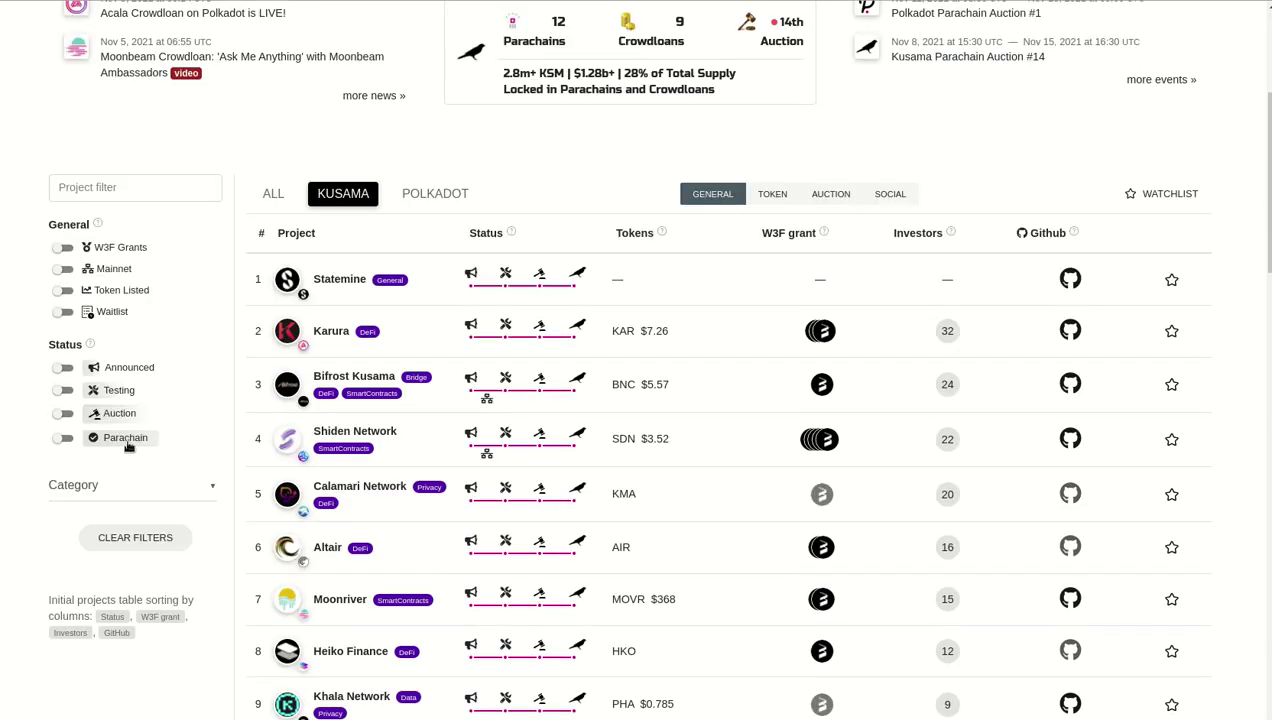
click(65, 414)
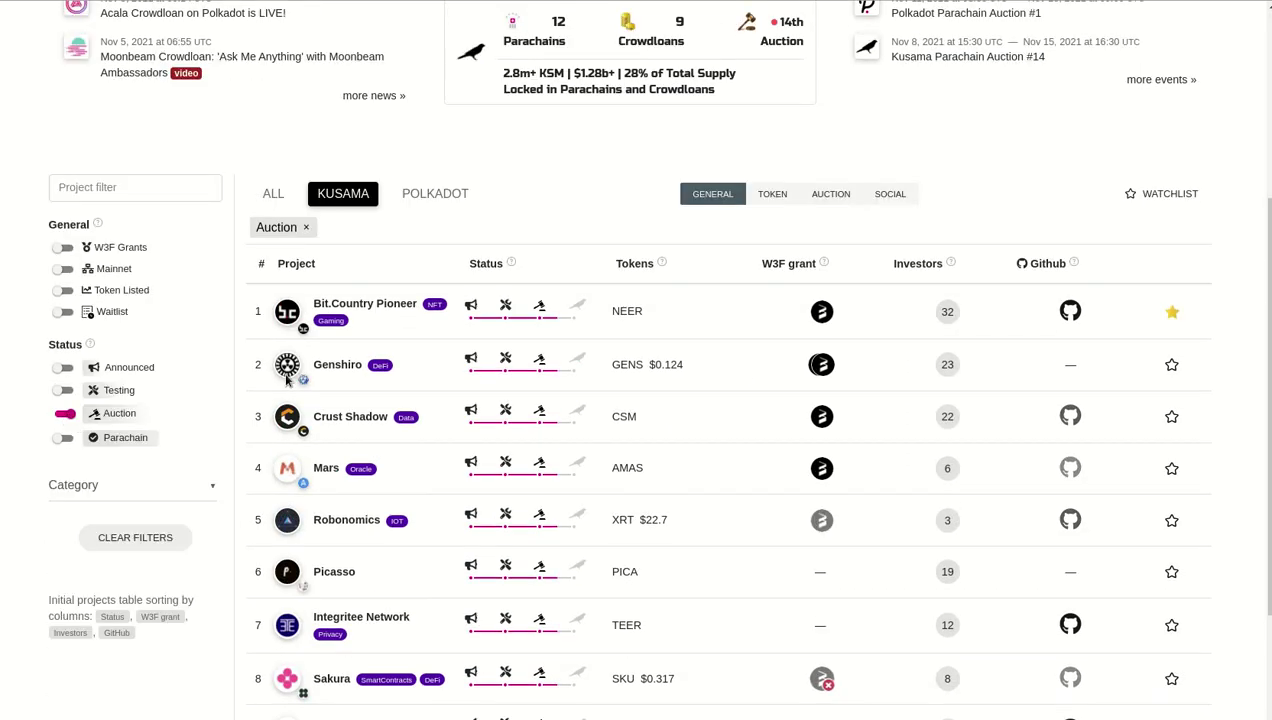
scroll(1220, 265, down, 2)
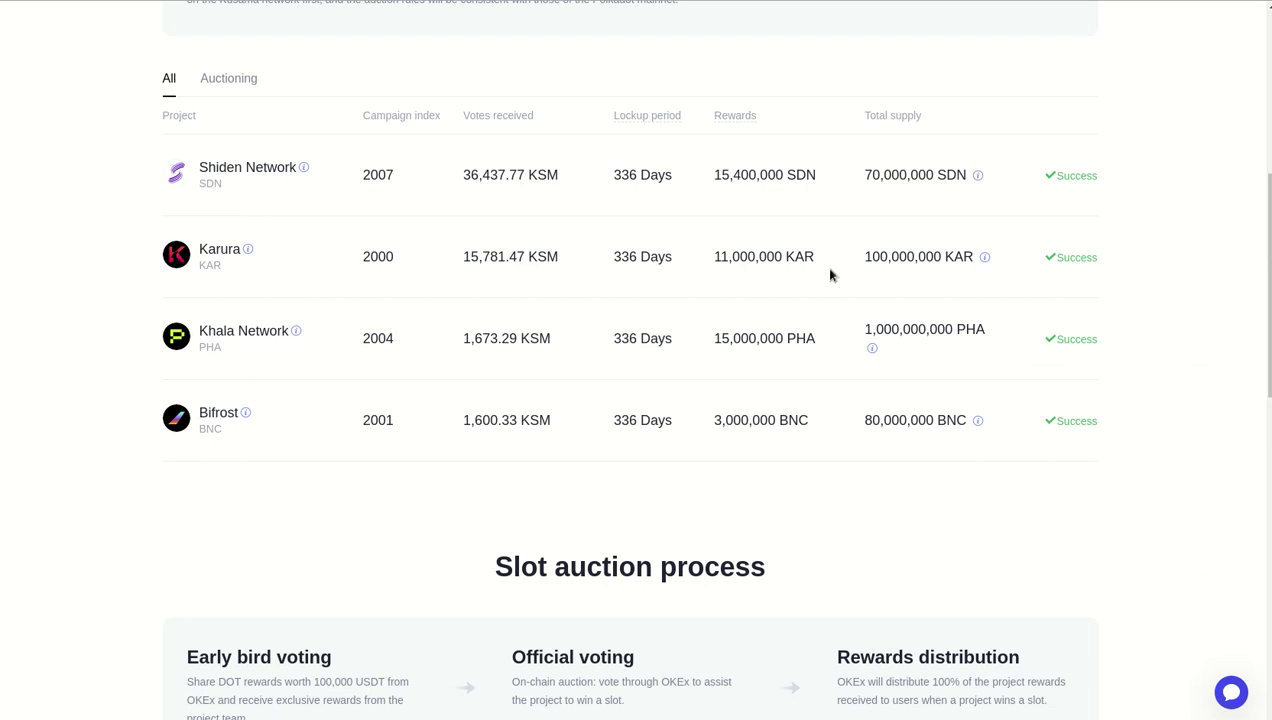
Filter OKEX's Kusama list to Auctioning, finding none, then return to the parachains.info tab
scroll(880, 284, down, 2)
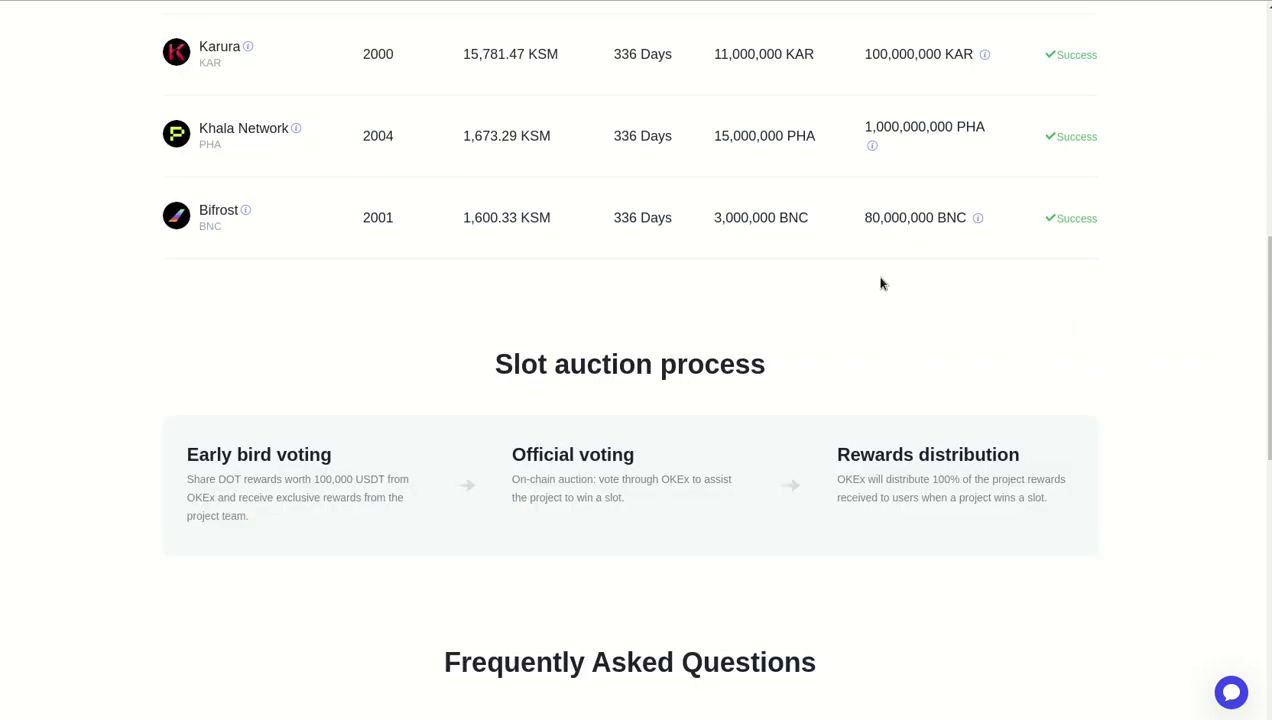
scroll(880, 281, up, 3)
scroll(860, 270, up, 2)
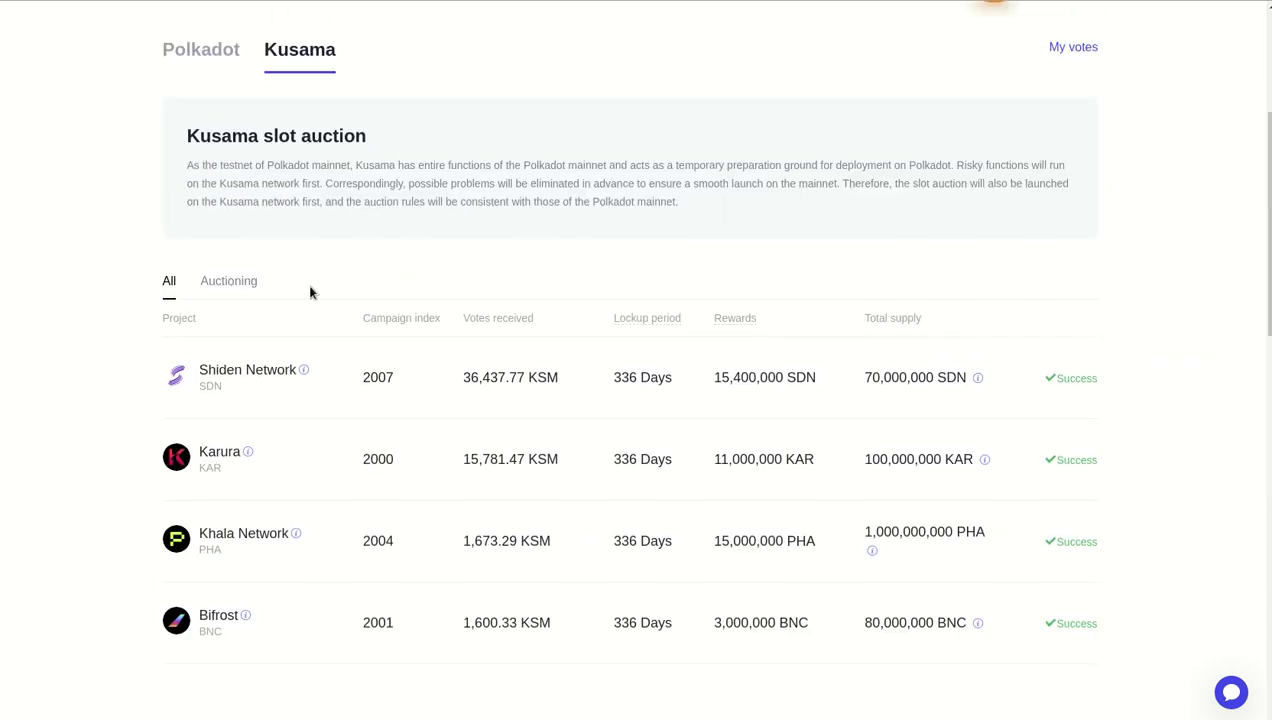
click(236, 285)
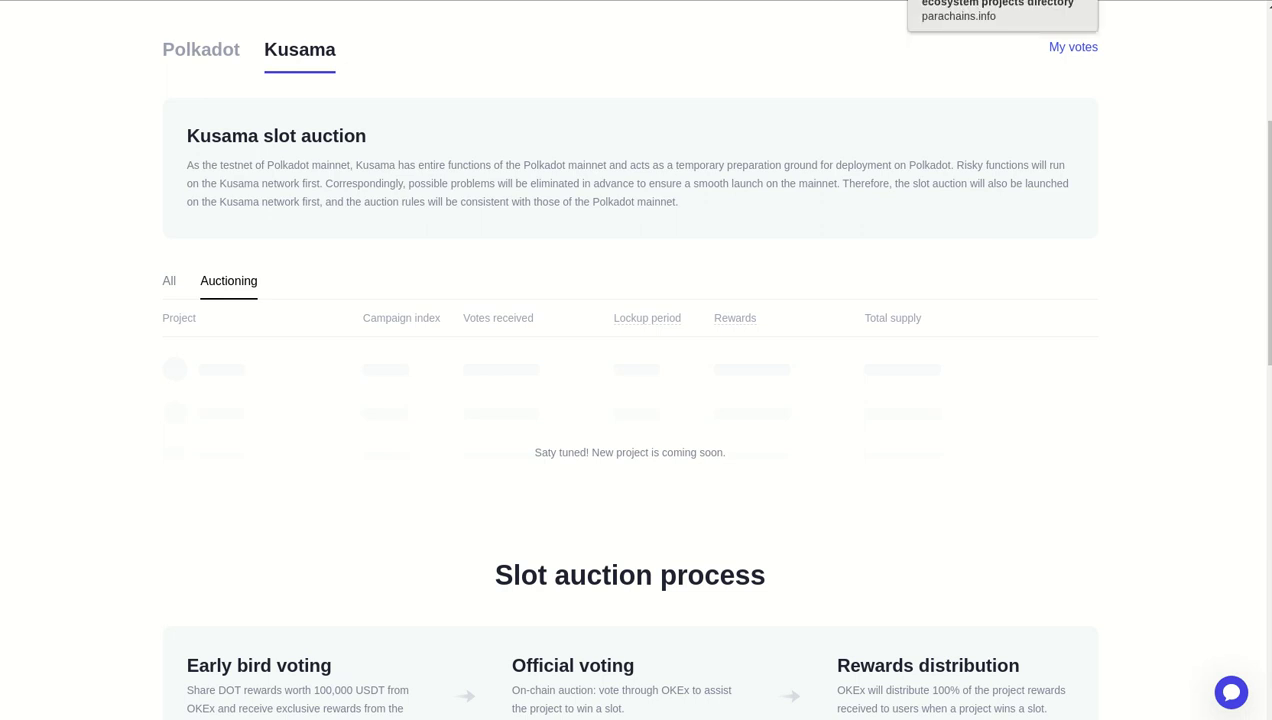
click(1000, 0)
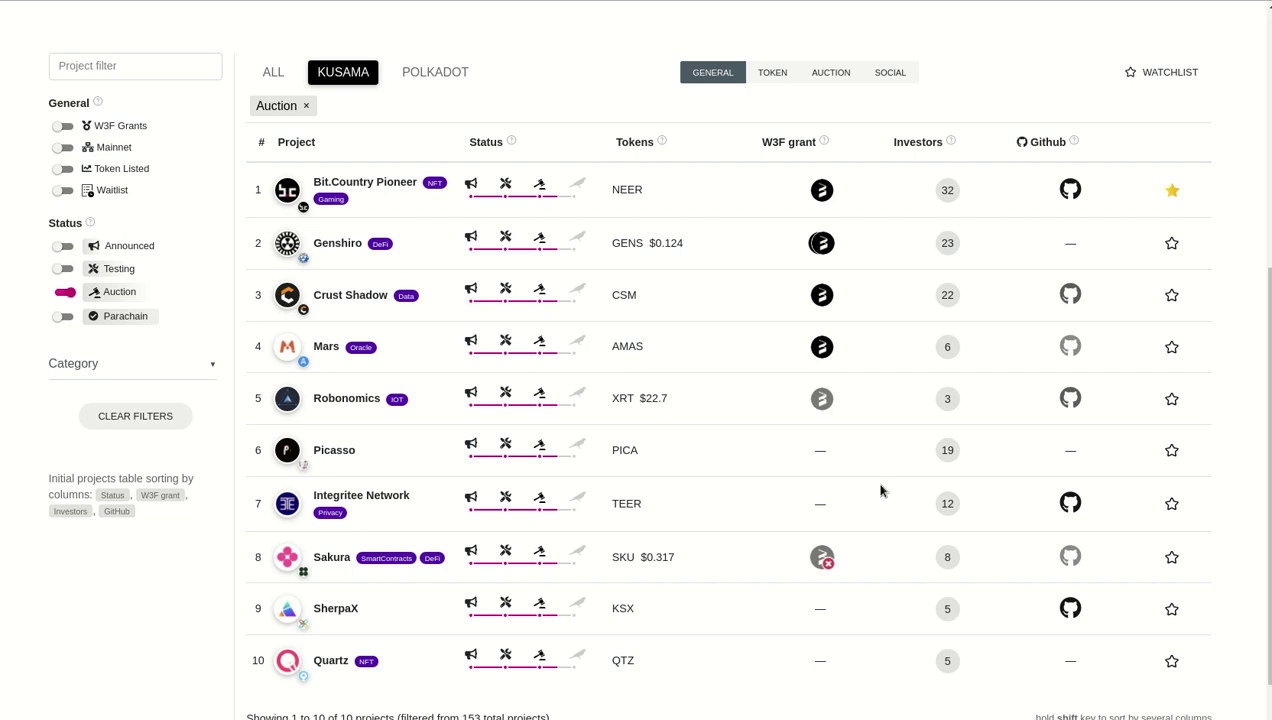
Star Genshiro, Crust Shadow, Mars, Robonomics, Picasso and Integritee Network onto the watchlist
click(1173, 243)
click(1171, 294)
click(1173, 346)
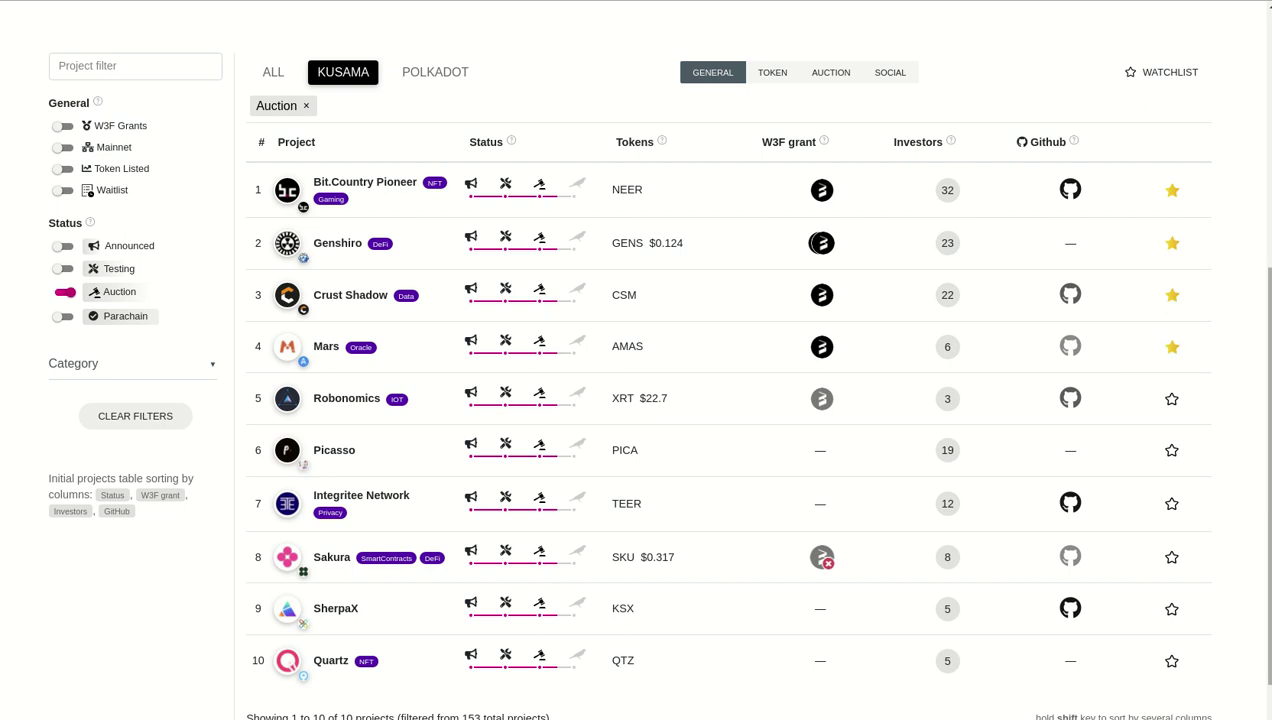
click(1171, 399)
click(1173, 451)
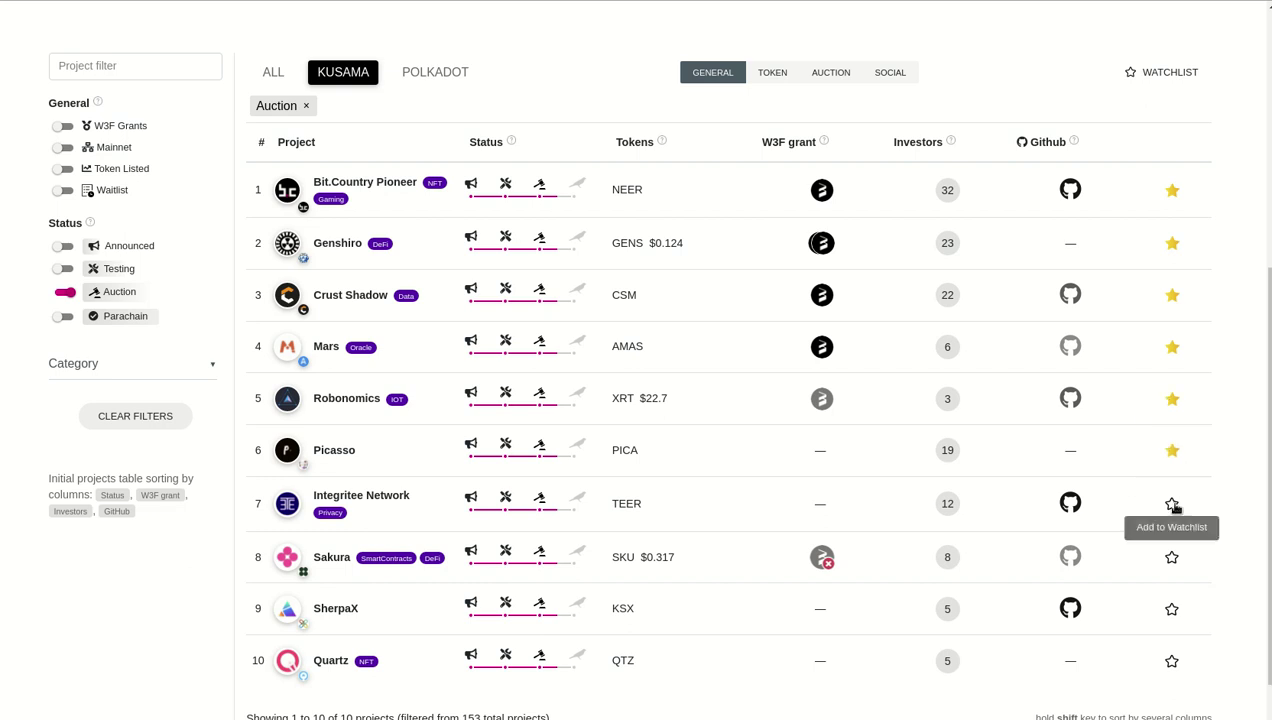
click(1173, 504)
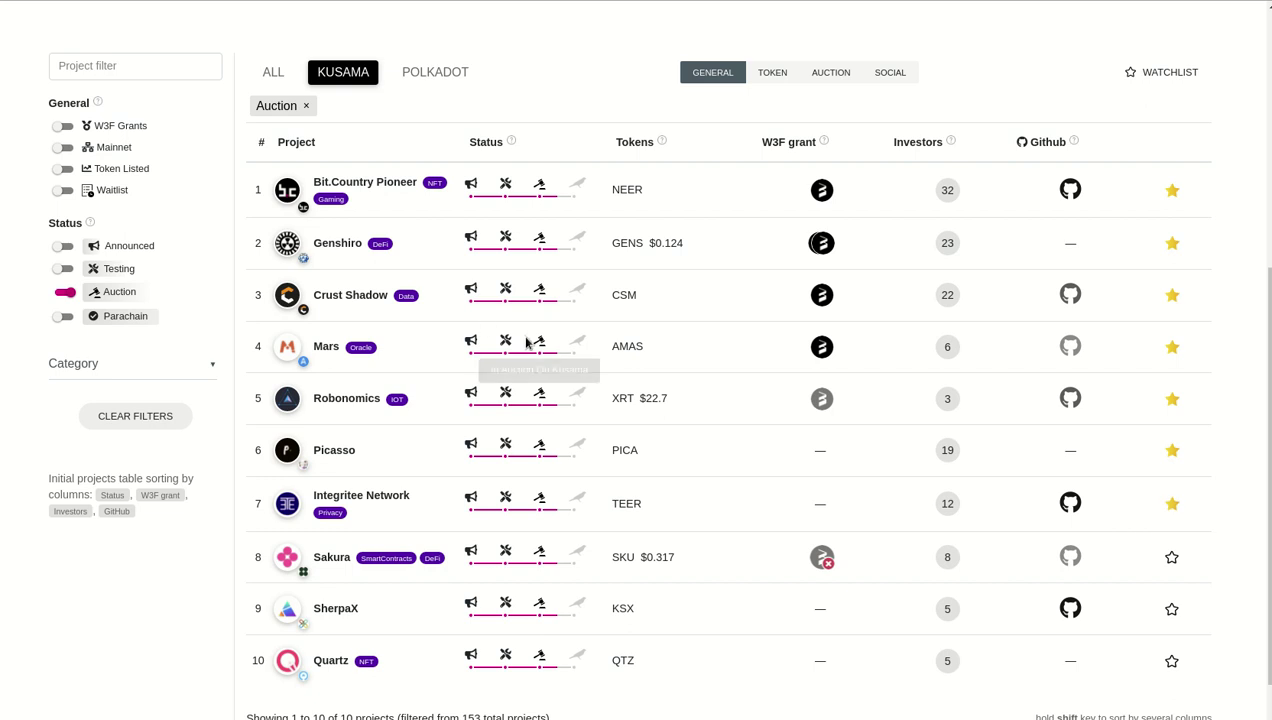
Go to the Parachains.info Events calendar
scroll(505, 340, up, 3)
scroll(528, 344, up, 2)
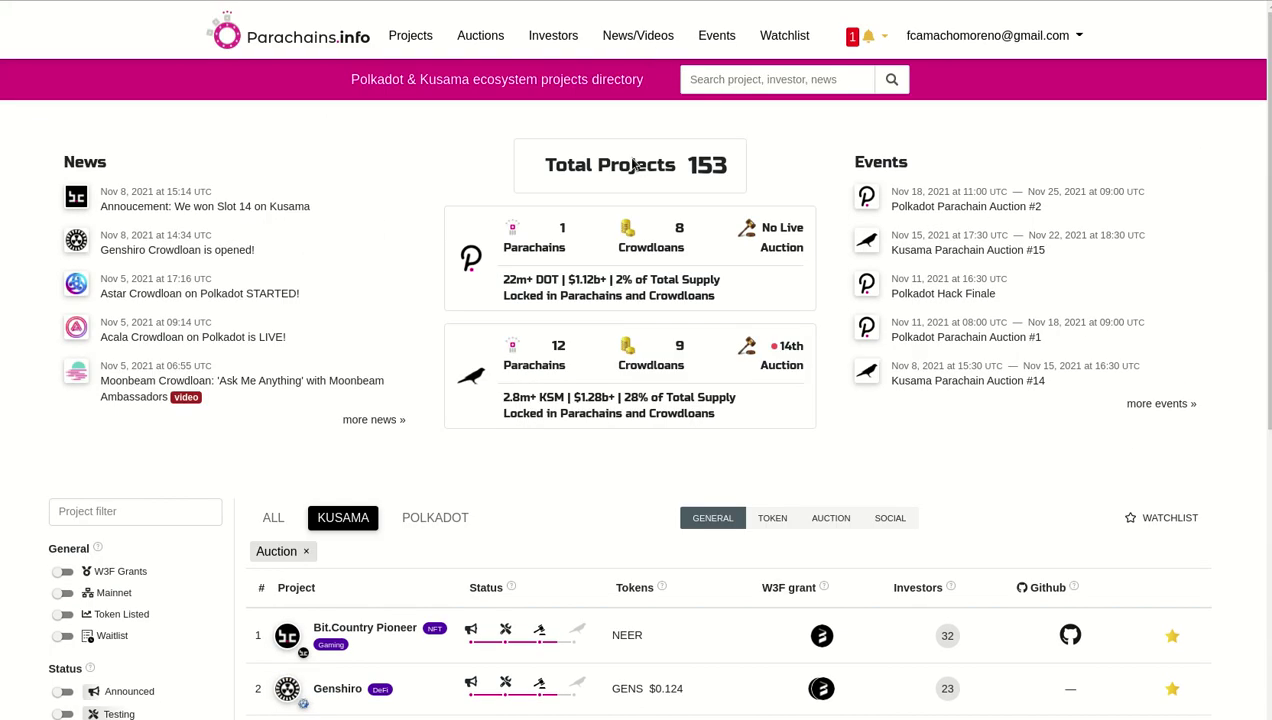
click(713, 38)
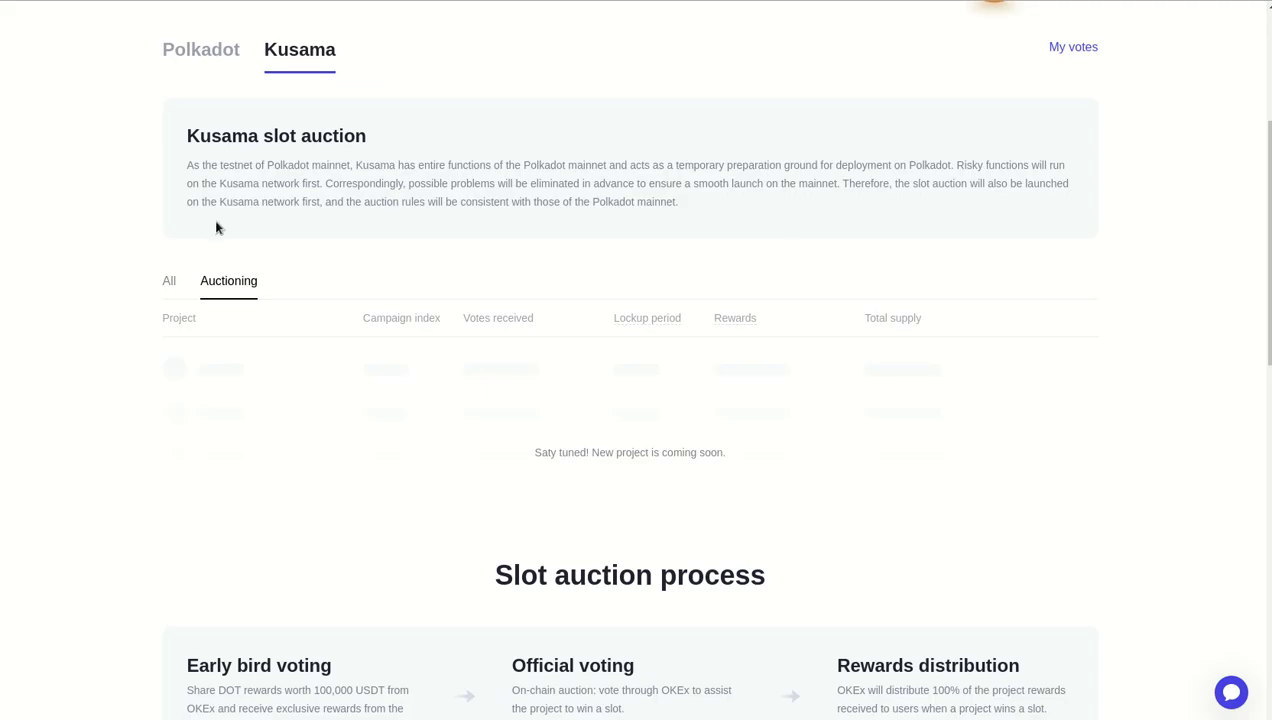
Reset OKEX's Kusama list to All, then open Polkadot Parachain Auction #1 on Parachains.info
click(169, 281)
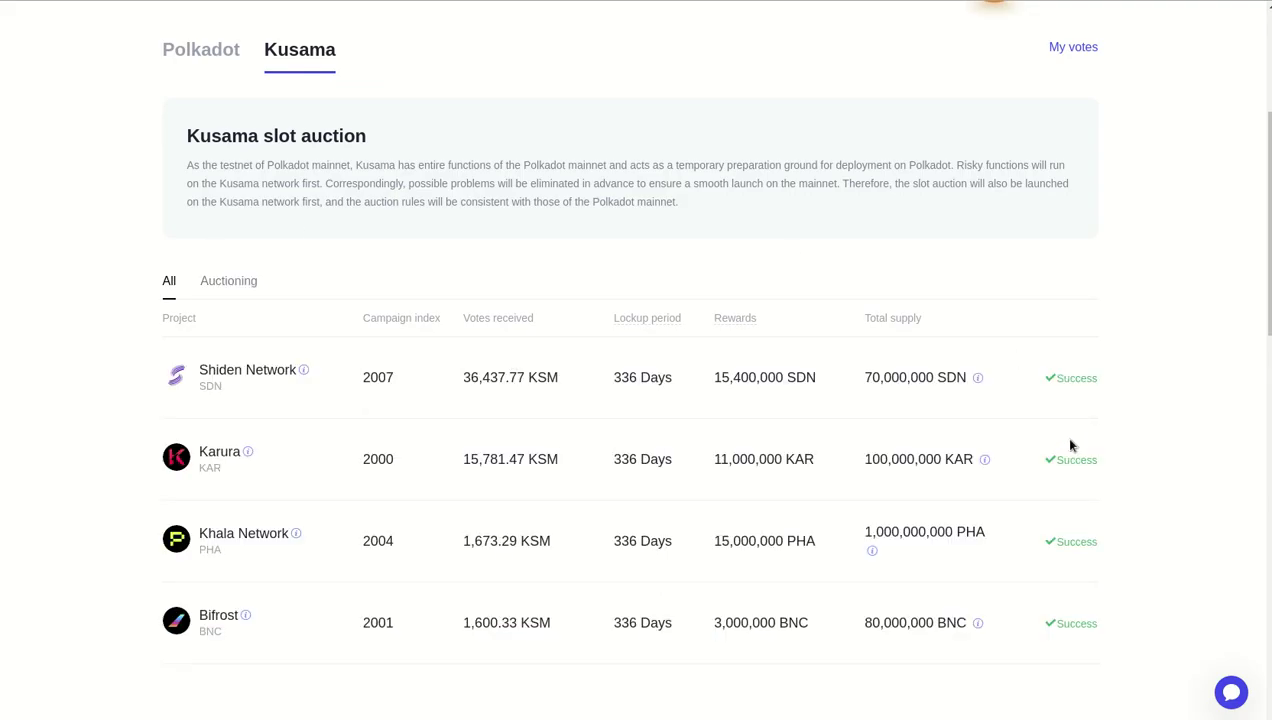
scroll(1066, 634, down, 2)
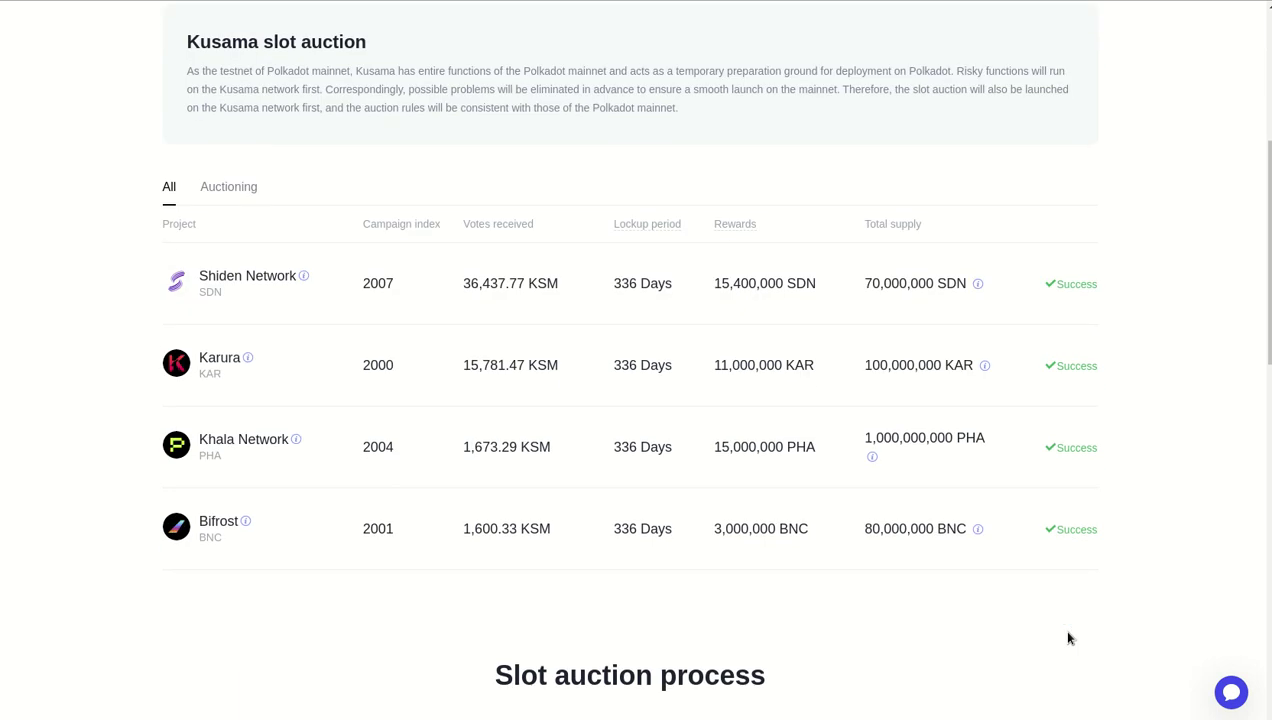
scroll(1068, 632, up, 2)
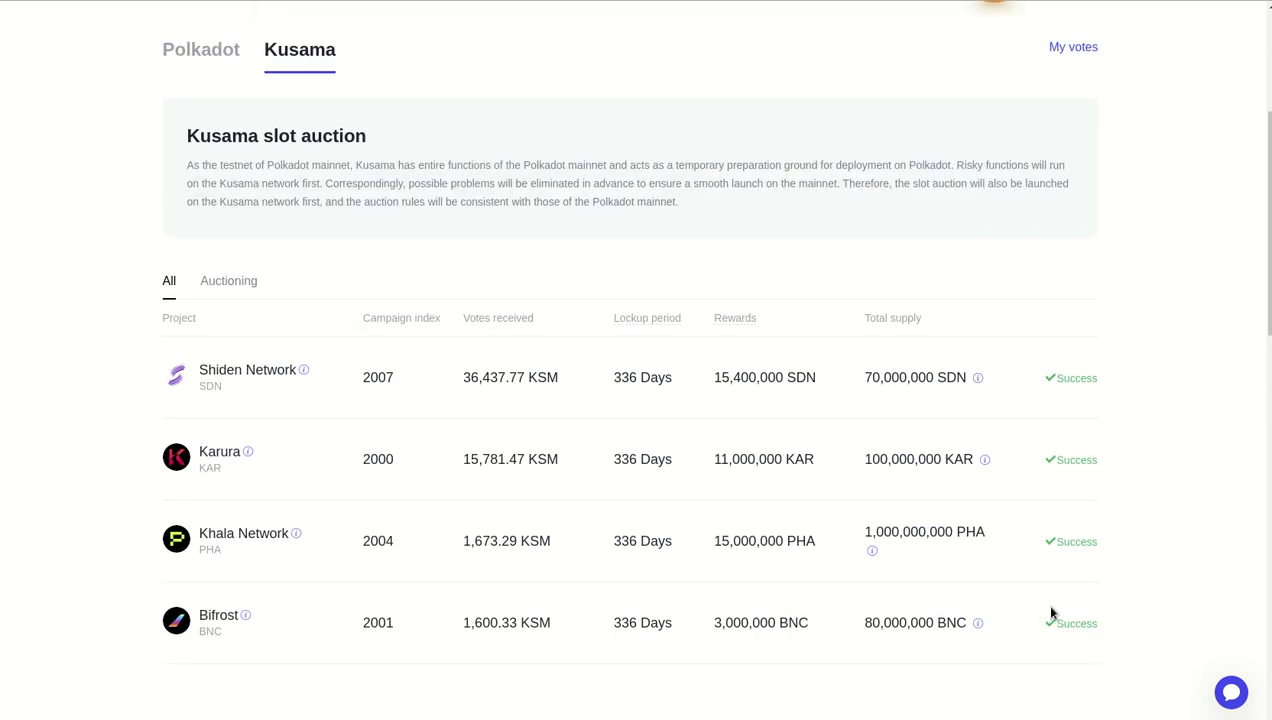
scroll(1051, 612, up, 3)
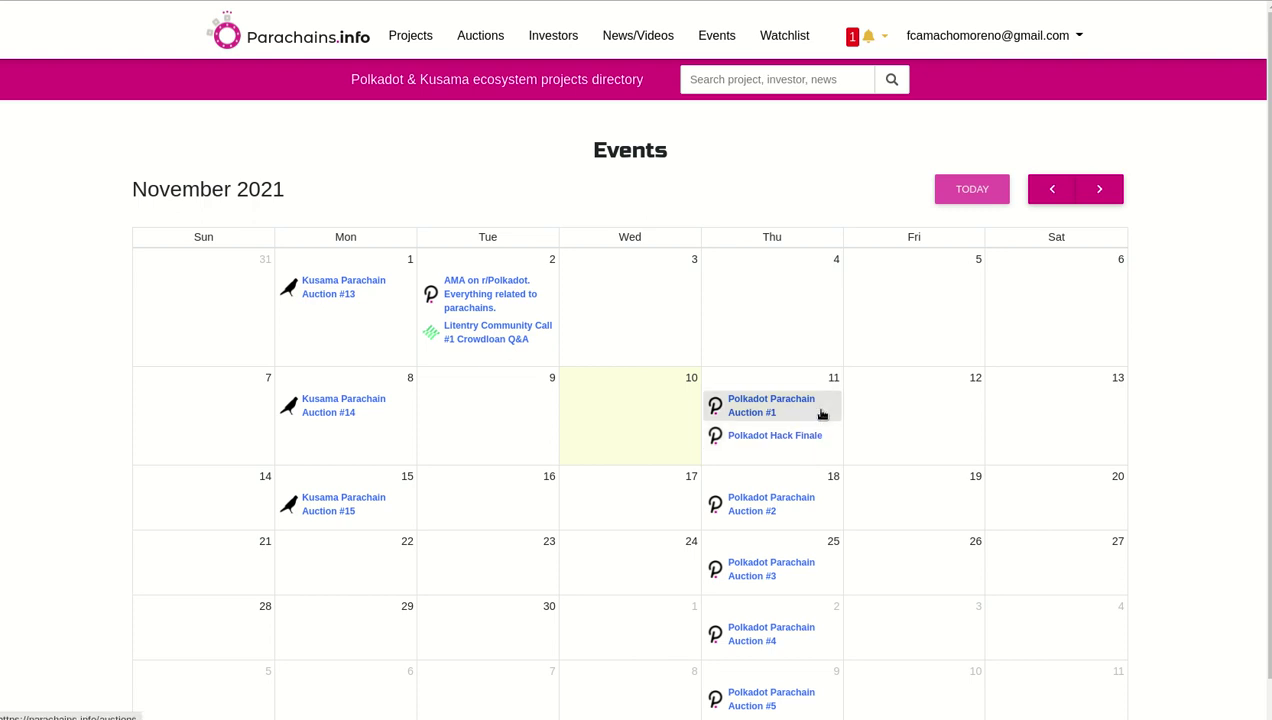
click(753, 411)
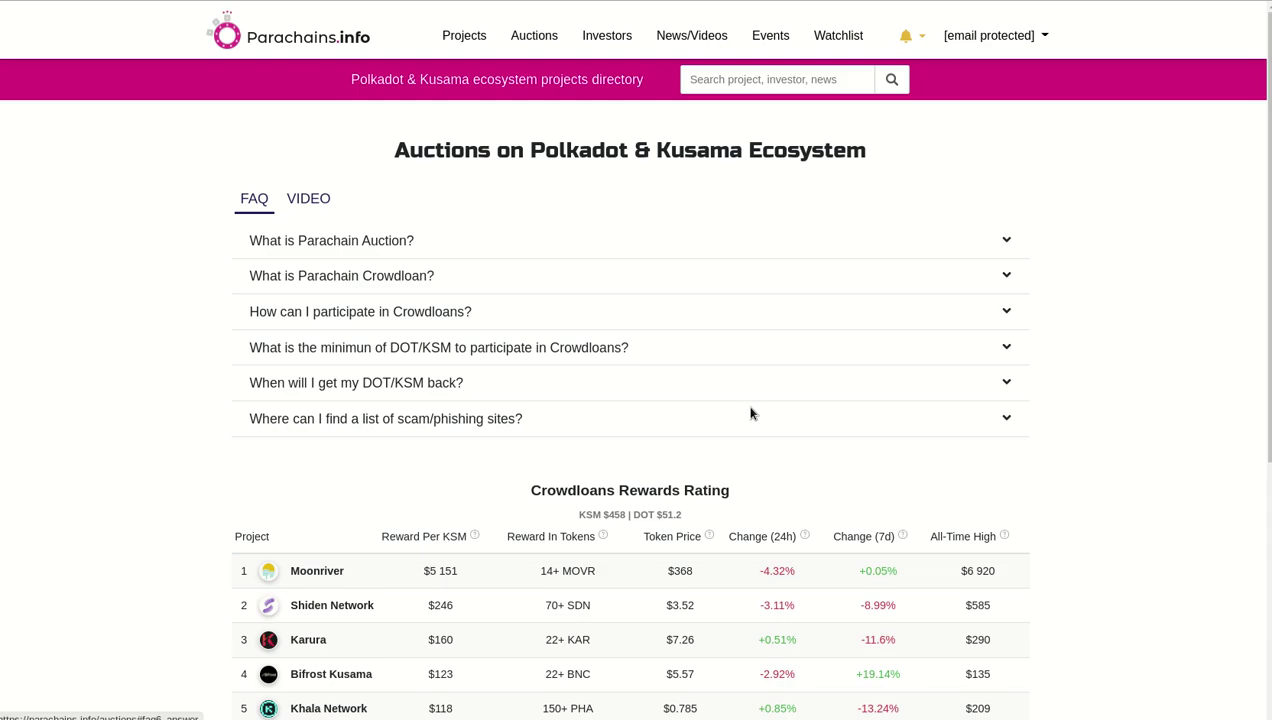
Browse the Polkadot crowdloans for auctions #6-11, then return to auctions #1-5
scroll(800, 440, down, 2)
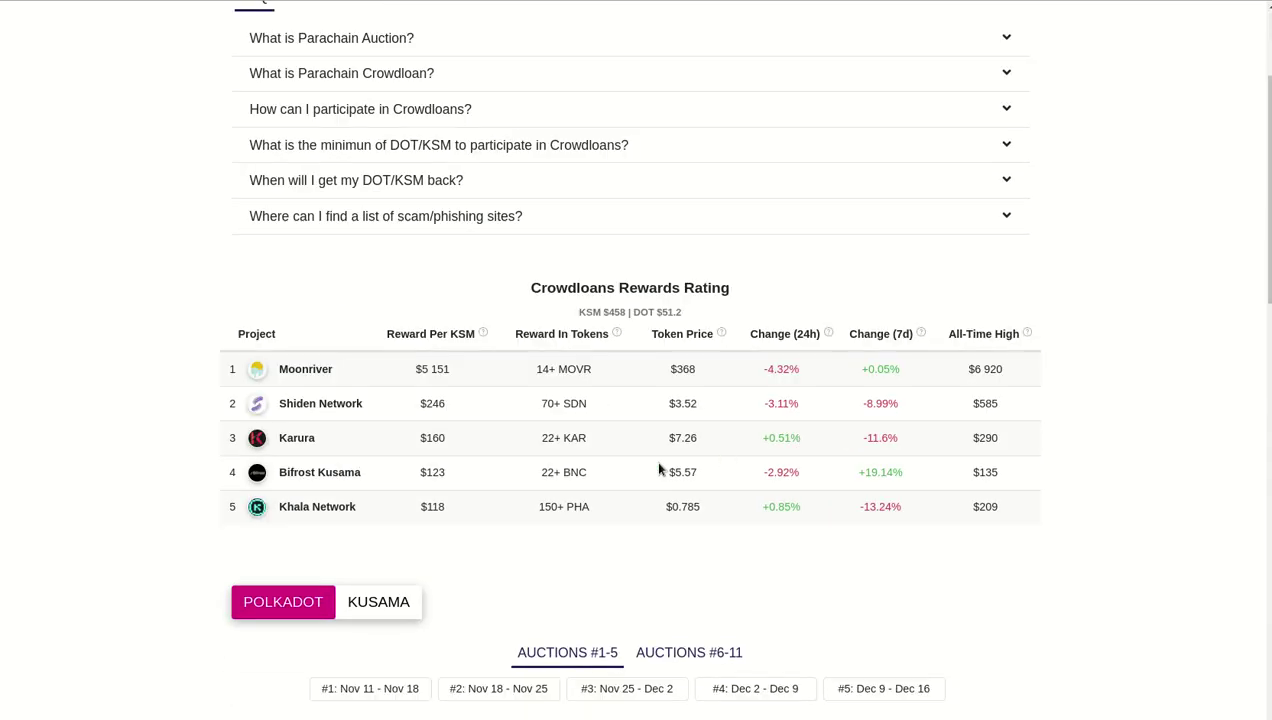
scroll(831, 485, down, 4)
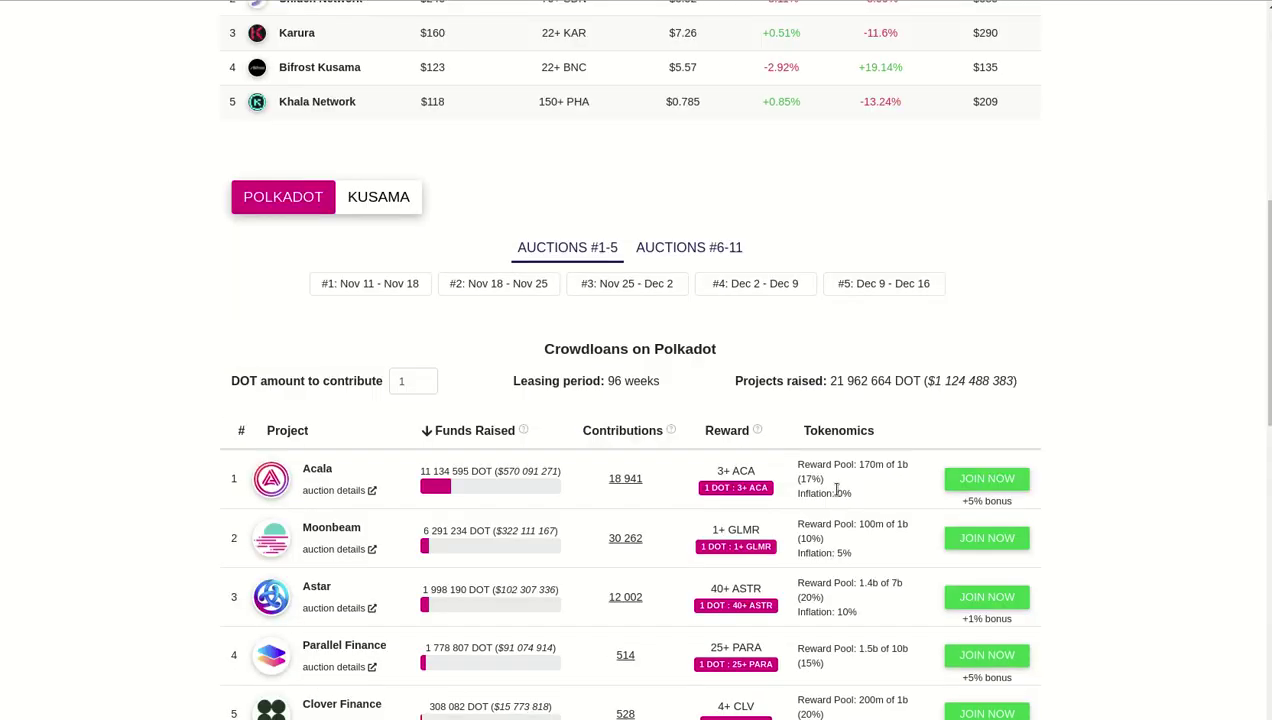
click(689, 249)
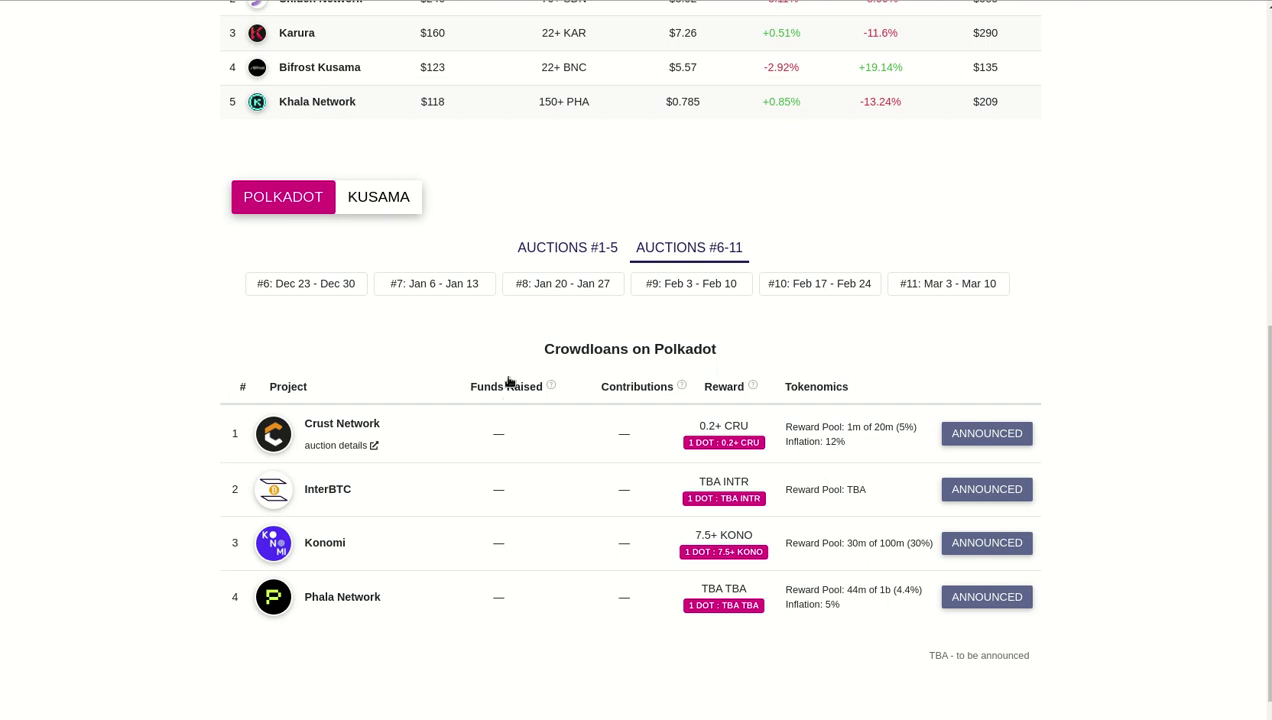
click(572, 254)
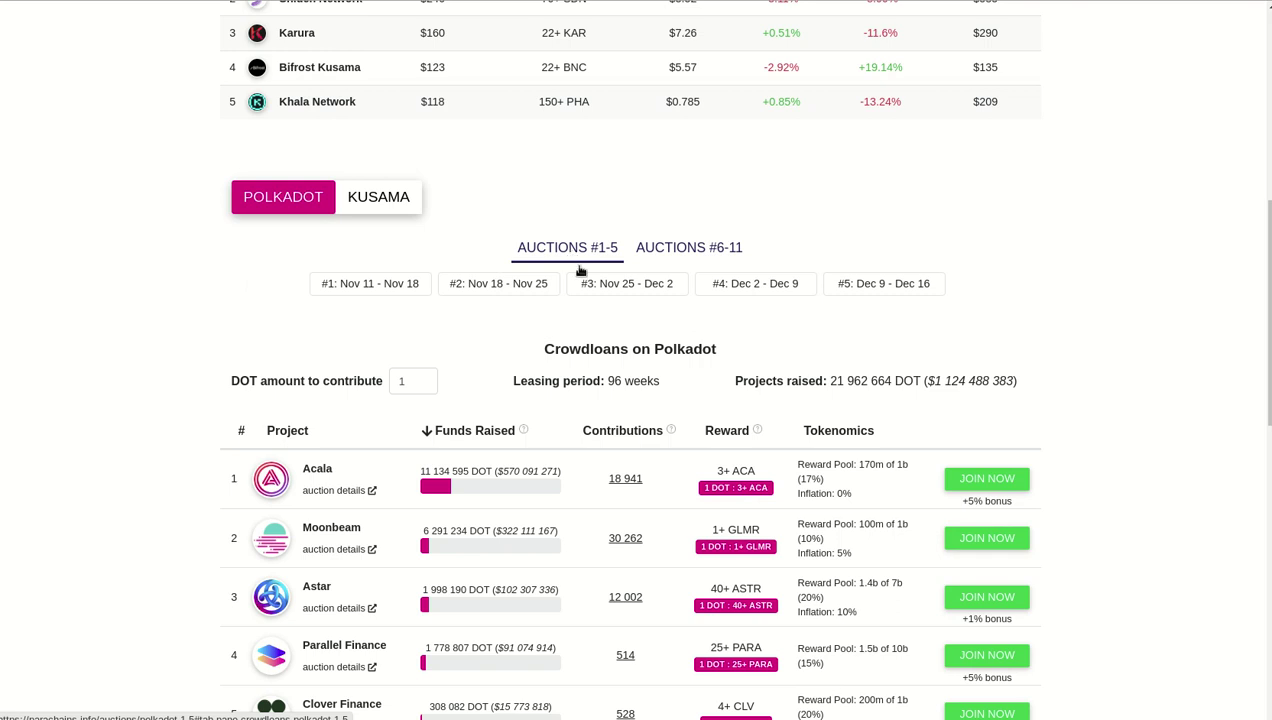
scroll(580, 270, down, 1)
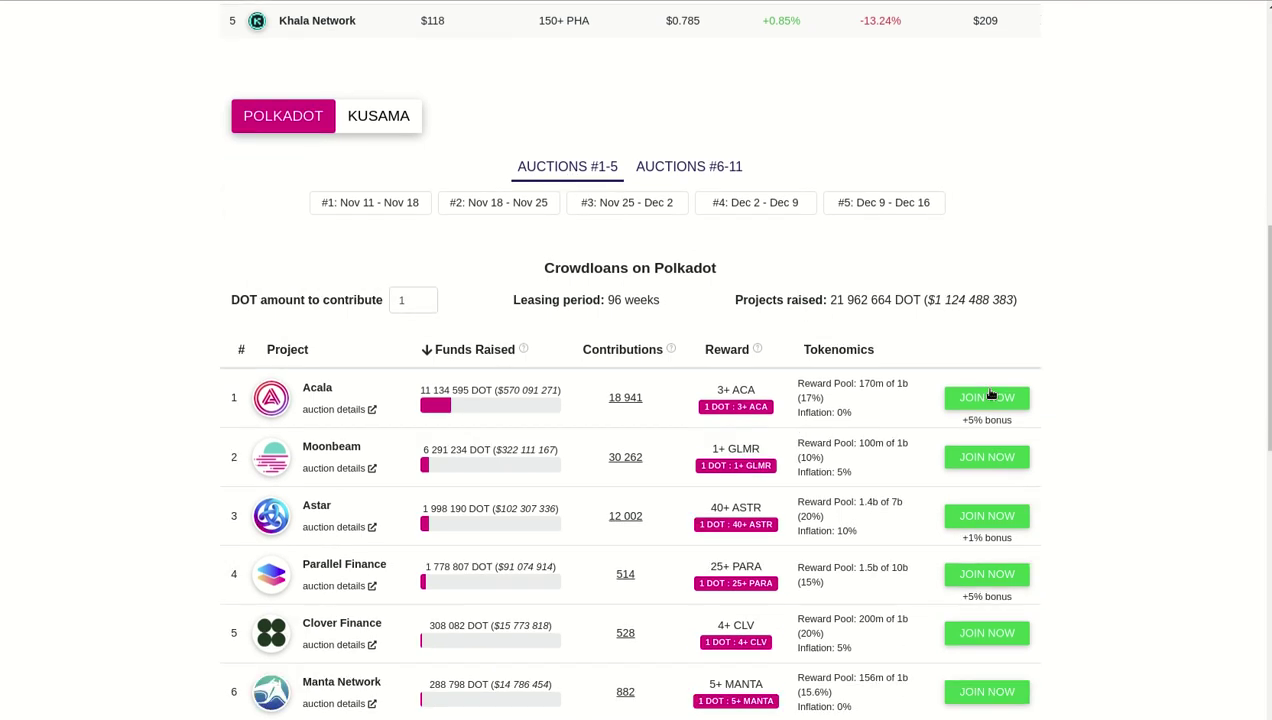
Switch the crowdloan table to Kusama and scroll through its project list
click(373, 117)
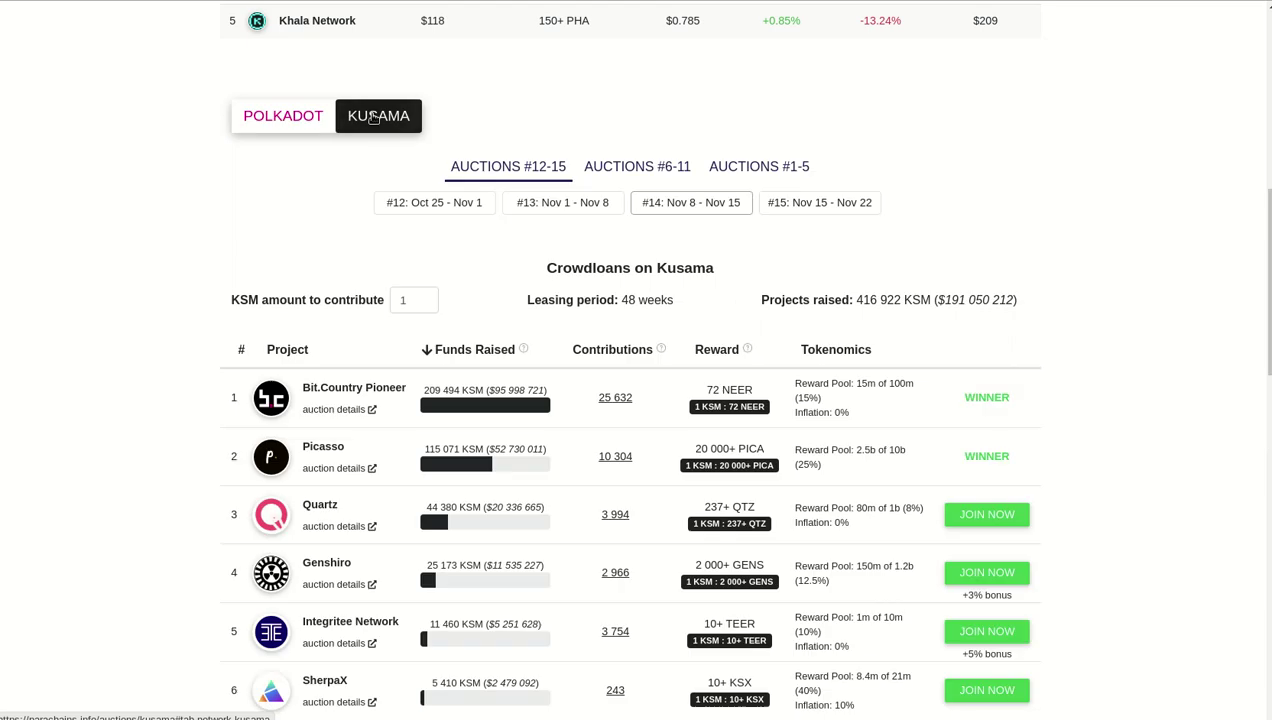
scroll(1073, 487, down, 3)
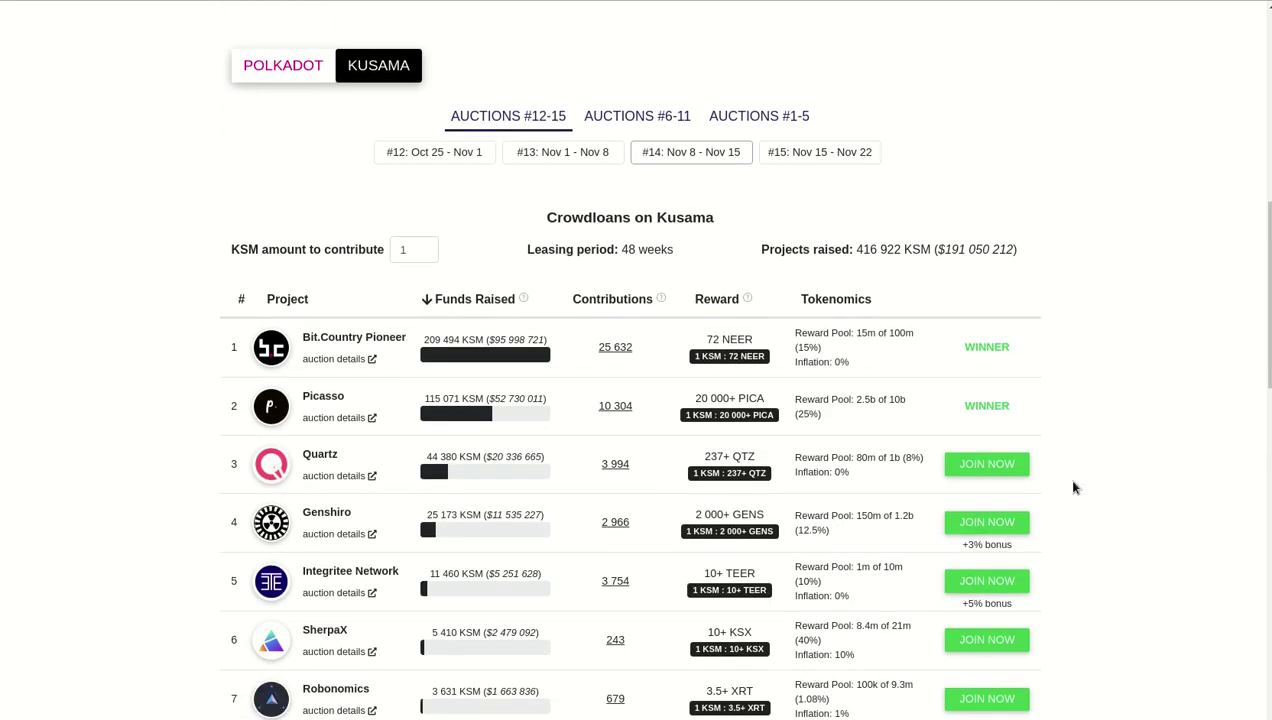
scroll(1073, 487, down, 1)
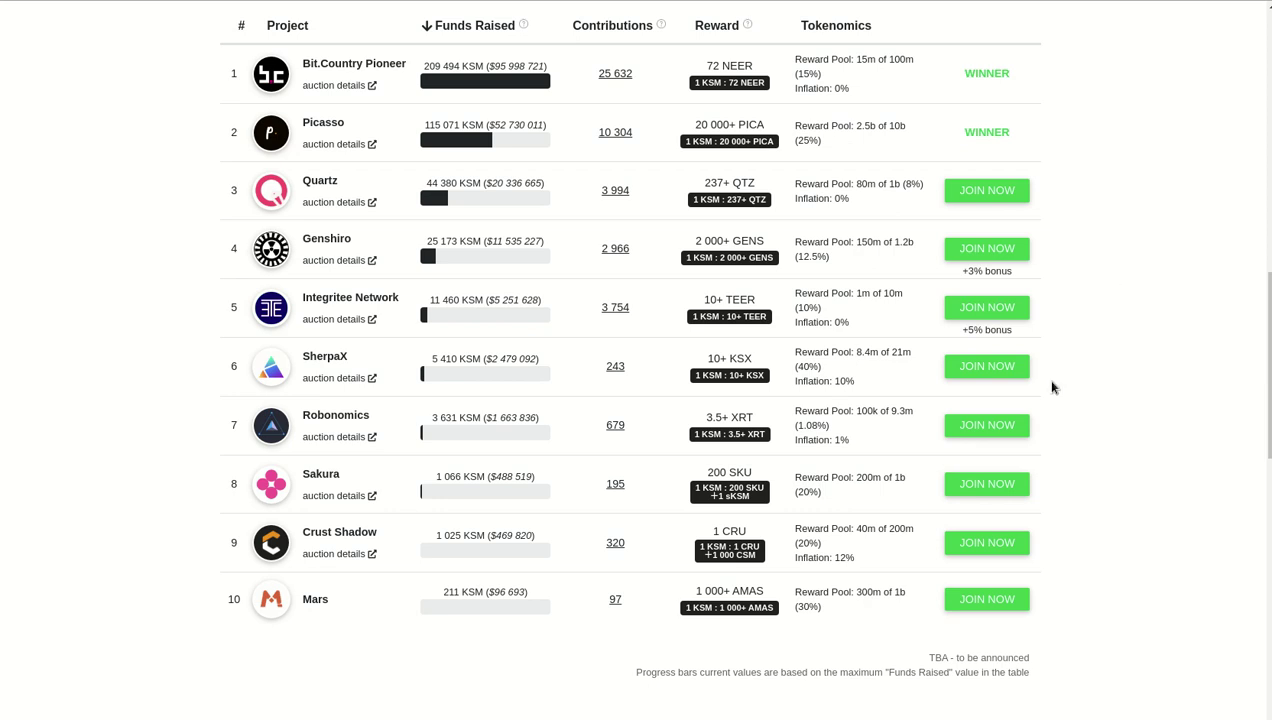
Open the Quartz crowdloan page and its contribution form
click(988, 192)
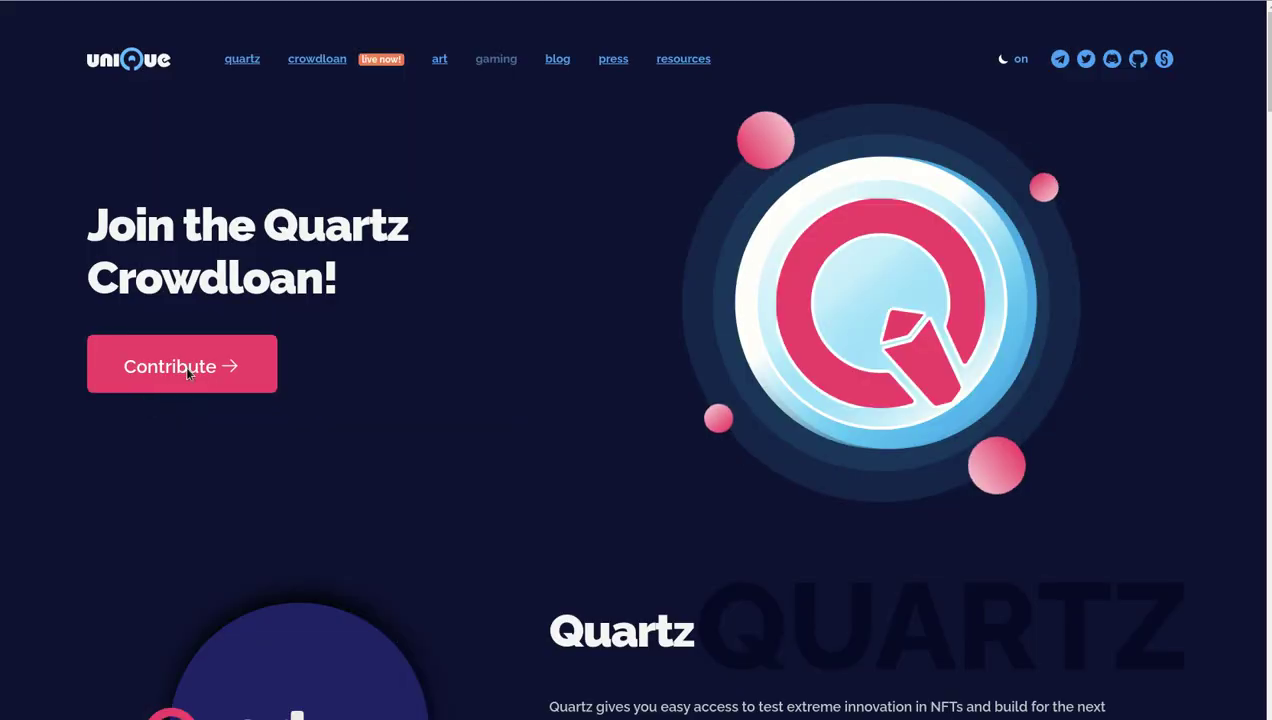
click(192, 368)
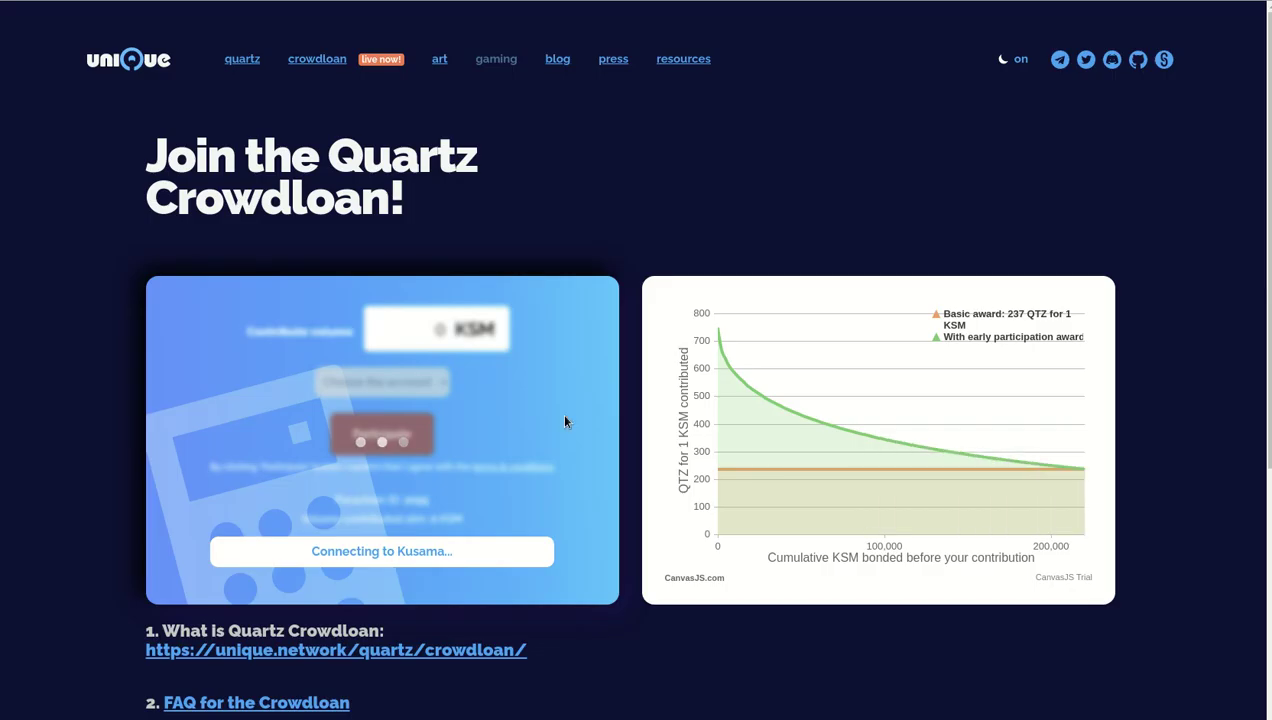
scroll(685, 208, down, 3)
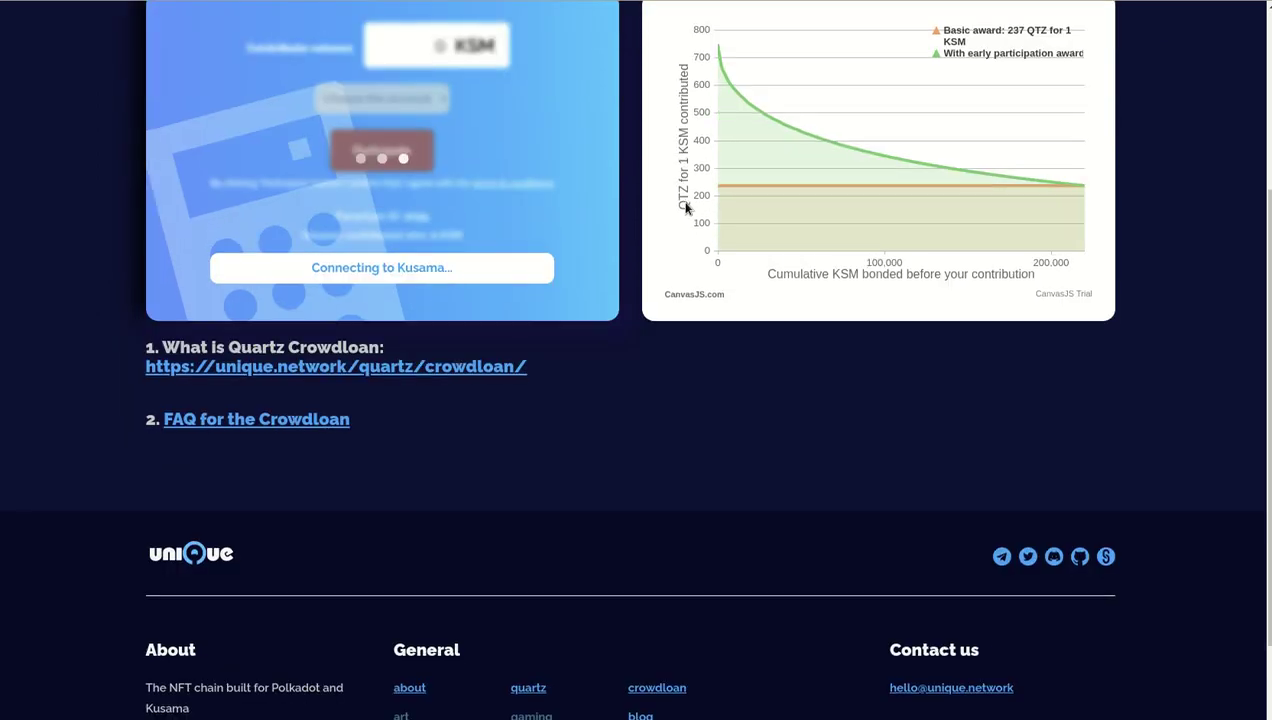
scroll(685, 208, down, 1)
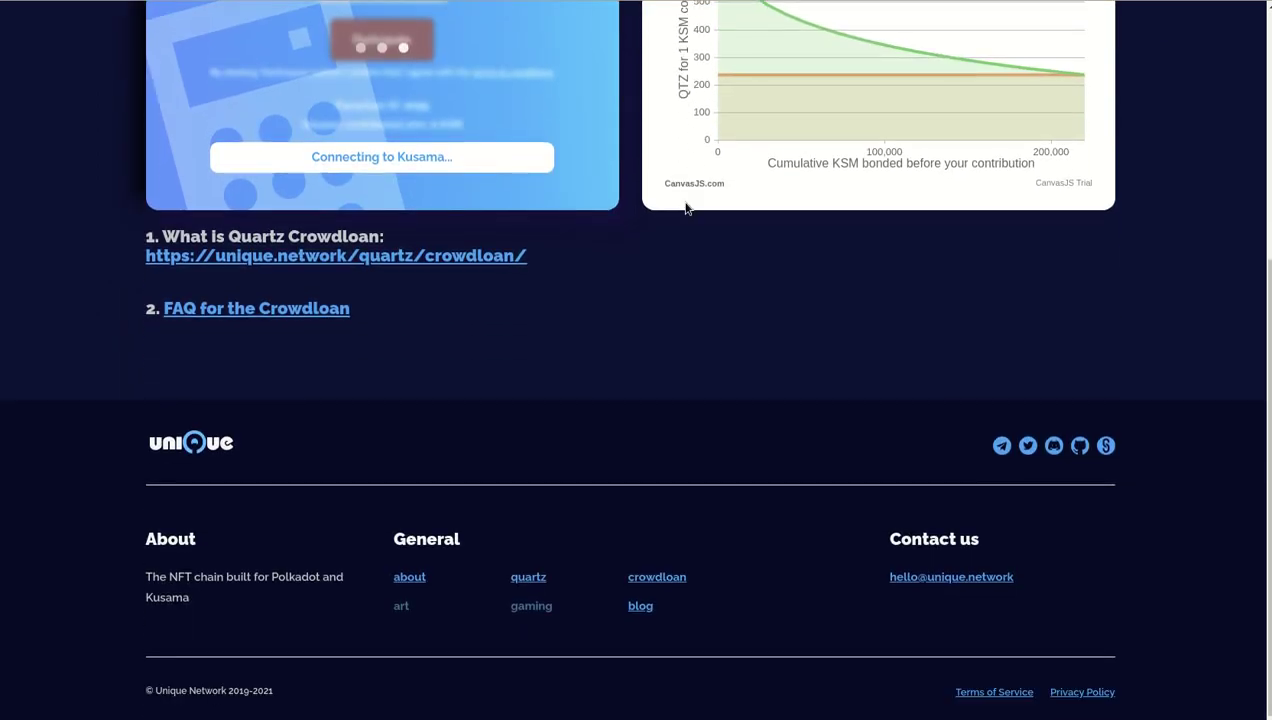
scroll(685, 208, up, 2)
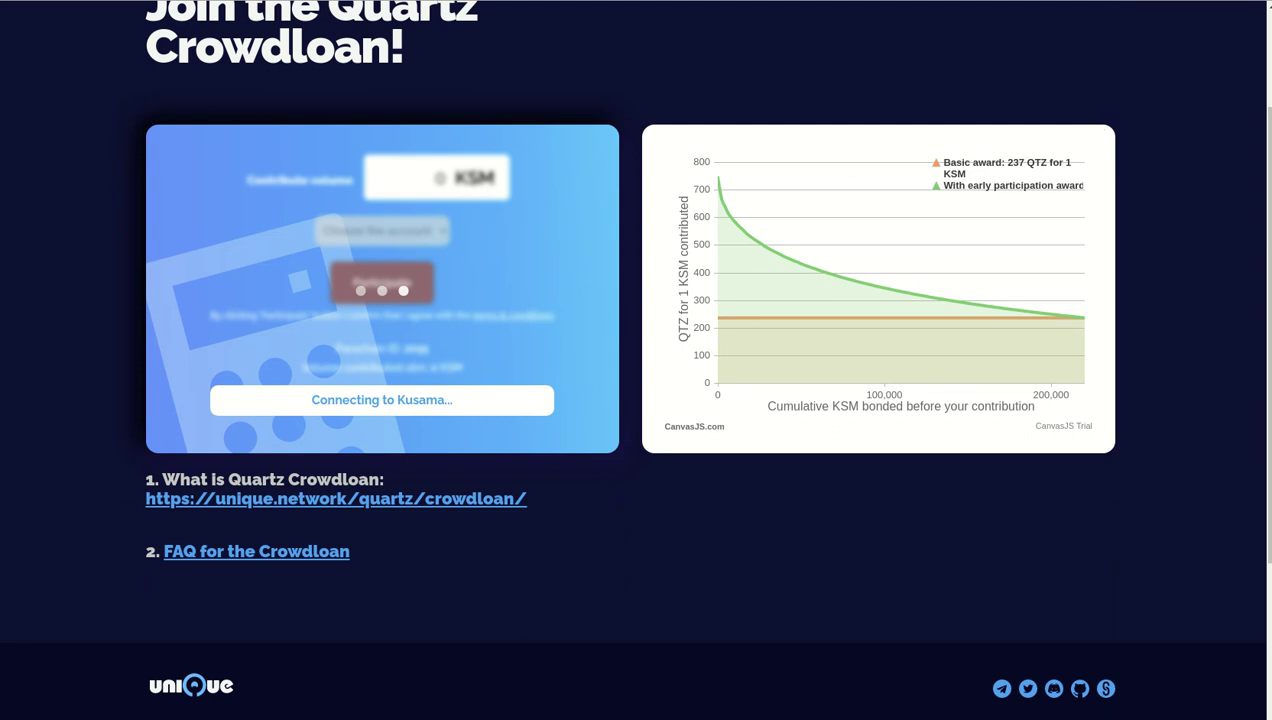
Authorize the crowdloan site in polkadot.js and dismiss the Crust wallet notification
click(1185, 0)
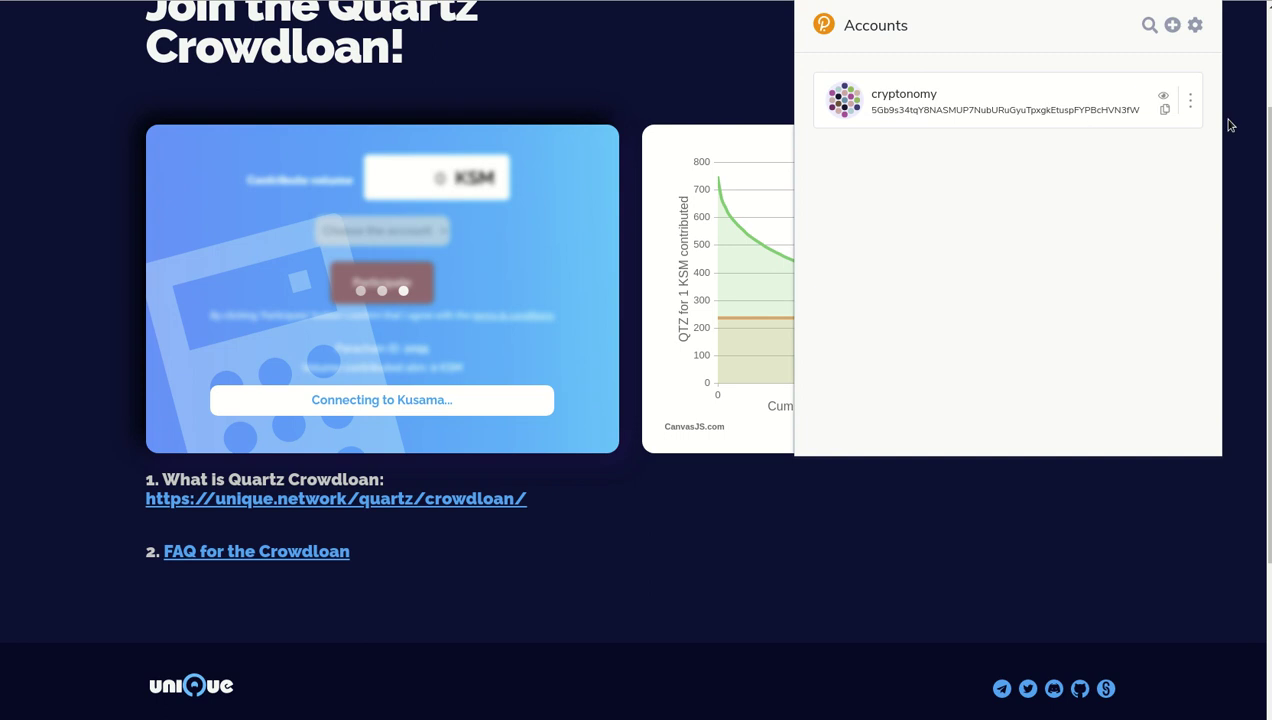
click(1191, 104)
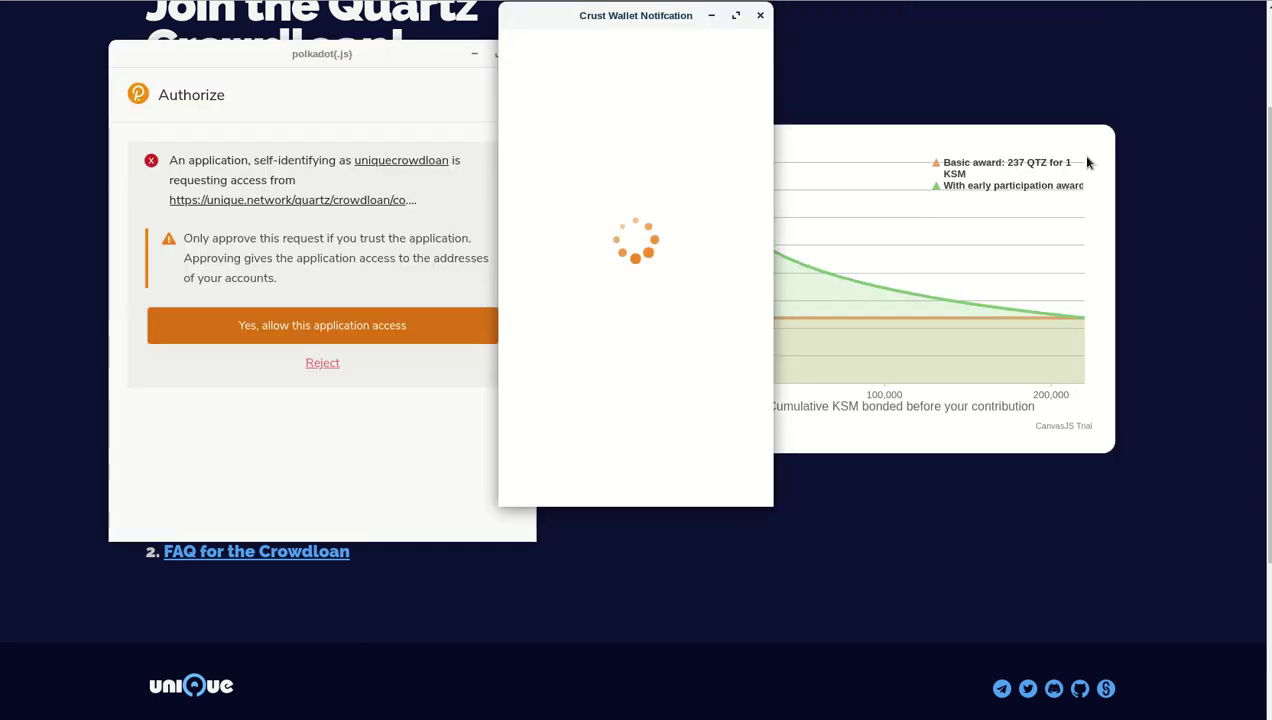
click(255, 329)
click(255, 329)
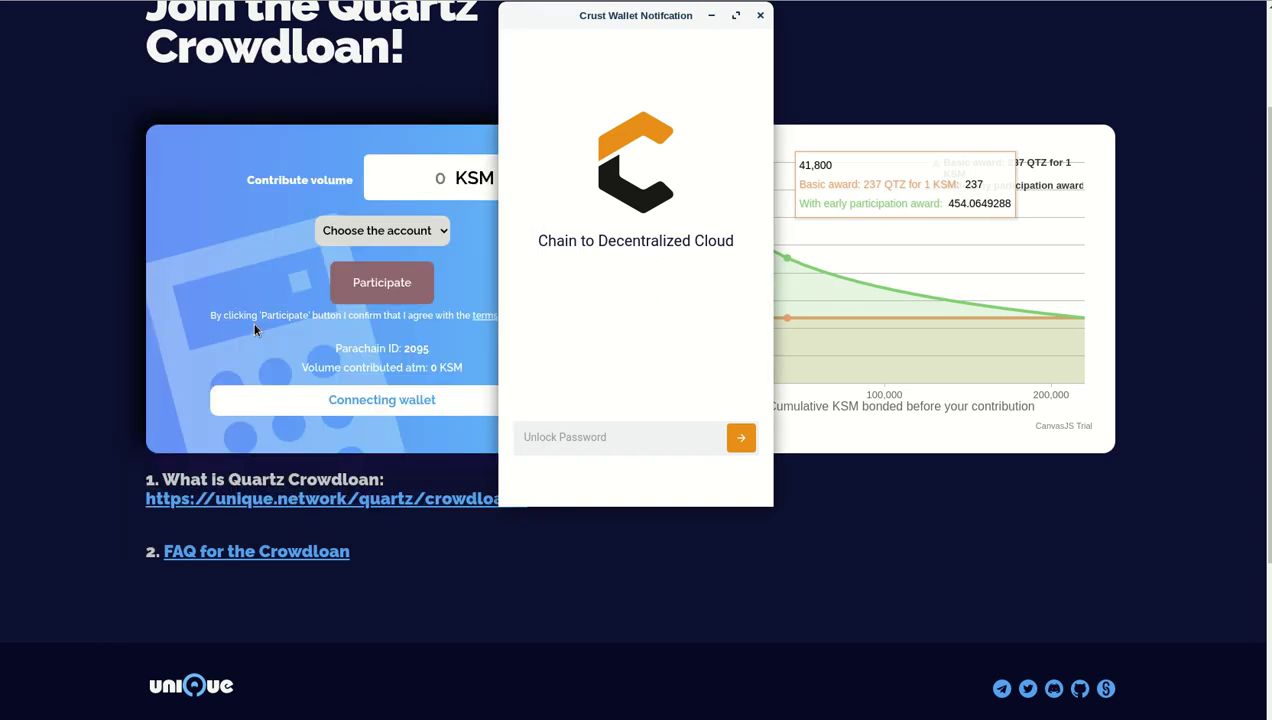
click(760, 15)
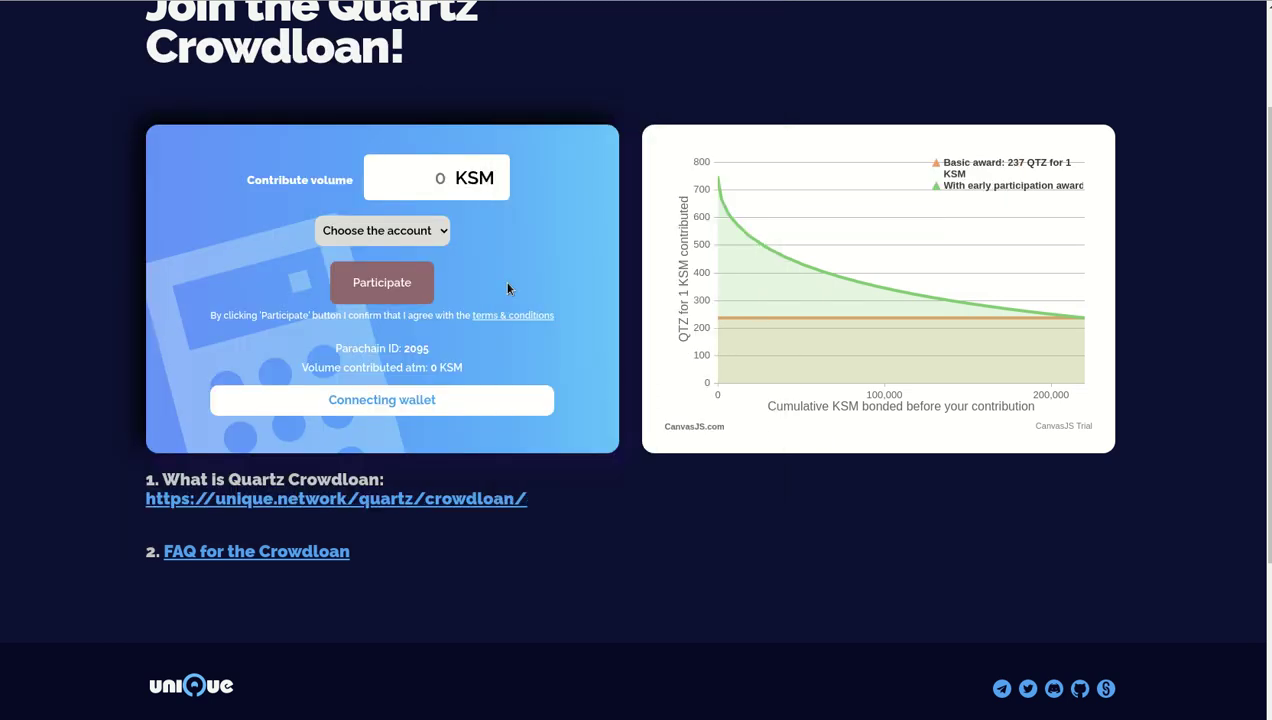
Choose the polkadot.js wallet account to contribute from
click(389, 236)
click(389, 236)
click(389, 236)
click(389, 236)
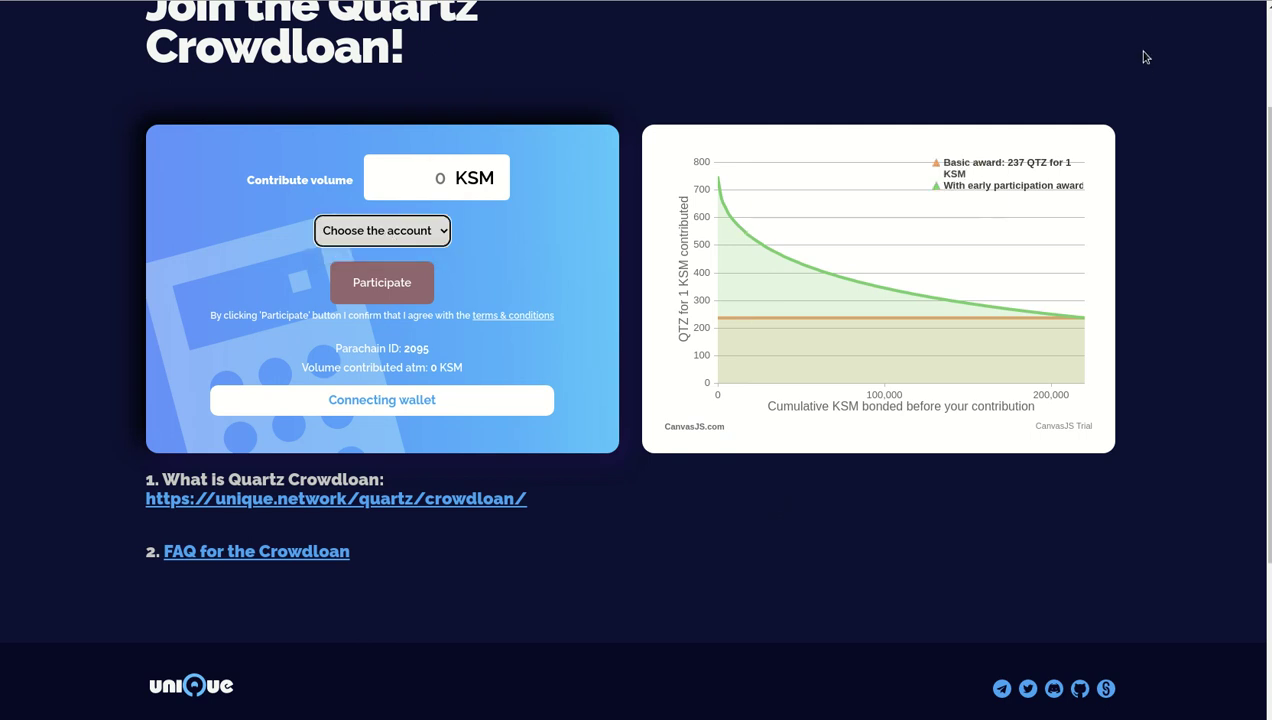
click(1205, 0)
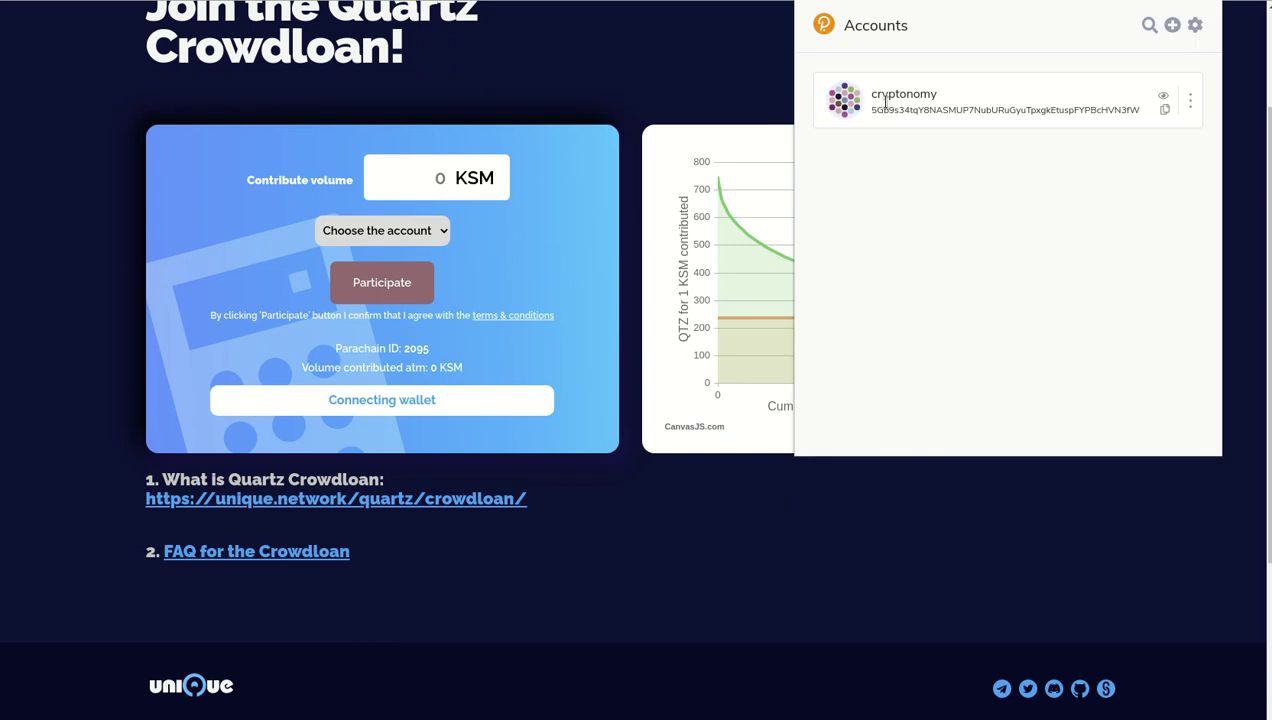
click(648, 533)
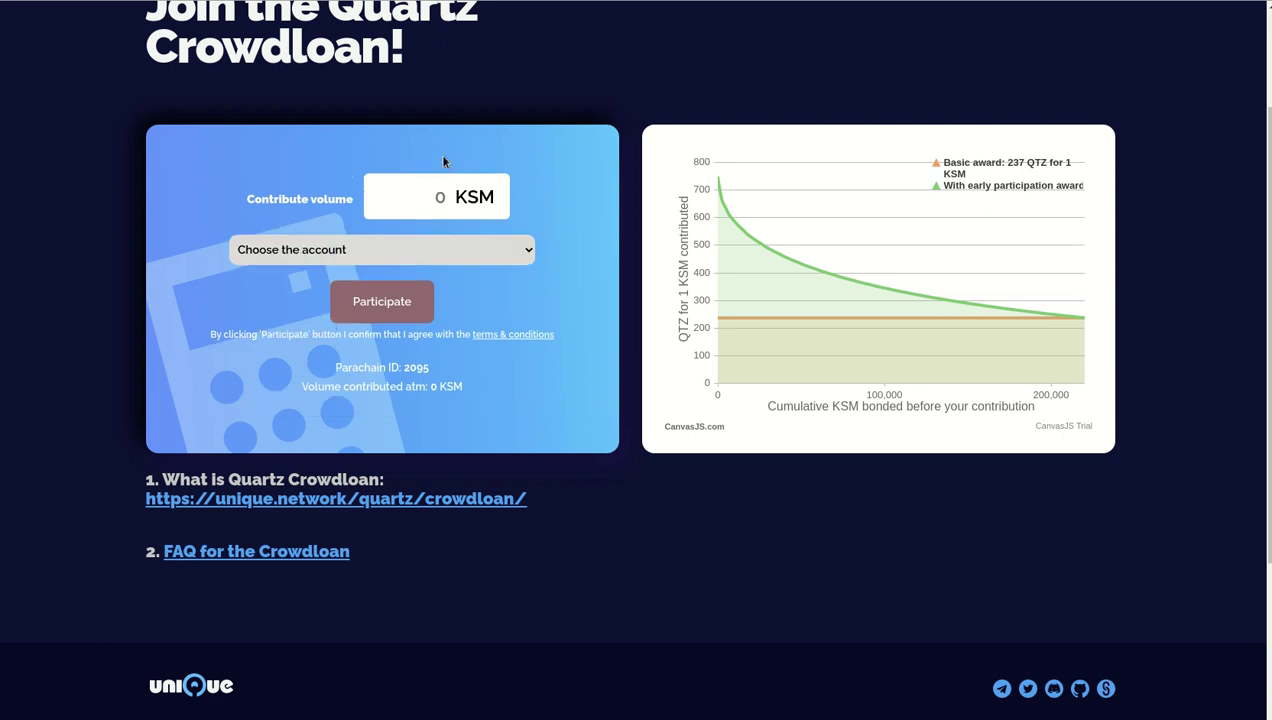
click(378, 251)
click(381, 286)
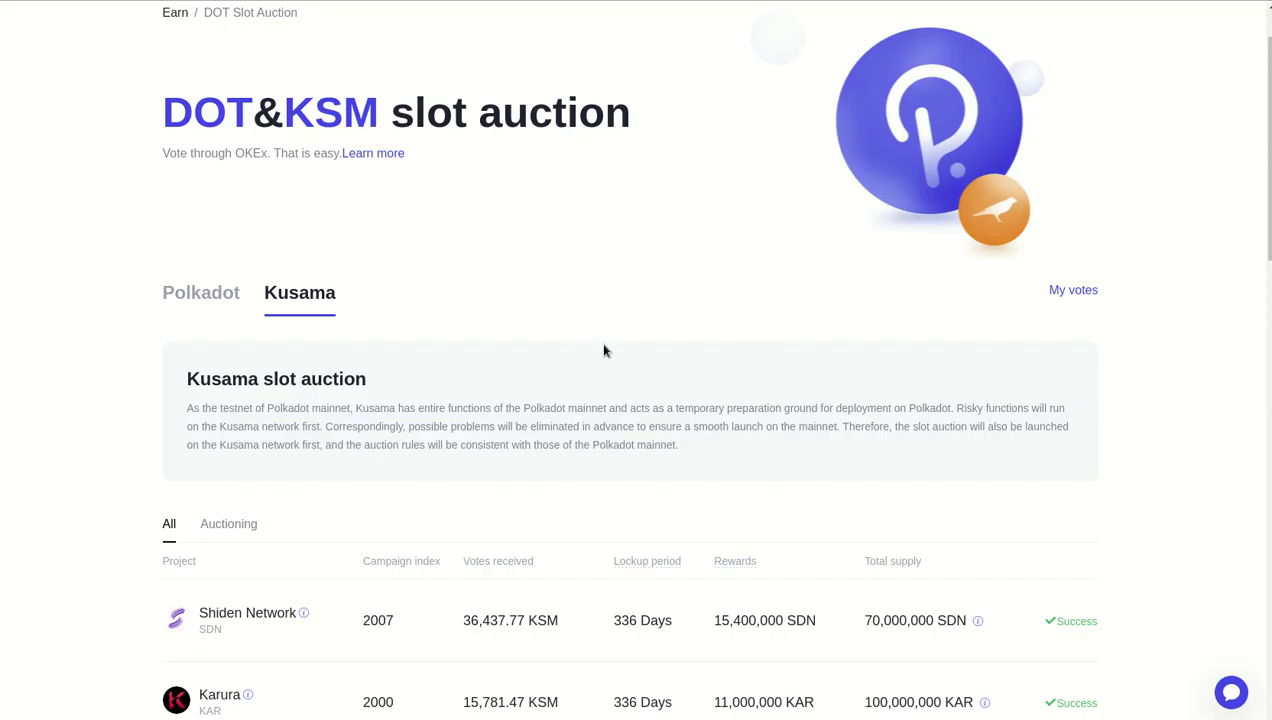
scroll(604, 350, up, 1)
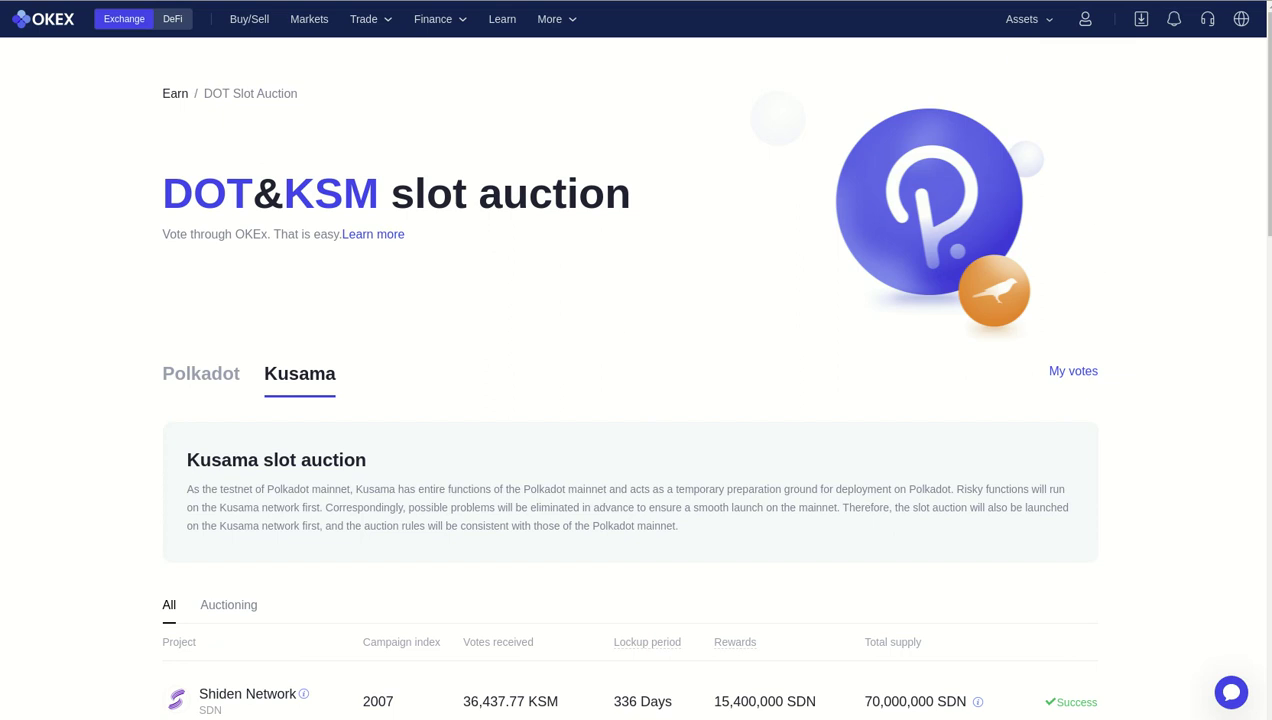
Open the OKEX Withdrawal page and copy the polkadot.js account address
mouse_move(1016, 22)
click(1060, 121)
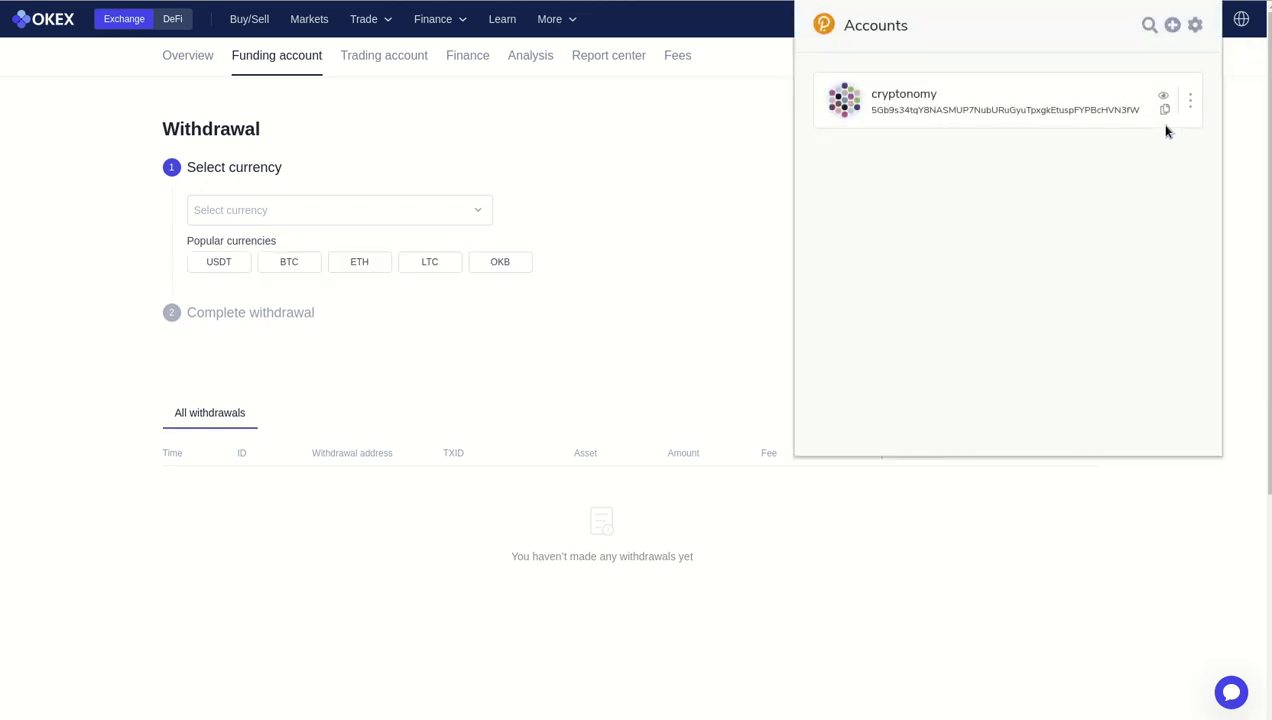
click(1164, 109)
key(ctrl+Tab)
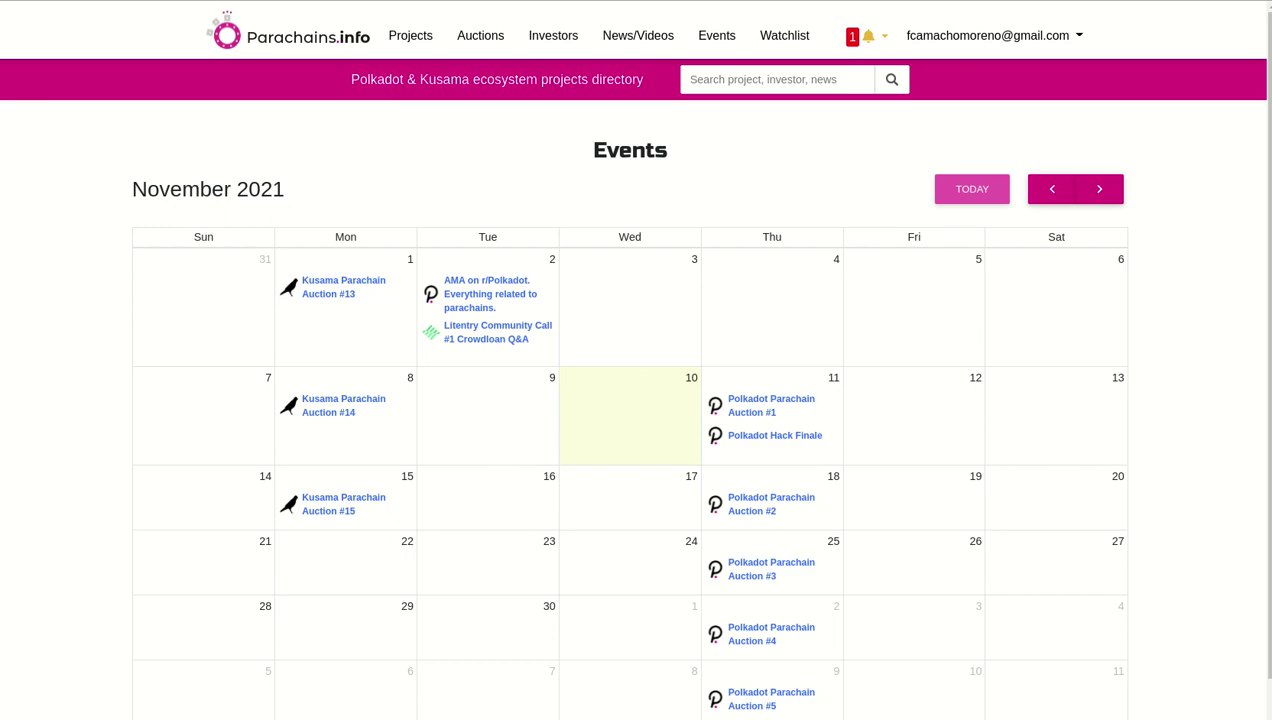
key(ctrl+Tab)
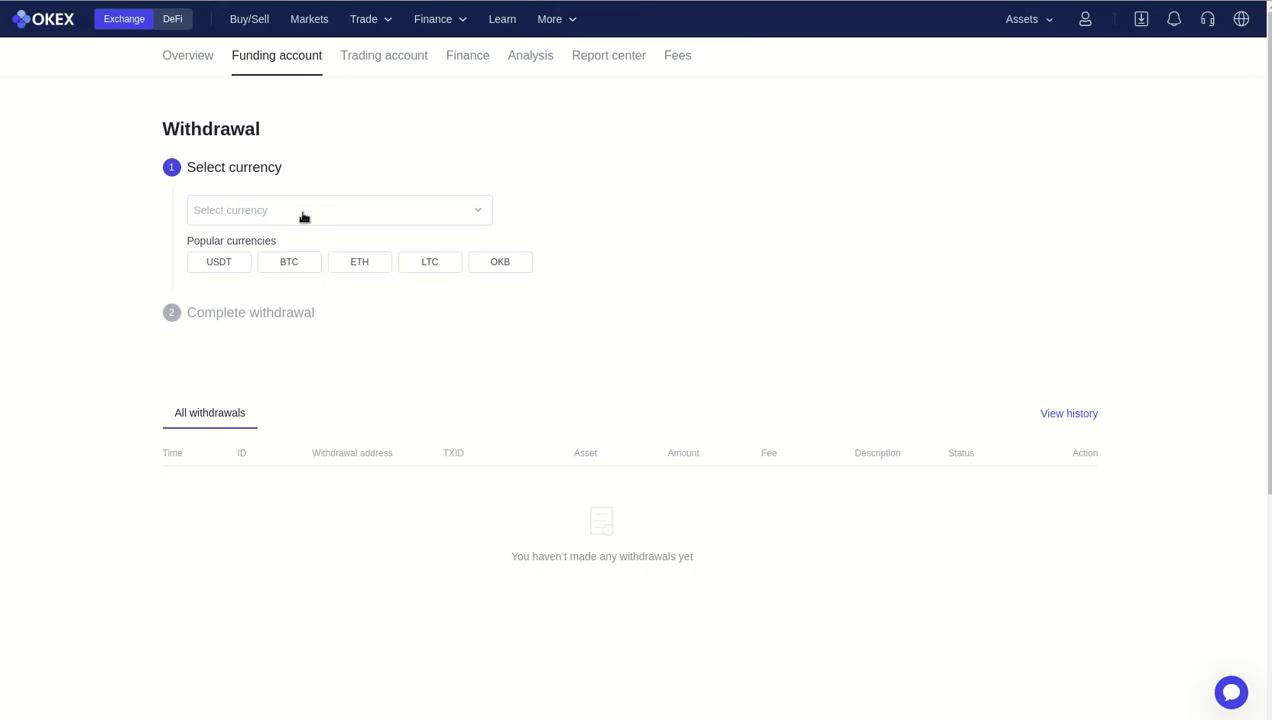
Select KSM to withdraw On-Chain over the KSM-Kusama network
click(304, 217)
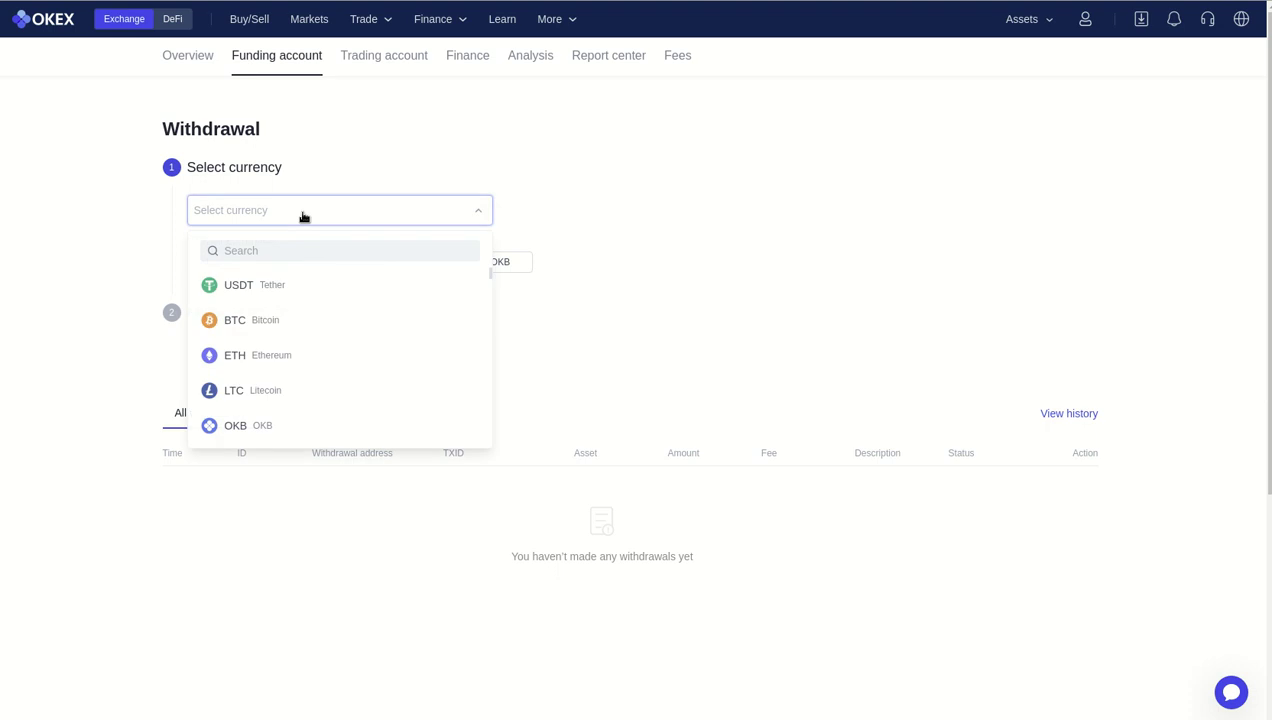
click(276, 217)
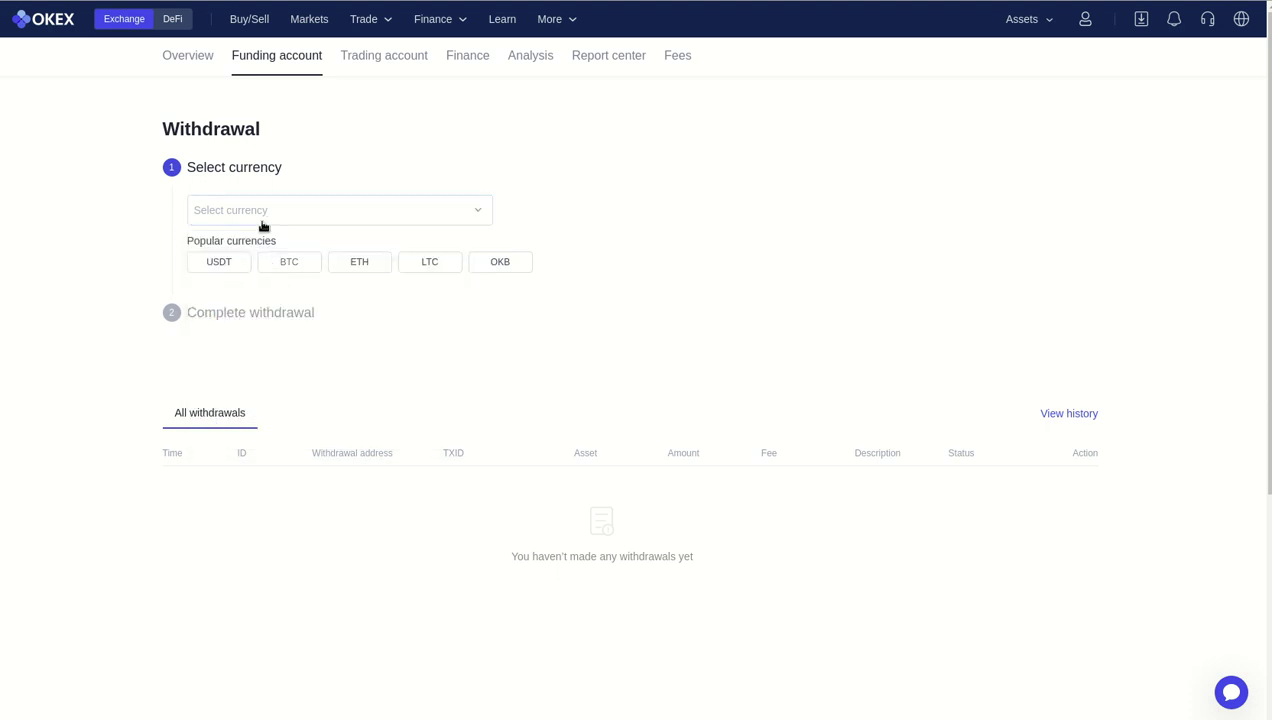
click(263, 222)
click(238, 250)
text(ksm)
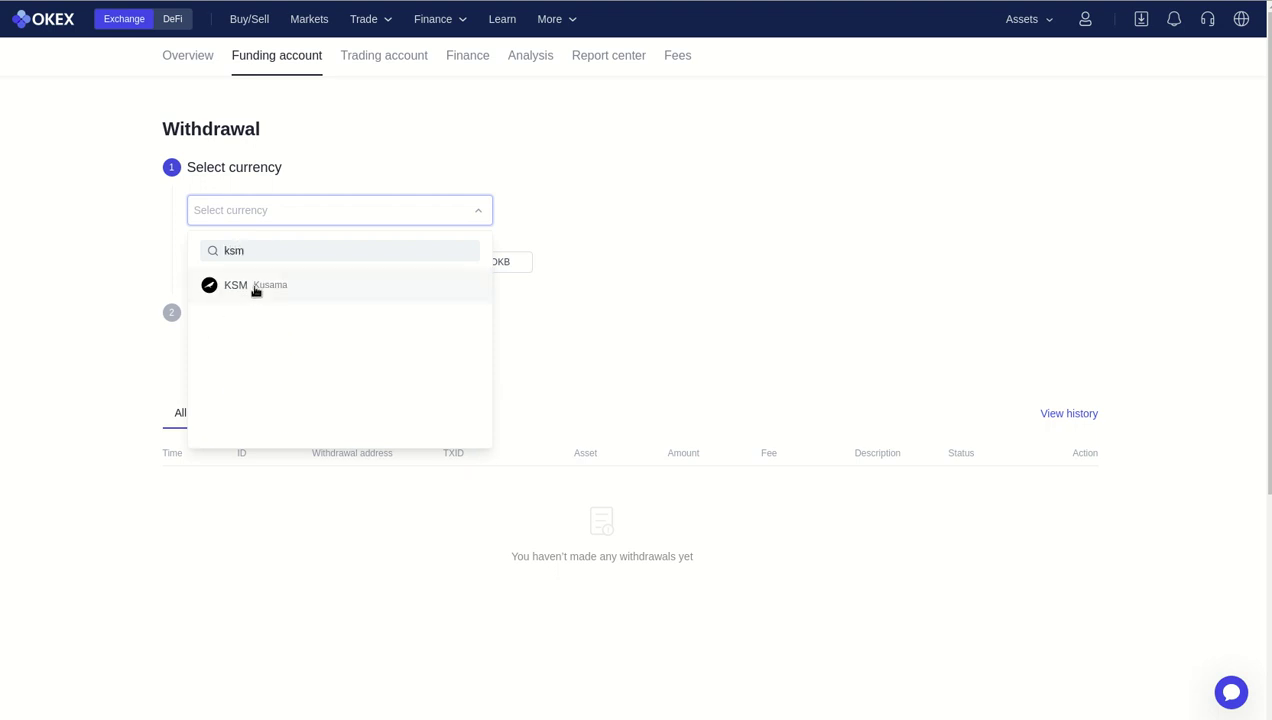
click(256, 291)
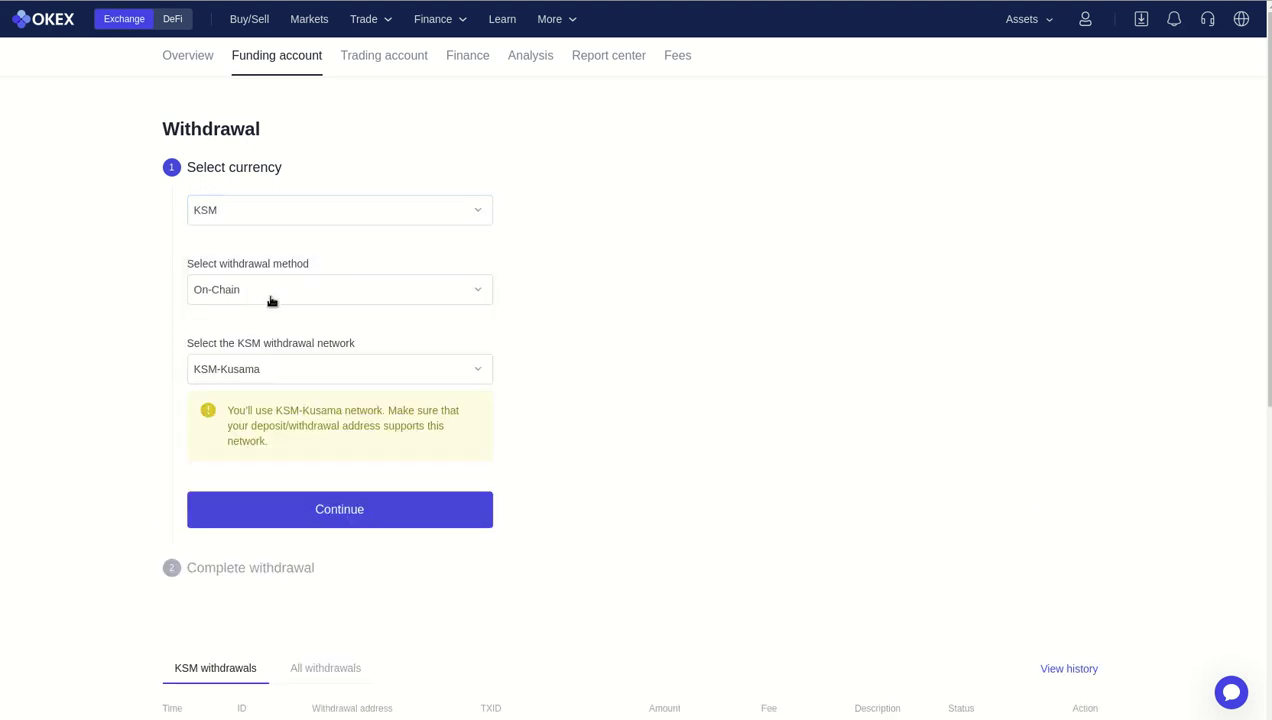
click(282, 291)
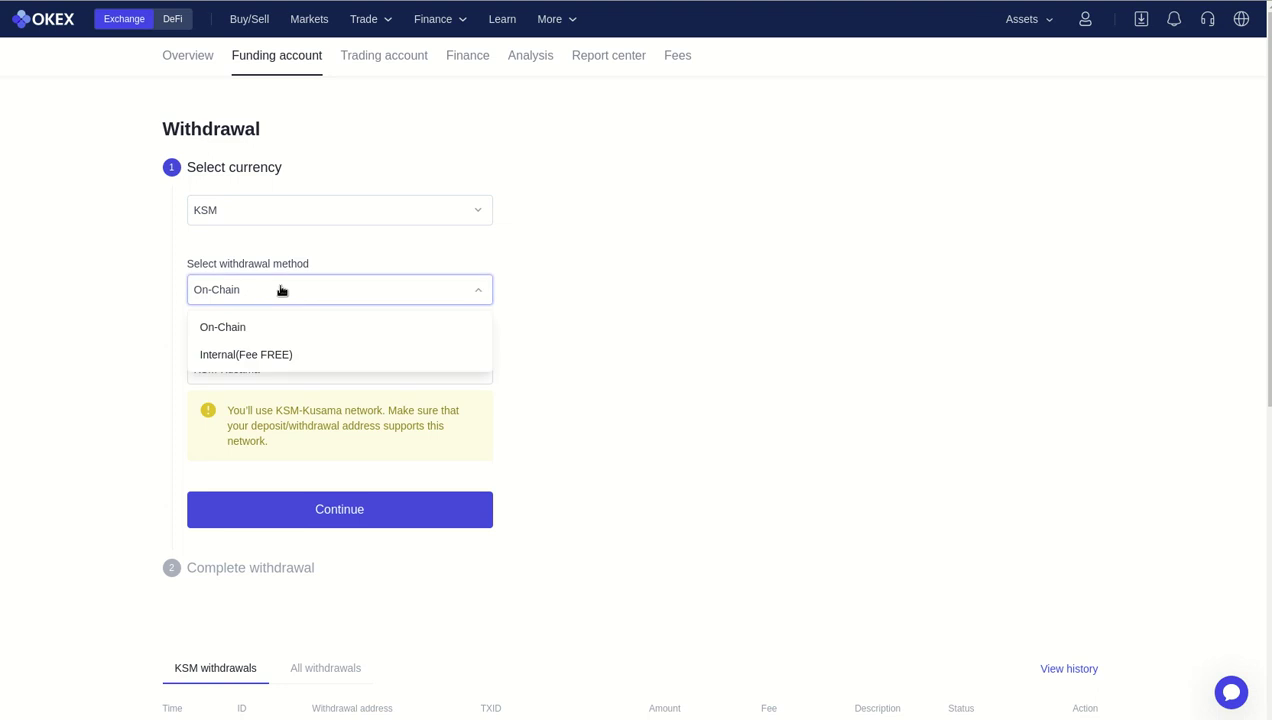
click(282, 290)
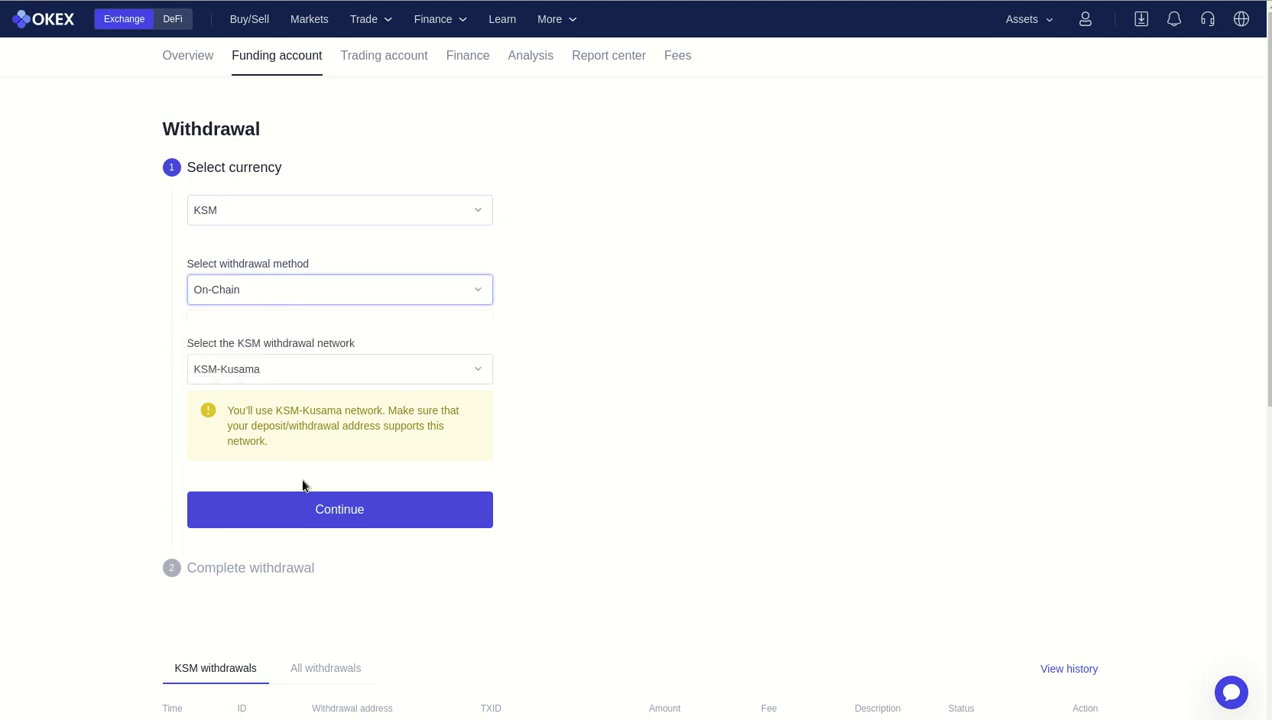
click(304, 367)
click(310, 397)
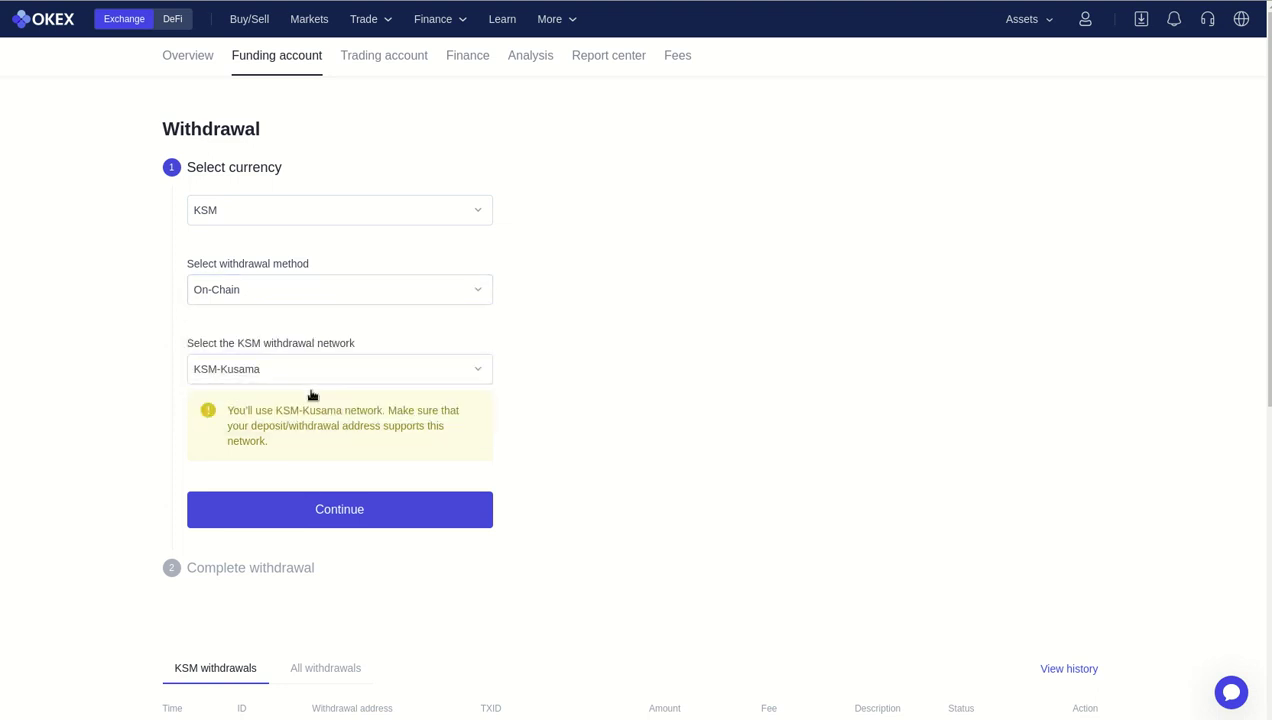
click(338, 512)
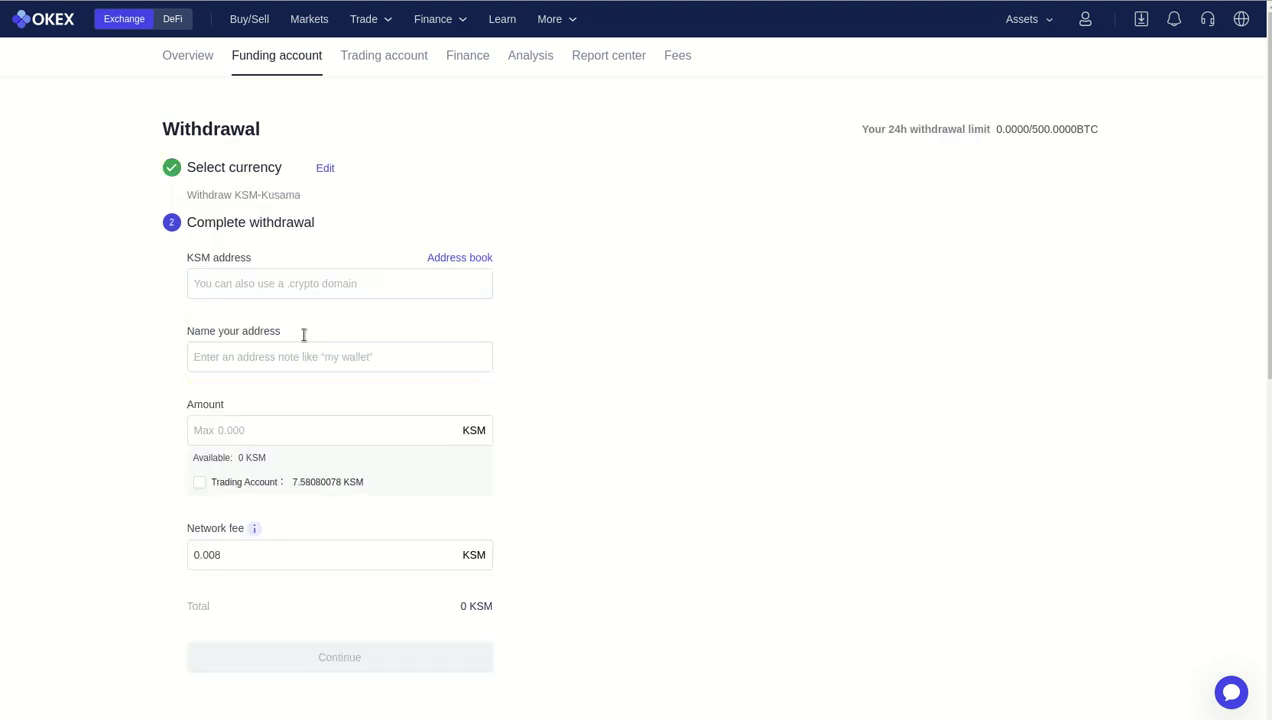
Paste the wallet address, label it 'cryptonoiy', and enter amount 0.12
click(273, 285)
key(ctrl+v)
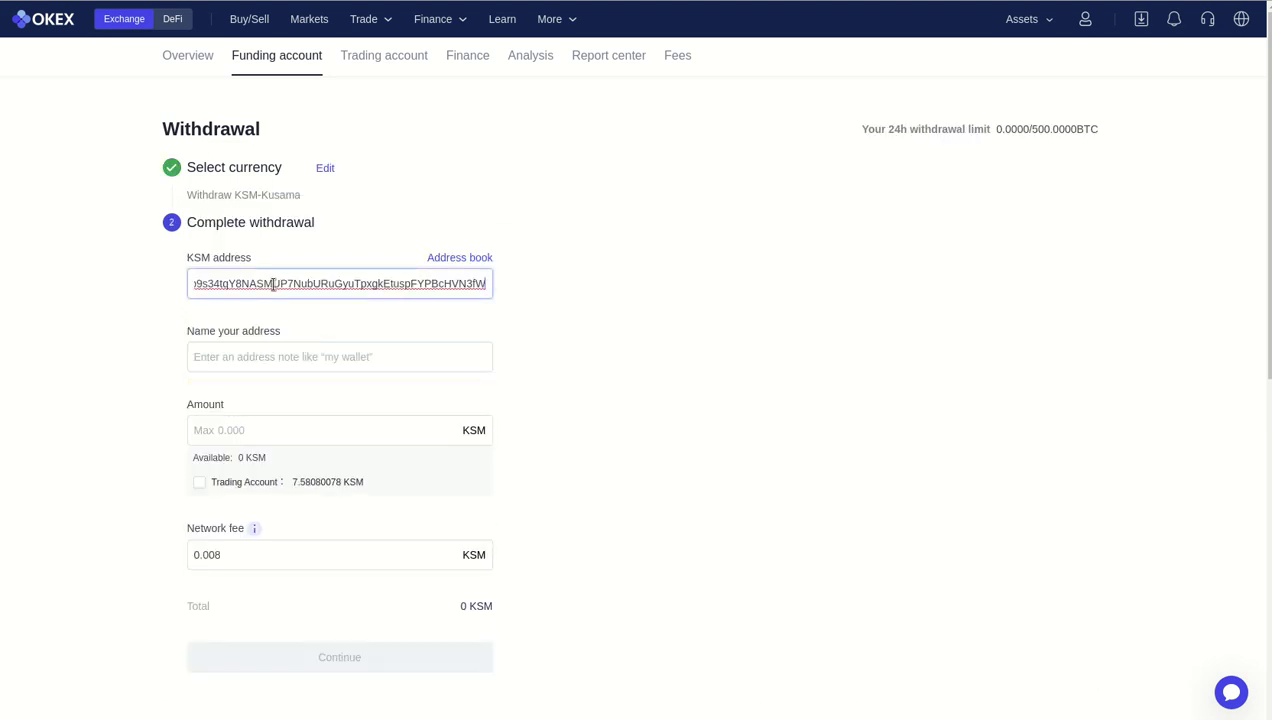
click(646, 345)
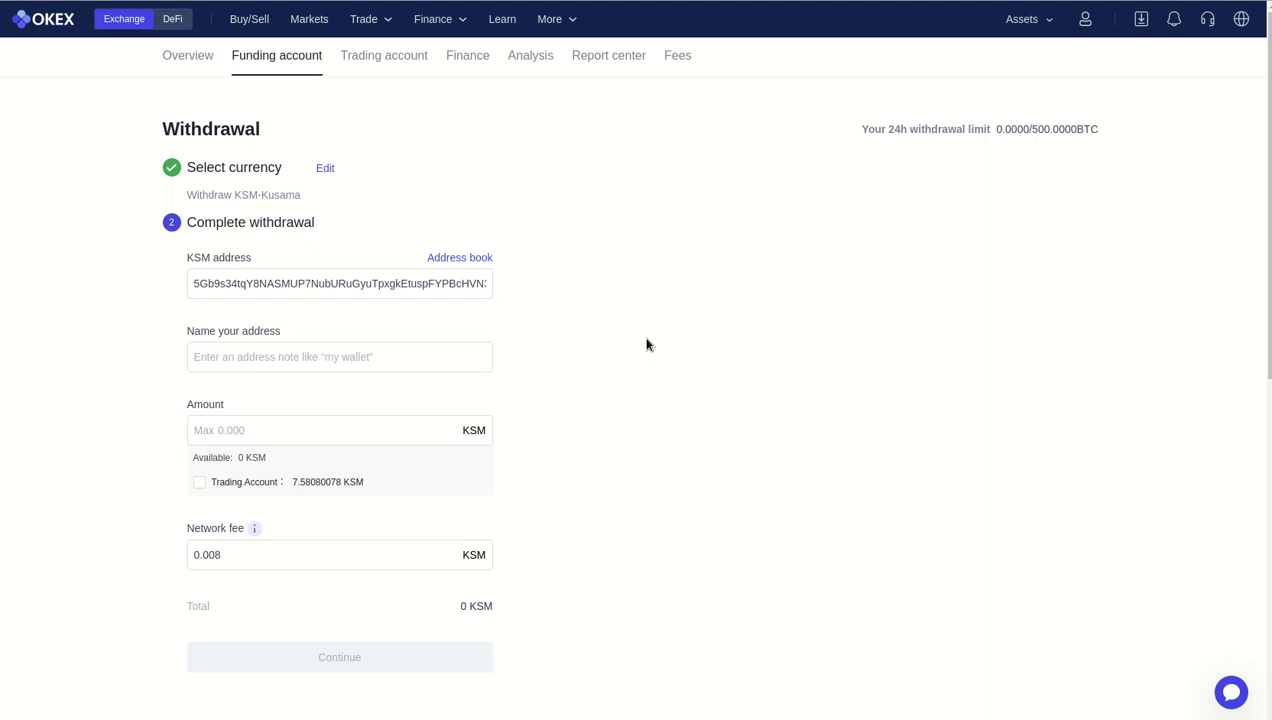
click(238, 358)
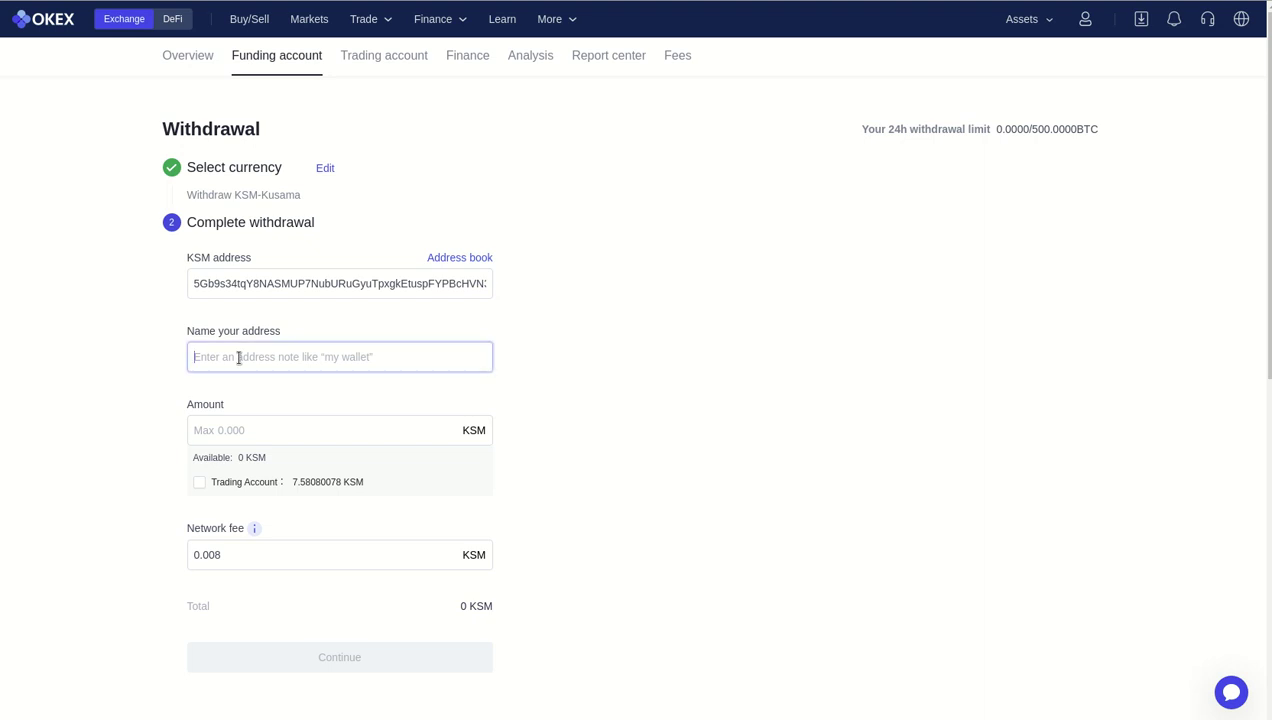
text(crypto)
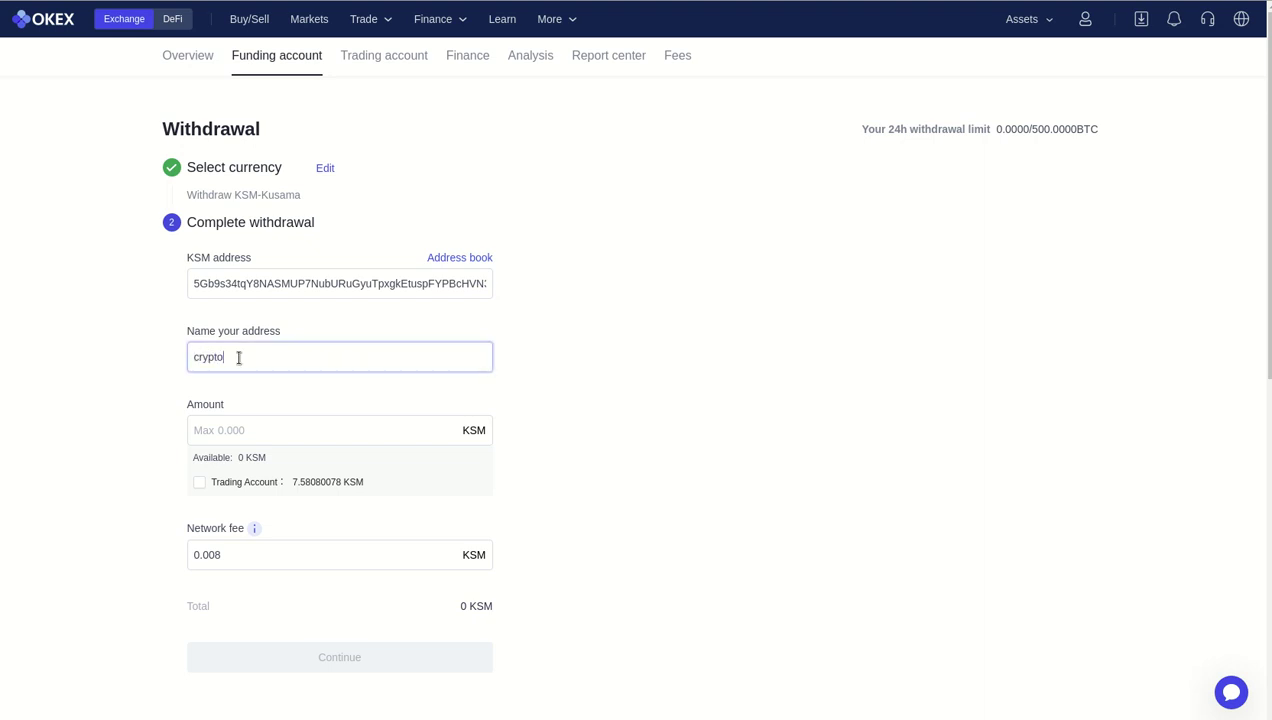
text(noiy)
click(328, 440)
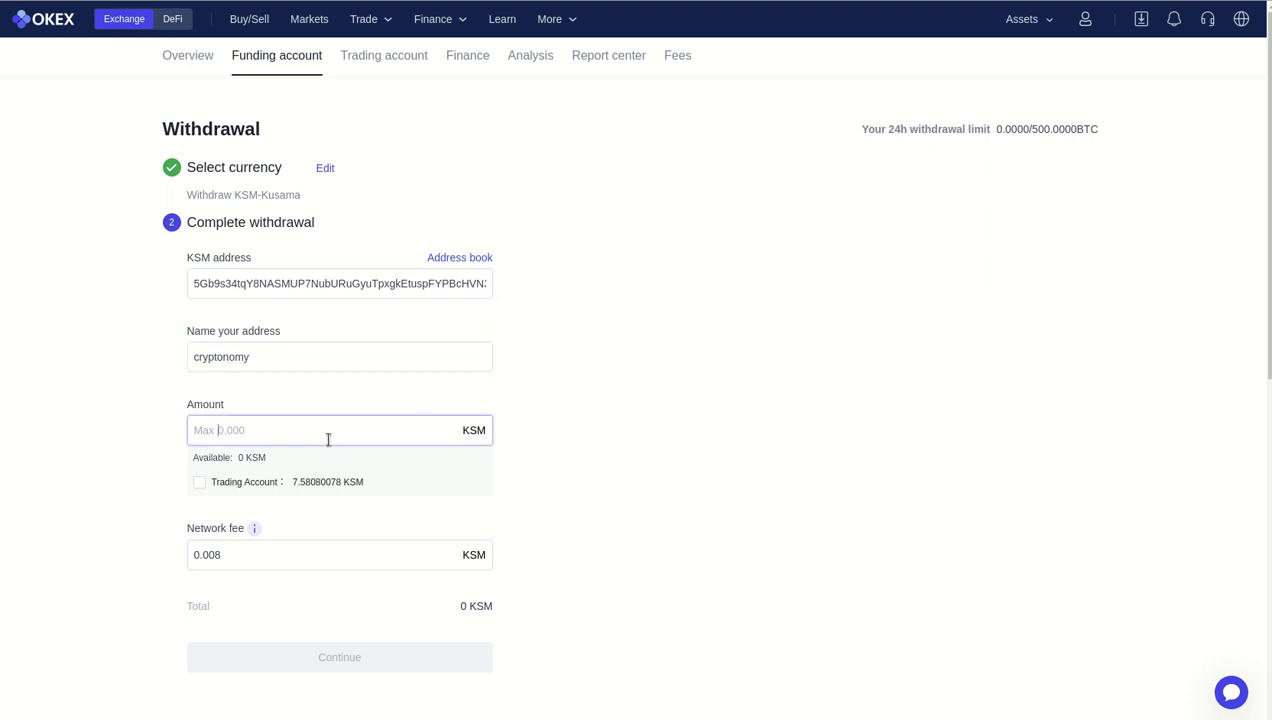
text(0.12)
Draw from the trading account, make the amount 0.120, and submit the withdrawal details
click(198, 482)
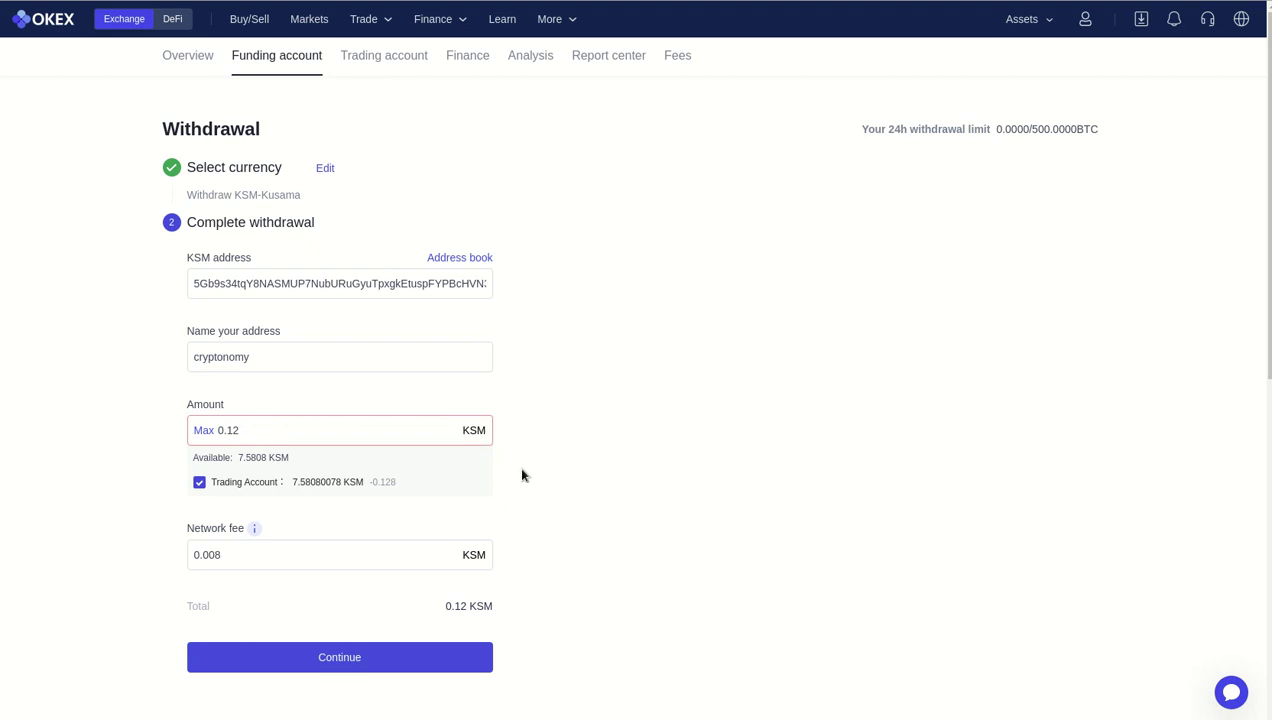
scroll(518, 468, down, 1)
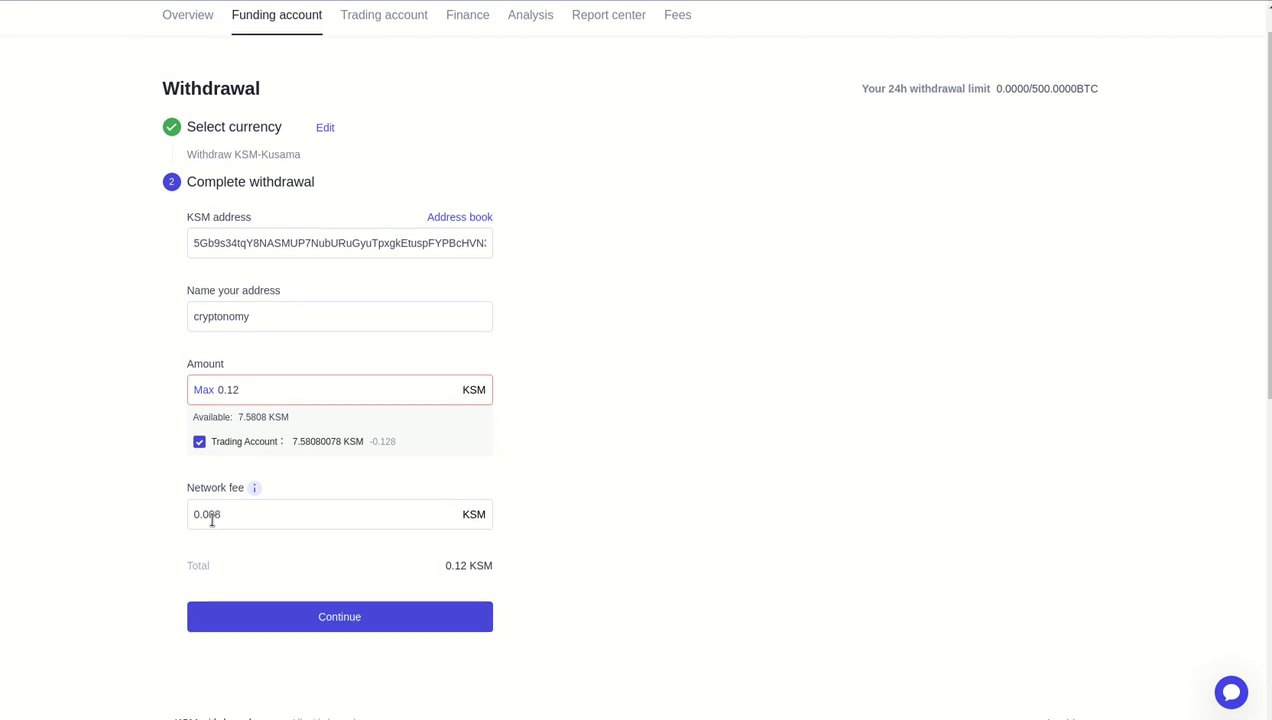
scroll(525, 522, down, 2)
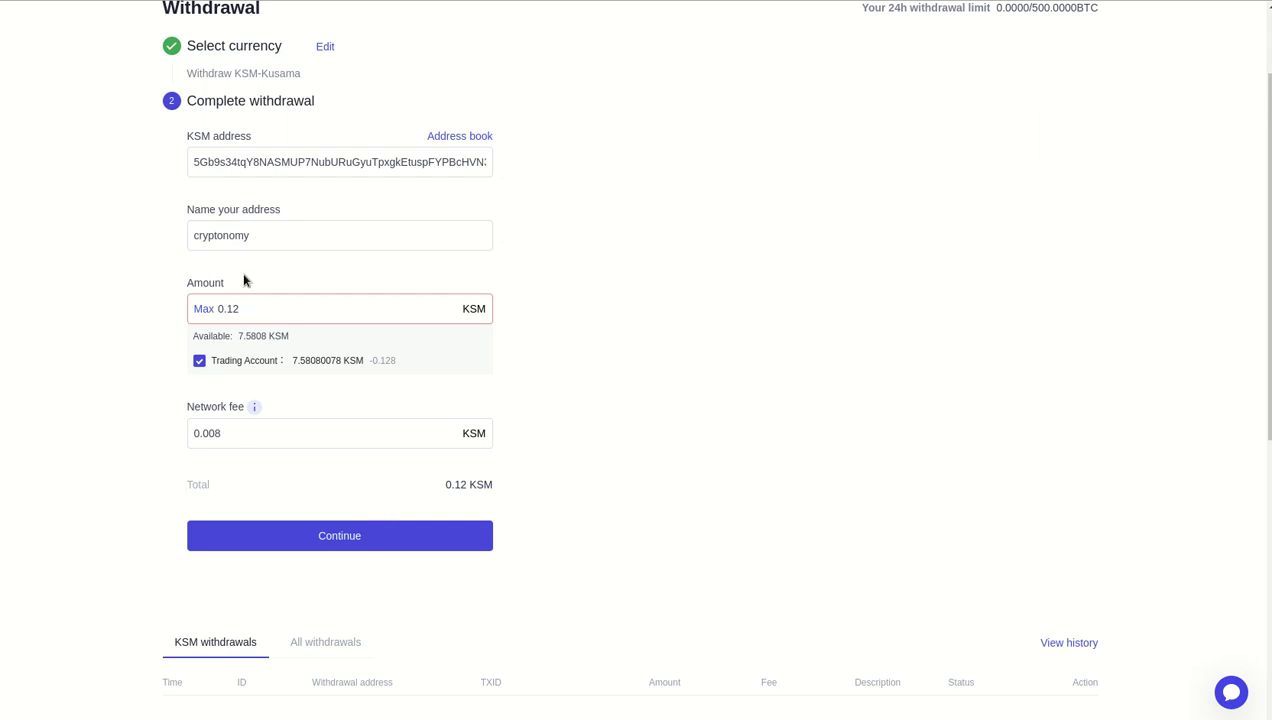
click(254, 308)
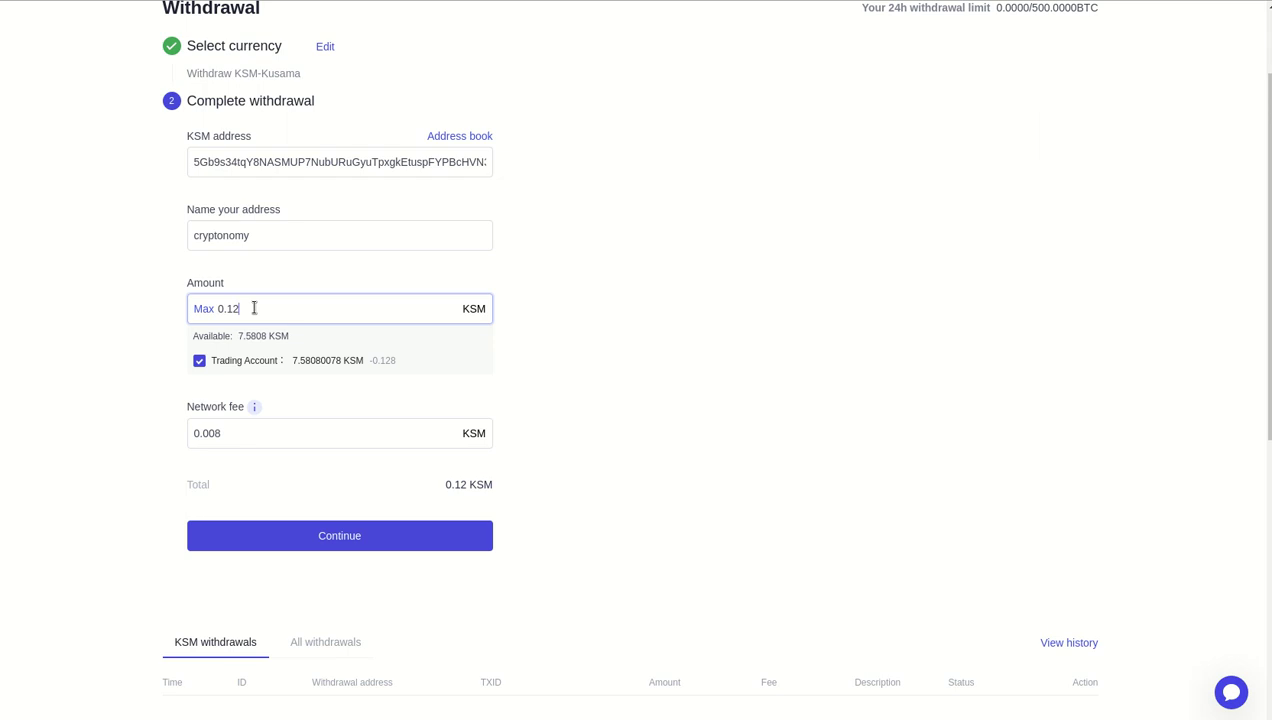
text(0)
click(371, 538)
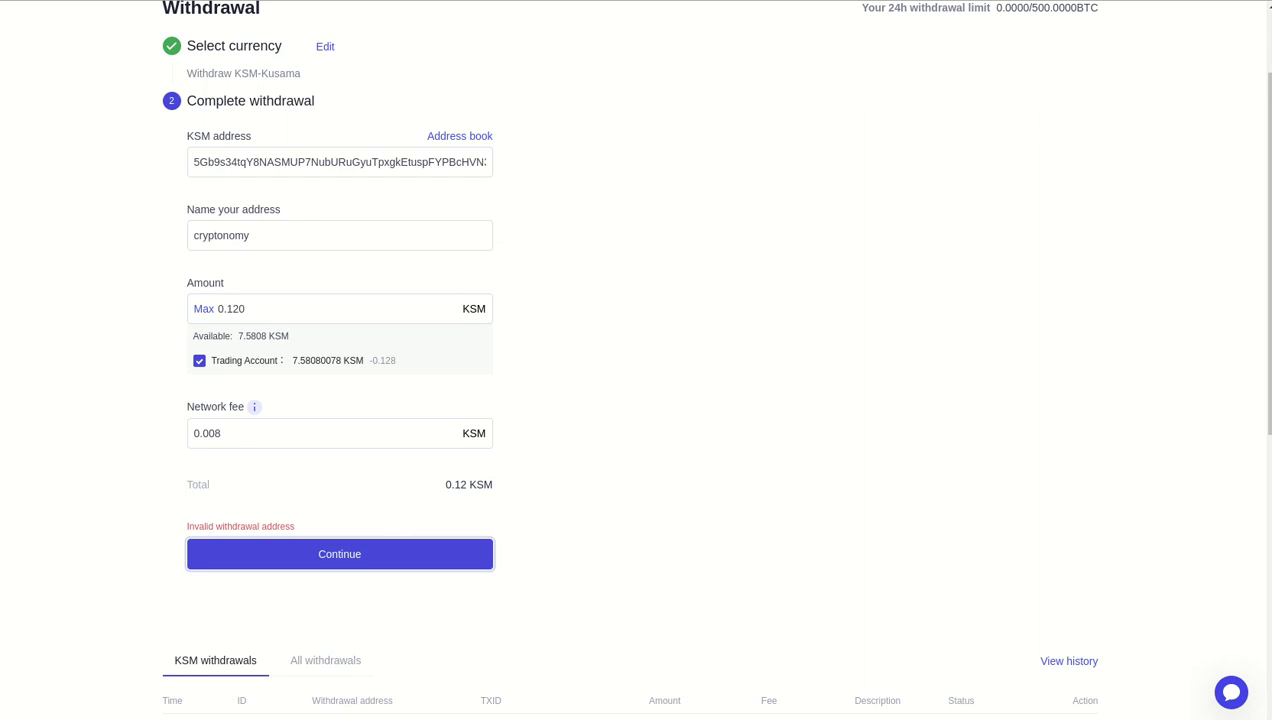
Restrict the cryptonomy account to Kusama Relay Chain and copy its Kusama-format address
click(1212, 12)
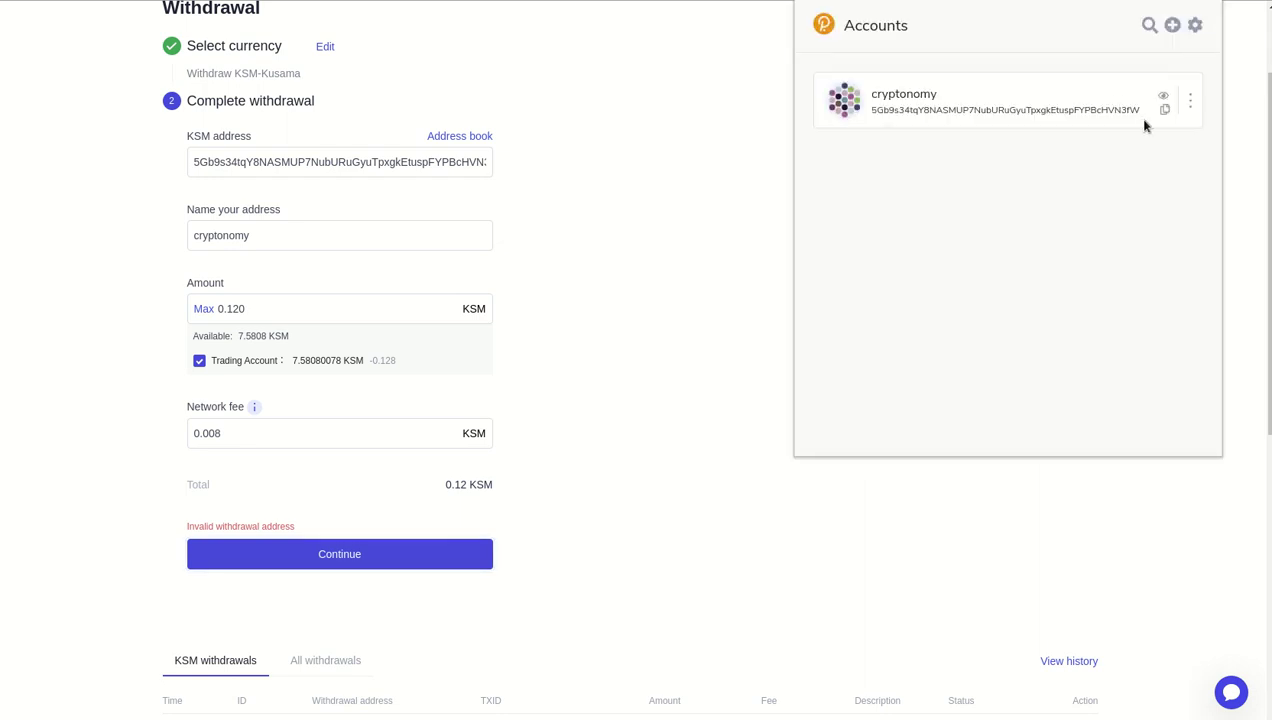
click(1196, 26)
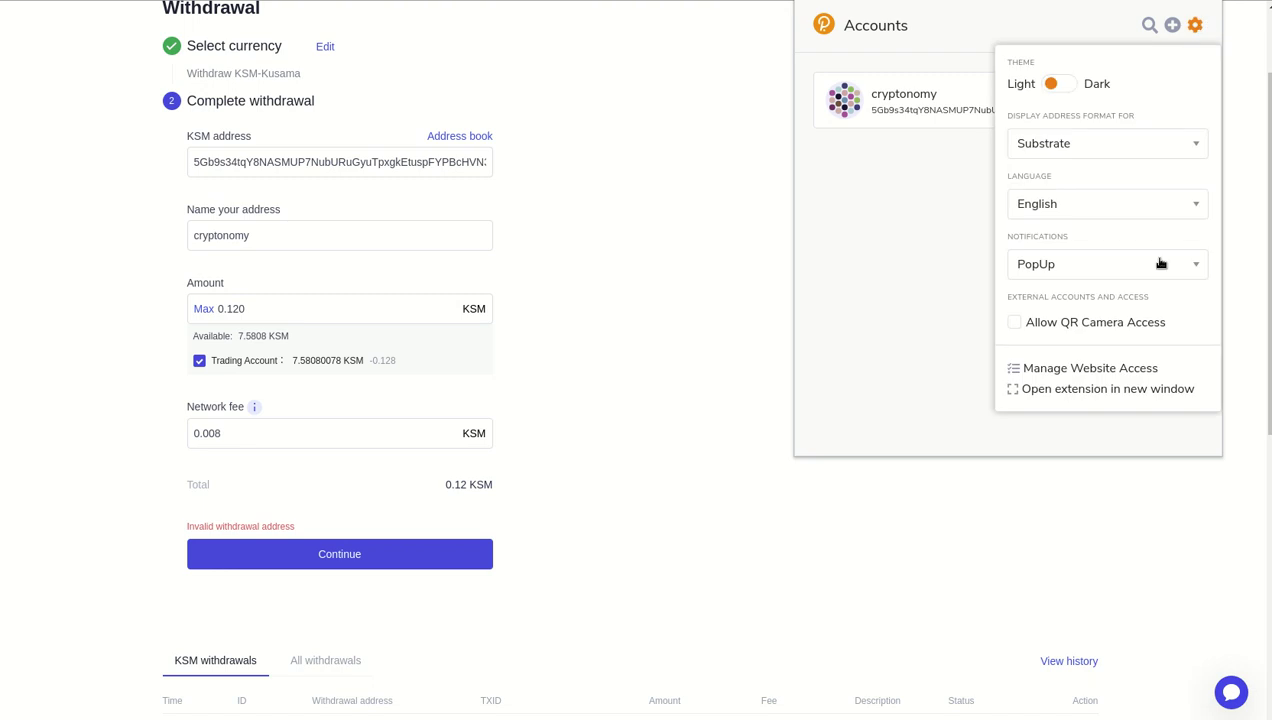
click(843, 181)
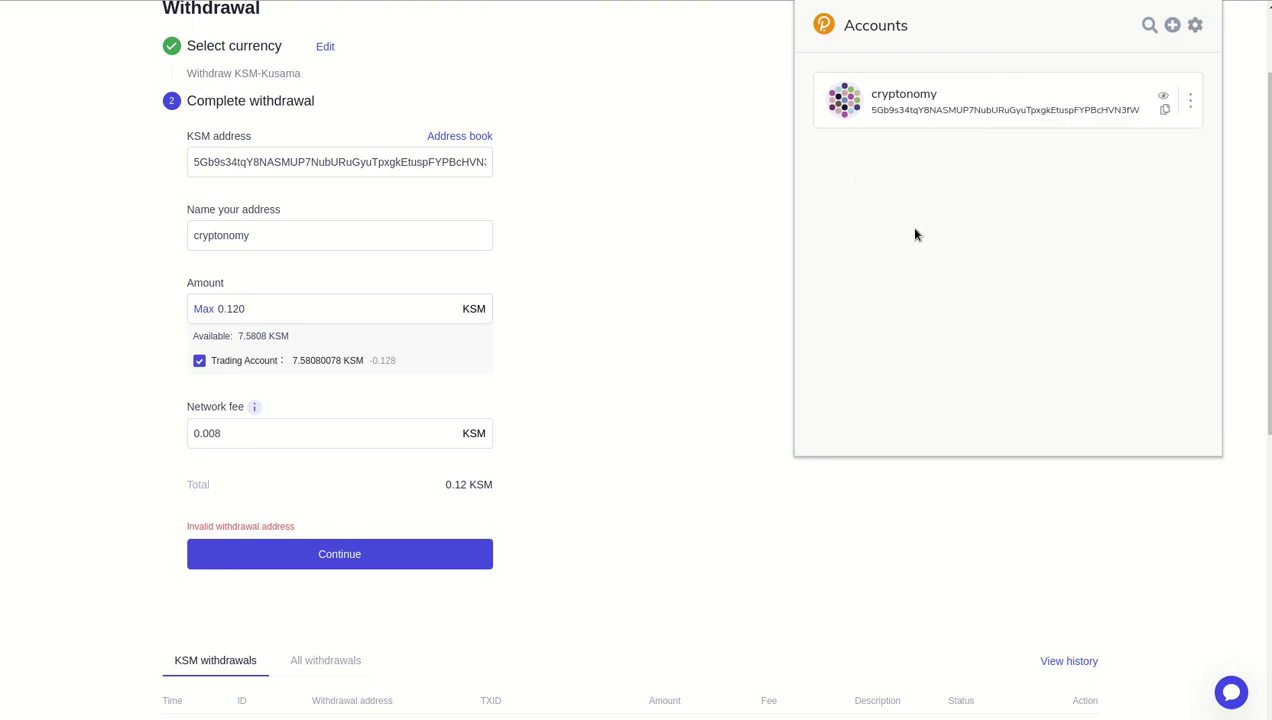
click(1190, 100)
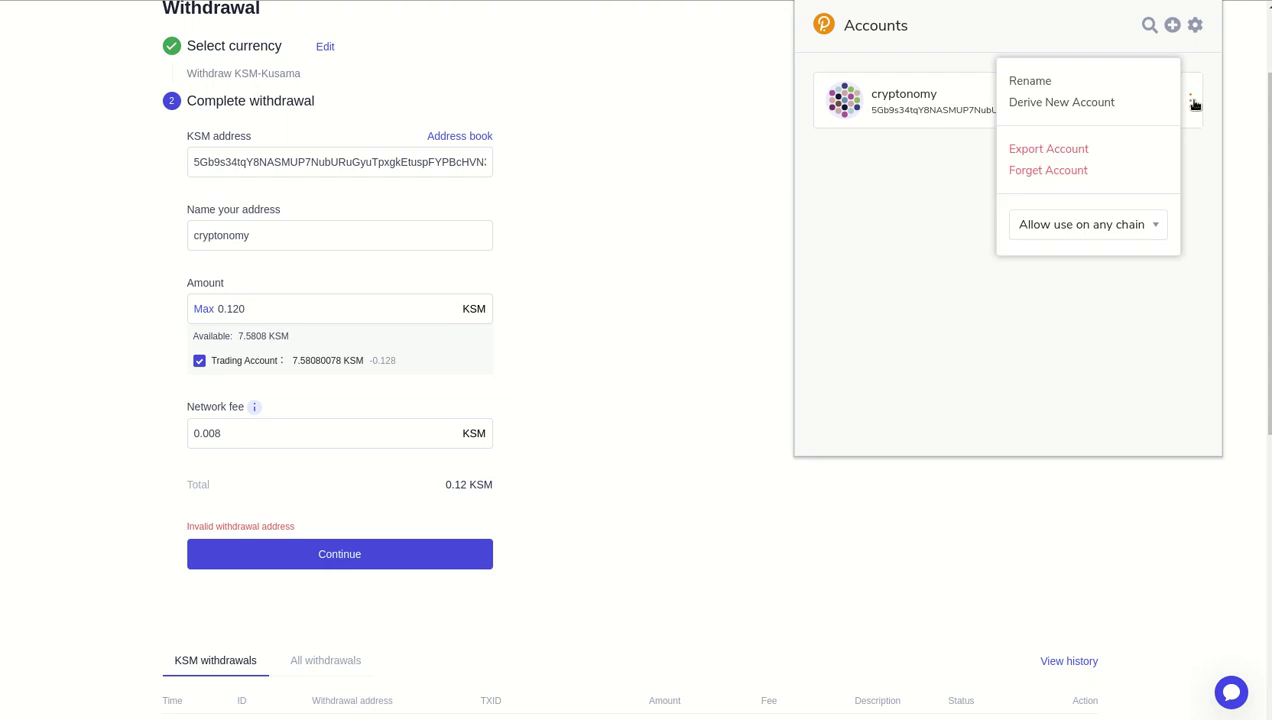
click(1091, 224)
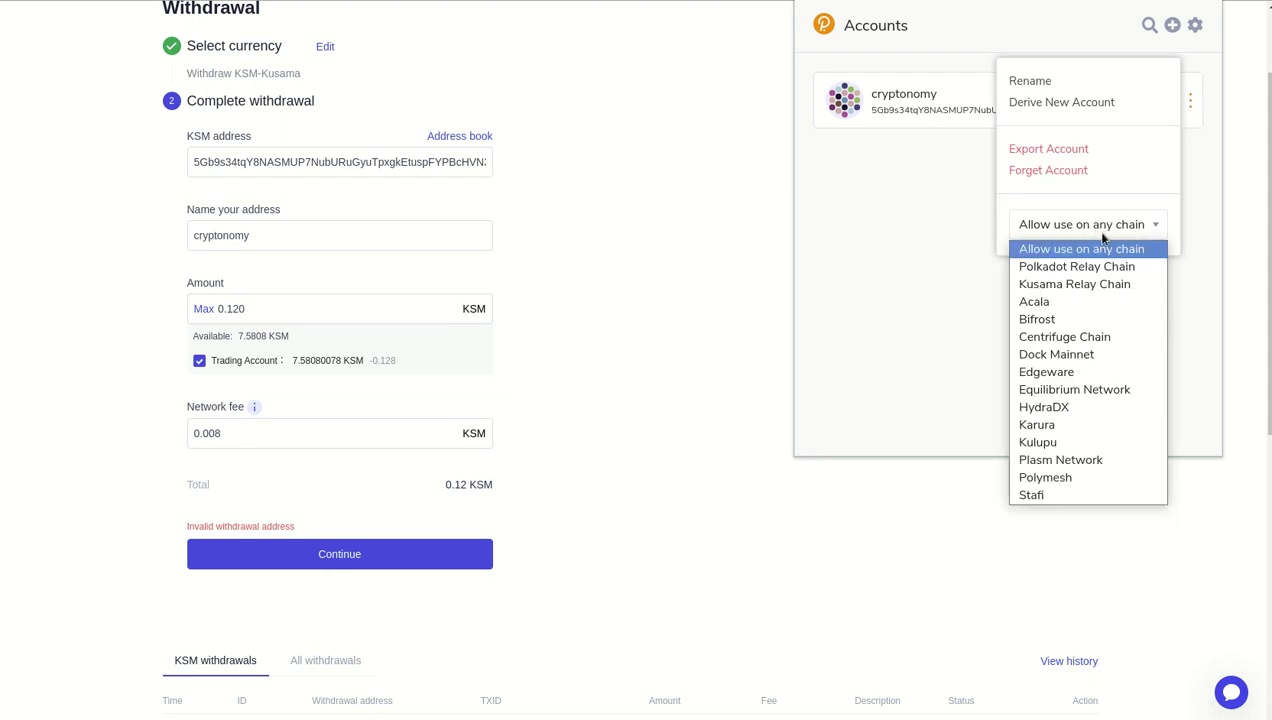
click(1121, 286)
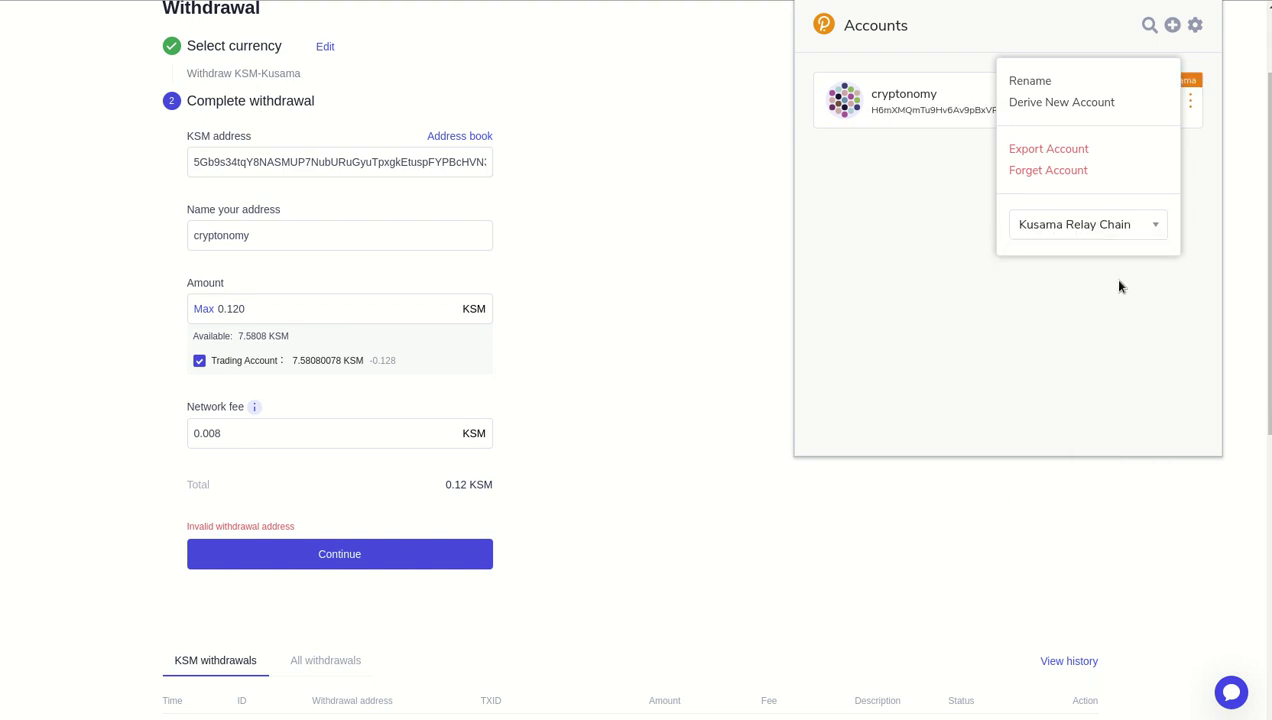
click(1073, 321)
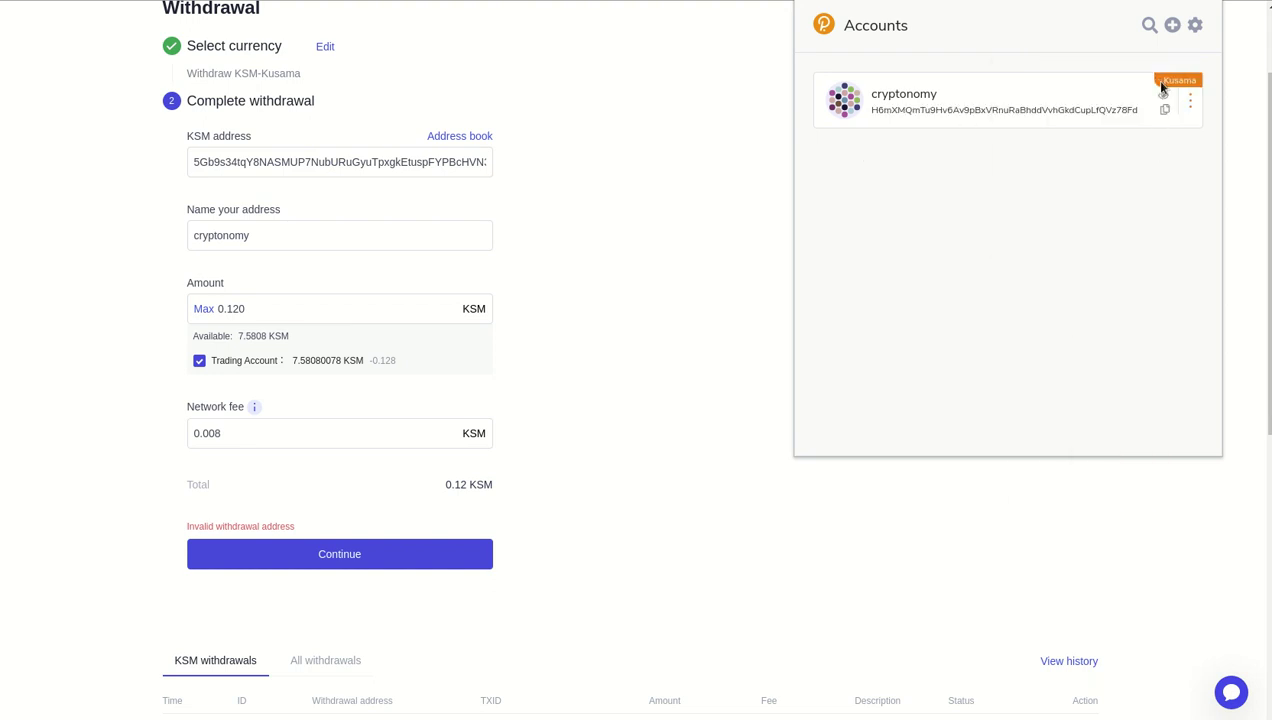
click(1165, 112)
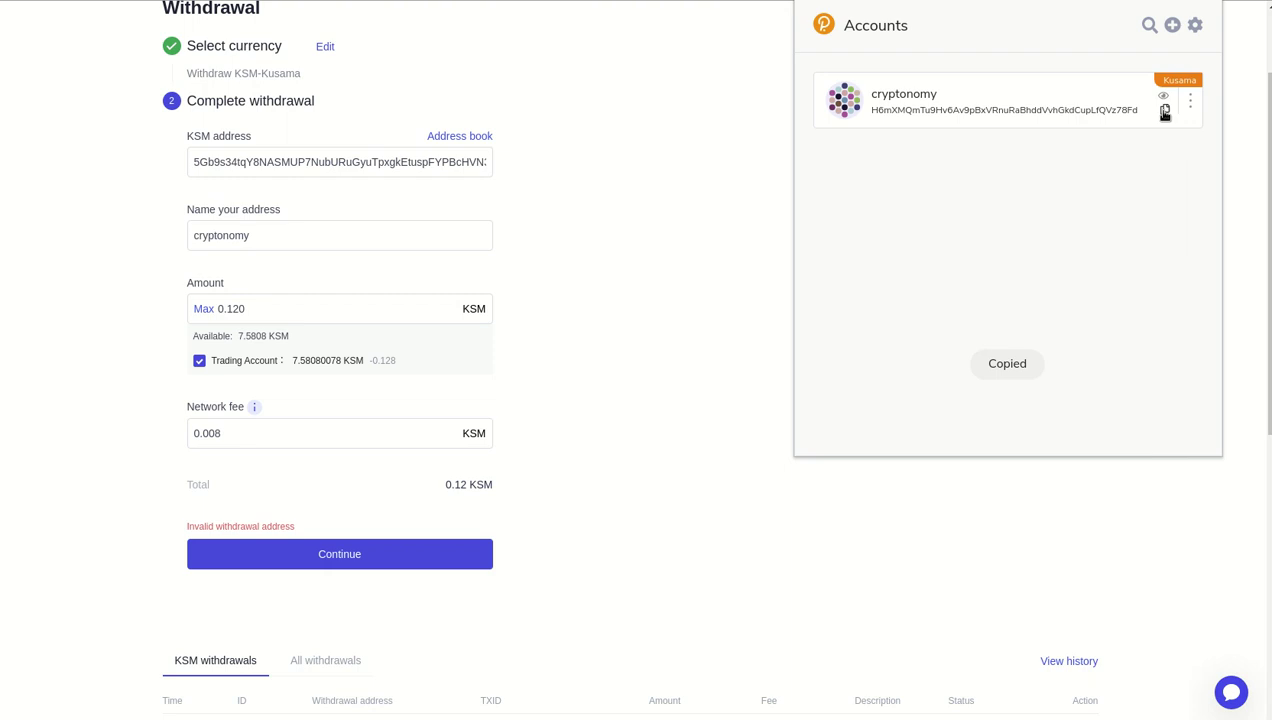
click(440, 165)
Replace the old withdrawal address with the copied Kusama-format address
key(ctrl+a)
key(BackSpace)
key(ctrl+v)
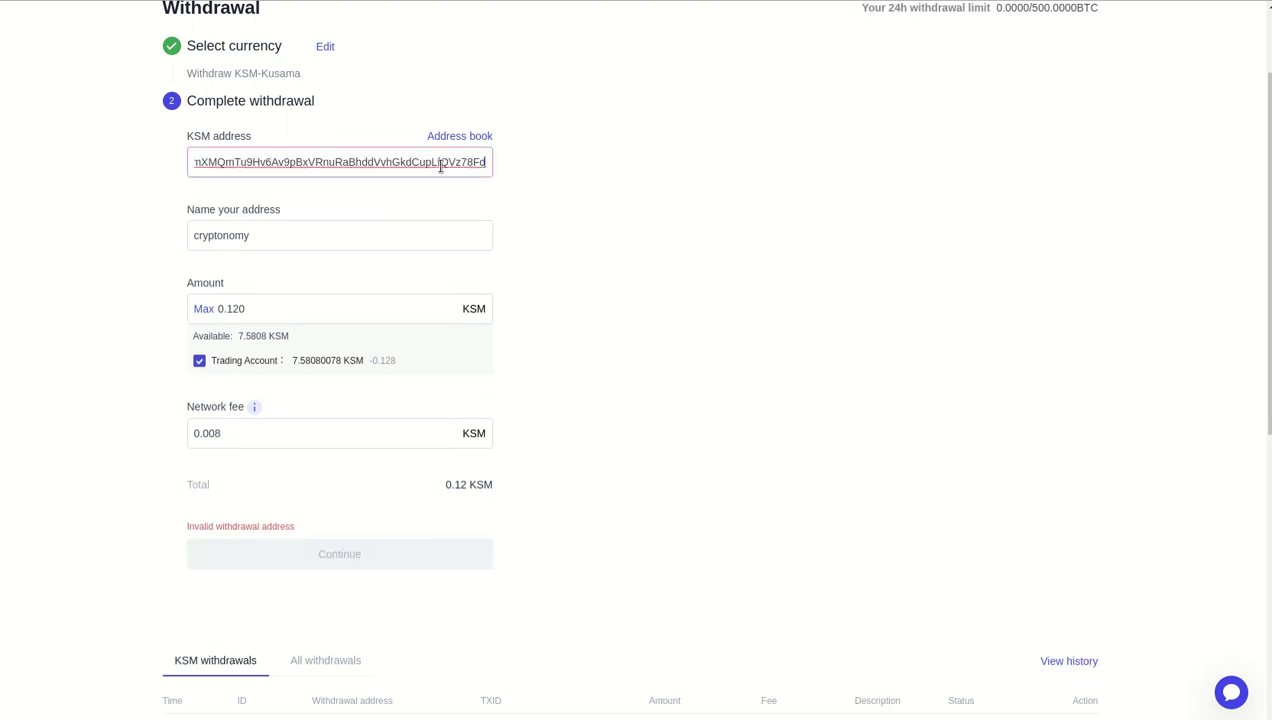
click(620, 196)
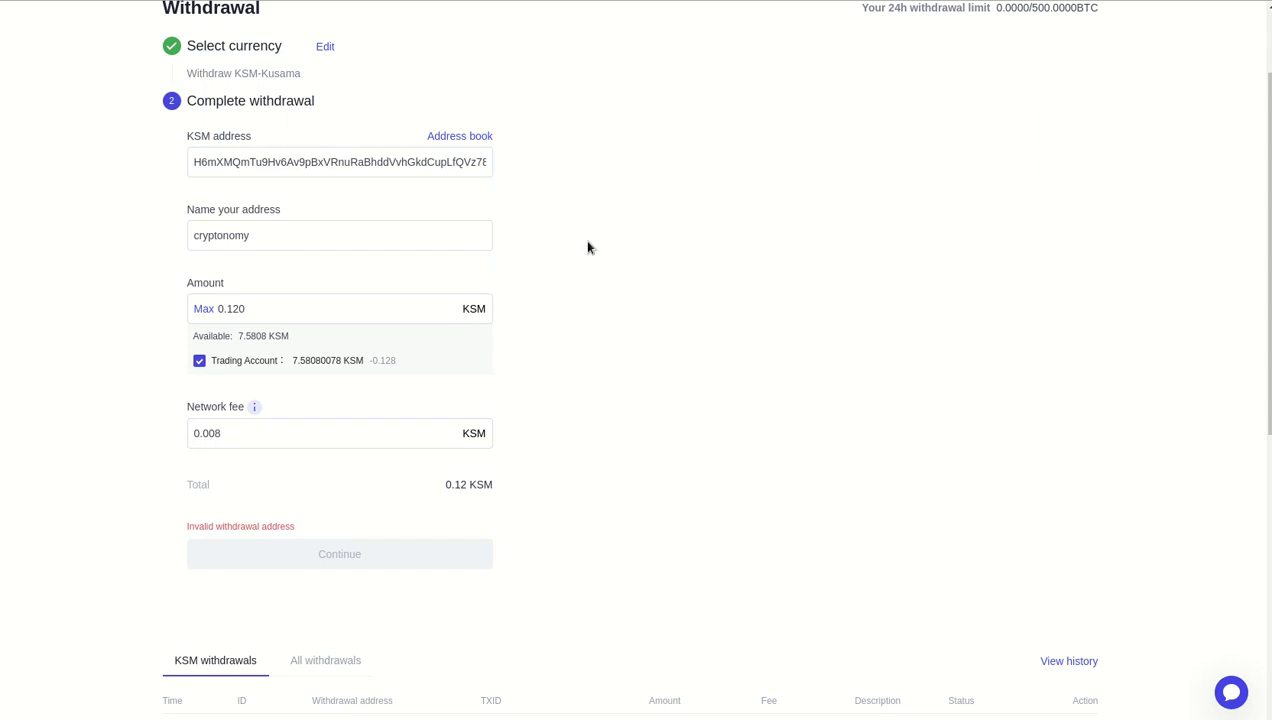
scroll(610, 313, down, 1)
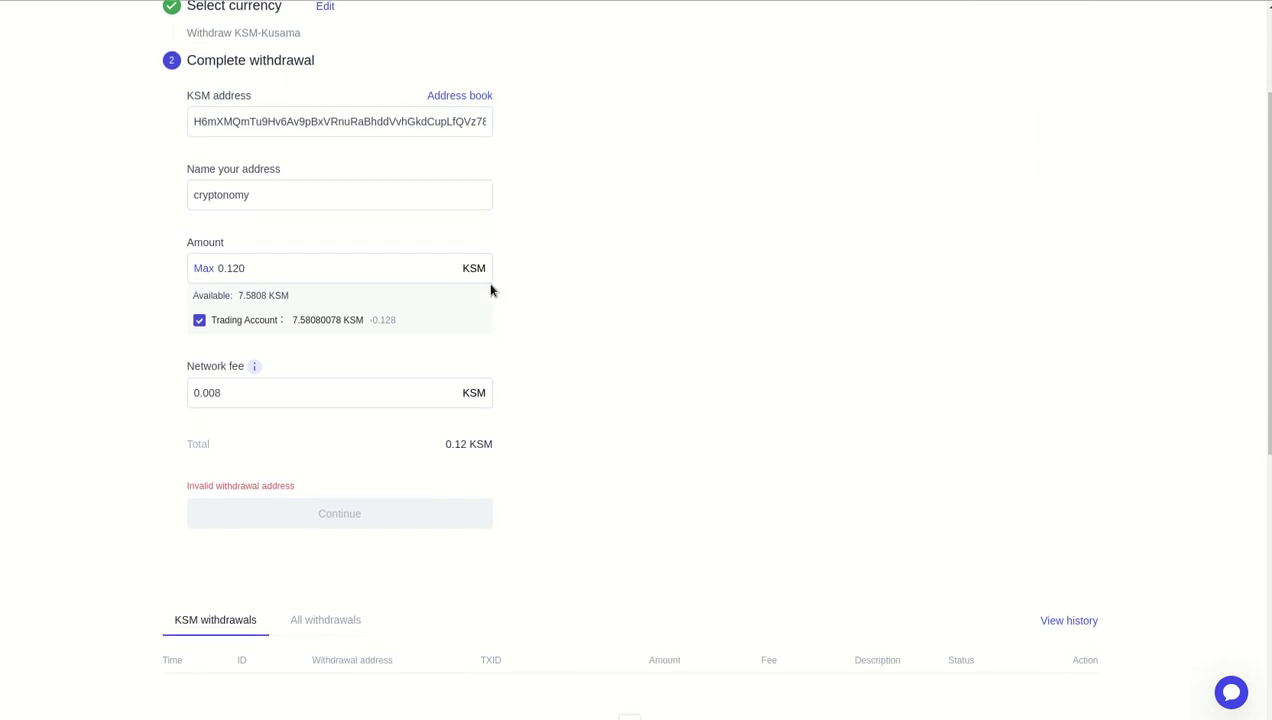
click(332, 198)
click(298, 283)
click(302, 397)
click(320, 522)
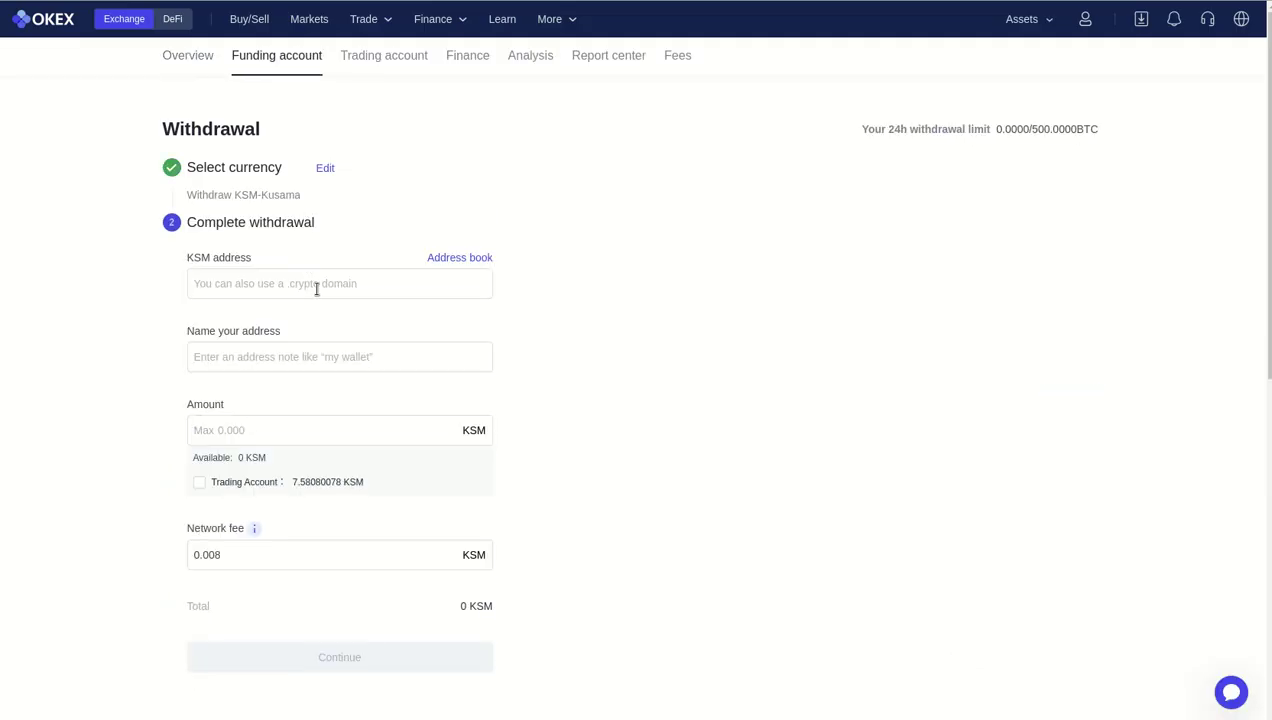
click(278, 286)
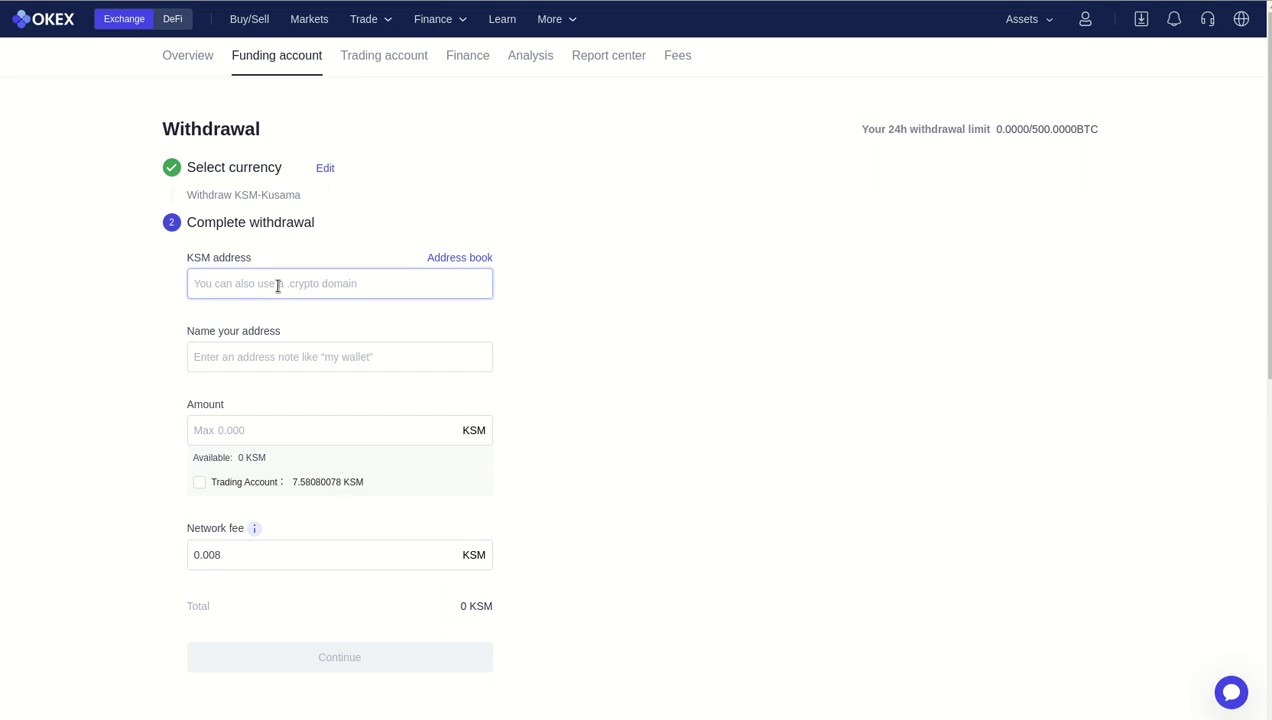
key(ctrl+v)
Name the address 'cryptonomy', withdraw 0.120 KSM from the trading account, and continue
click(292, 363)
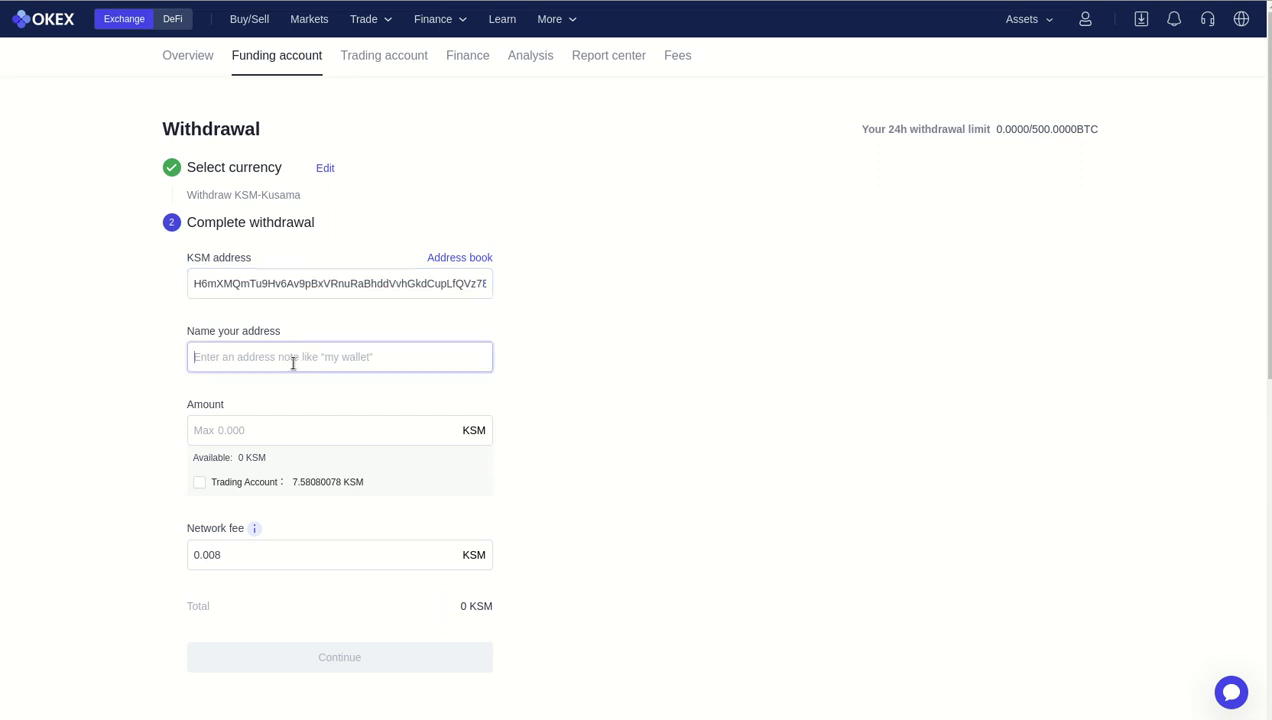
text(cryp)
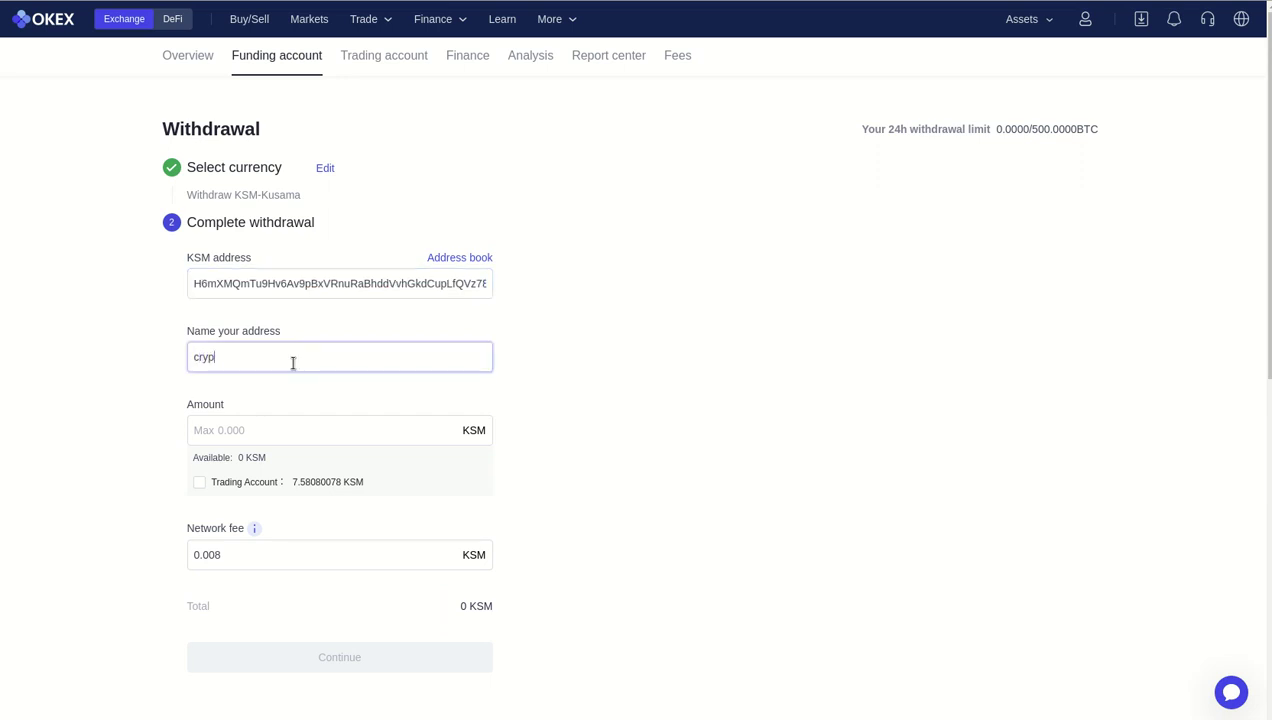
text(tonomy)
click(486, 431)
click(218, 433)
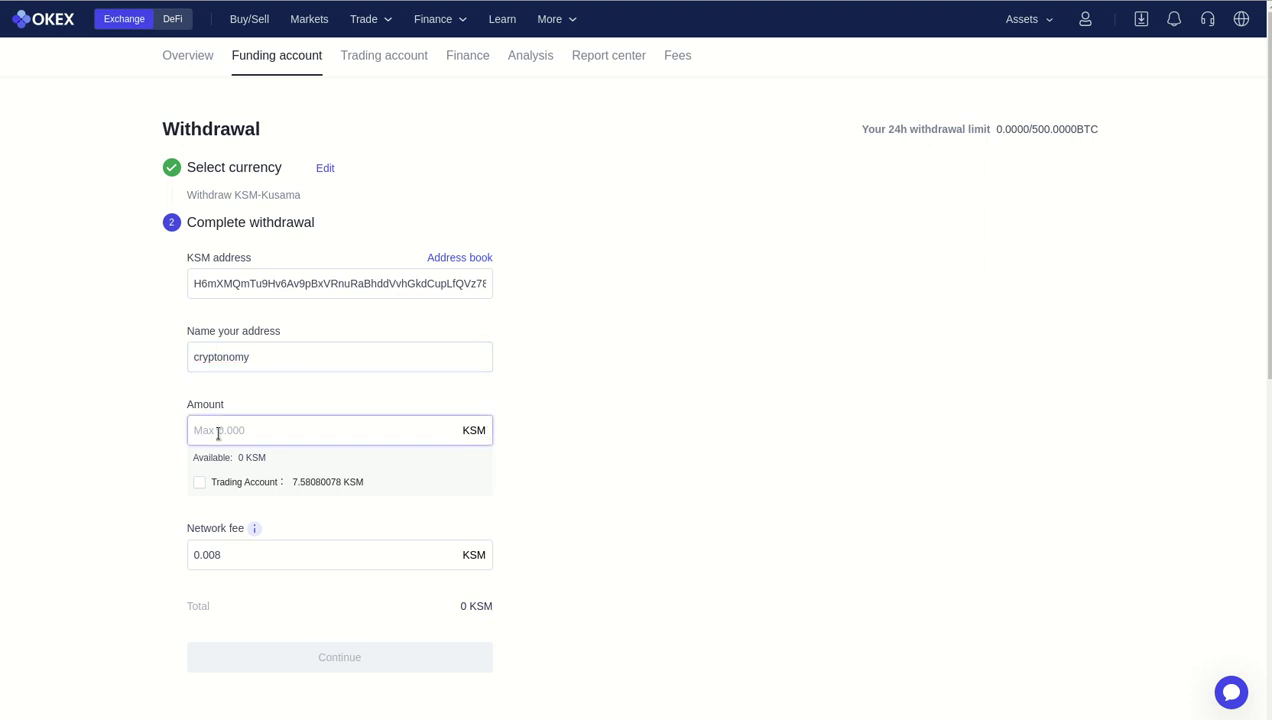
text(0.)
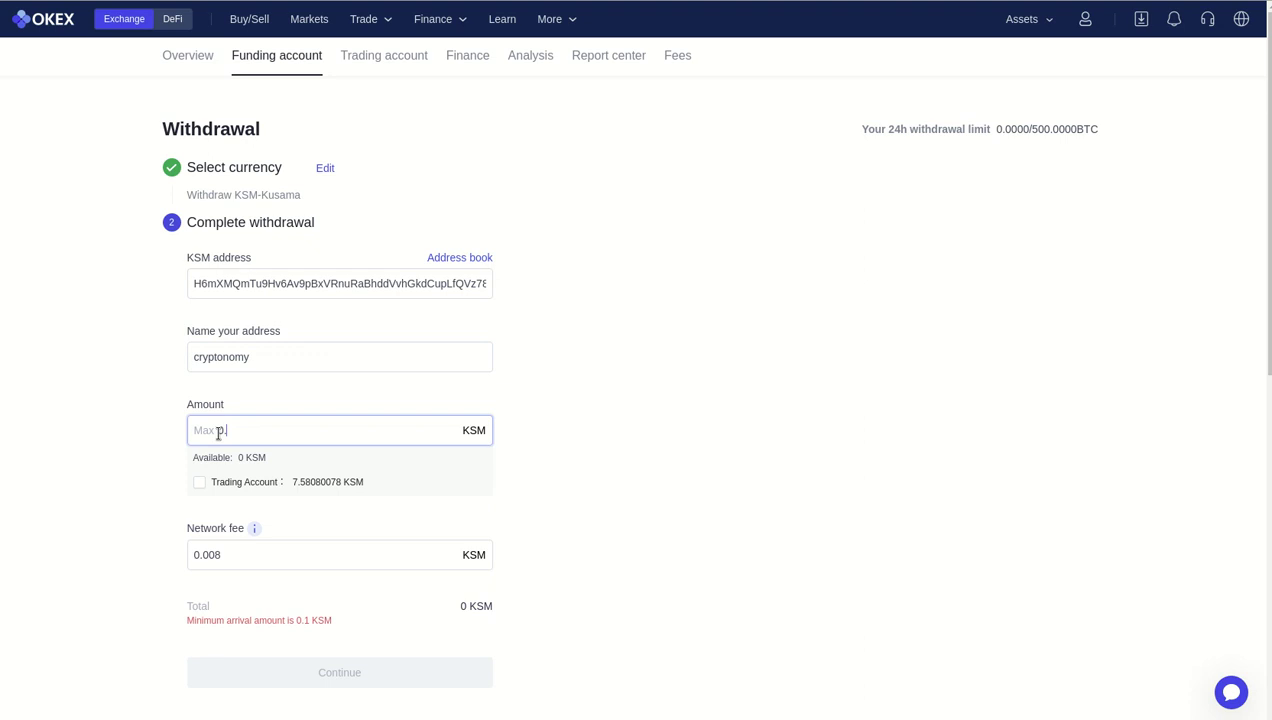
text(120)
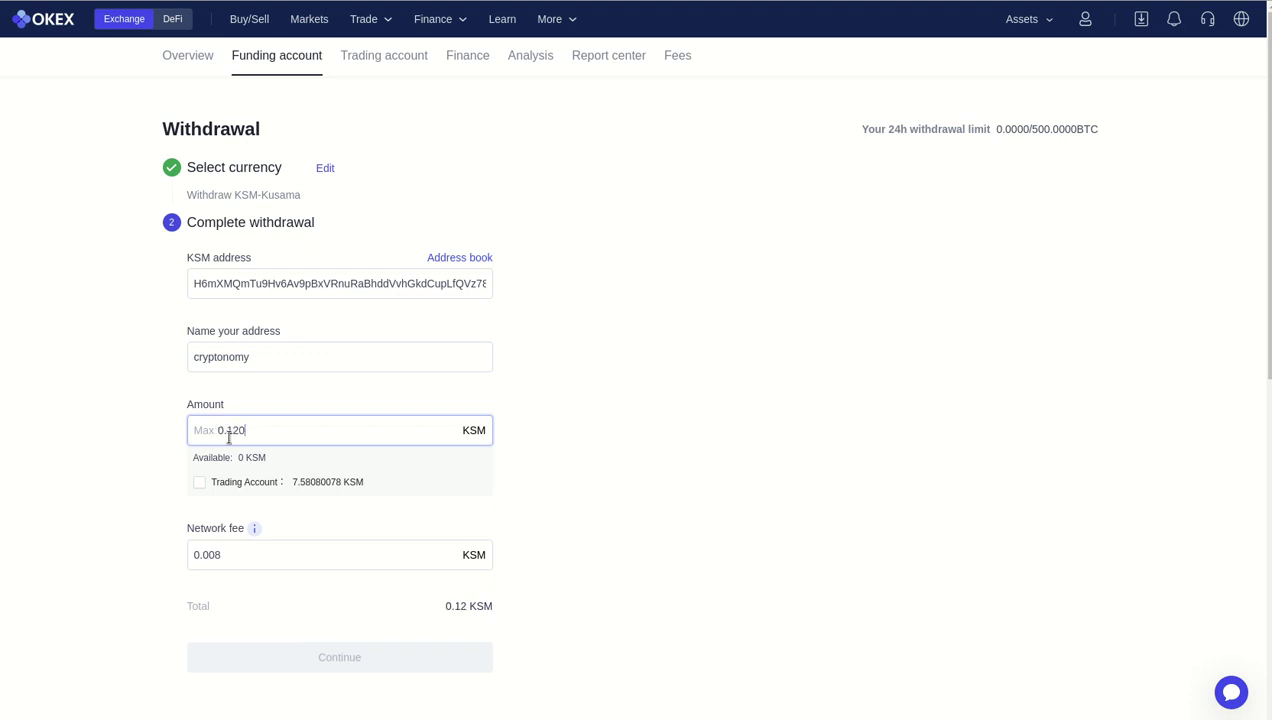
scroll(621, 477, down, 1)
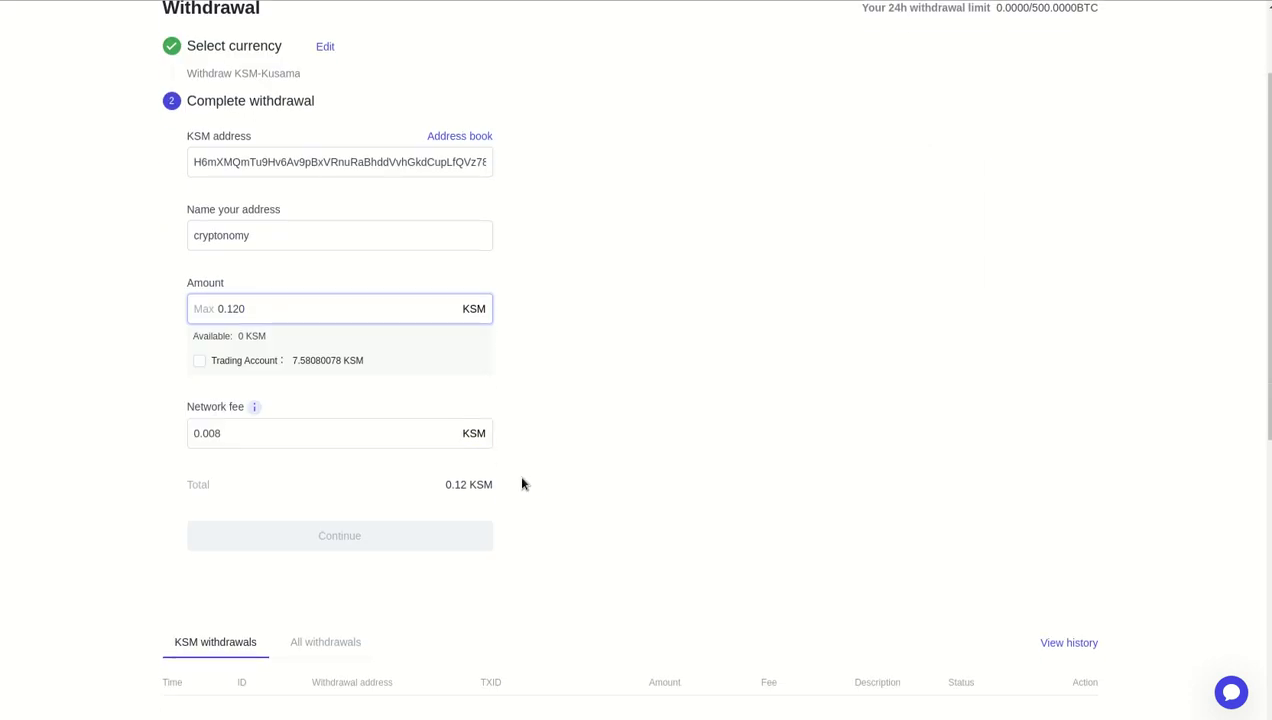
click(375, 469)
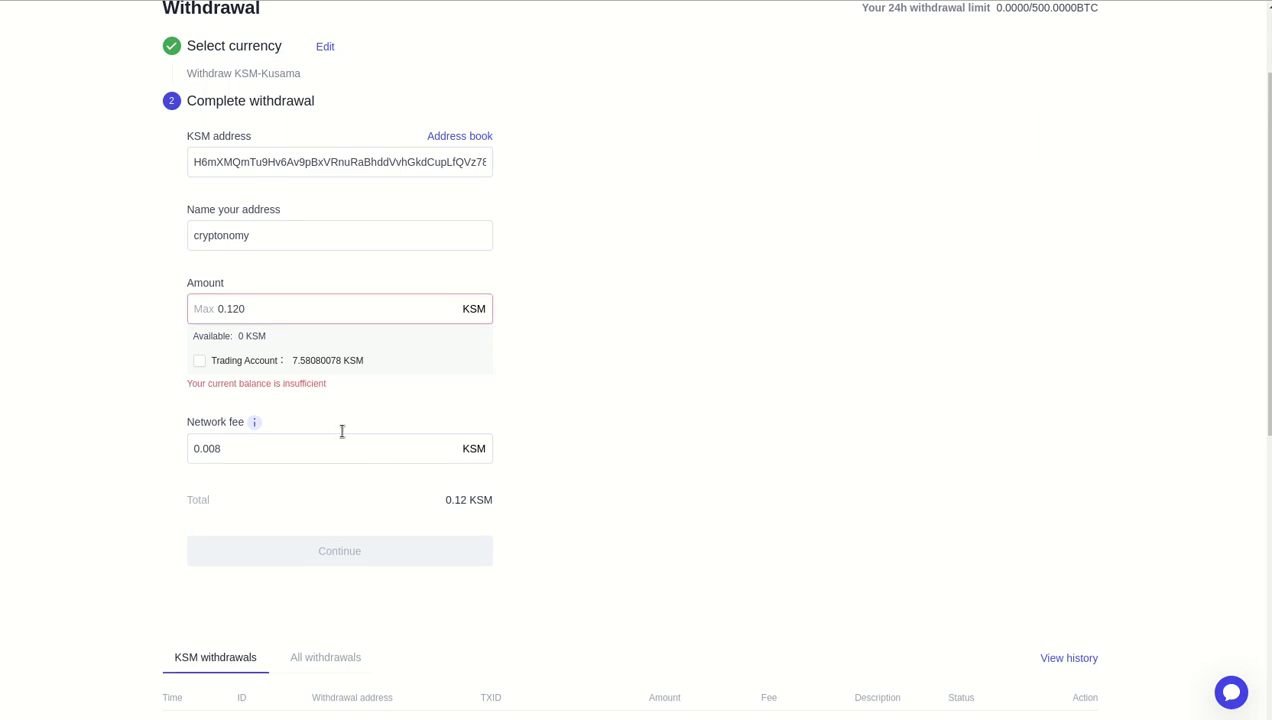
click(199, 361)
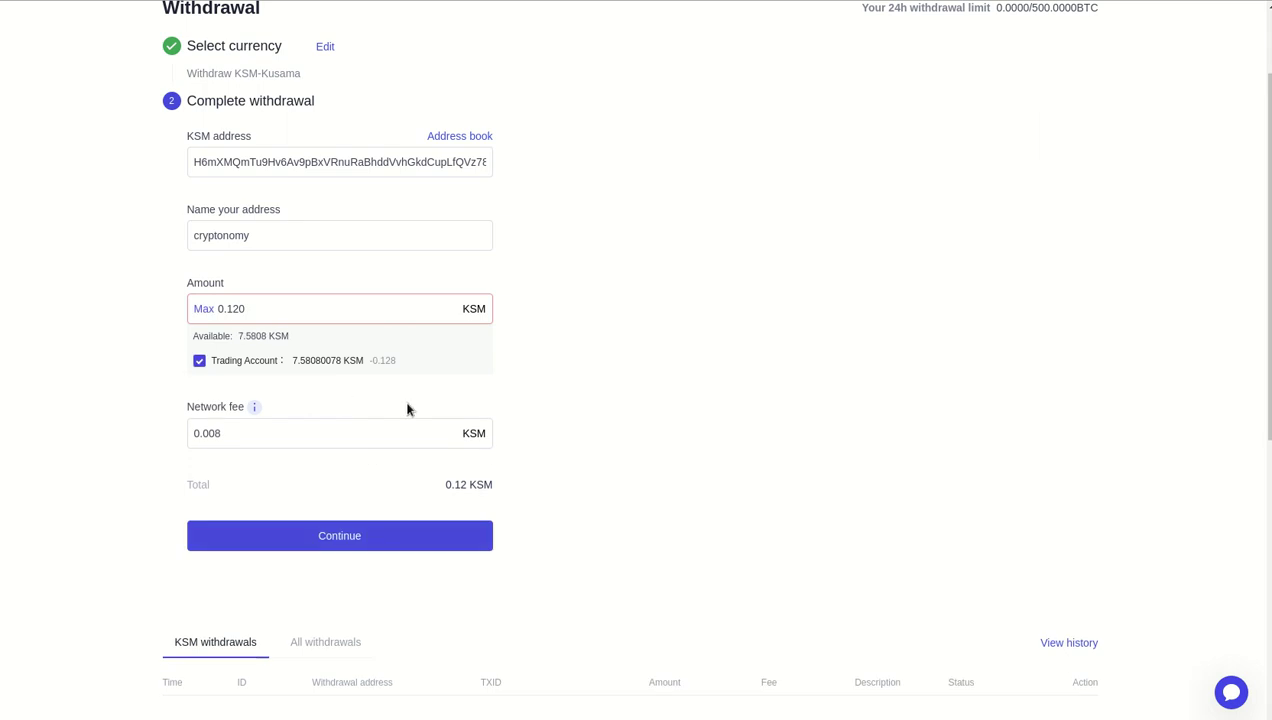
click(356, 540)
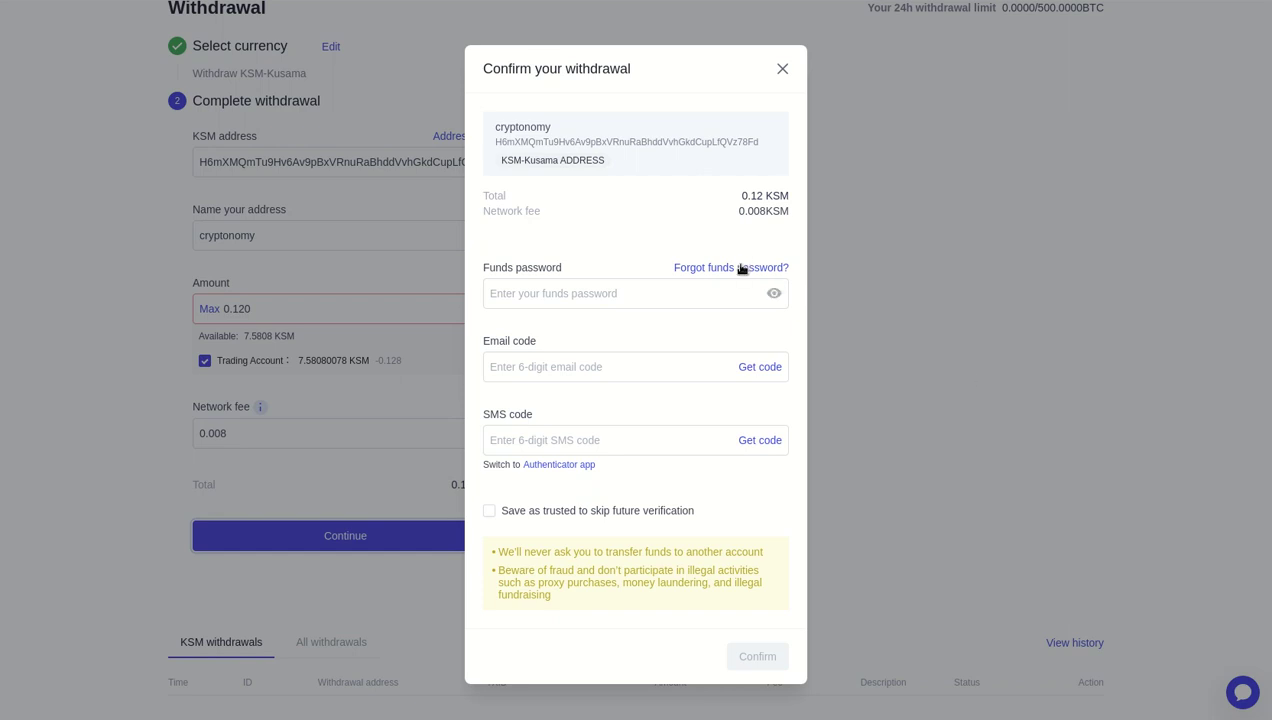
Enter the funds password in the withdrawal confirmation
click(568, 292)
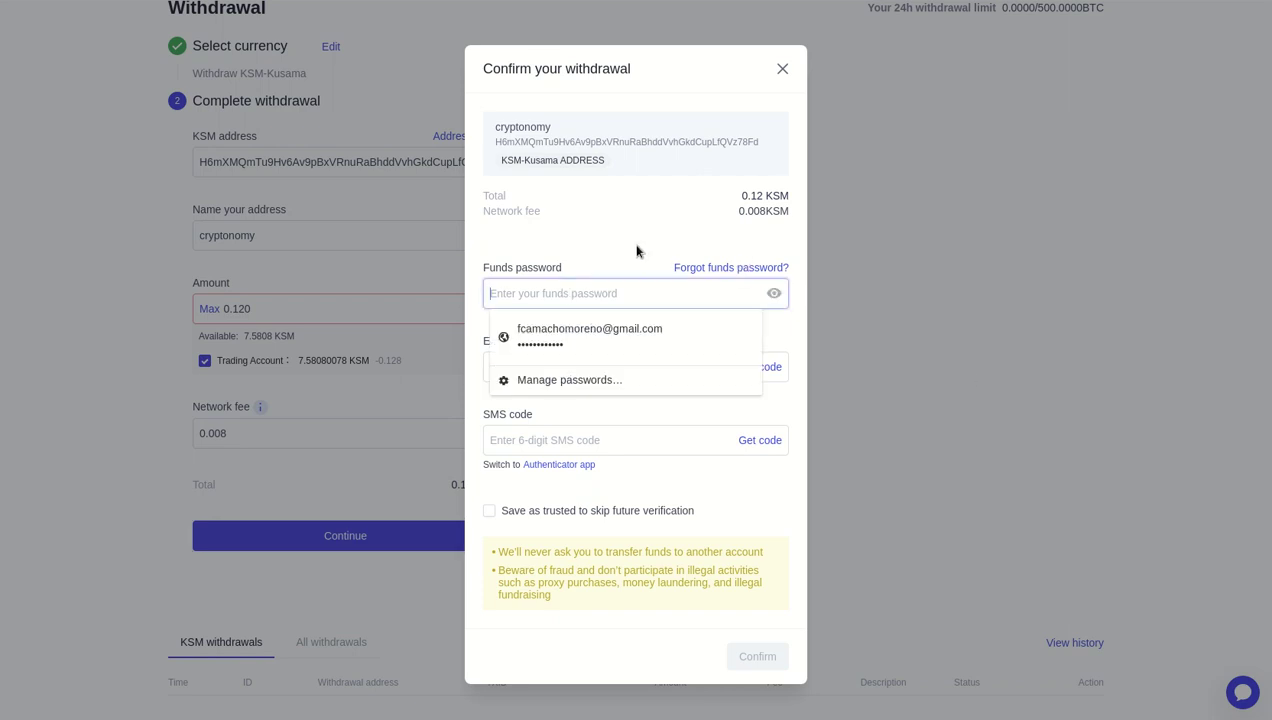
click(630, 282)
click(617, 290)
text(••••••••)
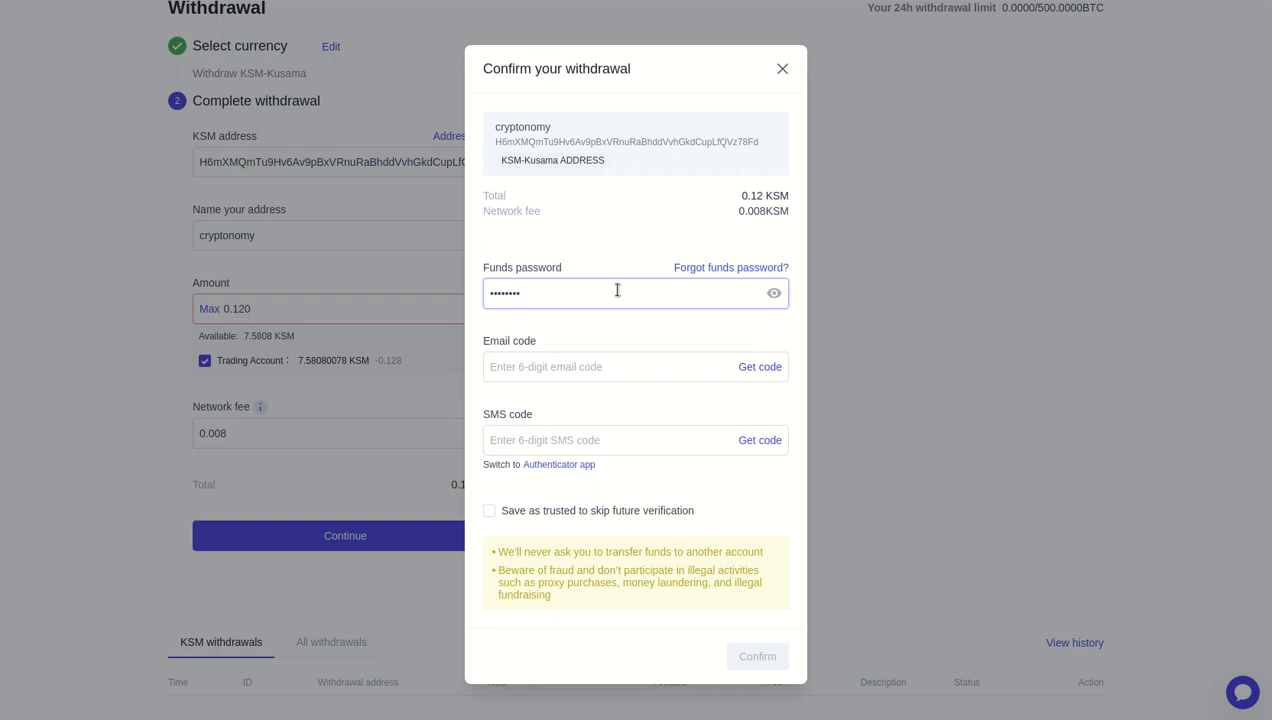
Request email and SMS verification codes and enter the SMS code
click(582, 366)
click(747, 370)
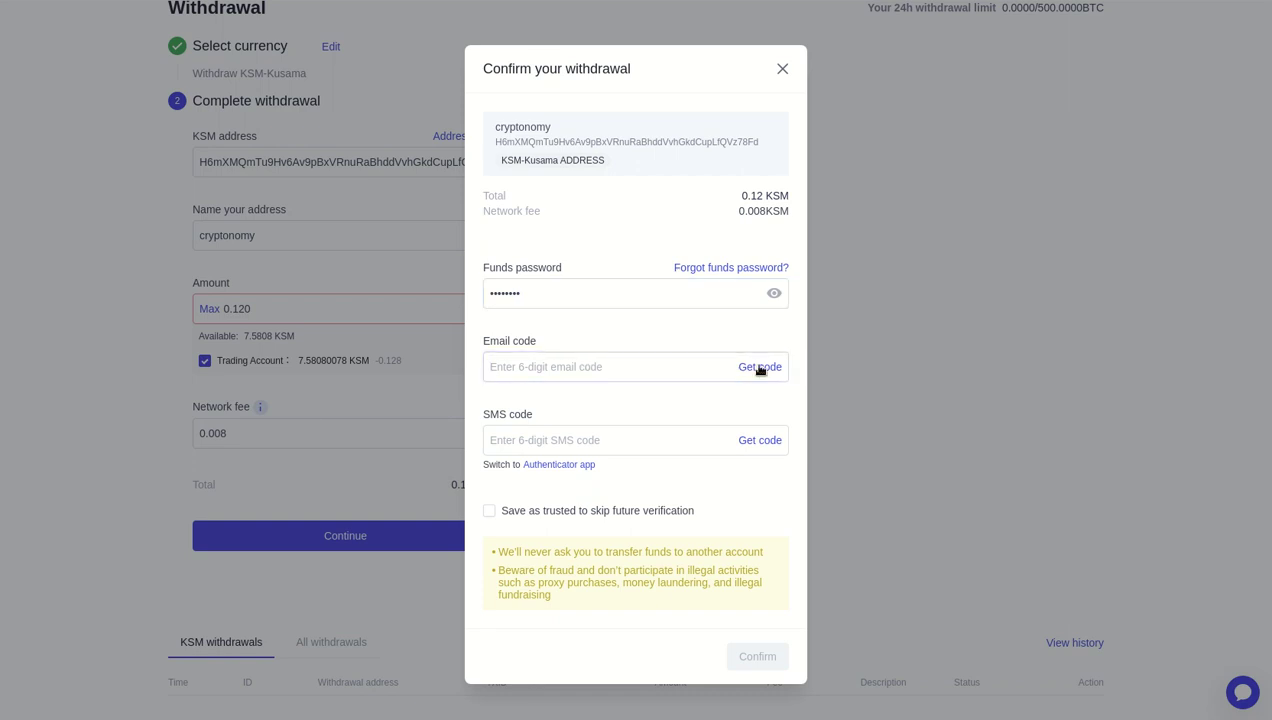
click(598, 442)
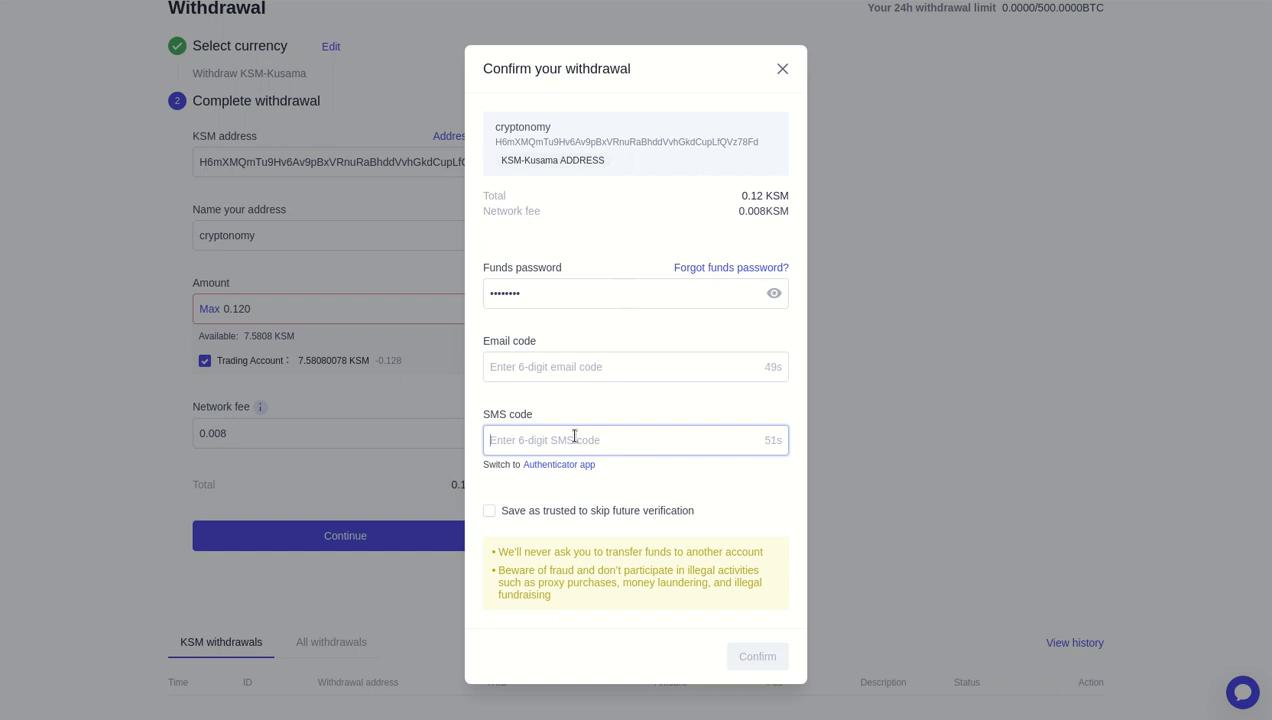
click(607, 370)
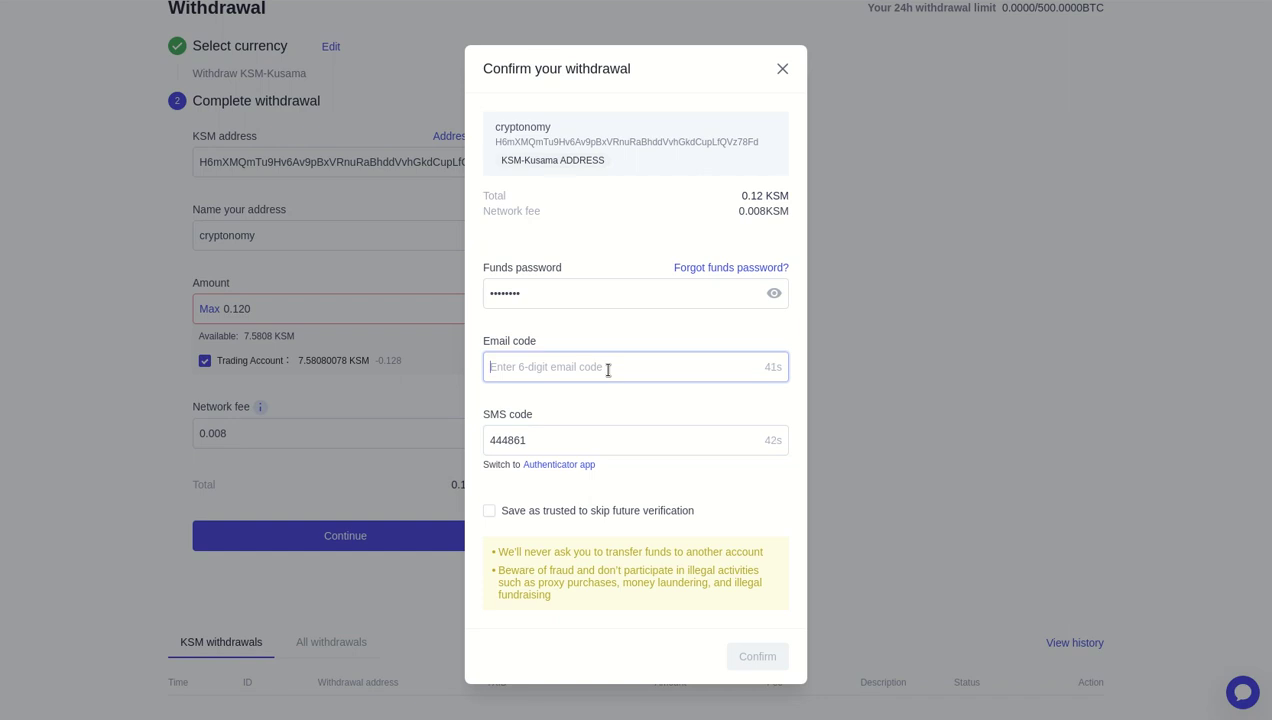
right_click(607, 370)
key(Escape)
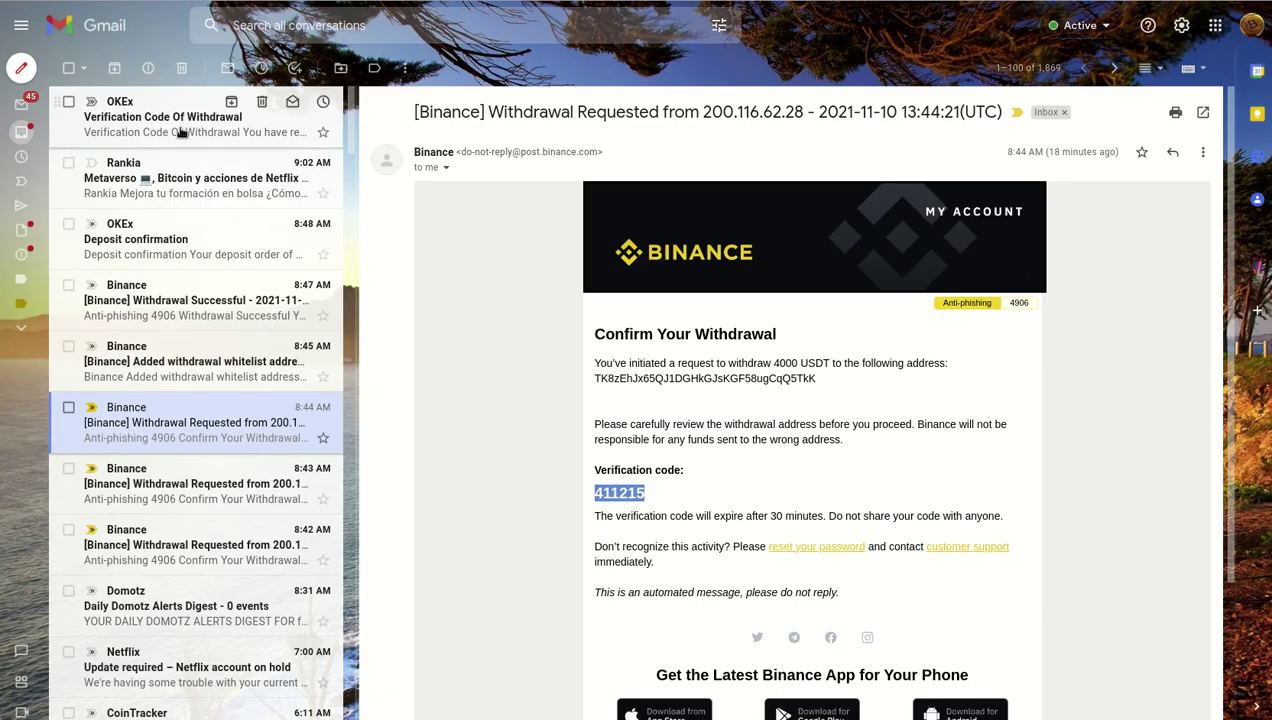
Open the OKEx 'Verification Code Of Withdrawal' email and select the code
click(180, 129)
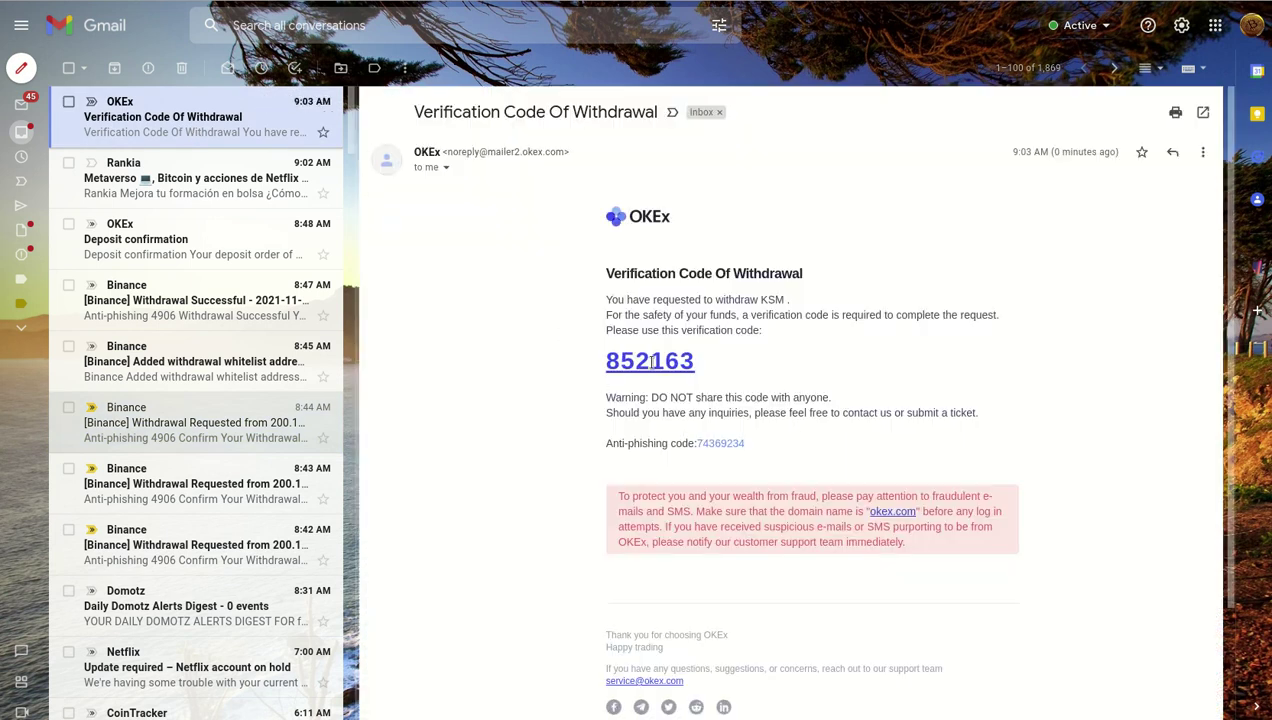
drag(605, 362, 696, 364)
click(718, 373)
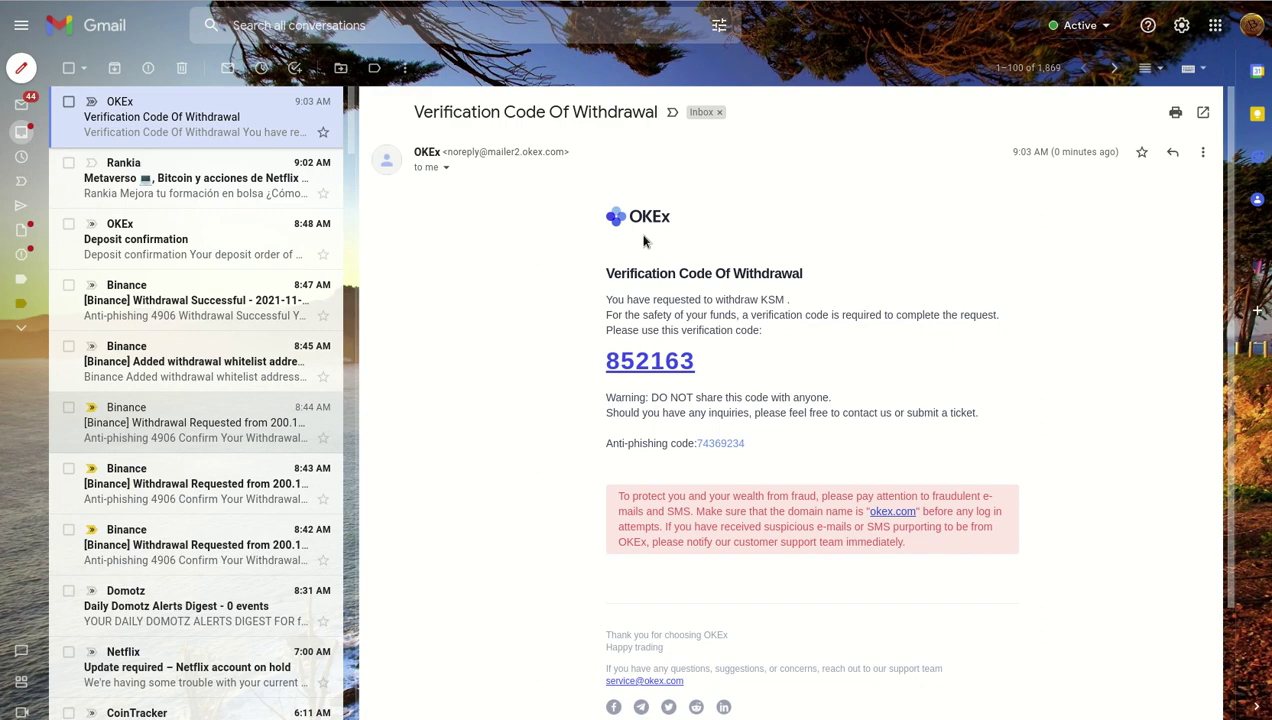
Enter the email verification code, trust this device, and confirm the 0.12 KSM withdrawal
key(alt+Tab)
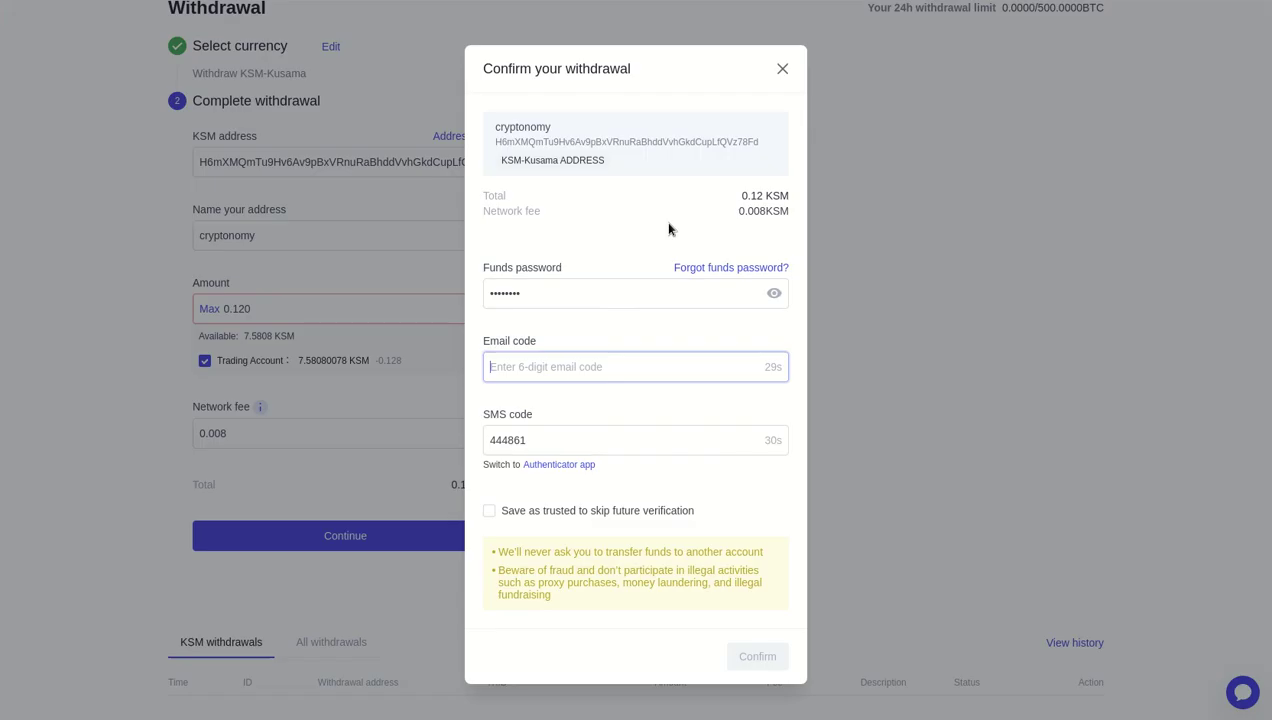
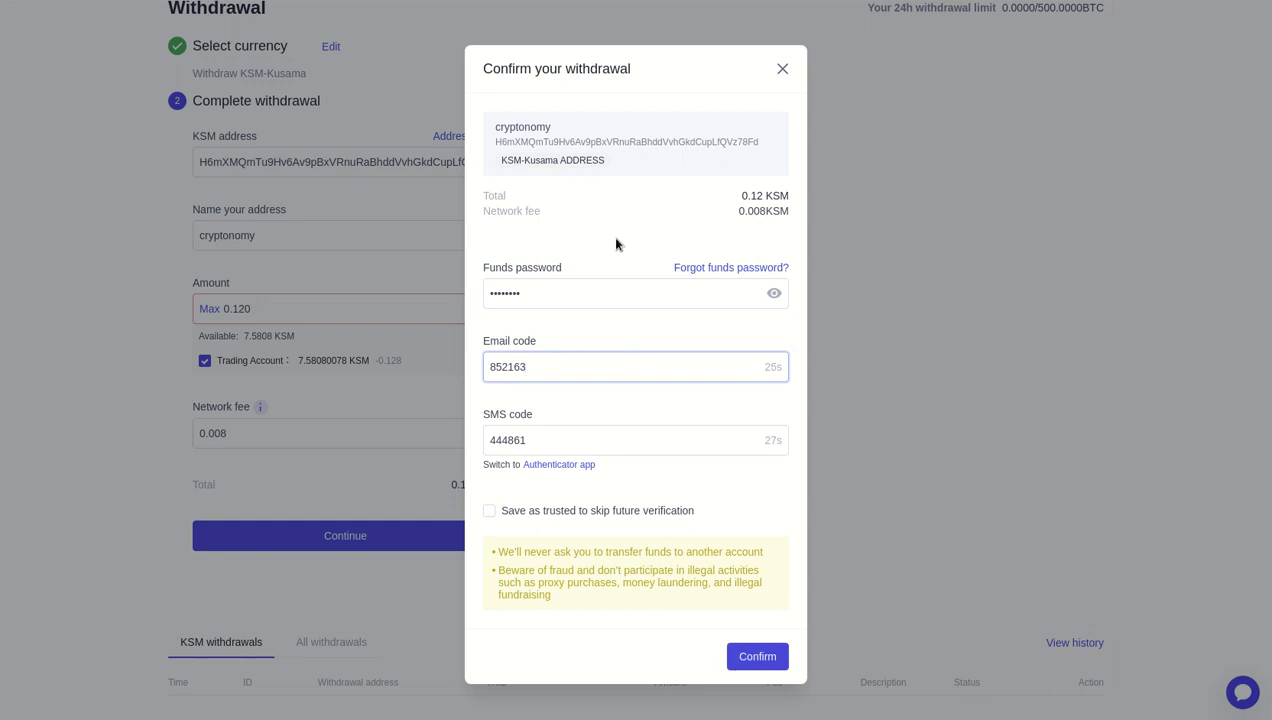
click(609, 510)
click(758, 658)
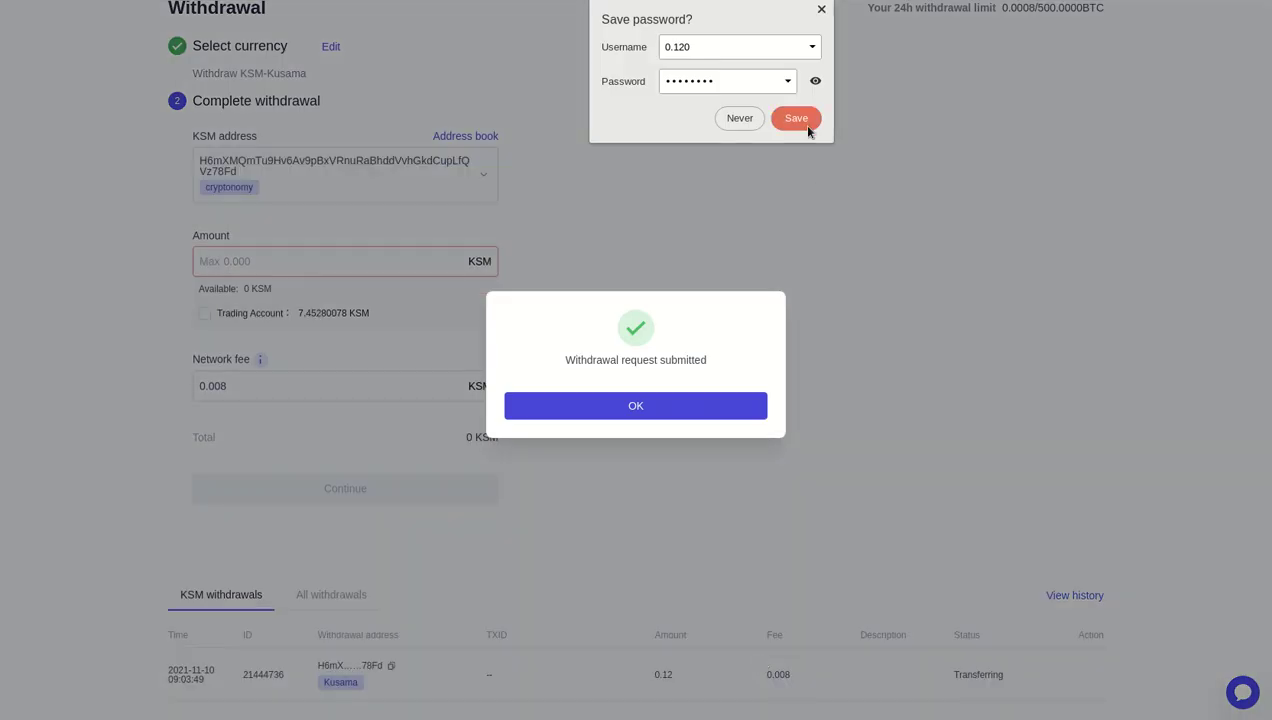
click(740, 118)
click(636, 406)
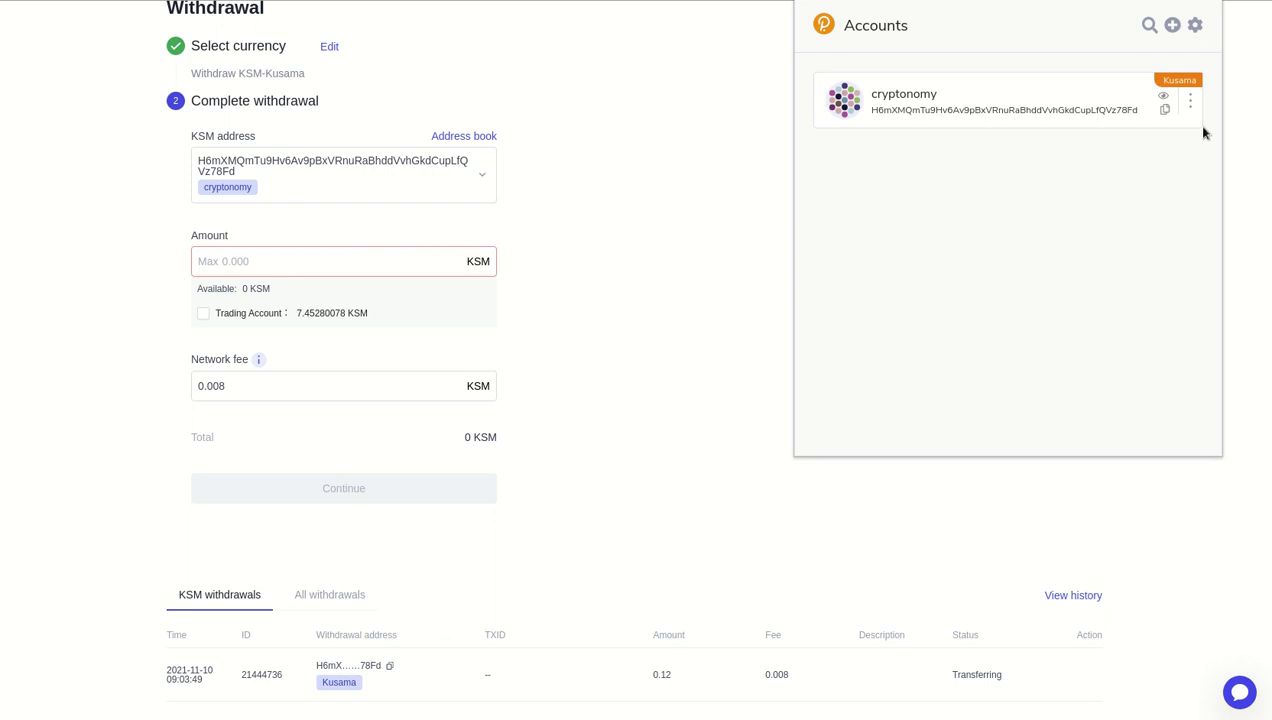
Open the polkadot{.js} extension in its own full-size window from its settings
click(1195, 25)
click(1196, 27)
click(1196, 27)
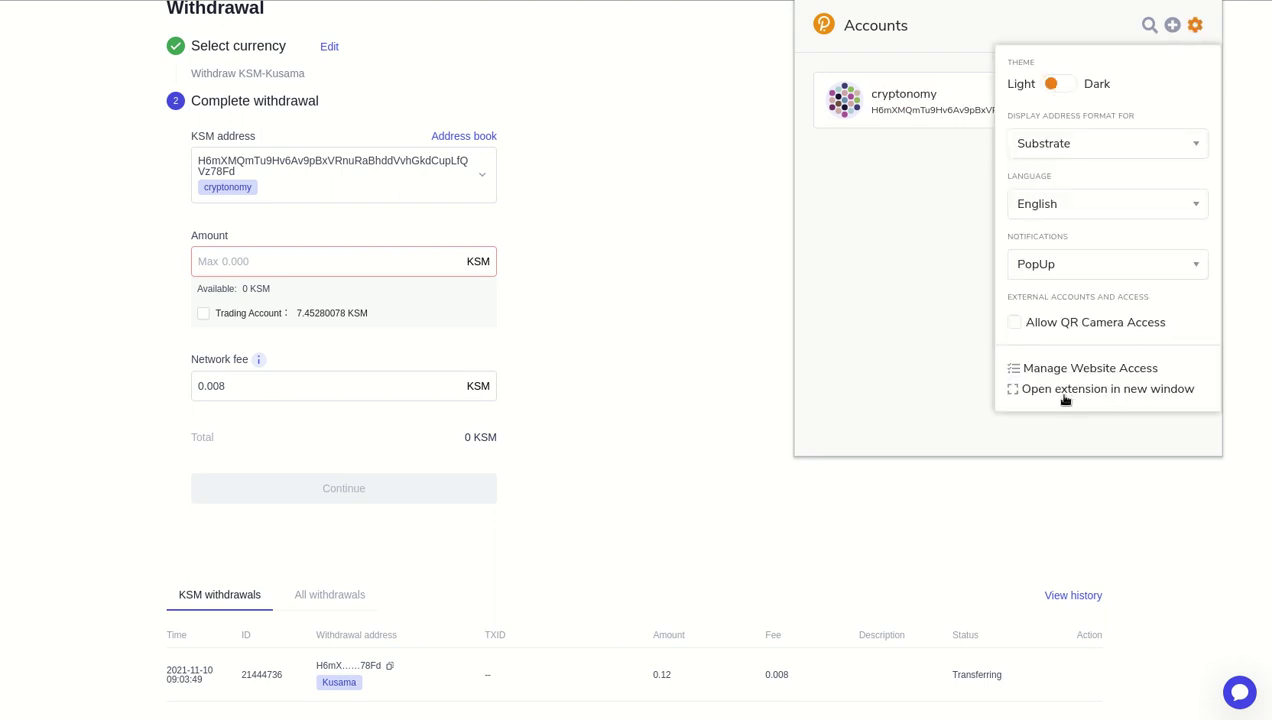
click(1016, 393)
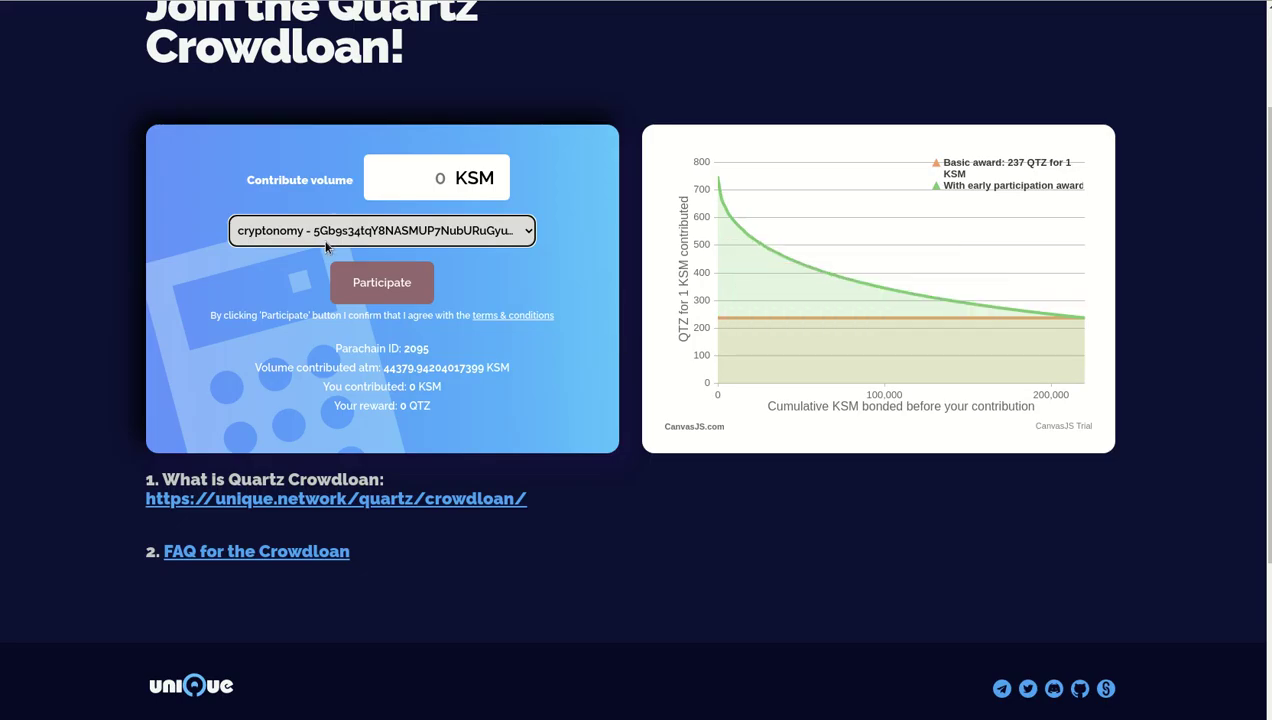
Enter a 0.1 KSM contribution (about 44.72 QTZ) in the Quartz Crowdloan volume field
click(351, 190)
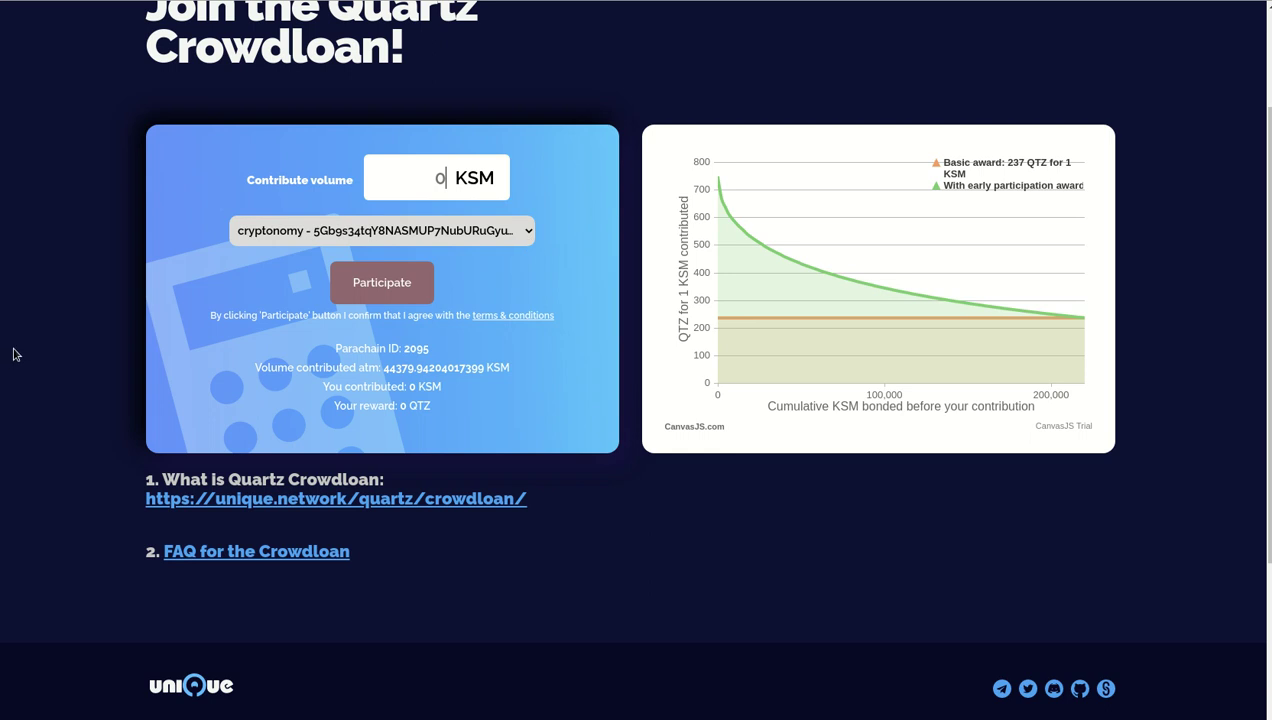
scroll(25, 341, up, 3)
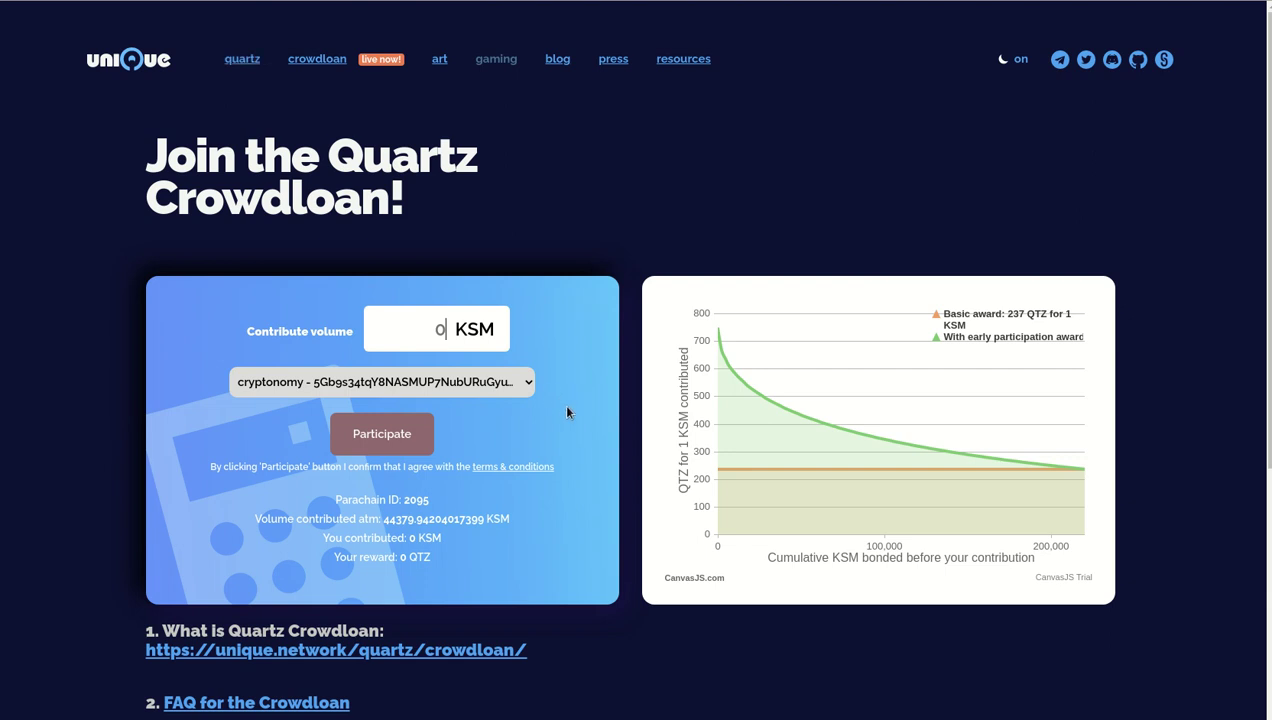
text(.1)
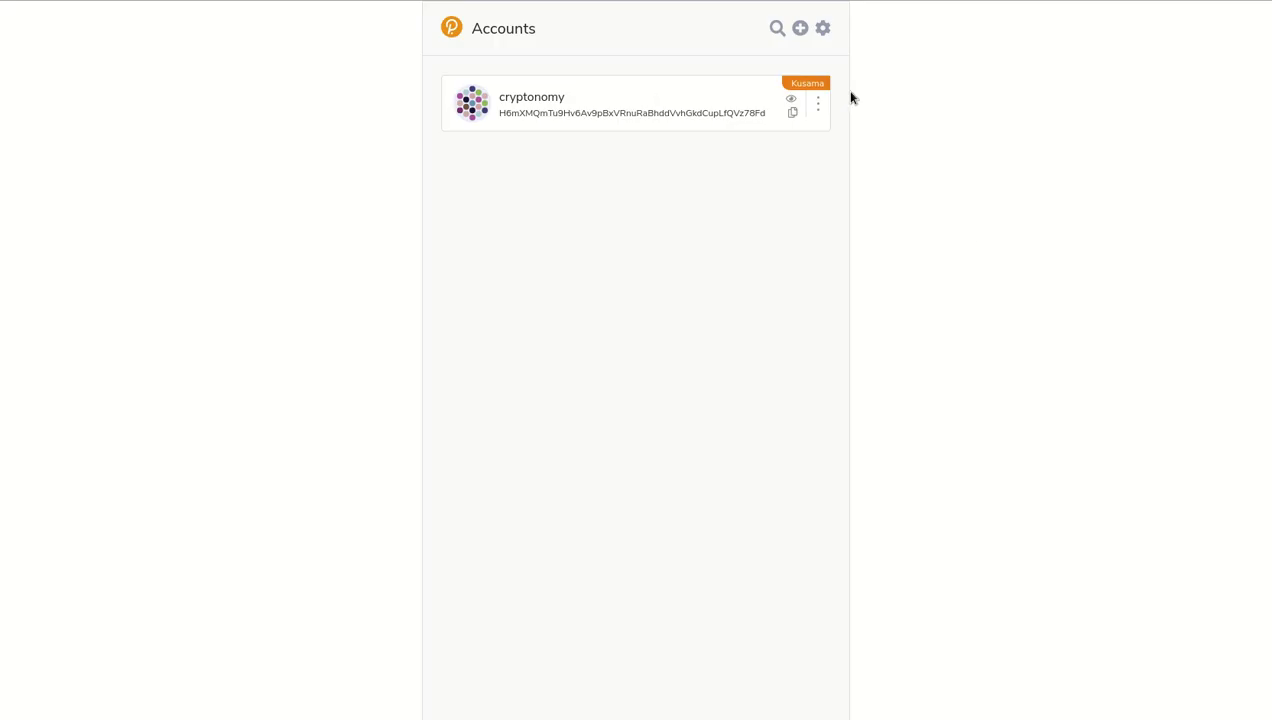
Look over the cryptonomy account's options and add-account menus unchanged, then scroll the Kusama crowdloan table
click(818, 108)
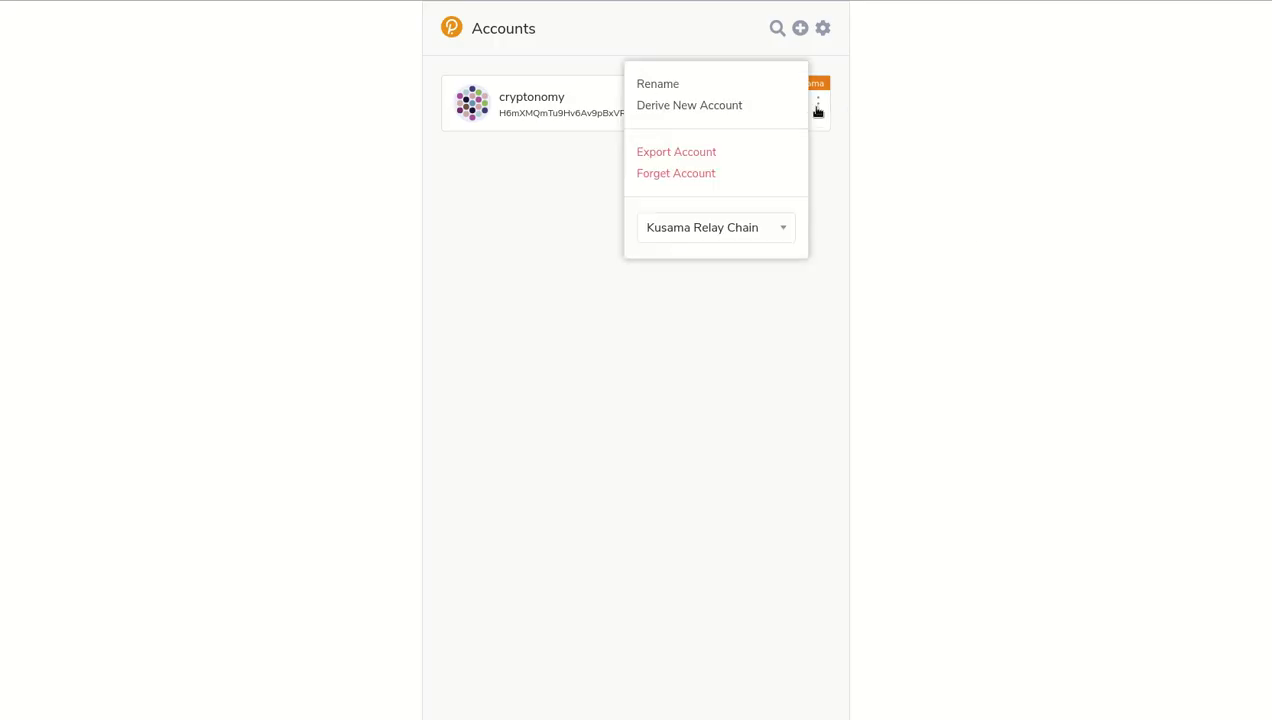
click(911, 173)
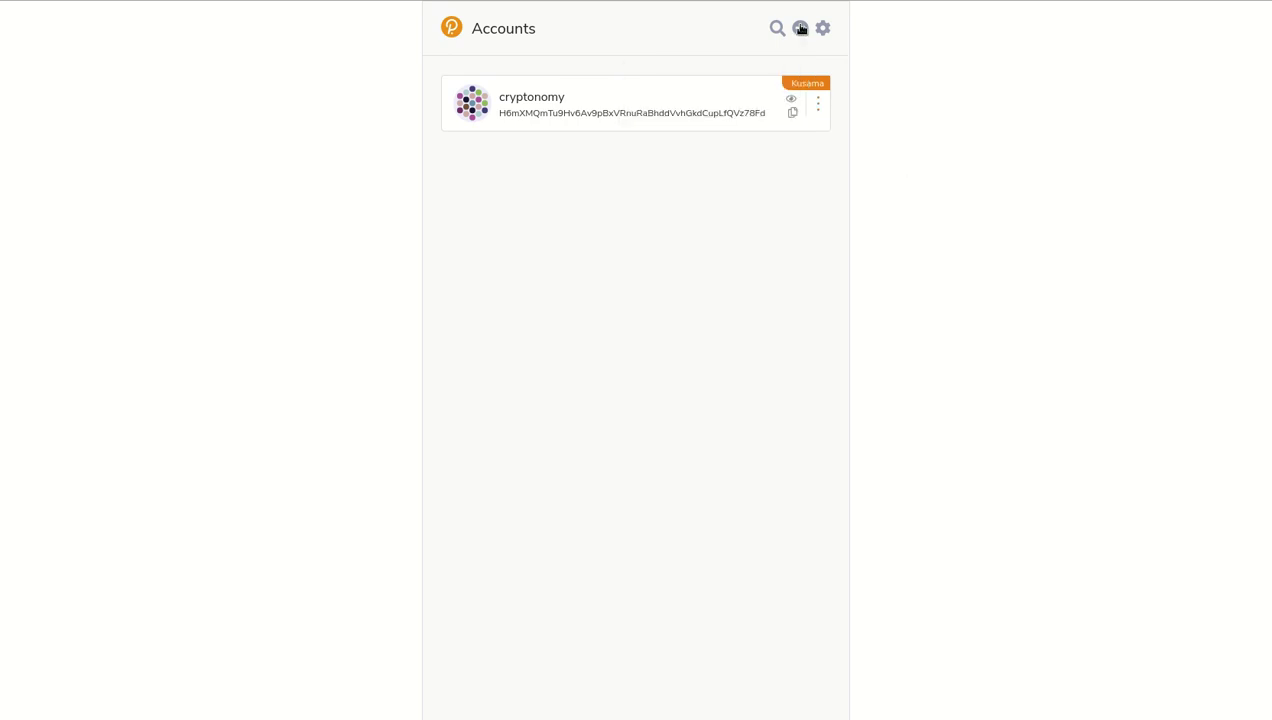
click(800, 28)
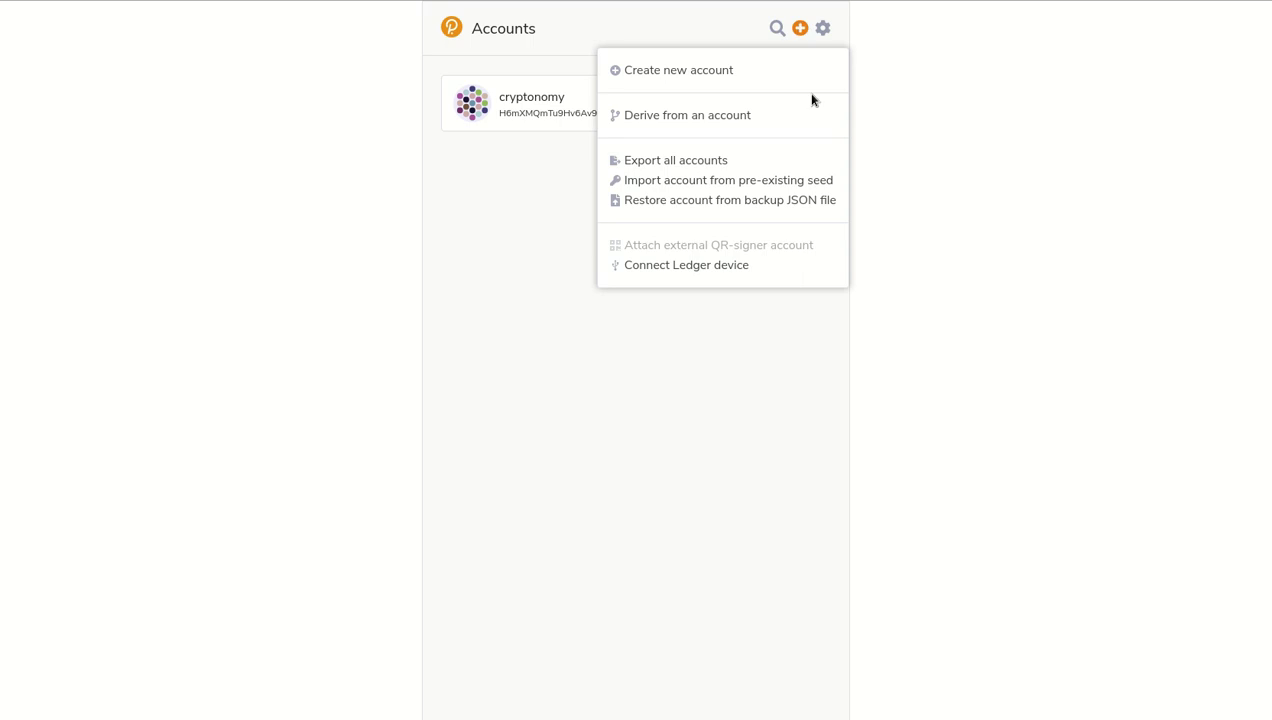
click(937, 272)
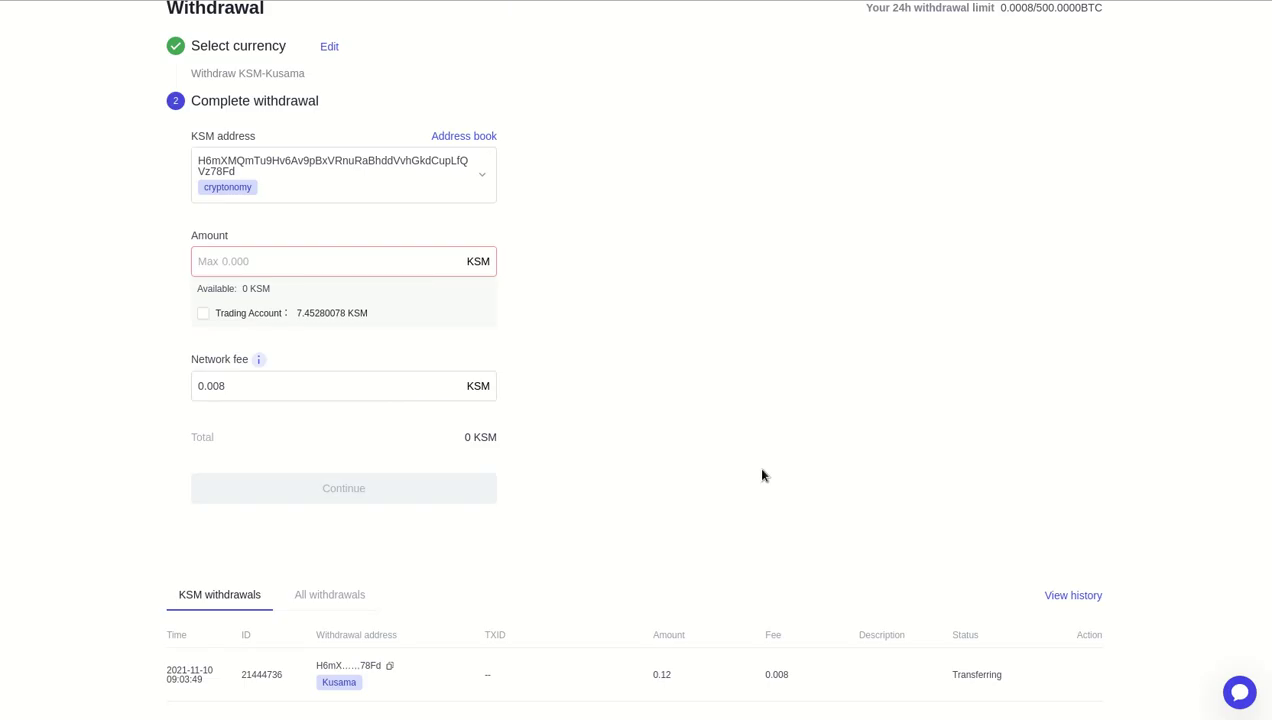
scroll(761, 473, down, 2)
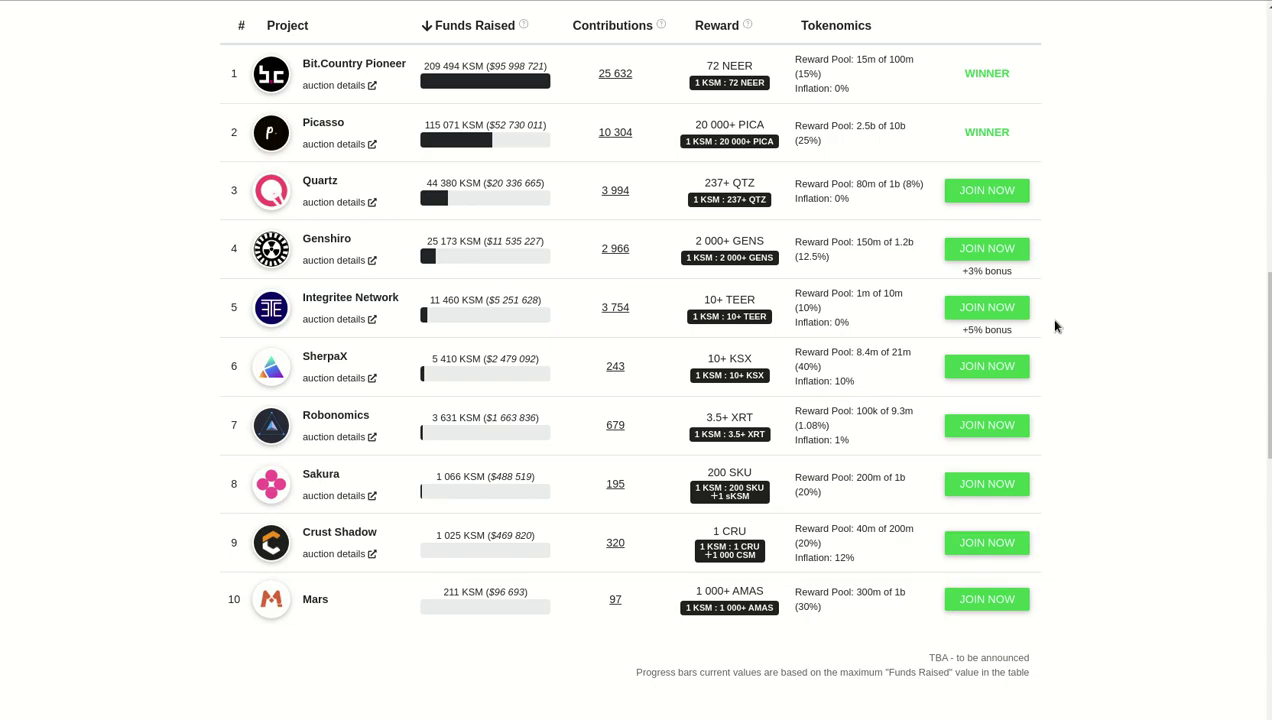
Go to Genshiro's Round 3 crowdloan page from the ranking table and review its 150M GENS allocation
click(999, 252)
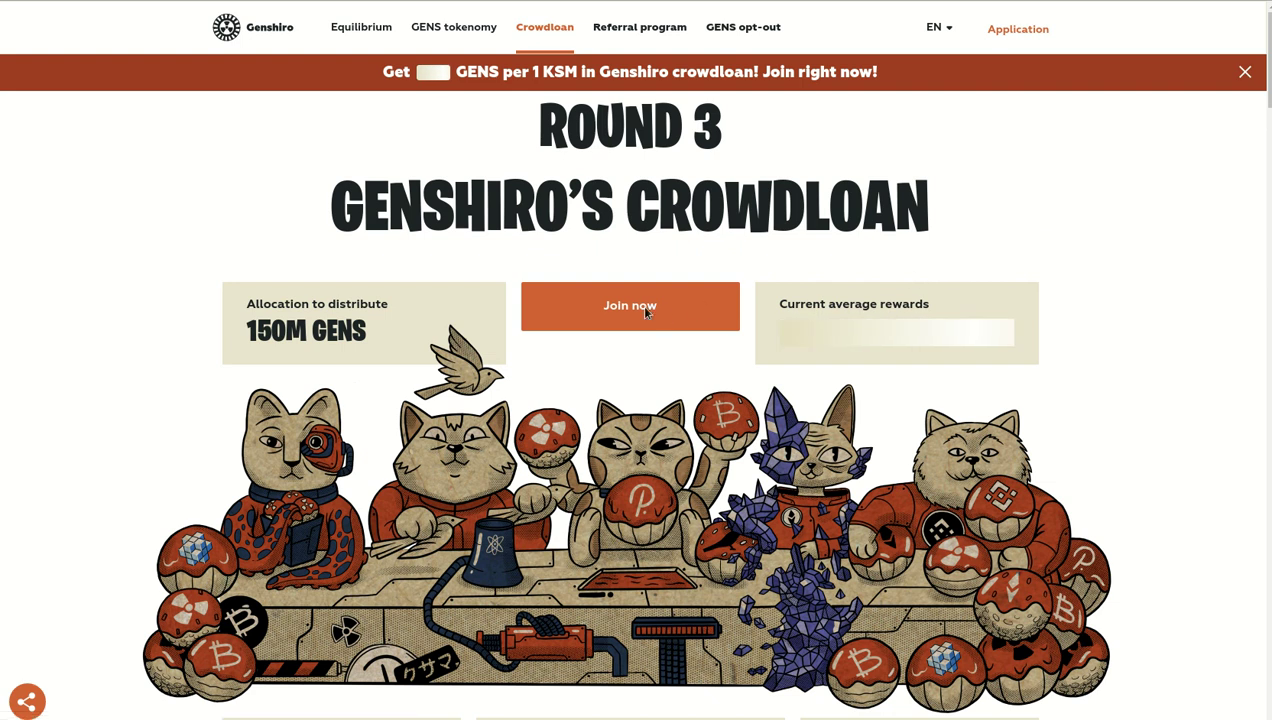
scroll(644, 318, down, 1)
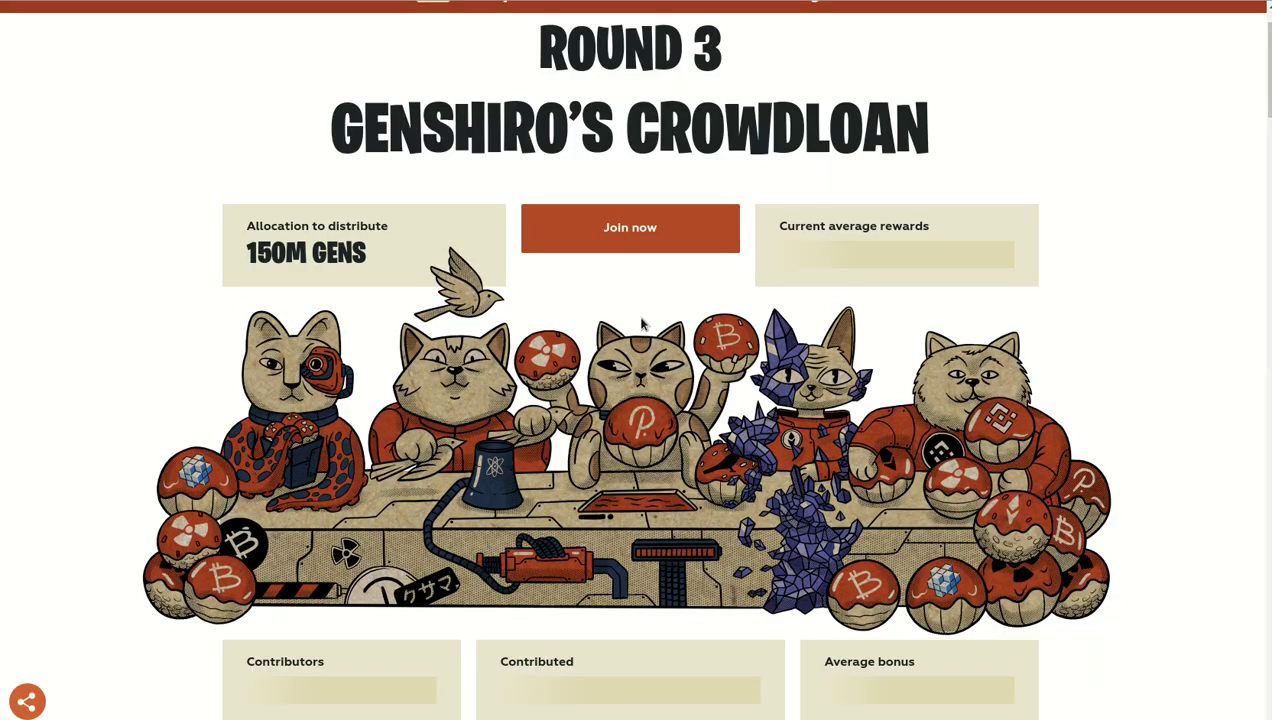
scroll(643, 323, down, 5)
scroll(643, 323, up, 3)
scroll(643, 322, up, 3)
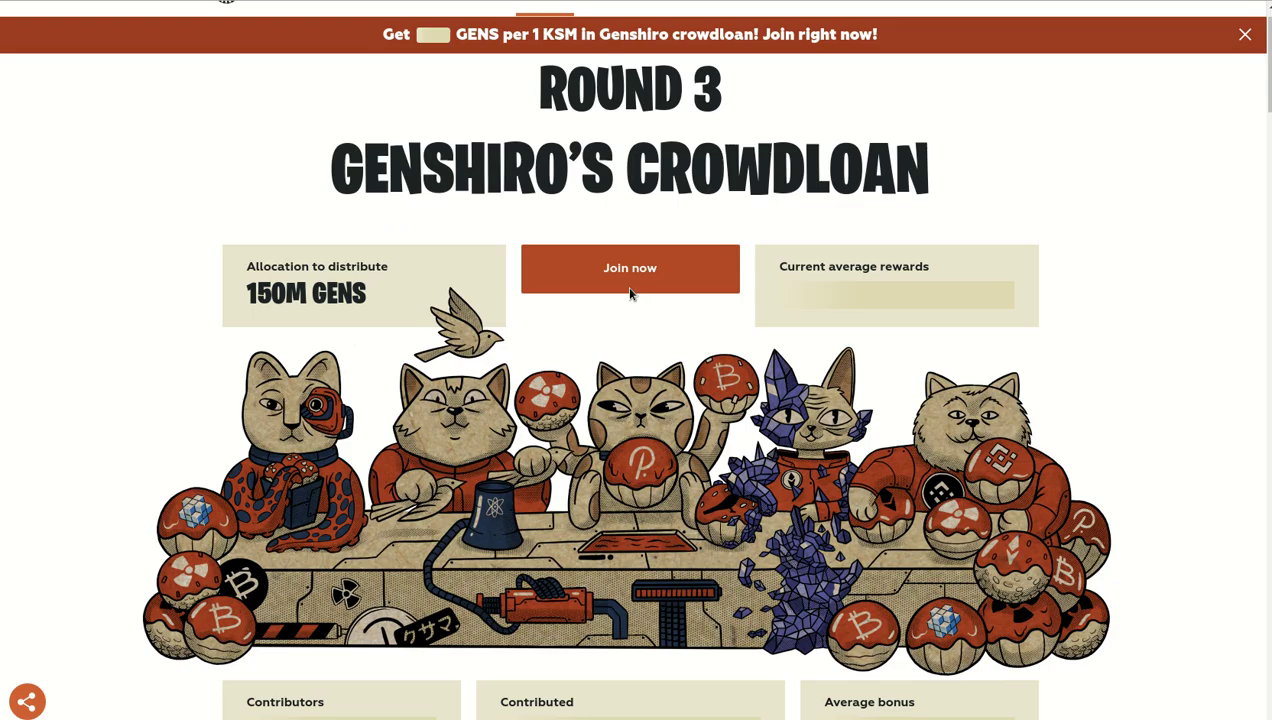
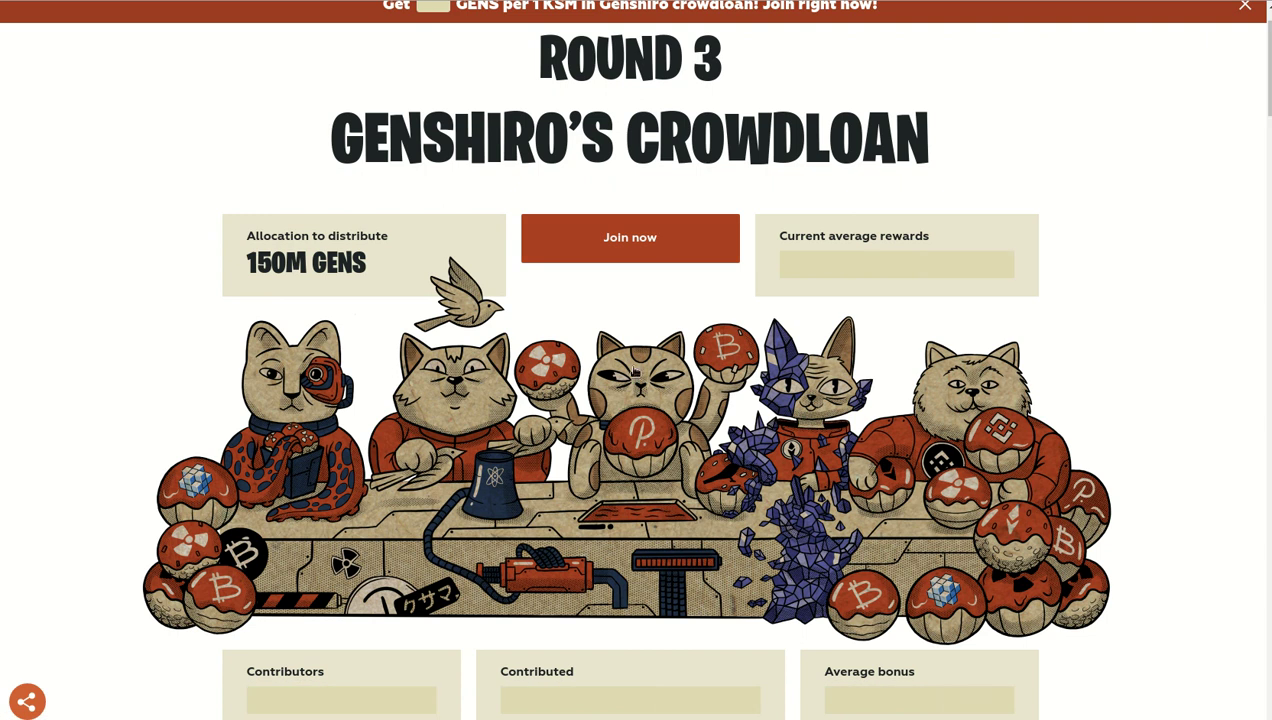
Scroll the Genshiro Round 3 crowdloan page down to How to Participate and the Referral Program banner
scroll(636, 373, down, 6)
scroll(636, 373, down, 5)
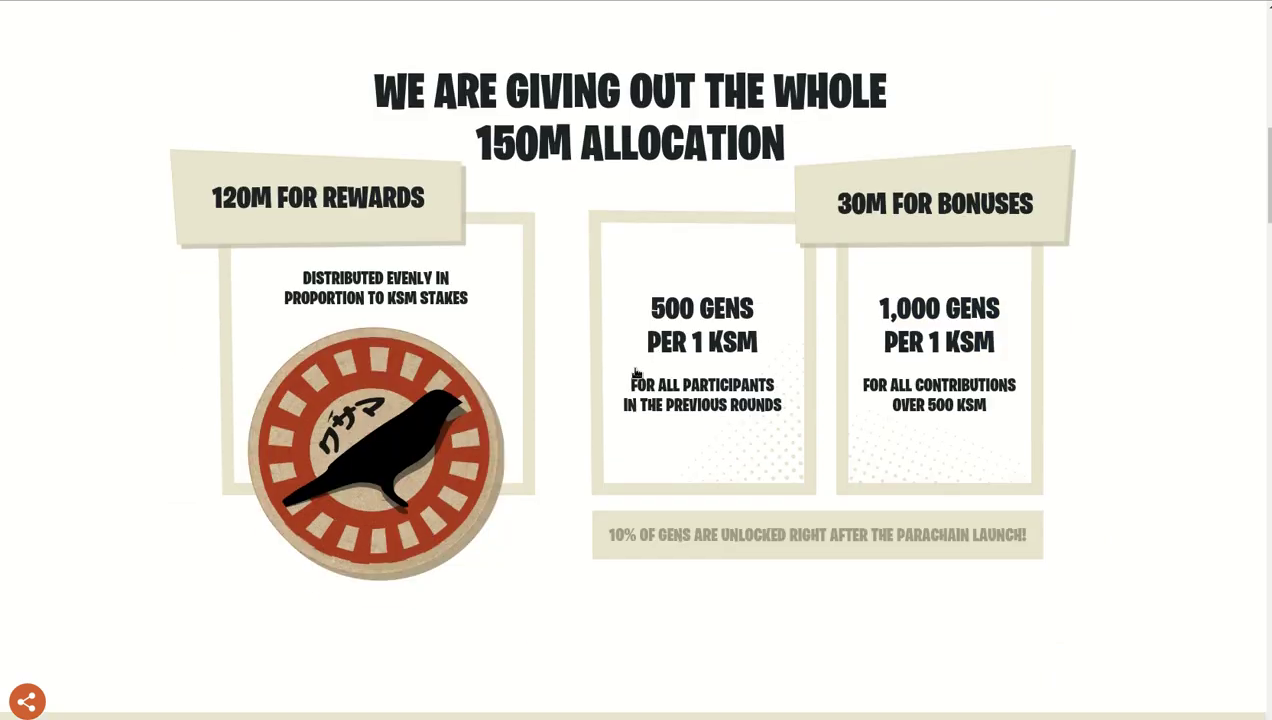
scroll(636, 374, down, 5)
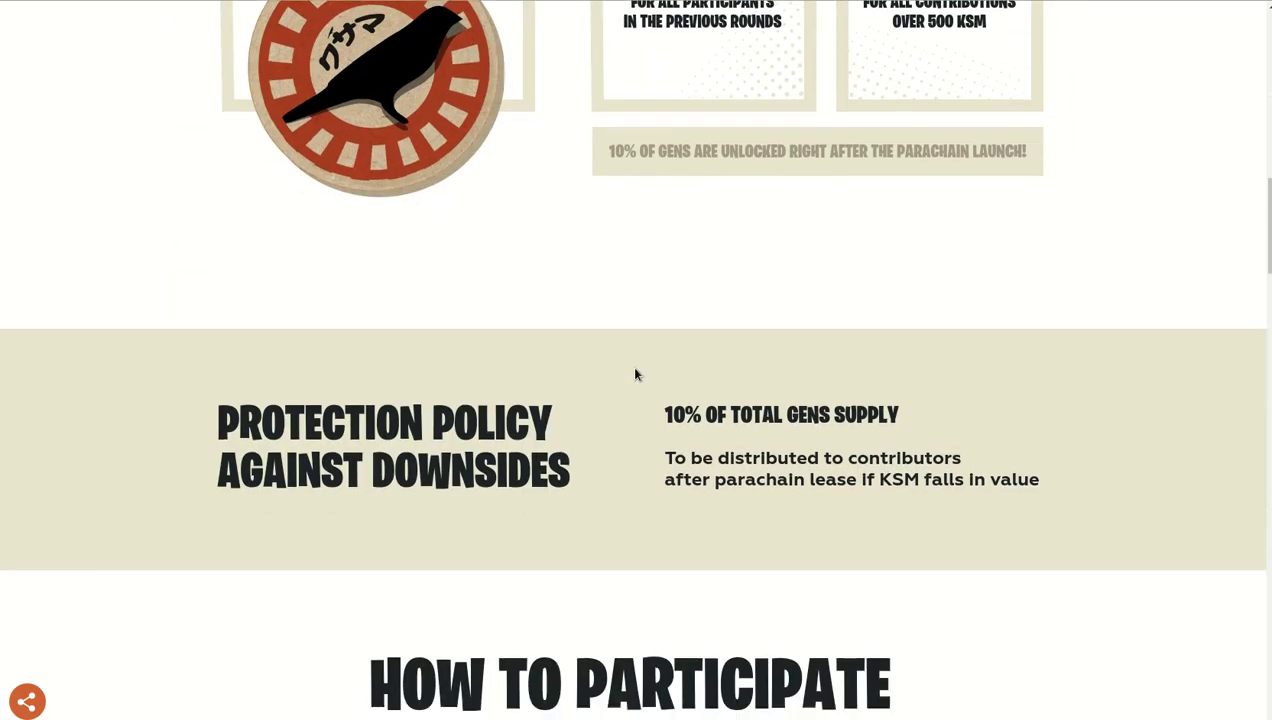
scroll(634, 374, down, 1)
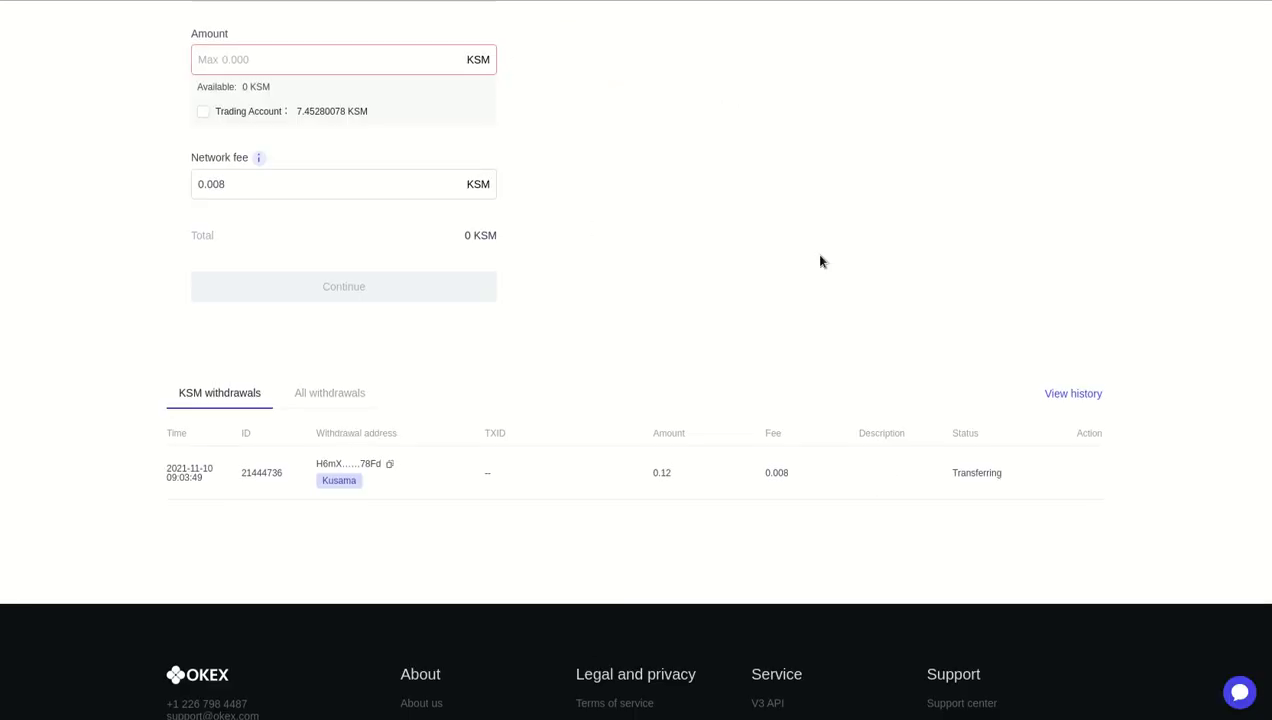
Open OKEx's DOT Slot Auction page from the Finance menu
scroll(814, 252, up, 4)
mouse_move(374, 13)
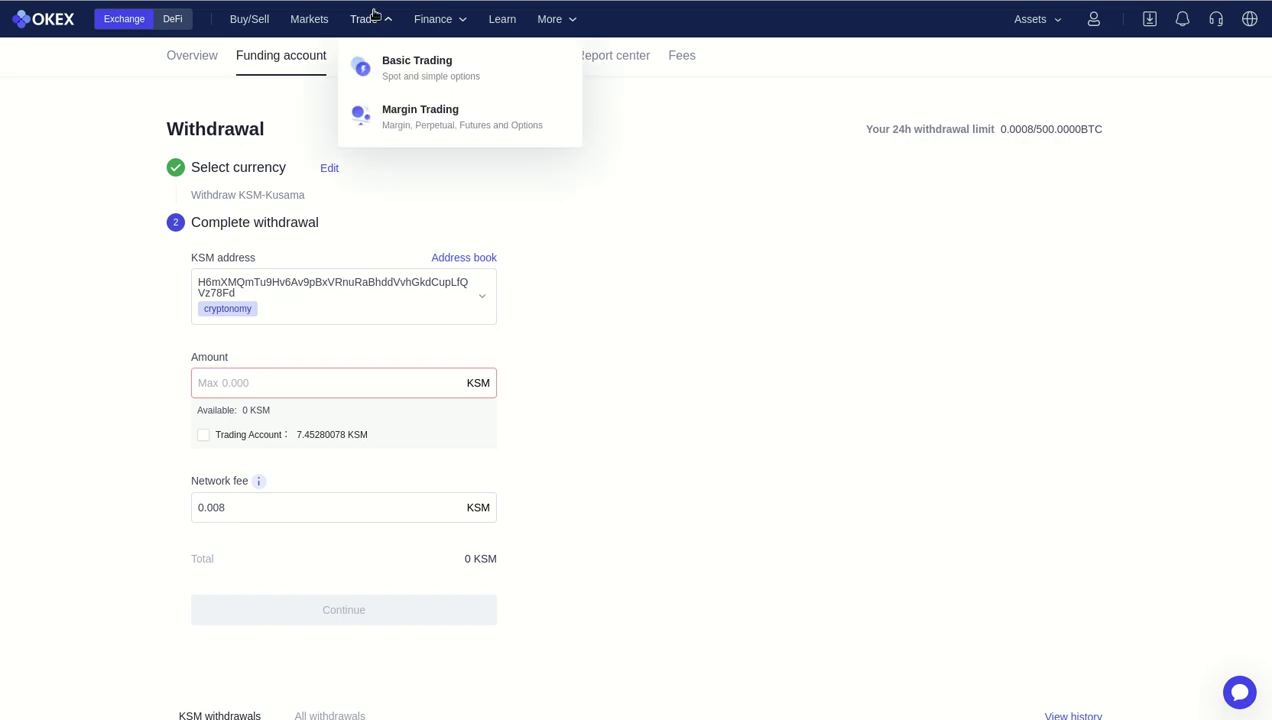
mouse_move(443, 19)
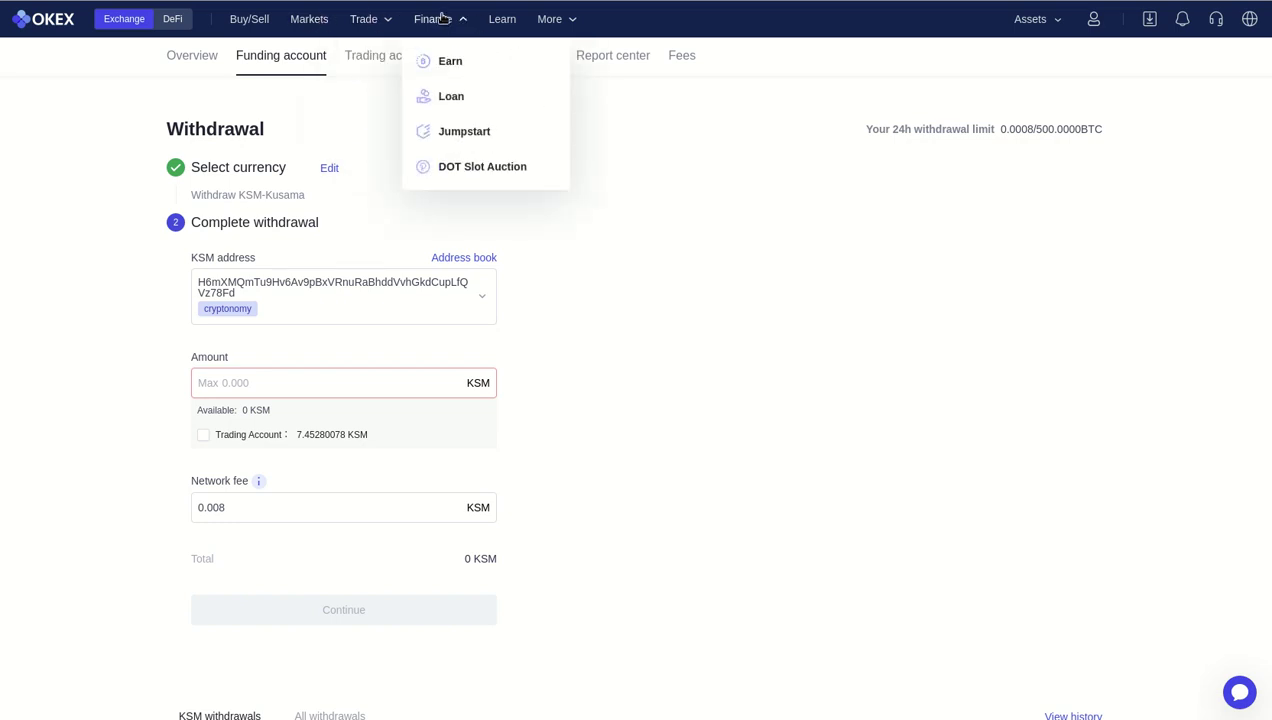
click(498, 170)
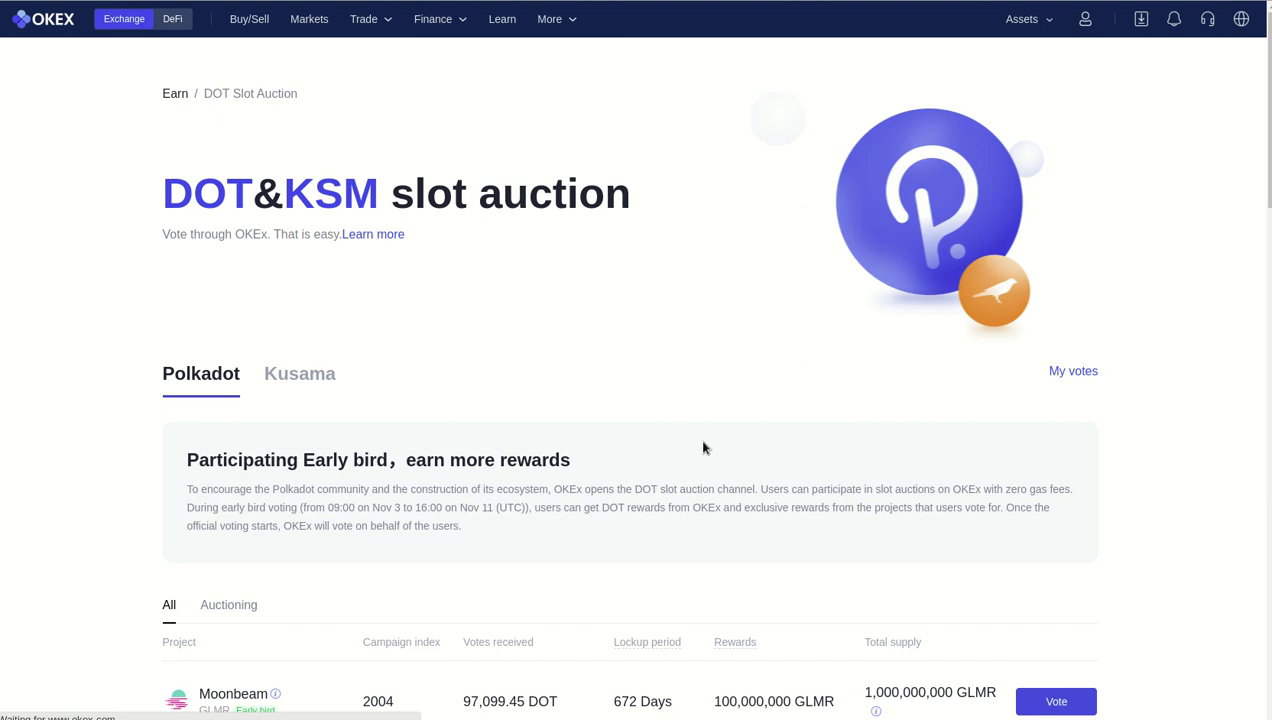
Filter the auction to Kusama projects currently auctioning, finding none, and start a new browser tab
scroll(355, 272, down, 3)
click(297, 140)
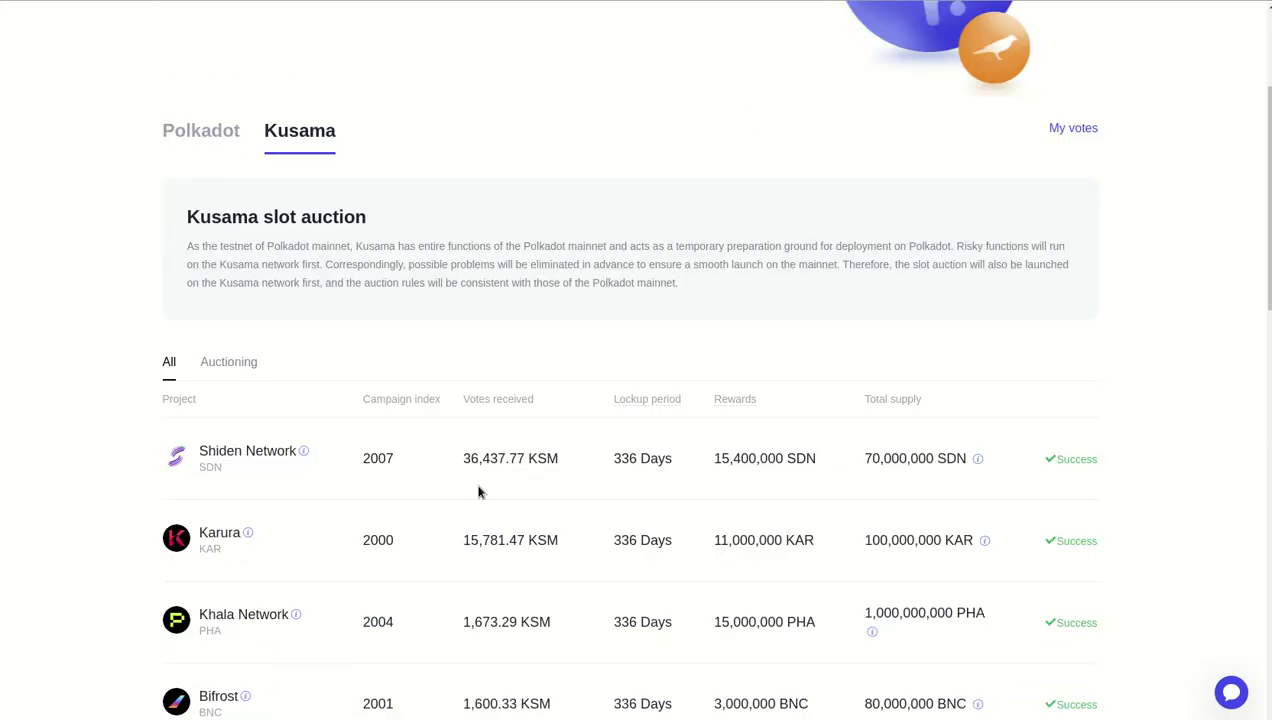
scroll(480, 500, down, 3)
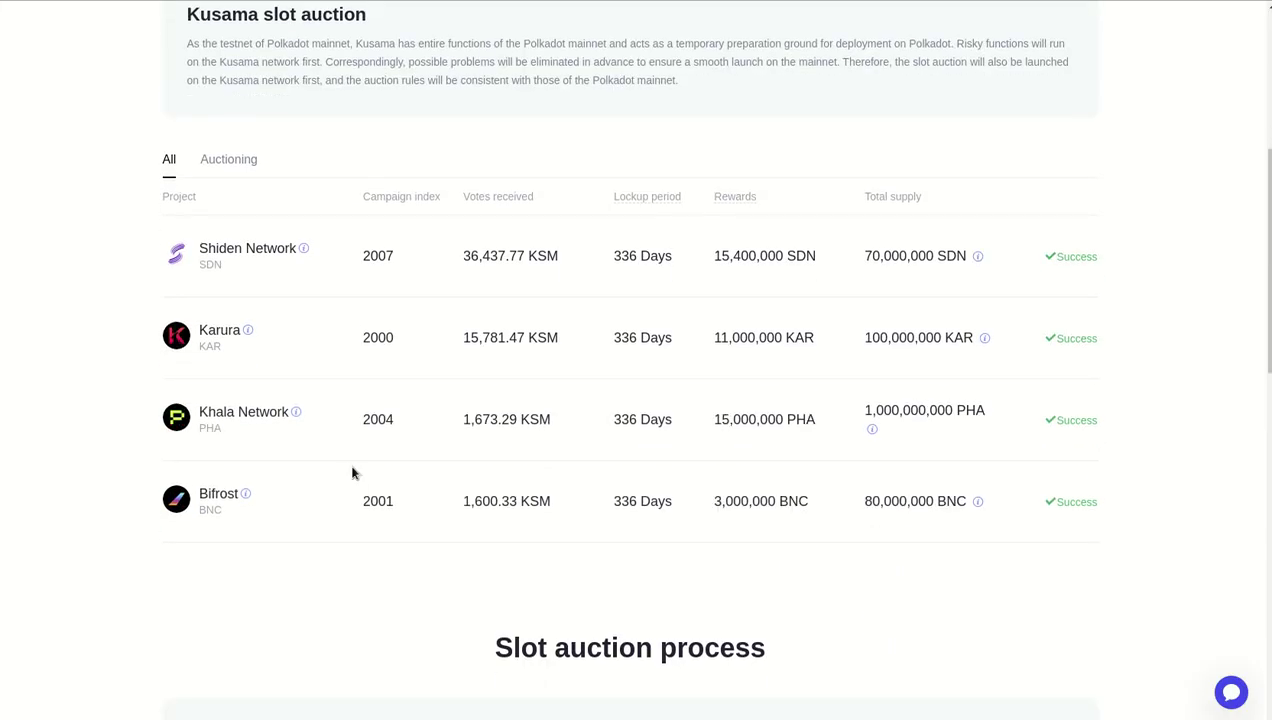
click(232, 158)
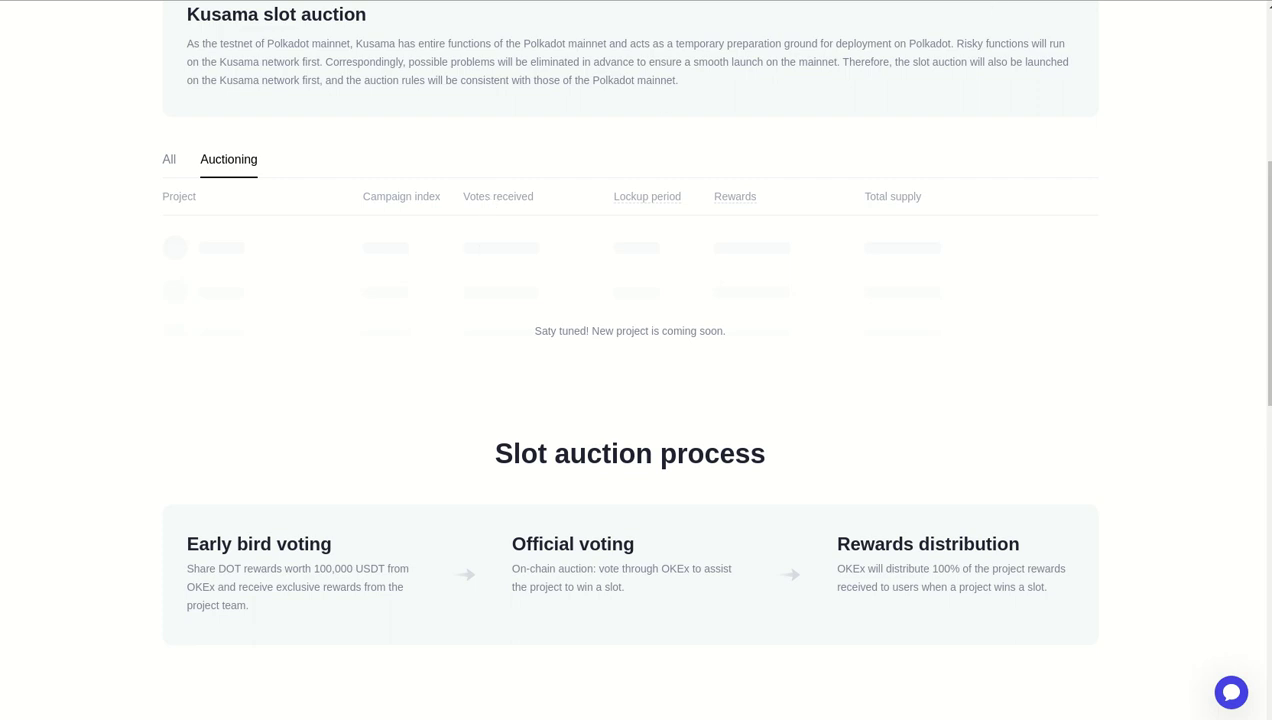
key(ctrl+t)
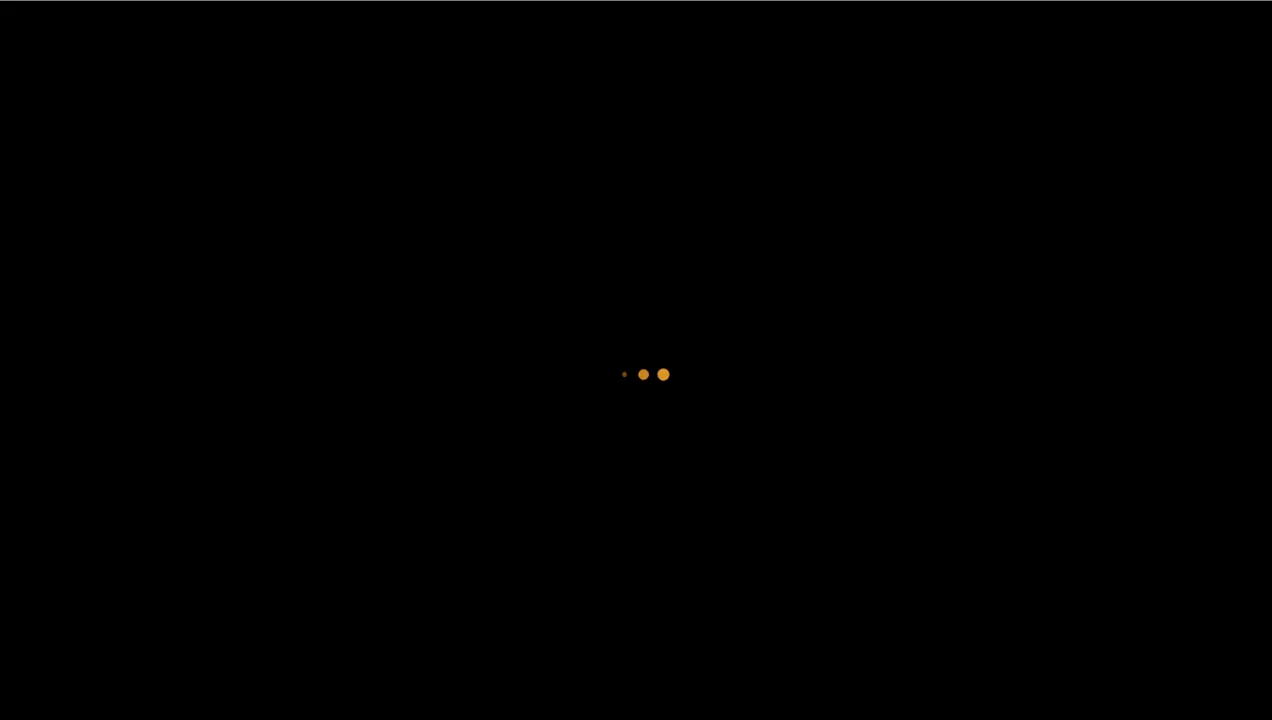
Go to the KuCoin site and log in with the saved password
text(kucoin.com/order/trade)
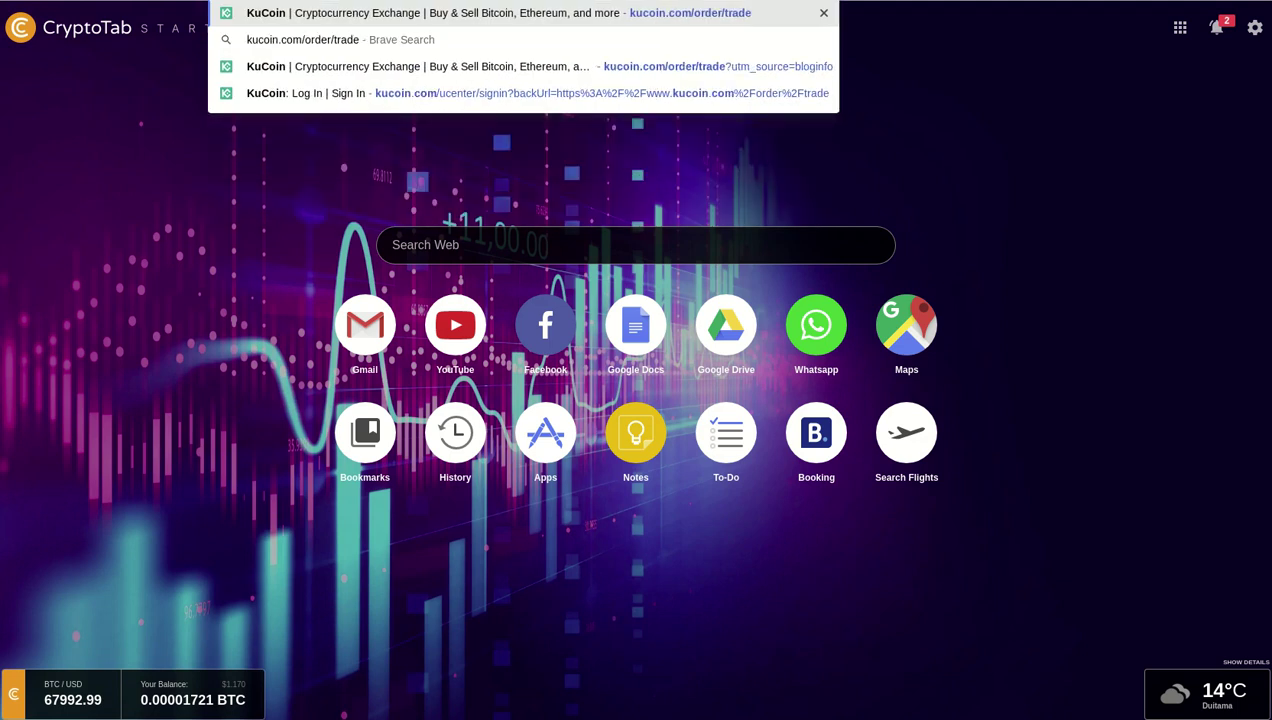
click(393, 12)
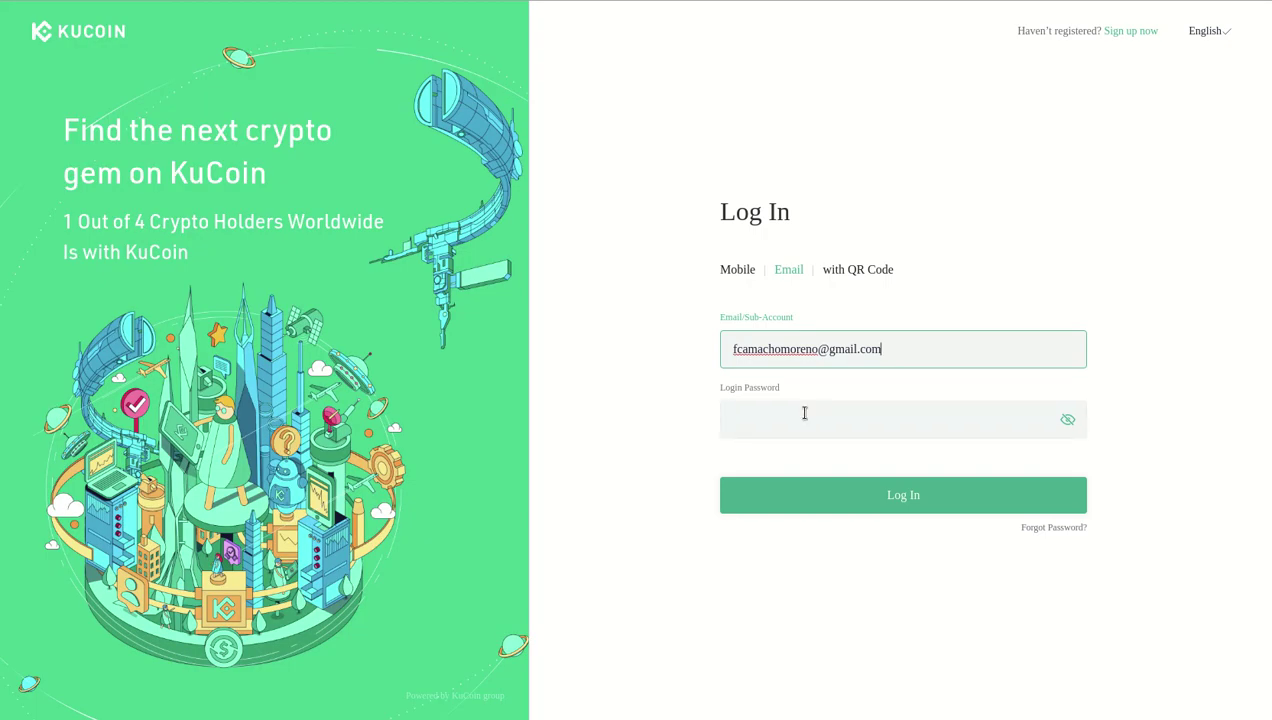
click(804, 413)
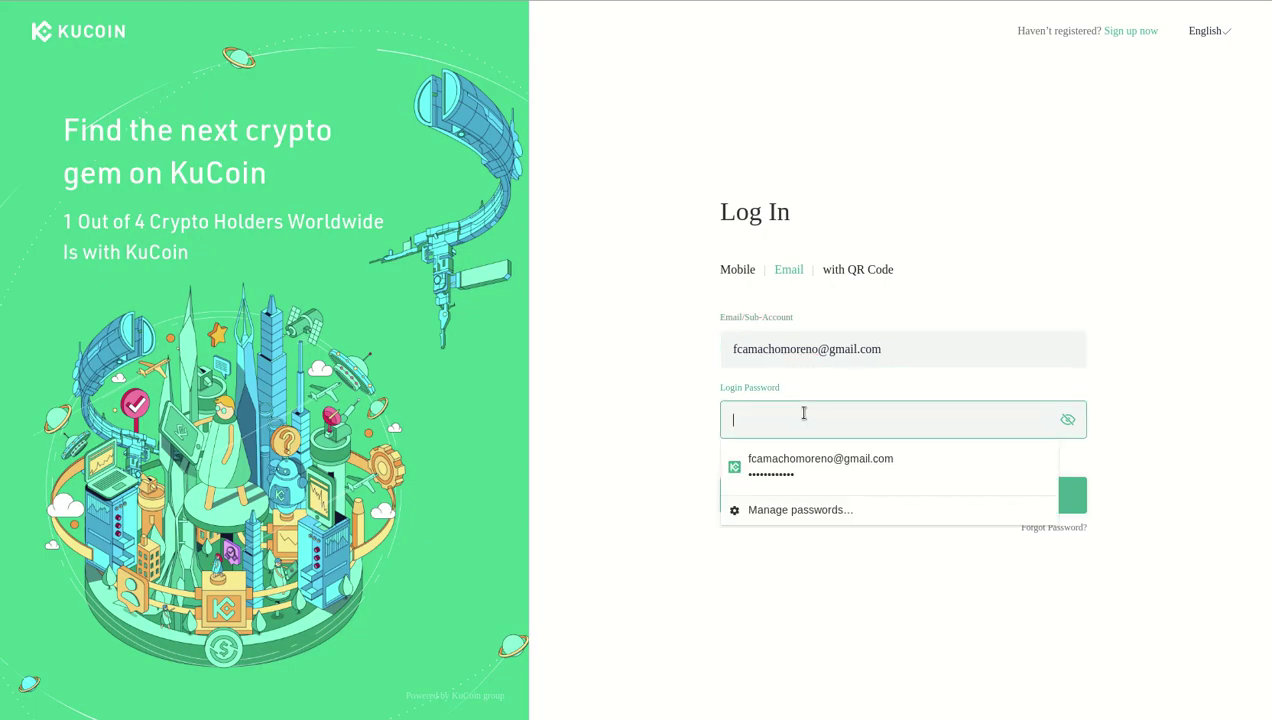
click(803, 468)
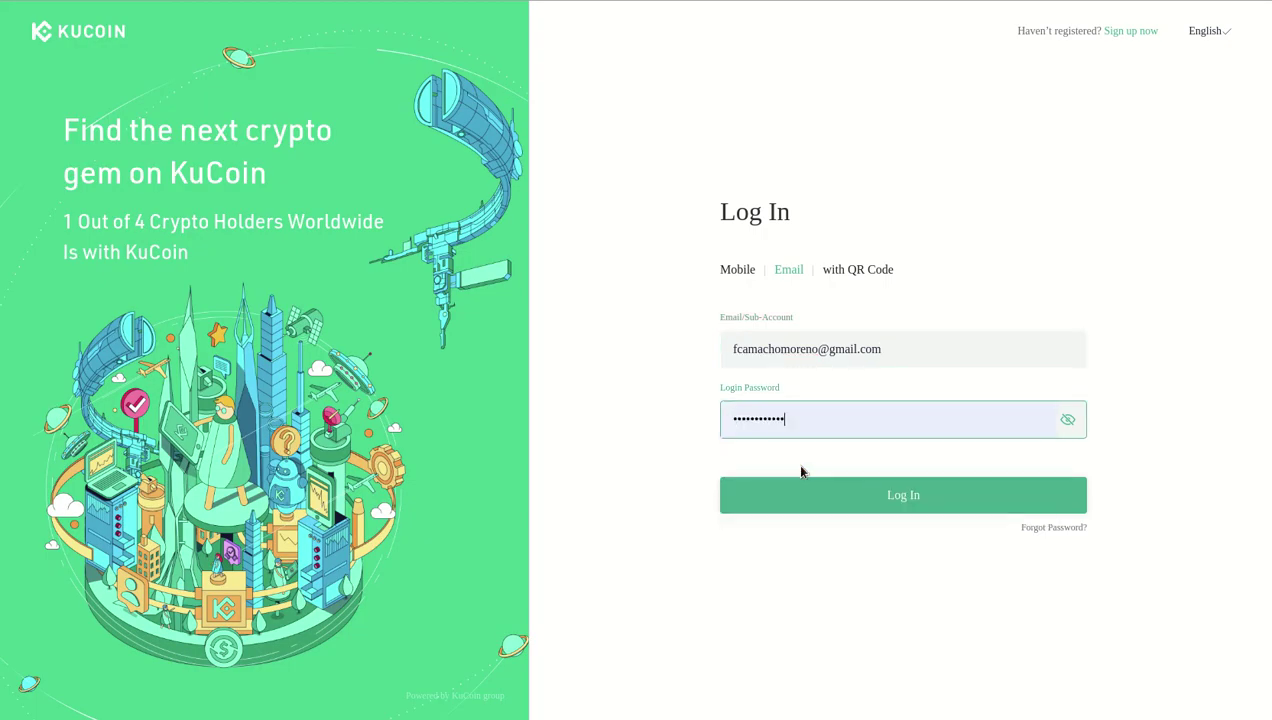
click(884, 494)
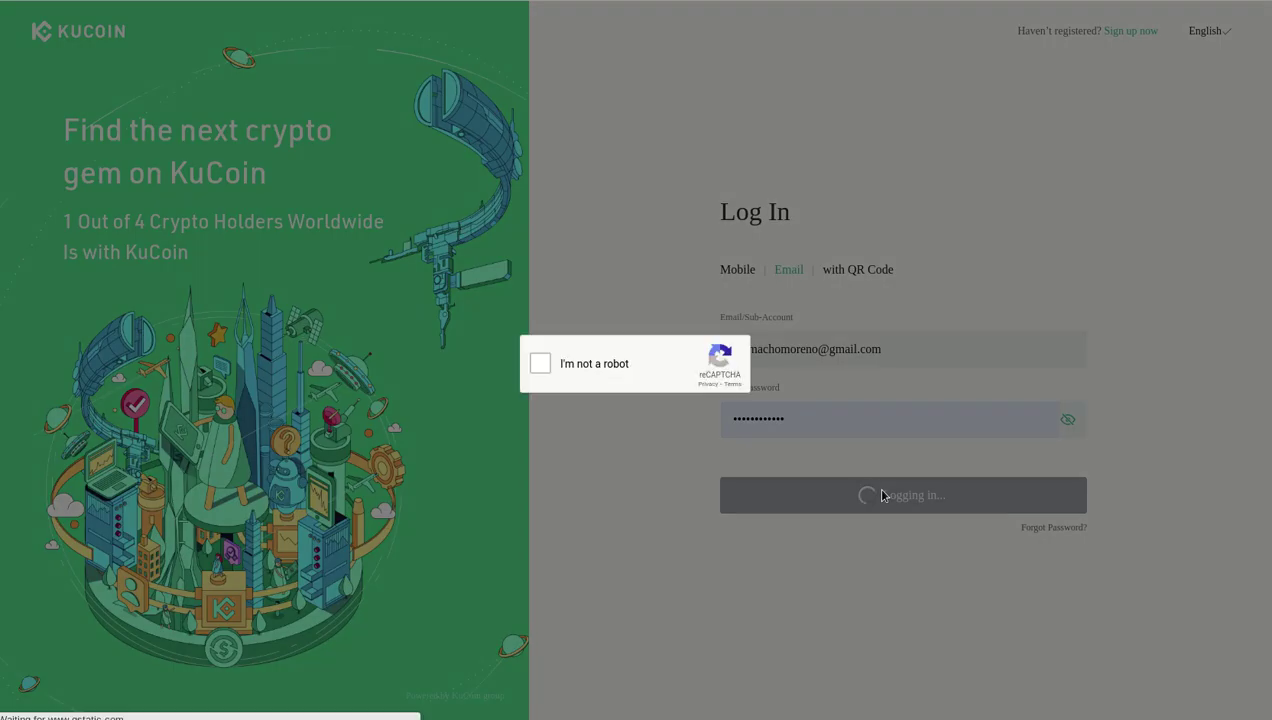
Pass the reCAPTCHA by selecting all the taxi images
click(540, 365)
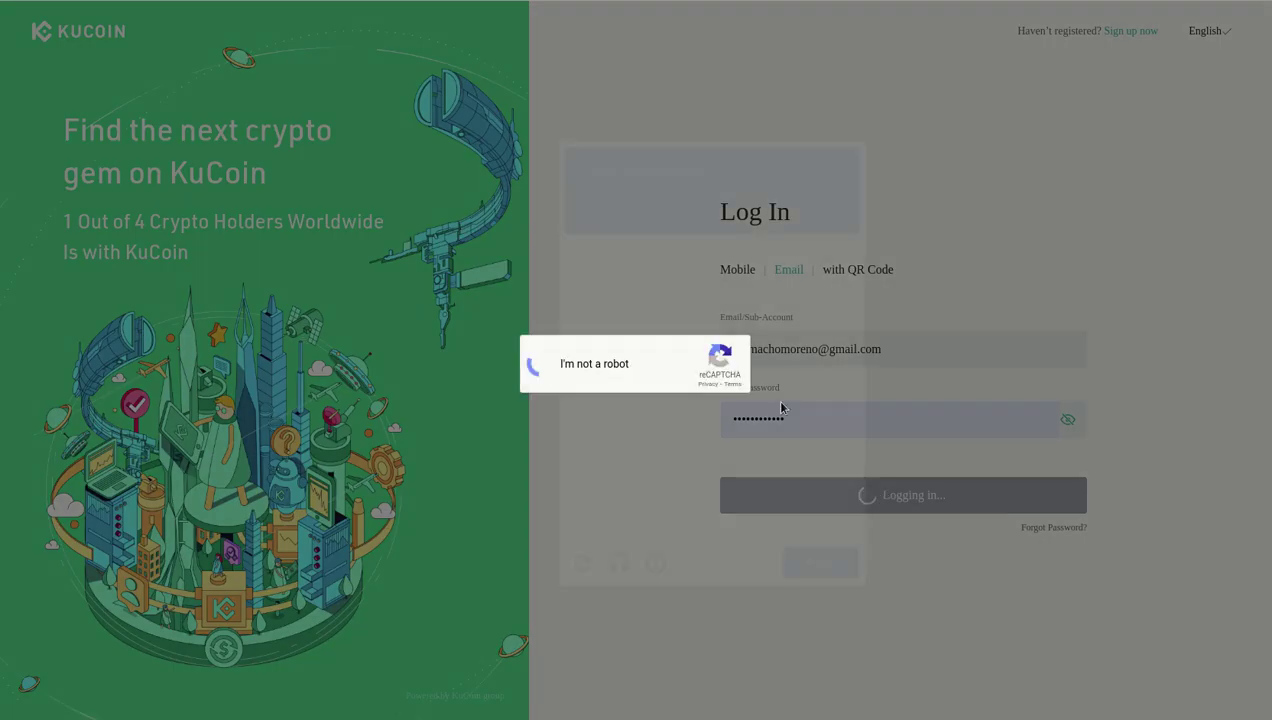
click(737, 312)
click(817, 512)
click(634, 462)
click(821, 563)
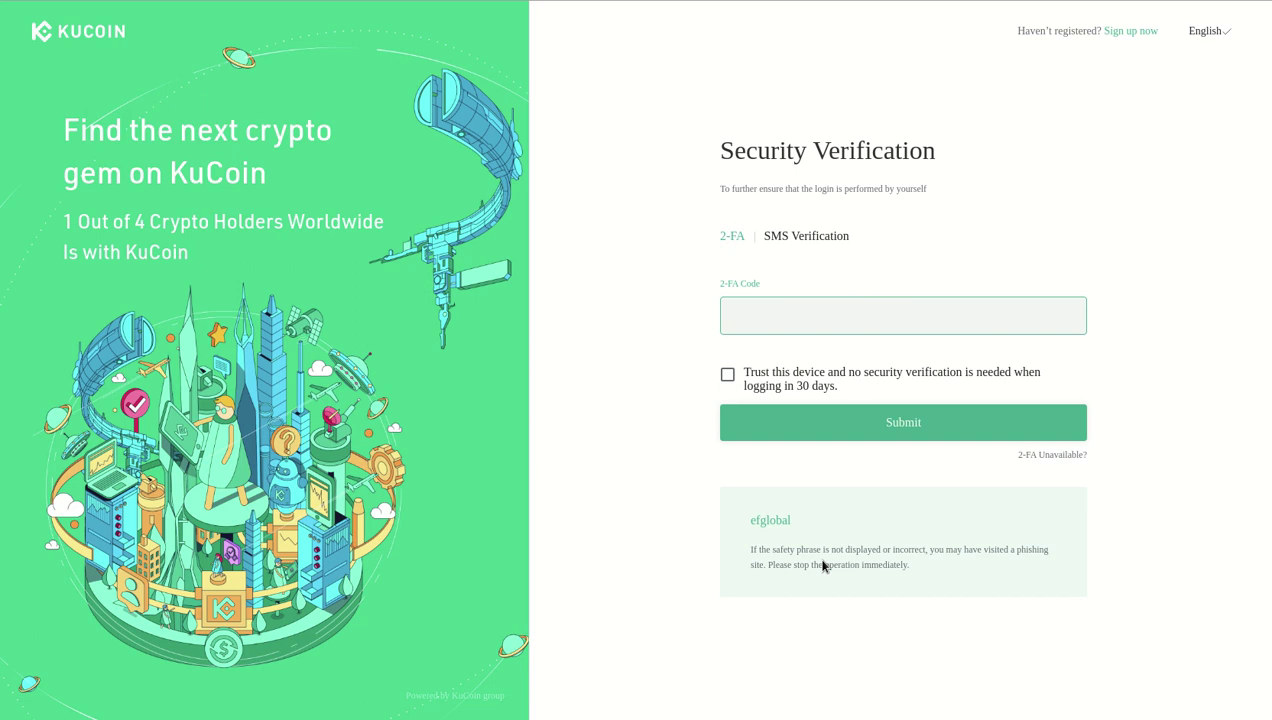
Trust this device for 30 days and submit the 2-FA verification code
click(725, 379)
click(818, 431)
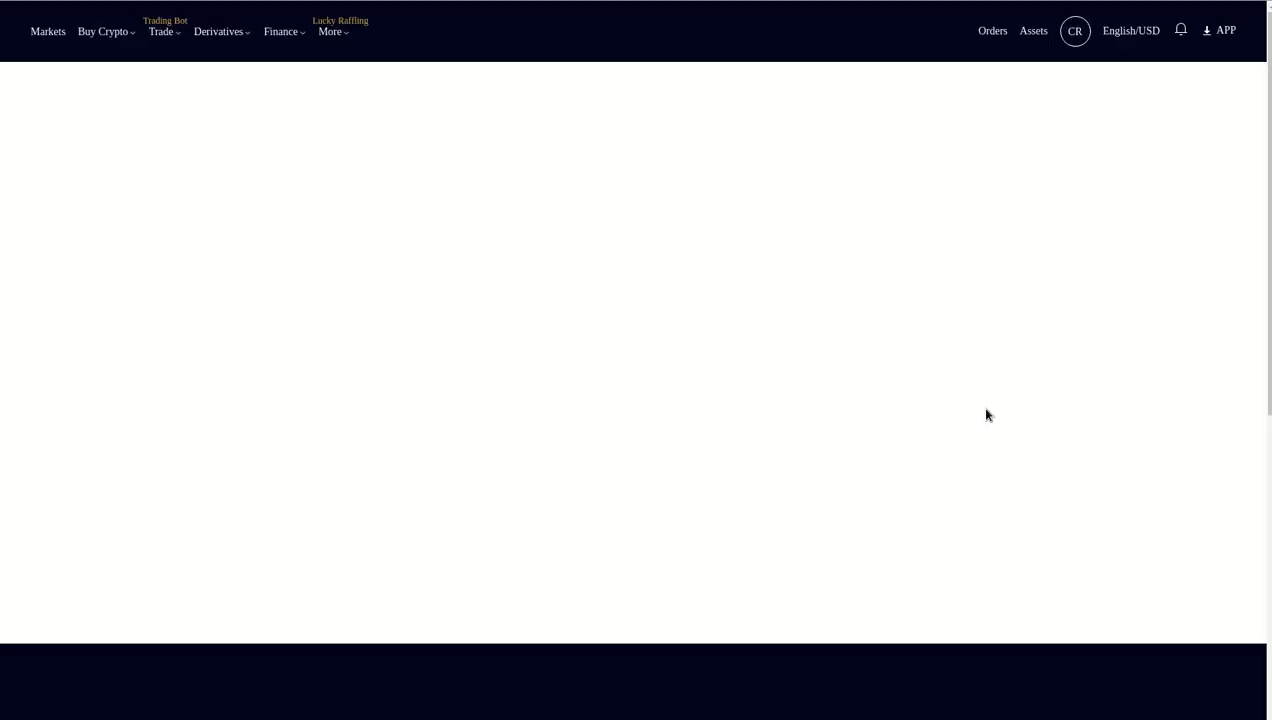
Open KuCoin's Crypto Lending page from the Finance menu
mouse_move(378, 33)
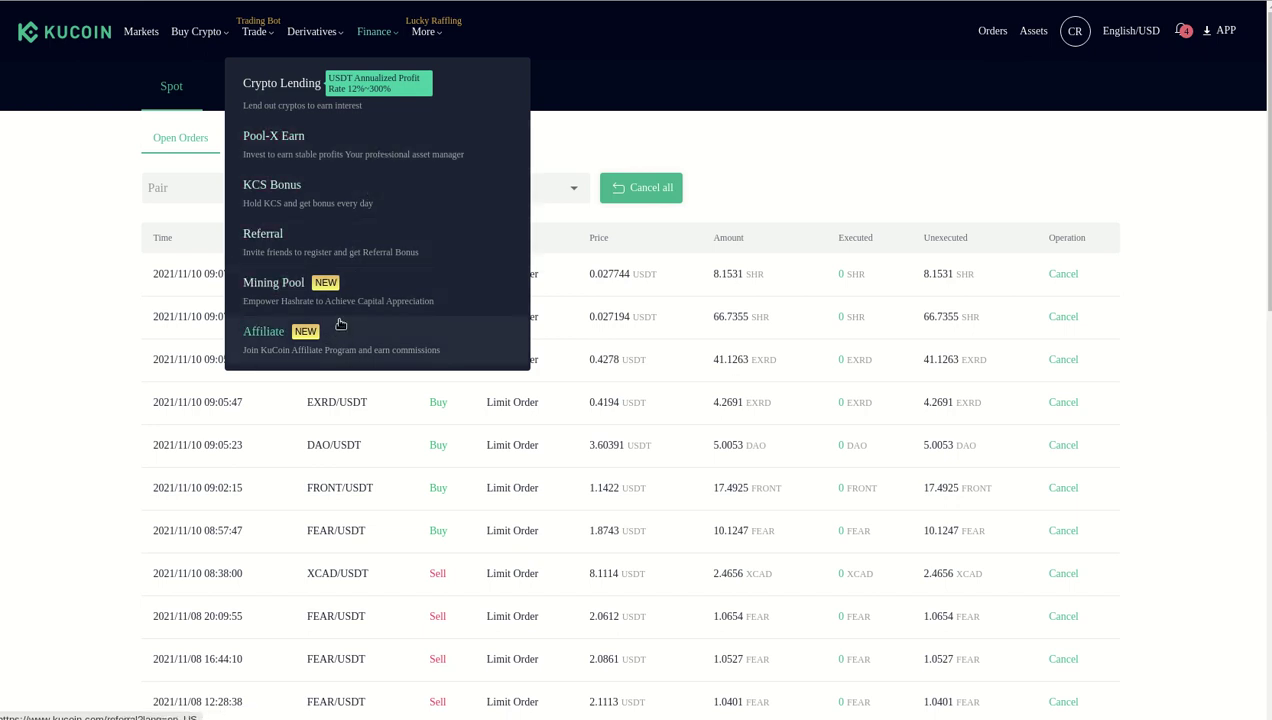
mouse_move(427, 42)
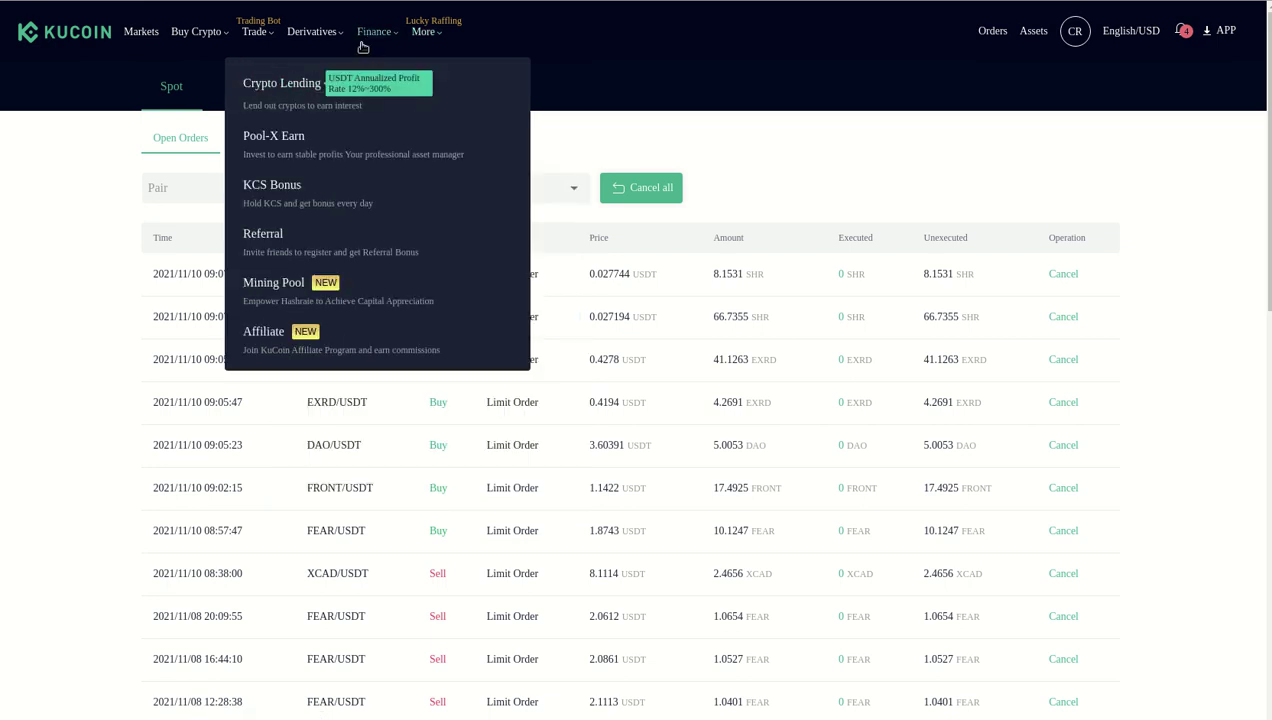
click(300, 92)
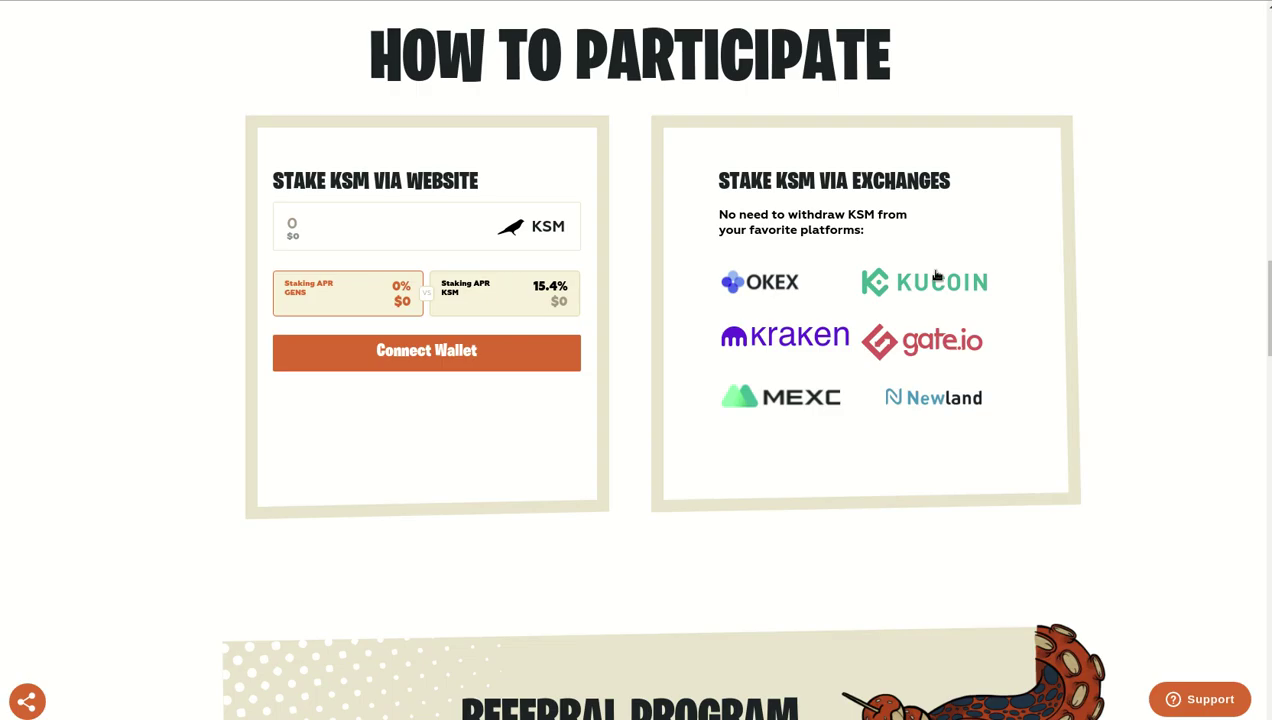
From the Genshiro site, open KuCoin's parachain slot auction and review the ongoing Kusama projects
click(937, 291)
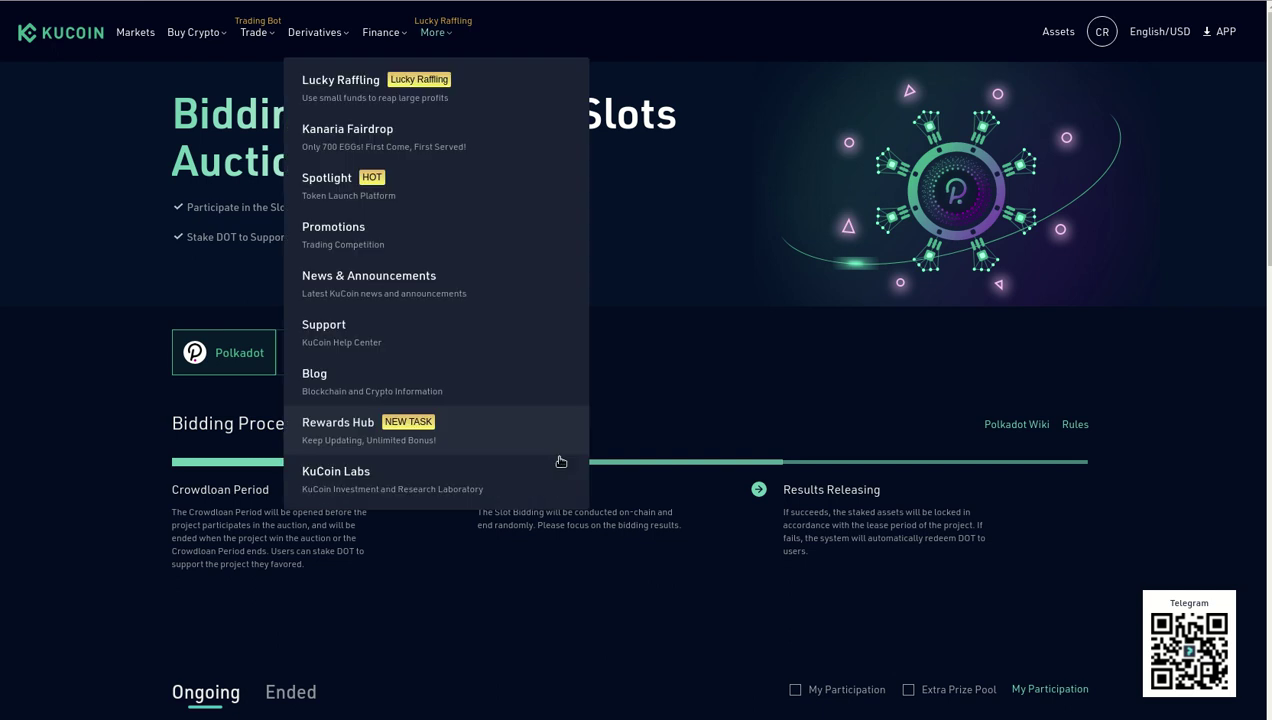
click(351, 355)
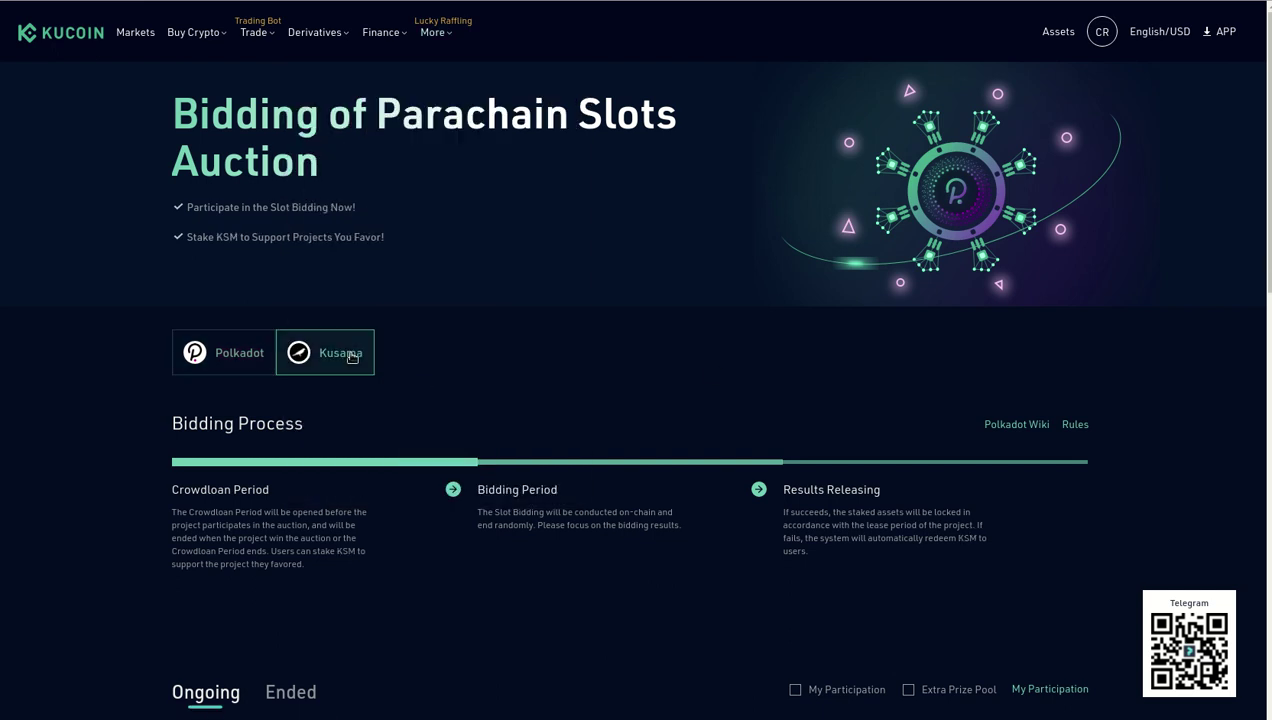
scroll(578, 389, down, 2)
scroll(581, 390, down, 3)
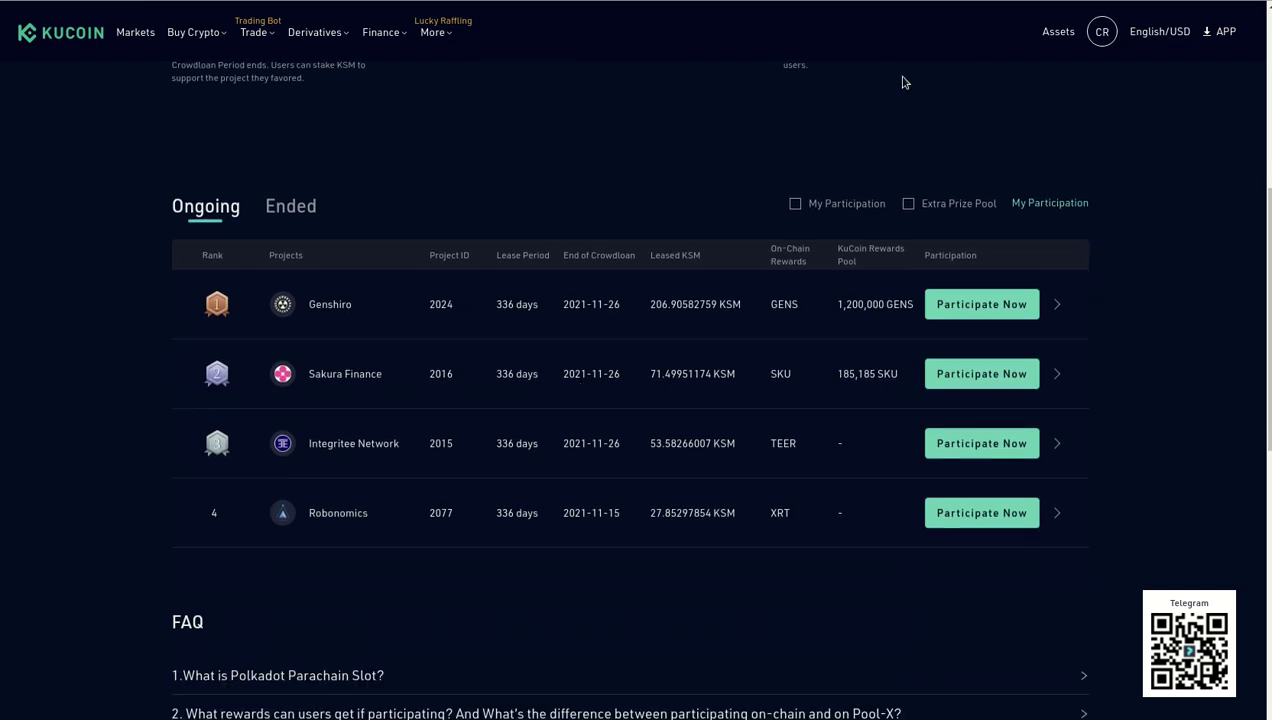
Open KuCoin's Assets > Main Account page
scroll(641, 61, up, 5)
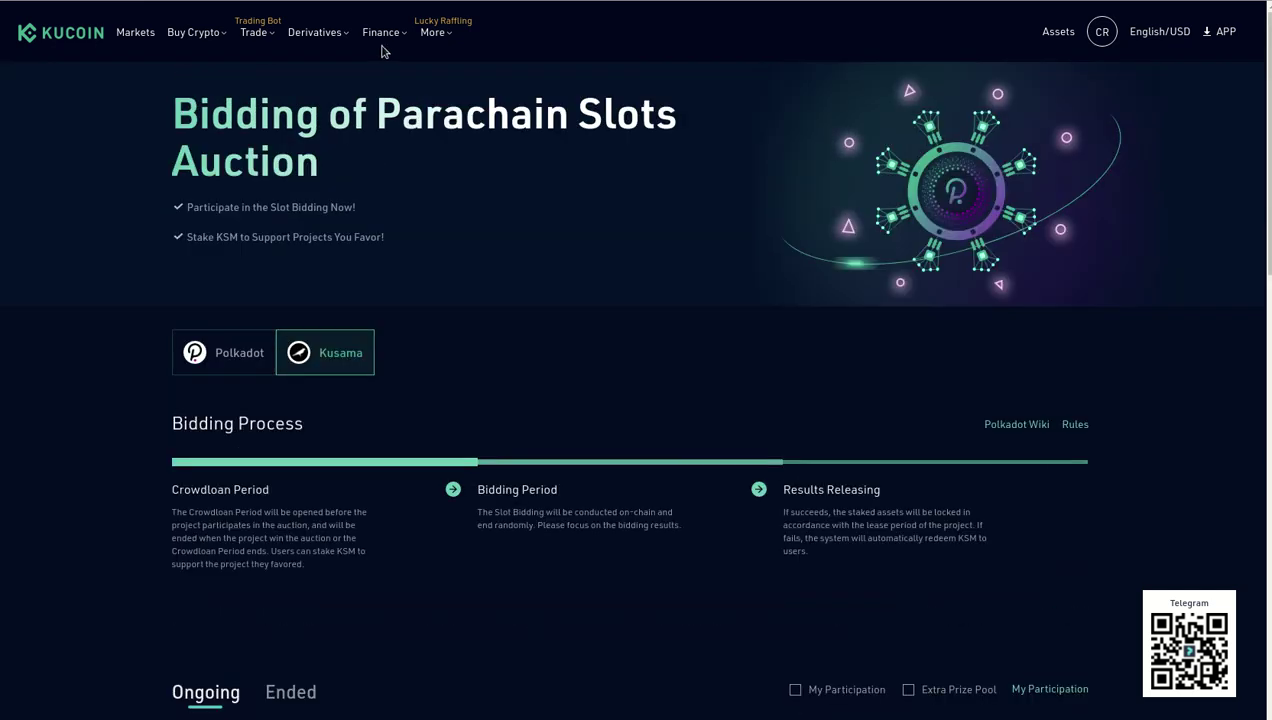
mouse_move(1058, 35)
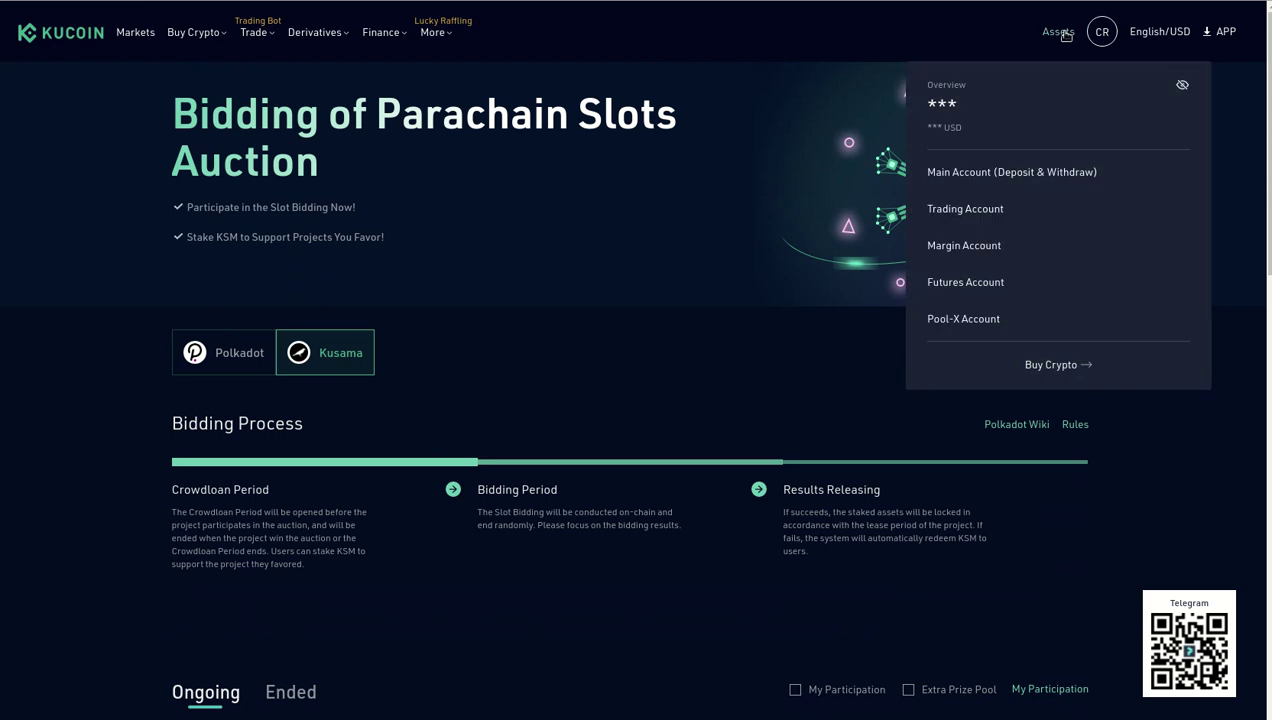
click(1023, 188)
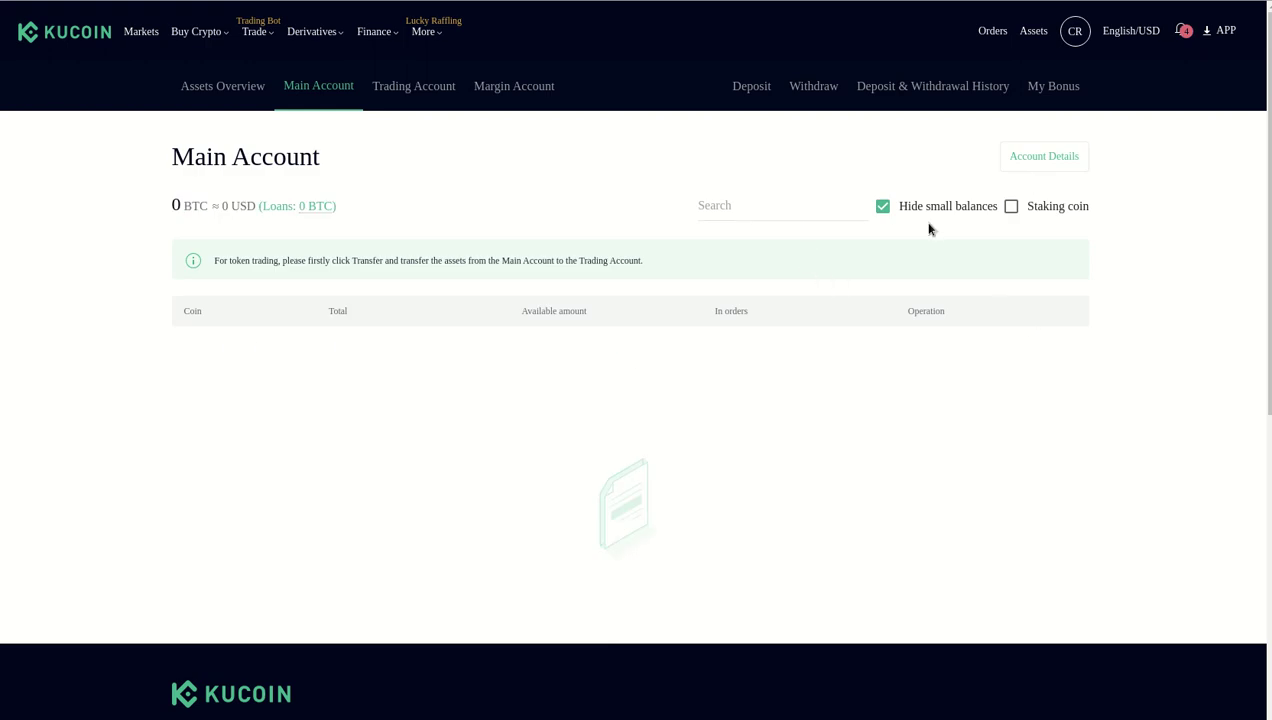
Find KSM in the Main Account, accept the soft-staking risks, and copy the Kusama deposit address
click(874, 209)
click(729, 209)
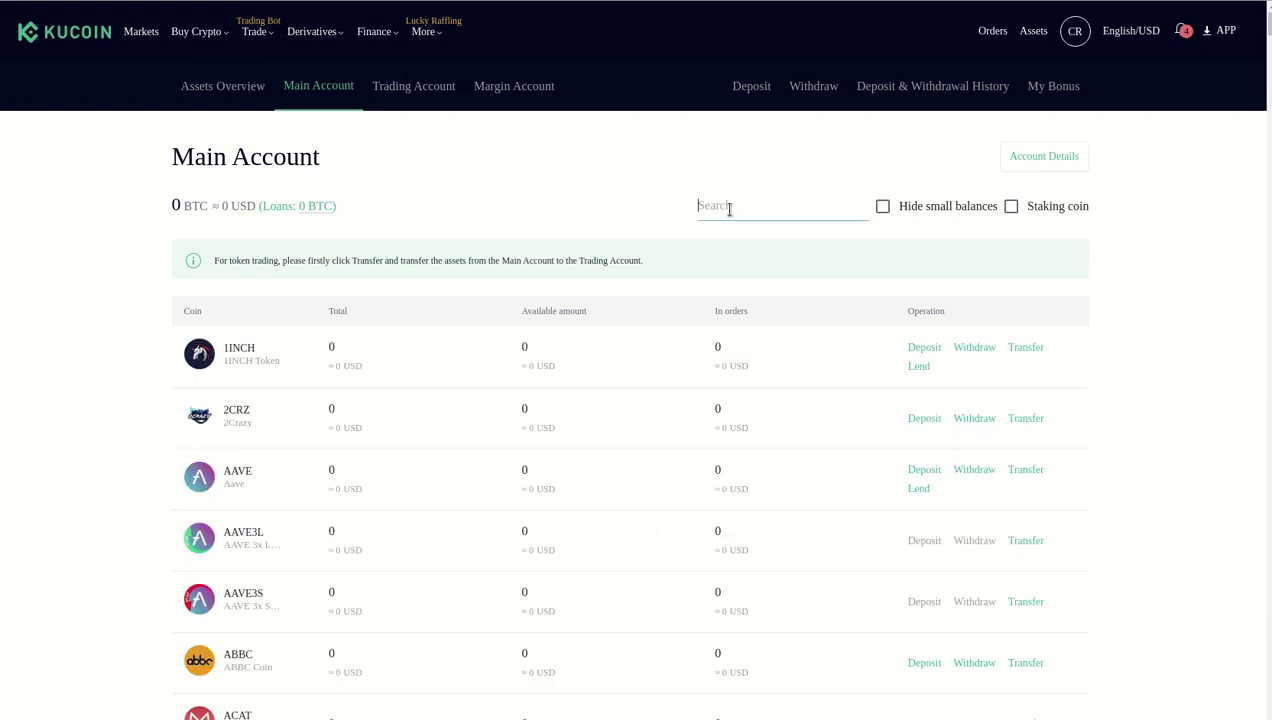
text(ksm)
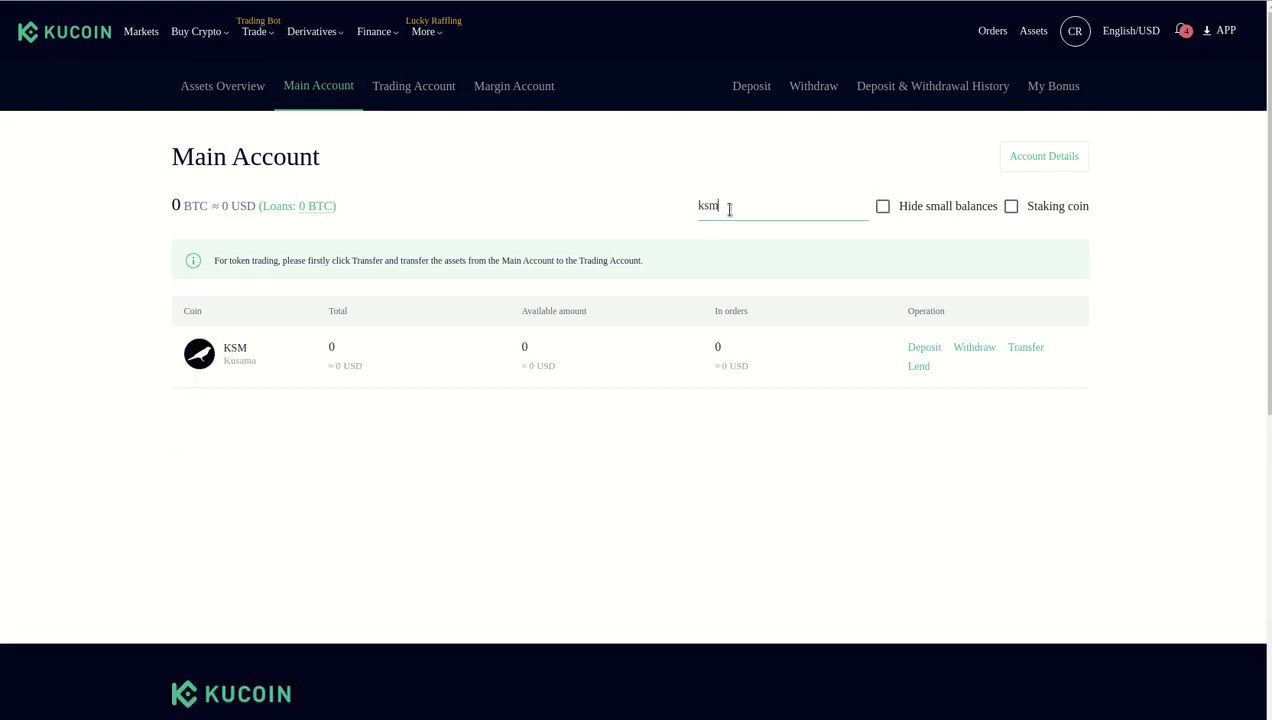
click(917, 352)
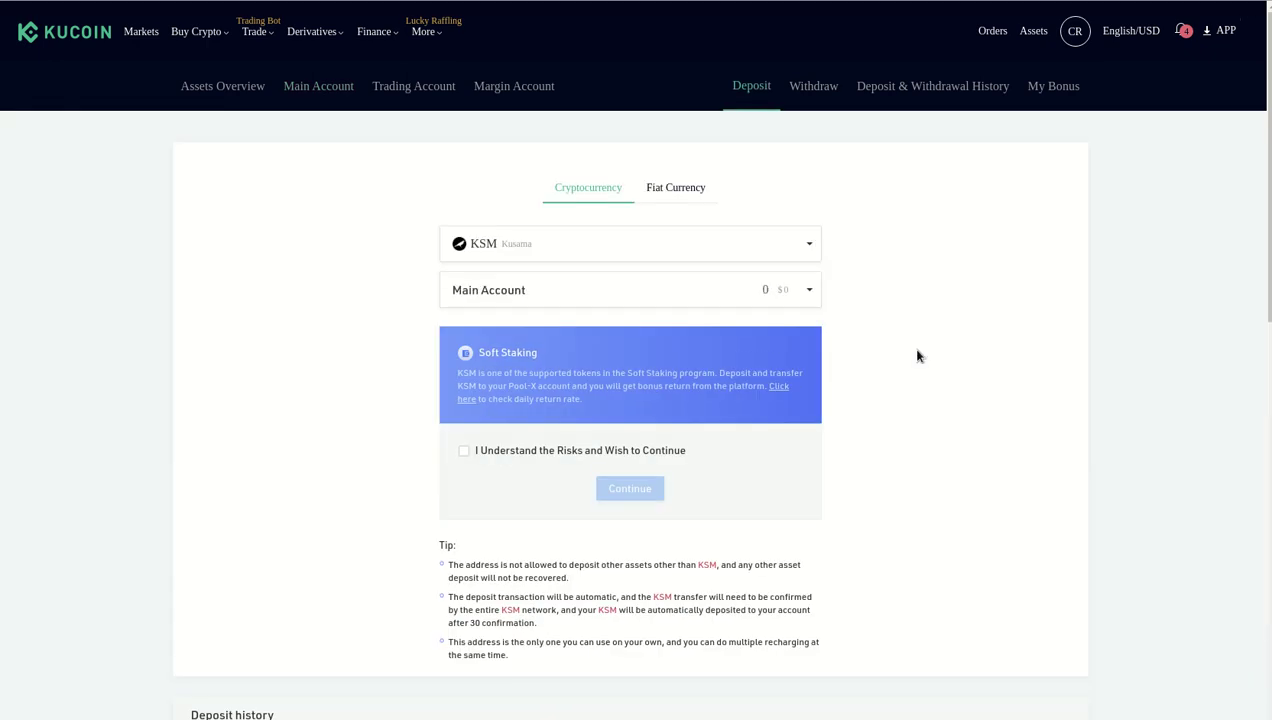
click(465, 453)
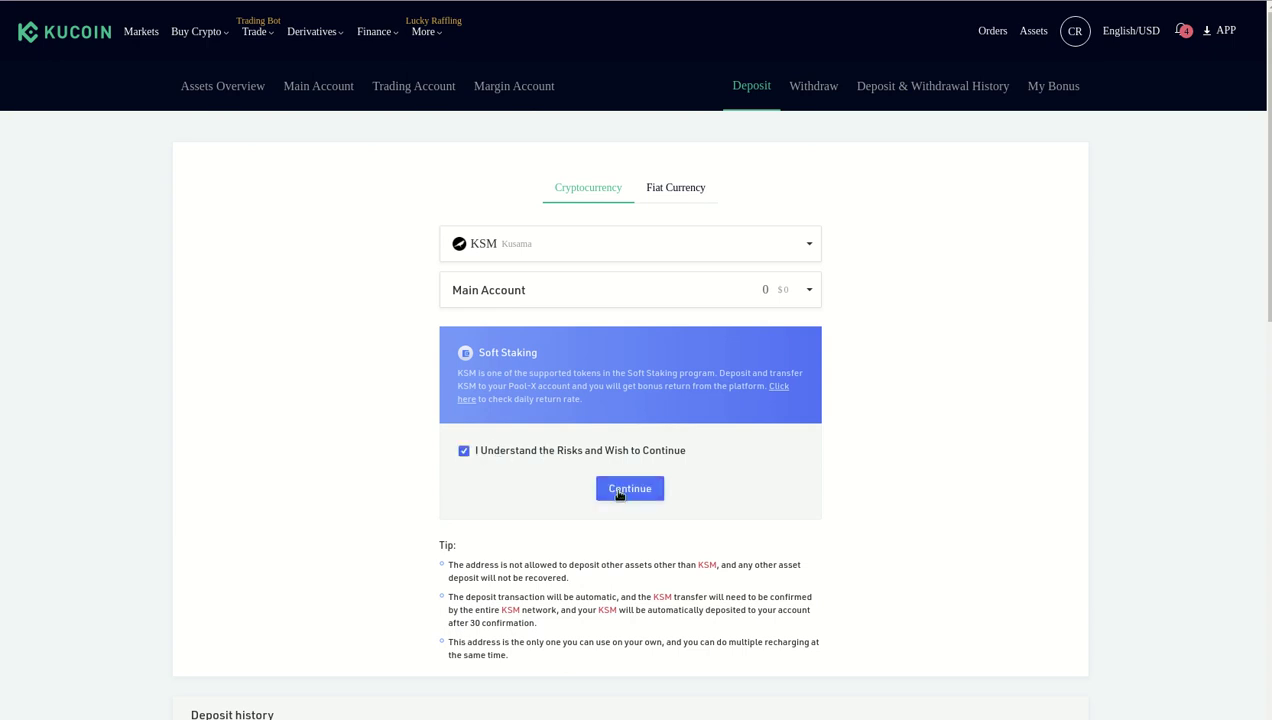
click(619, 492)
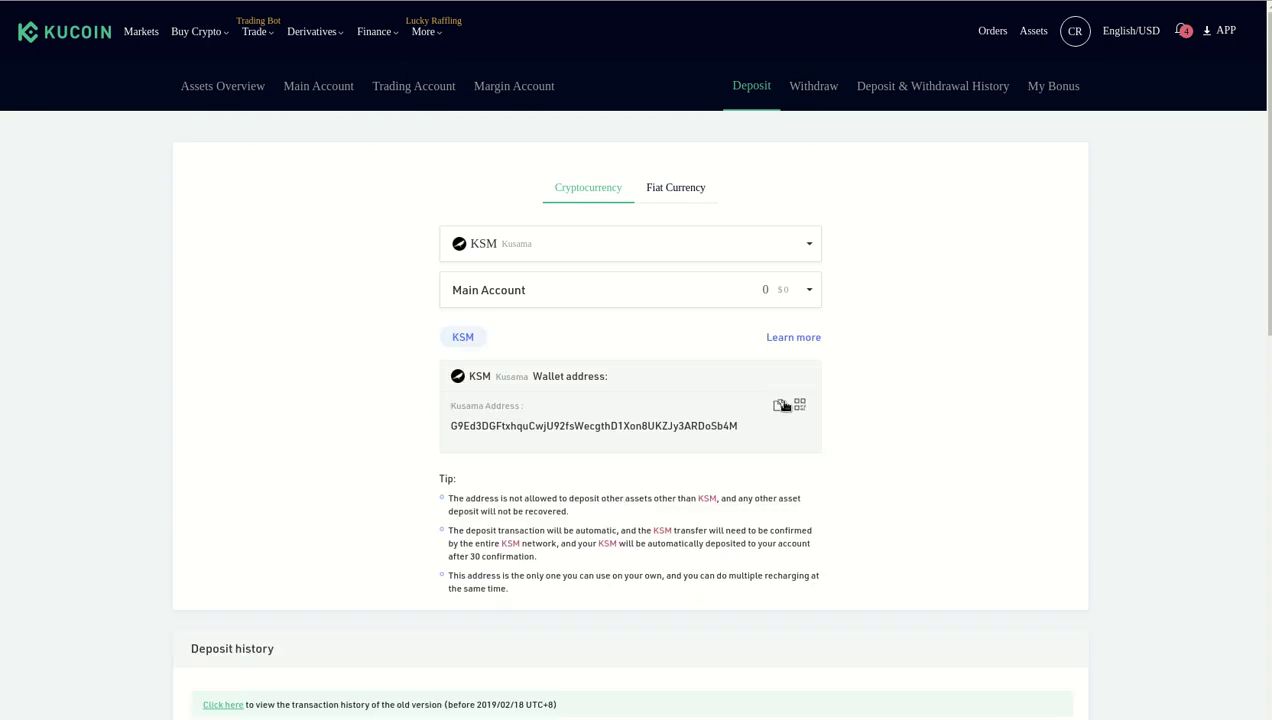
click(781, 406)
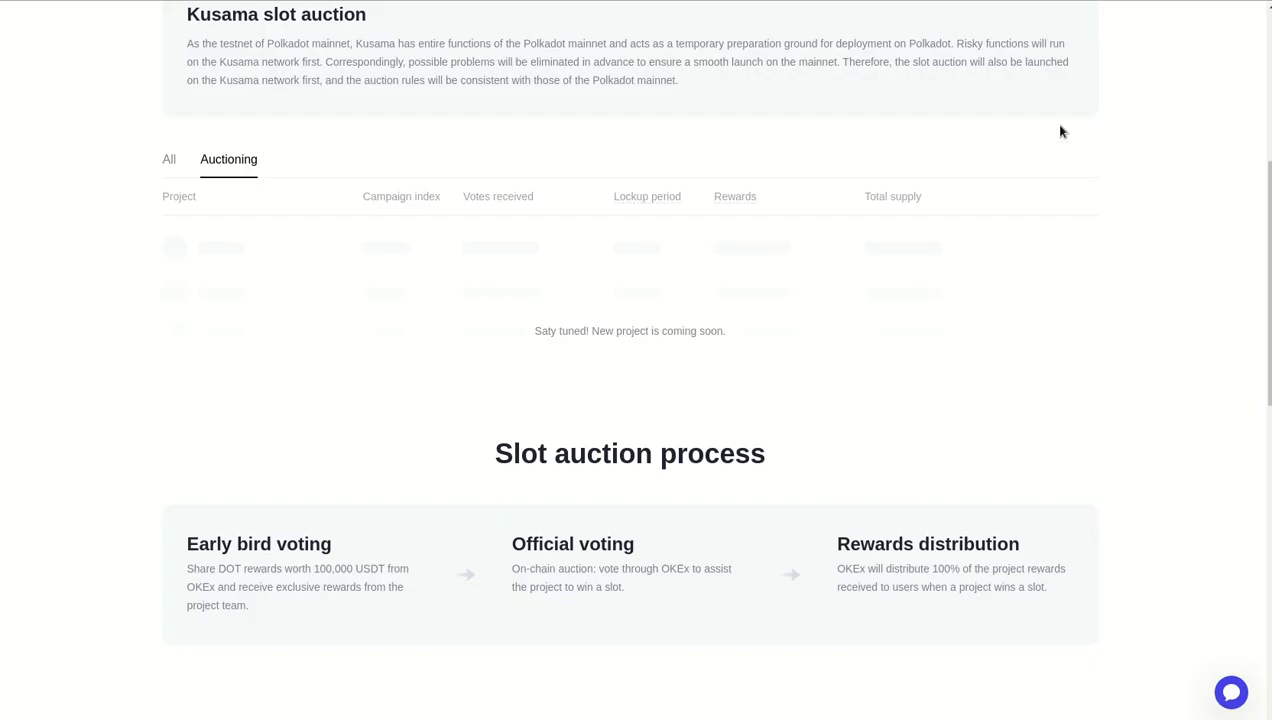
Transfer all 7.45280078 KSM from OKEx's Trading account to the Funding account
scroll(1059, 130, up, 3)
scroll(1093, 165, up, 2)
mouse_move(1030, 22)
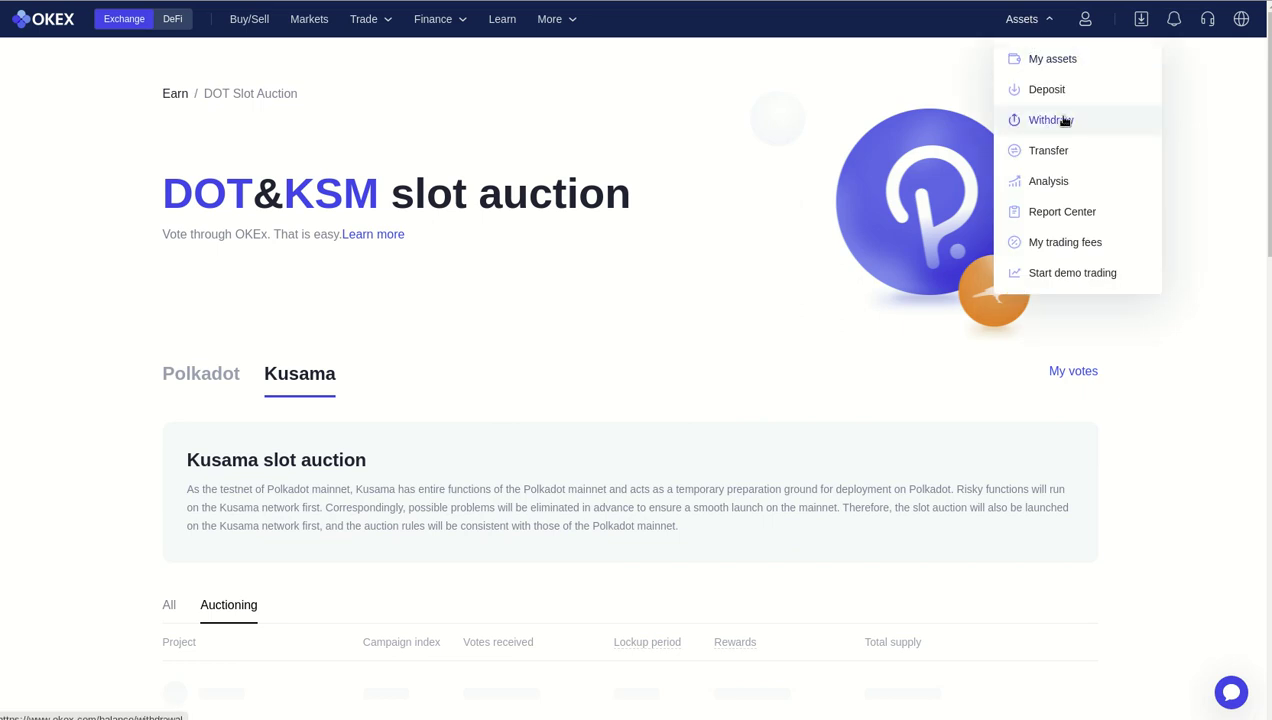
click(1052, 149)
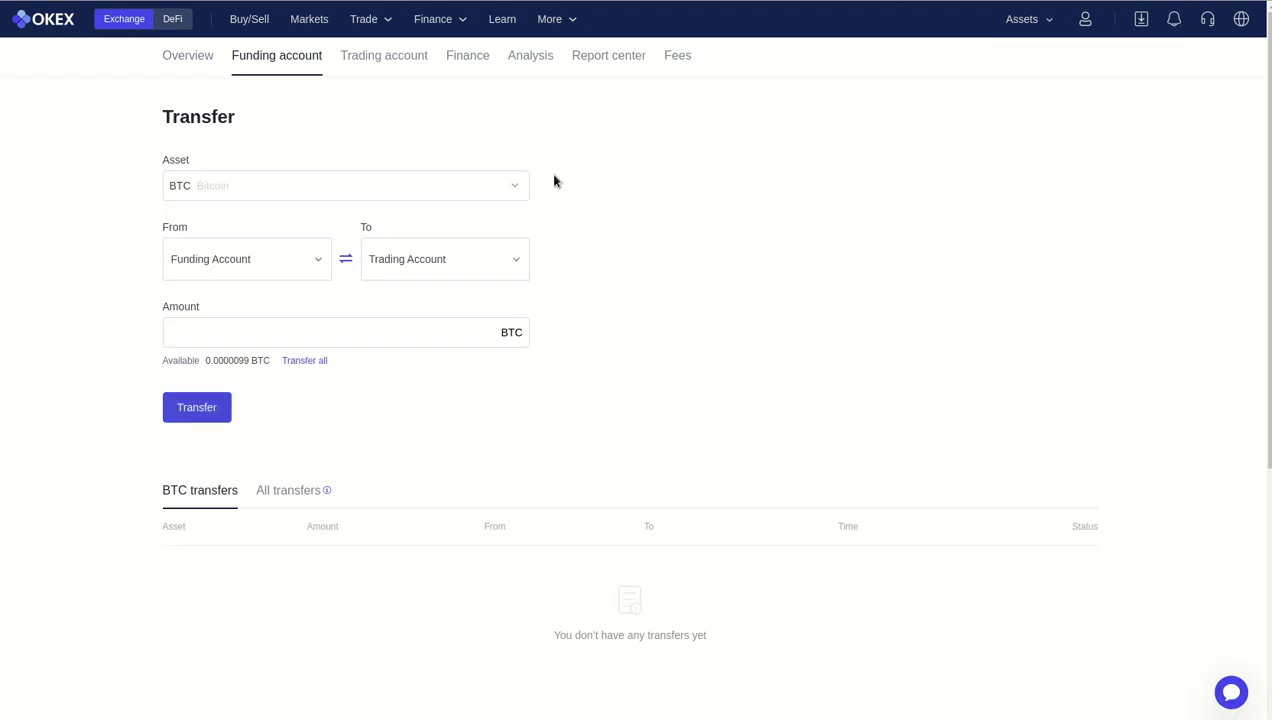
click(250, 194)
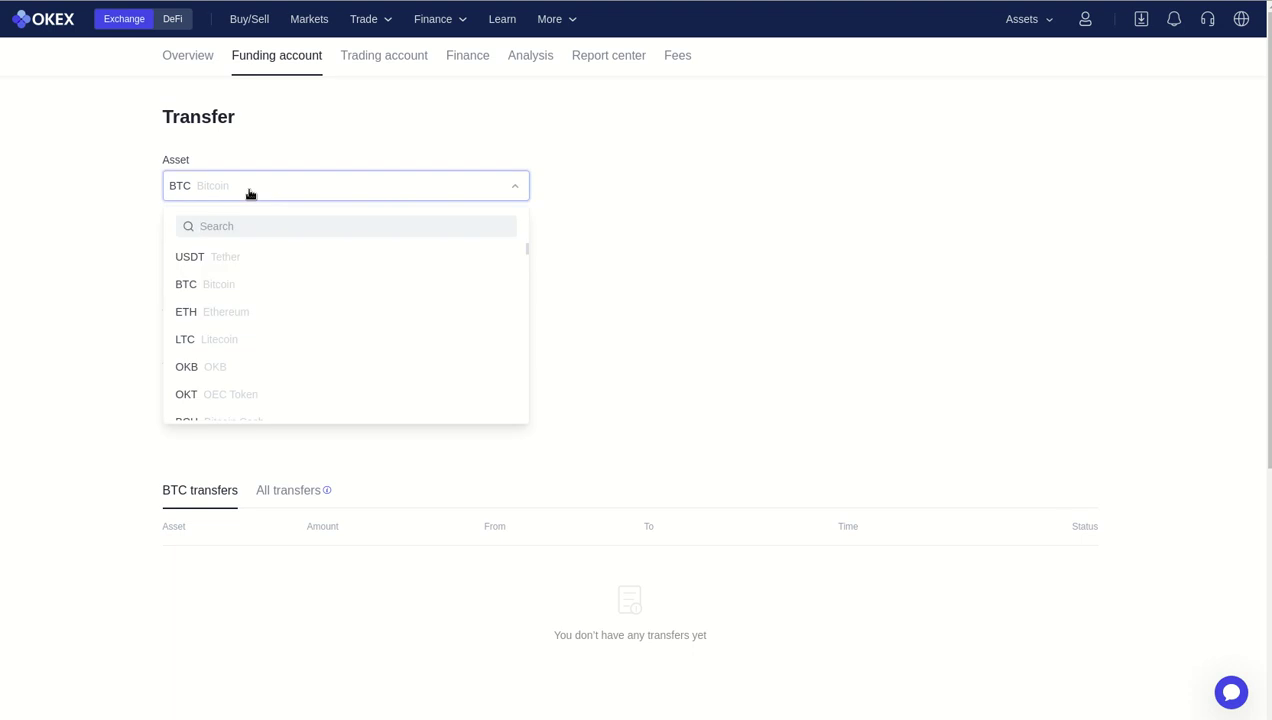
text(ksm)
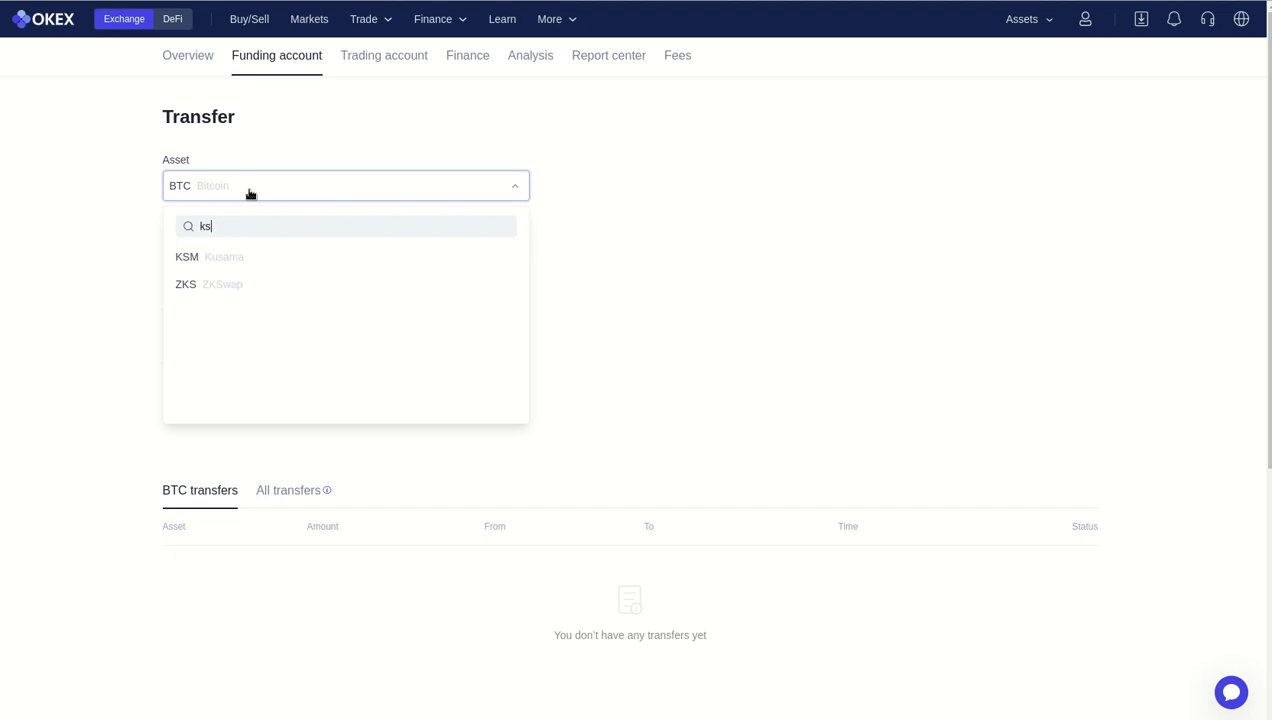
click(188, 262)
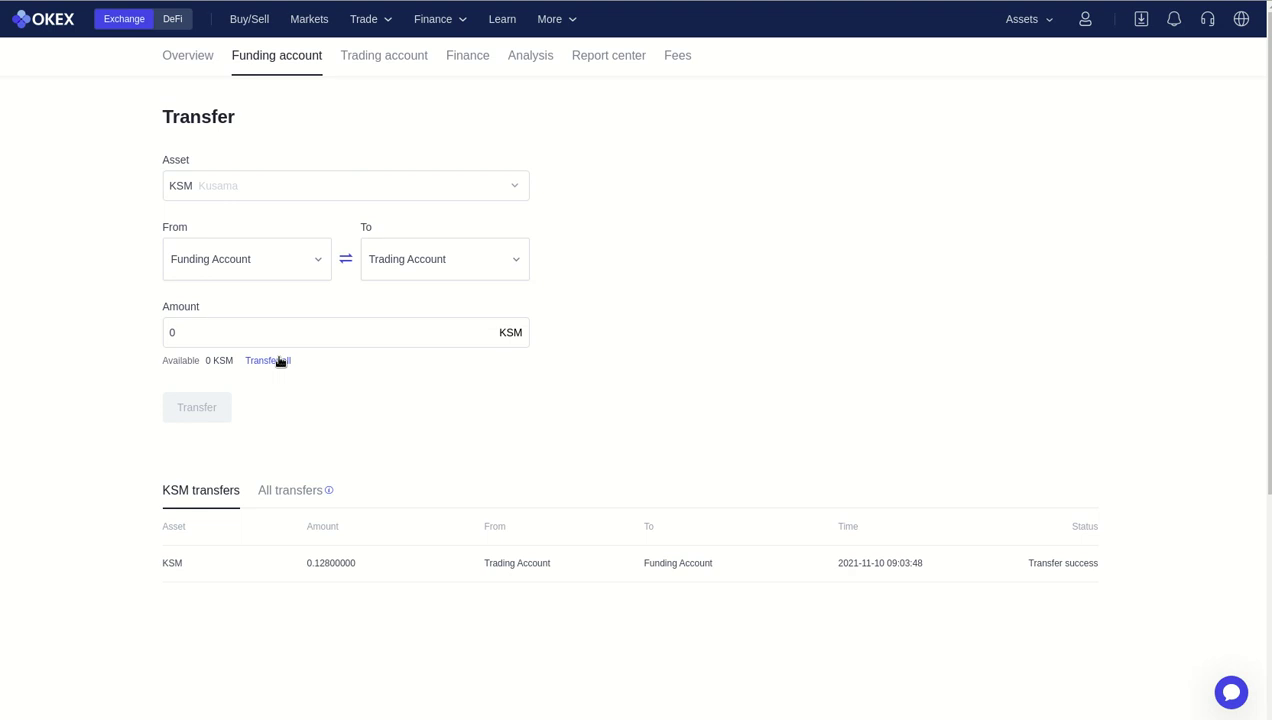
click(345, 259)
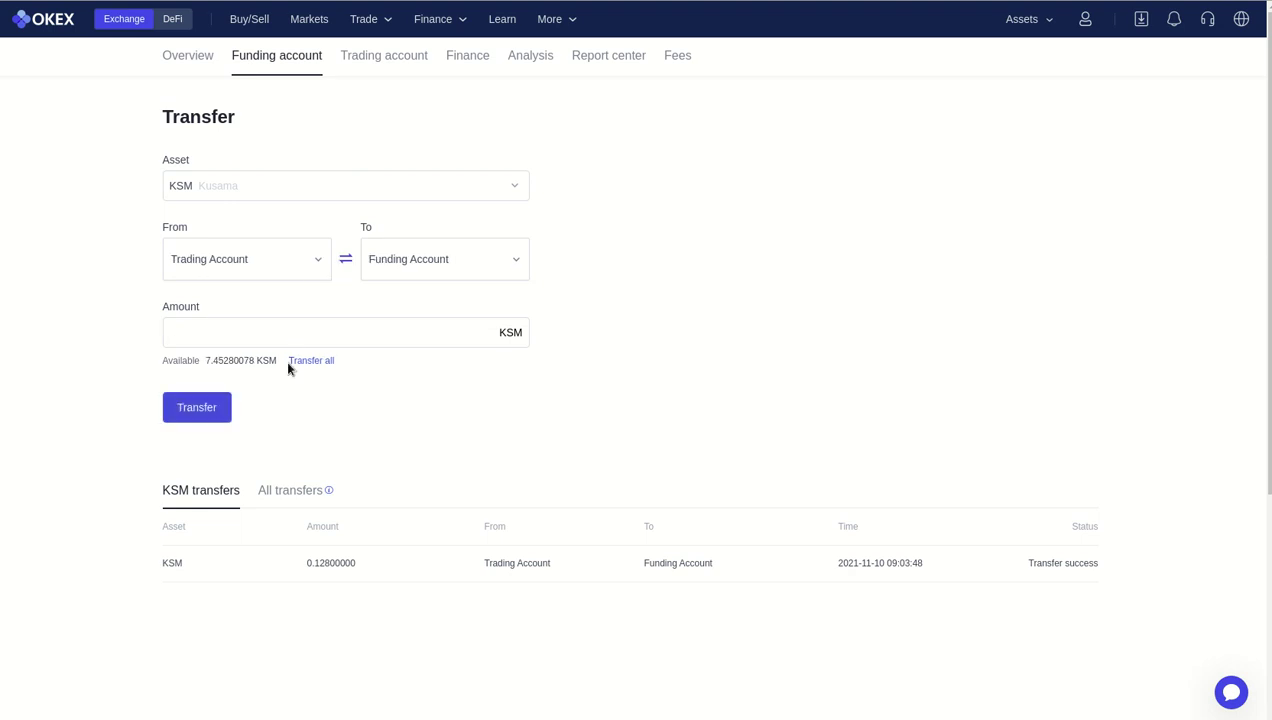
click(310, 362)
click(197, 412)
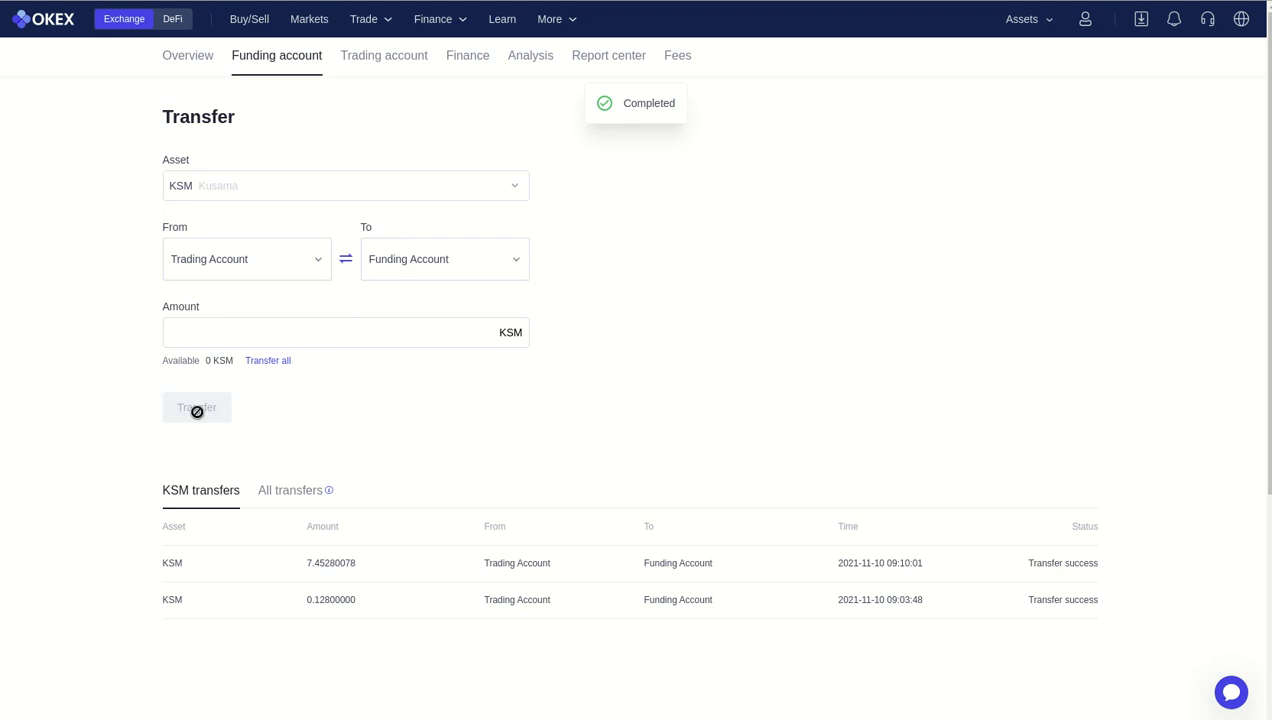
Open the OKEx Withdrawal page and its currency list
mouse_move(1025, 19)
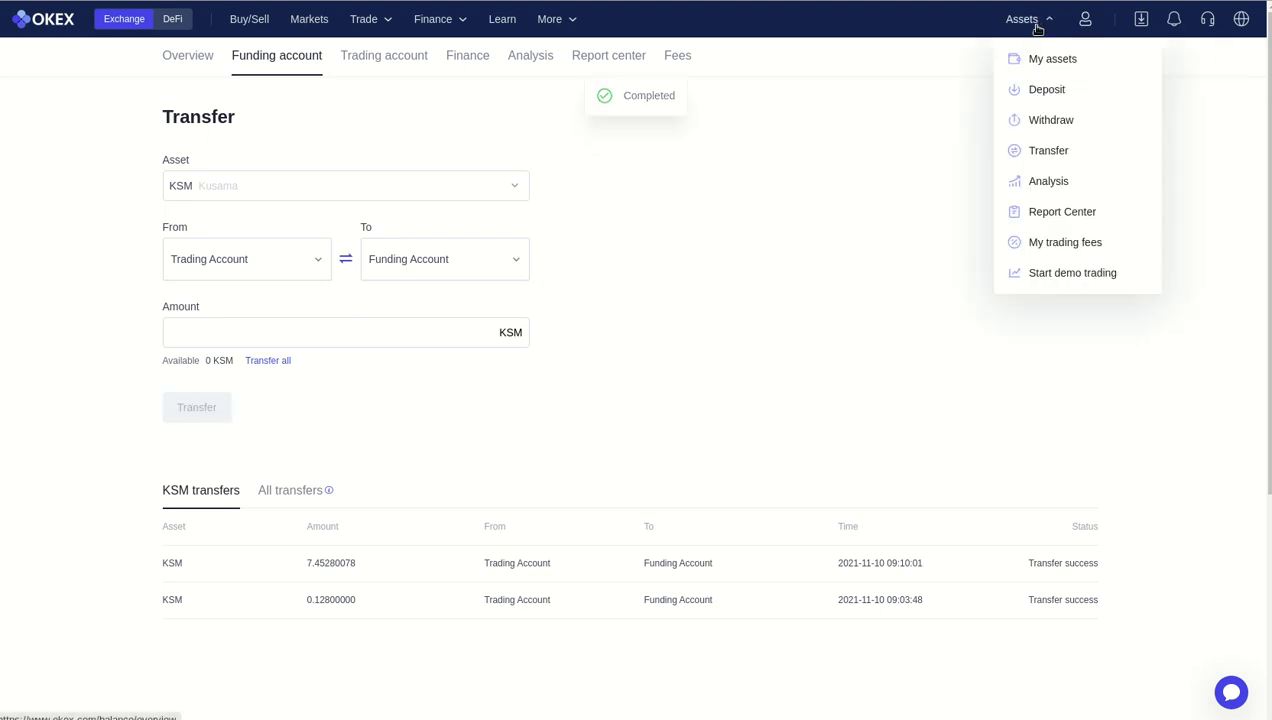
click(1052, 120)
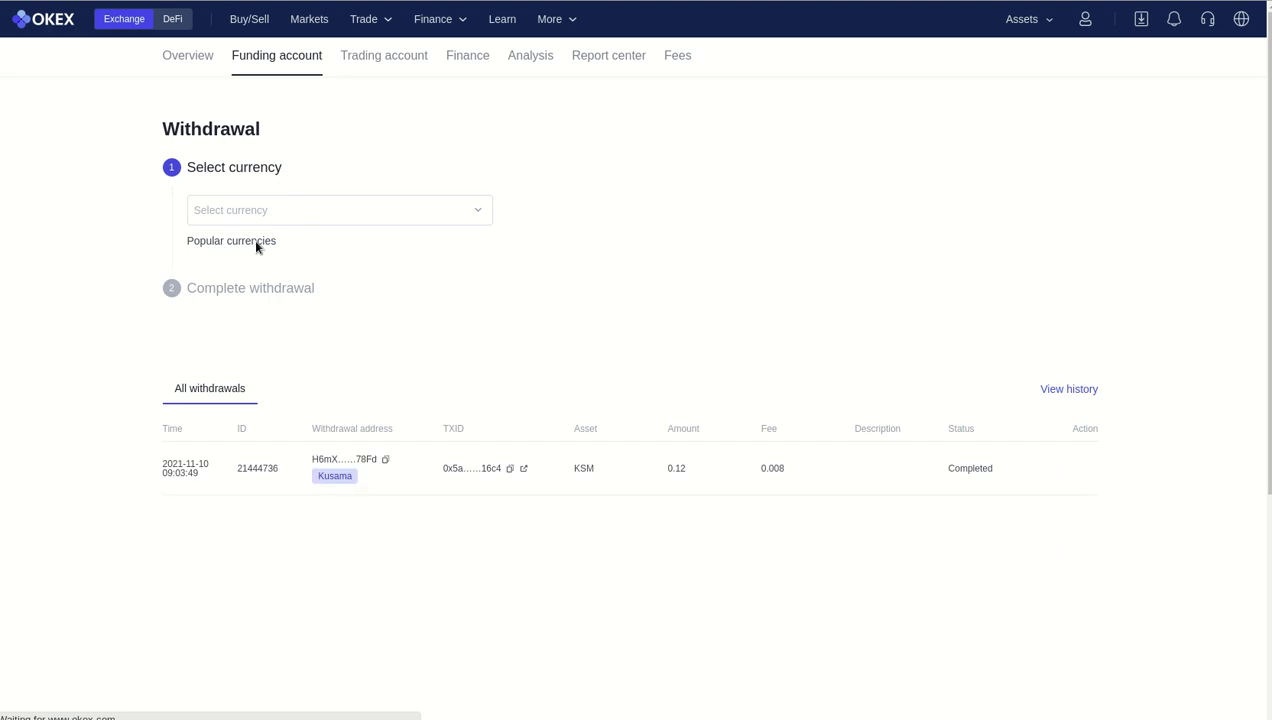
click(214, 218)
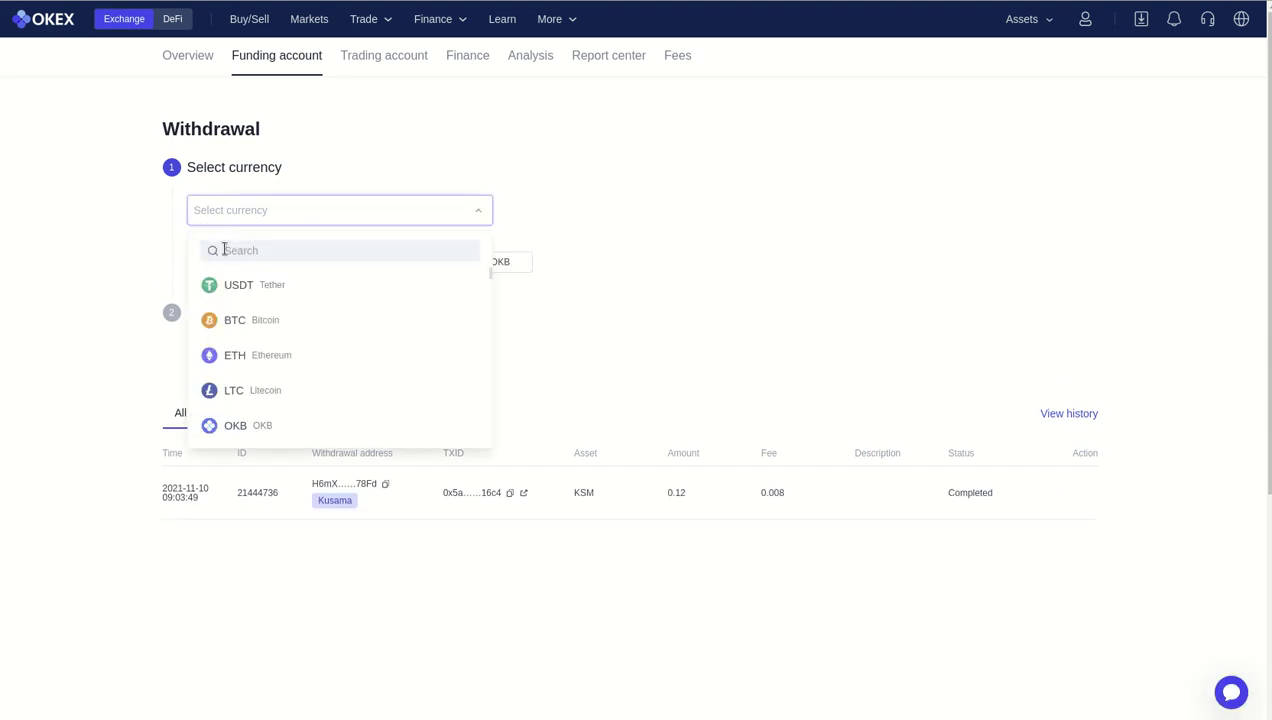
Withdraw the maximum 7.452 KSM via KSM-Kusama (7.4448 after fee) to a new address
text(ksm)
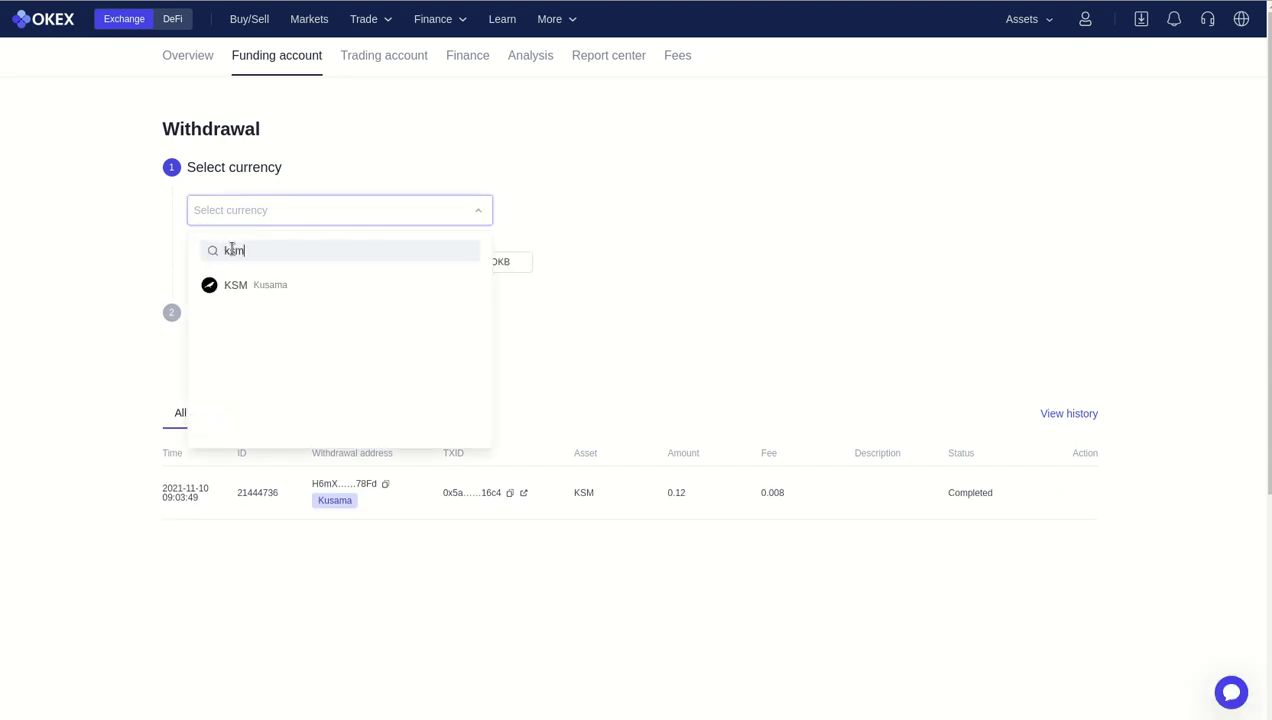
click(252, 285)
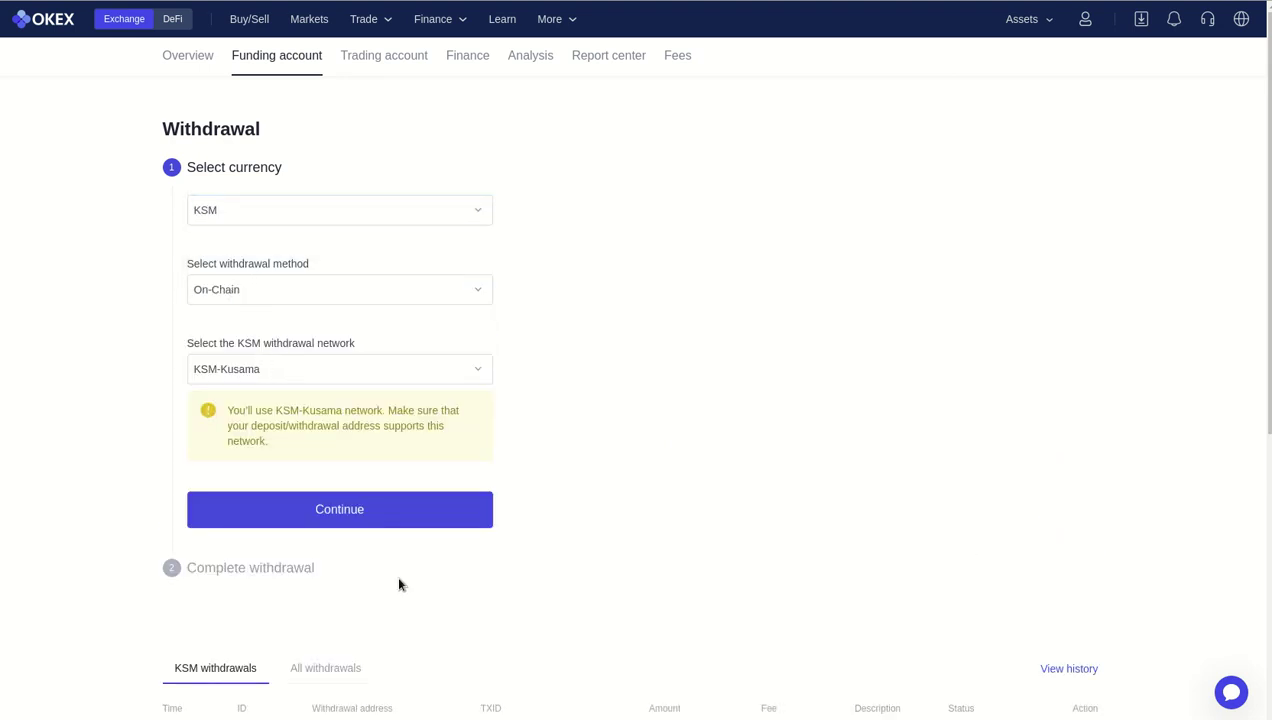
click(358, 516)
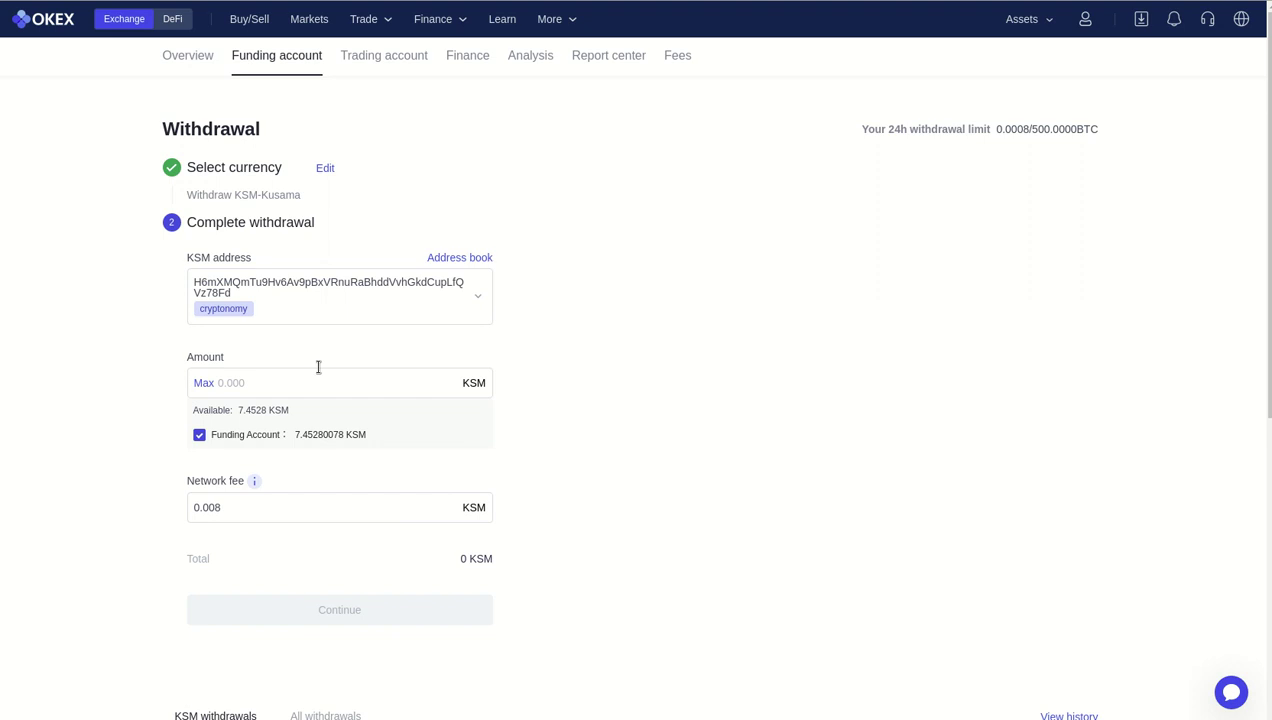
click(203, 385)
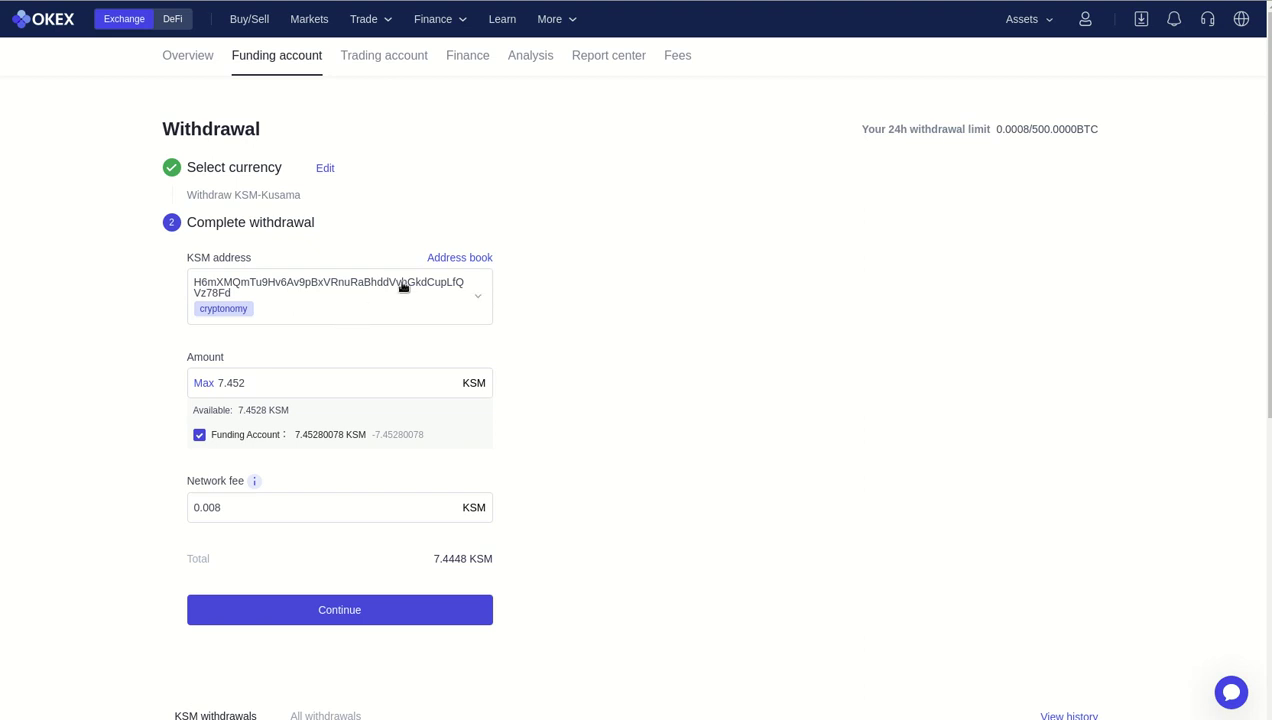
click(478, 297)
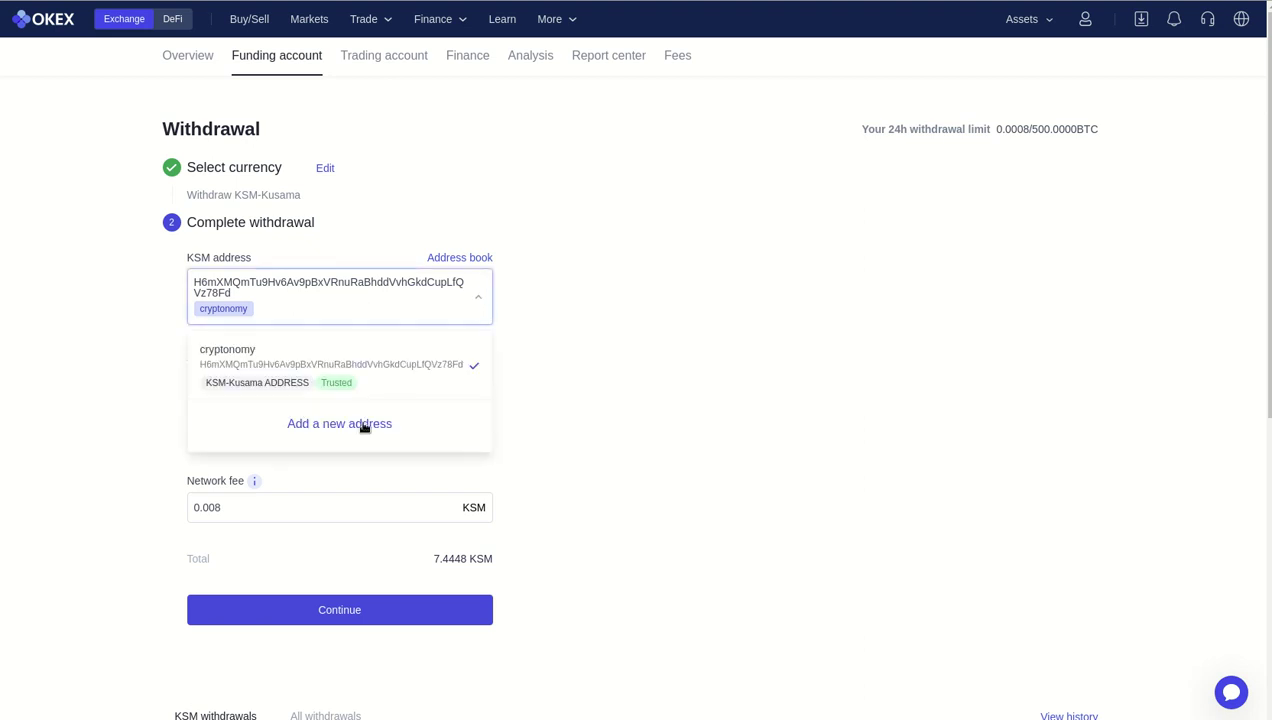
click(362, 424)
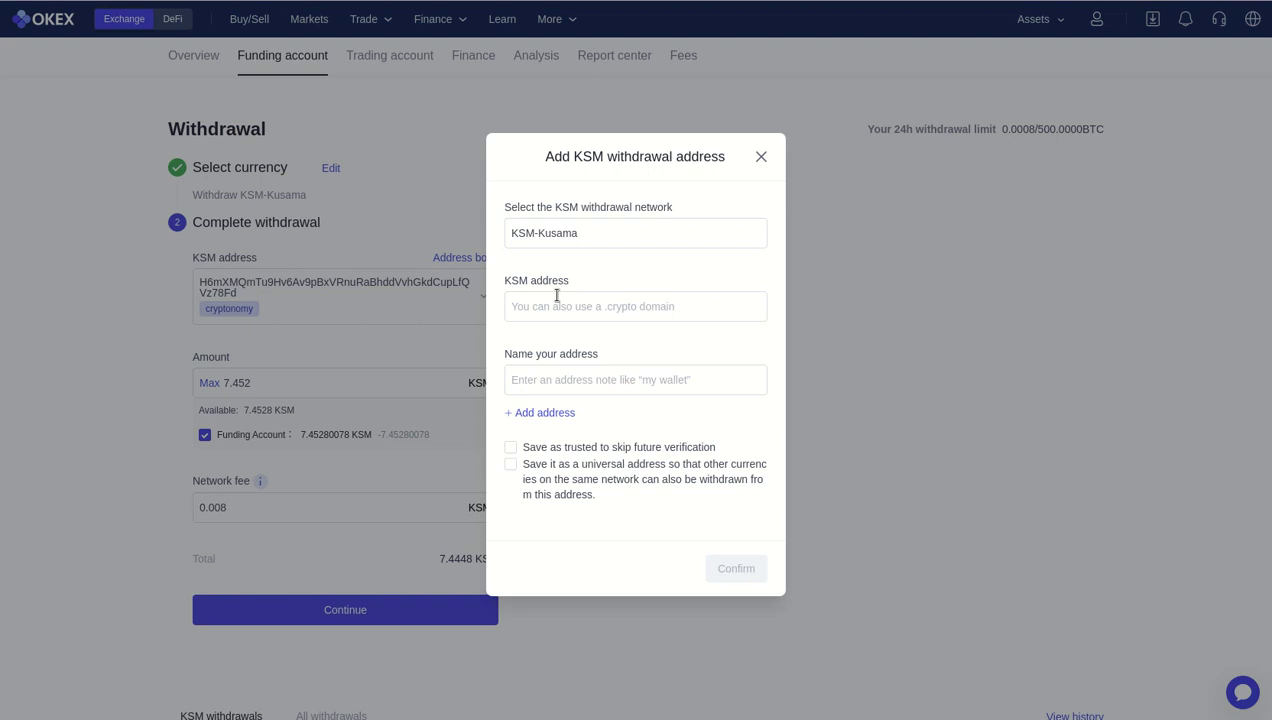
Paste the KuCoin deposit address, name it 'kucoin KSM', and mark it trusted
click(556, 303)
key(ctrl+v)
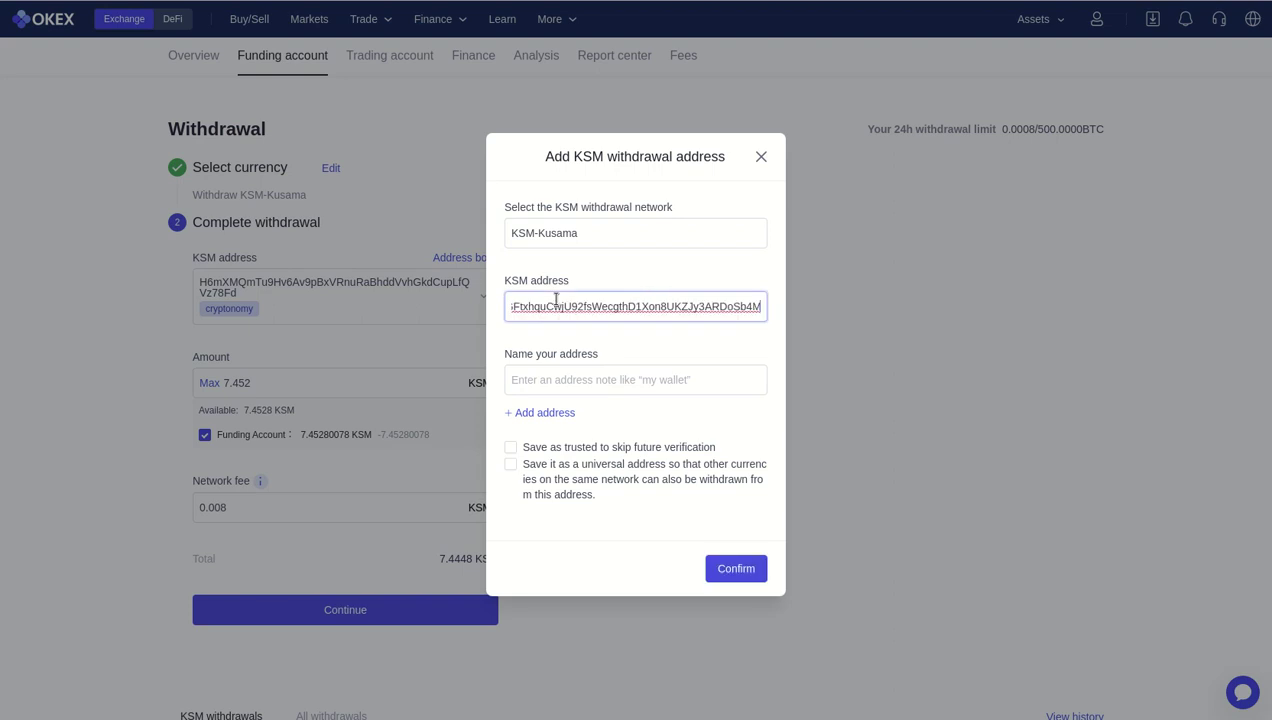
click(560, 378)
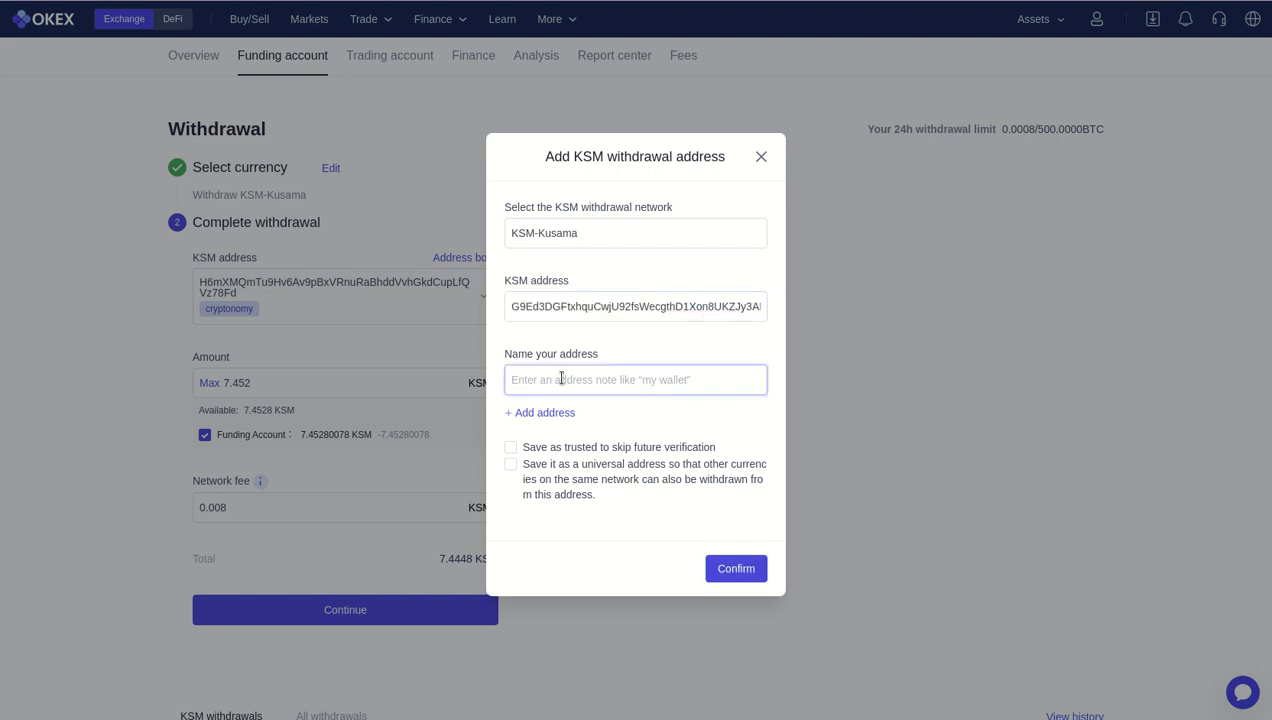
text(kuciu)
key(BackSpace)
text(oi)
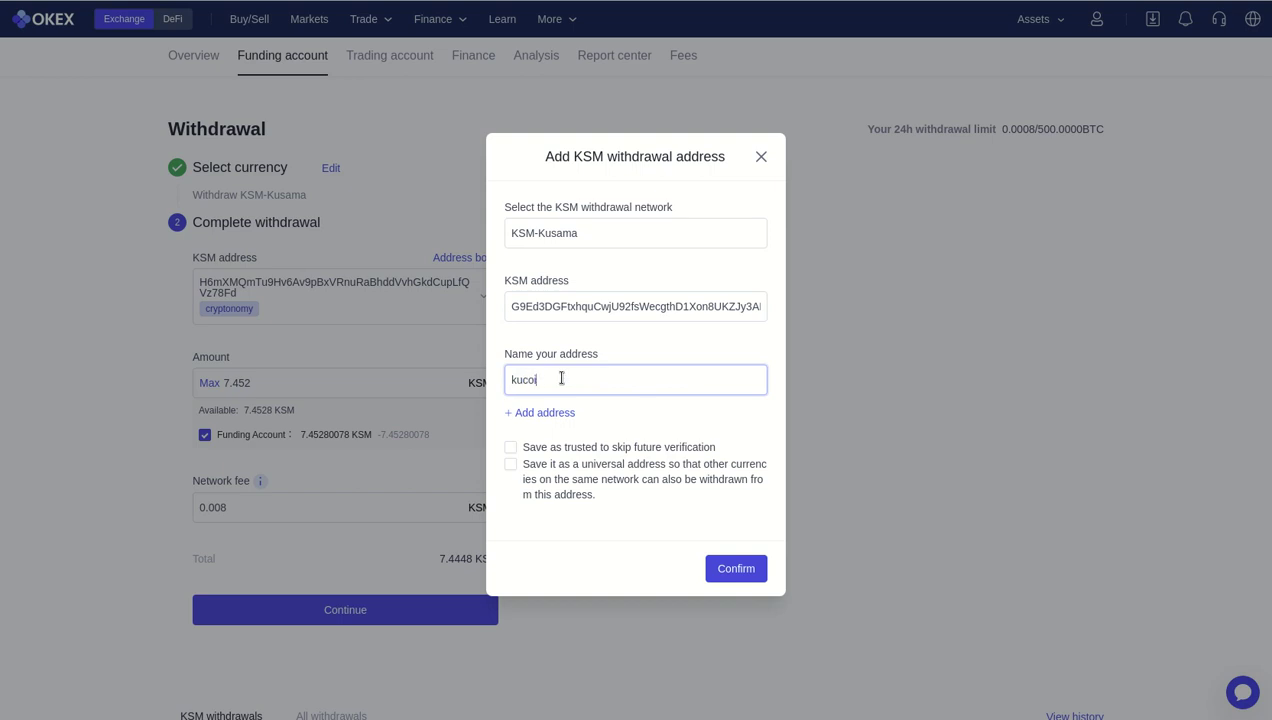
text(n KSM)
click(511, 447)
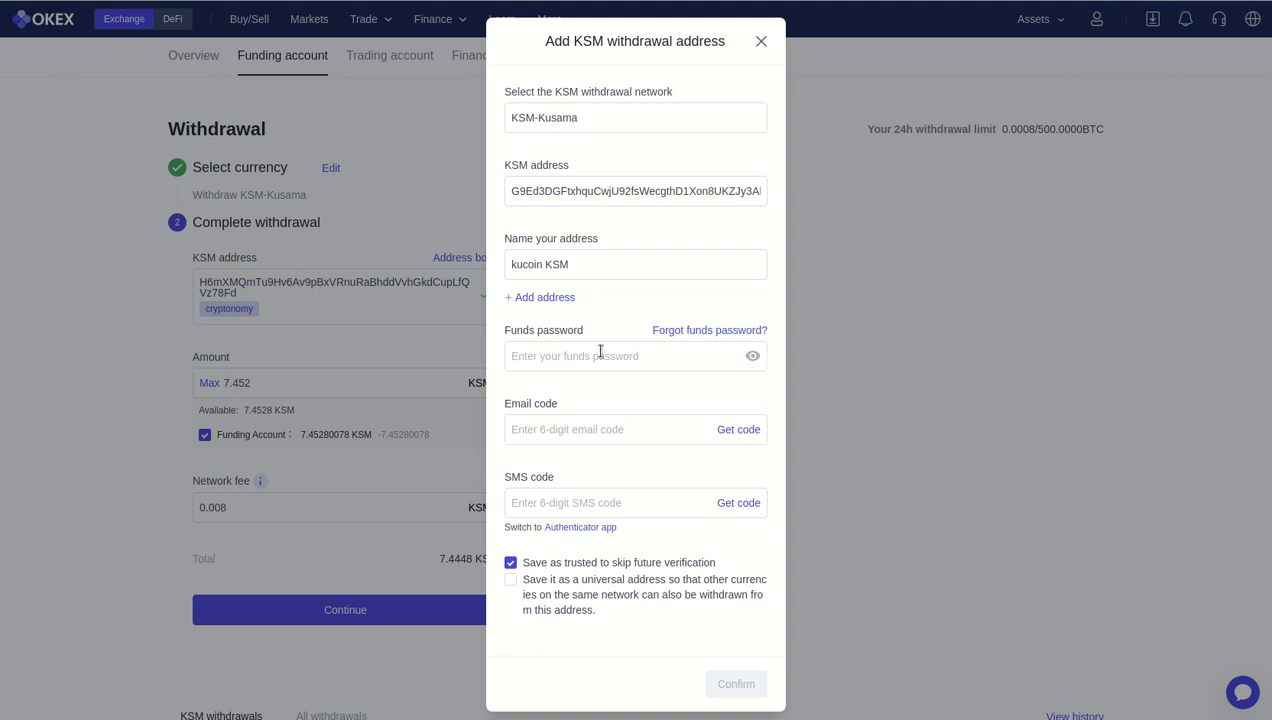
Enter the funds password and request both email and SMS verification codes
click(549, 357)
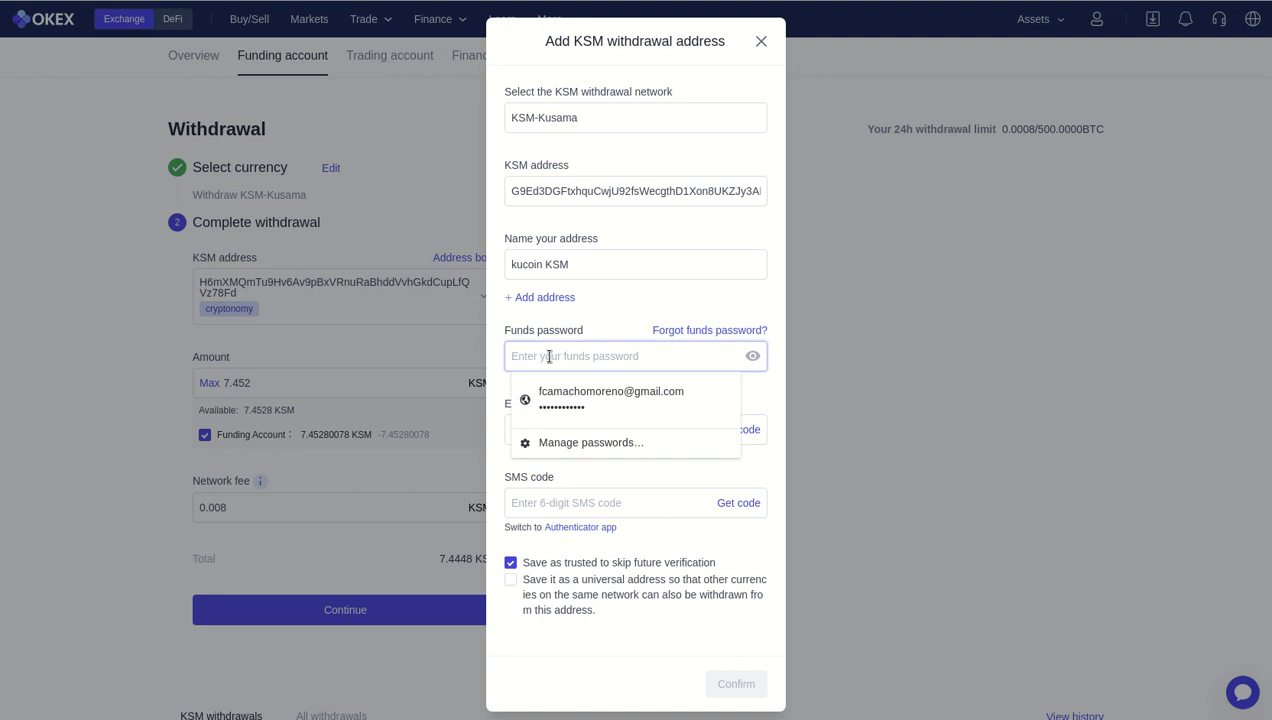
text(•)
text(****)
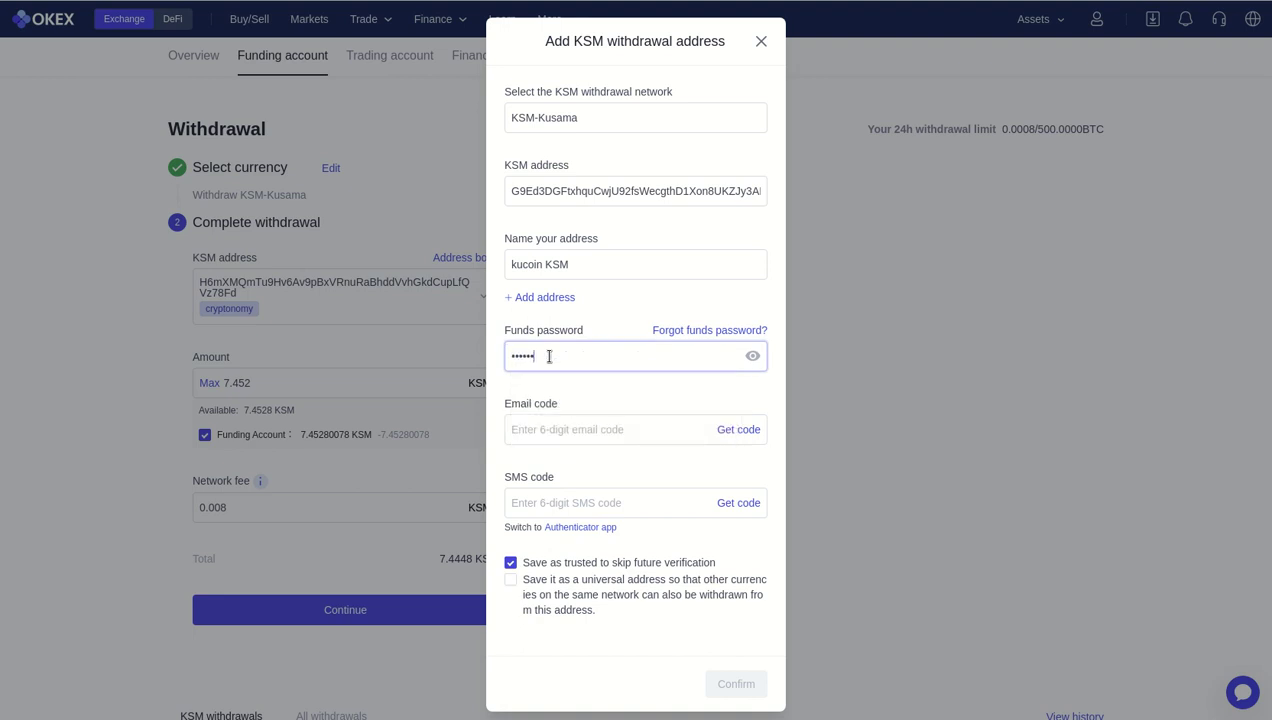
click(553, 428)
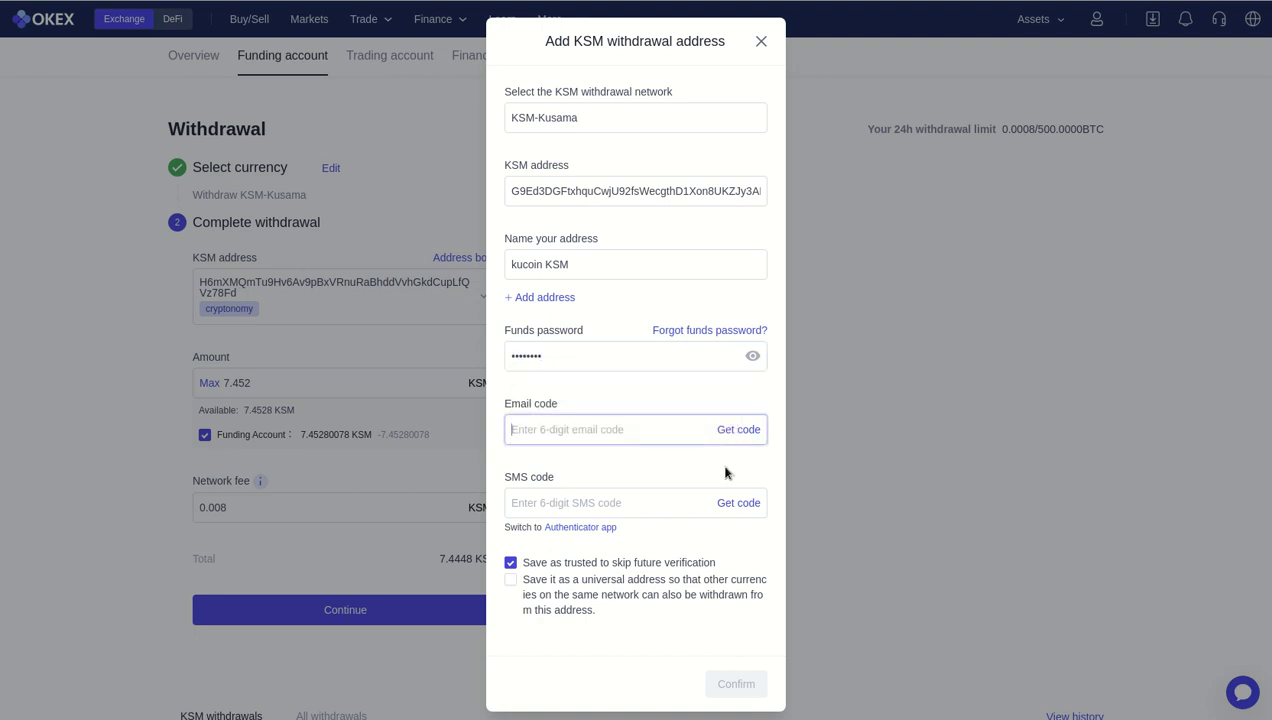
click(737, 430)
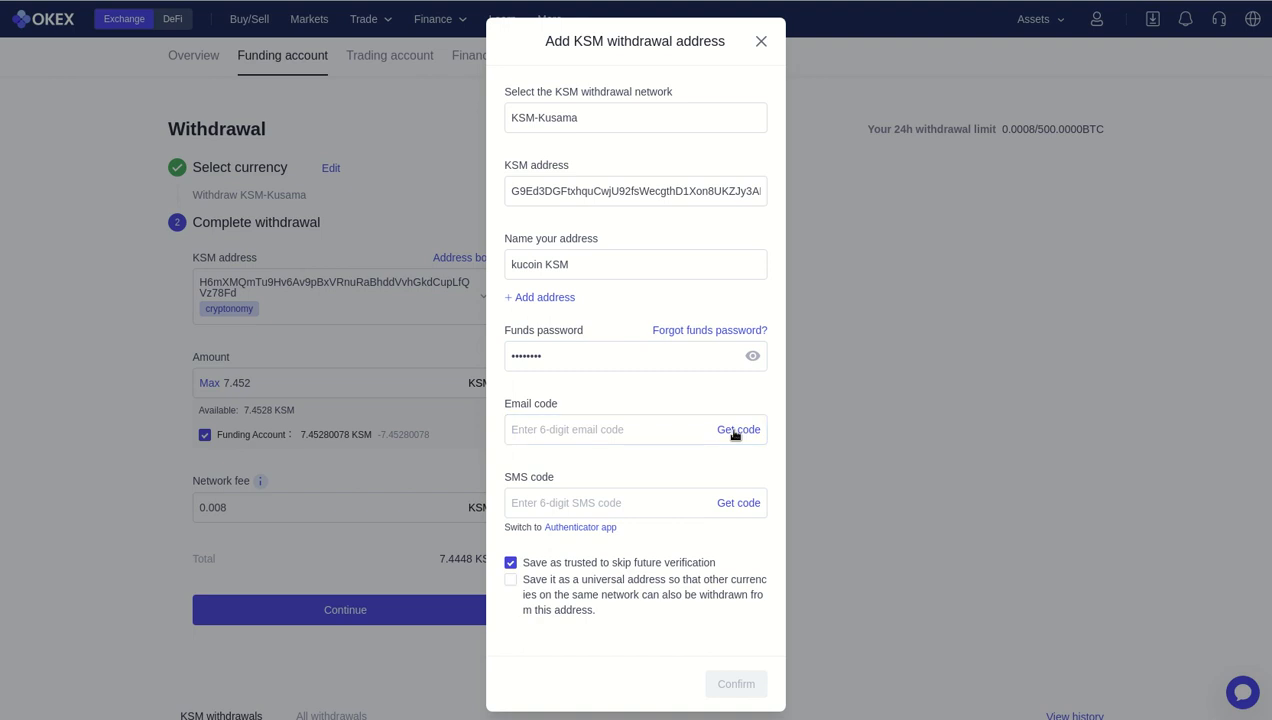
click(737, 503)
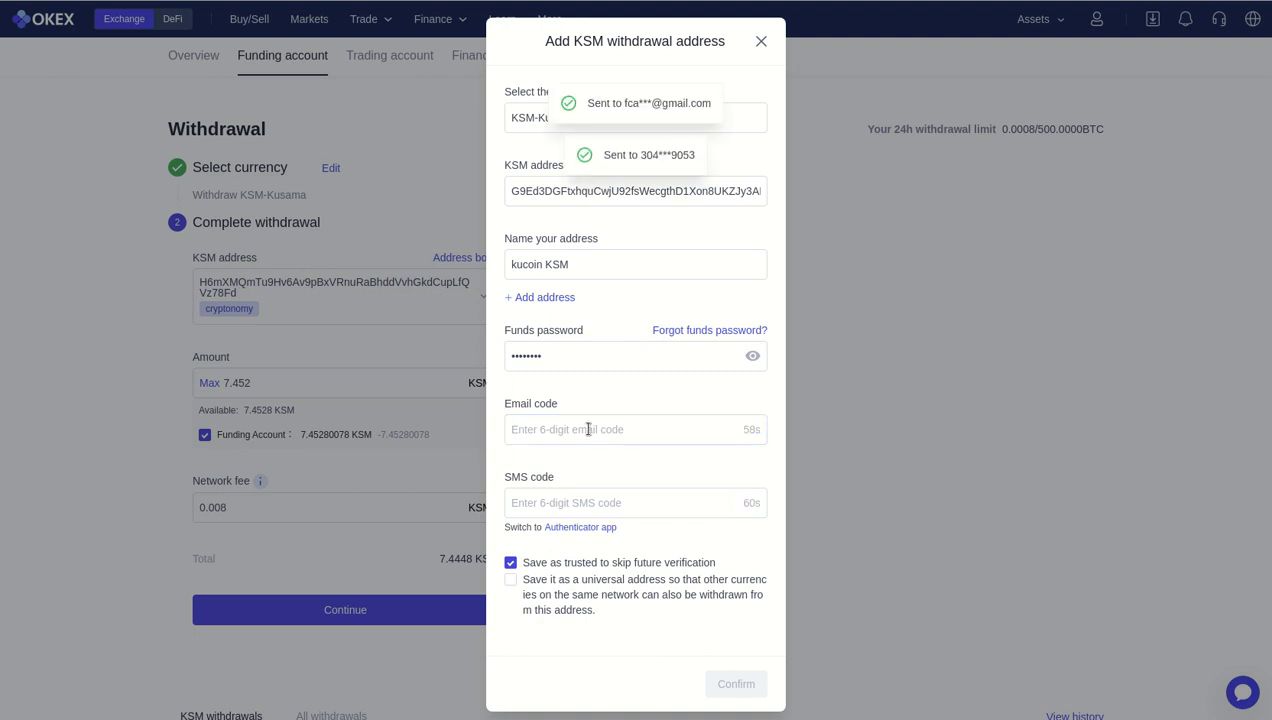
click(581, 432)
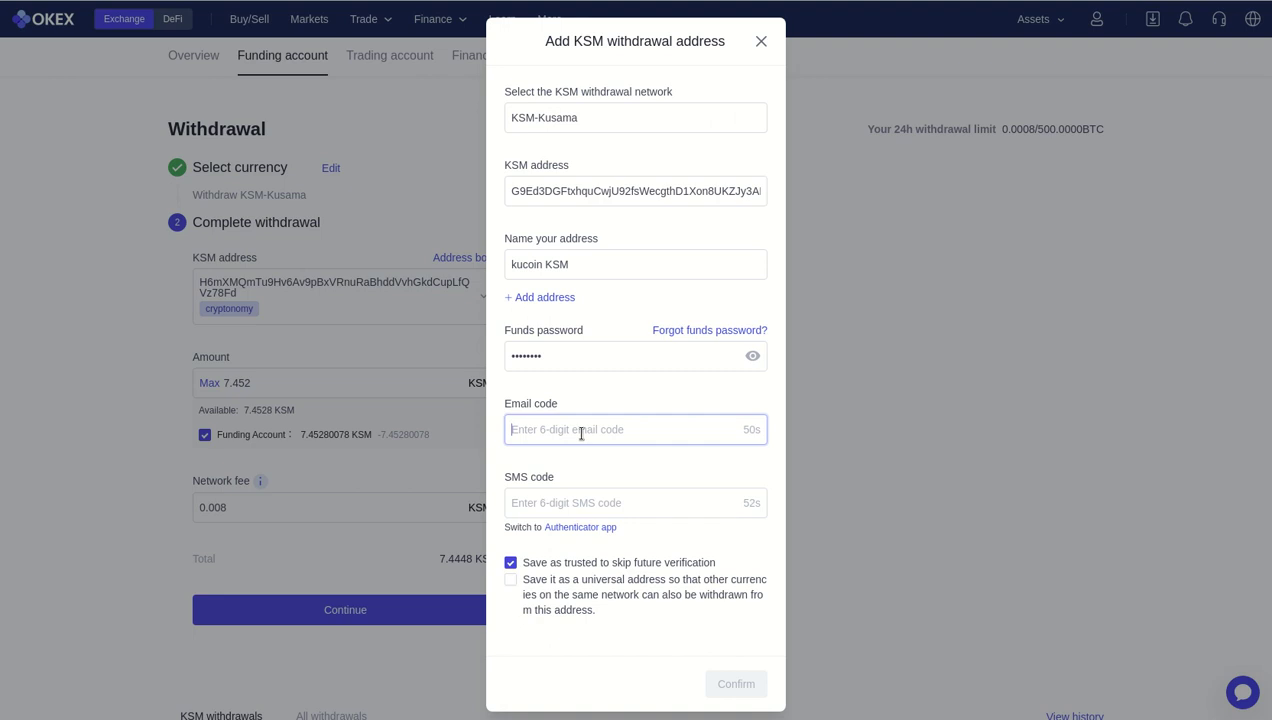
Enter the SMS code, then open OKEx's verification-code email in Gmail
click(556, 500)
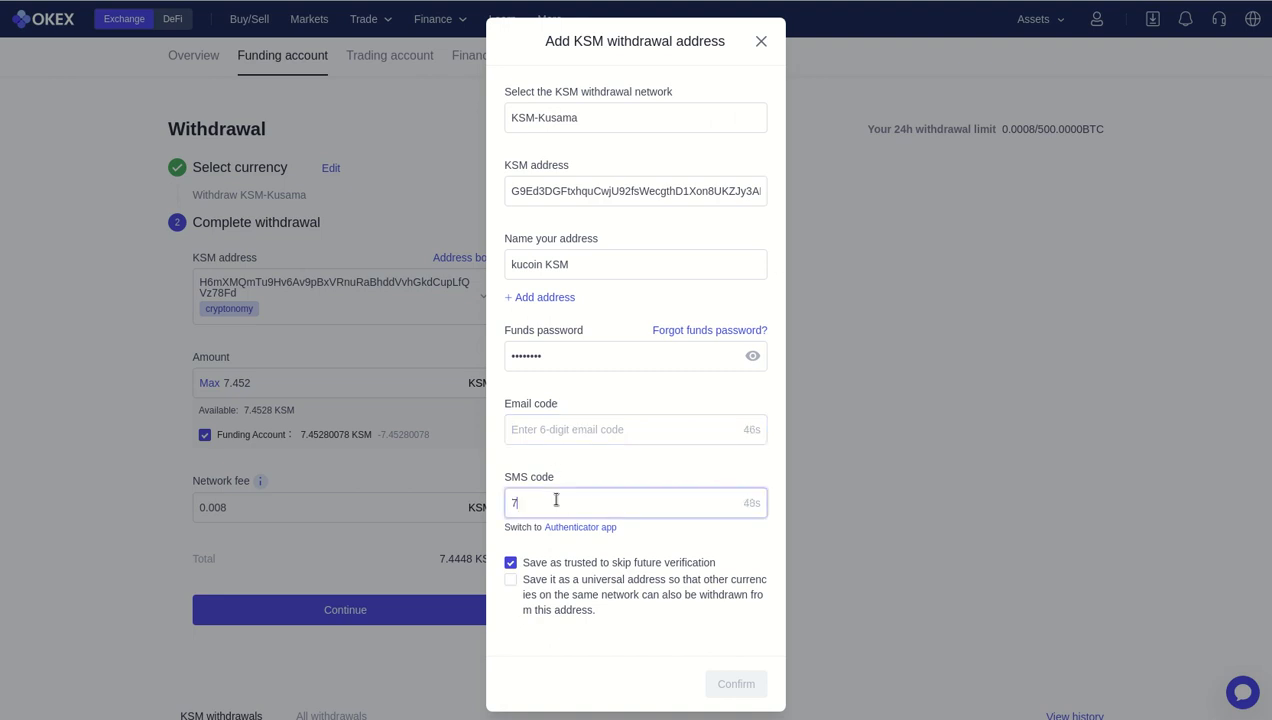
click(565, 420)
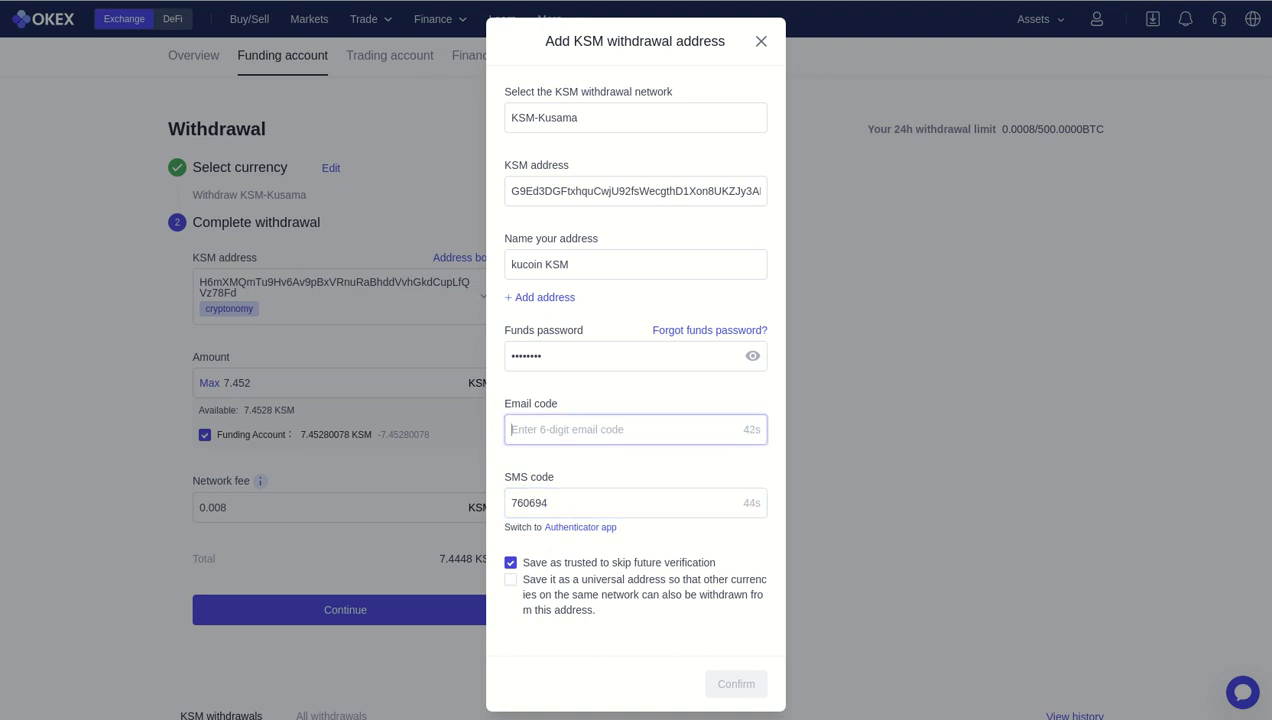
key(alt+Tab)
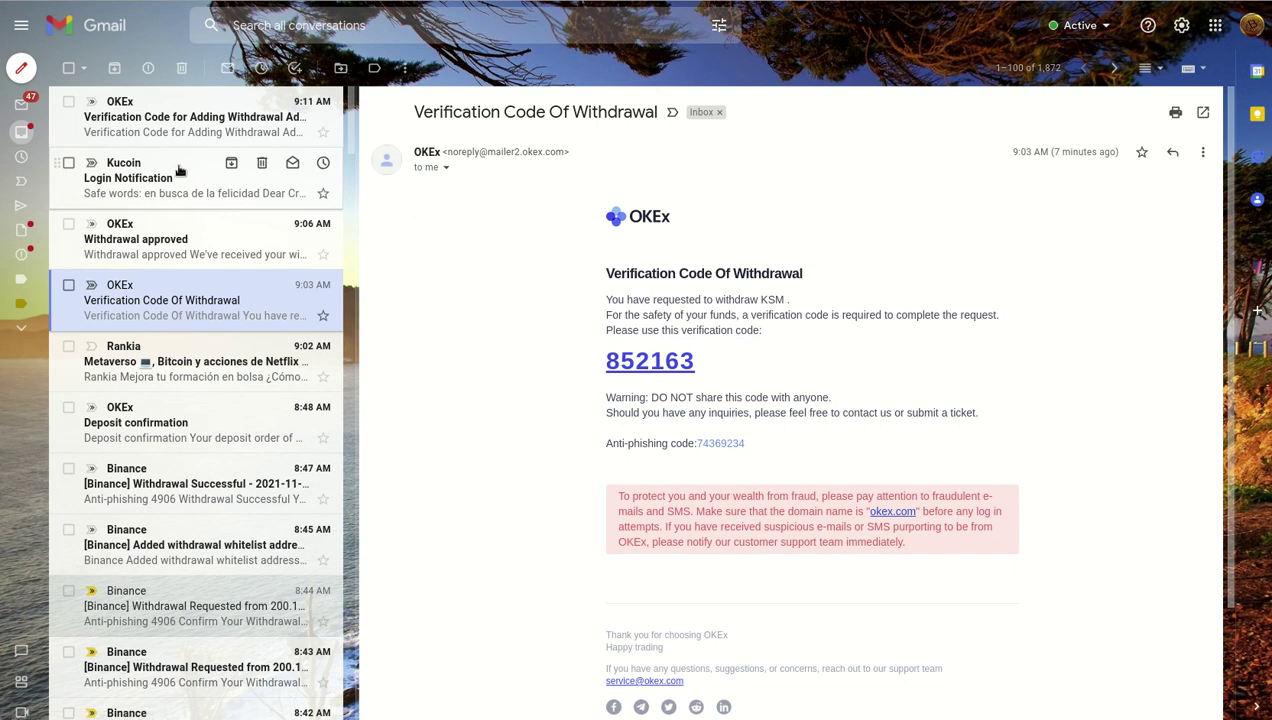
click(156, 121)
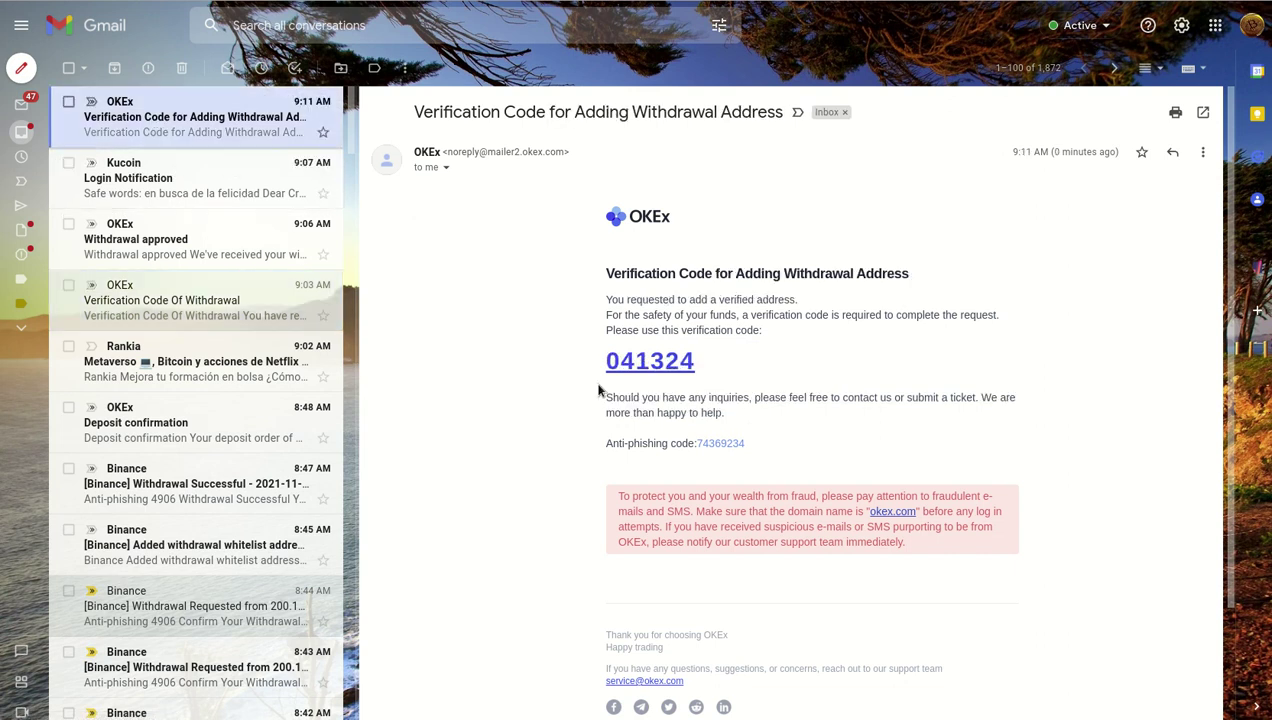
Enter the emailed verification code and confirm saving the 'kucoin KSM' withdrawal address
key(alt+Tab)
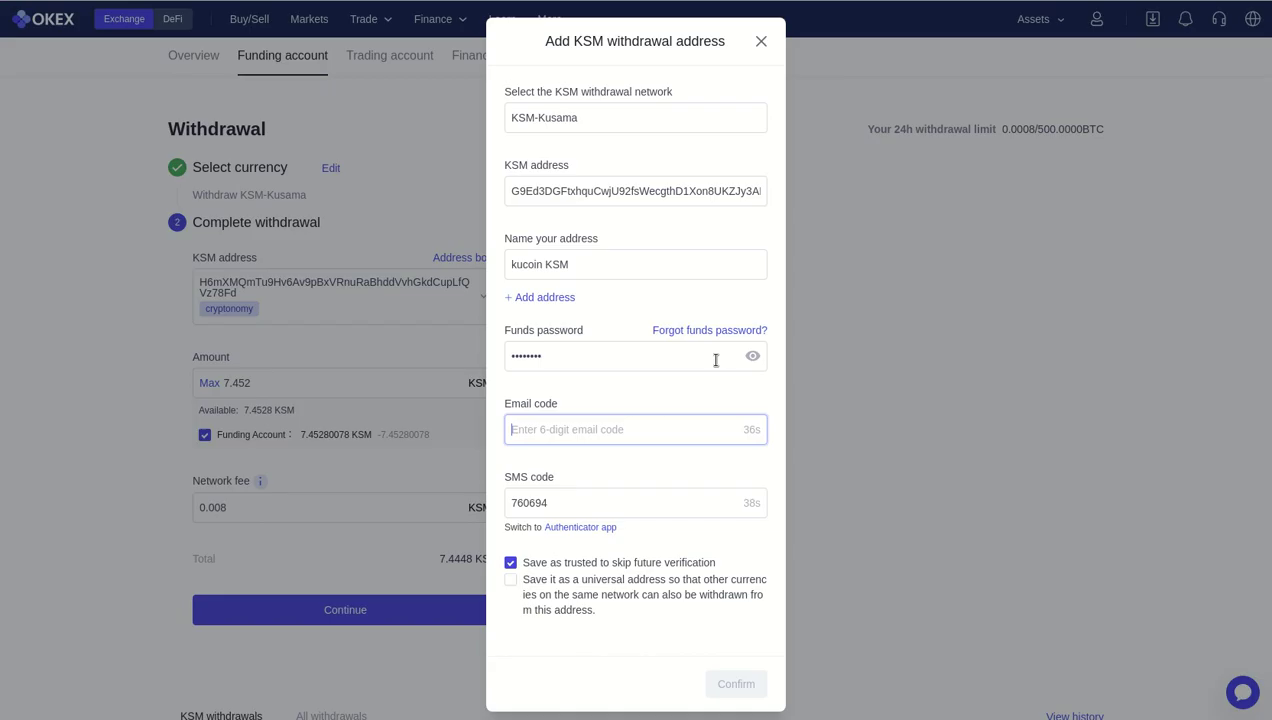
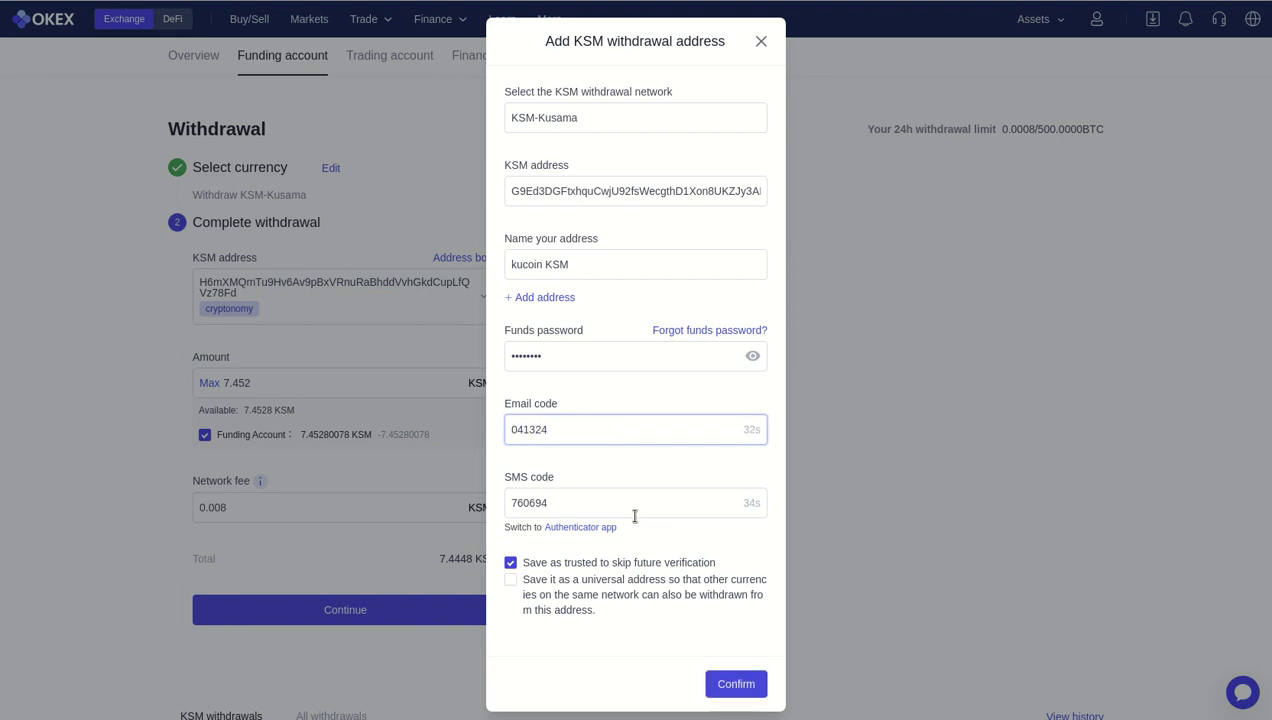
click(734, 685)
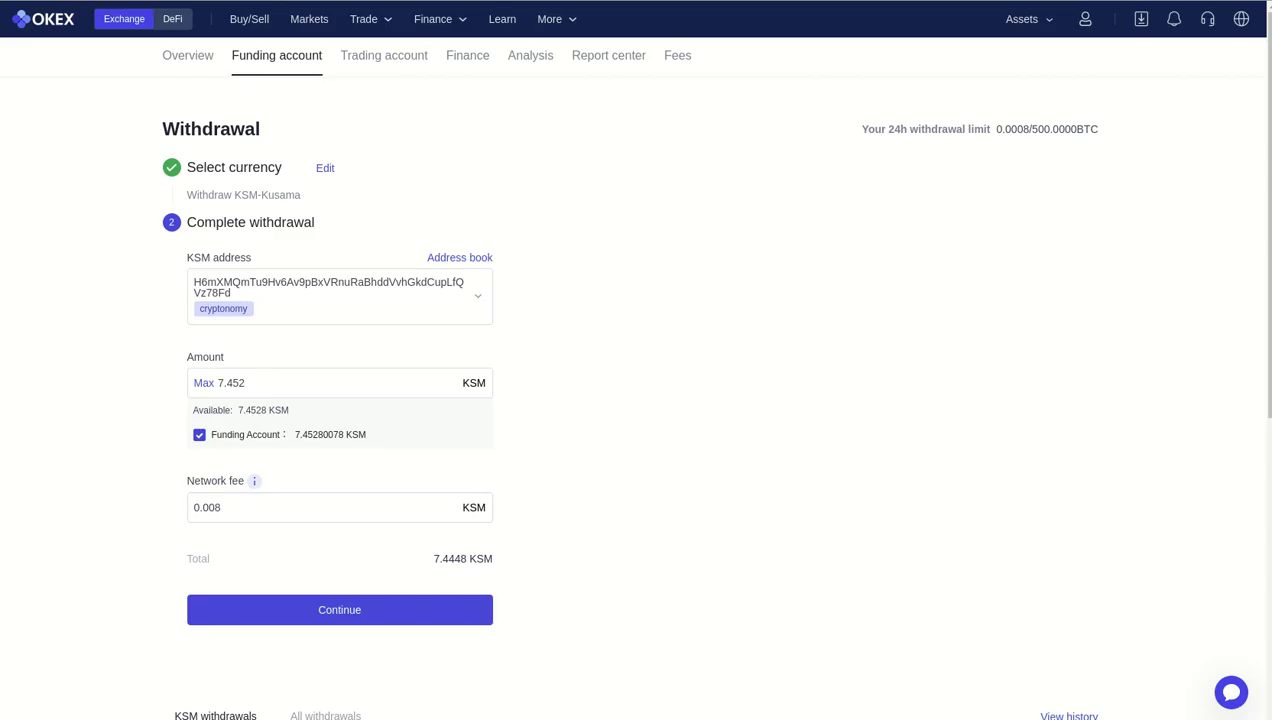
Submit the 7.4448 KSM OKEX withdrawal to the saved 'kucoin KSM' address
click(476, 296)
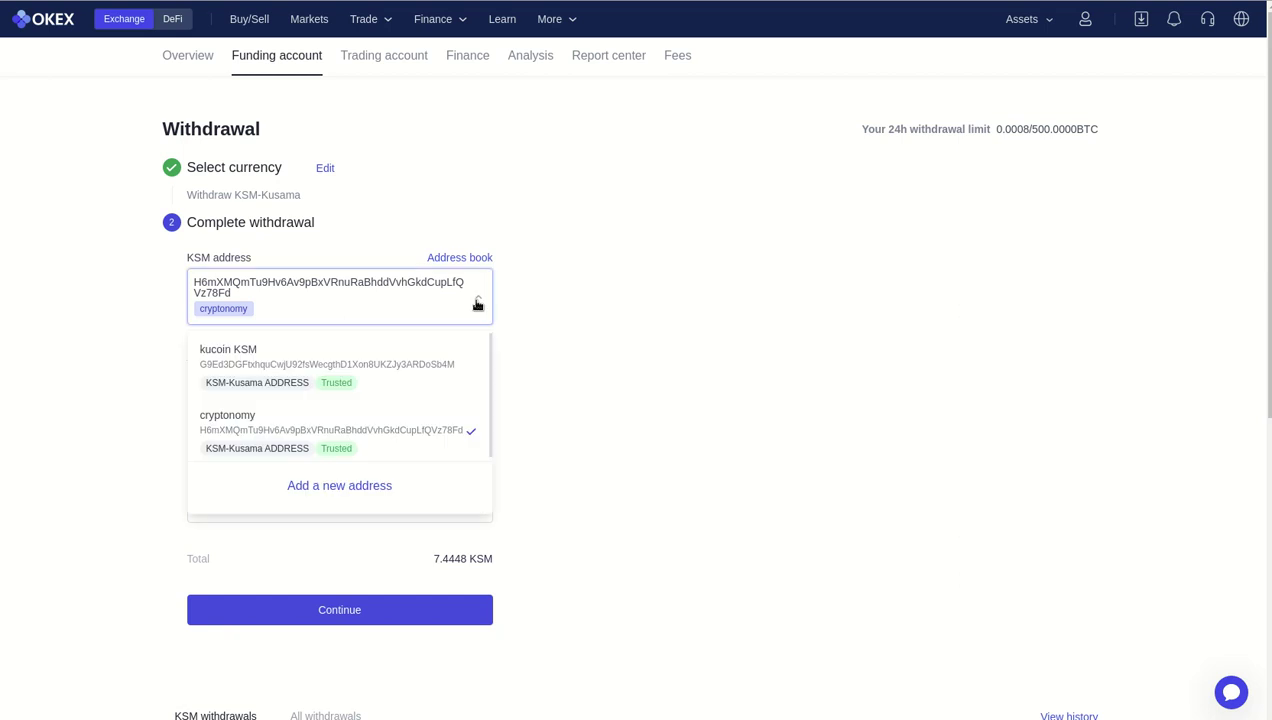
click(268, 375)
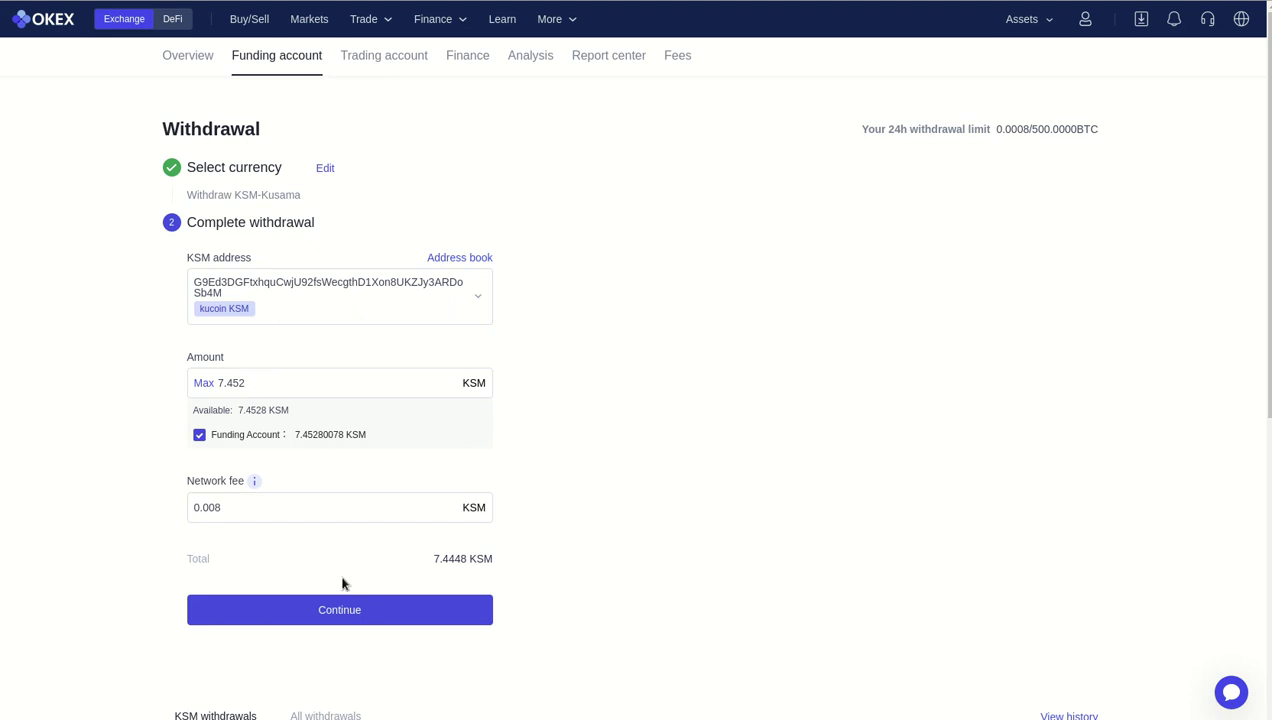
click(349, 613)
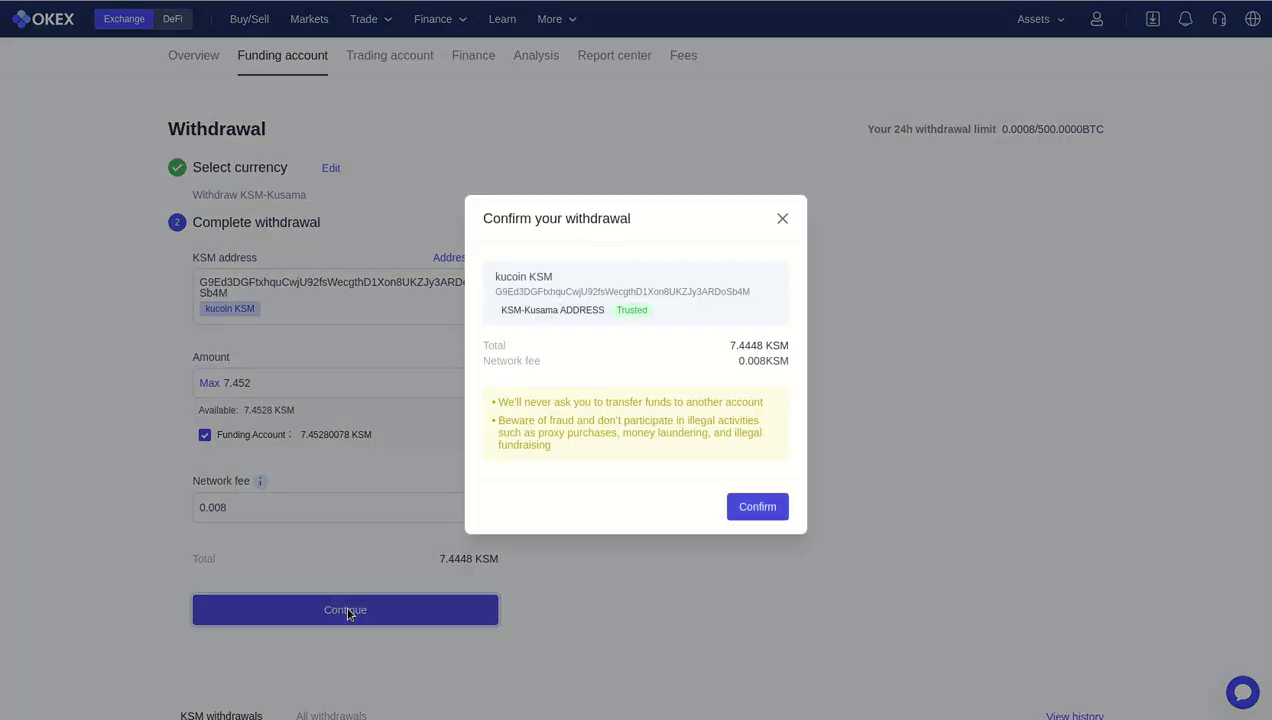
click(759, 512)
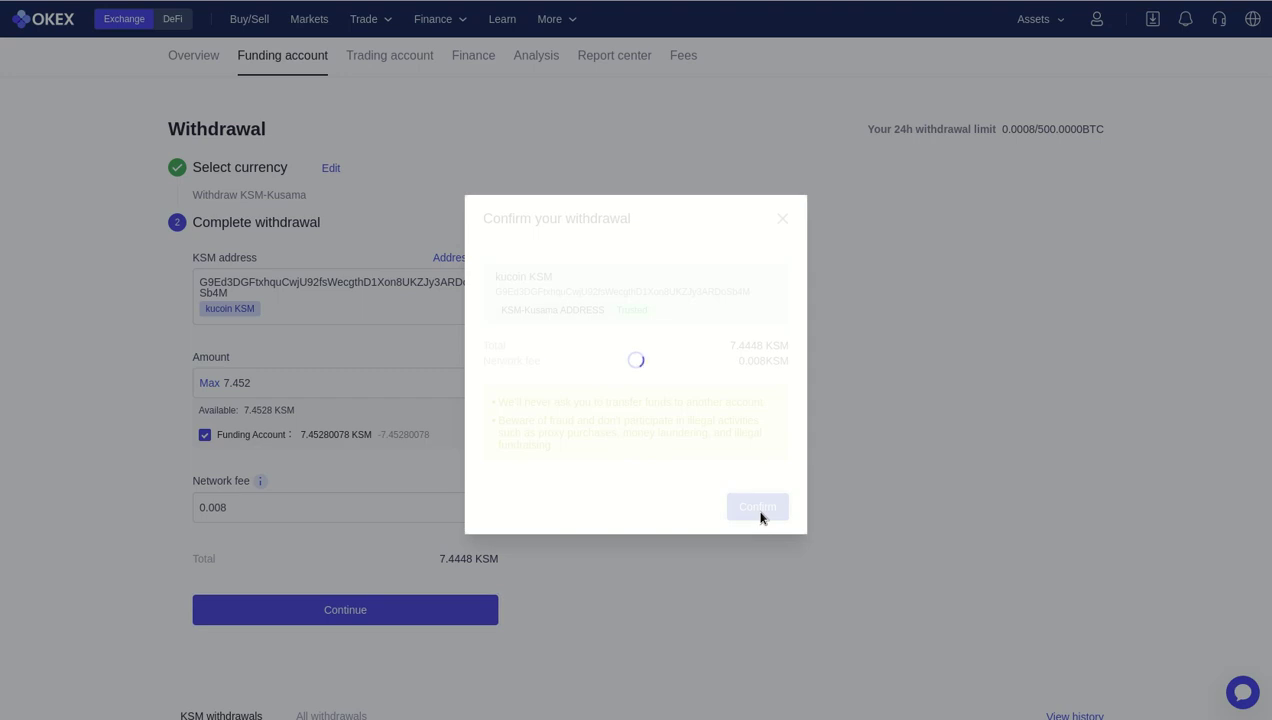
click(653, 416)
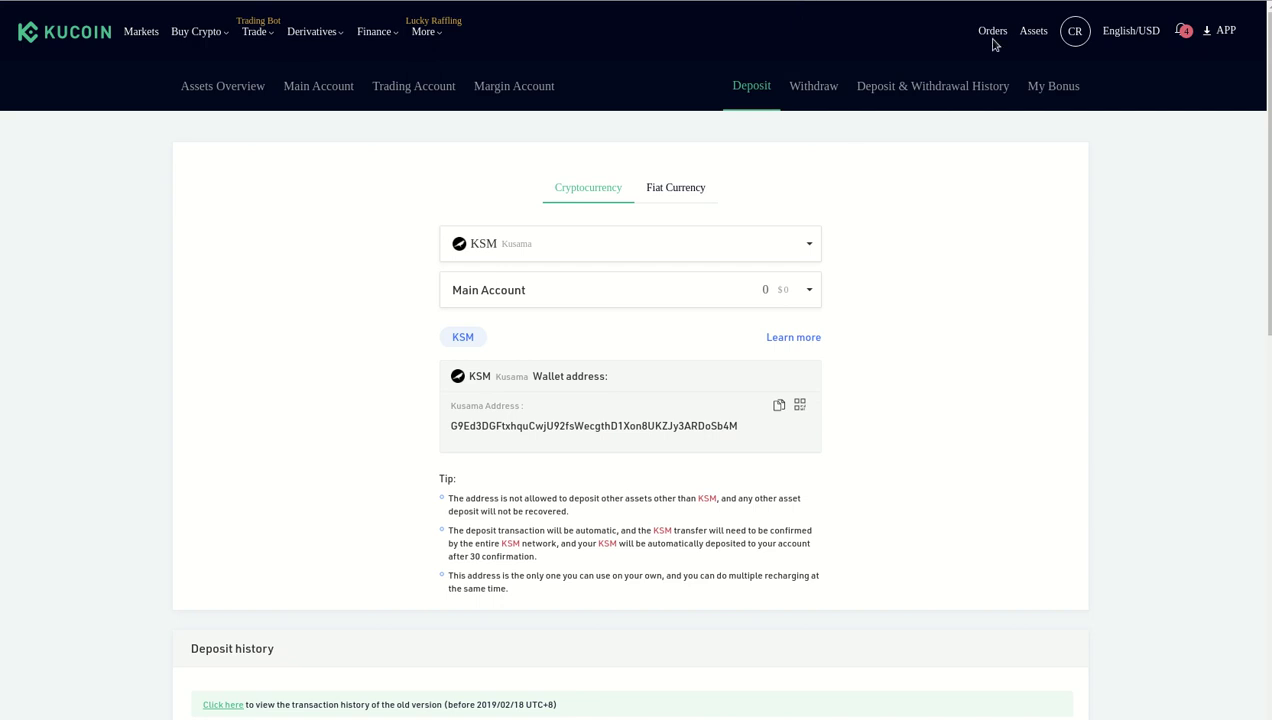
Clear today's, yesterday's and 11-02 login notifications in KuCoin, then glance over the header menus
mouse_move(1086, 27)
click(1182, 33)
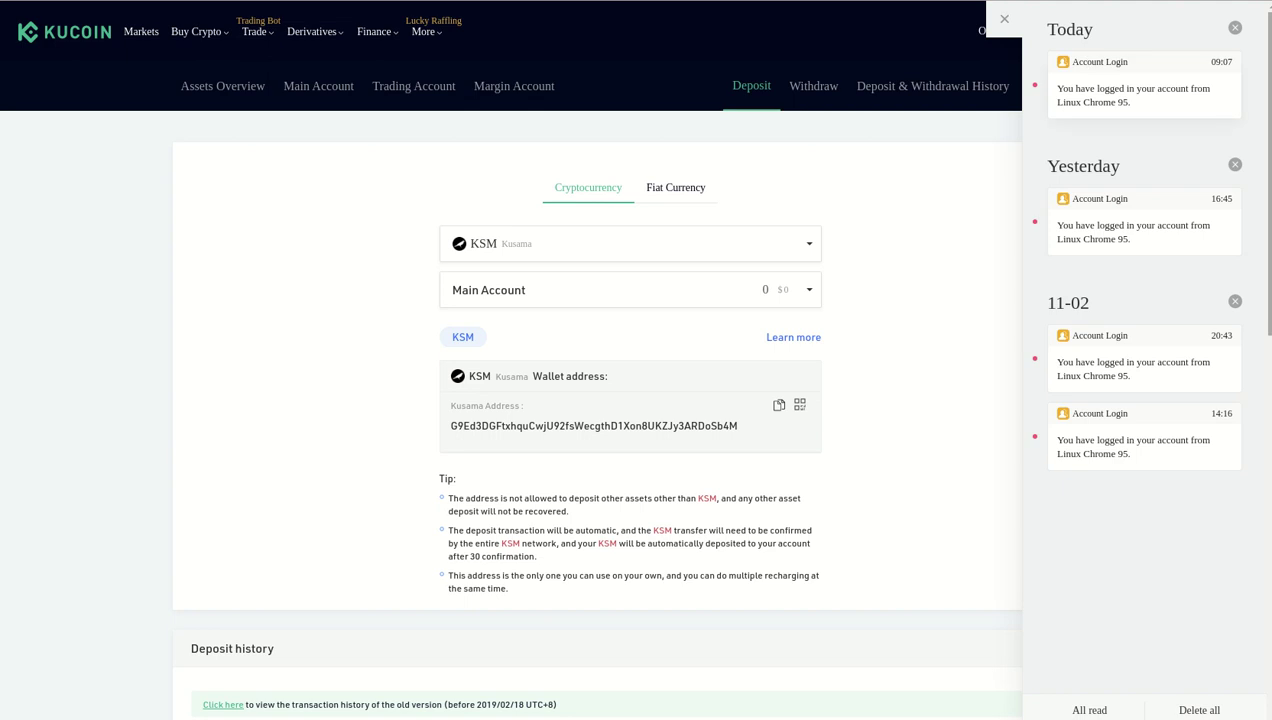
click(1236, 28)
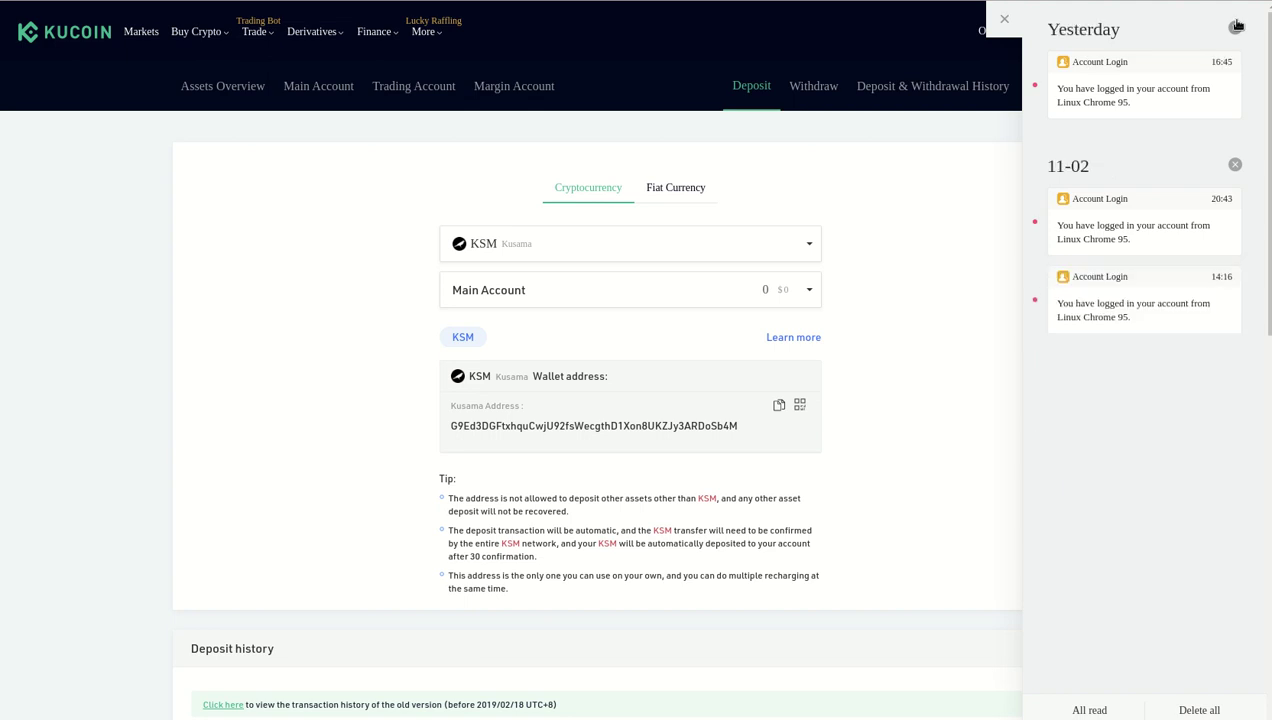
click(1236, 29)
click(1236, 29)
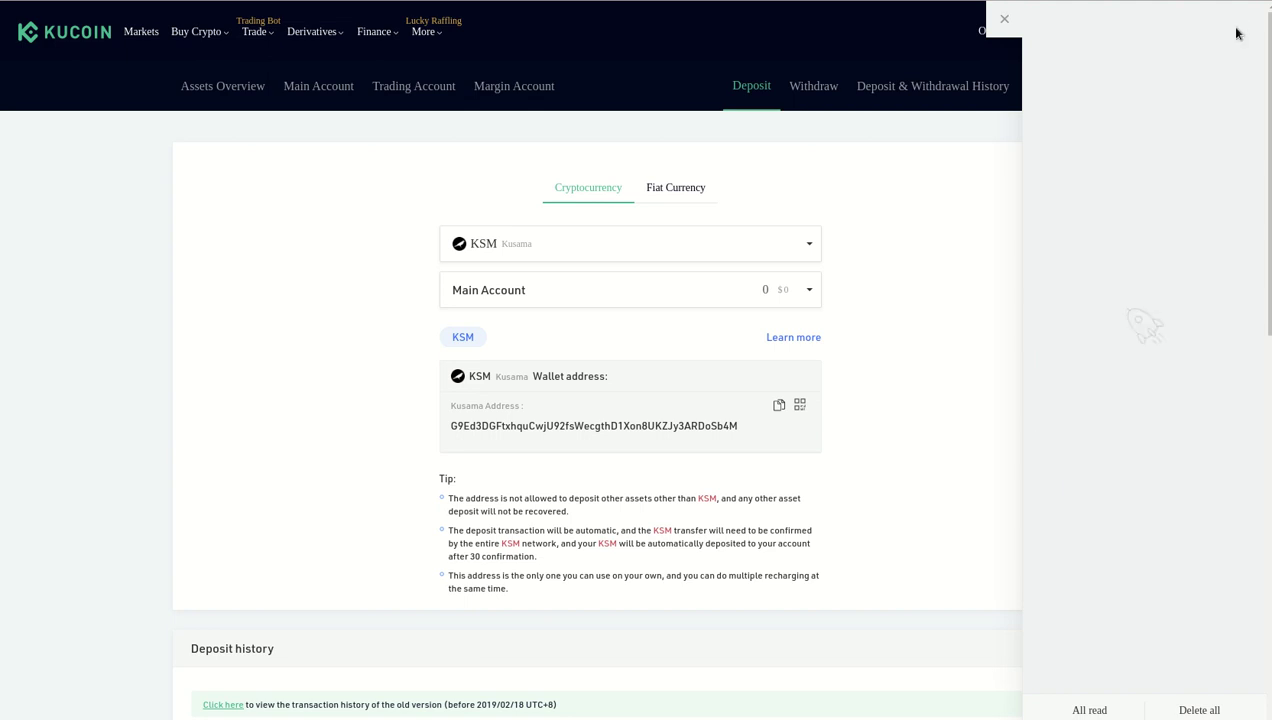
click(1004, 19)
mouse_move(1075, 31)
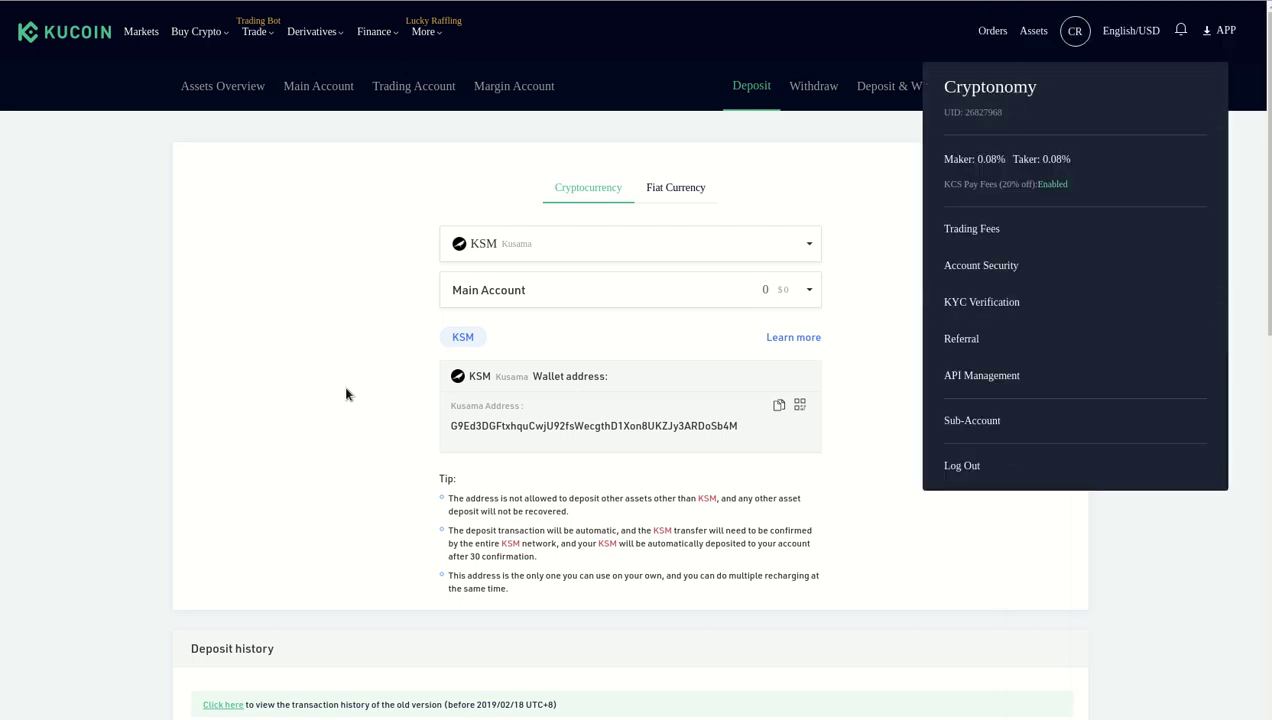
mouse_move(310, 40)
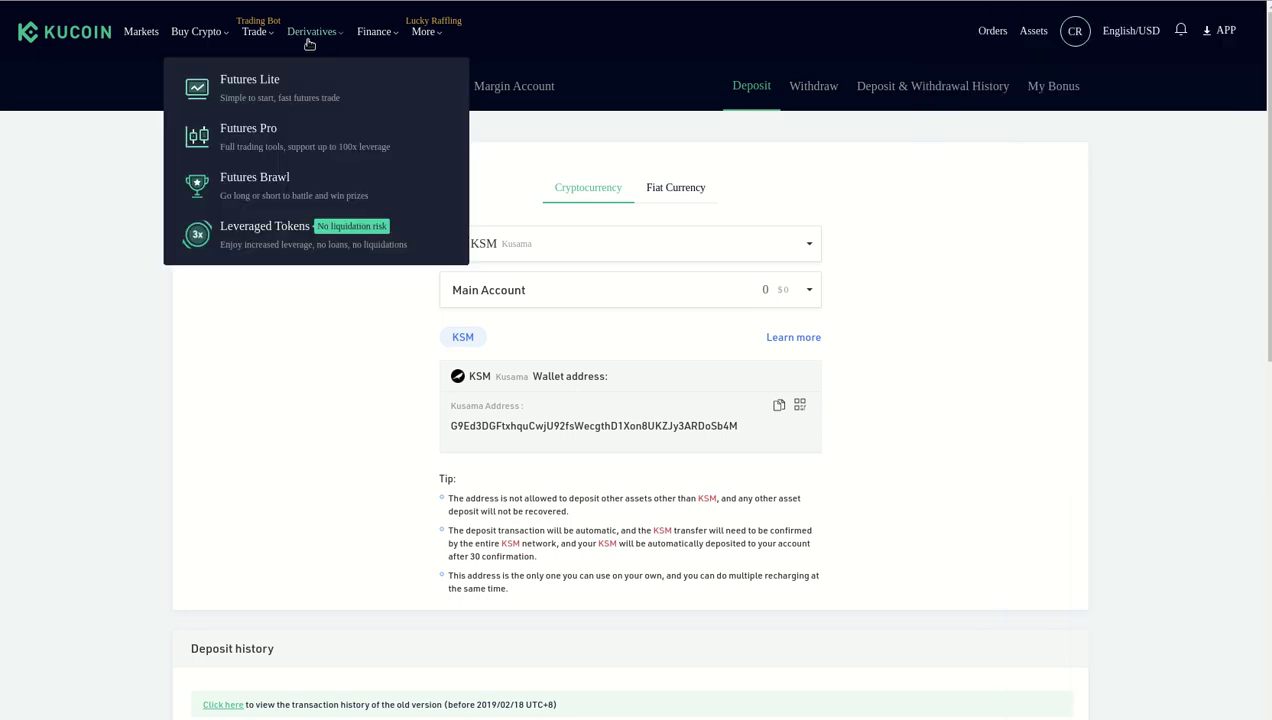
mouse_move(278, 60)
mouse_move(425, 34)
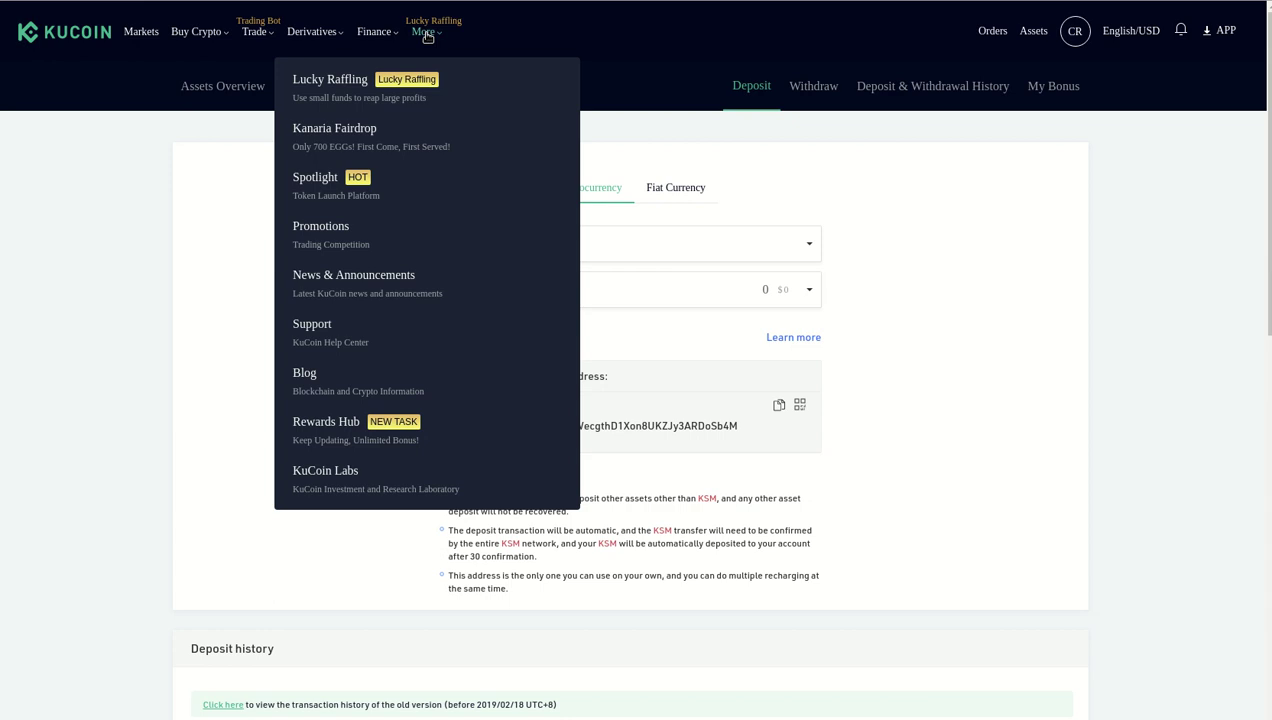
mouse_move(380, 34)
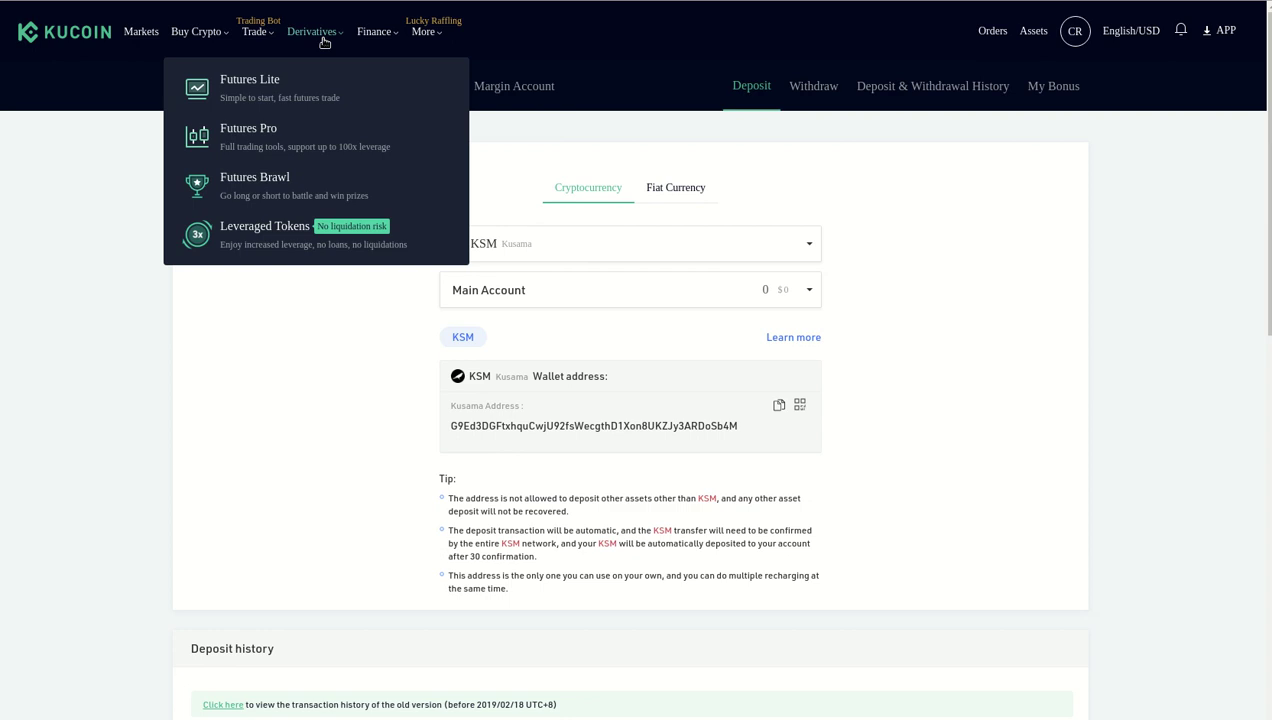
mouse_move(259, 39)
mouse_move(205, 38)
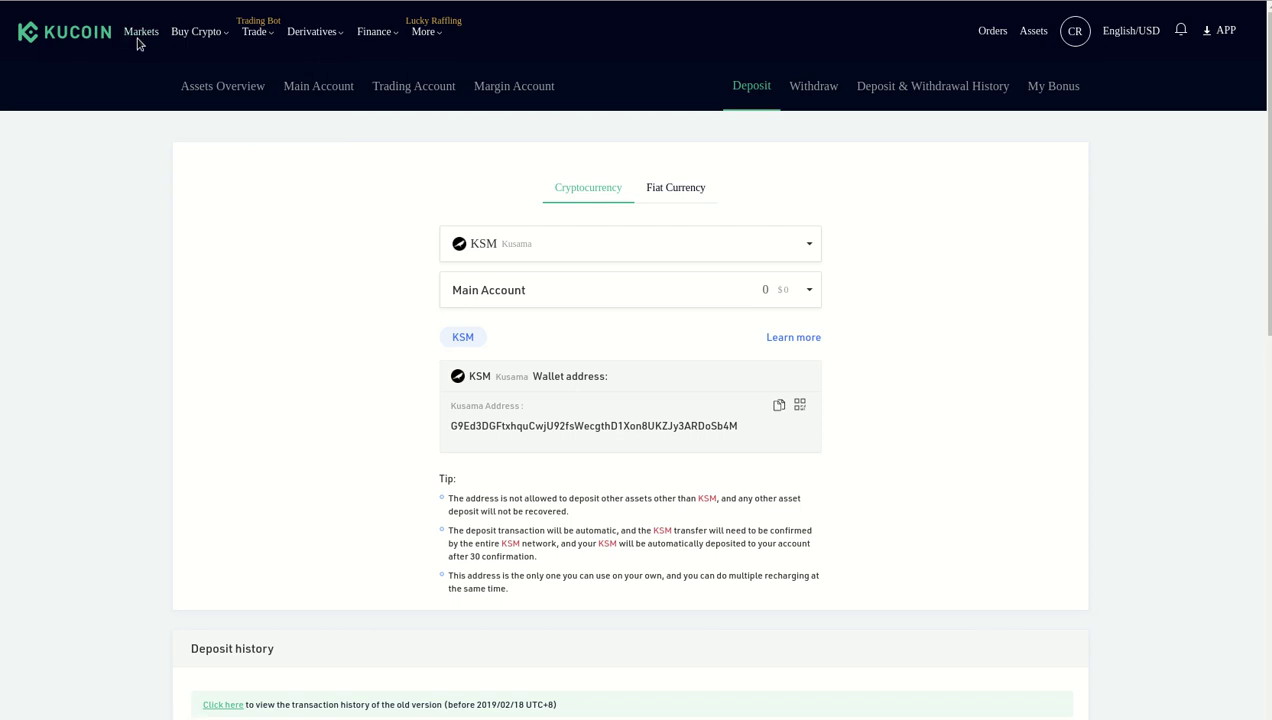
Follow the KUCOIN link in Genshiro's 'Stake KSM via exchanges' list to the parachain auction page
click(143, 35)
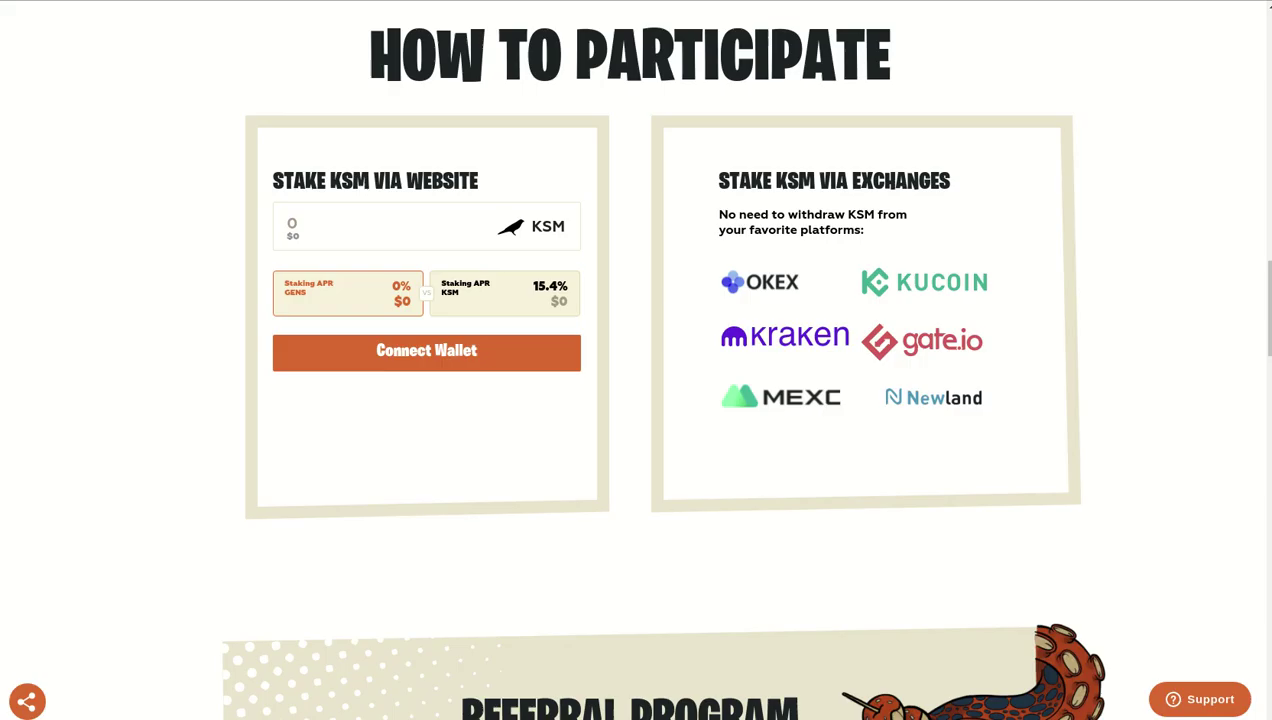
click(928, 288)
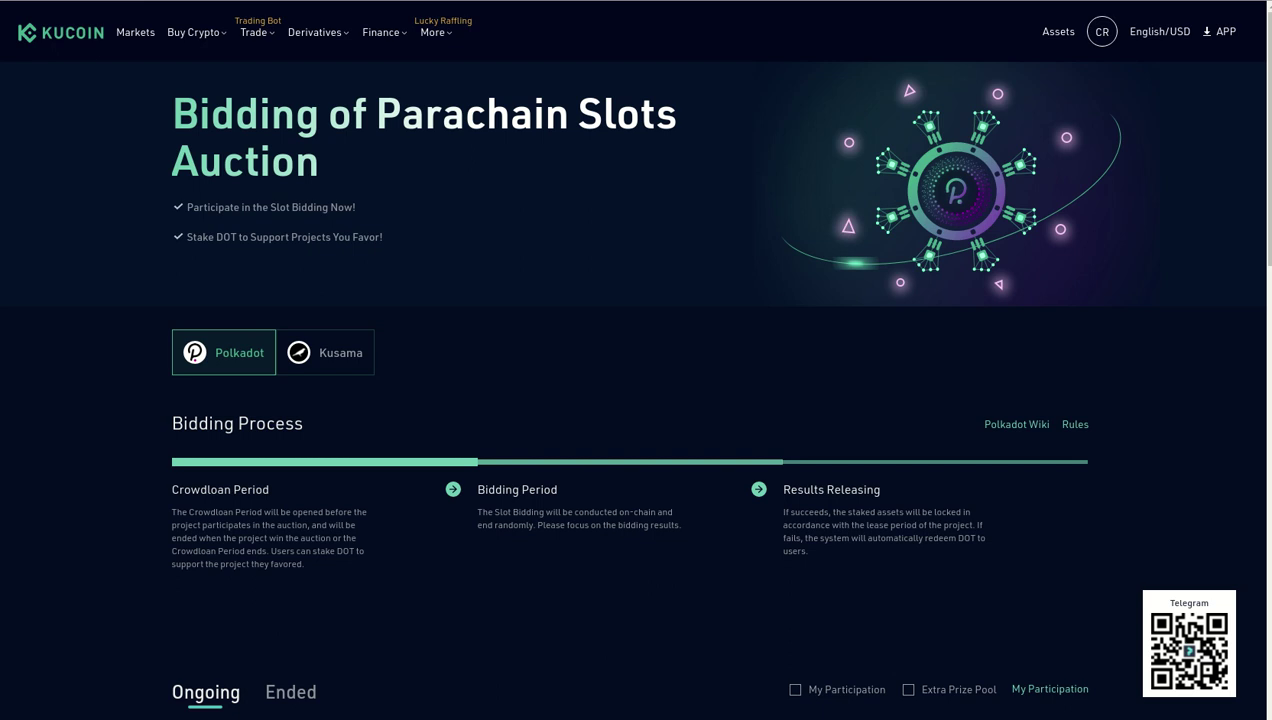
Open the Genshiro bid from KuCoin's Kusama Ongoing auctions table, 336-day lease in KSM
mouse_move(394, 38)
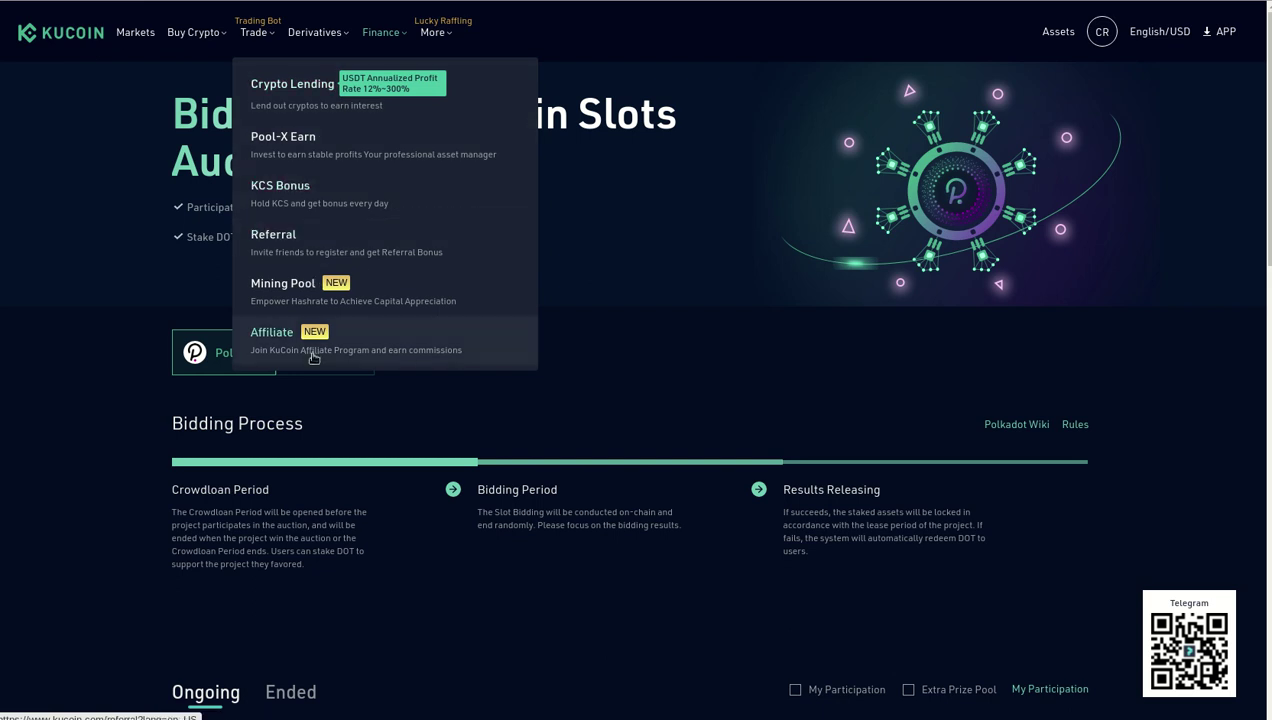
mouse_move(434, 40)
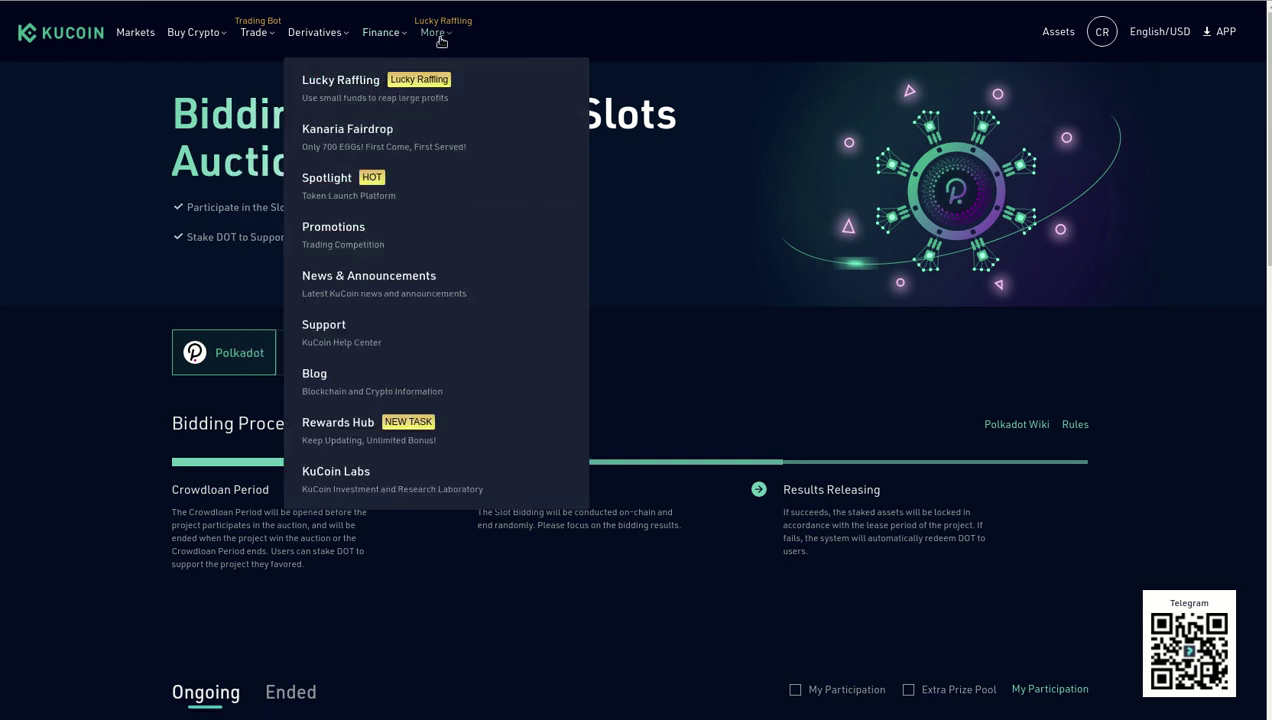
mouse_move(315, 38)
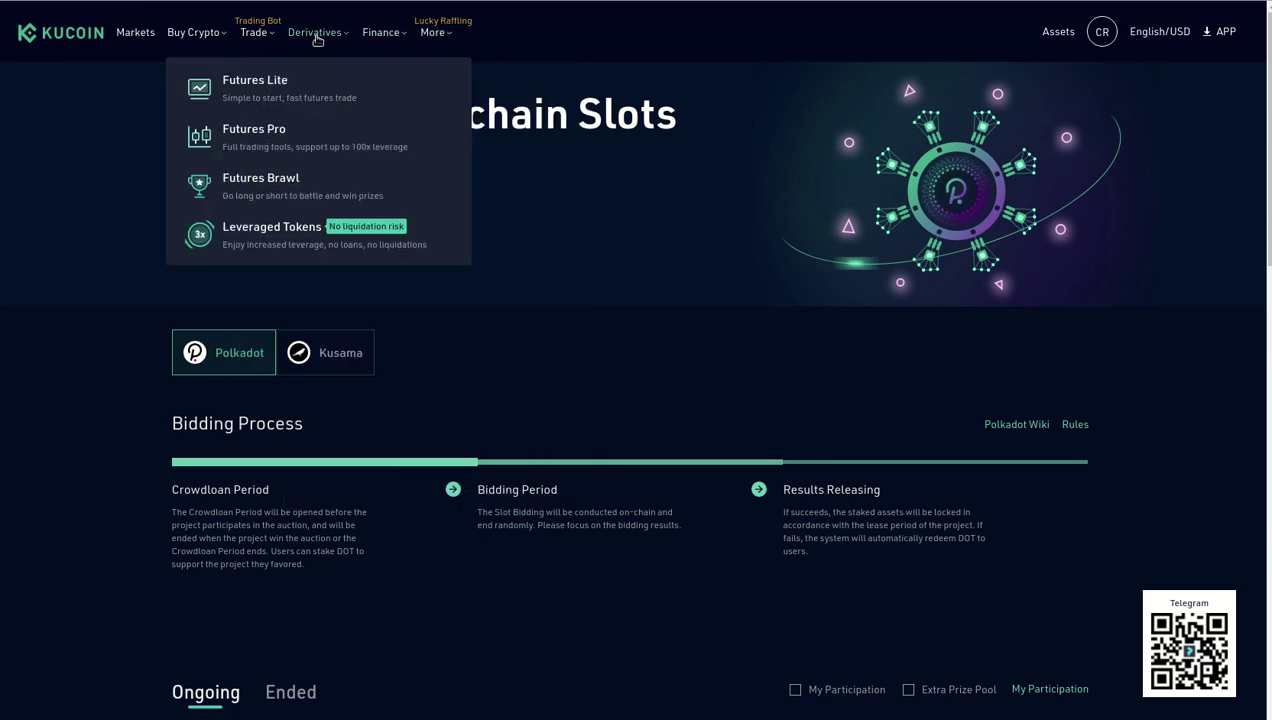
mouse_move(255, 44)
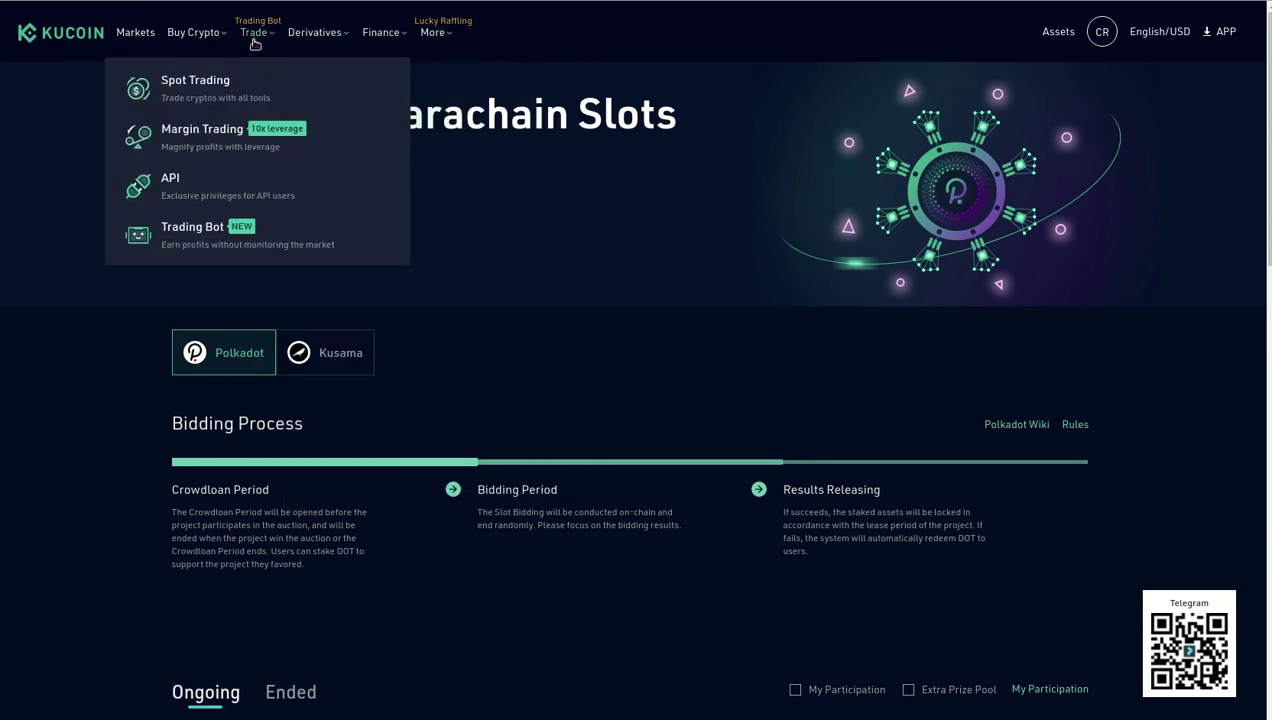
mouse_move(212, 40)
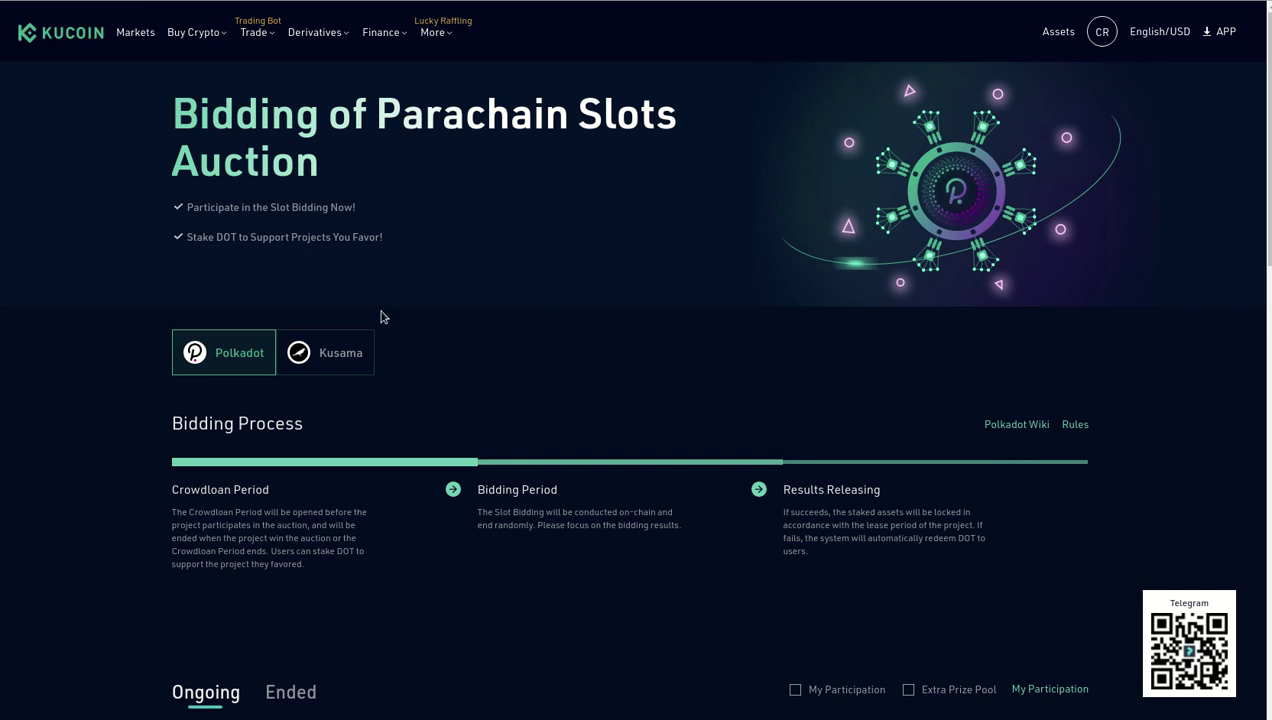
click(342, 346)
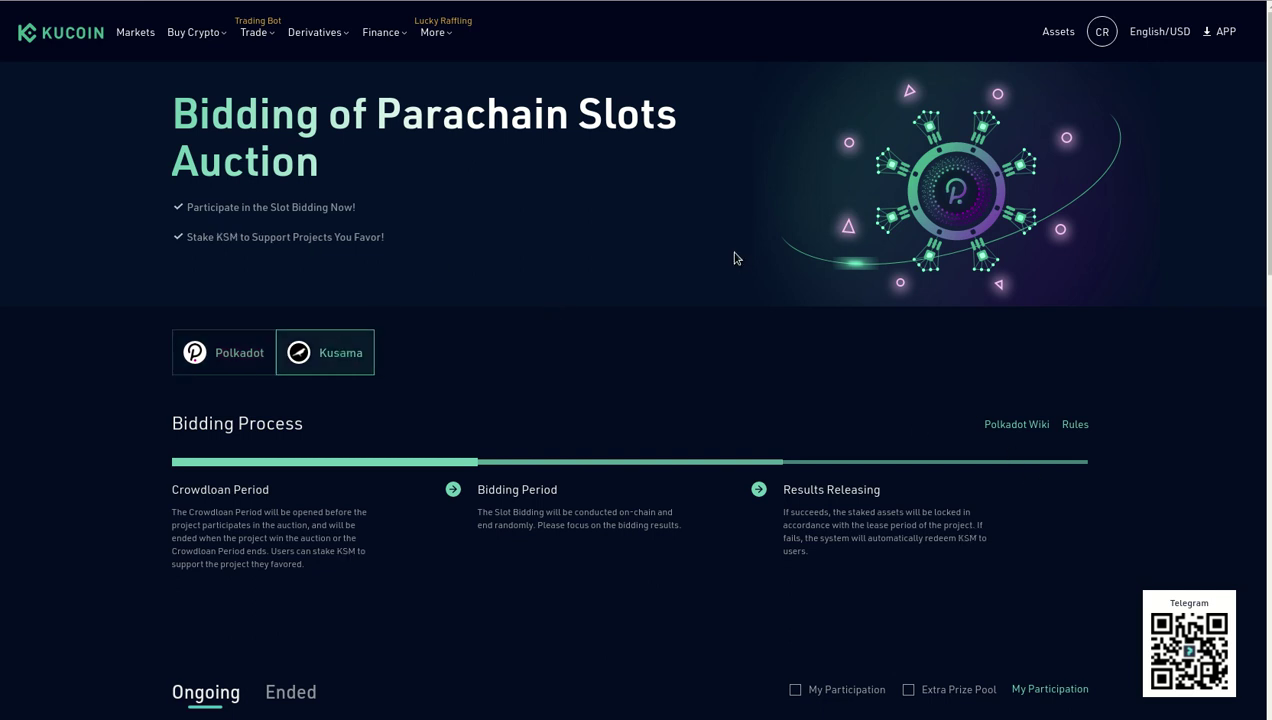
scroll(735, 258, down, 3)
scroll(735, 258, down, 2)
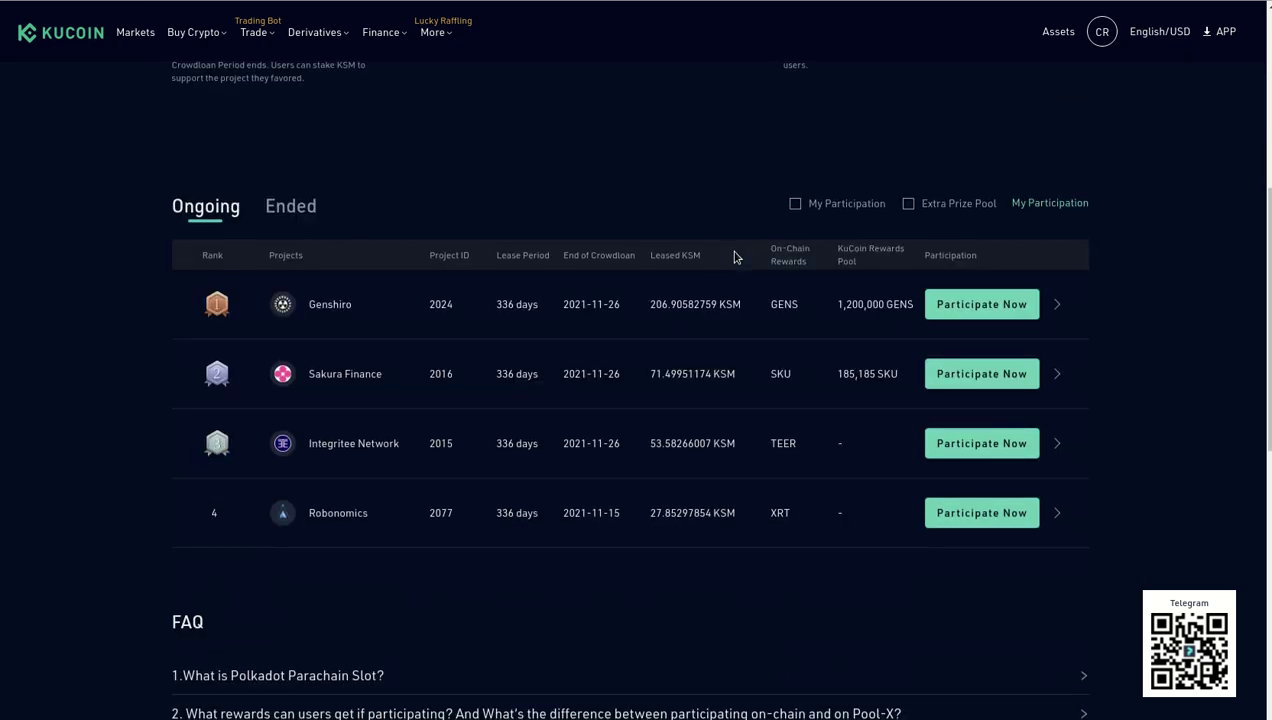
click(1008, 264)
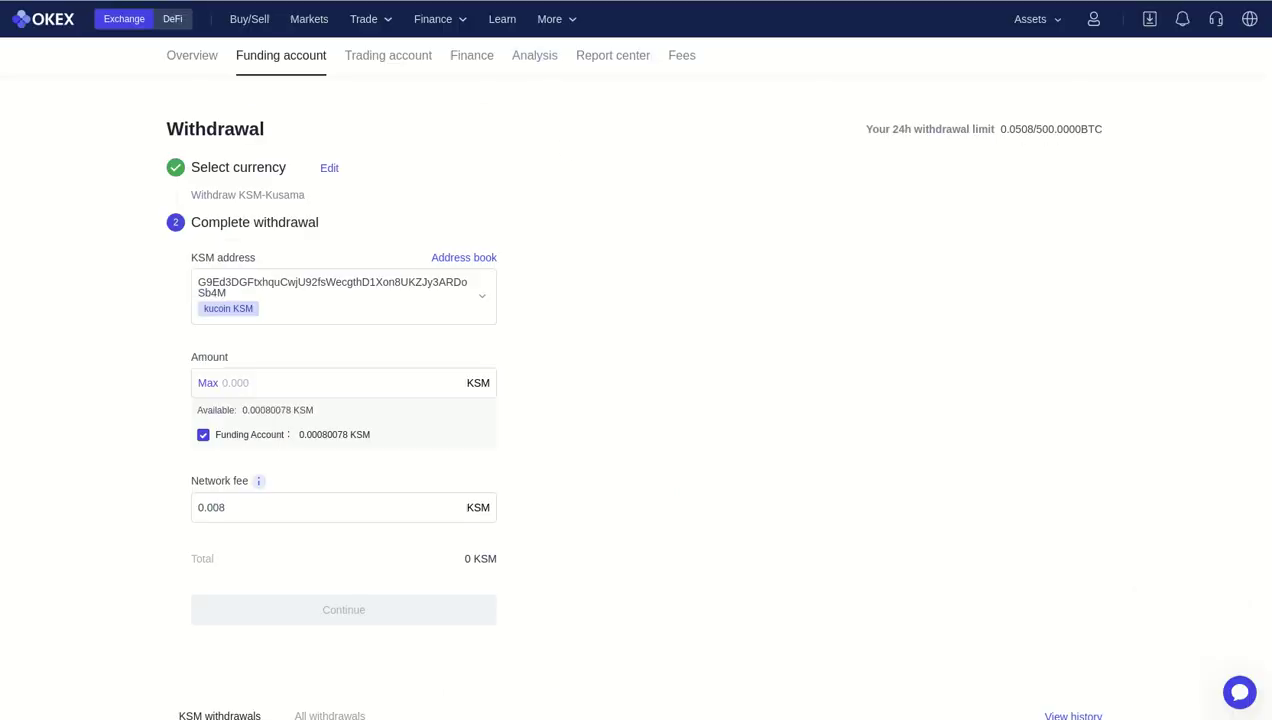
Check OKEX's KSM withdrawal history for the pending 7.444 KSM withdrawal
scroll(675, 472, down, 1)
scroll(675, 472, down, 4)
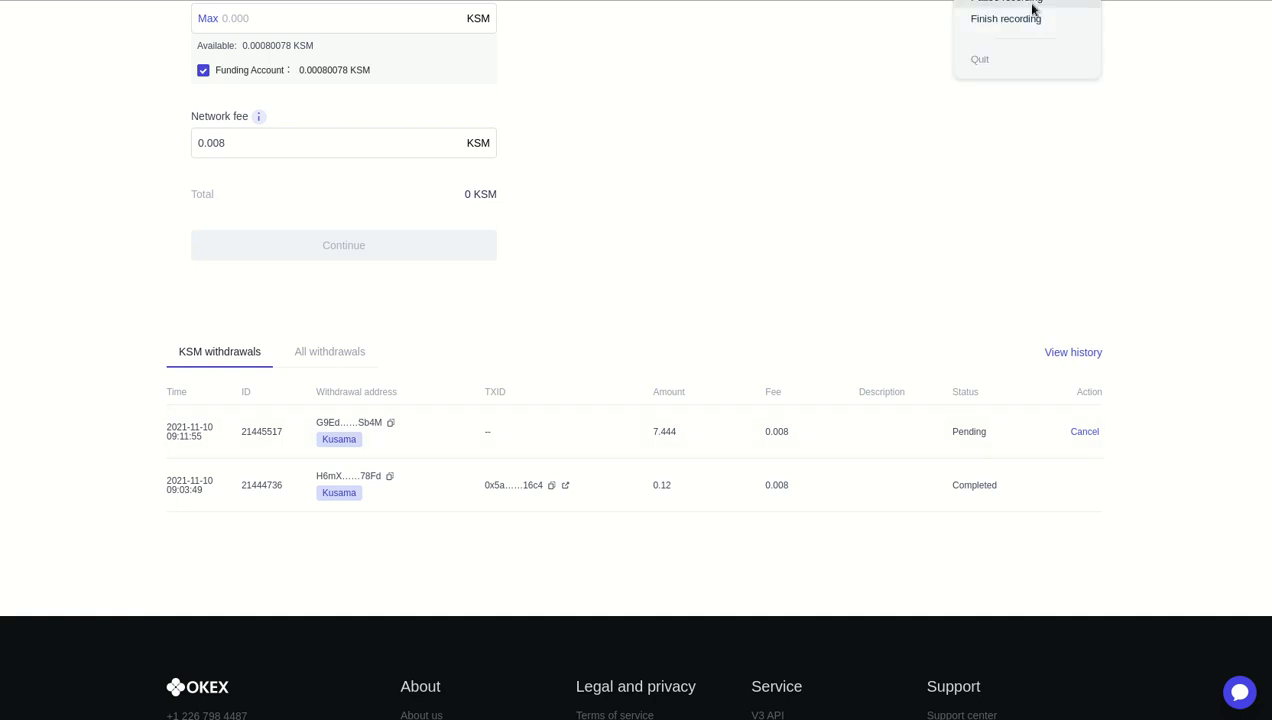
click(1030, 8)
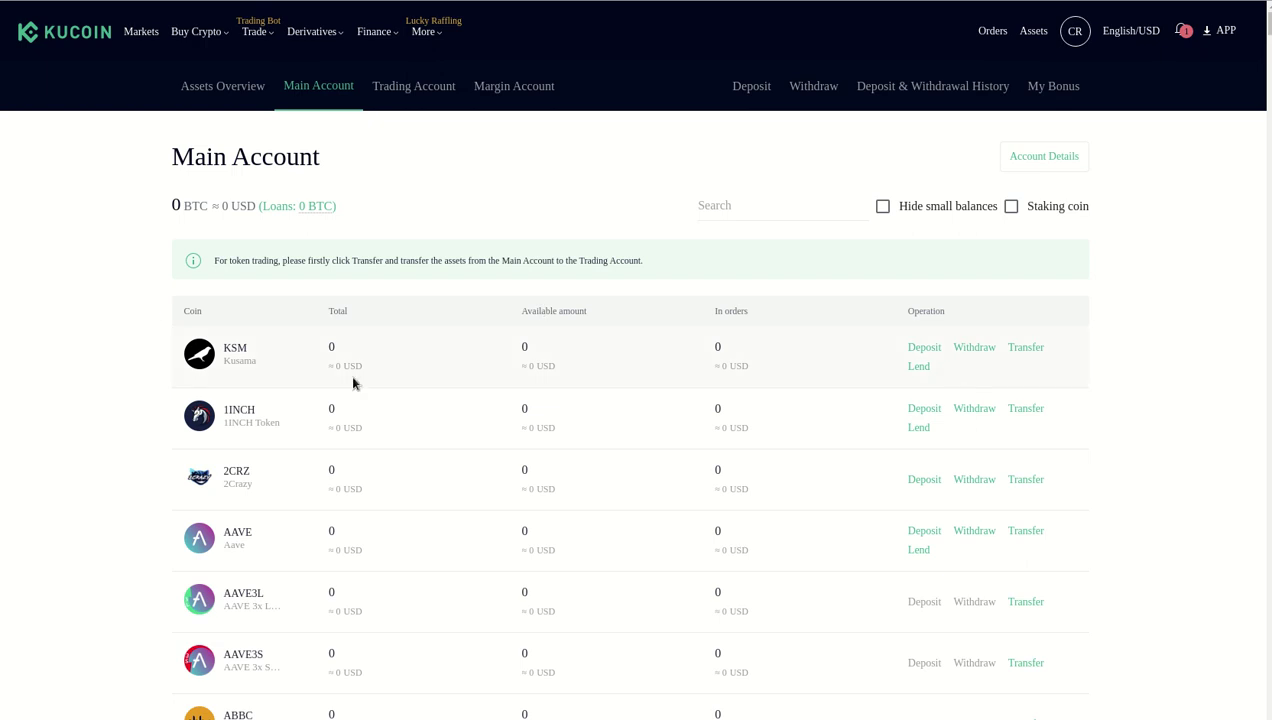
Open and cancel the KSM transfer on Main Account, then start entering the kucoin.com/earn address
click(1025, 347)
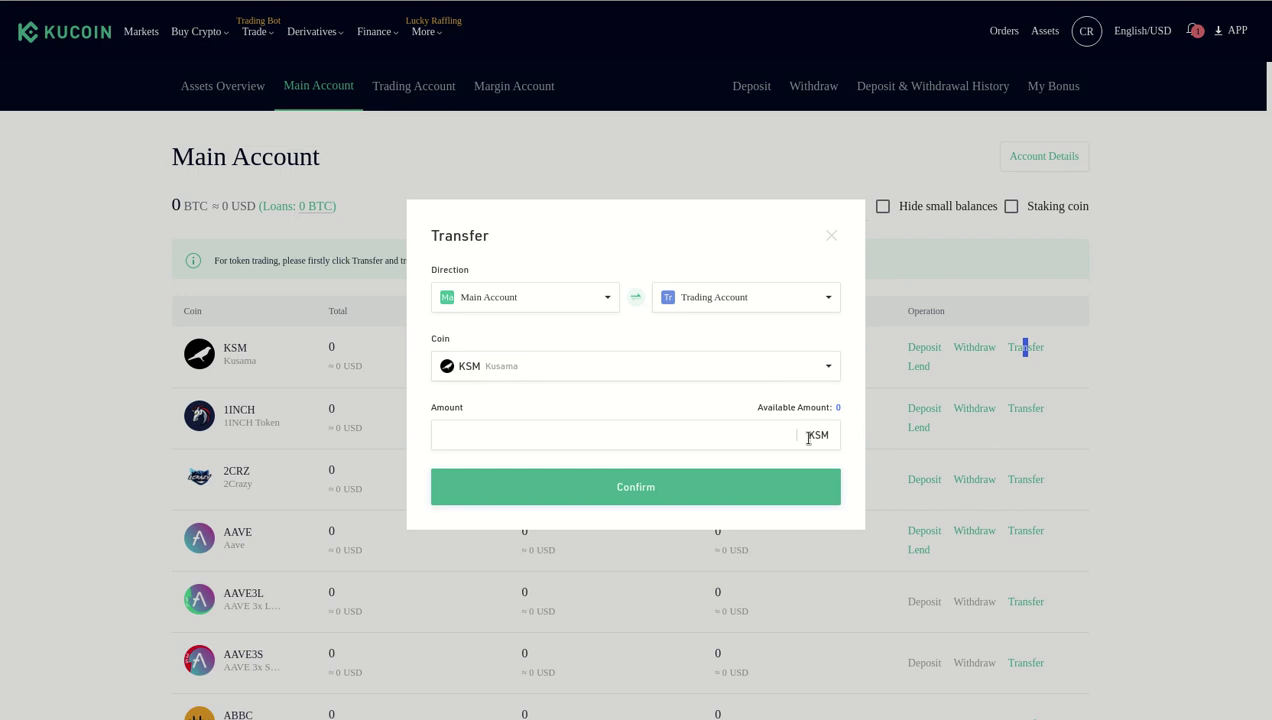
click(834, 242)
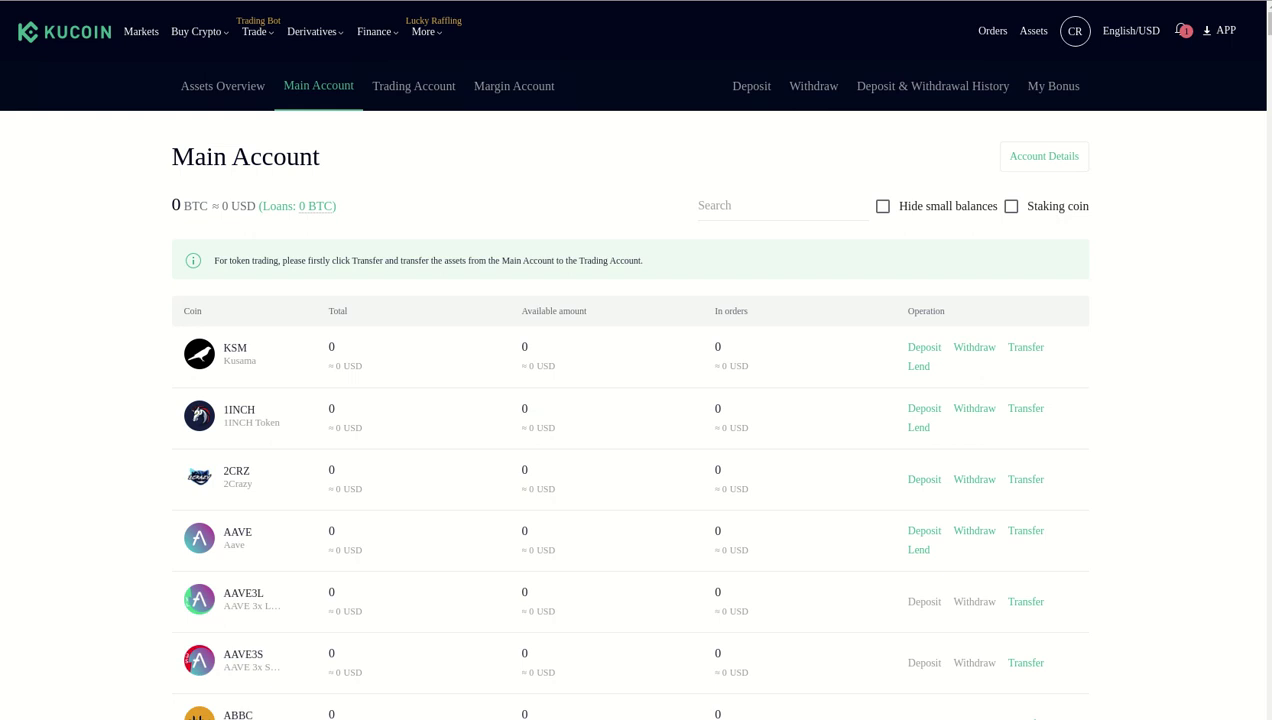
key(ctrl+l)
text(https://www.kucoin.com/ear)
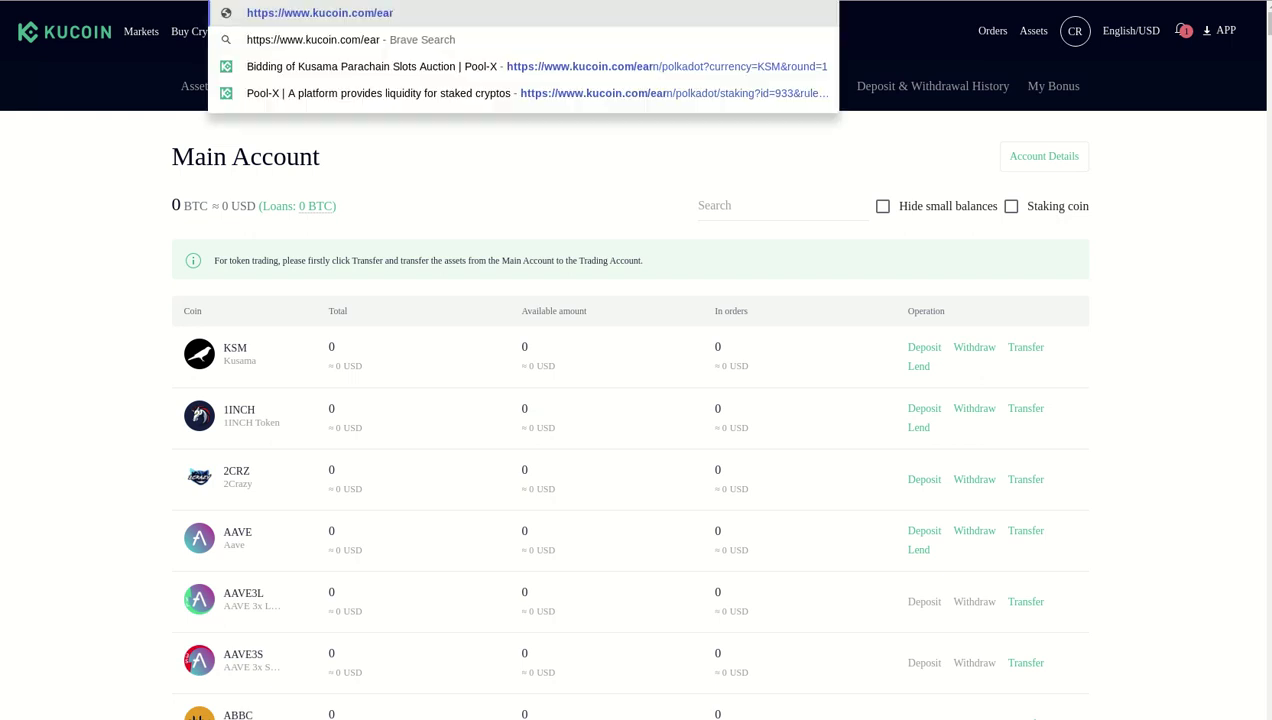
Load KuCoin's Parachain Slots Auction page and compare the Kusama and Polkadot project lists
key(Return)
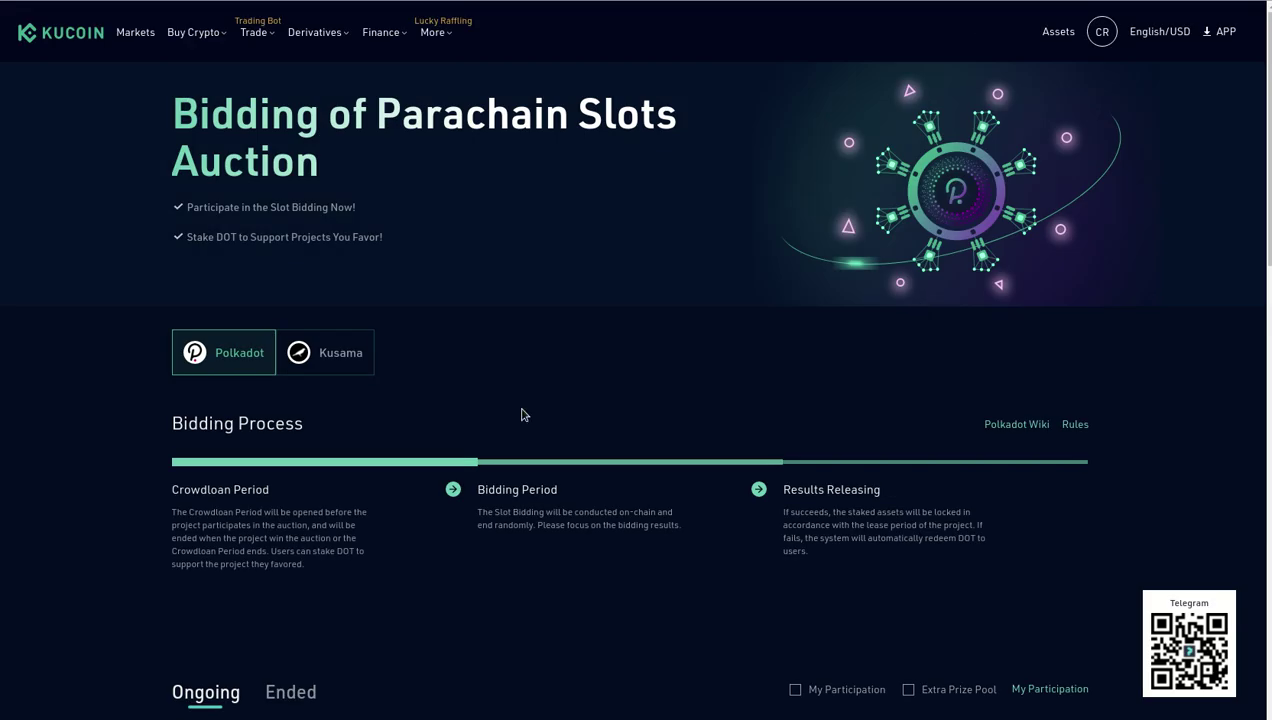
click(353, 364)
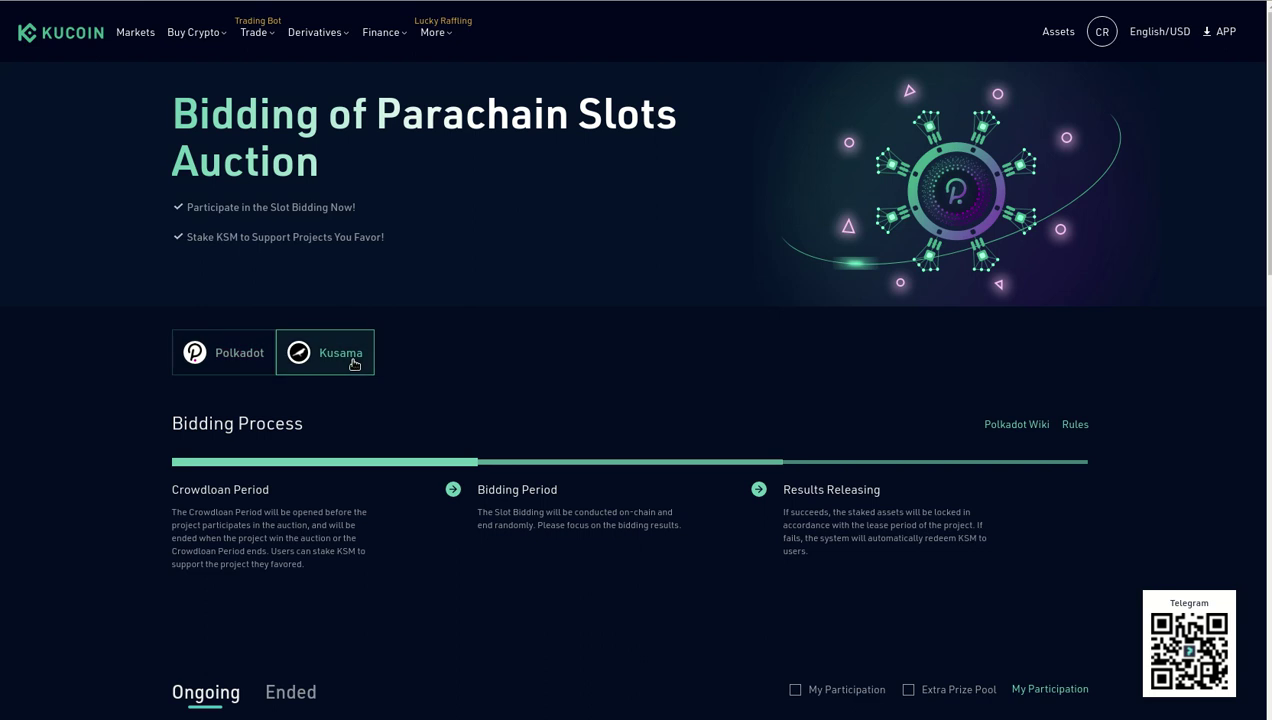
click(240, 352)
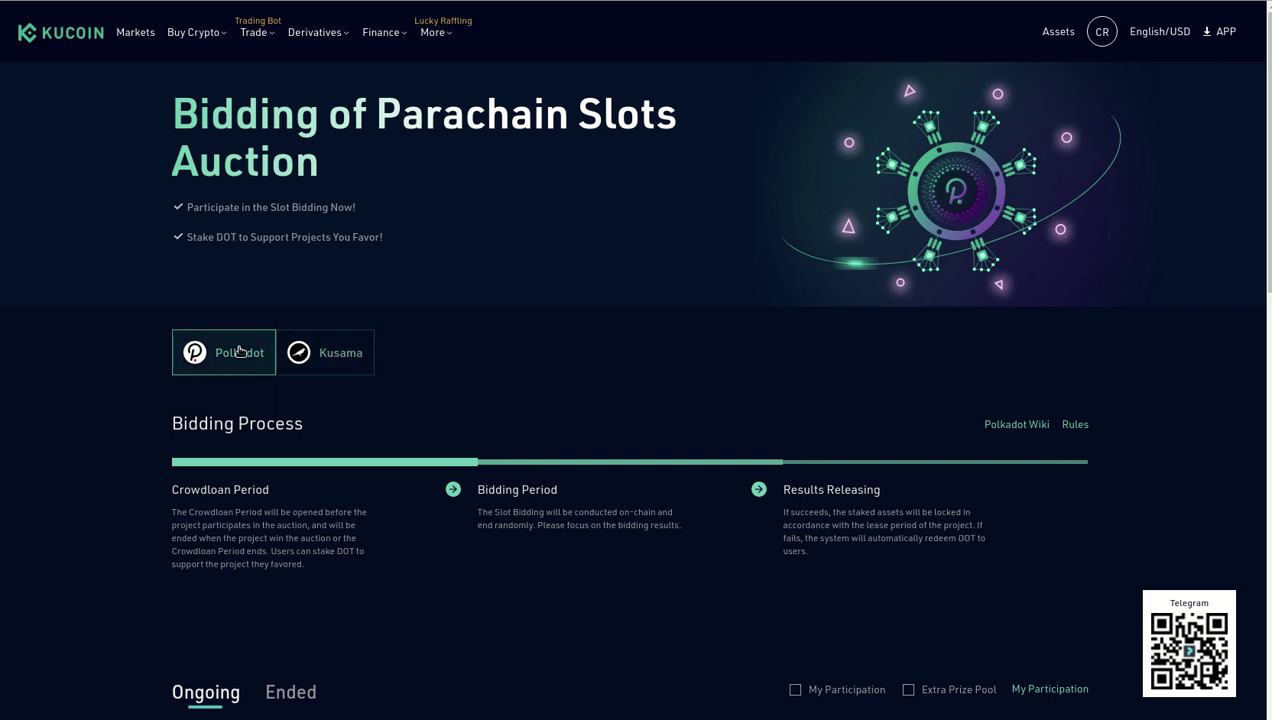
scroll(486, 382, down, 4)
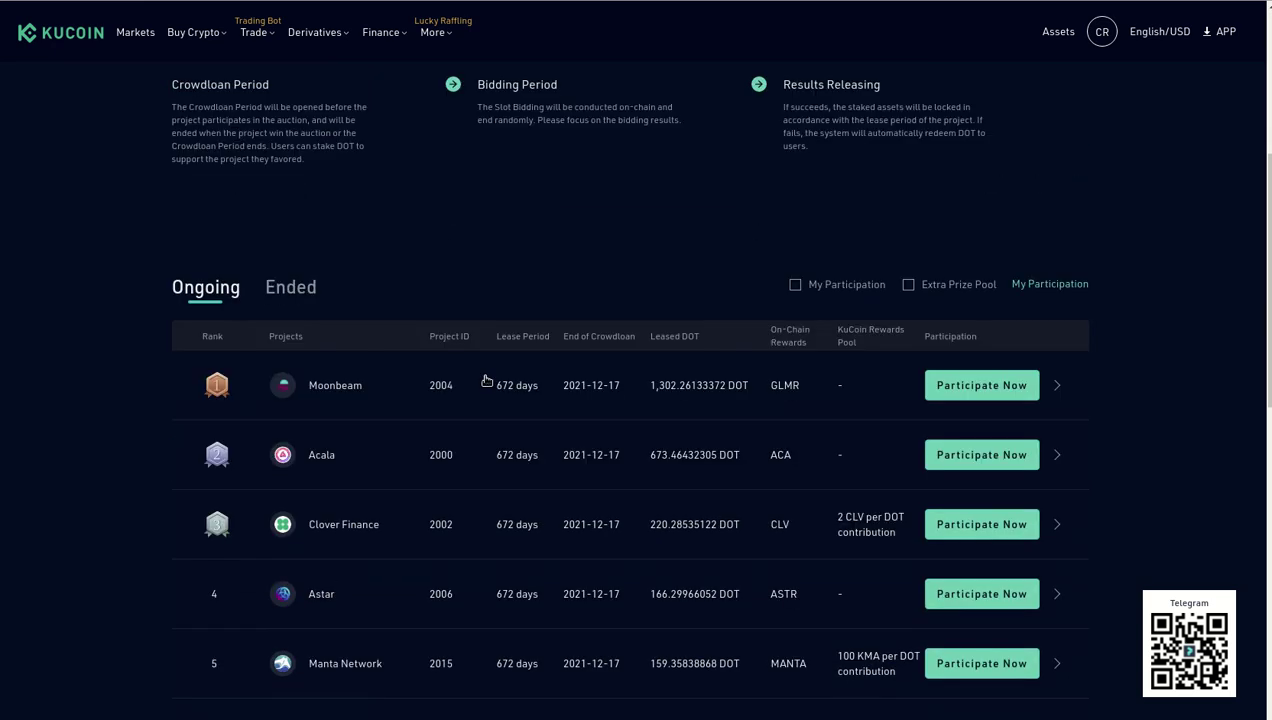
scroll(486, 381, down, 3)
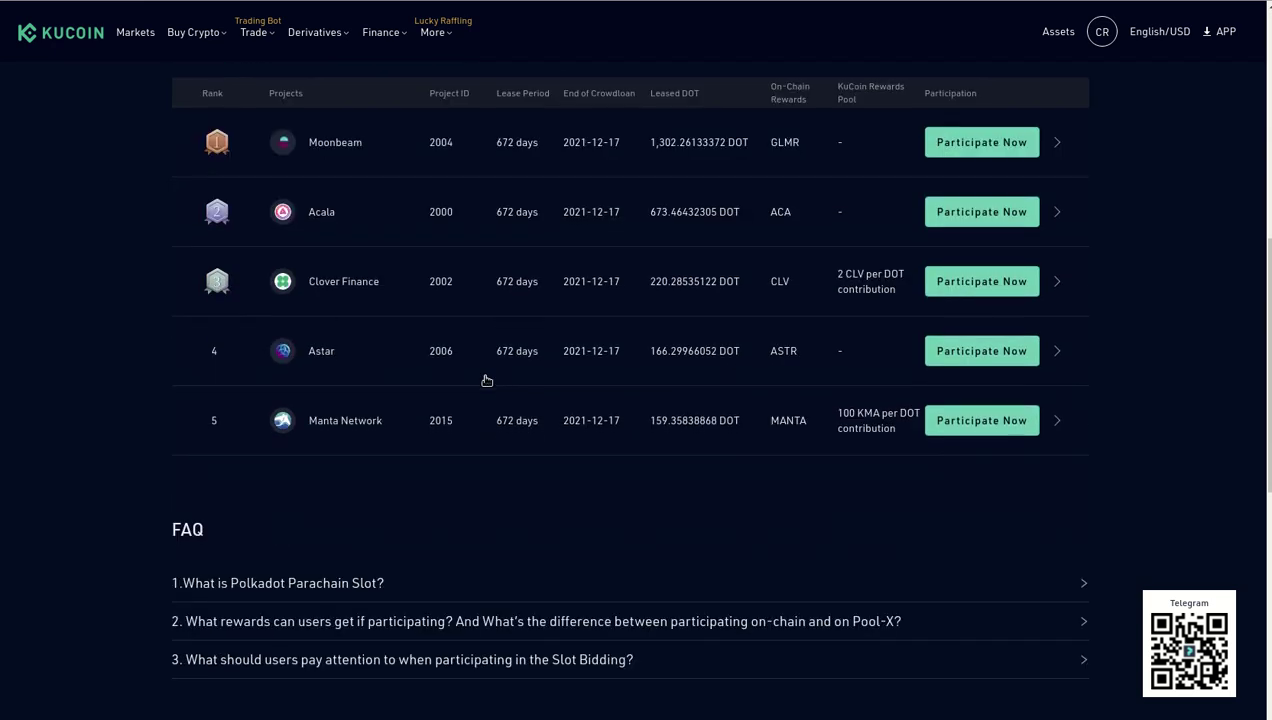
scroll(486, 381, up, 2)
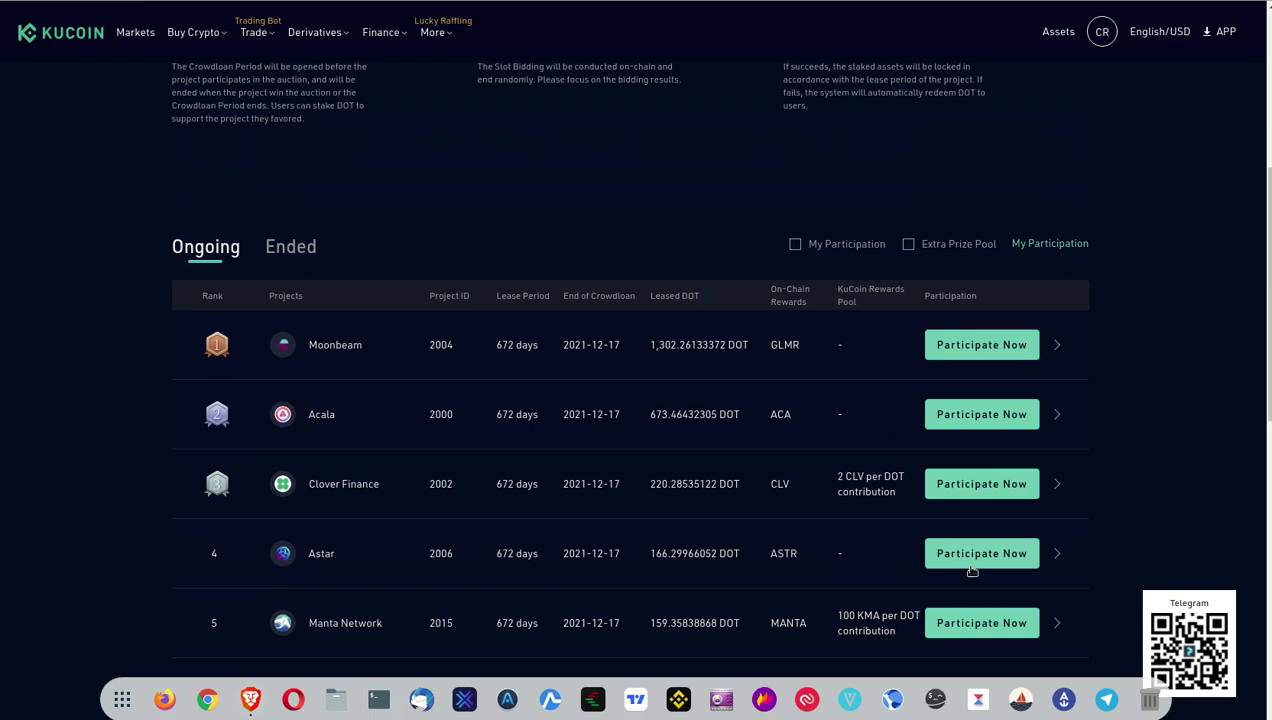
scroll(299, 218, up, 2)
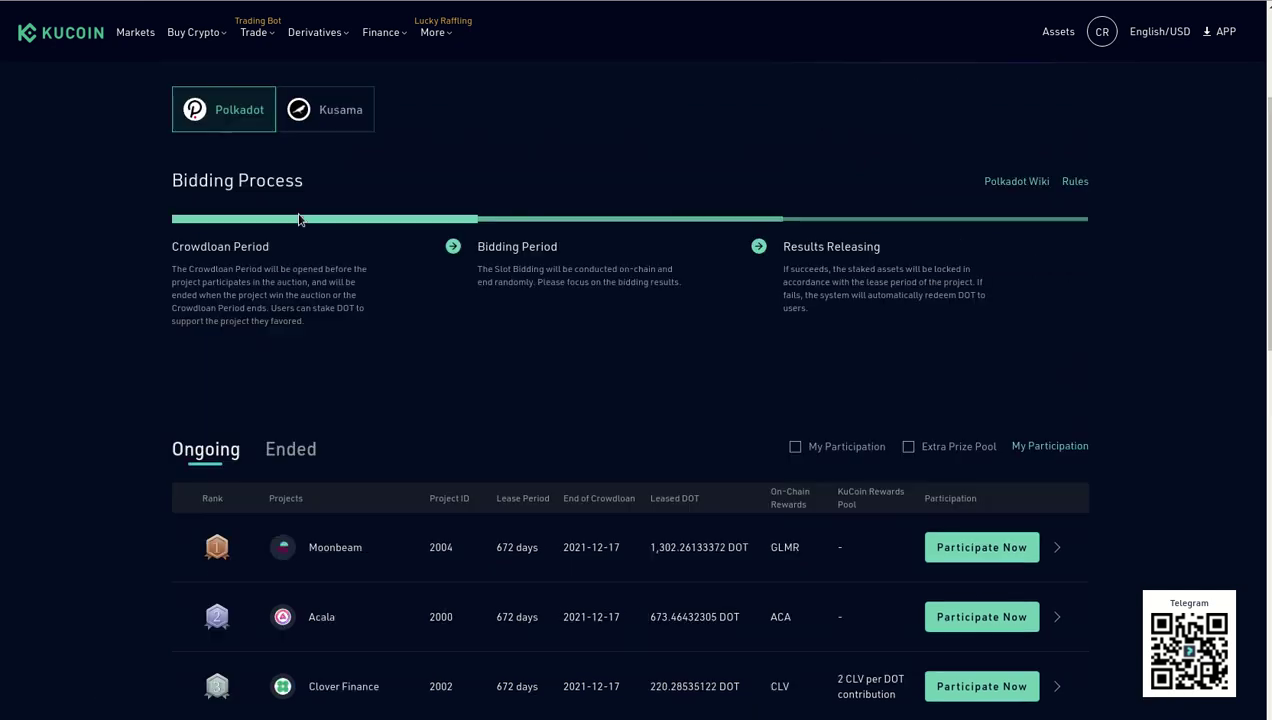
click(316, 104)
scroll(850, 350, down, 3)
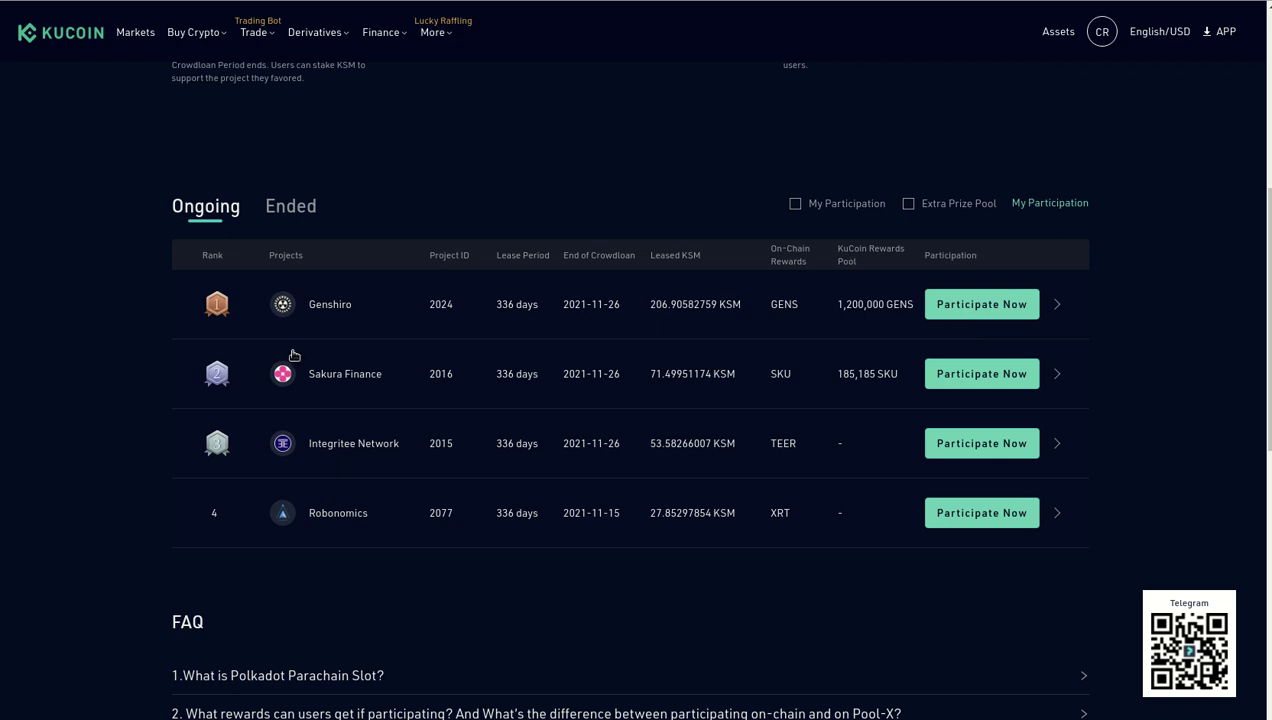
scroll(293, 355, up, 4)
click(250, 234)
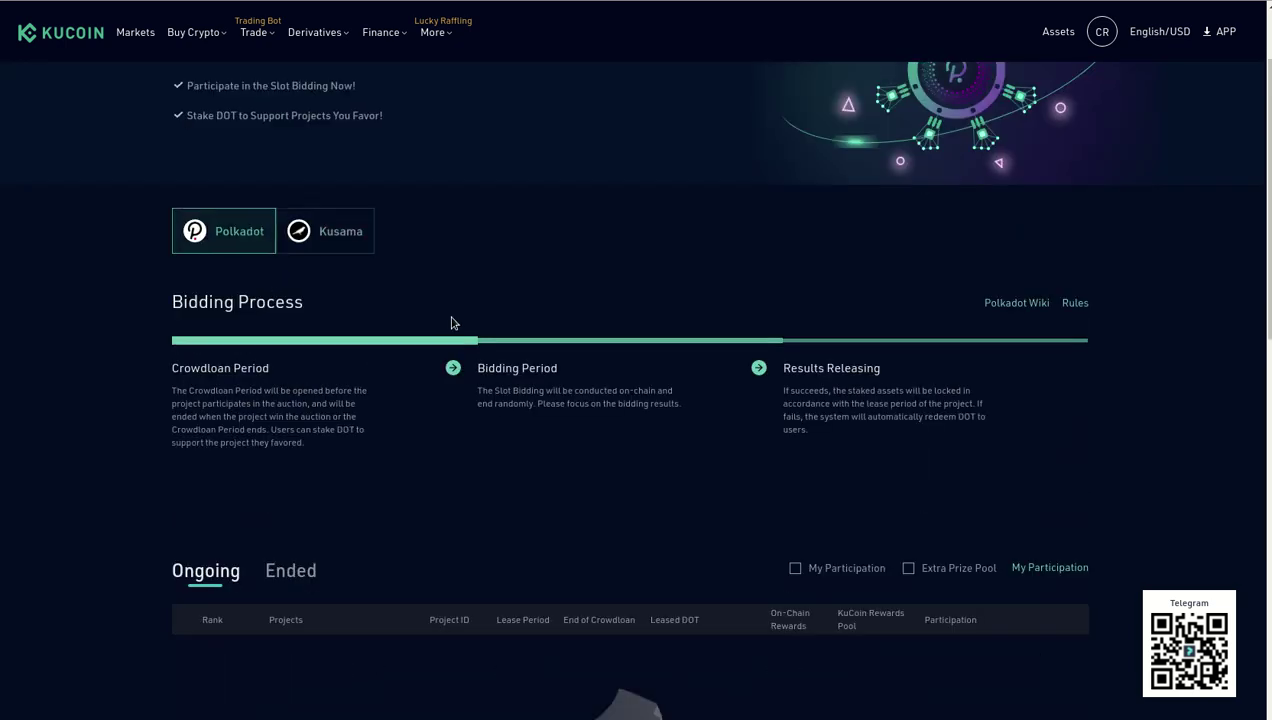
scroll(576, 361, down, 3)
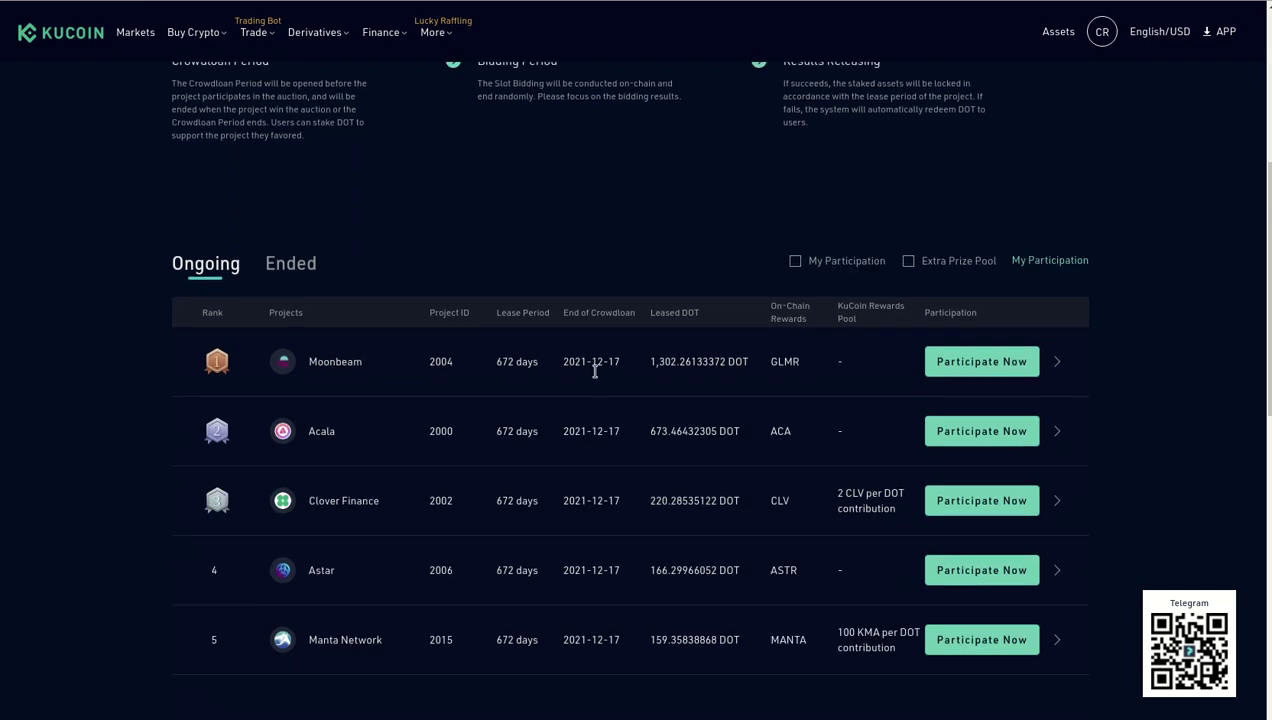
scroll(595, 371, down, 1)
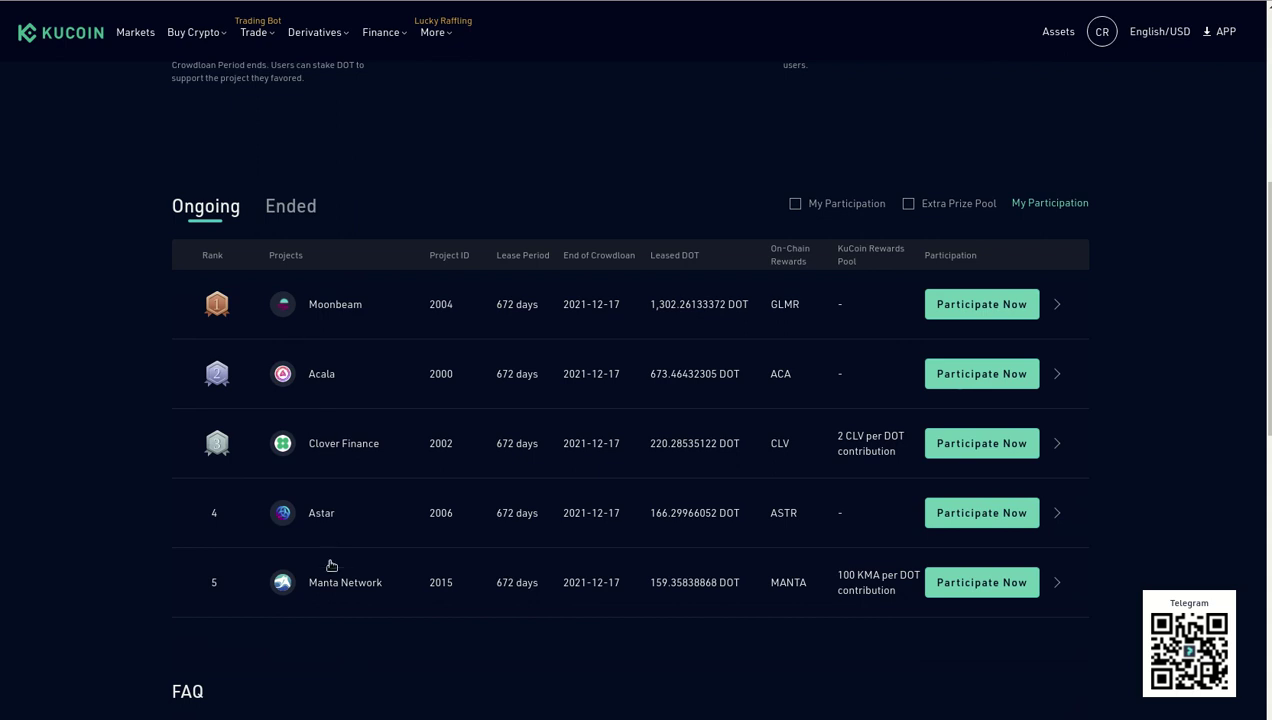
scroll(332, 360, up, 8)
Pick Kusama and start a Genshiro bid from the Ongoing table
click(336, 318)
scroll(510, 370, down, 4)
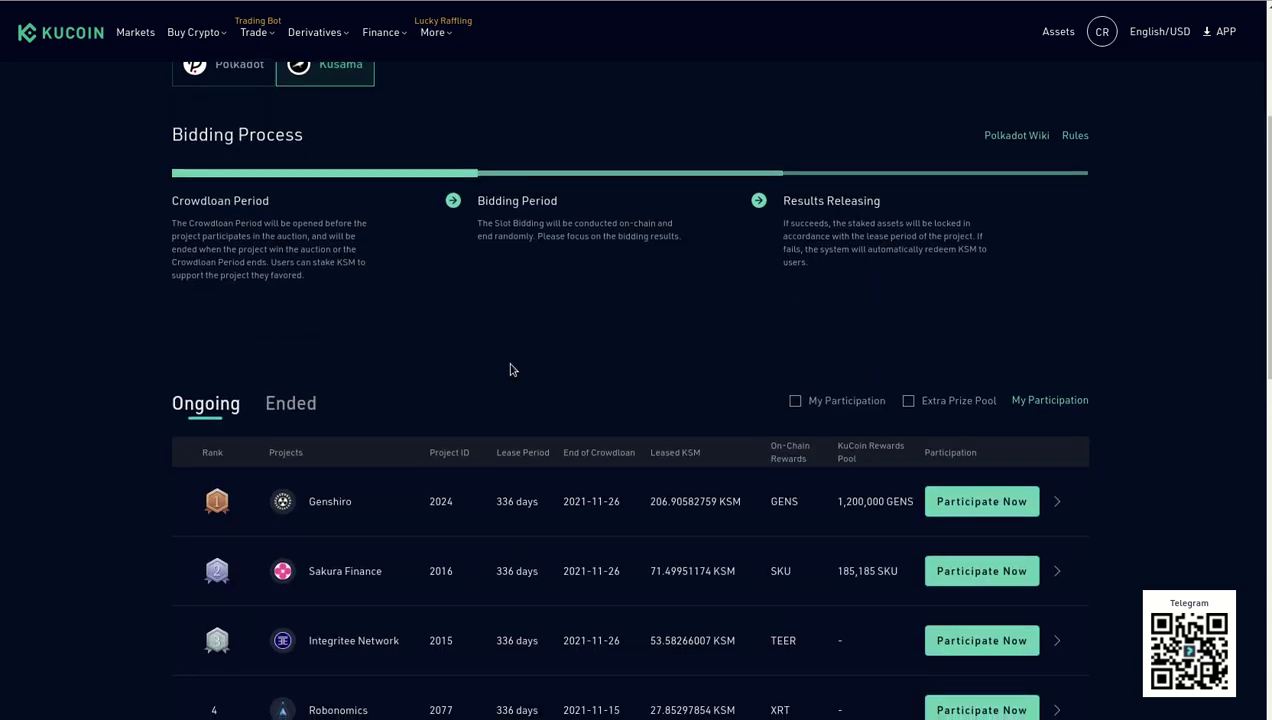
scroll(510, 370, down, 2)
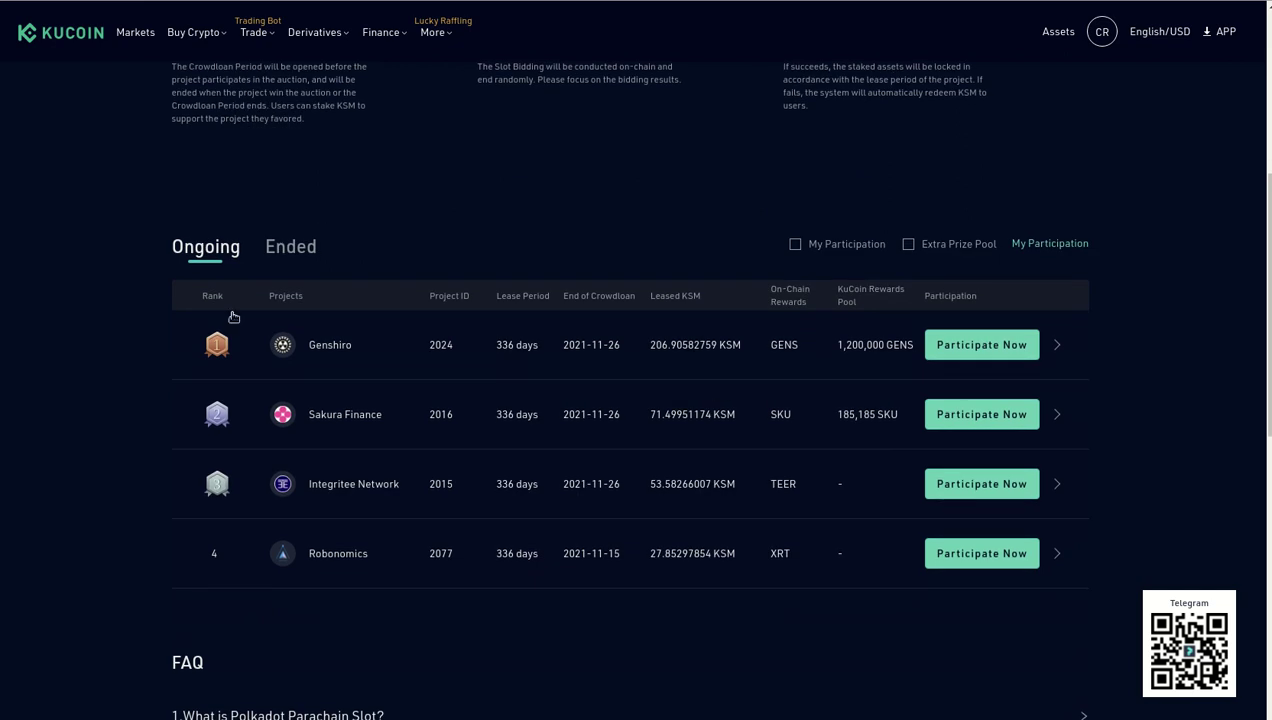
mouse_move(333, 710)
scroll(495, 483, up, 3)
scroll(500, 483, down, 3)
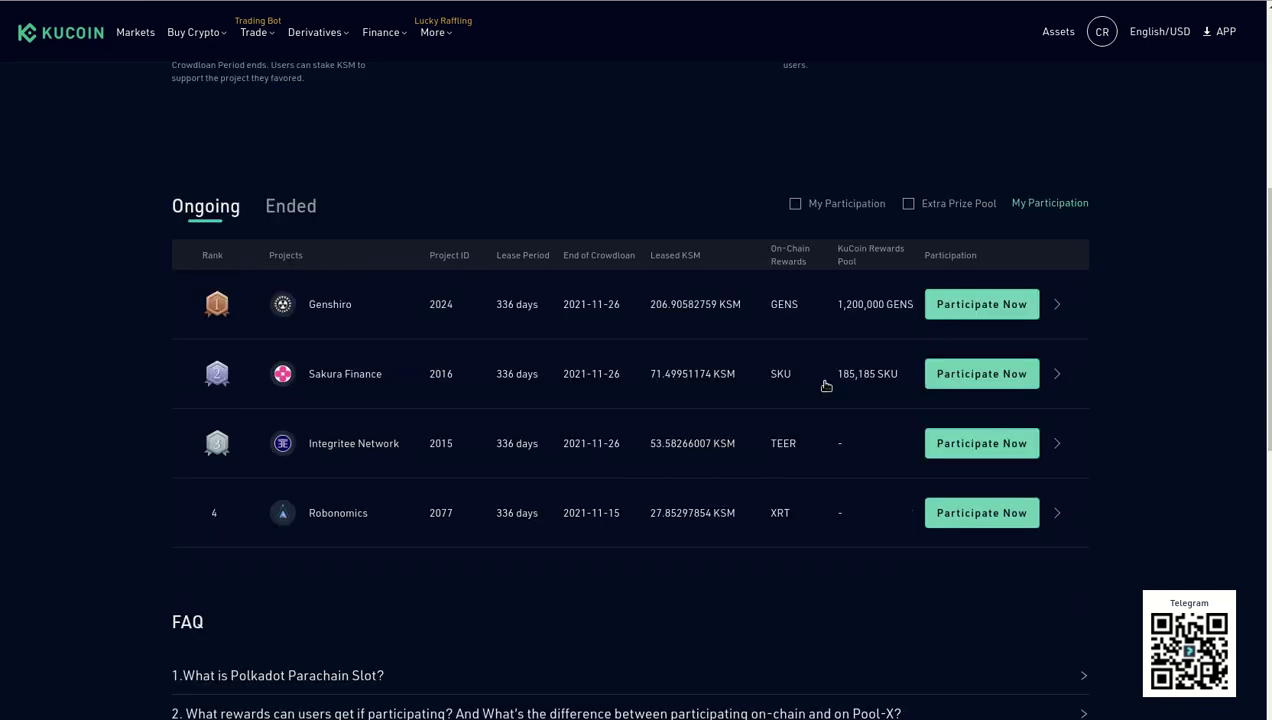
click(1002, 304)
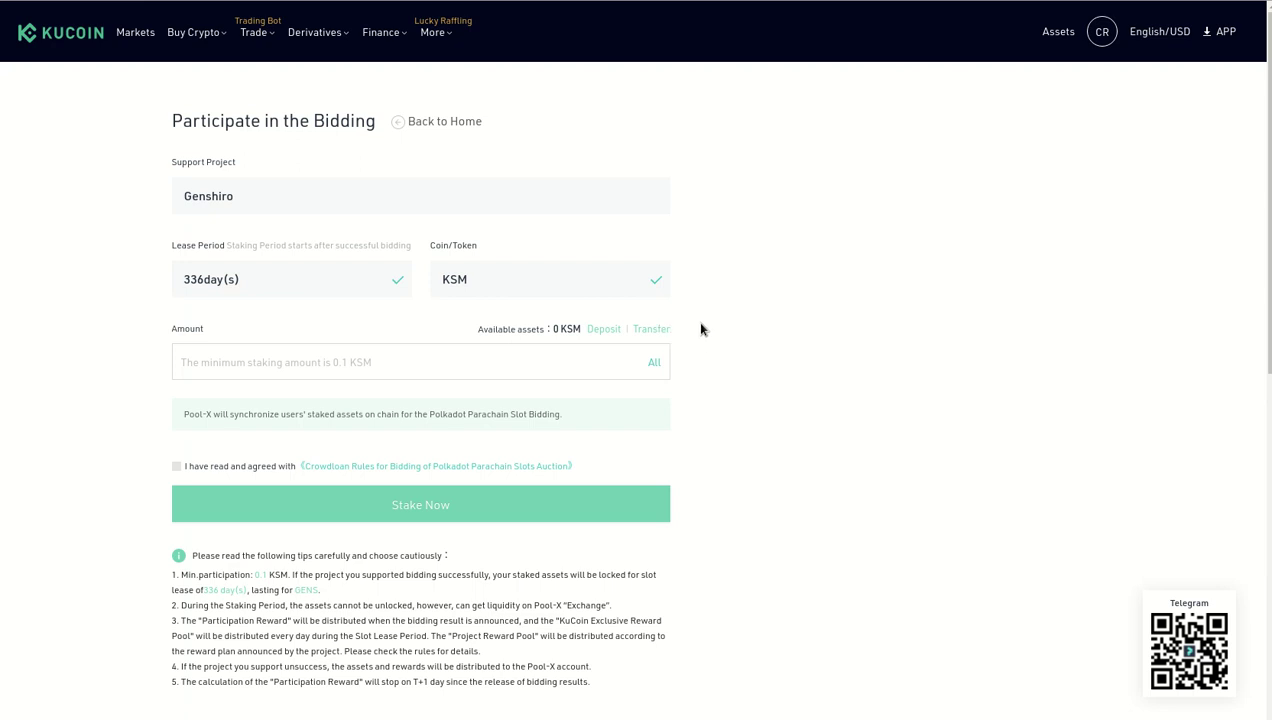
Try staking the full KSM balance on Genshiro, which is rejected as an insufficient amount
click(654, 362)
mouse_move(1100, 33)
mouse_move(1058, 31)
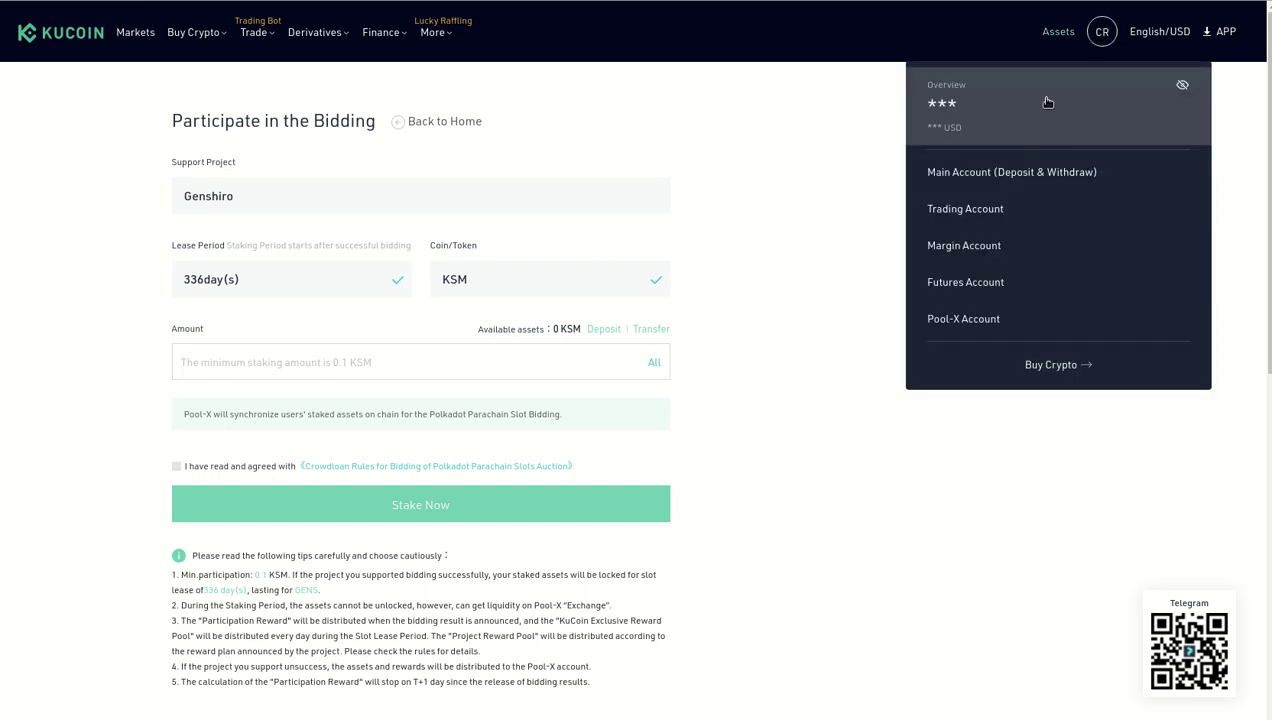
Transfer all 7.444 KSM from KuCoin's Trading Account to the Main Account
click(1036, 172)
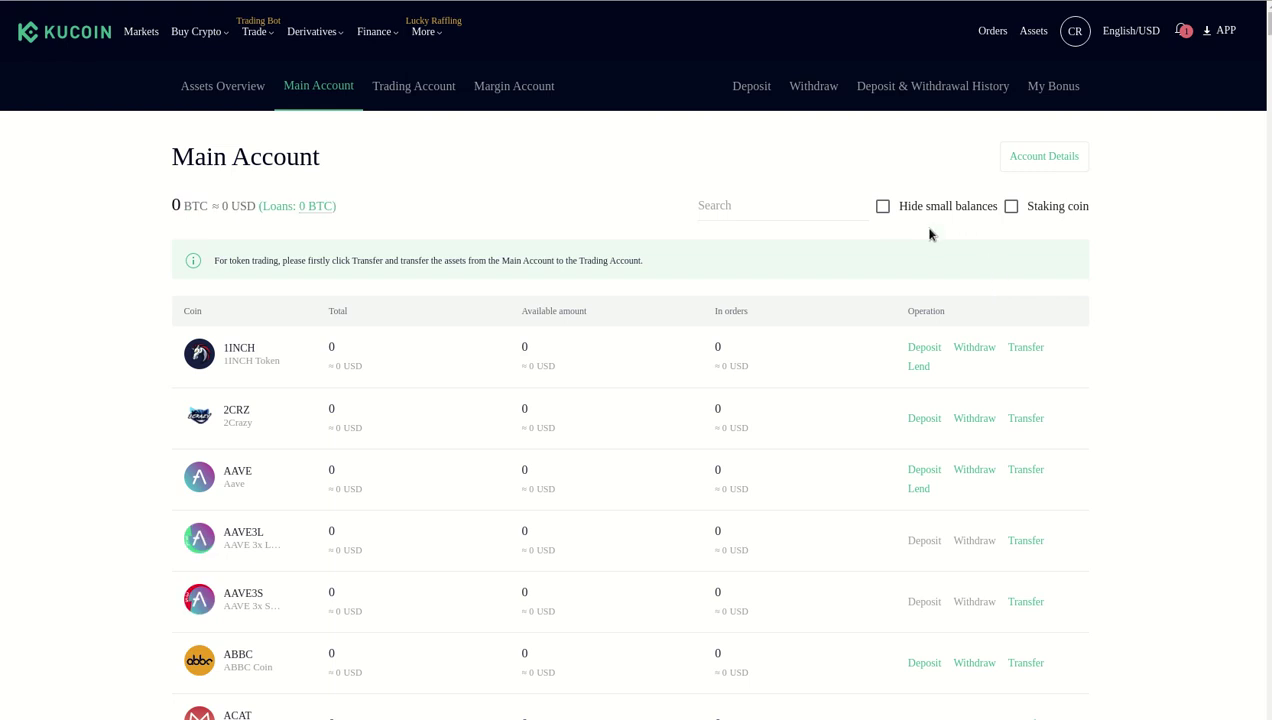
click(883, 207)
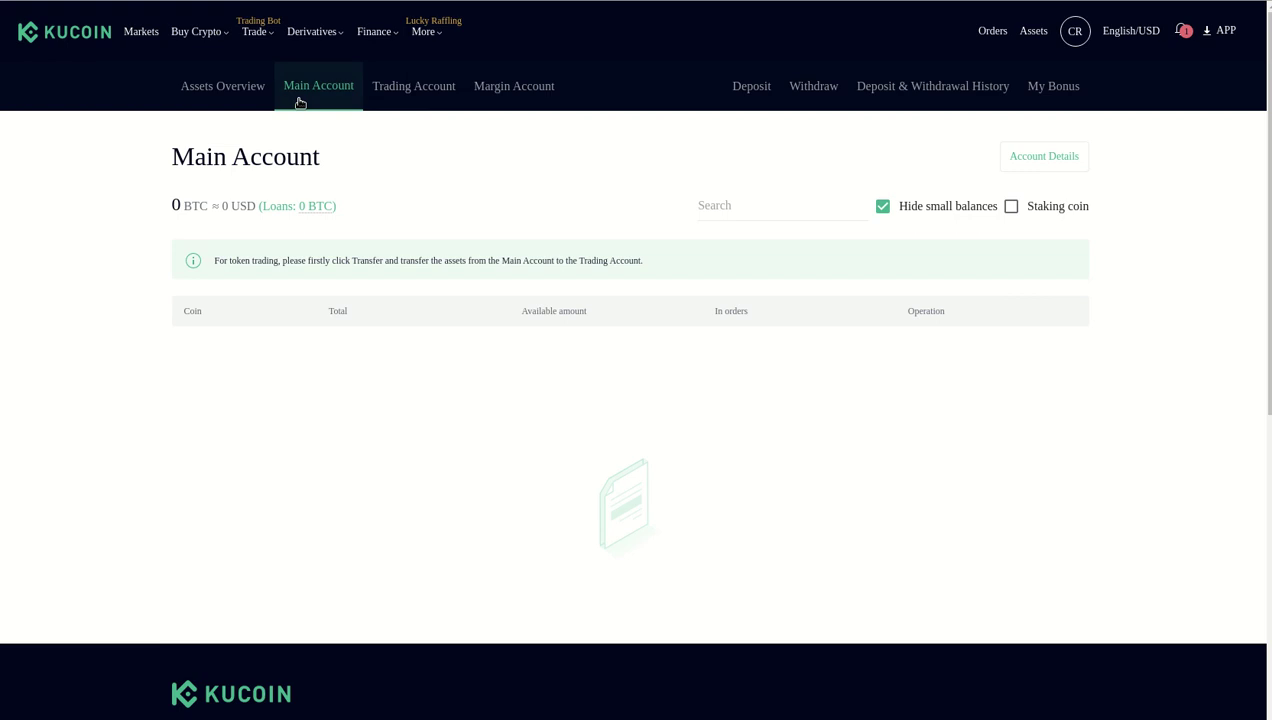
click(418, 90)
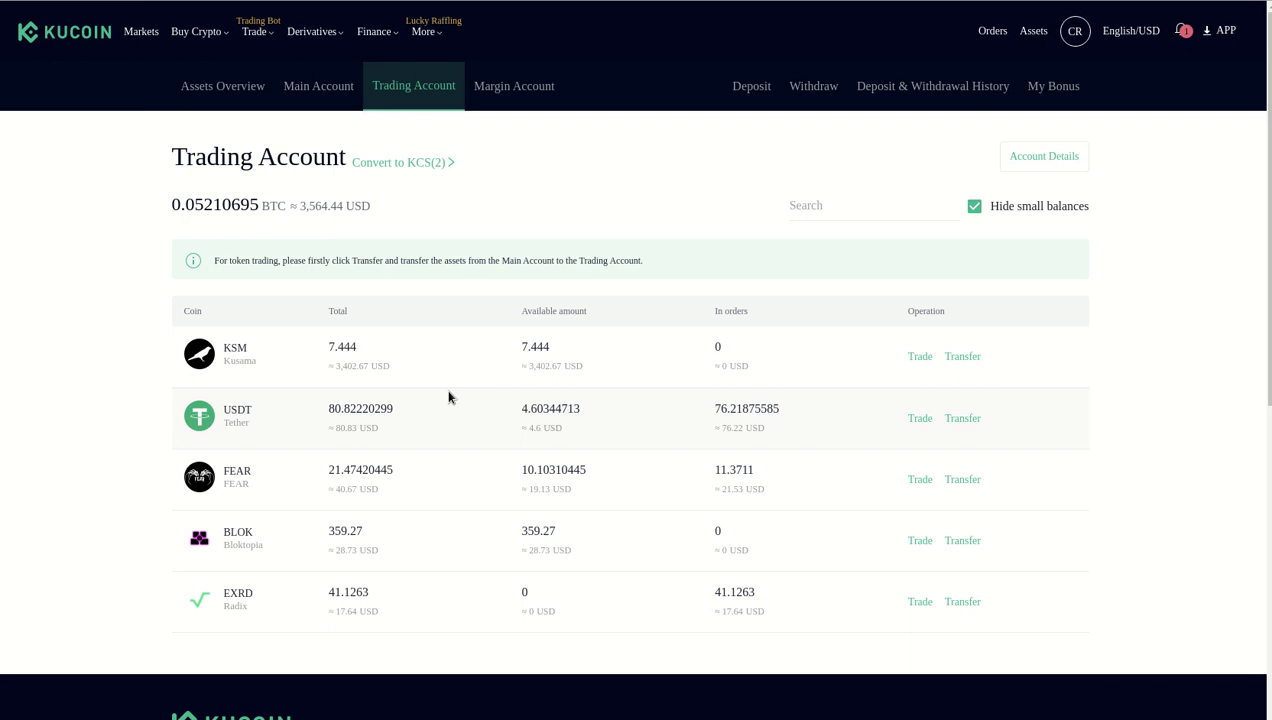
click(966, 359)
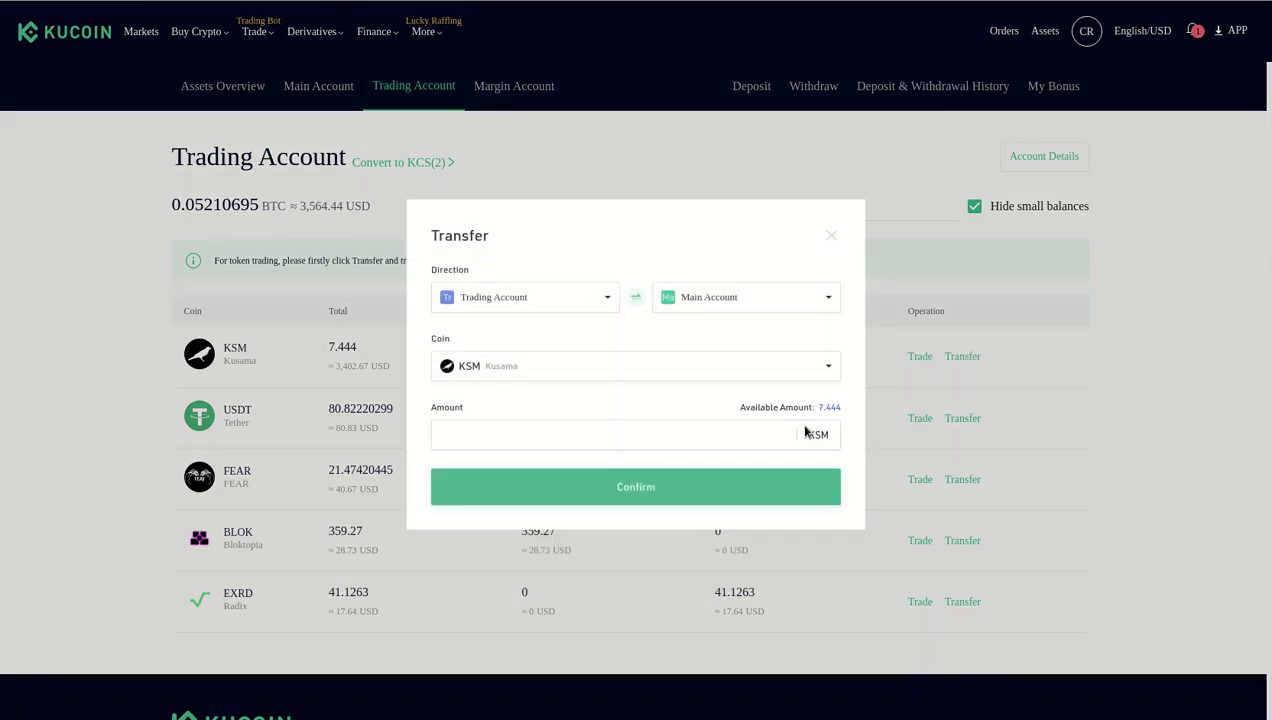
click(830, 407)
click(633, 488)
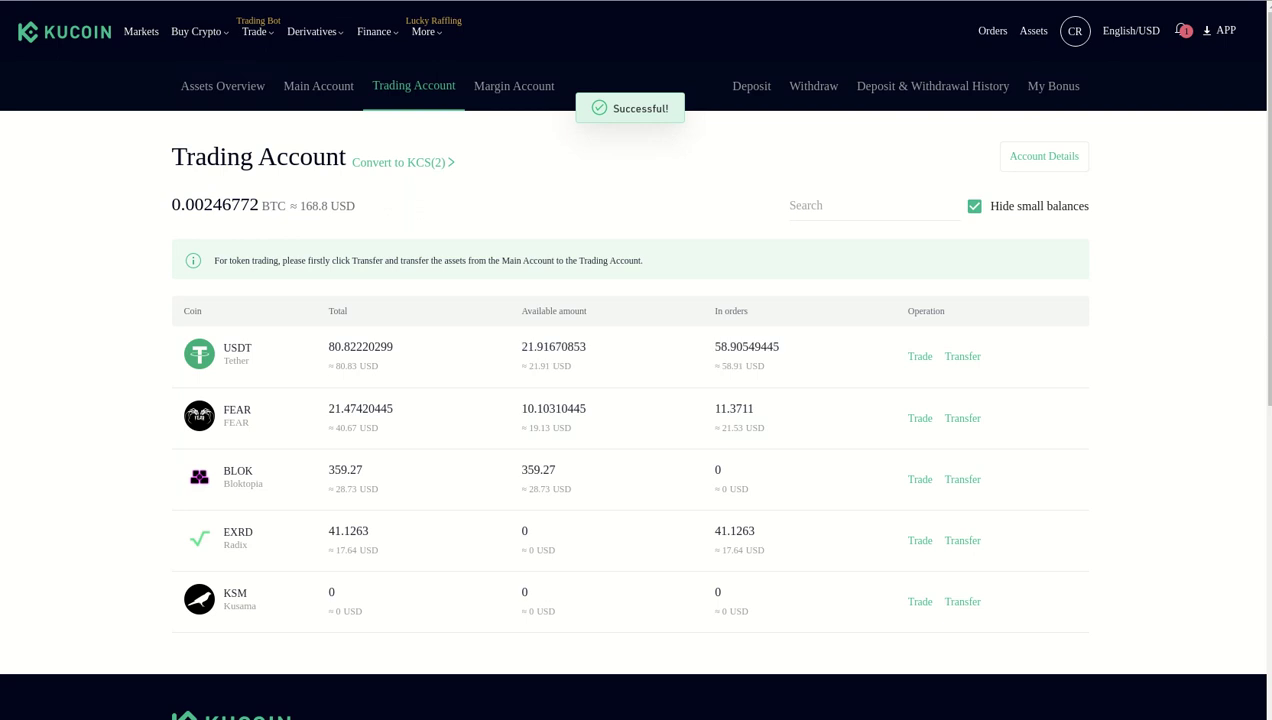
Reload the earn auction page and reopen Genshiro's bidding form from the Kusama Ongoing table
key(ctrl+l)
text(ear)
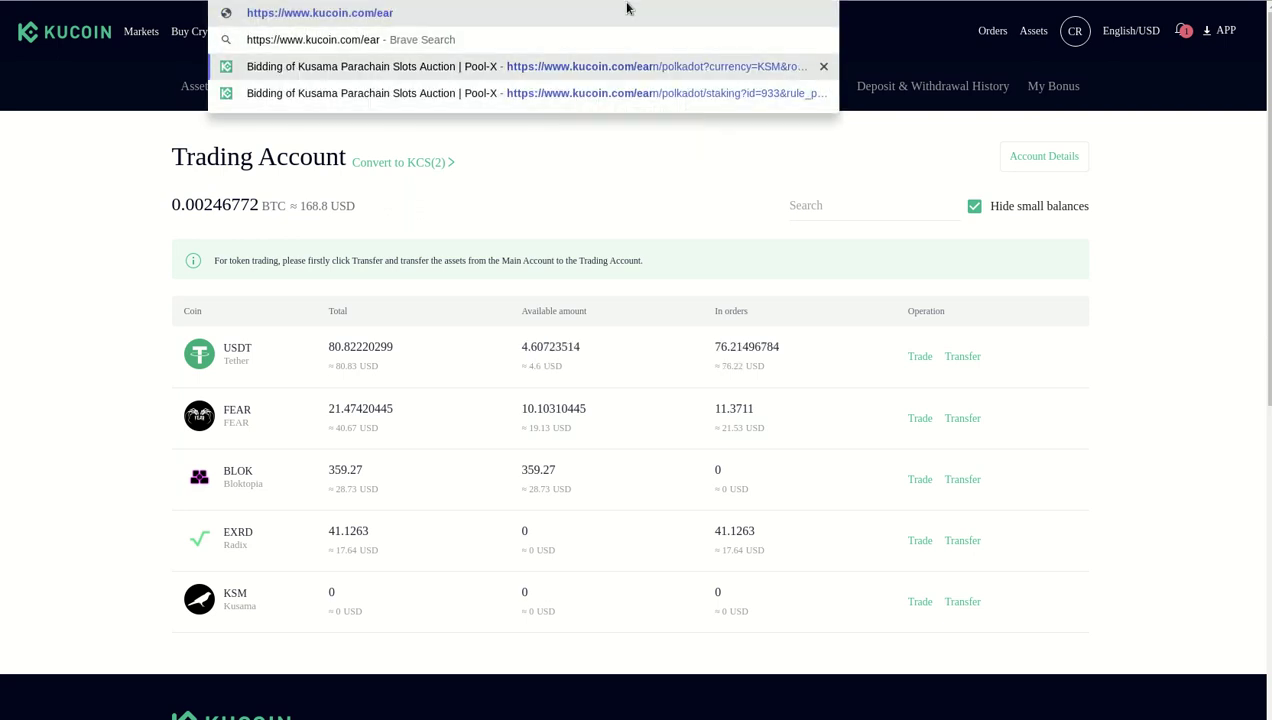
key(Return)
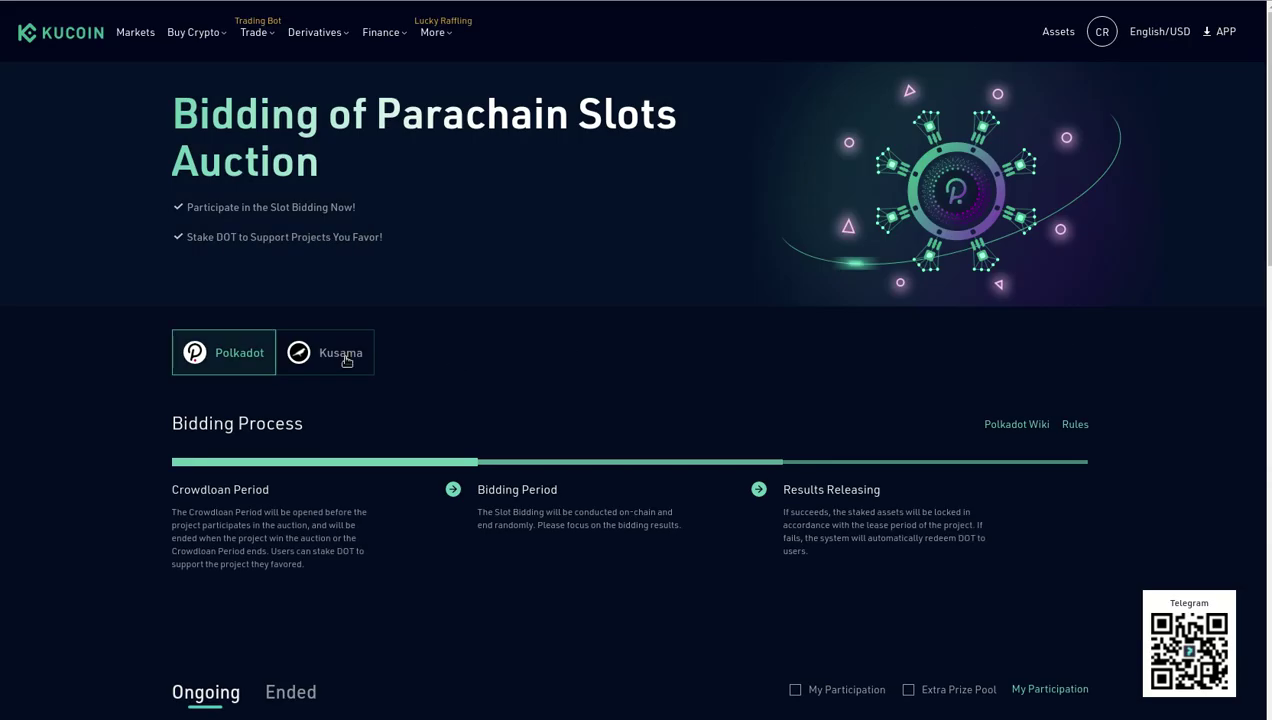
click(346, 361)
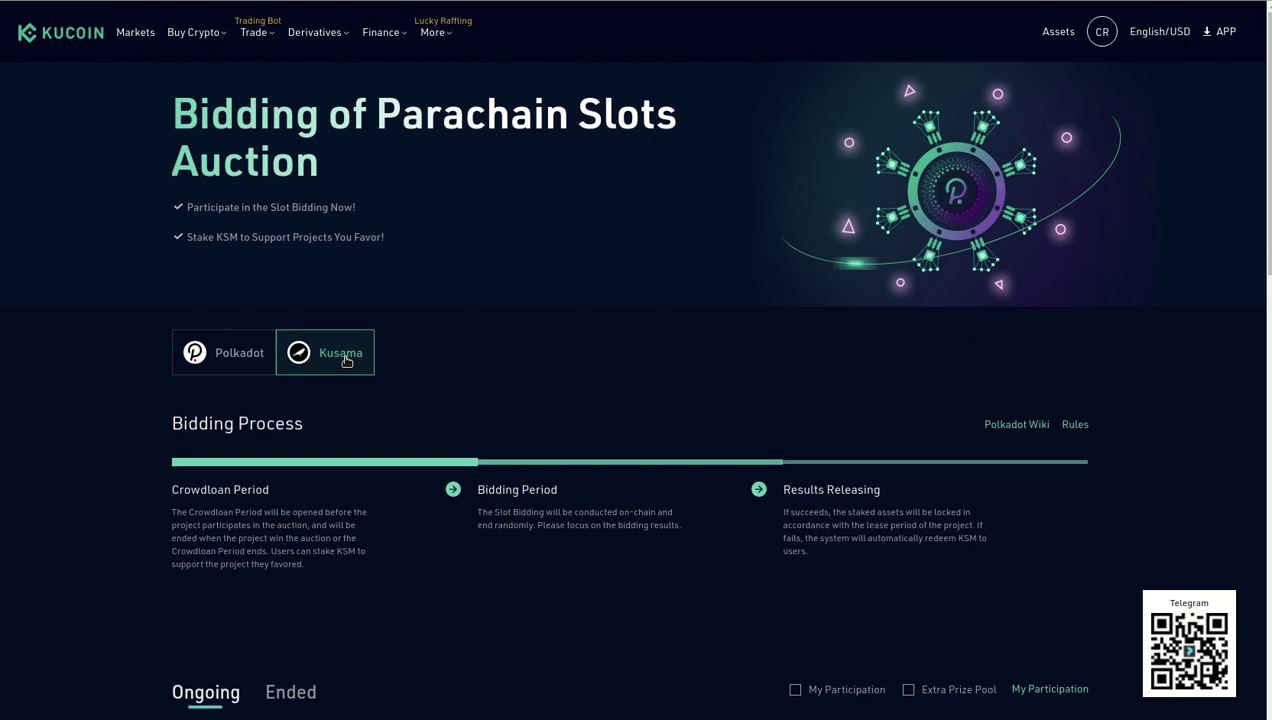
scroll(519, 343, down, 1)
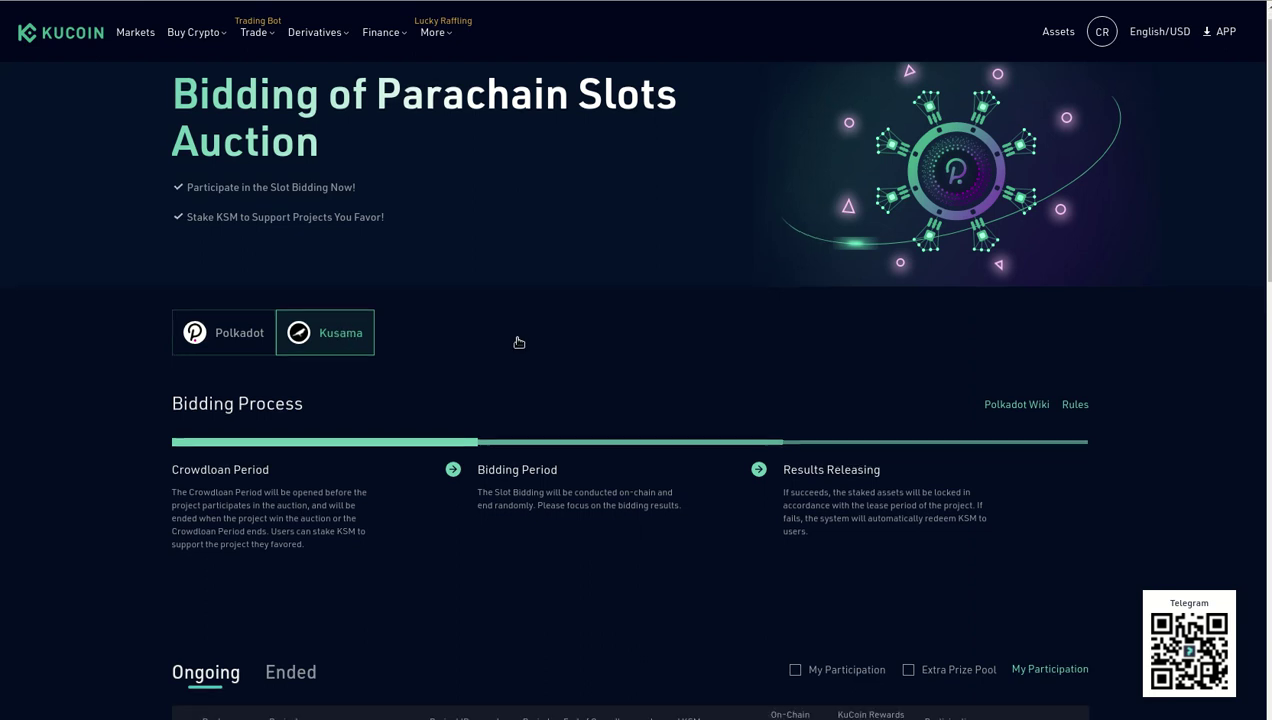
scroll(519, 343, down, 3)
click(985, 430)
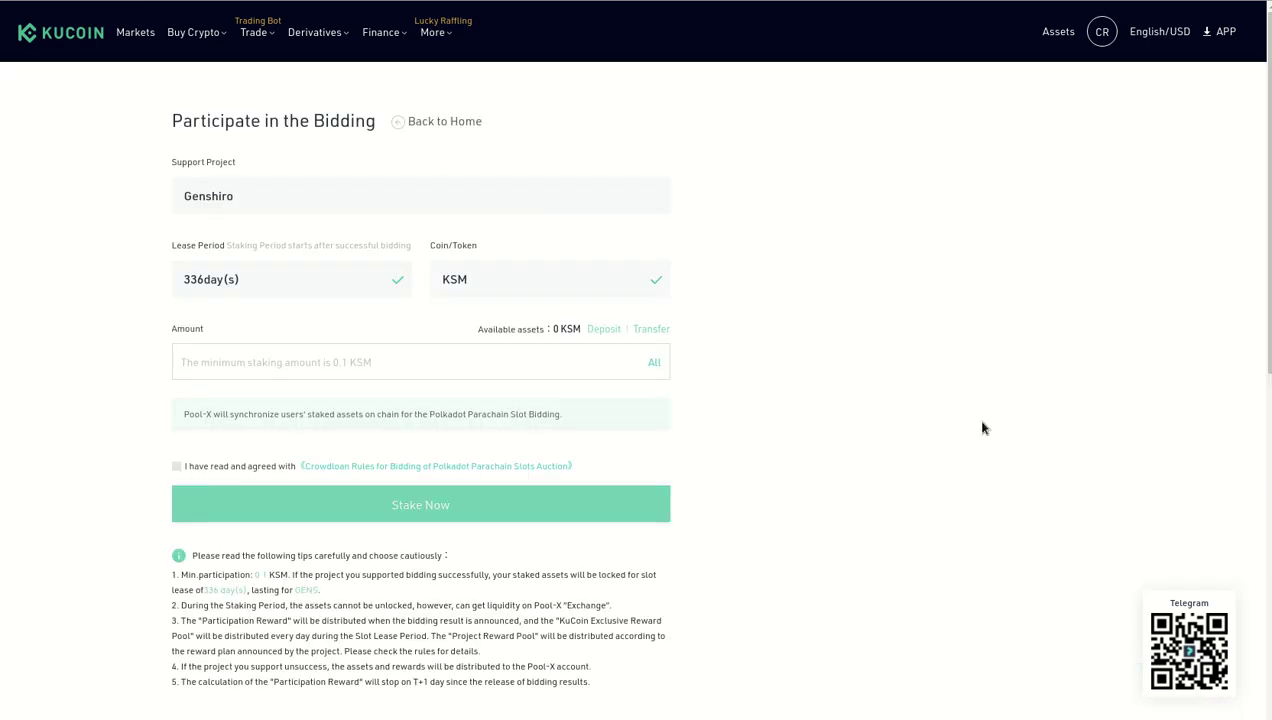
click(666, 334)
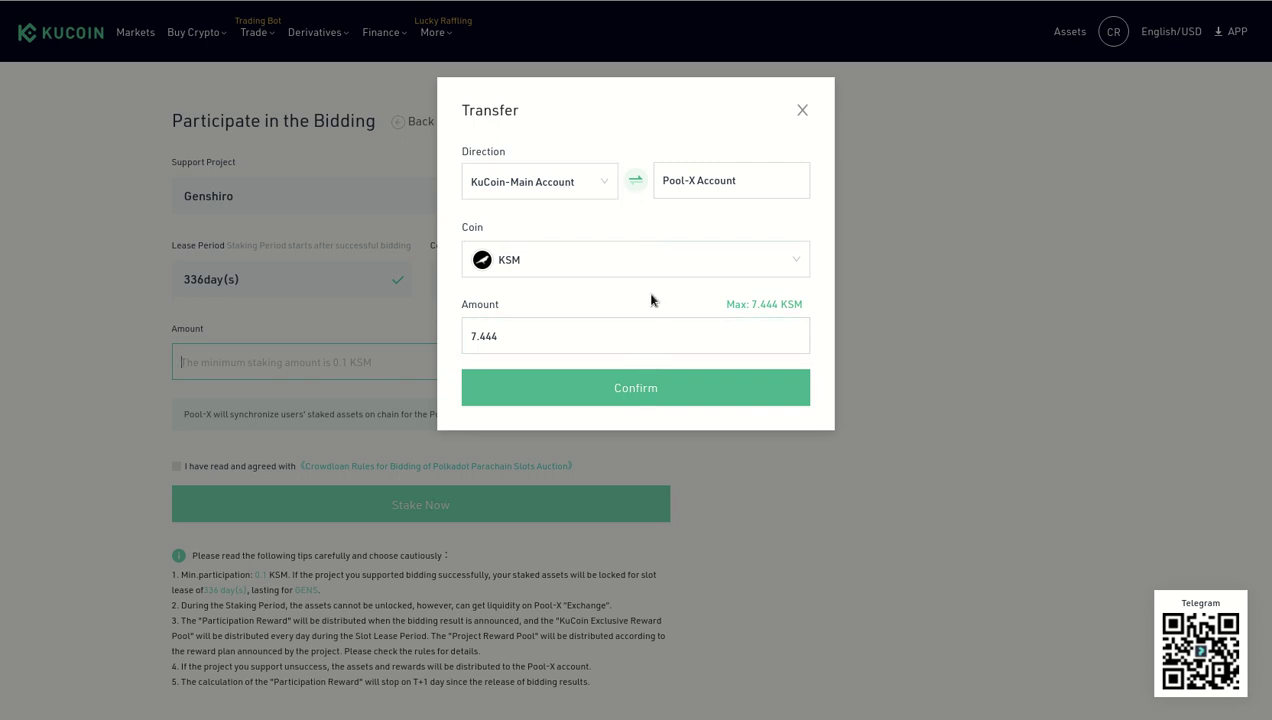
click(801, 111)
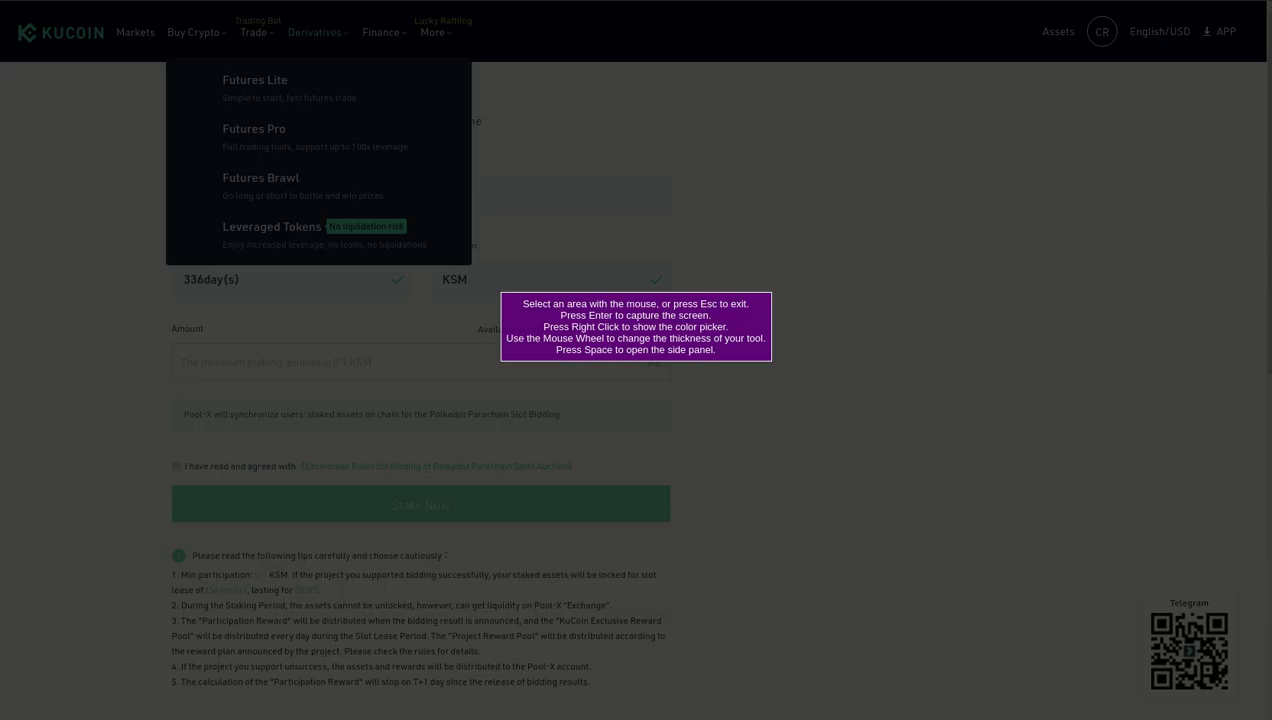
drag(6, 2, 1251, 711)
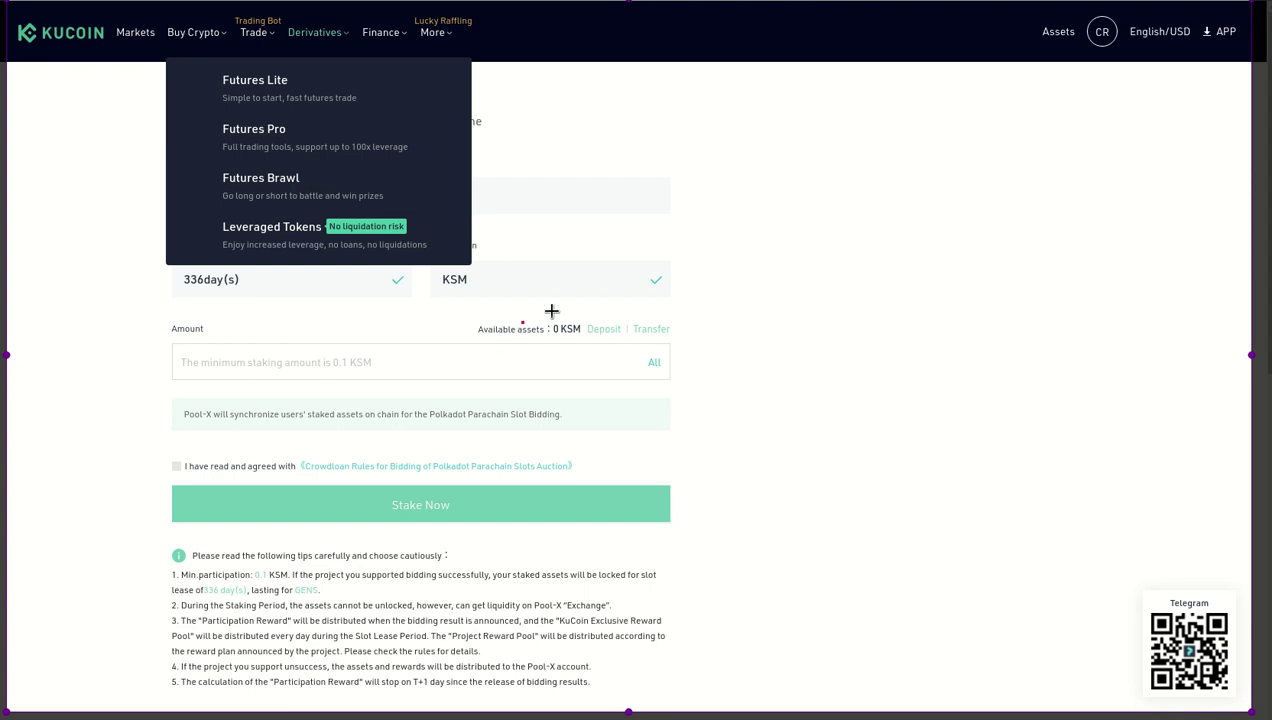
mouse_move(630, 315)
mouse_down()
mouse_move(632, 338)
mouse_move(678, 341)
mouse_up()
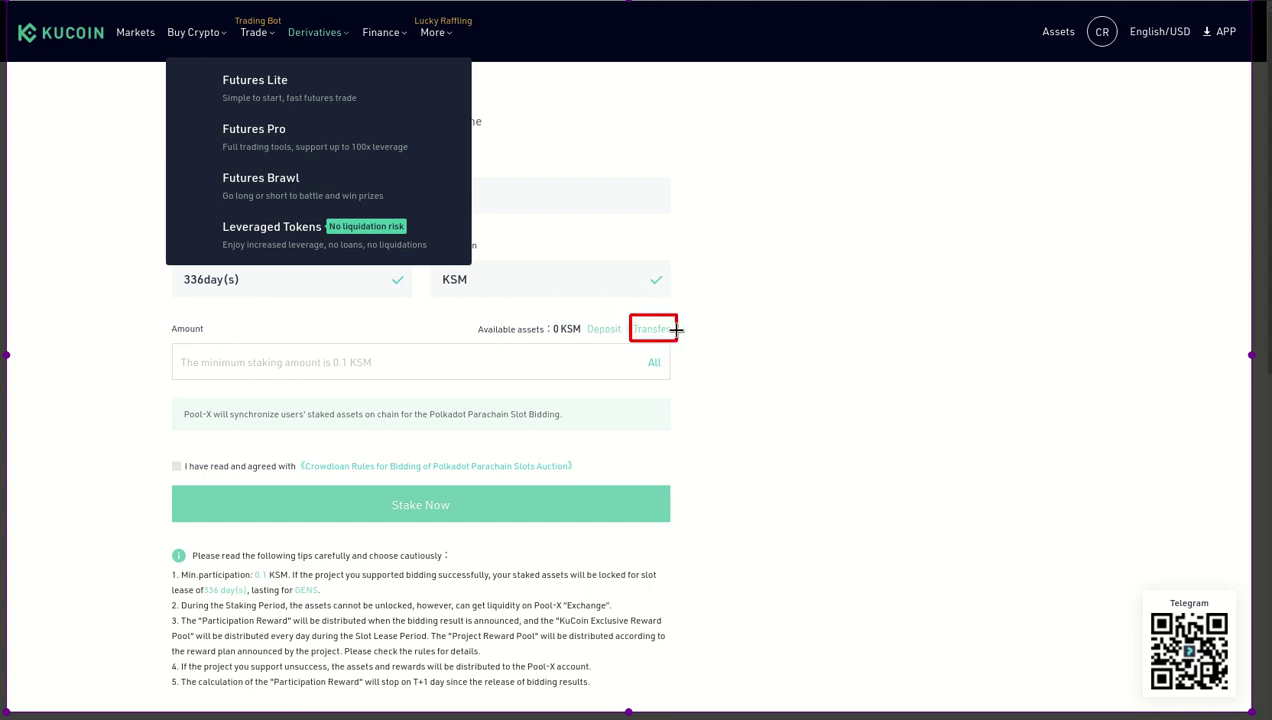
key(ctrl+c)
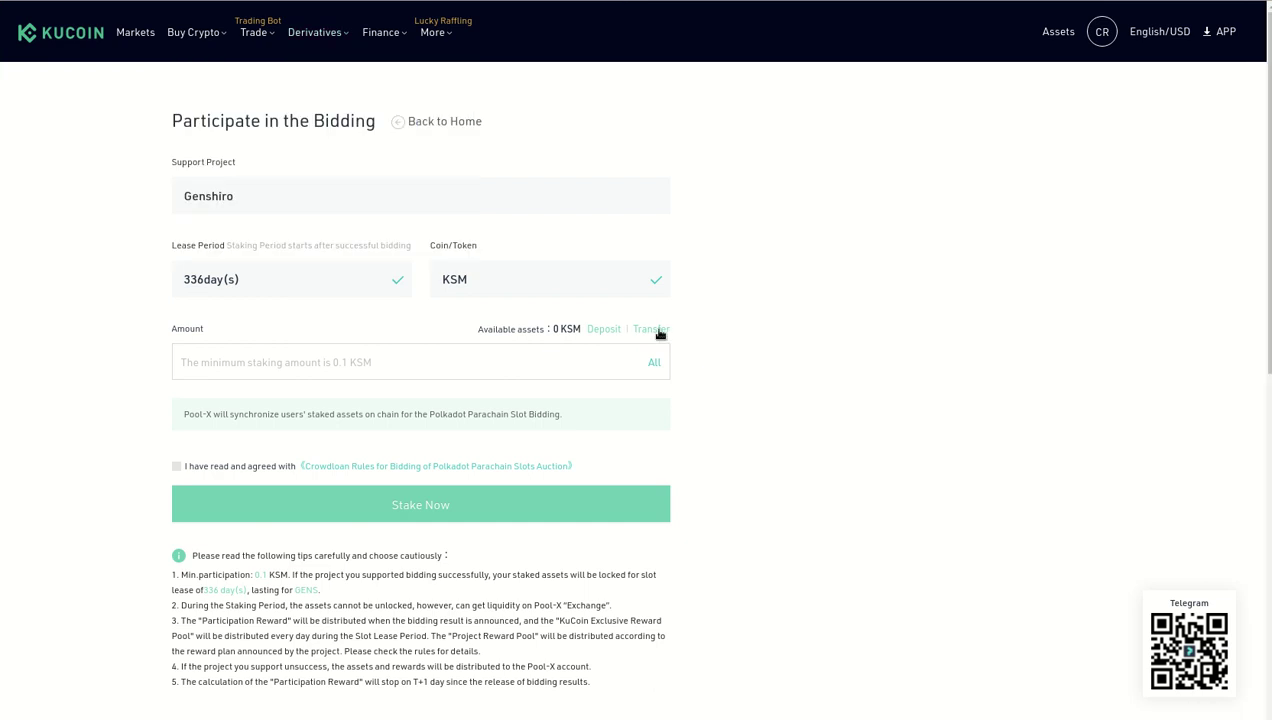
Transfer the full 7.444 KSM balance from the Main account to Pool-X
click(660, 333)
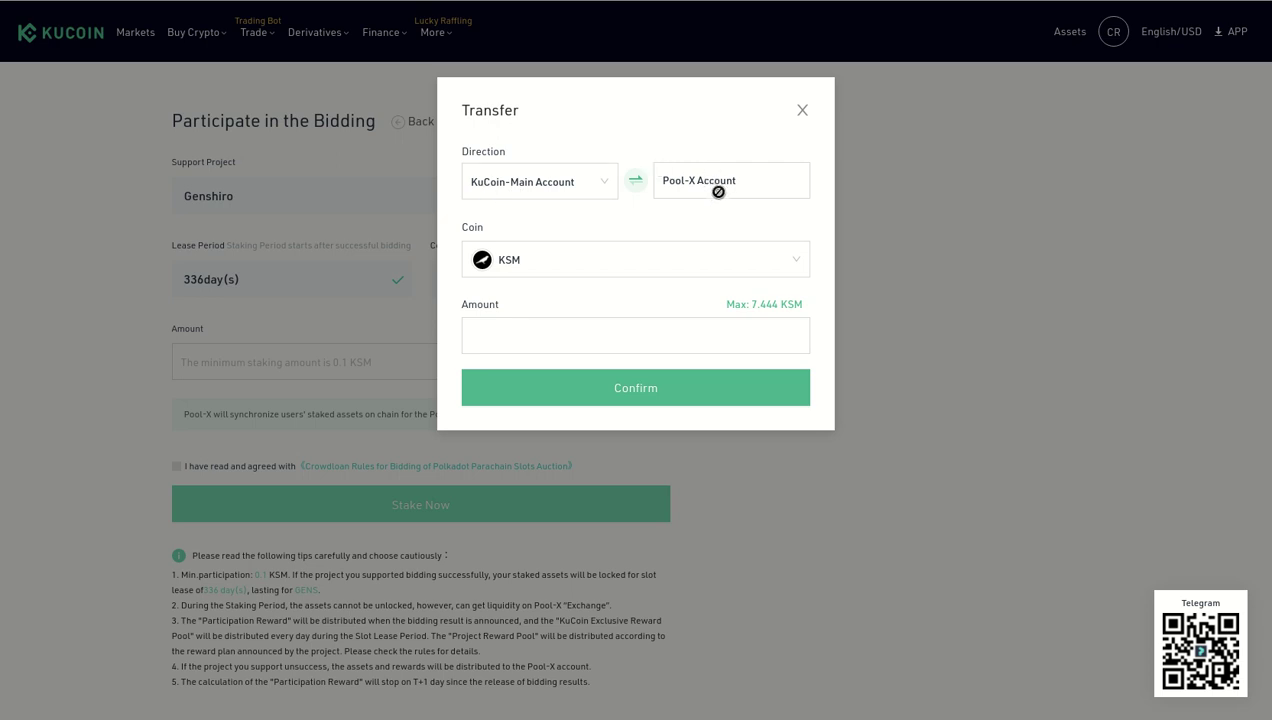
click(752, 305)
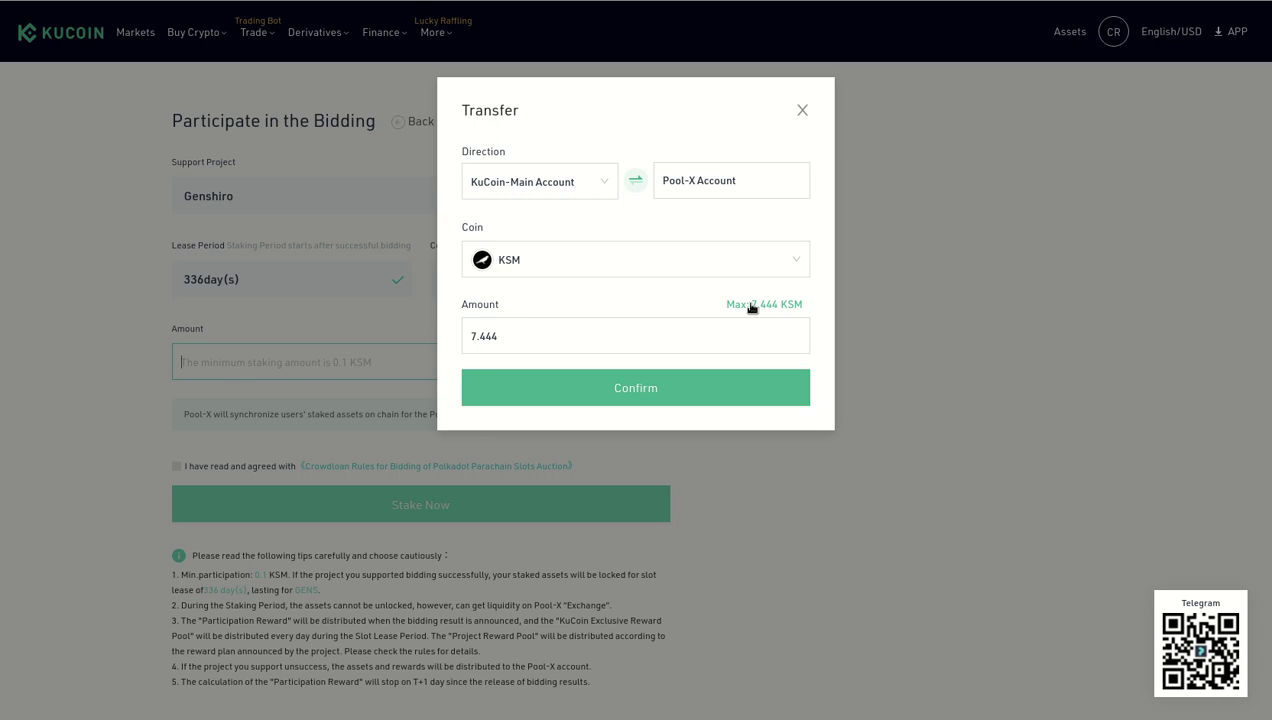
click(652, 389)
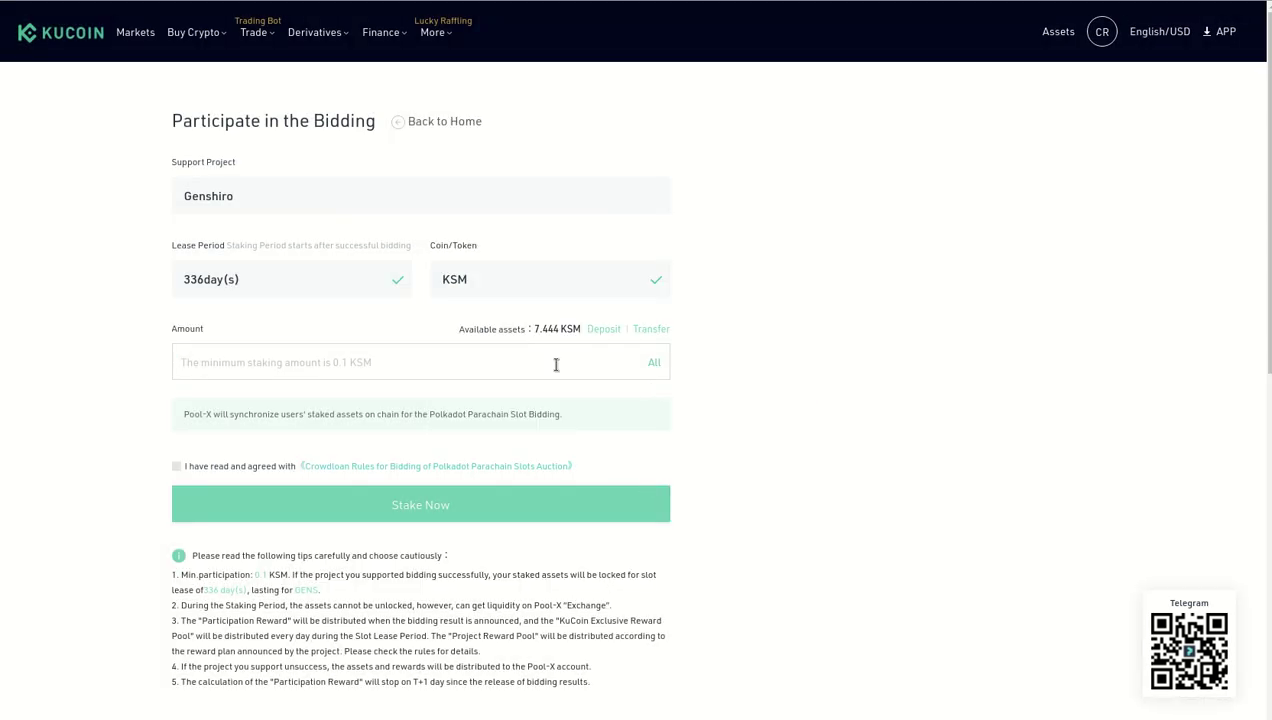
Check the 7.444 KSM available balance against a calculator, then close it
drag(525, 328, 581, 329)
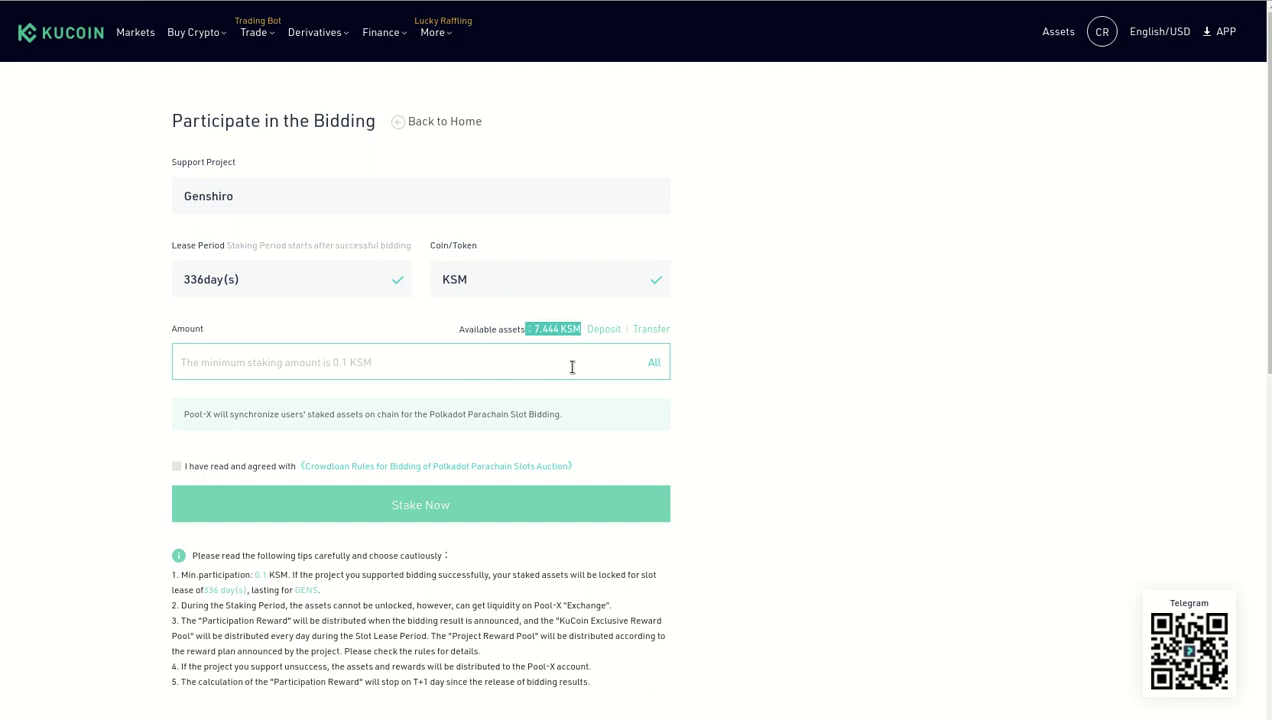
key(XF86Calculator)
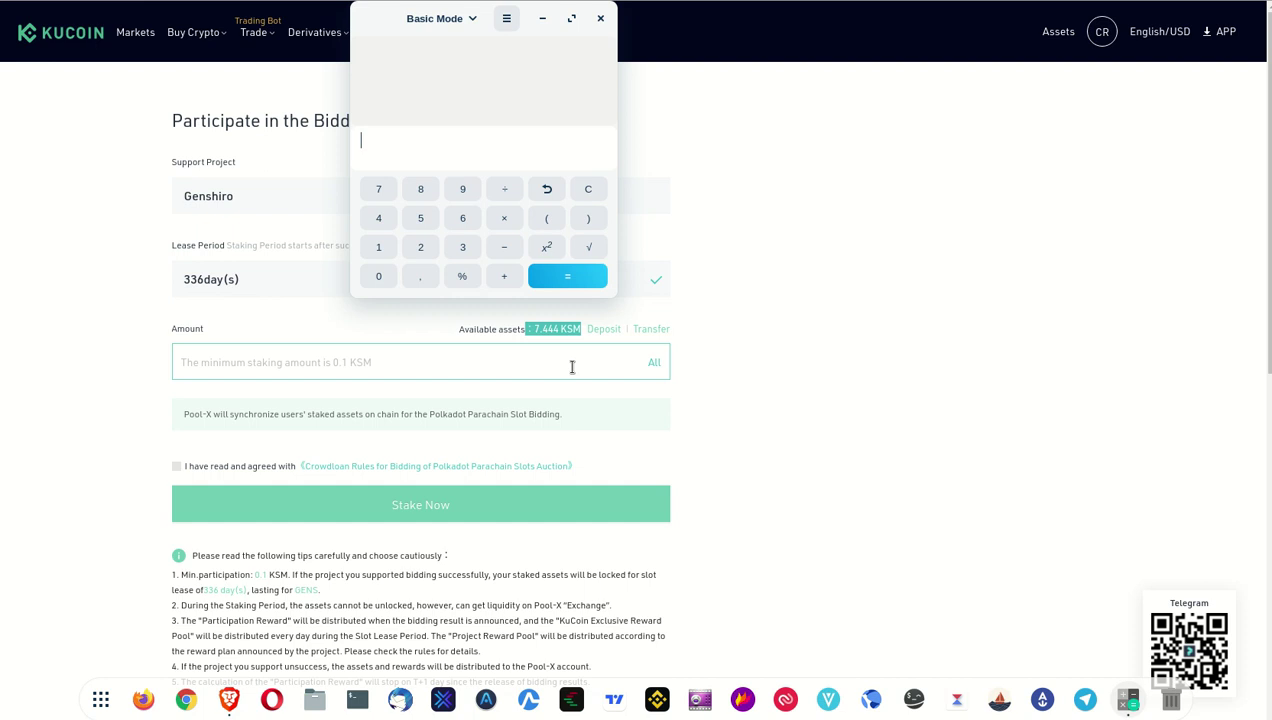
text(6)
key(BackSpace)
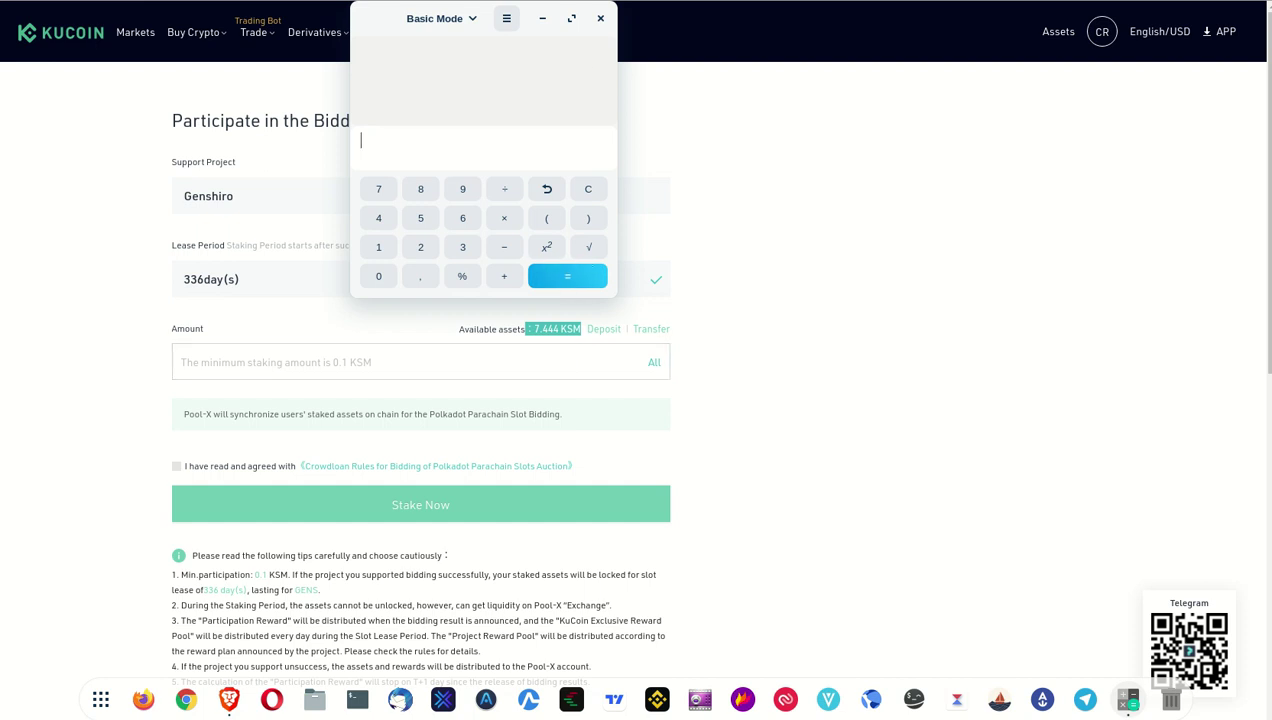
click(600, 18)
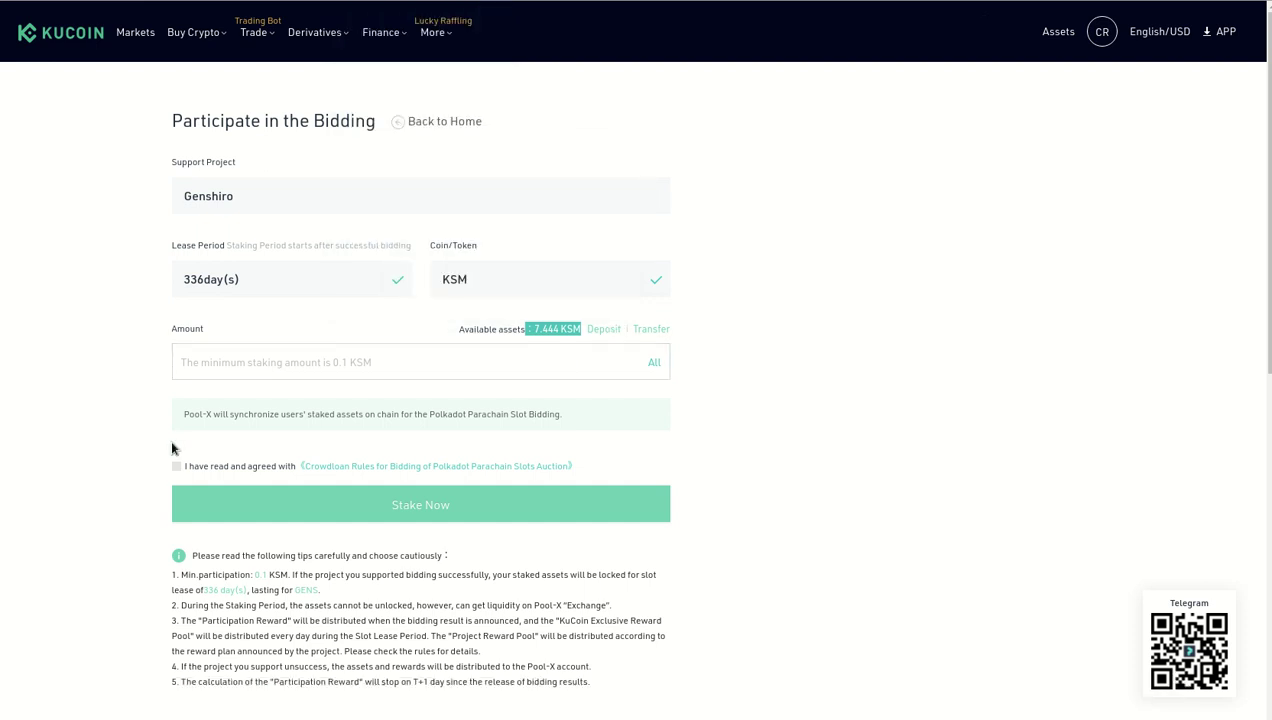
Enter 1.5 KSM as the Genshiro stake amount
click(214, 368)
click(214, 367)
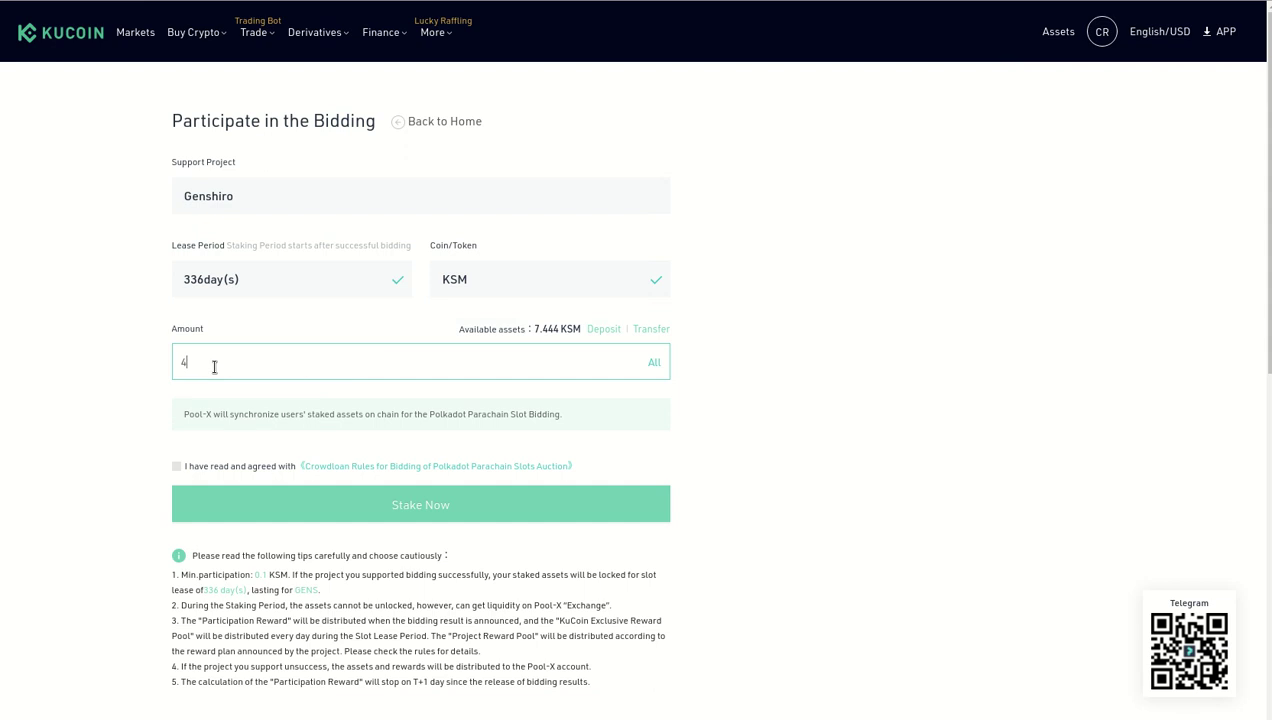
text(1.5)
Agree to the rules and submit the 1.5 KSM Genshiro stake with the trading password
click(184, 469)
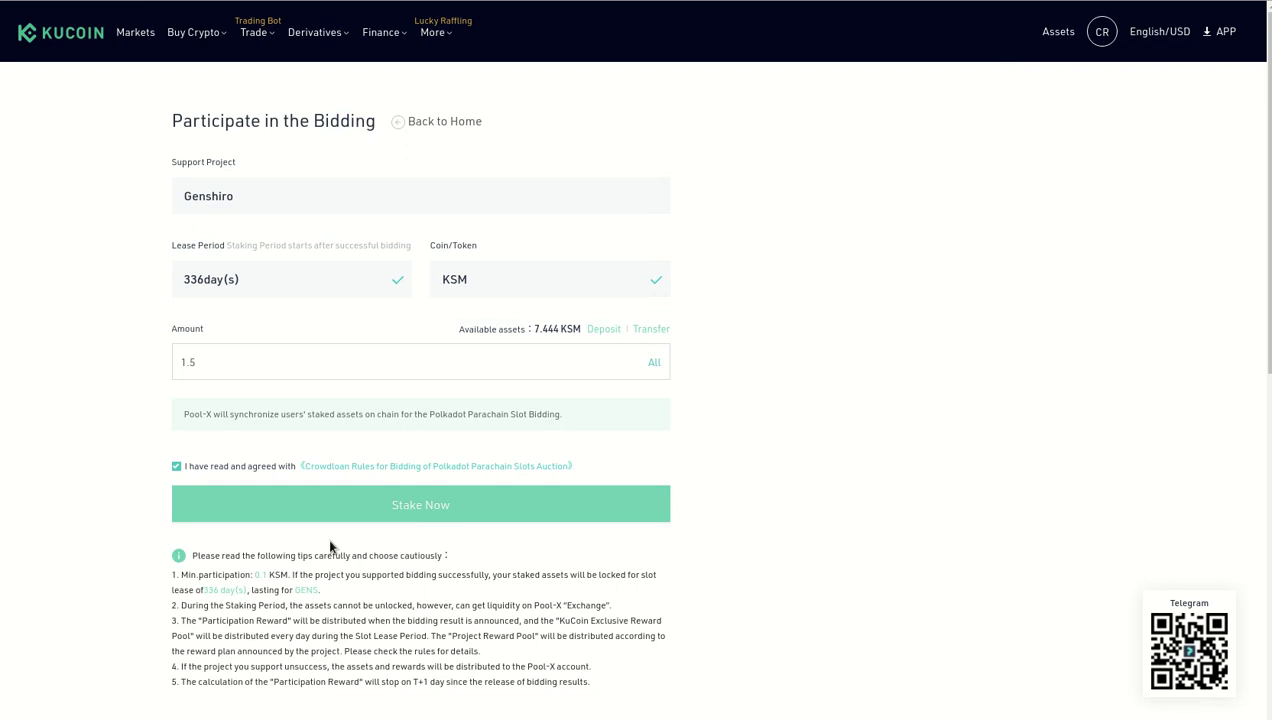
click(418, 512)
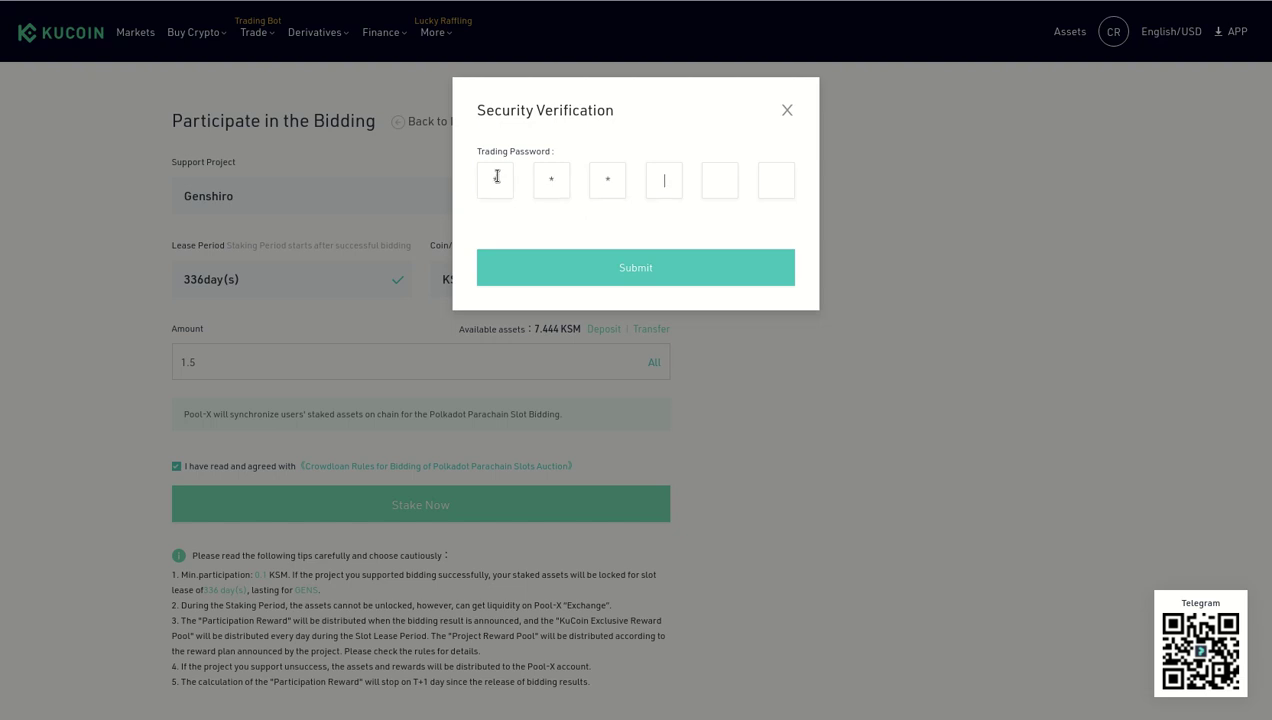
text(1)
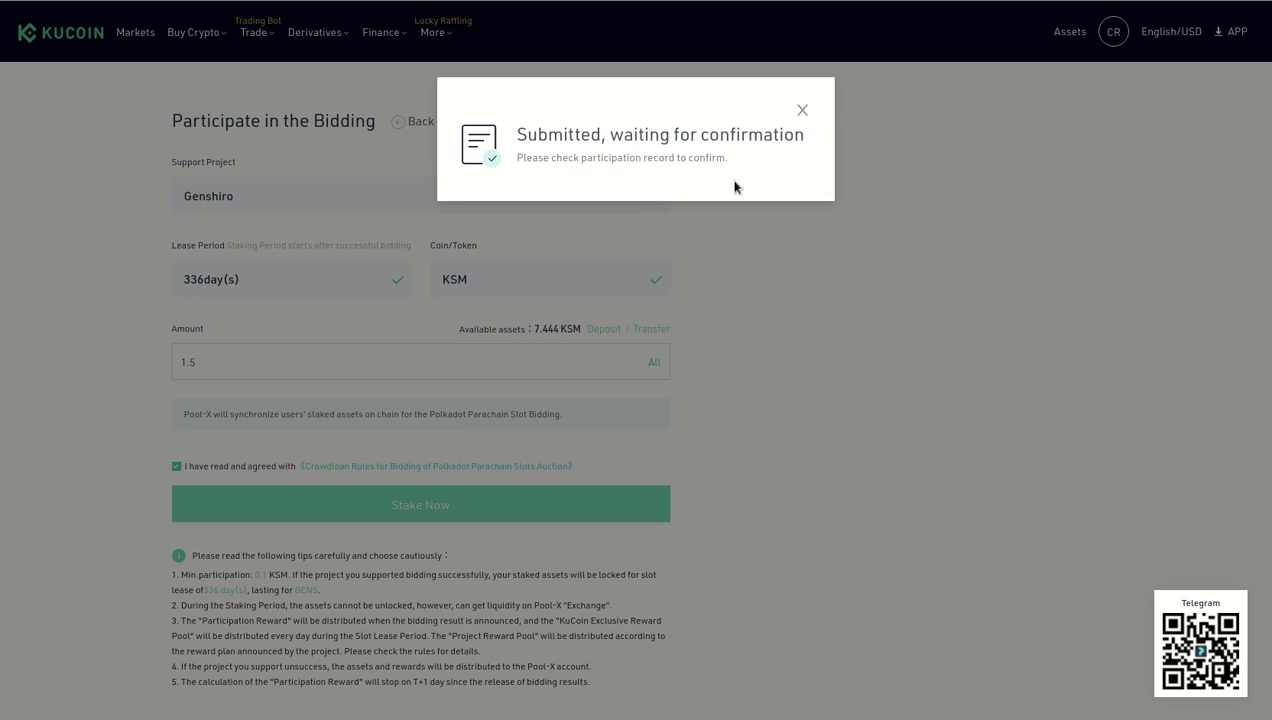
click(802, 110)
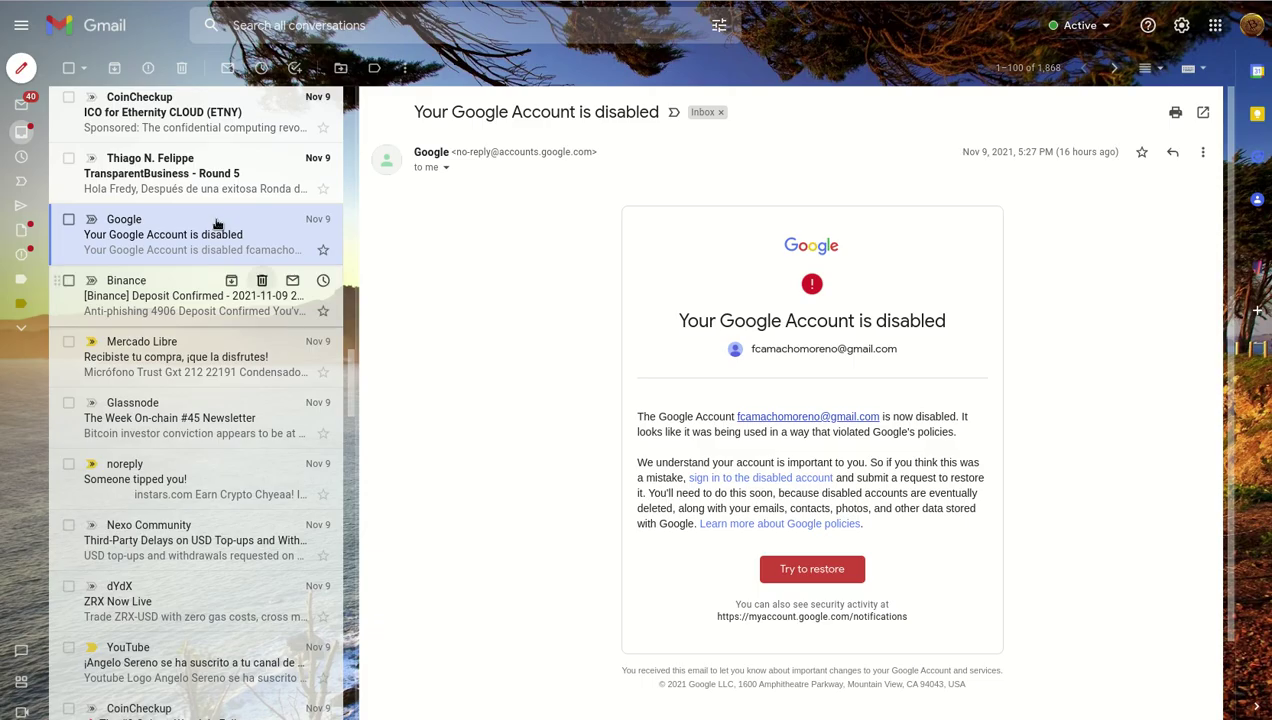
Review the KuCoin Deposit Notification and OKEx Withdrawal approved emails for the 7.444 KSM
scroll(181, 176, up, 2)
scroll(181, 176, up, 10)
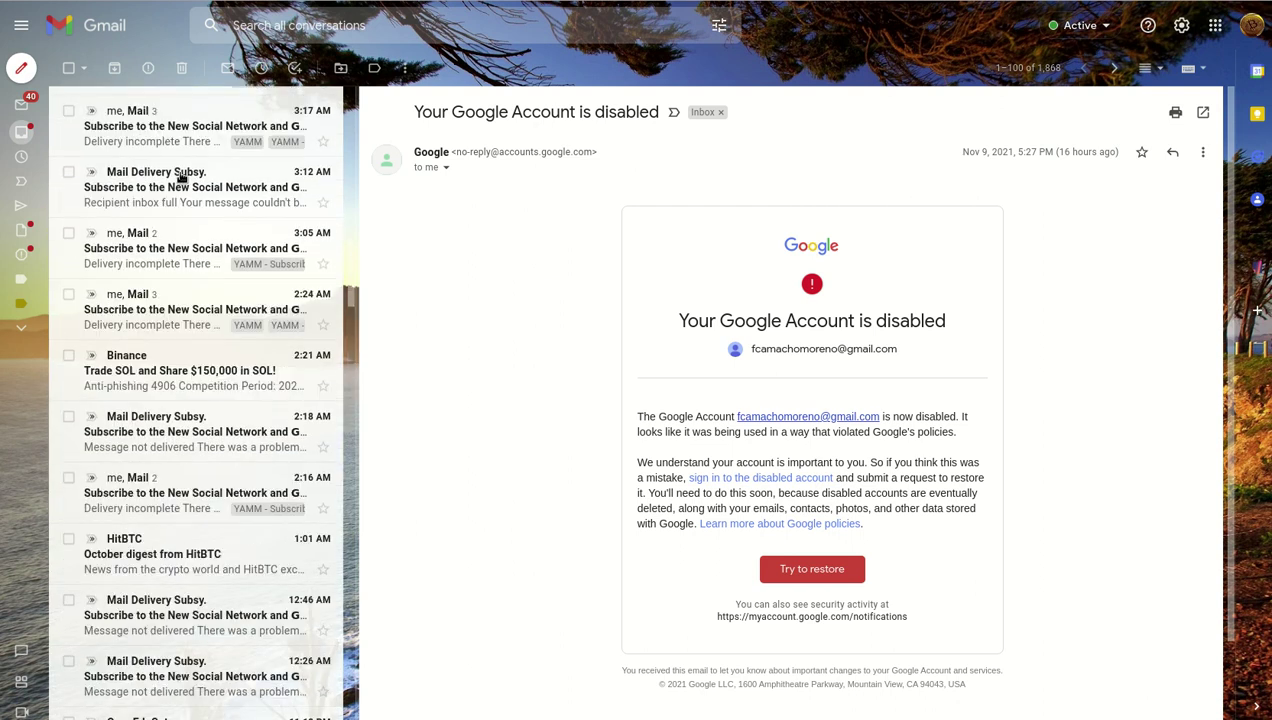
scroll(348, 283, up, 10)
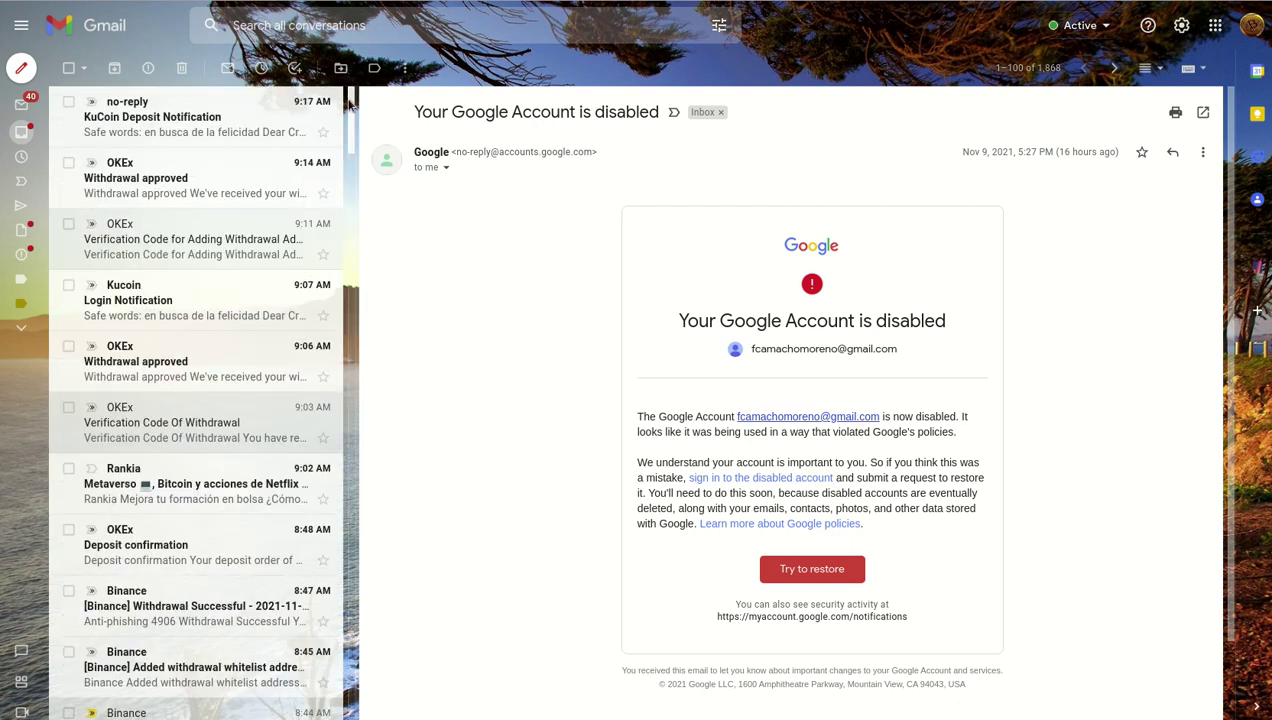
click(205, 118)
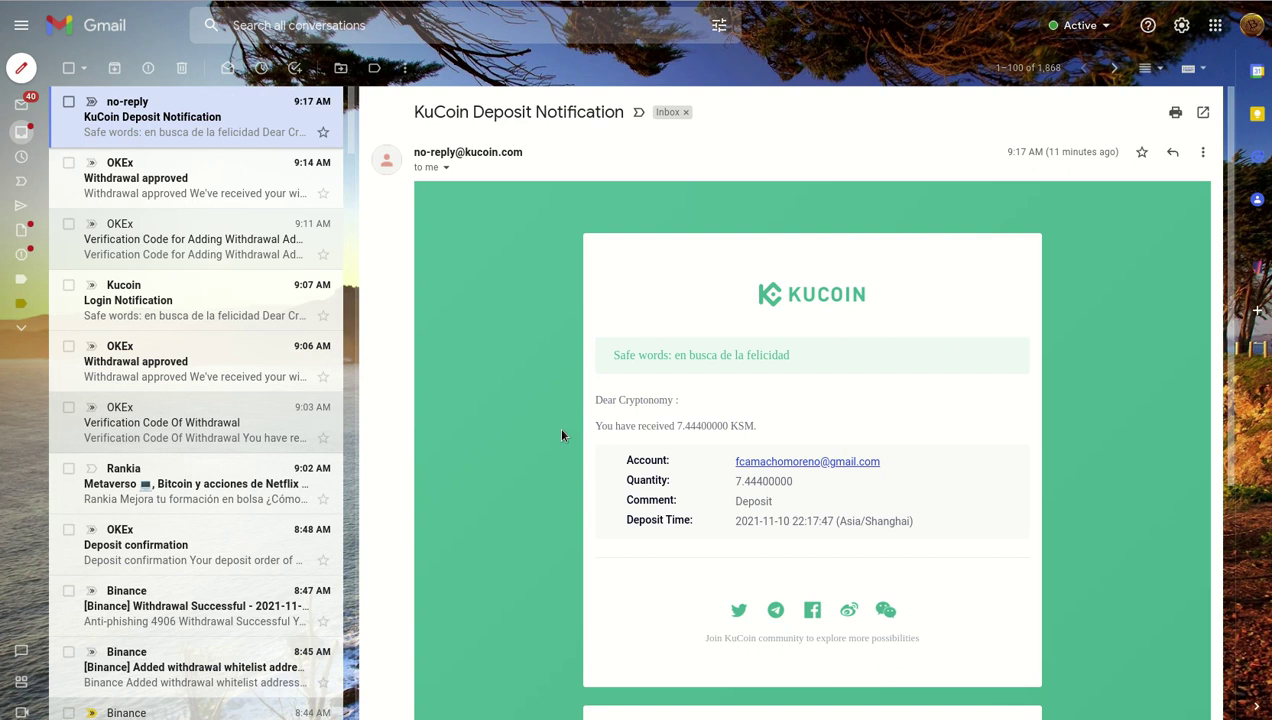
click(142, 190)
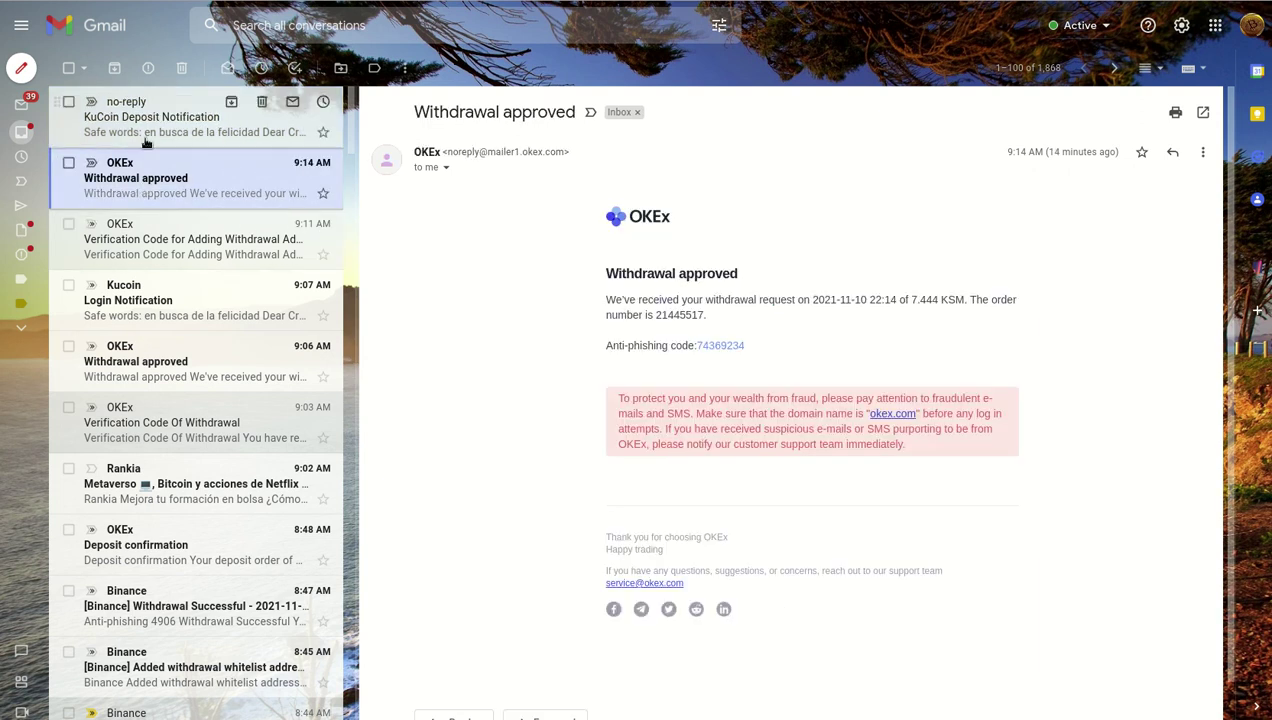
click(145, 135)
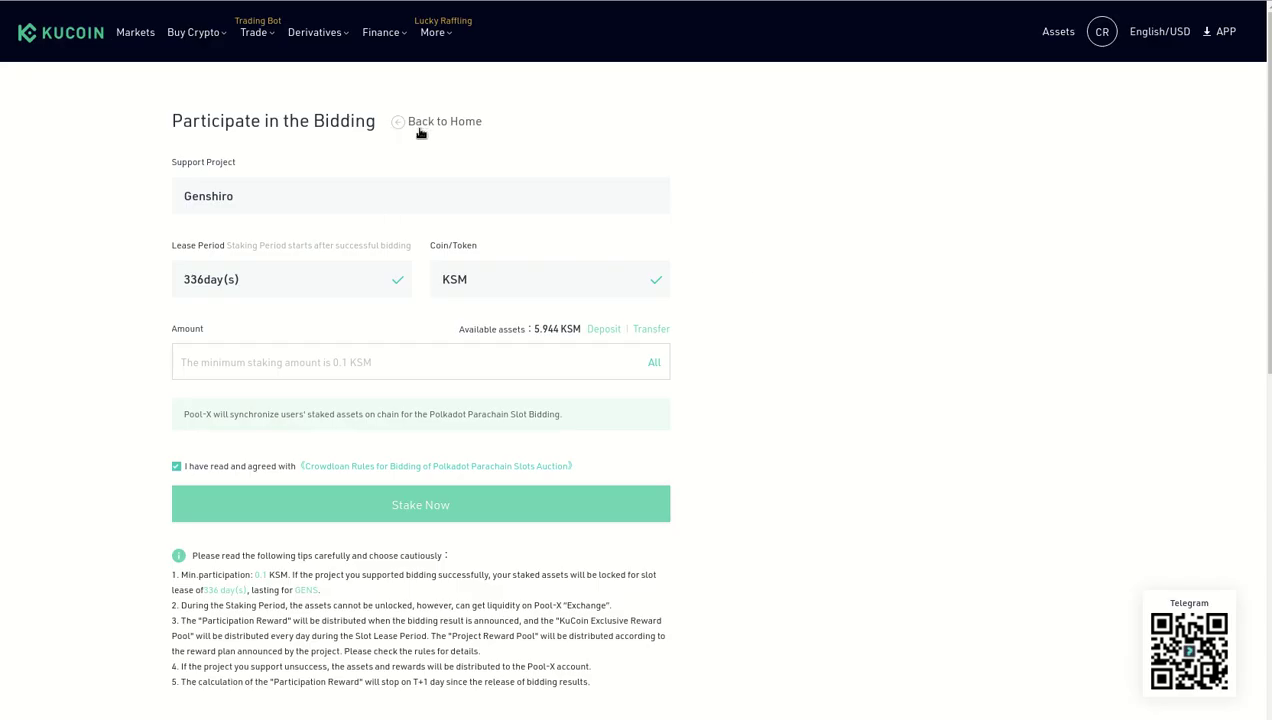
Back on the auction overview, check joined projects, then open Sakura Finance's bidding form
click(450, 122)
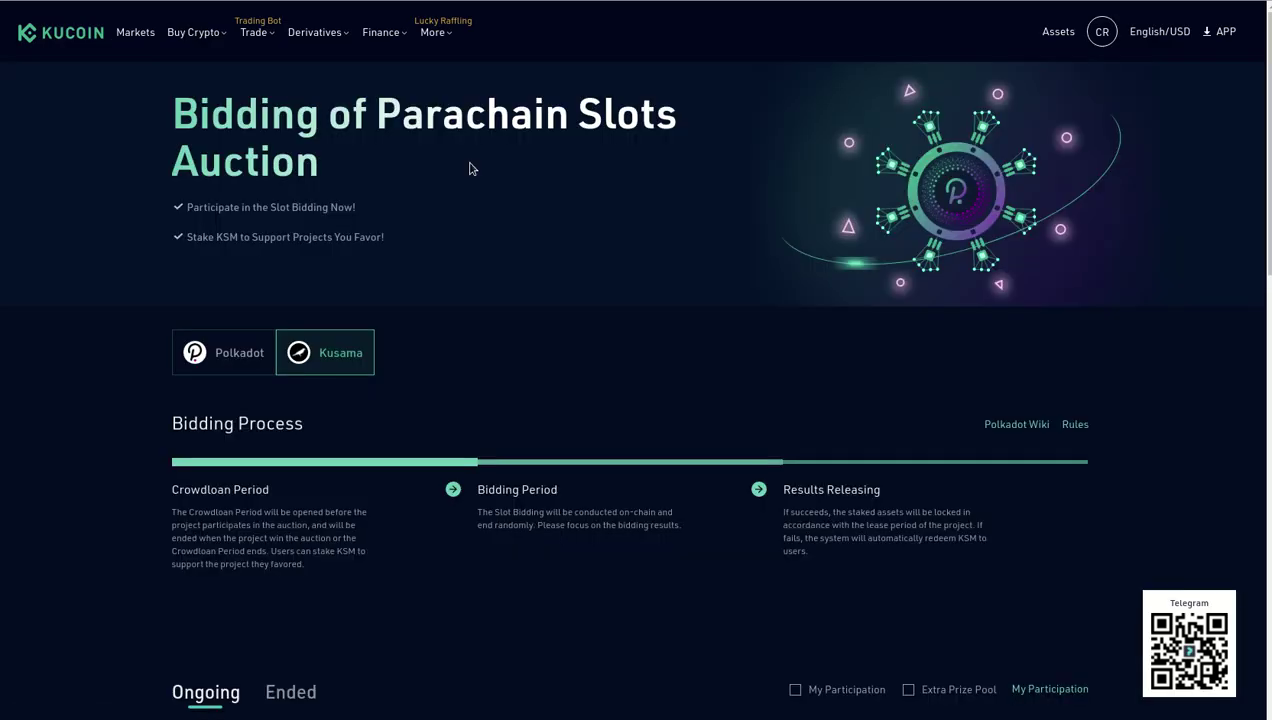
scroll(550, 425, down, 2)
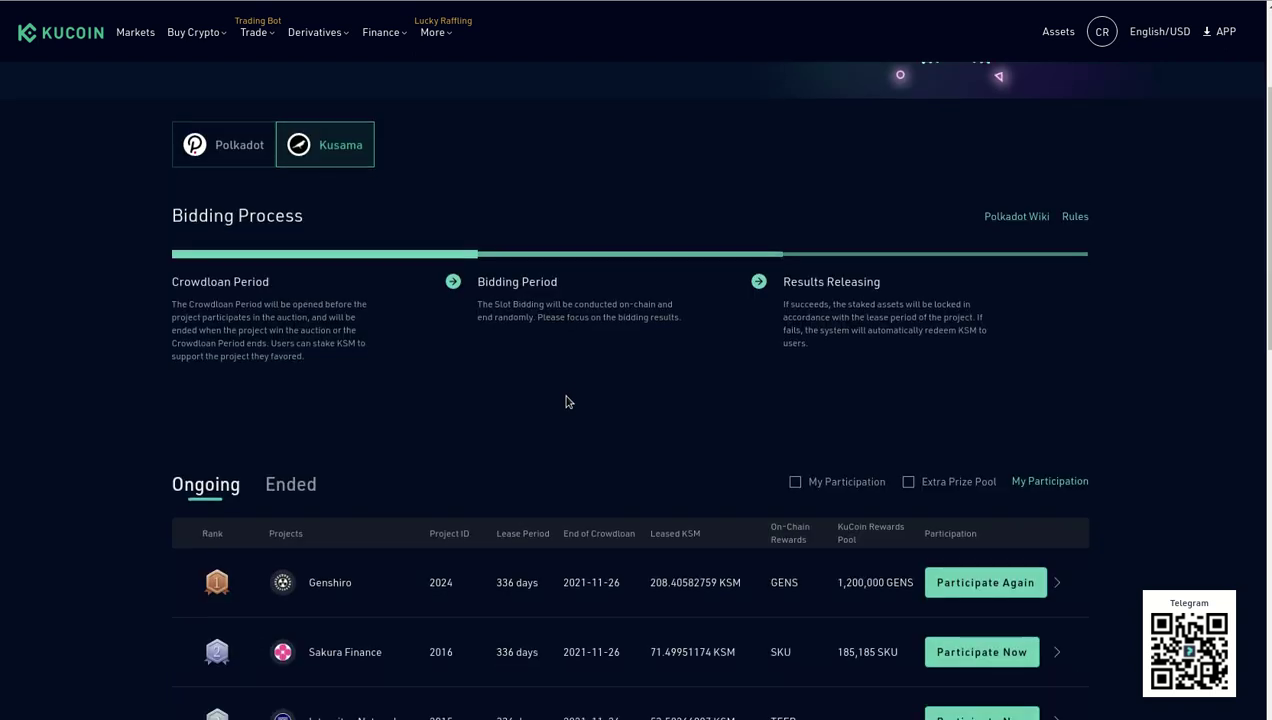
scroll(566, 401, down, 1)
click(801, 407)
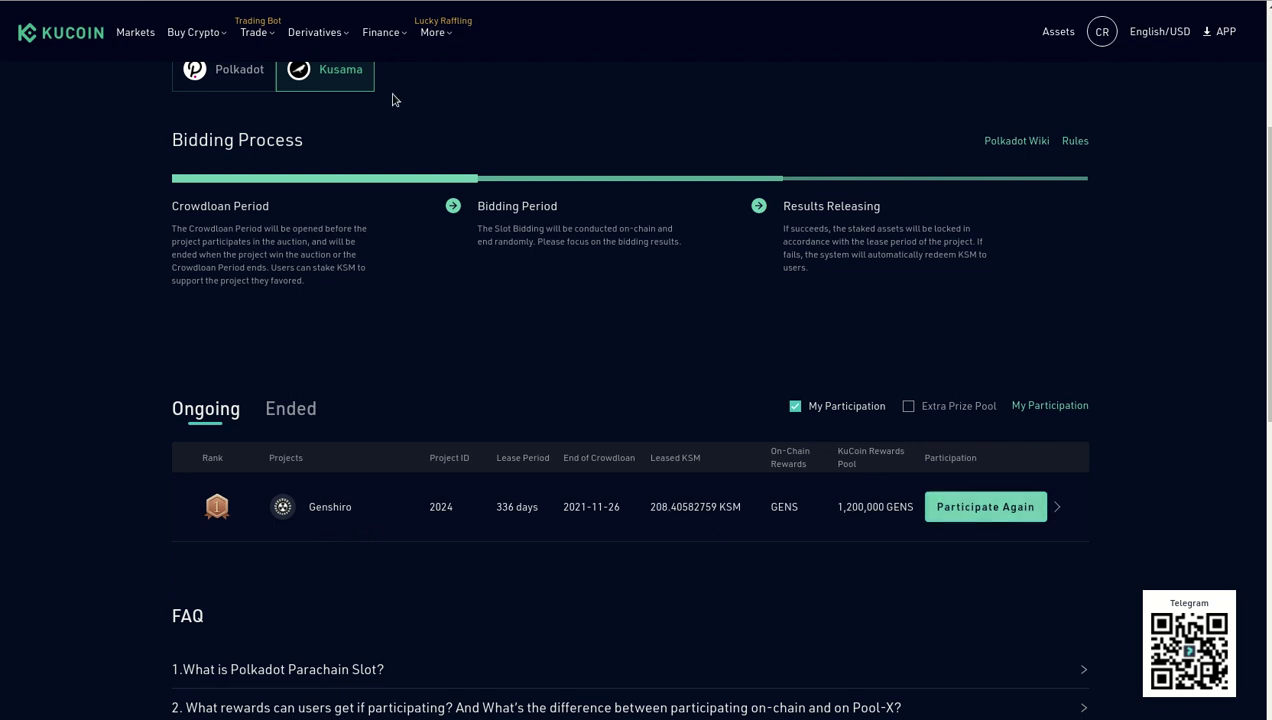
scroll(474, 264, up, 3)
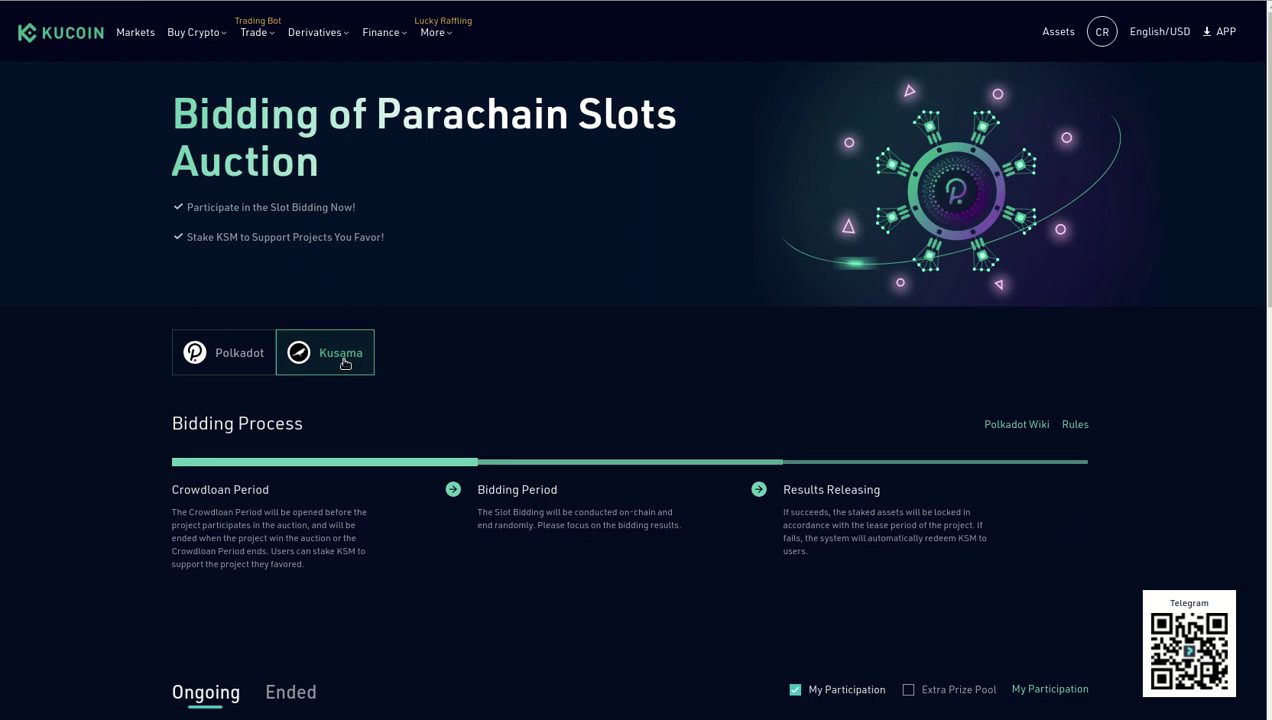
scroll(548, 510, down, 3)
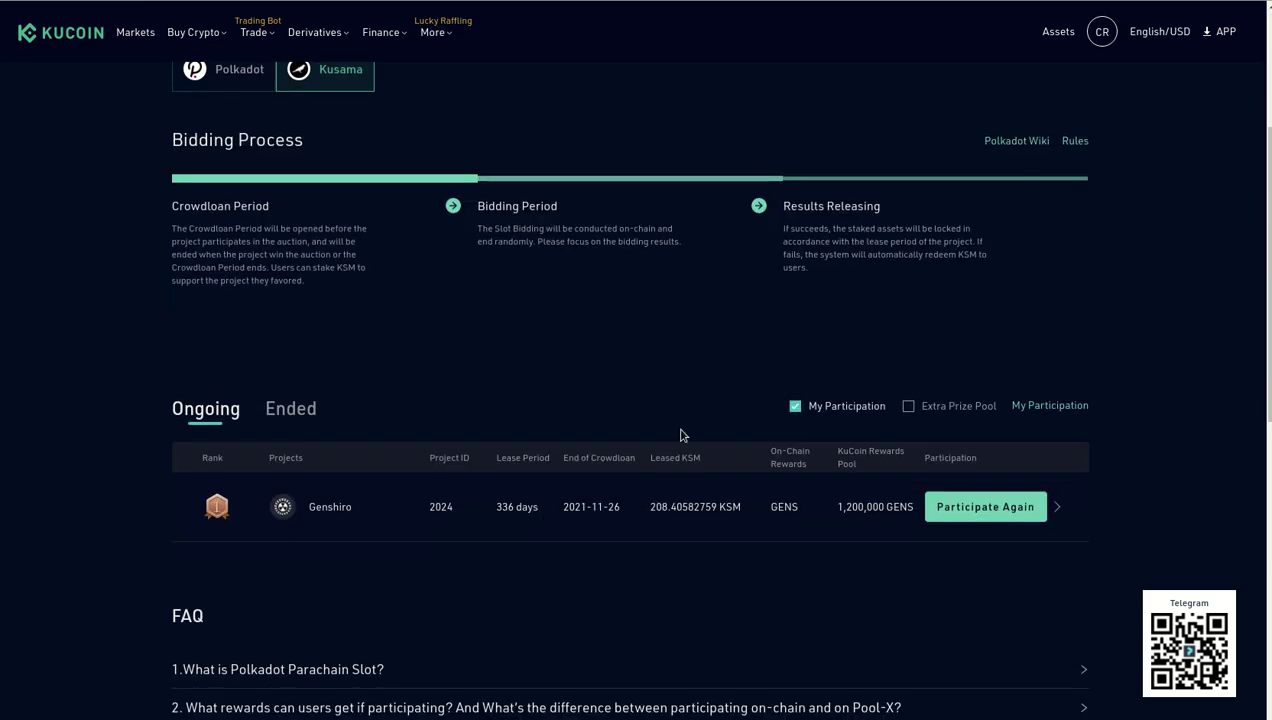
click(795, 406)
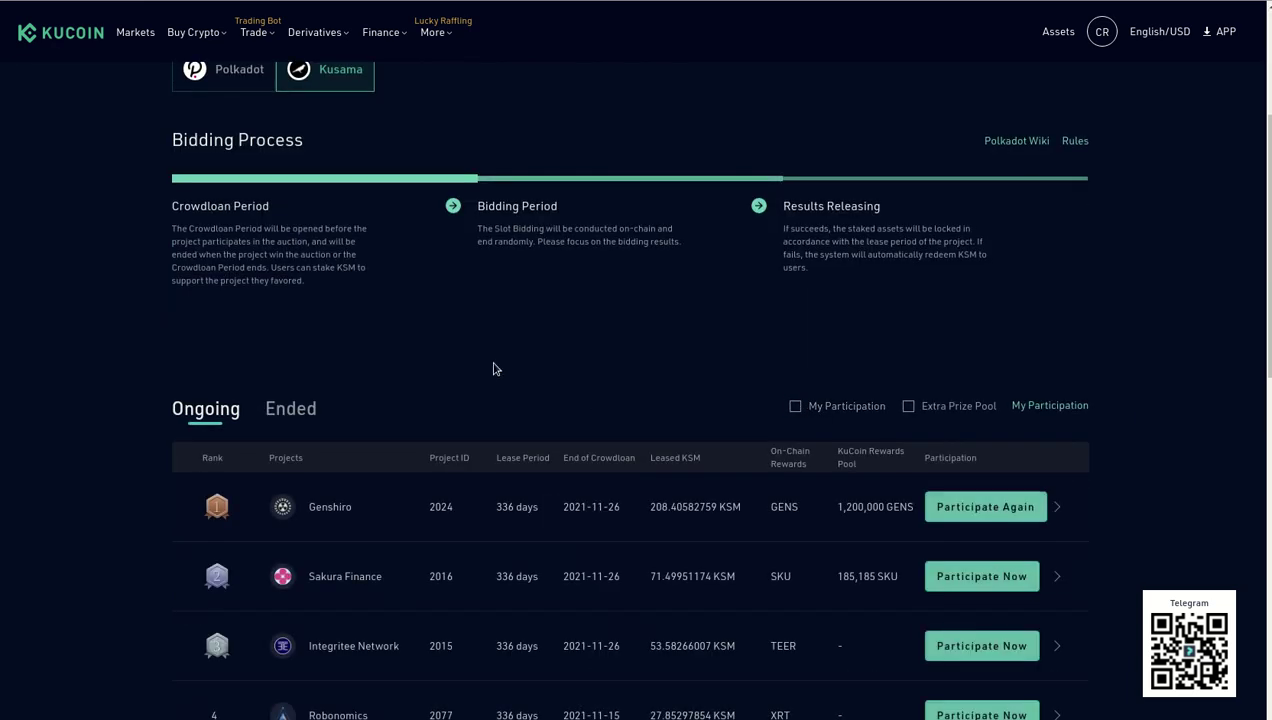
scroll(493, 369, down, 3)
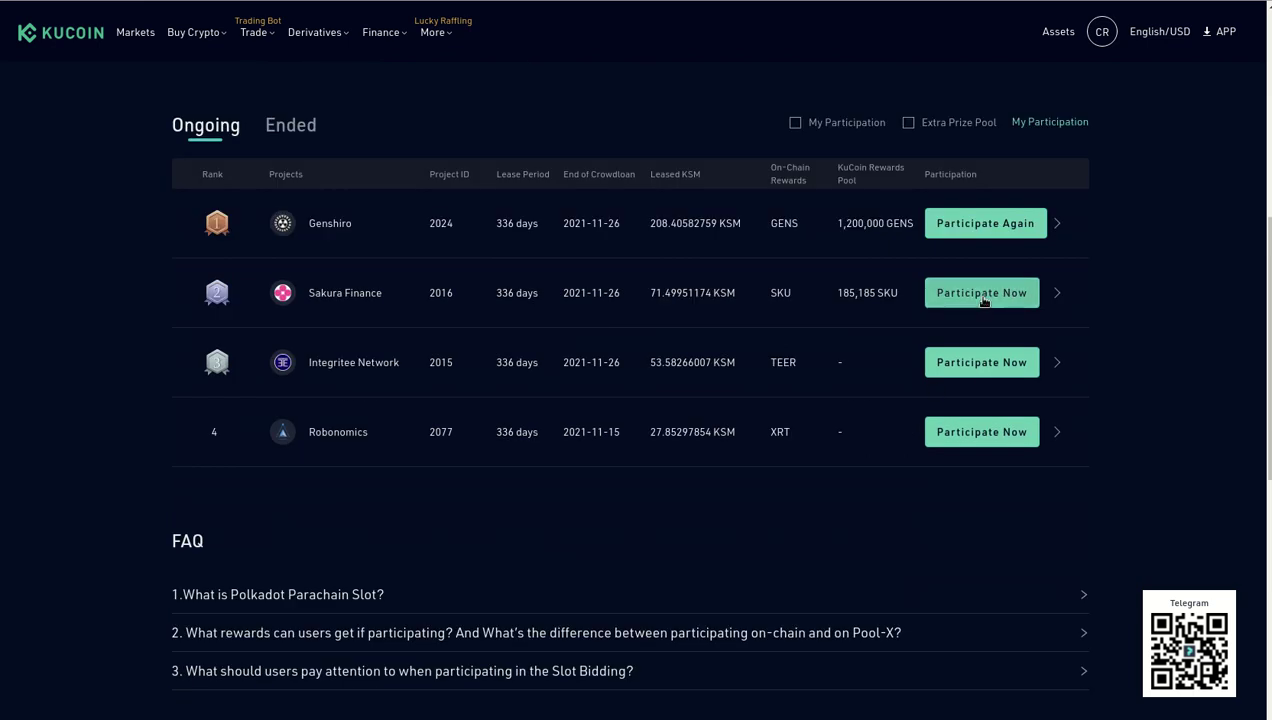
click(983, 300)
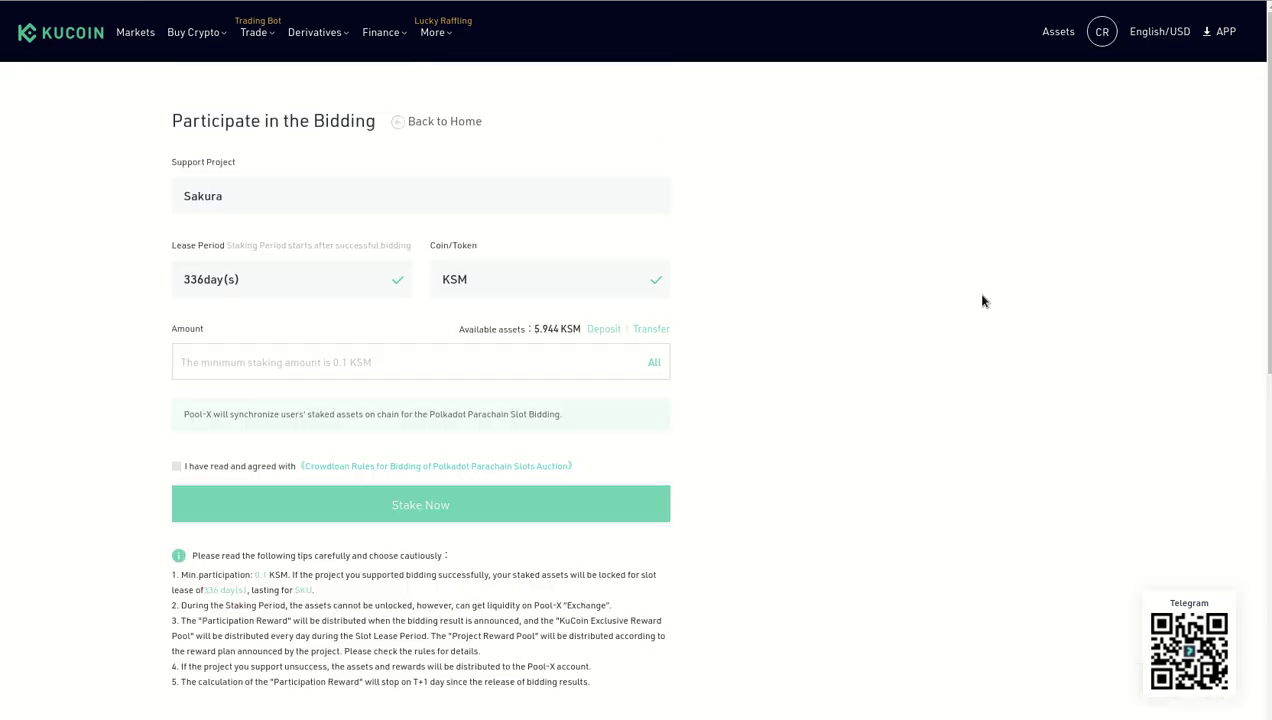
Stake 1.5 KSM in the Sakura bid with the trading password, then return to the auction page
click(334, 372)
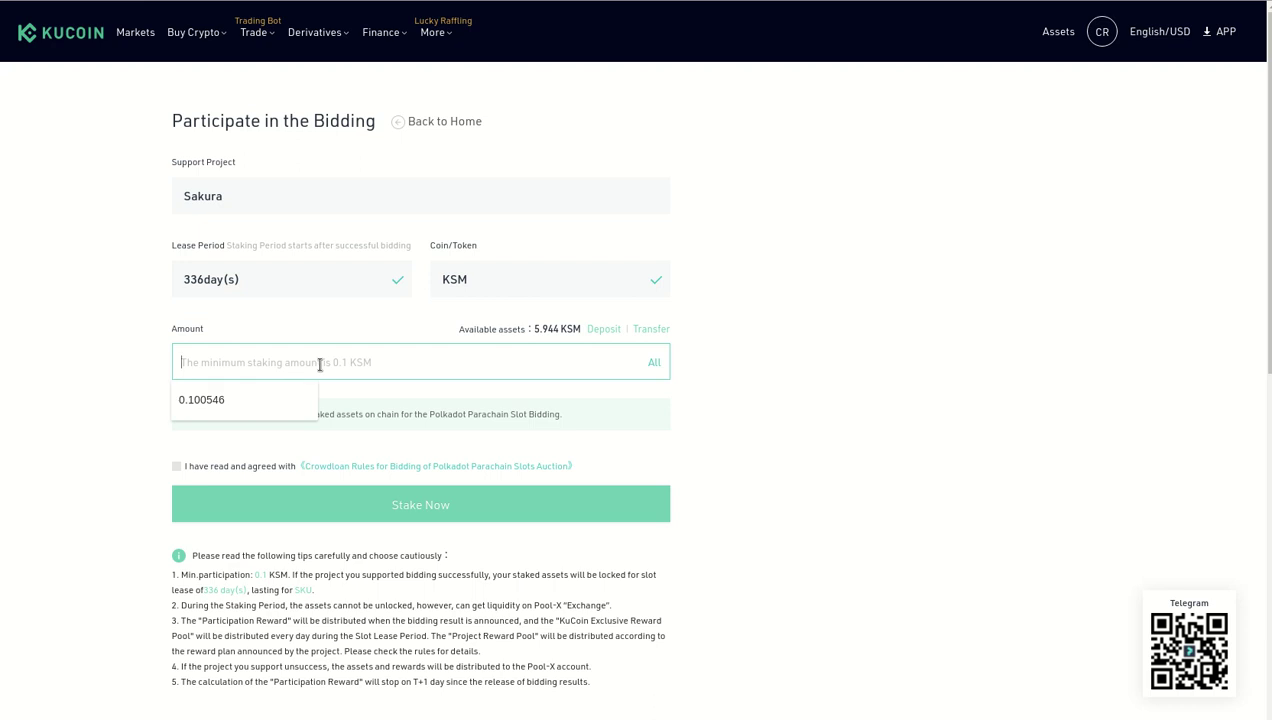
text(1.)
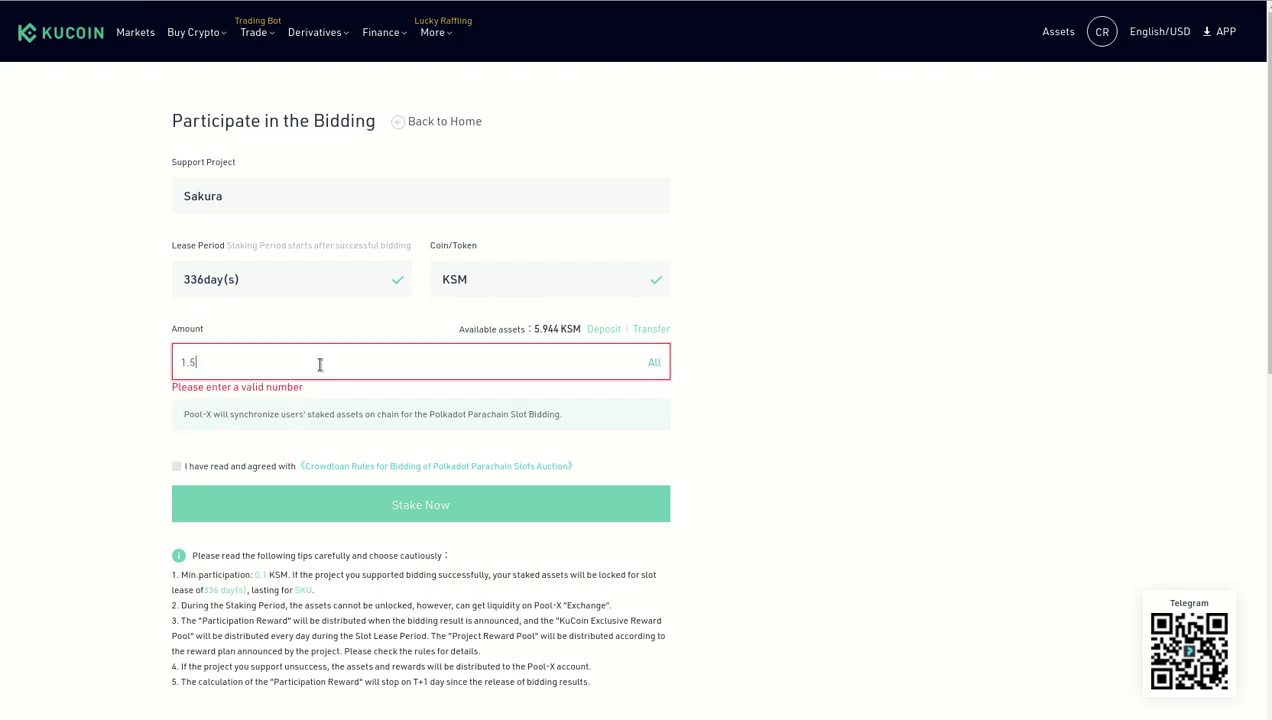
text(5)
click(177, 466)
click(441, 508)
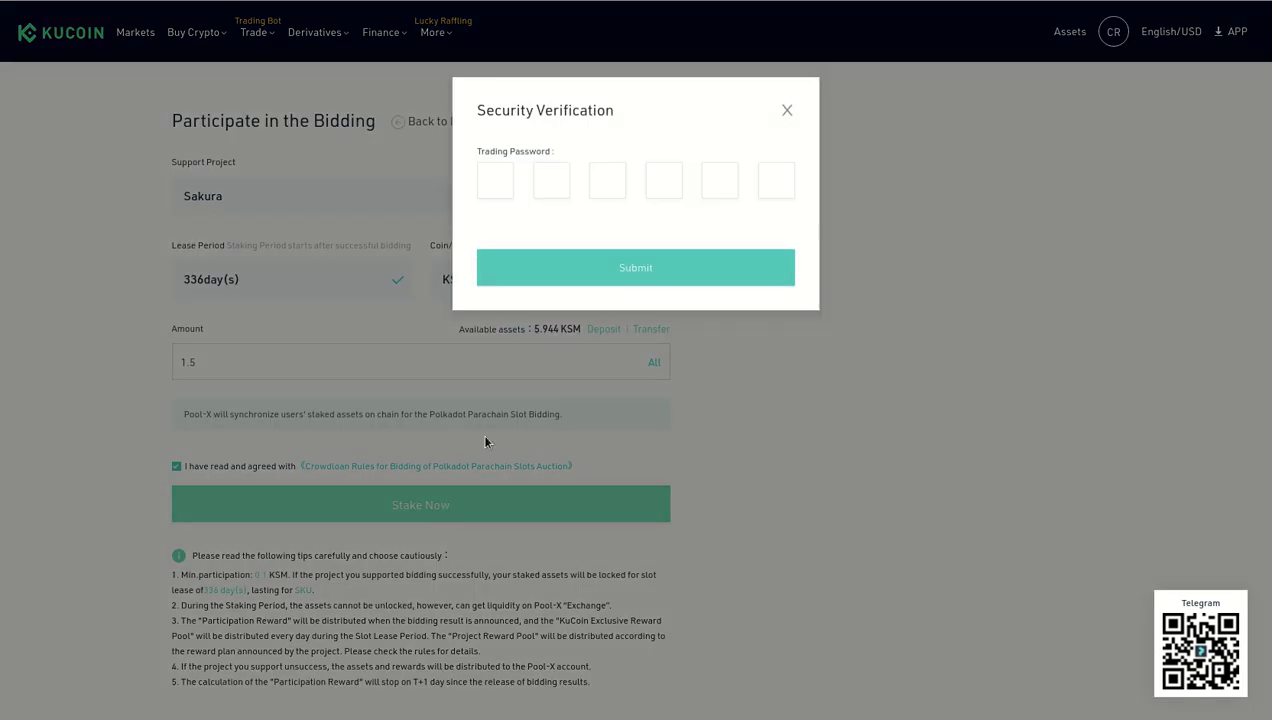
click(485, 181)
text(******)
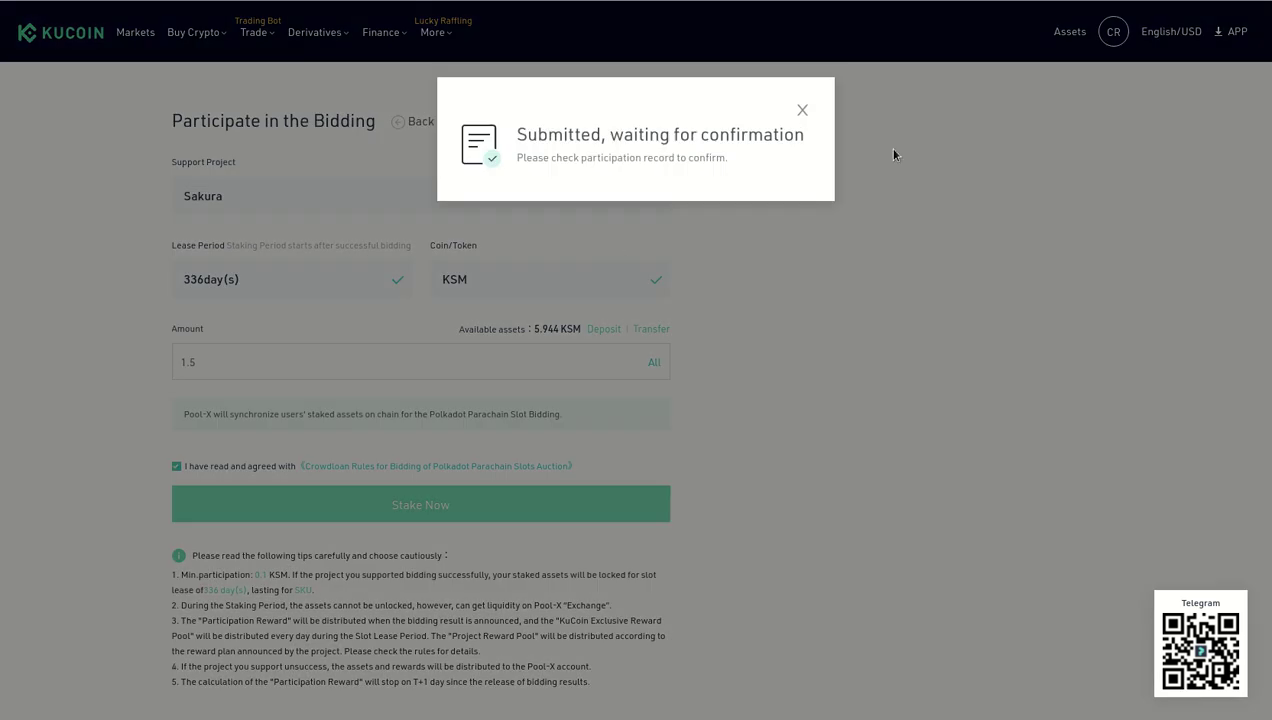
click(806, 114)
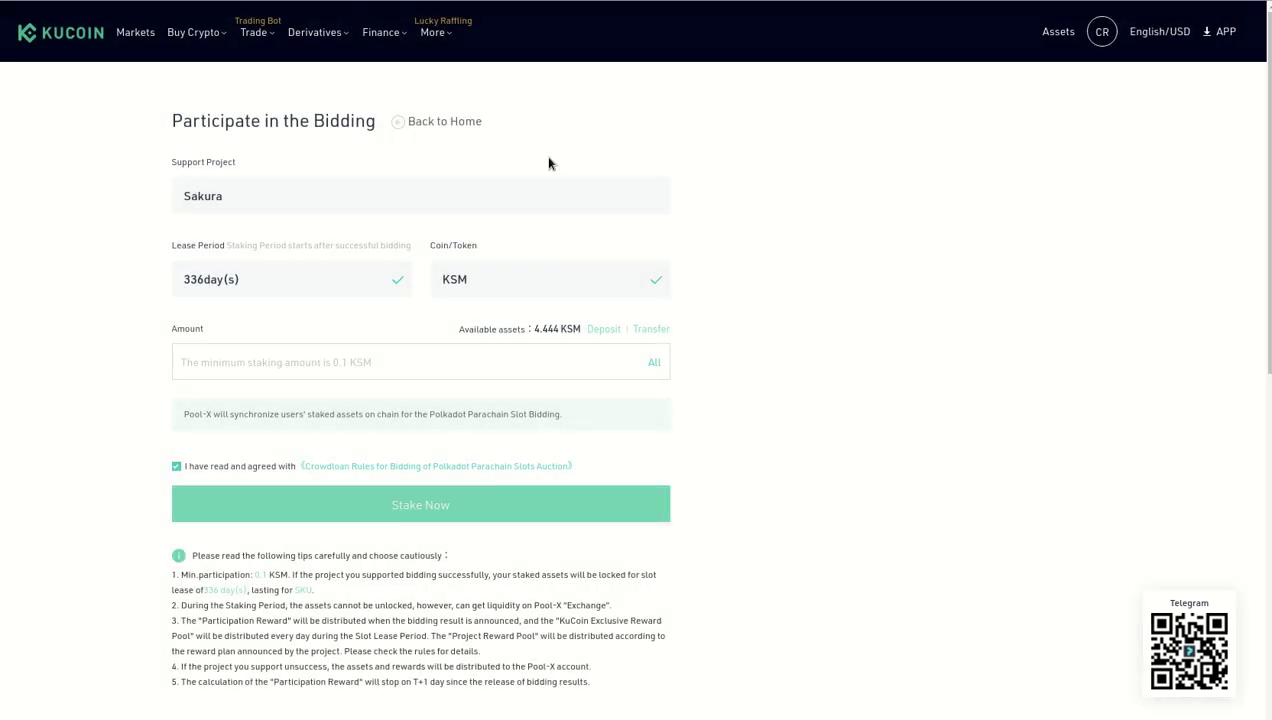
click(476, 123)
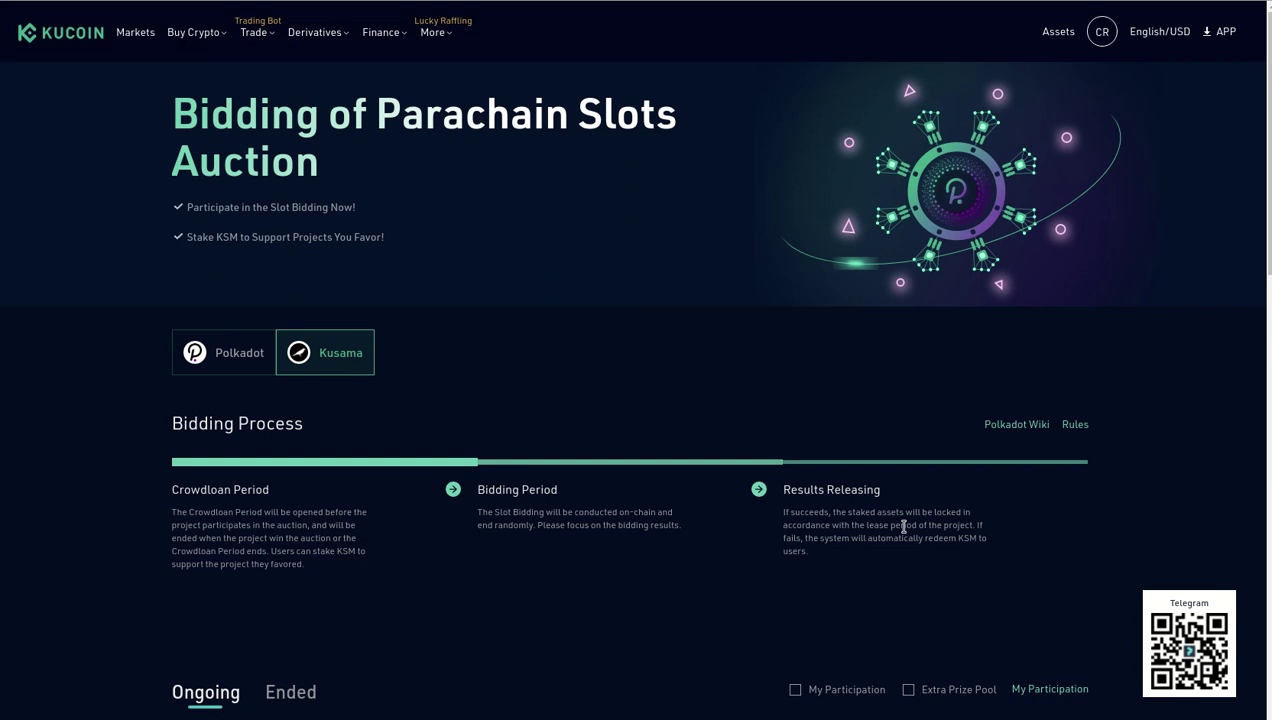
Open the Robonomics bidding form and enter a 1.5 KSM stake amount
scroll(715, 442, down, 1)
scroll(715, 442, down, 3)
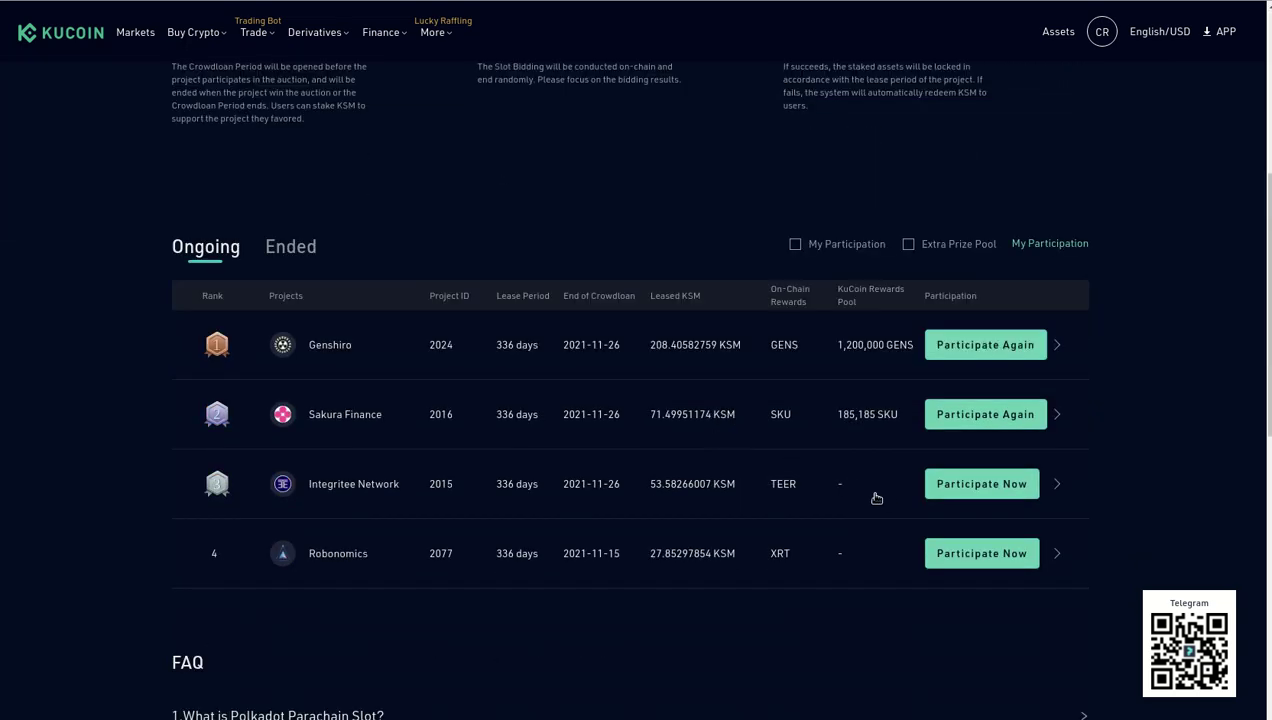
click(947, 551)
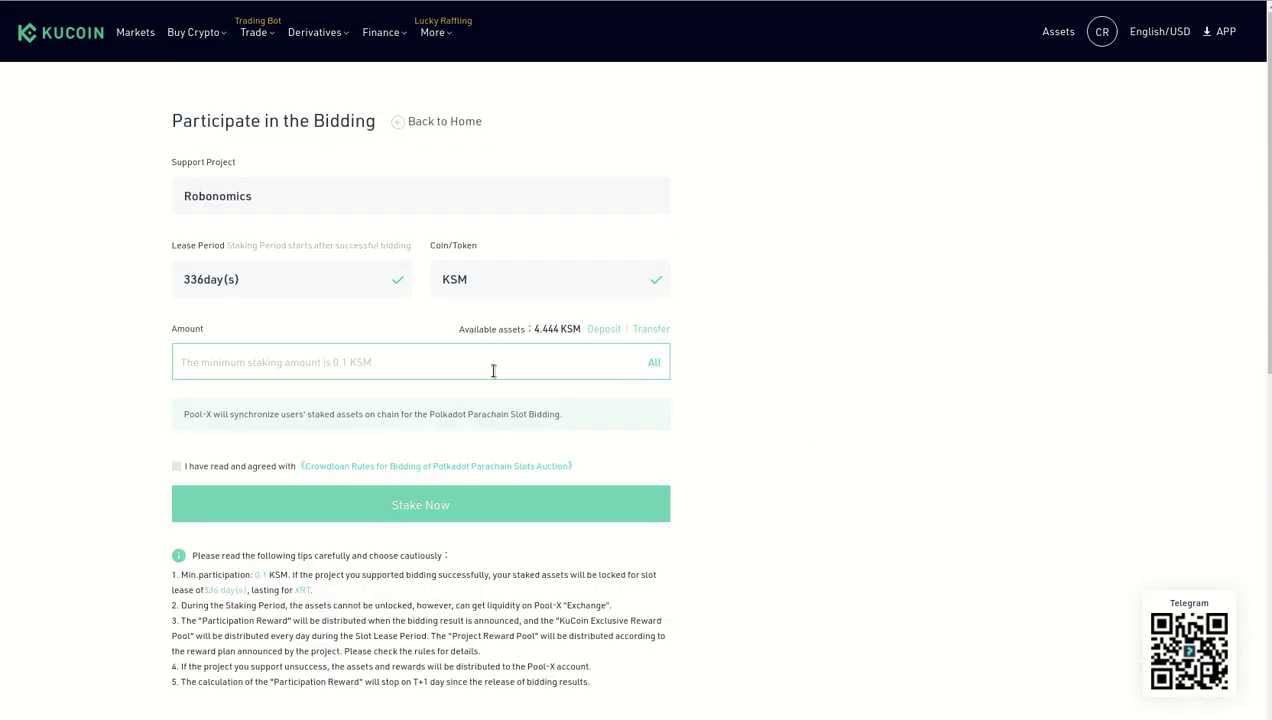
click(328, 364)
text(1.5)
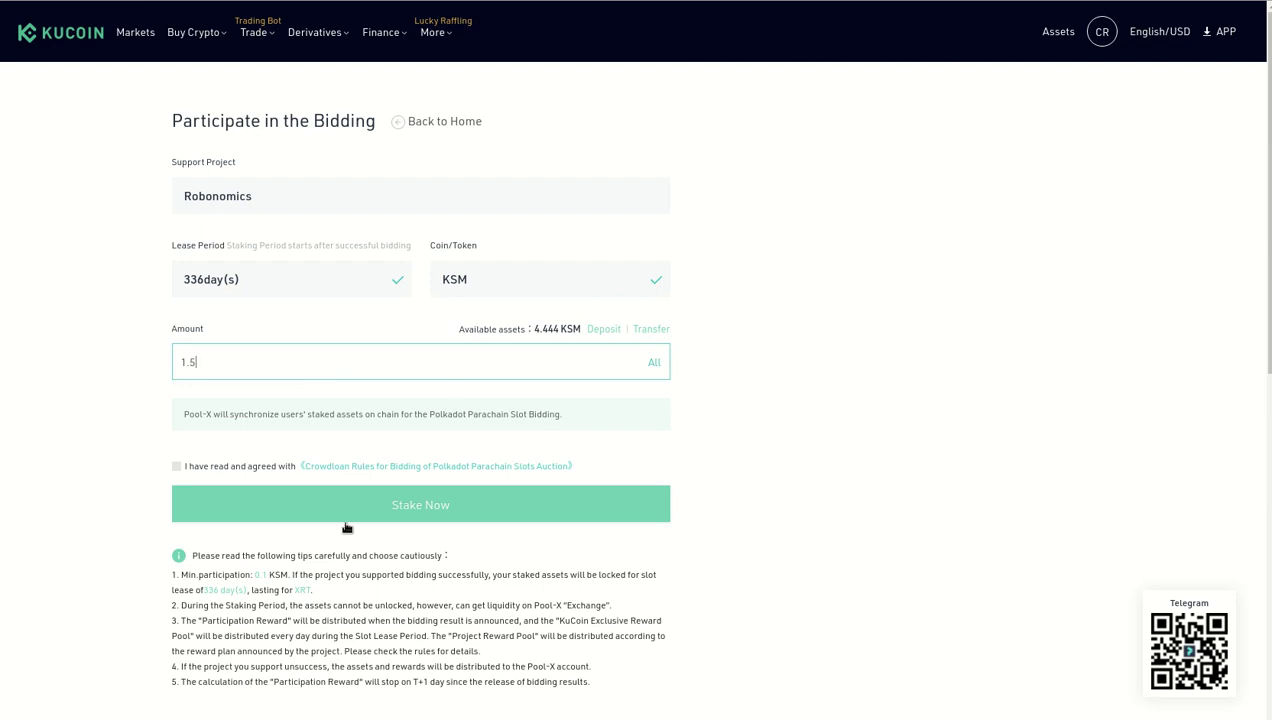
Agree to the rules and submit the Robonomics stake with the trading password, then return home
click(176, 468)
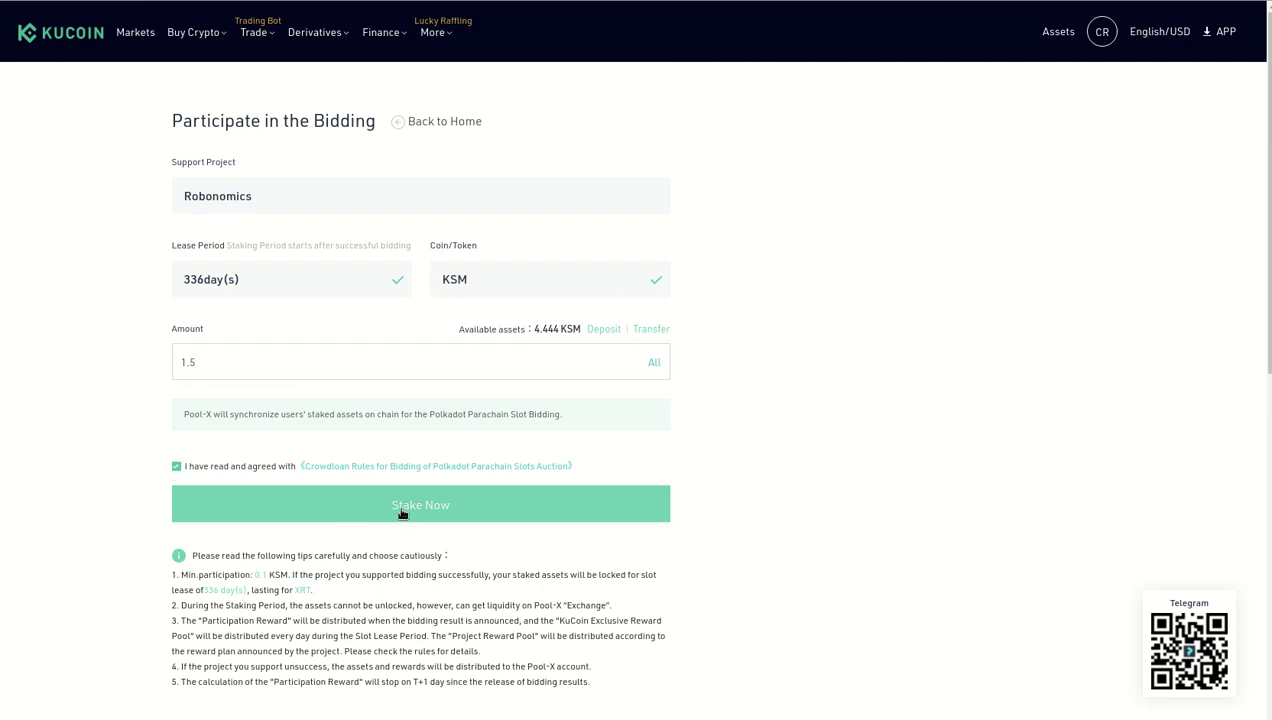
click(400, 510)
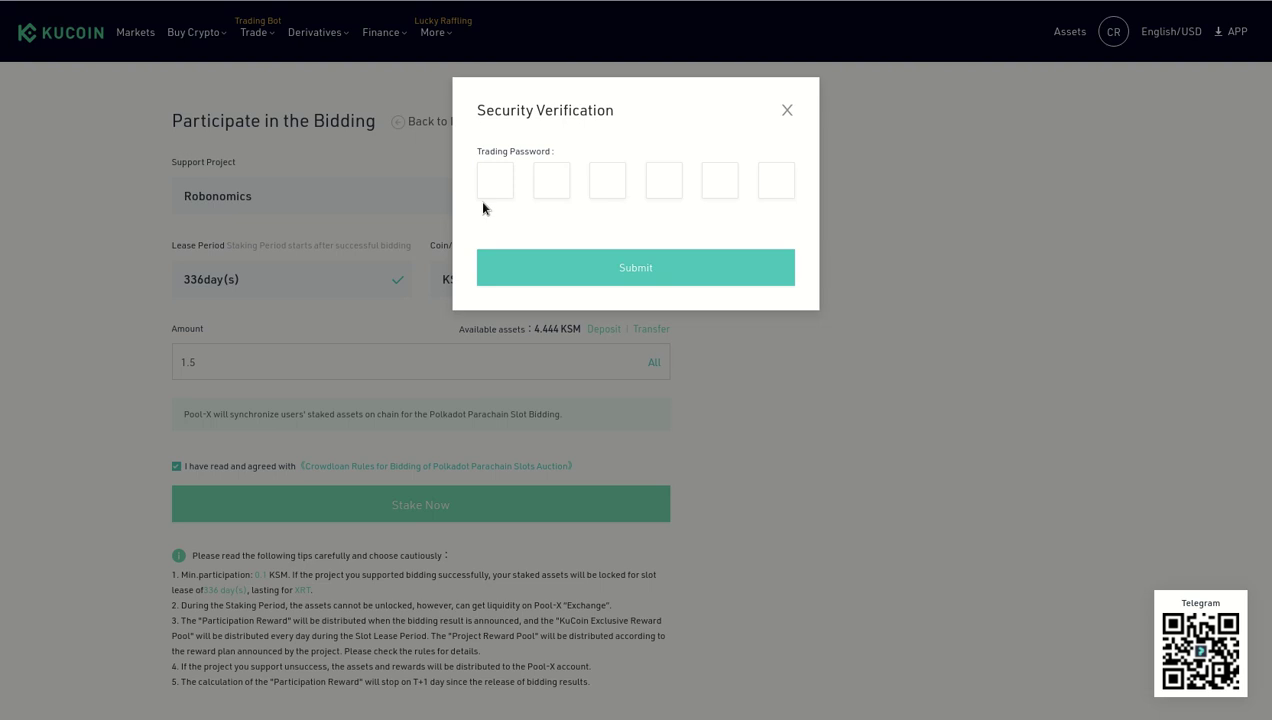
text(******)
click(534, 280)
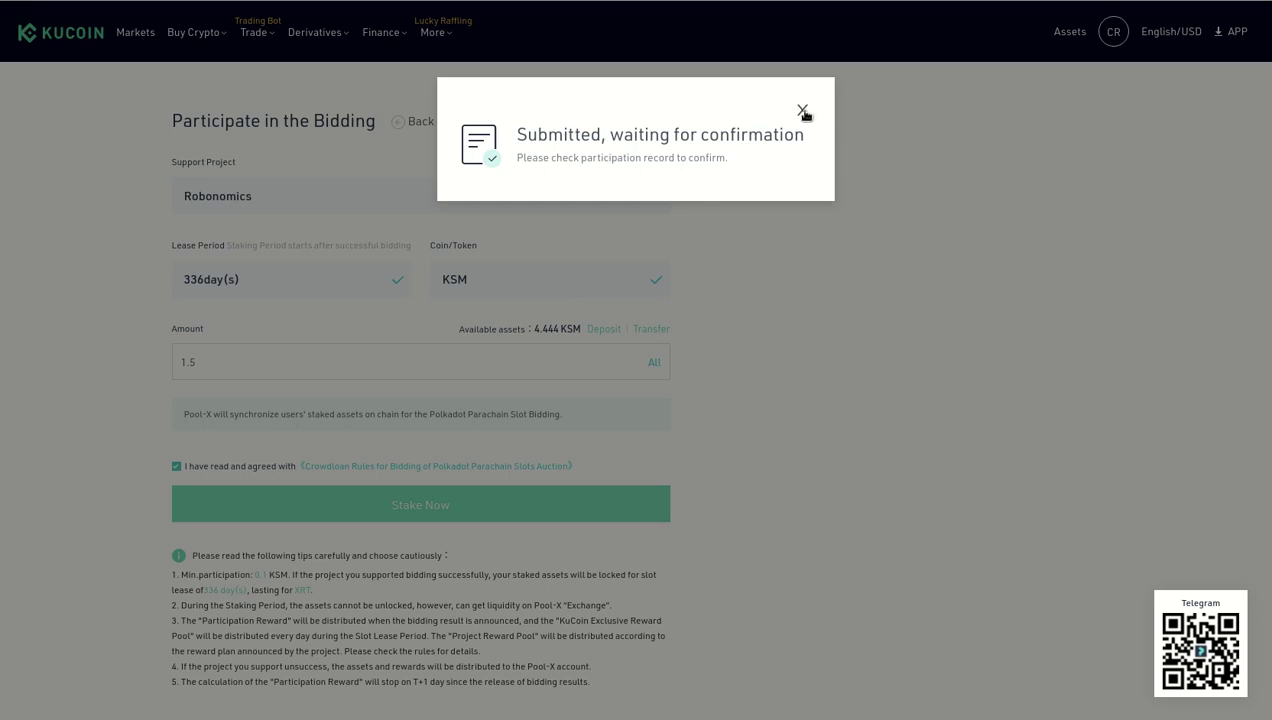
click(802, 111)
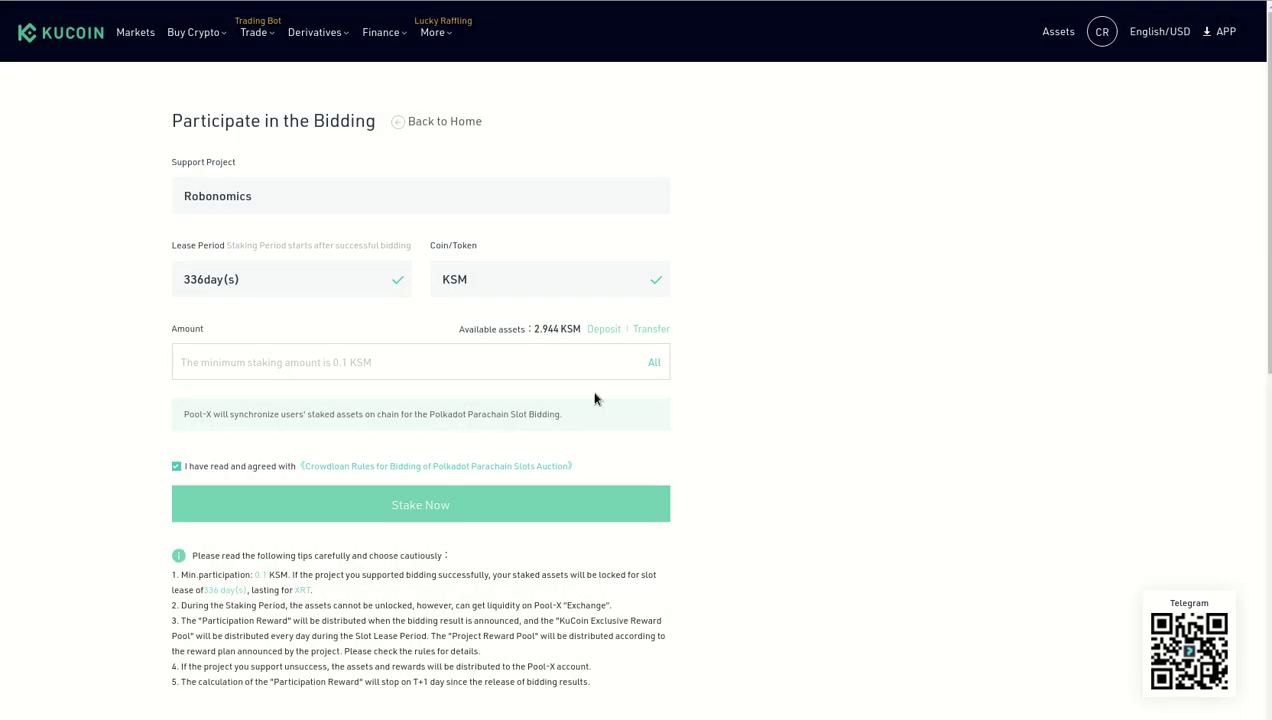
click(437, 121)
scroll(856, 437, down, 5)
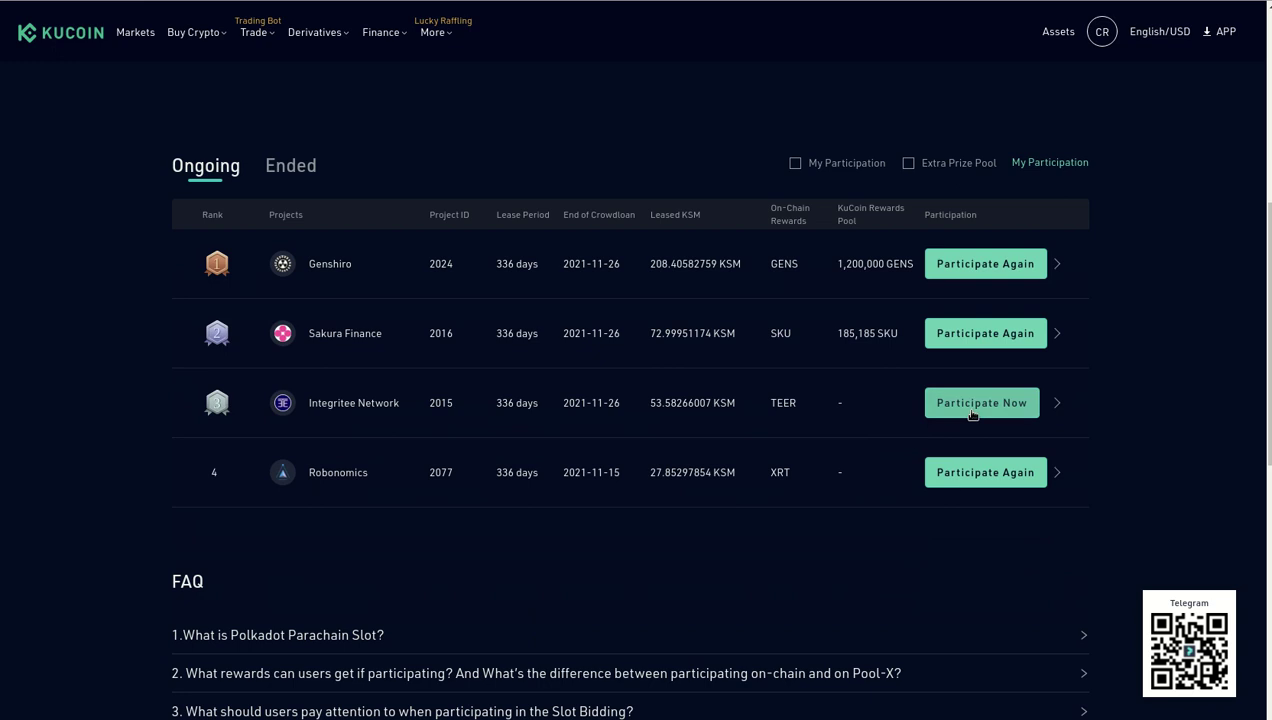
Open the Integritee Network bidding form and enter a 1.444 KSM stake amount
click(955, 412)
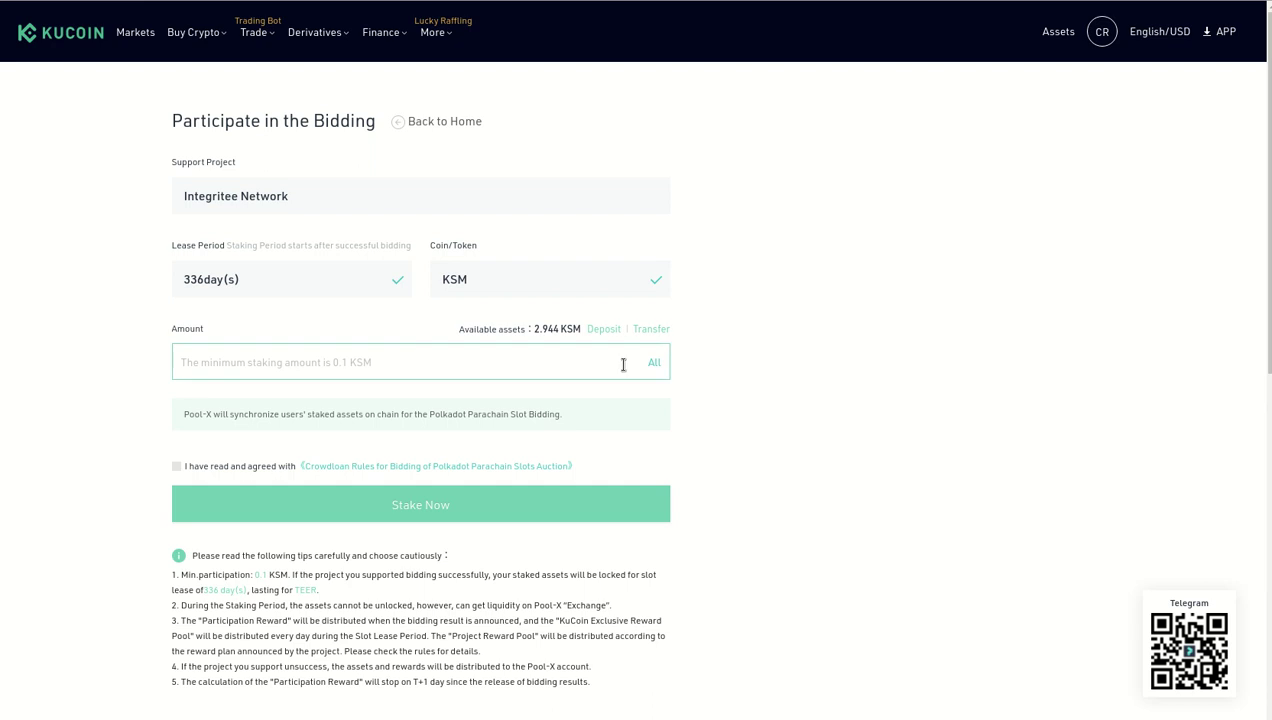
click(312, 366)
text(1.444)
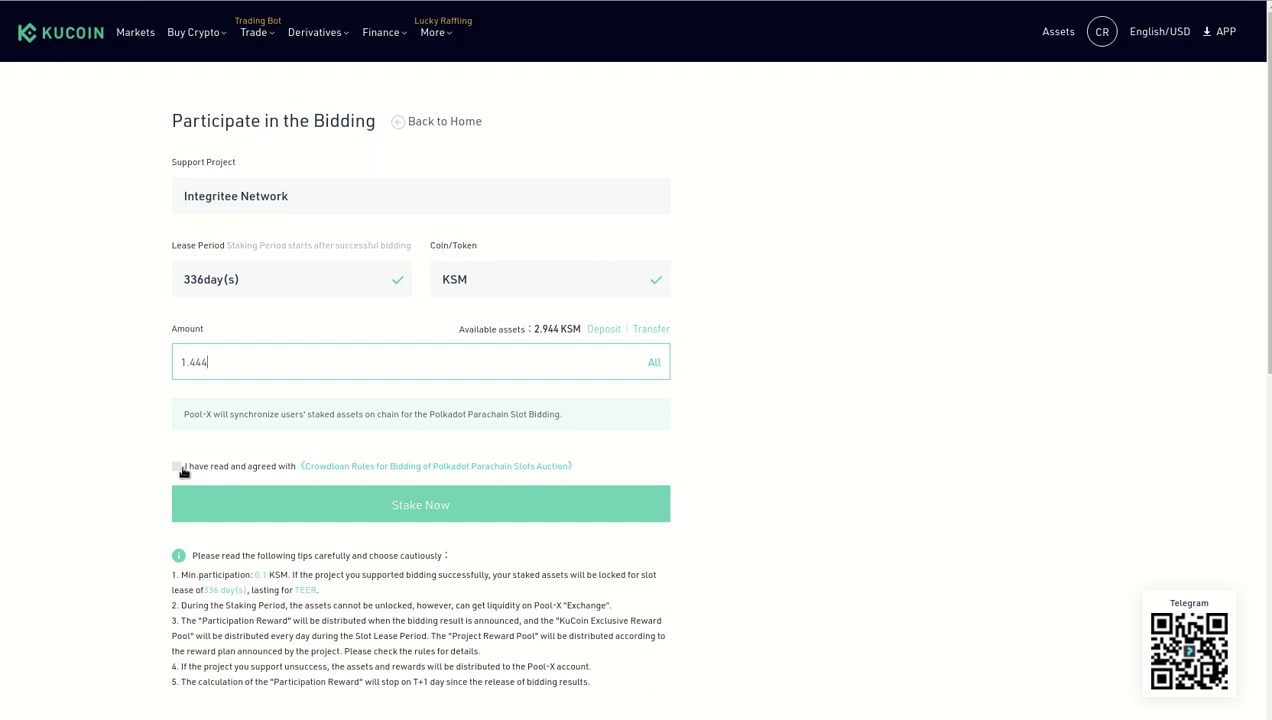
Agree to the rules and submit the Integritee stake with the trading password, then return home
click(177, 467)
click(384, 501)
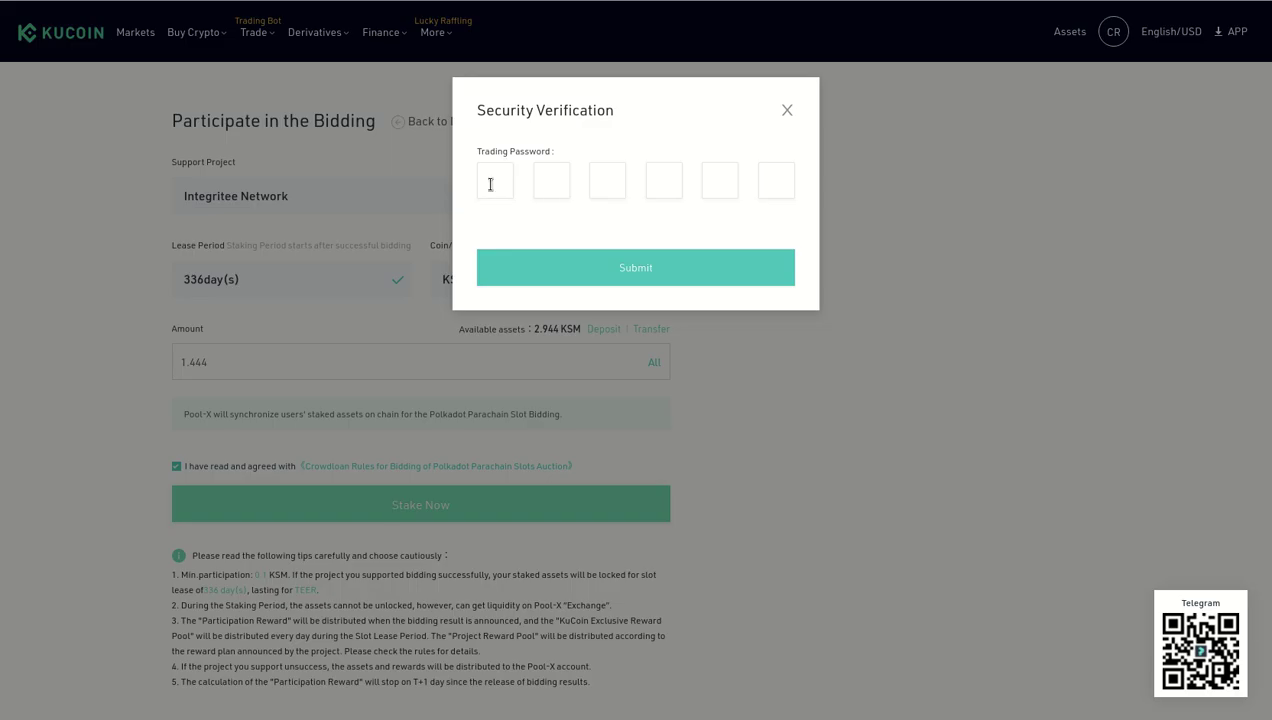
text(******)
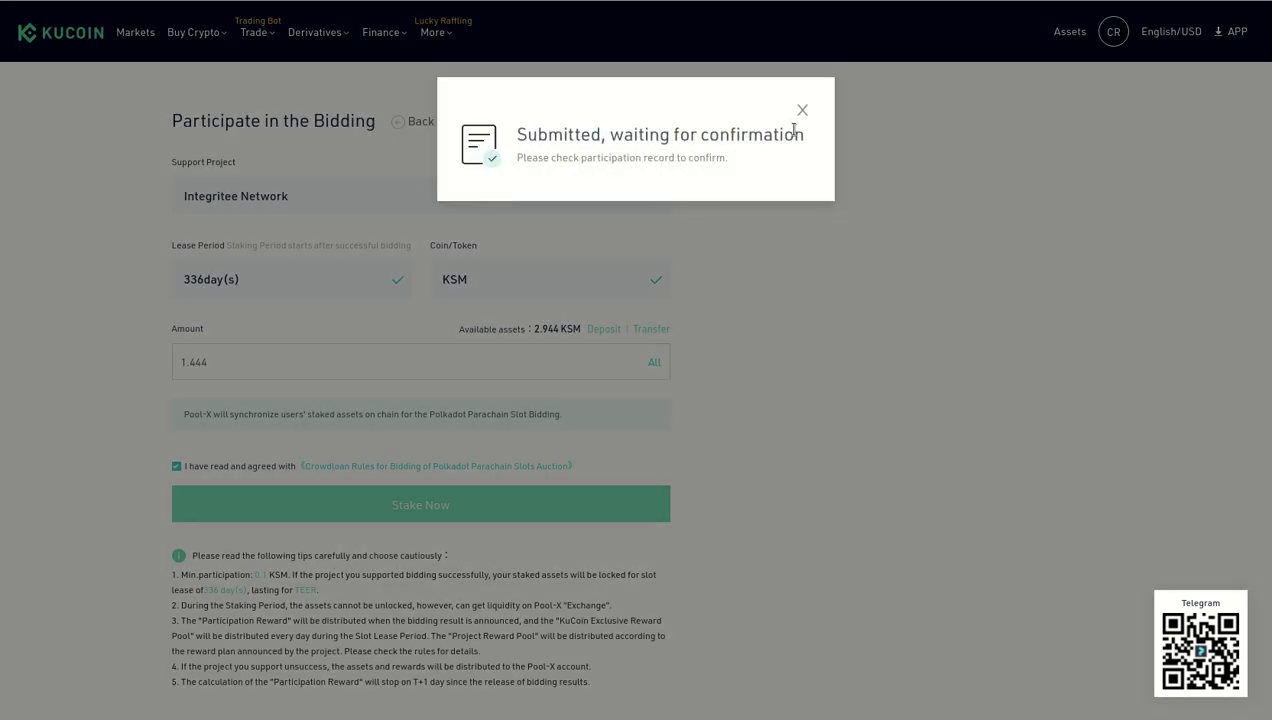
click(802, 110)
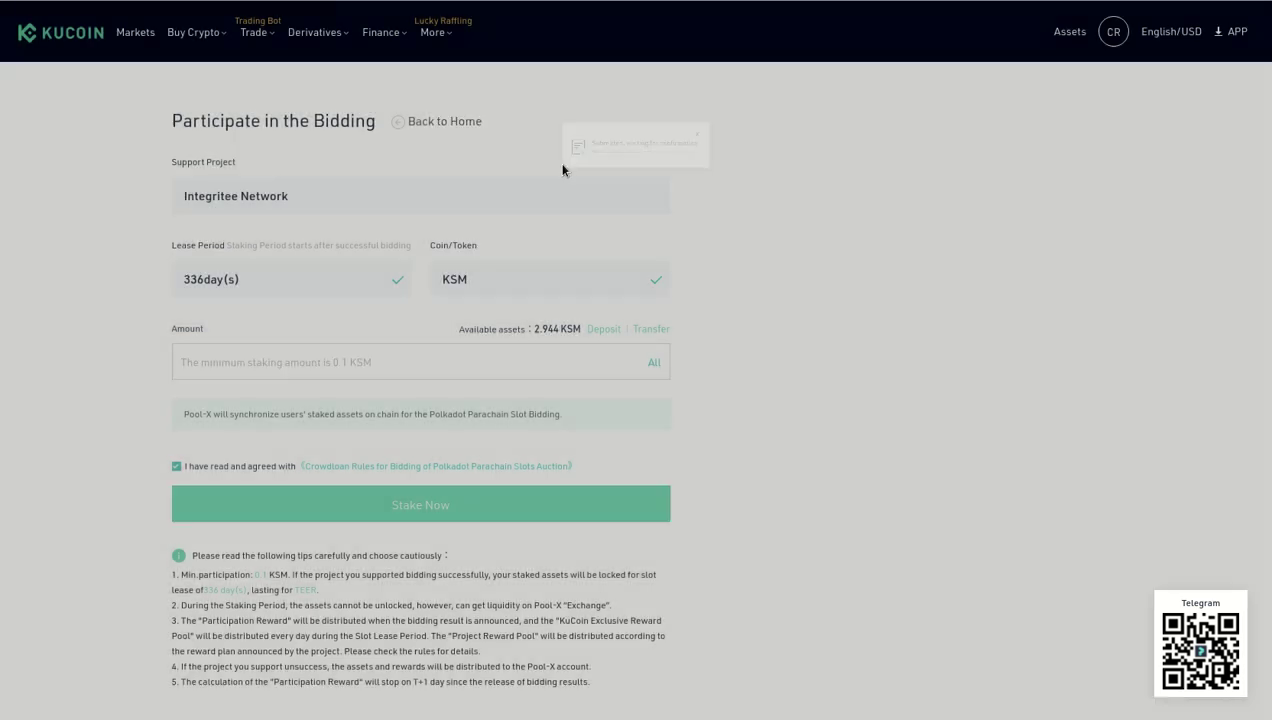
click(403, 121)
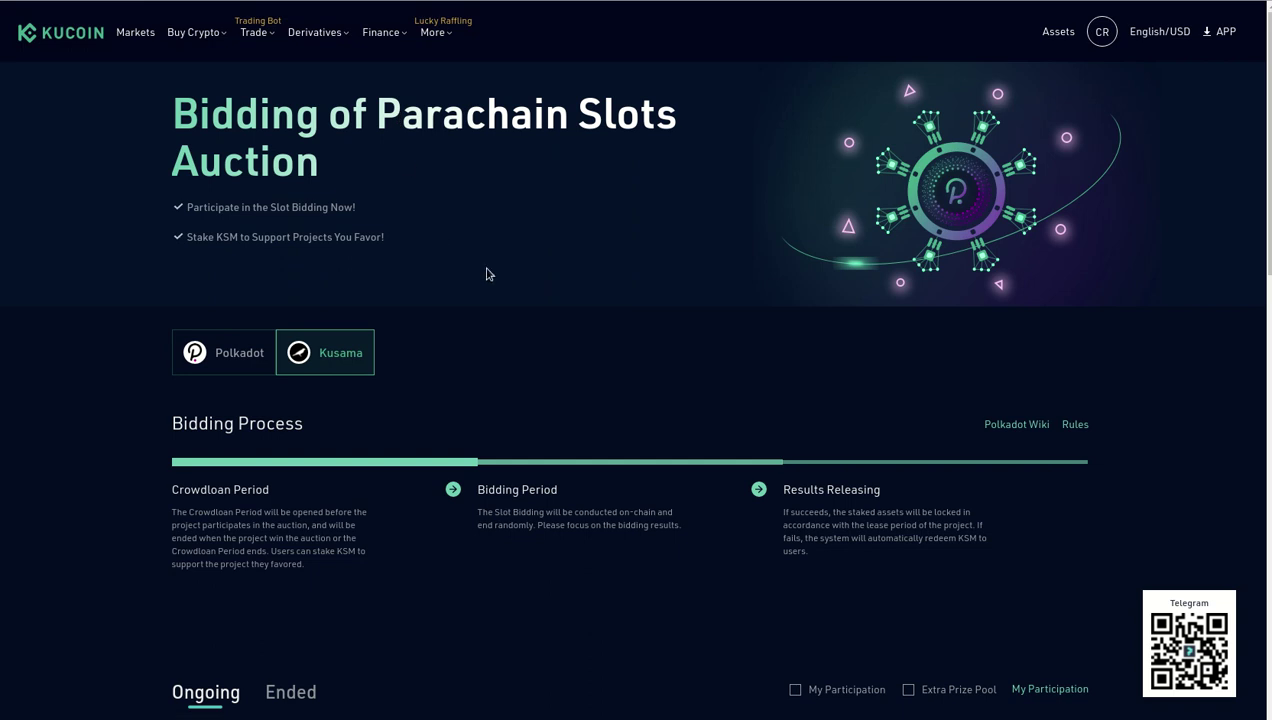
scroll(490, 280, down, 2)
scroll(518, 325, down, 4)
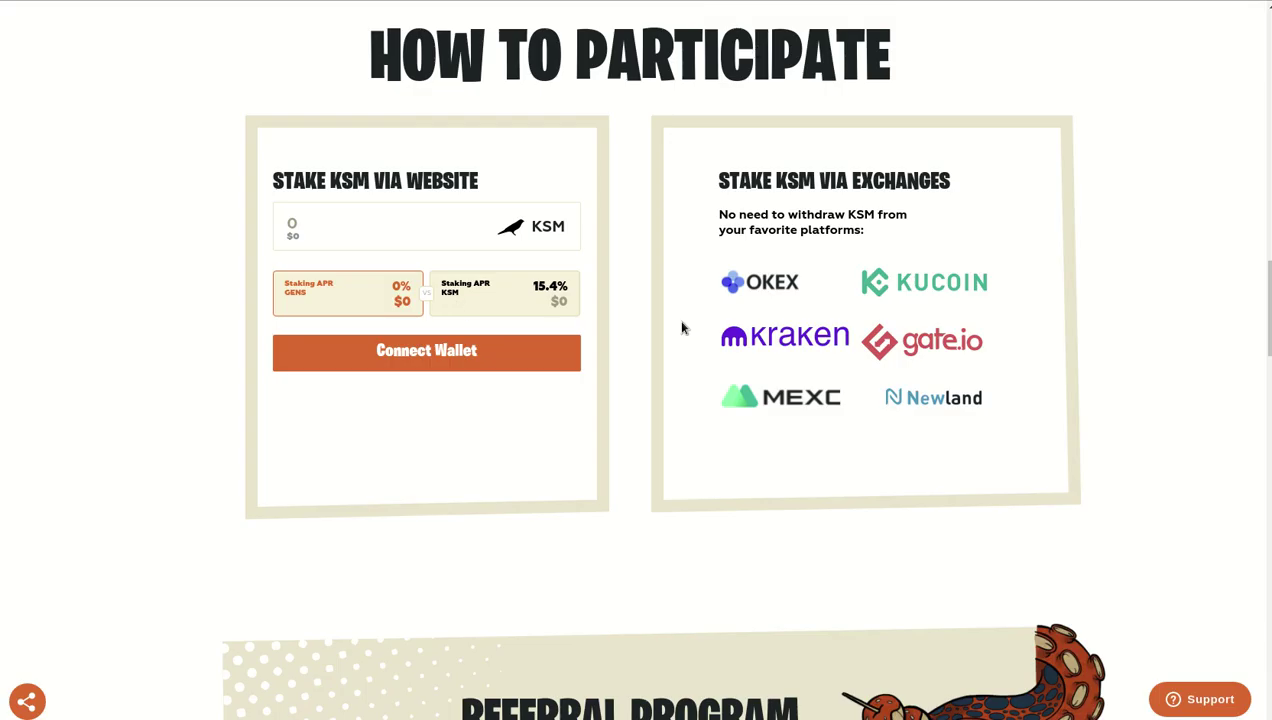
scroll(1105, 350, up, 20)
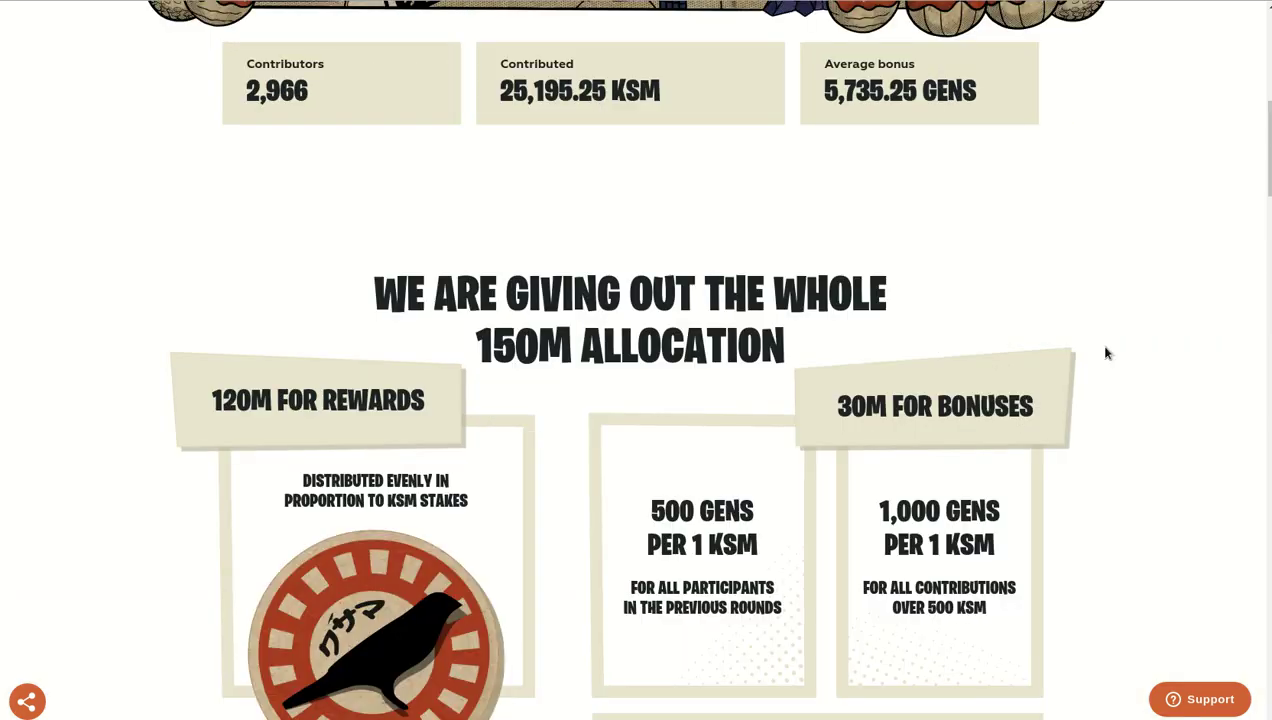
scroll(1106, 352, up, 1)
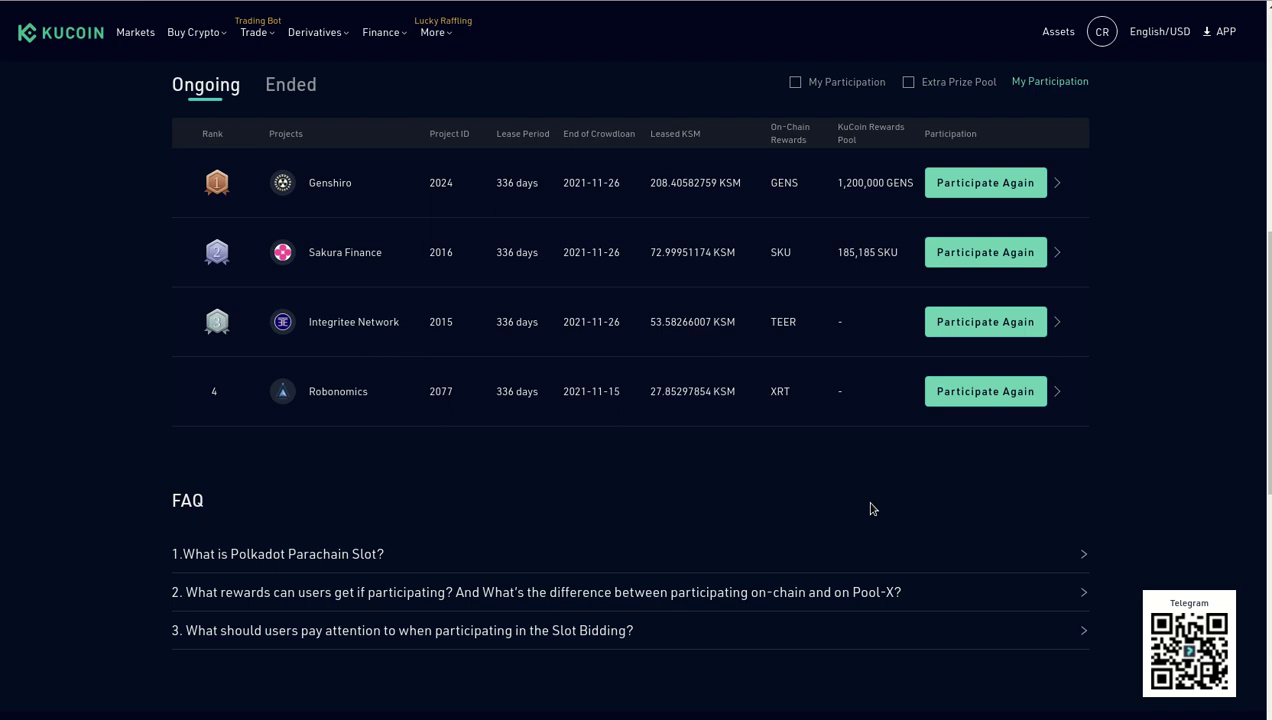
Go to the Referral page from the account menu and copy the personal referral link
scroll(599, 361, up, 6)
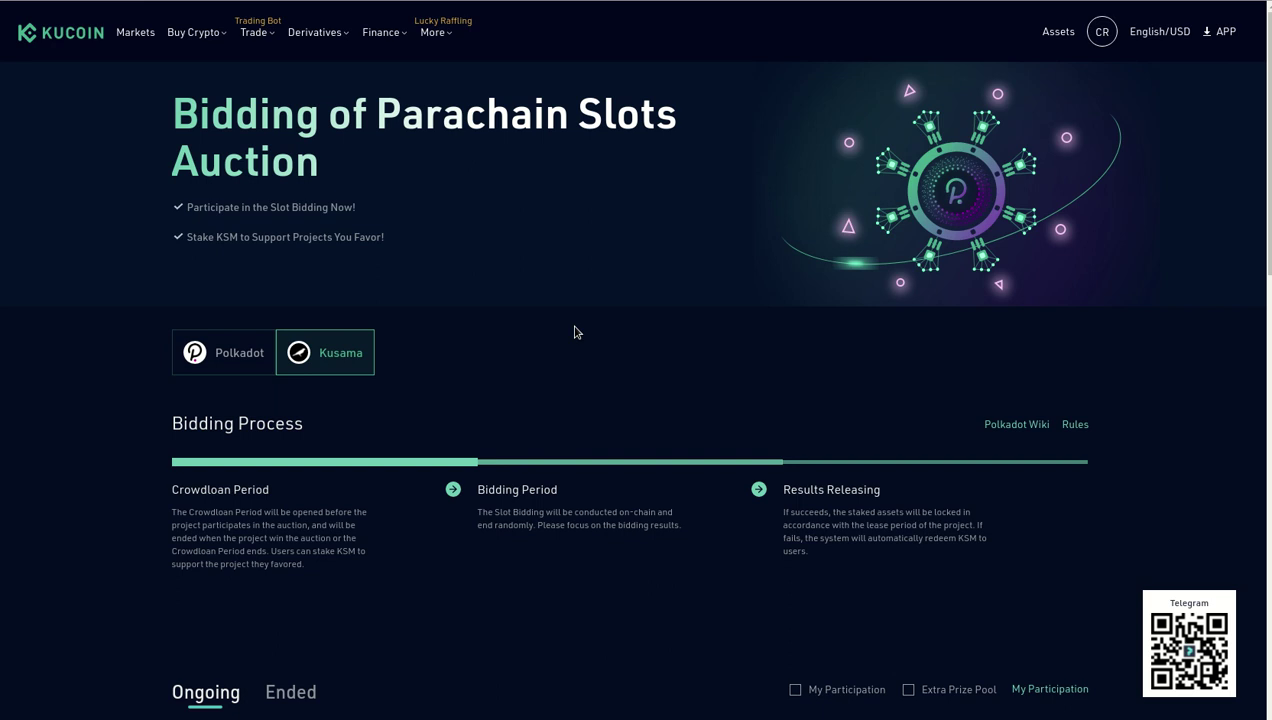
mouse_move(1090, 31)
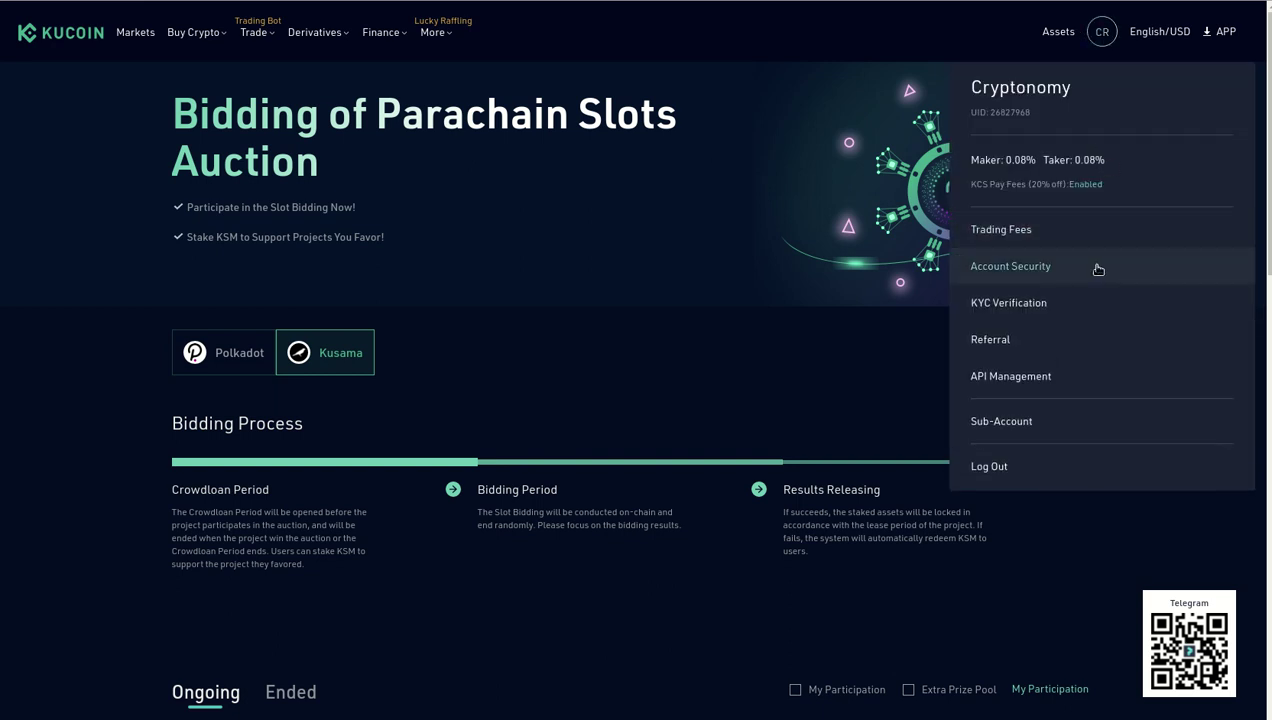
click(1031, 338)
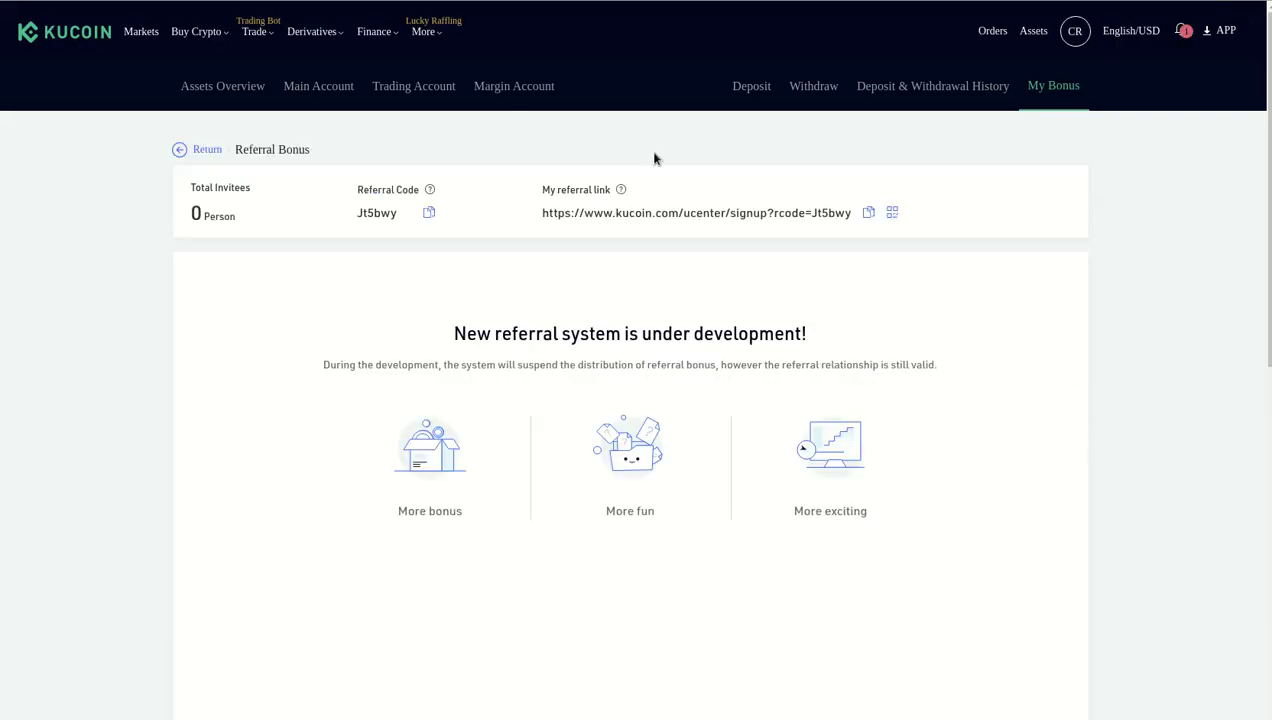
click(866, 213)
mouse_move(895, 216)
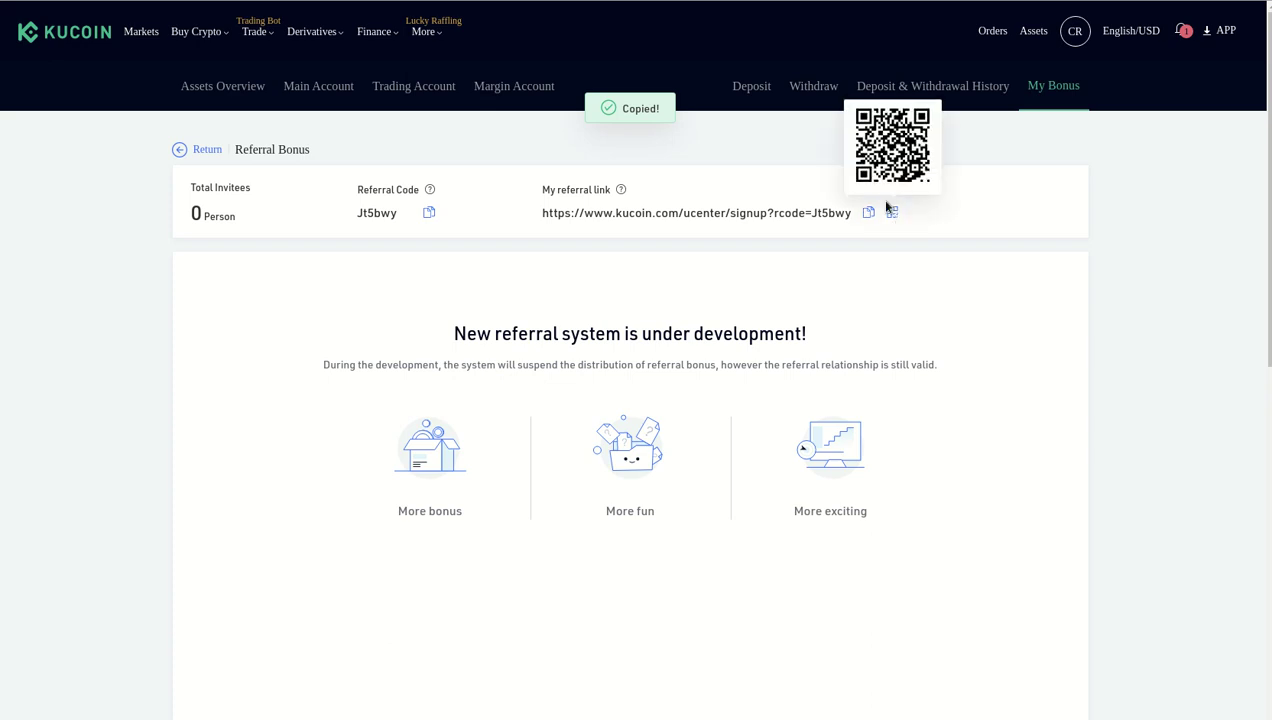